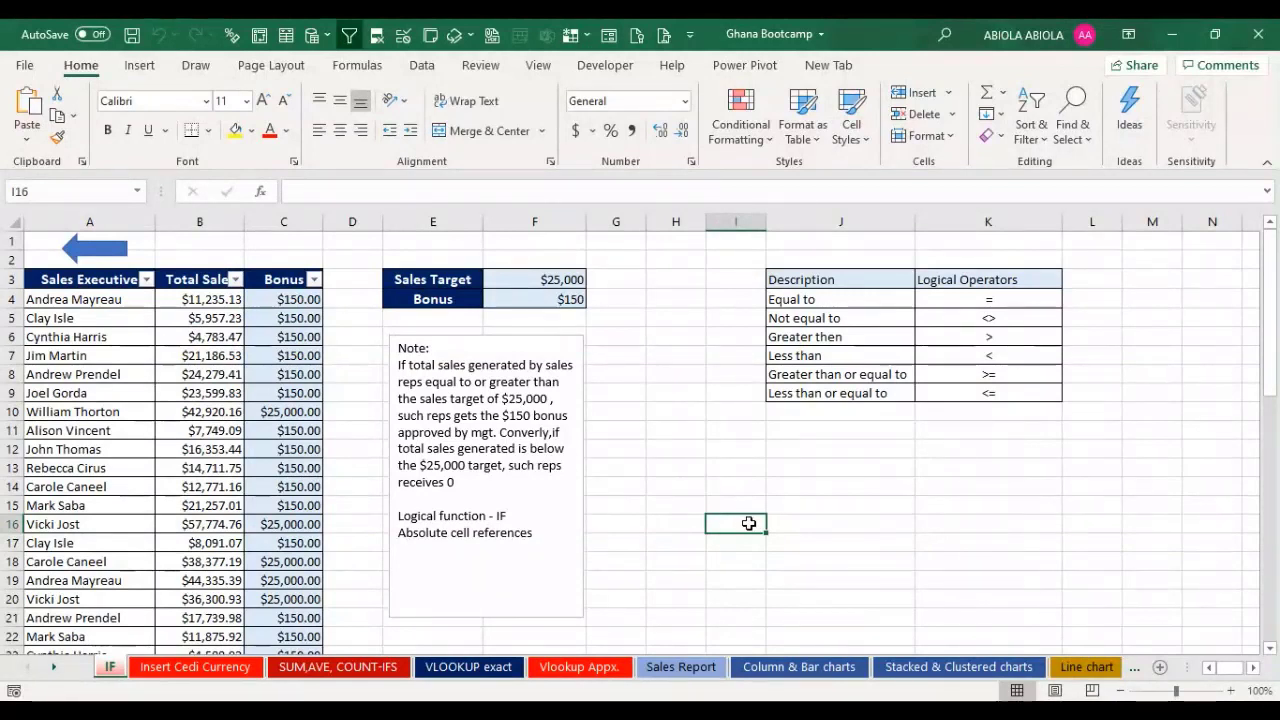
# Step: Browse the SUM,AVE, COUNT-IFS, Insert Cedi Currency, VLOOKUP exact and Column & Bar charts sheets, then return to IF
pyautogui.click(616, 560)
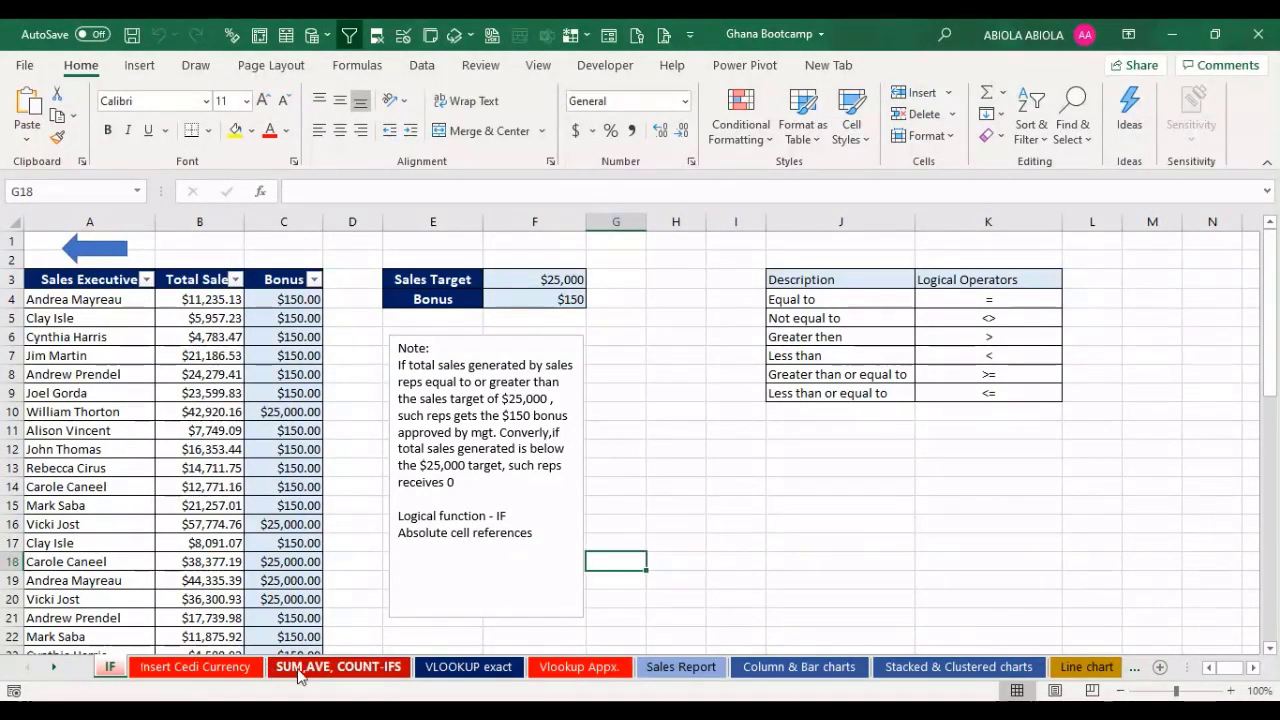
pyautogui.click(298, 668)
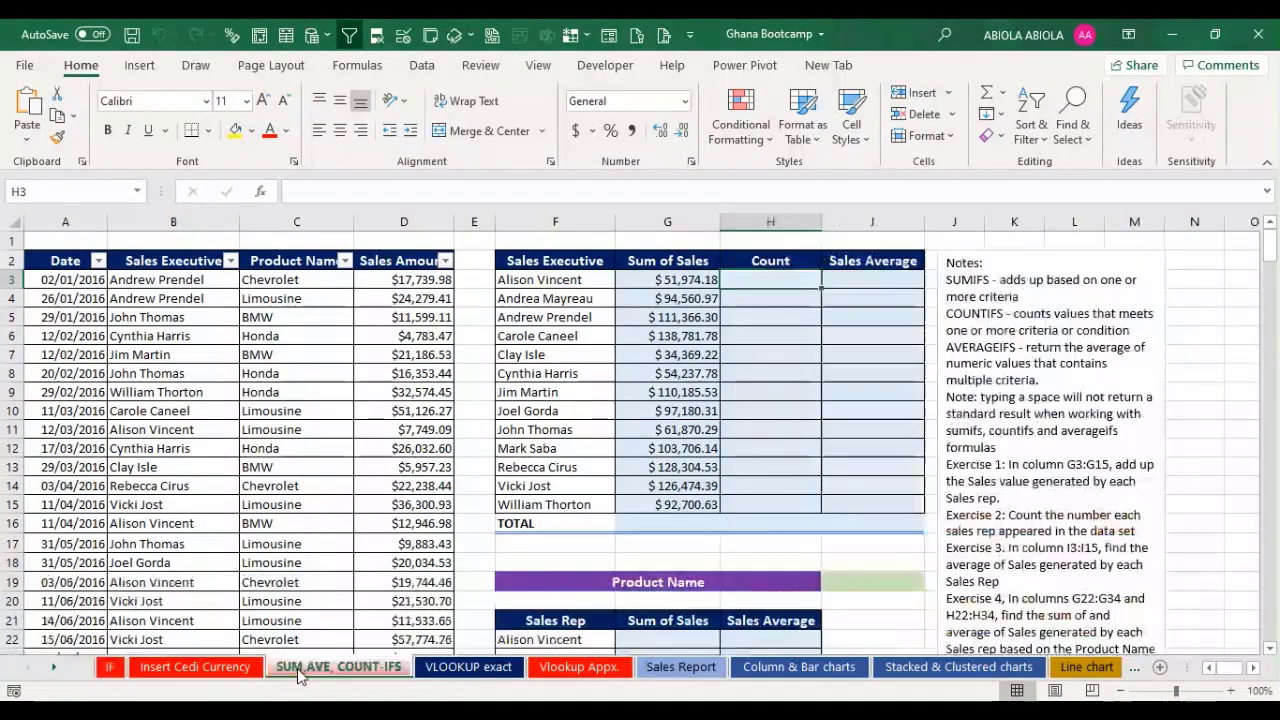
pyautogui.click(226, 671)
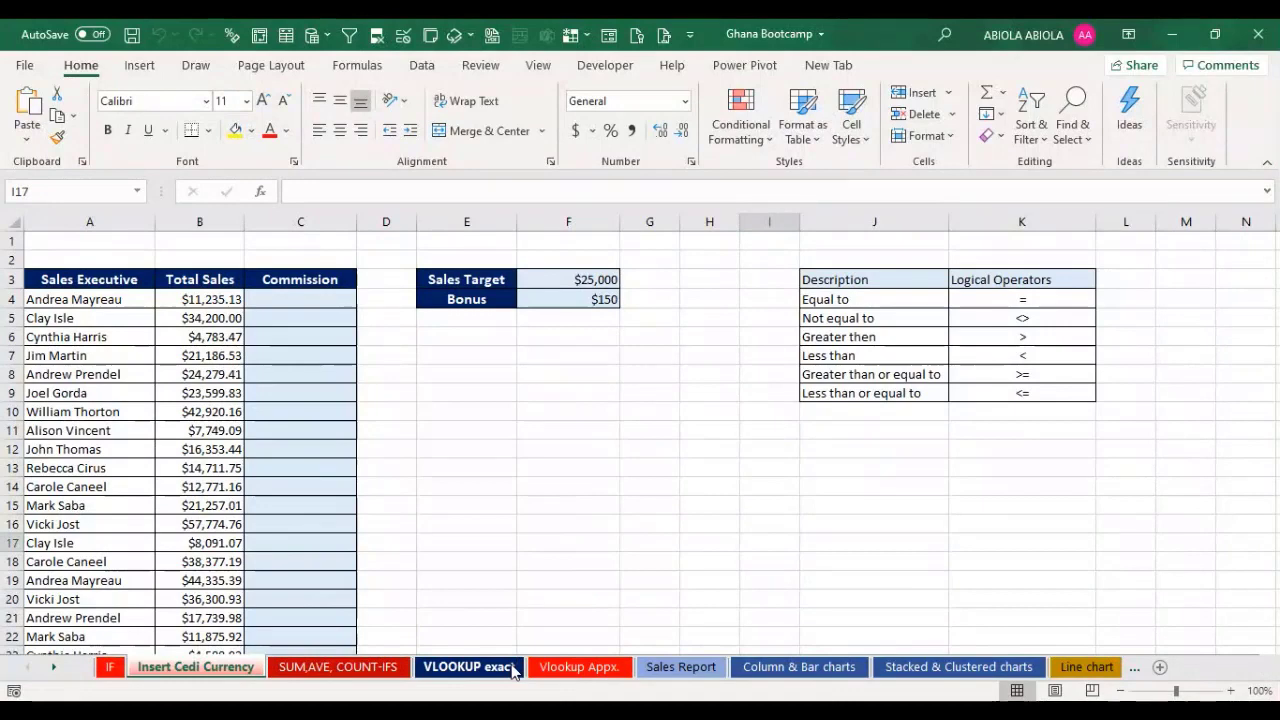
pyautogui.click(510, 668)
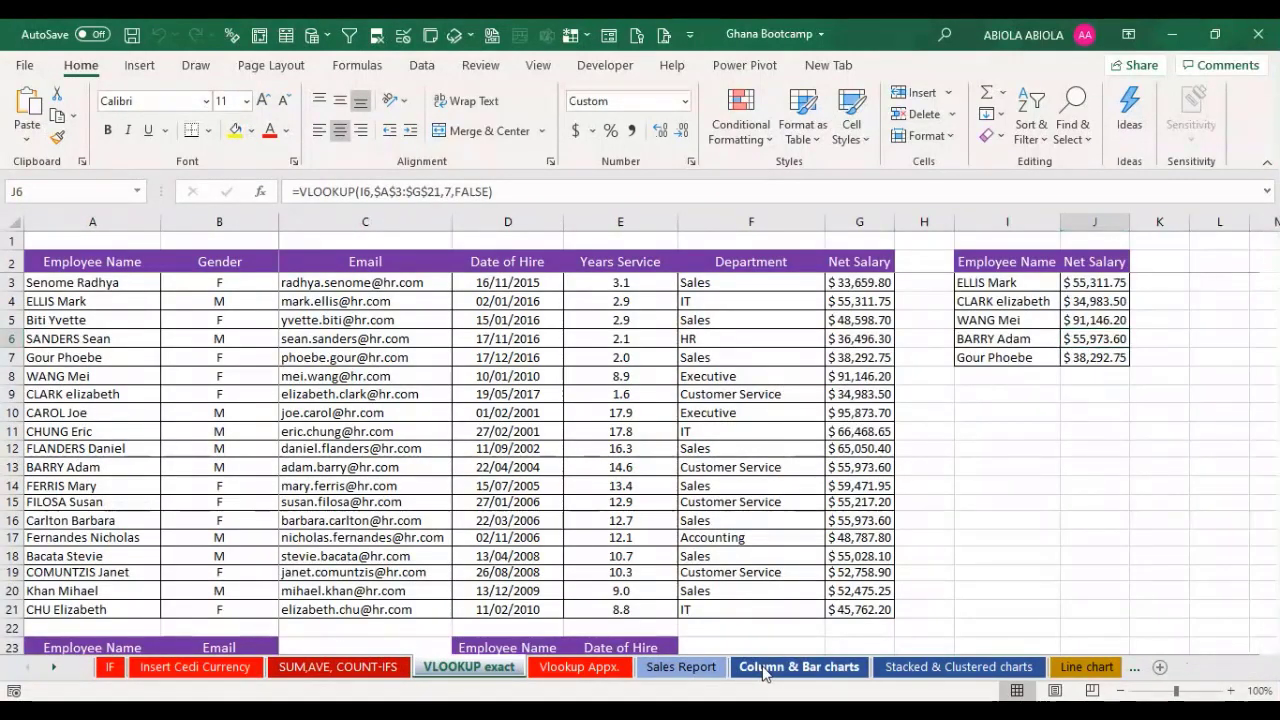
pyautogui.click(765, 668)
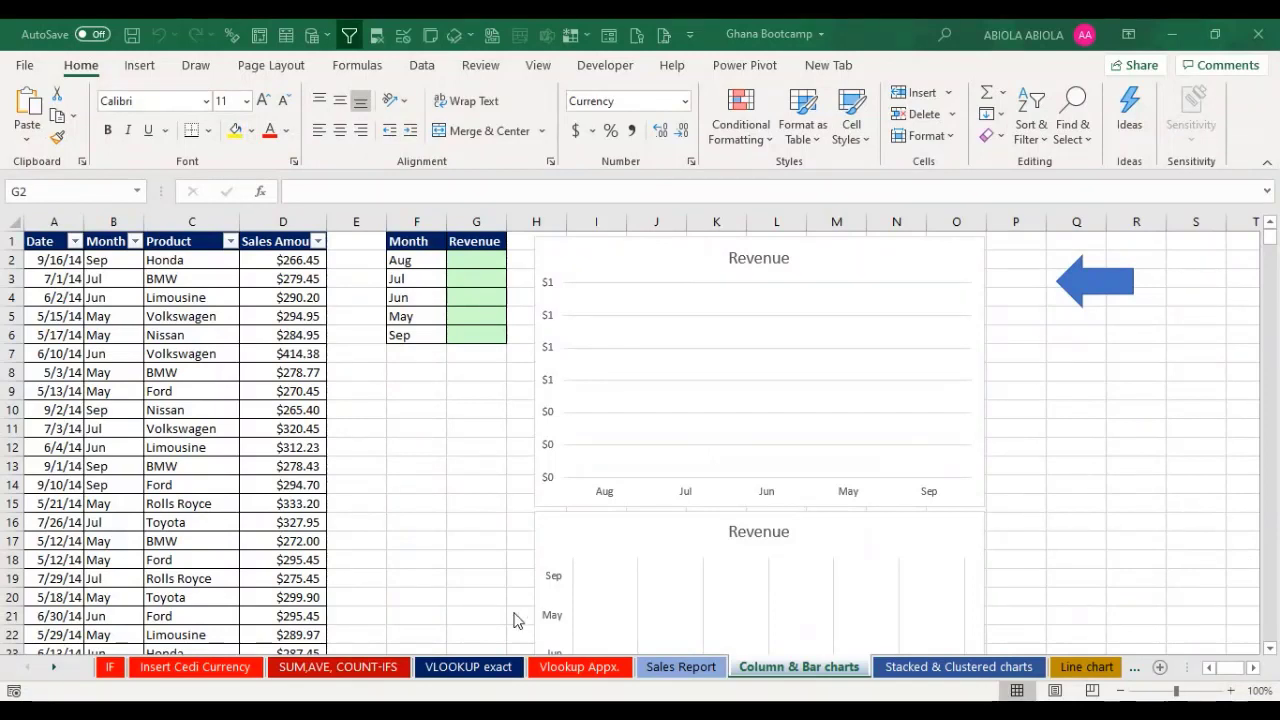
pyautogui.click(112, 671)
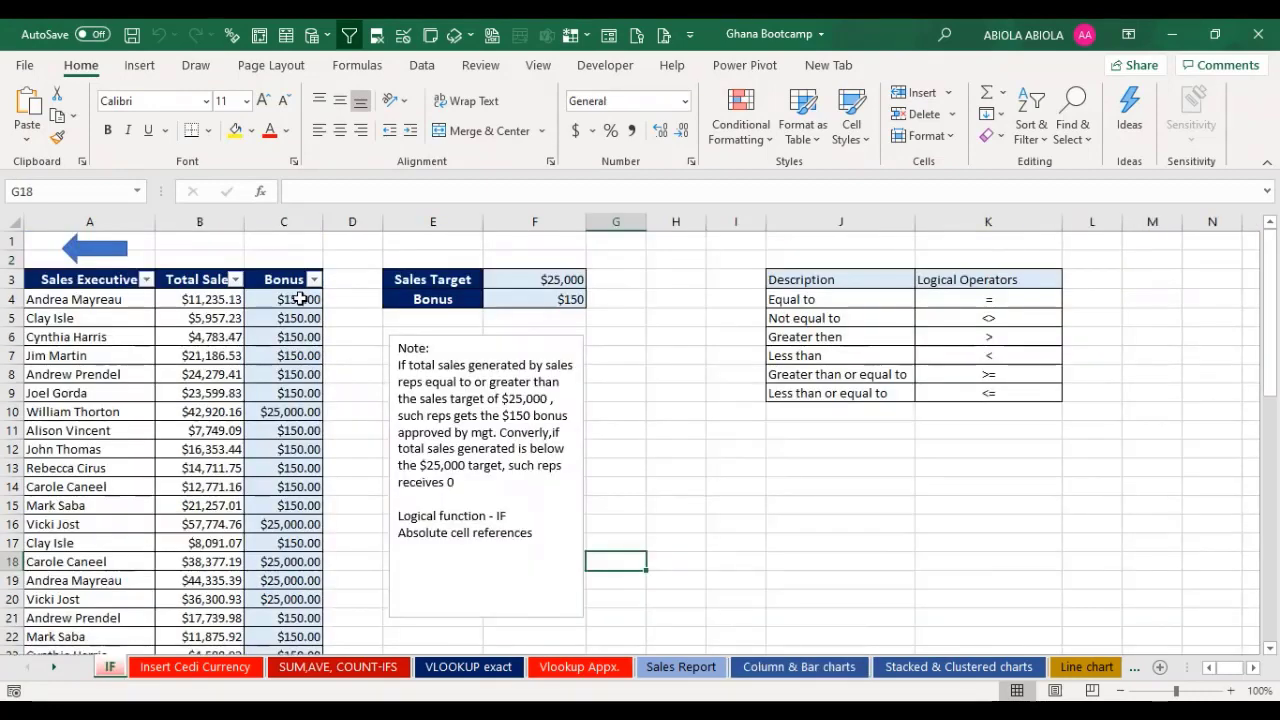
# Step: Clear the Bonus values in C4:C53
pyautogui.click(298, 299)
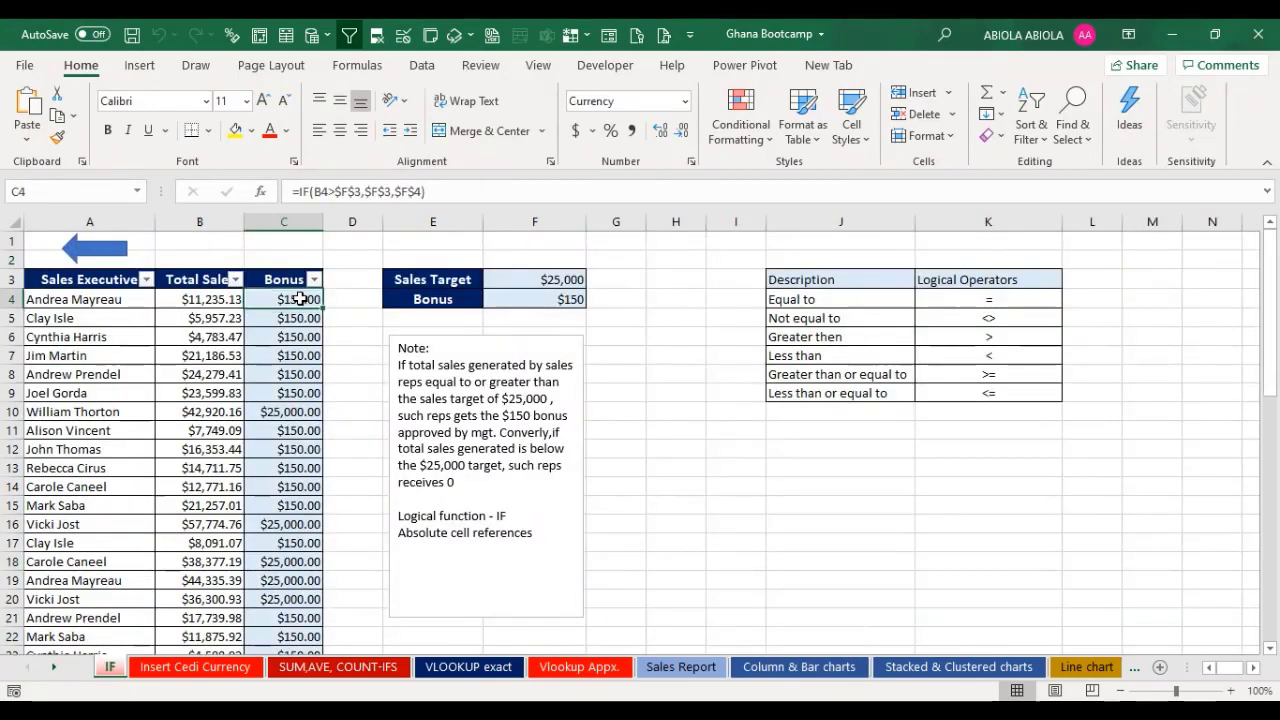
pyautogui.hotkey('ctrl', 'shift', 'Down')
pyautogui.press('Delete')
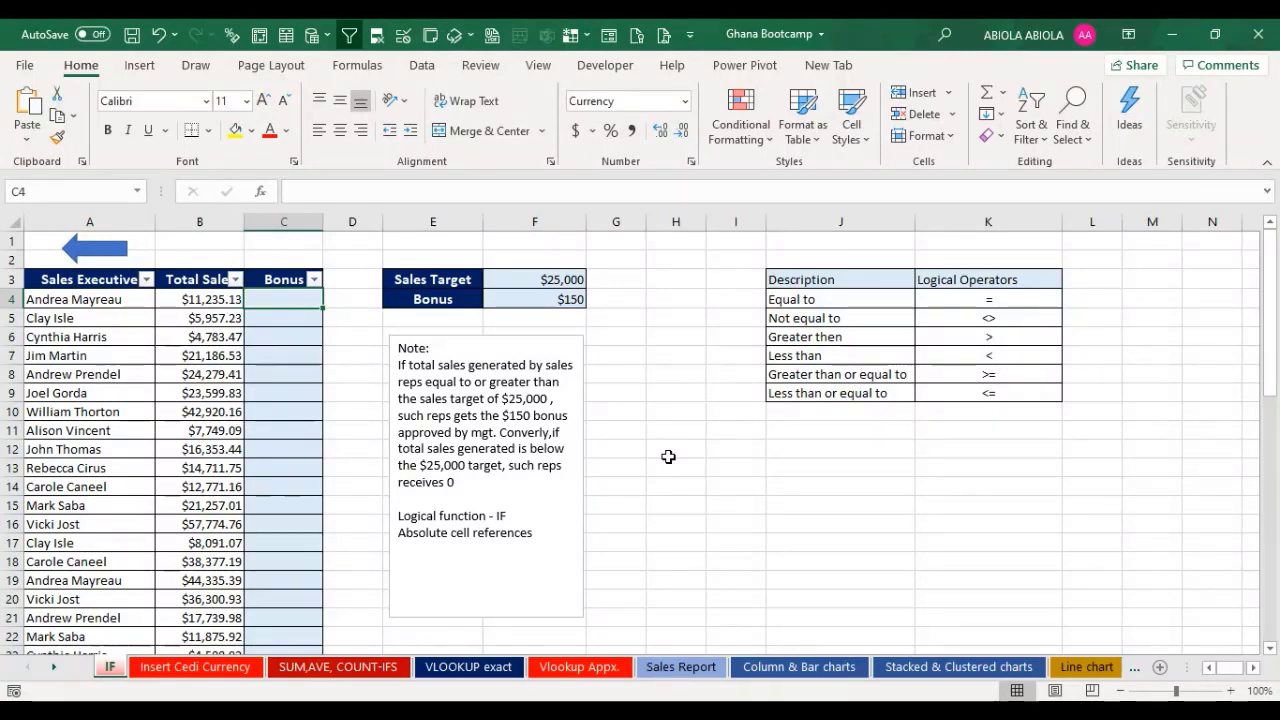
pyautogui.click(668, 463)
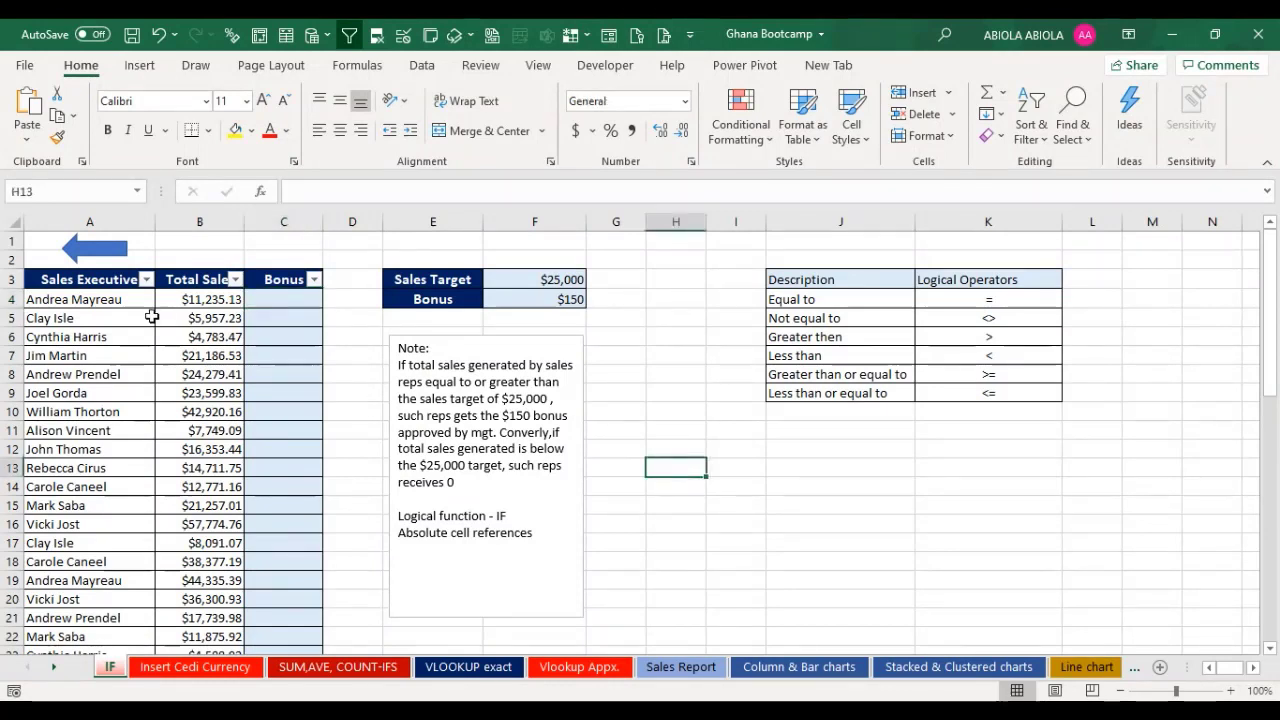
pyautogui.click(250, 306)
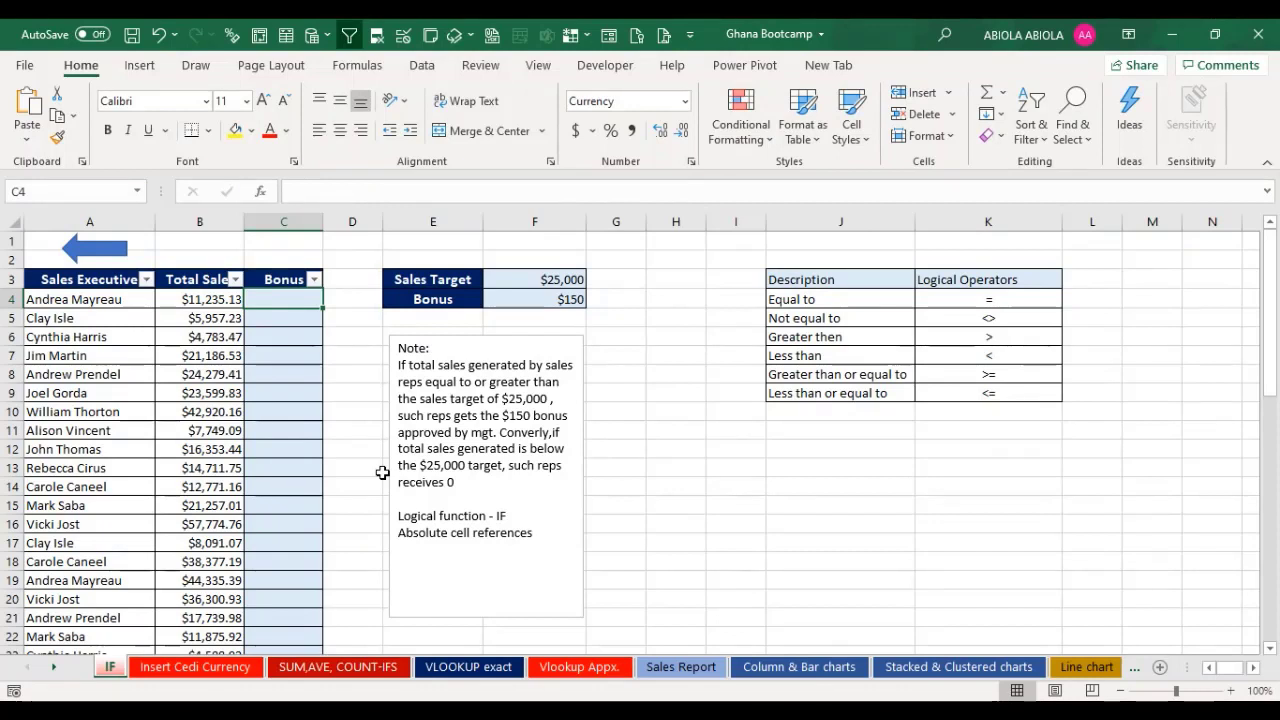
pyautogui.click(160, 358)
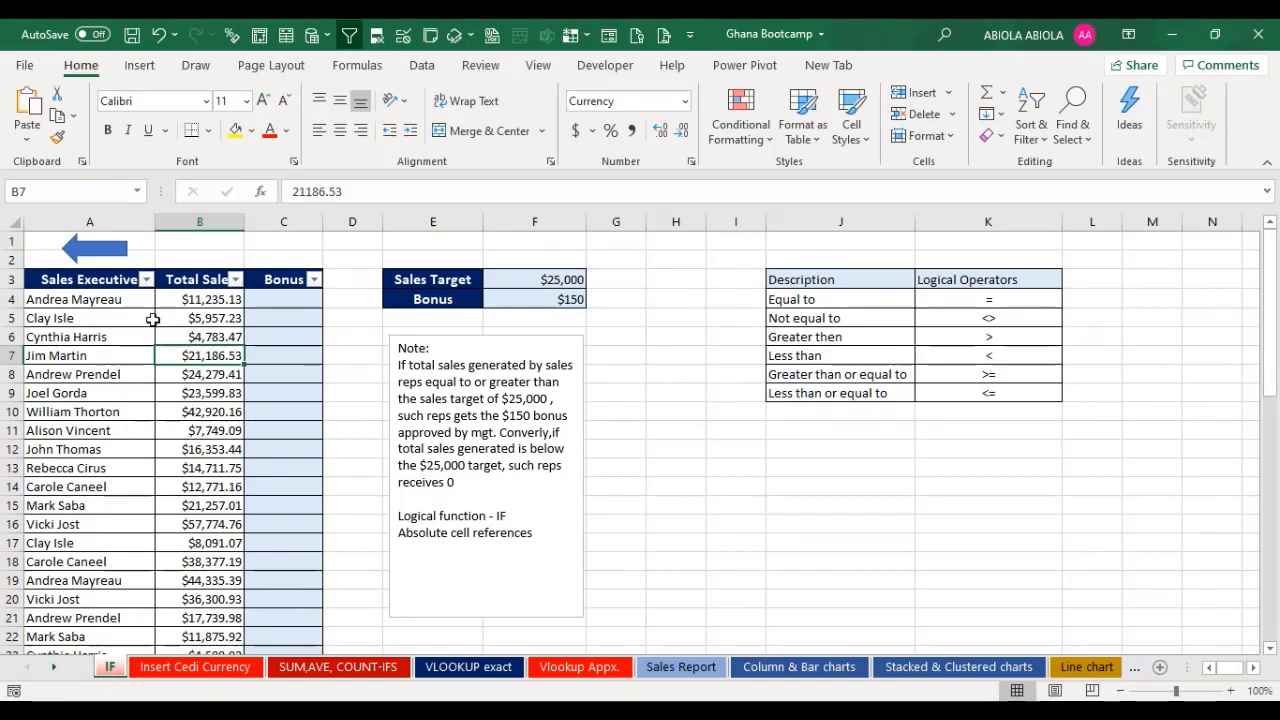
pyautogui.click(78, 283)
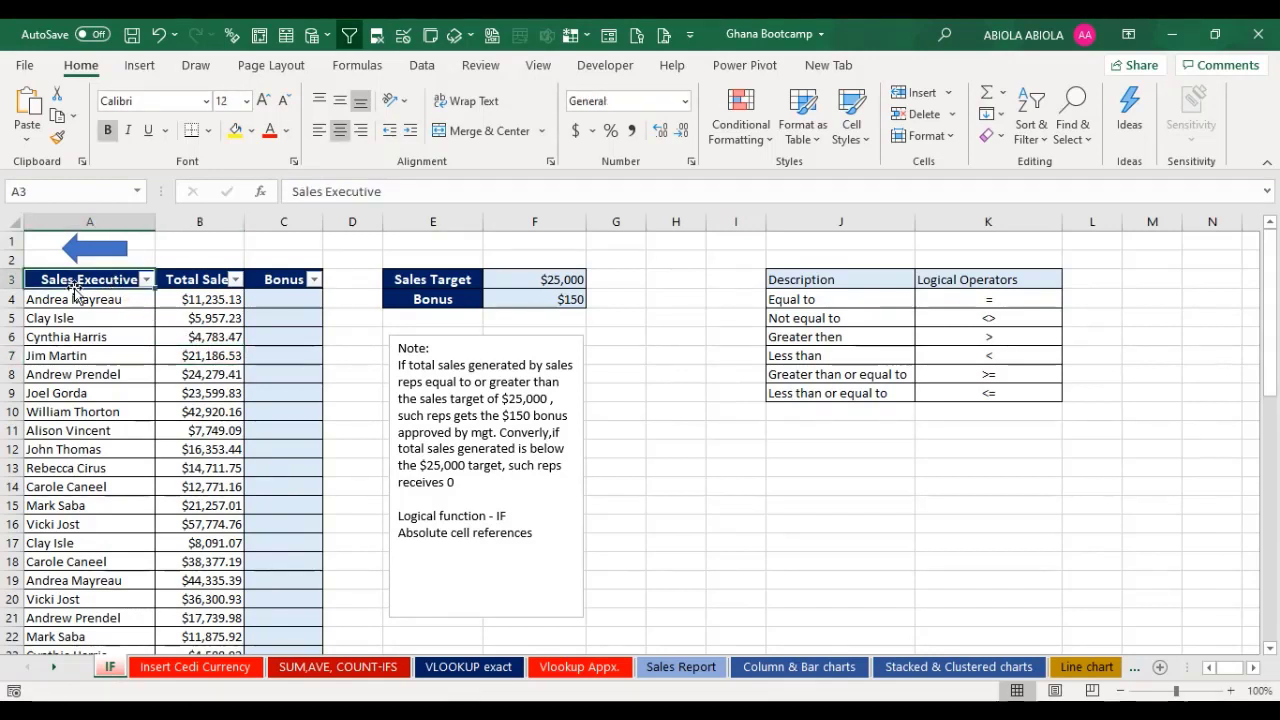
pyautogui.click(88, 221)
pyautogui.keyDown('shift'); pyautogui.click(203, 221); pyautogui.keyUp('shift')
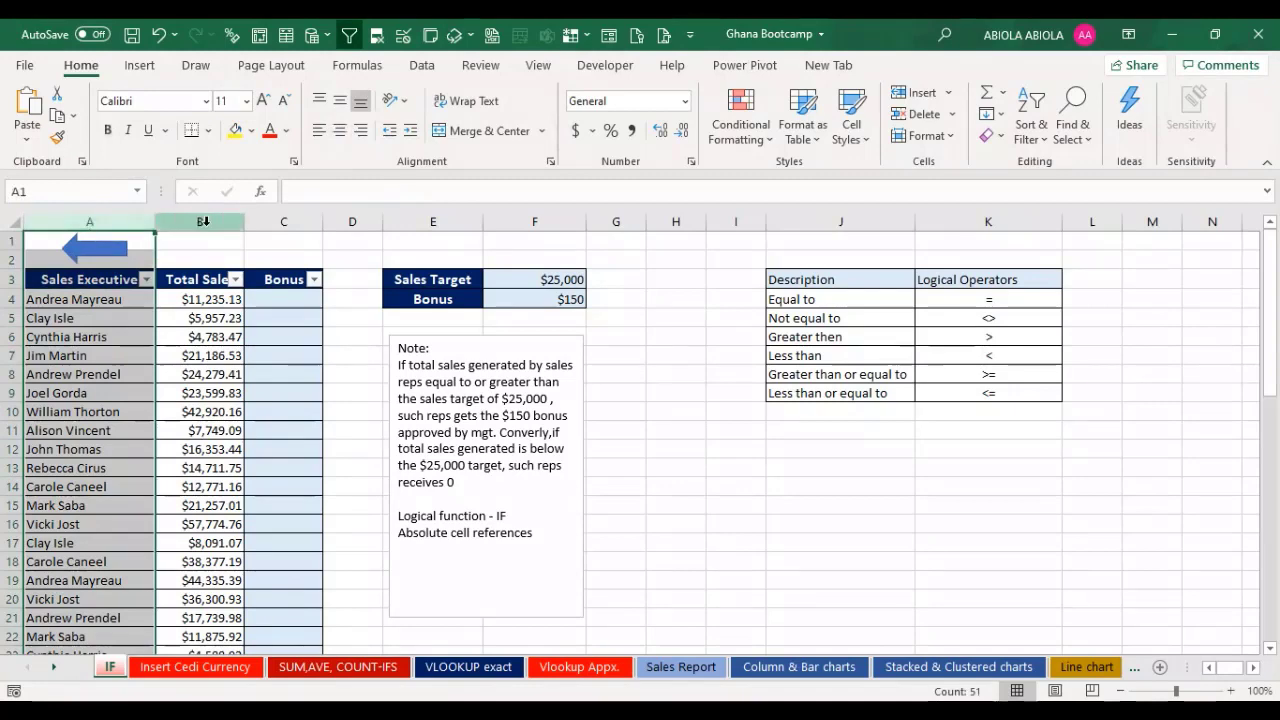
pyautogui.click(203, 221)
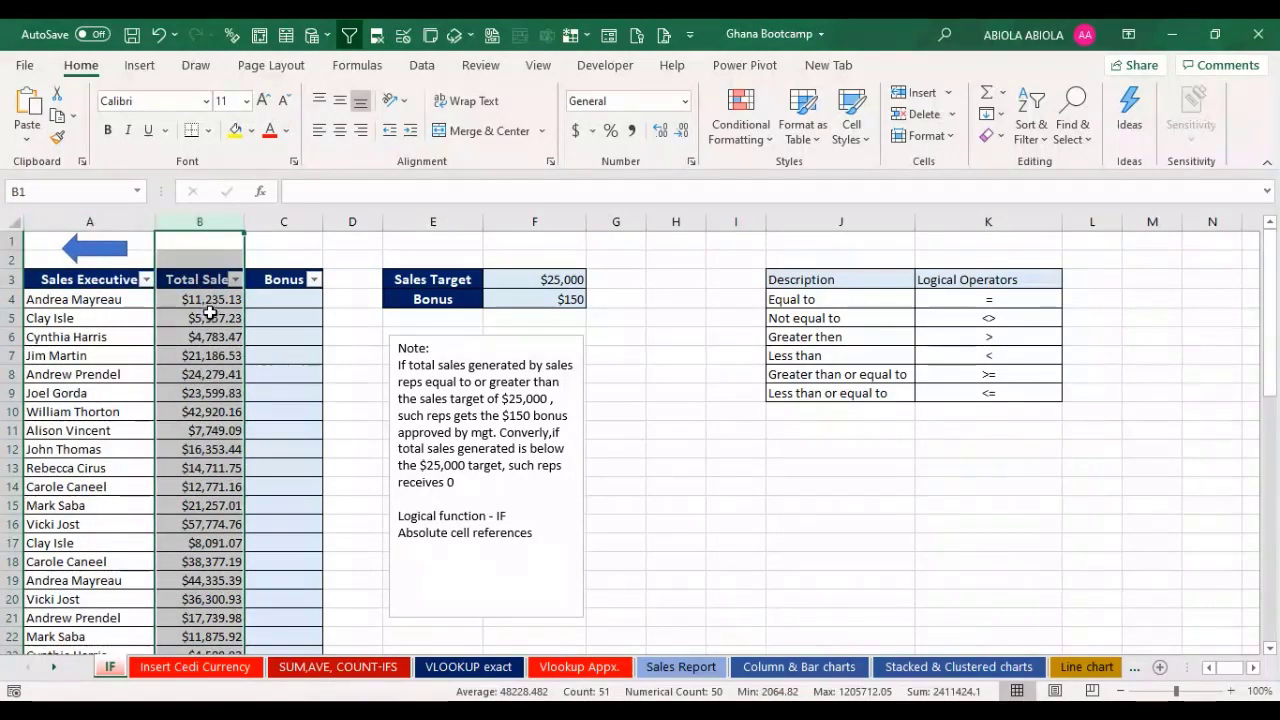
pyautogui.click(129, 317)
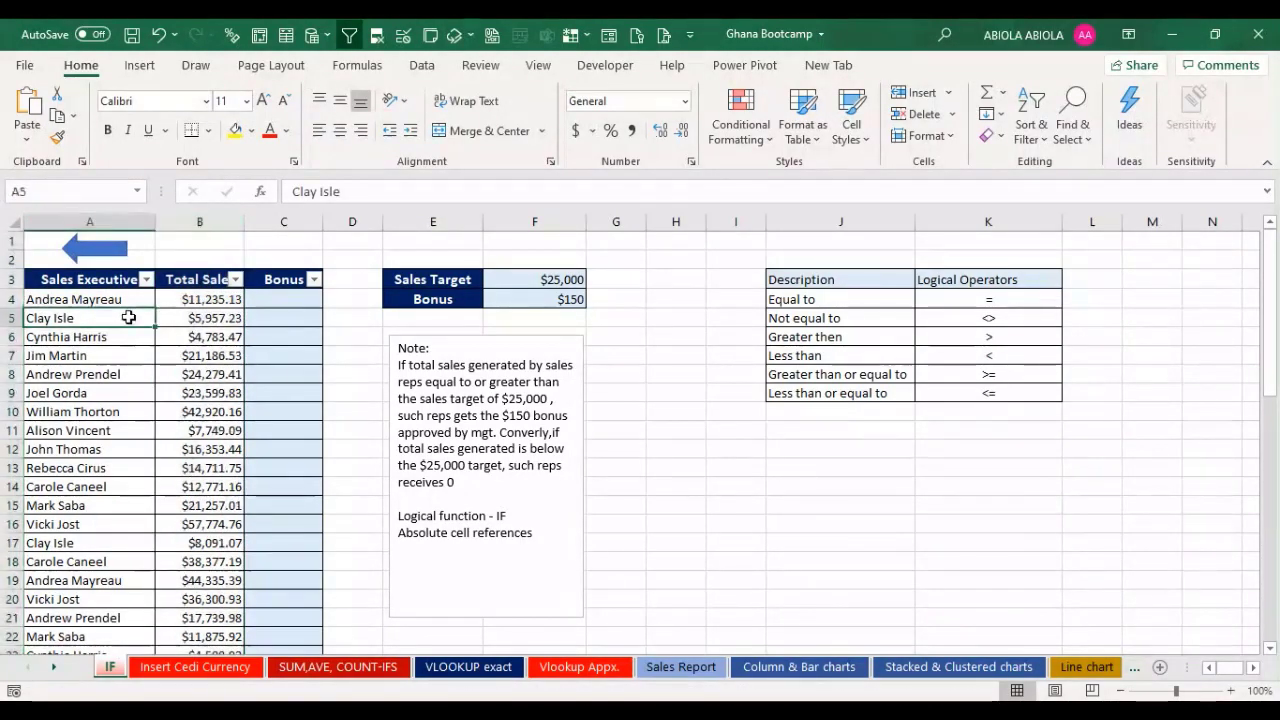
# Step: Point out the sales target in F3, the first rep in A4 and the bonus in F4, then start a formula in C4
pyautogui.click(291, 301)
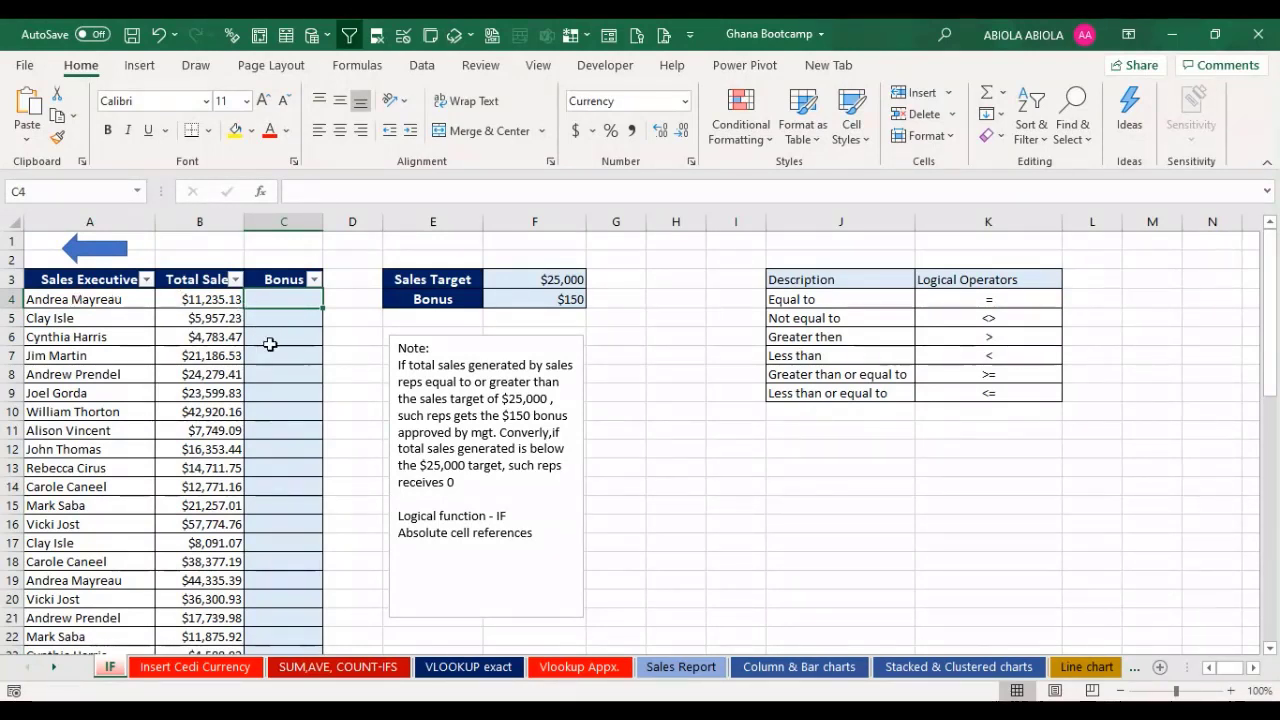
pyautogui.click(540, 282)
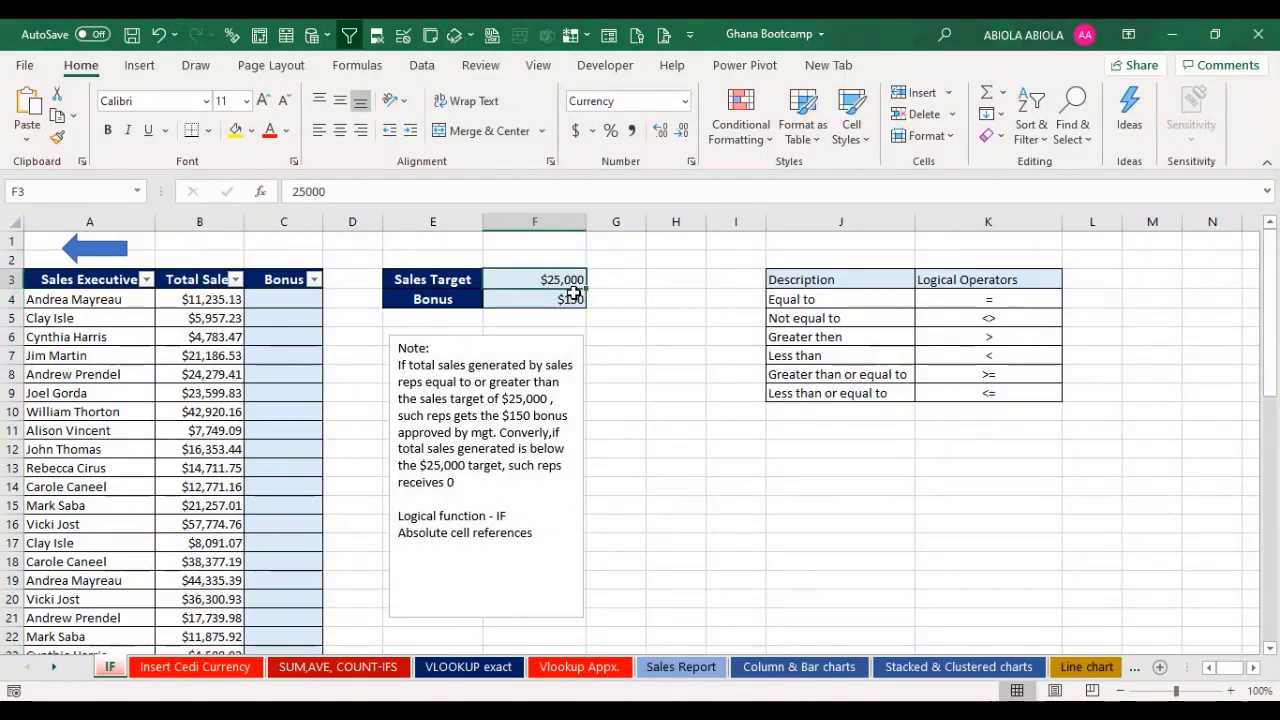
pyautogui.click(82, 302)
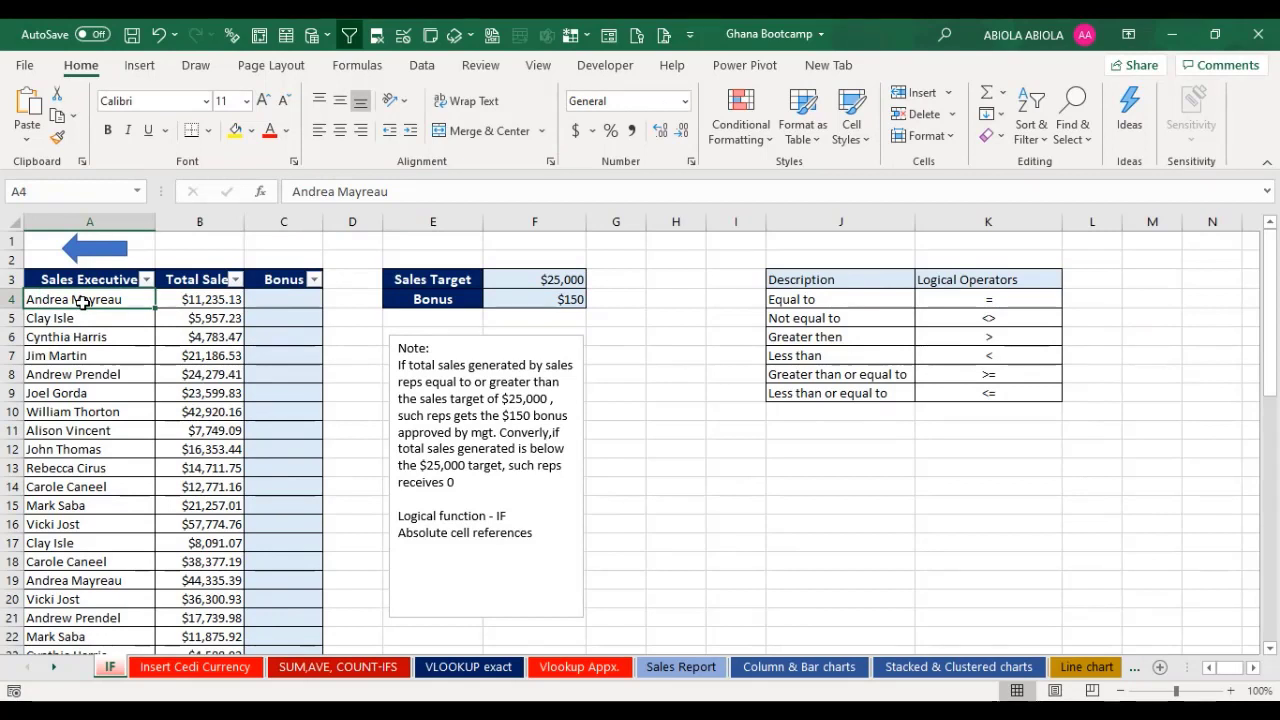
pyautogui.click(542, 300)
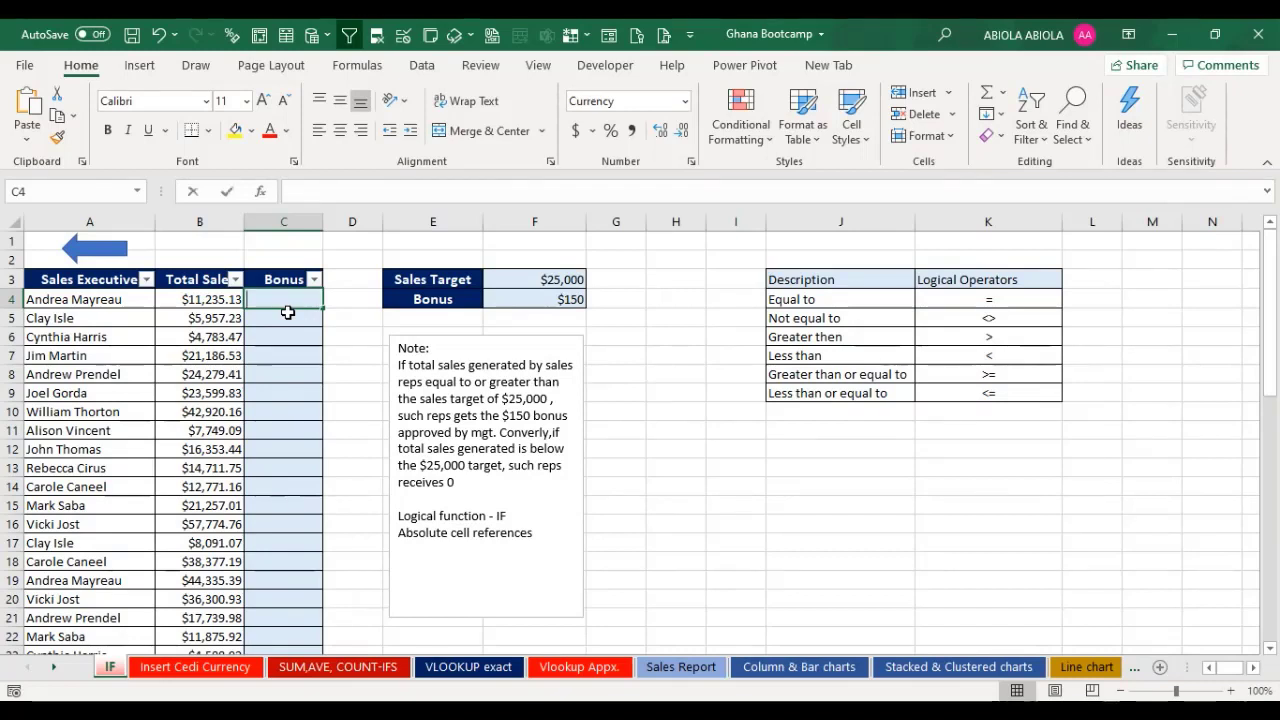
pyautogui.write('=')
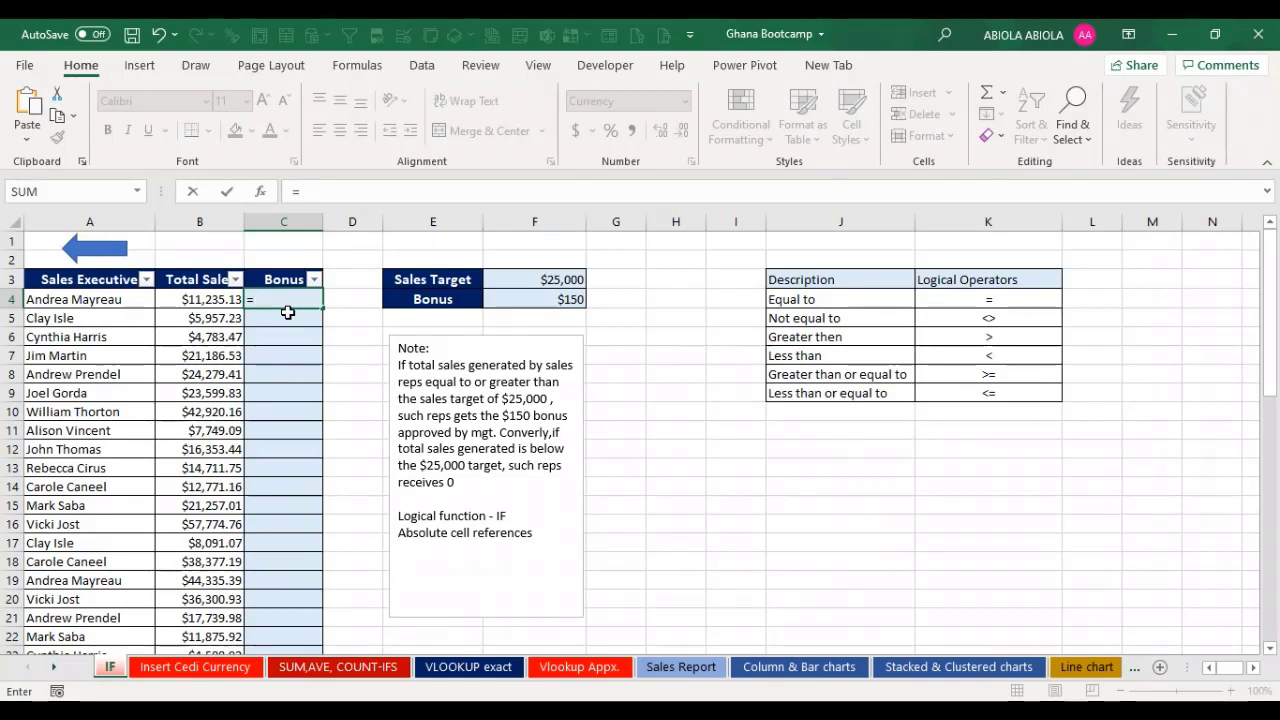
# Step: Turn C4's formula into =IF(, discarding a stray B4 reference
pyautogui.click(207, 300)
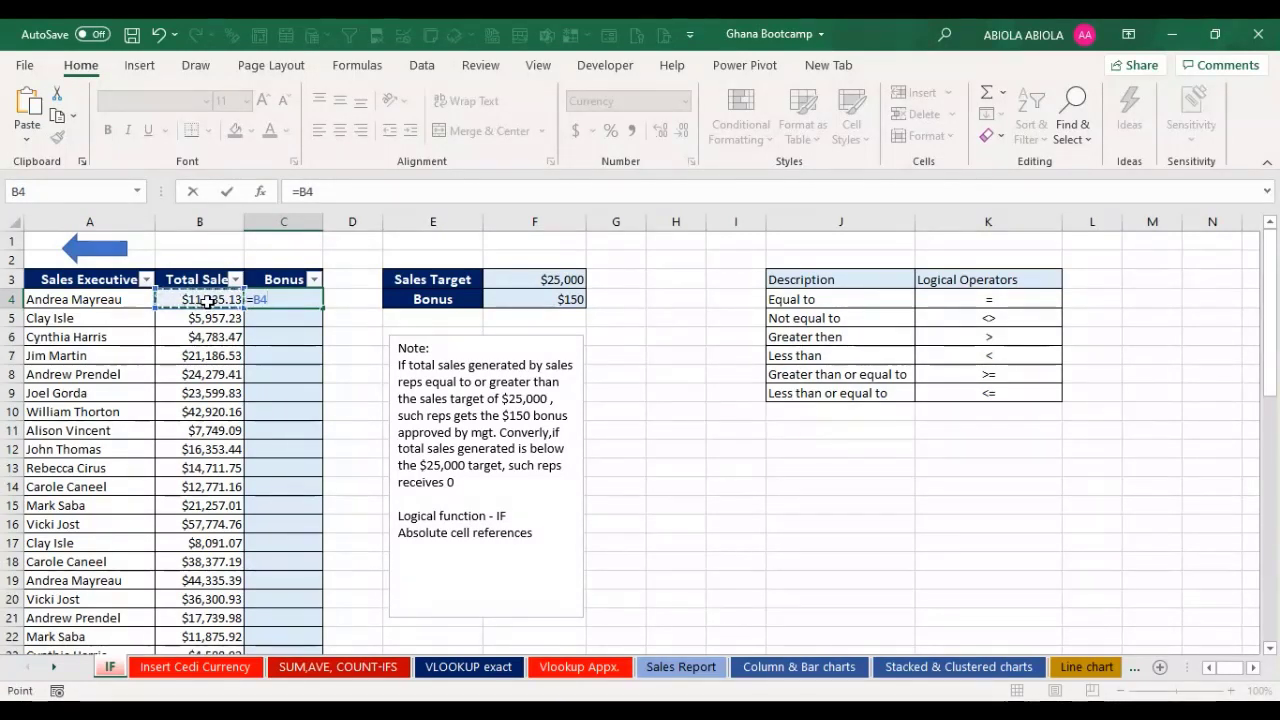
pyautogui.press('BackSpace')
pyautogui.press('BackSpace')
pyautogui.write('if')
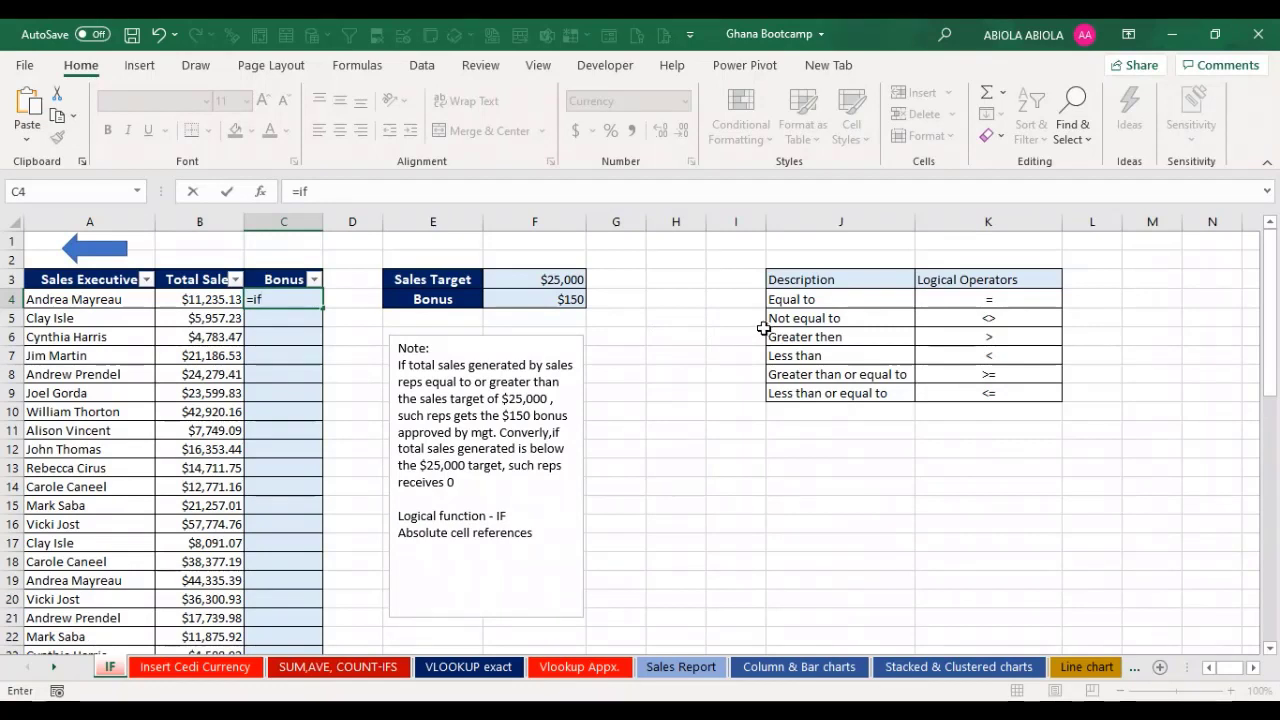
pyautogui.press('Tab')
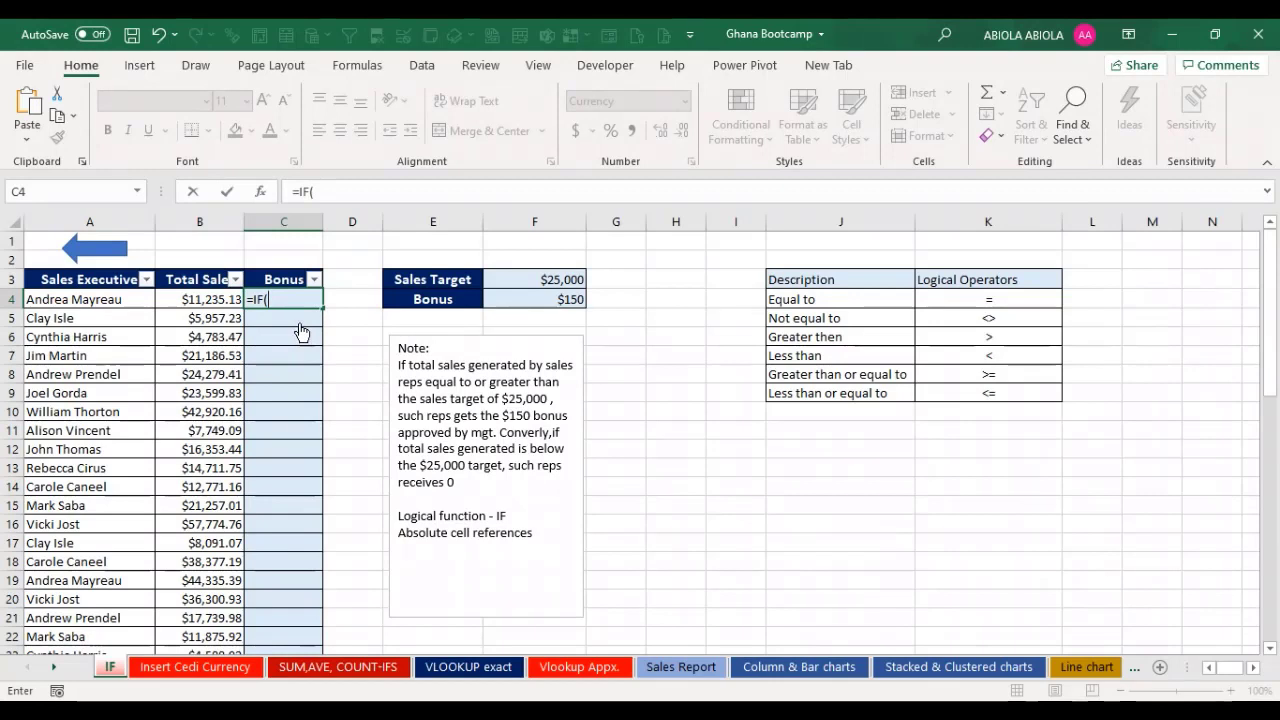
# Step: Enter the IF condition B4>=$F$3 in C4's formula
pyautogui.click(215, 302)
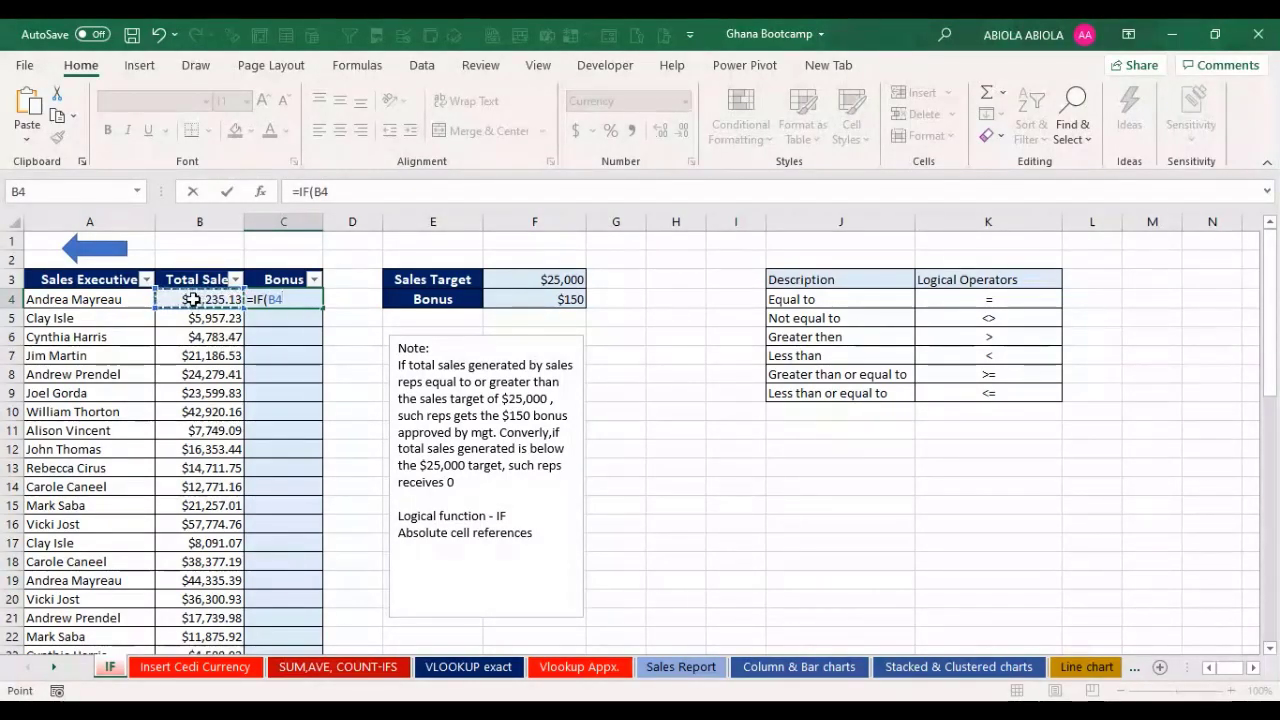
pyautogui.write(',')
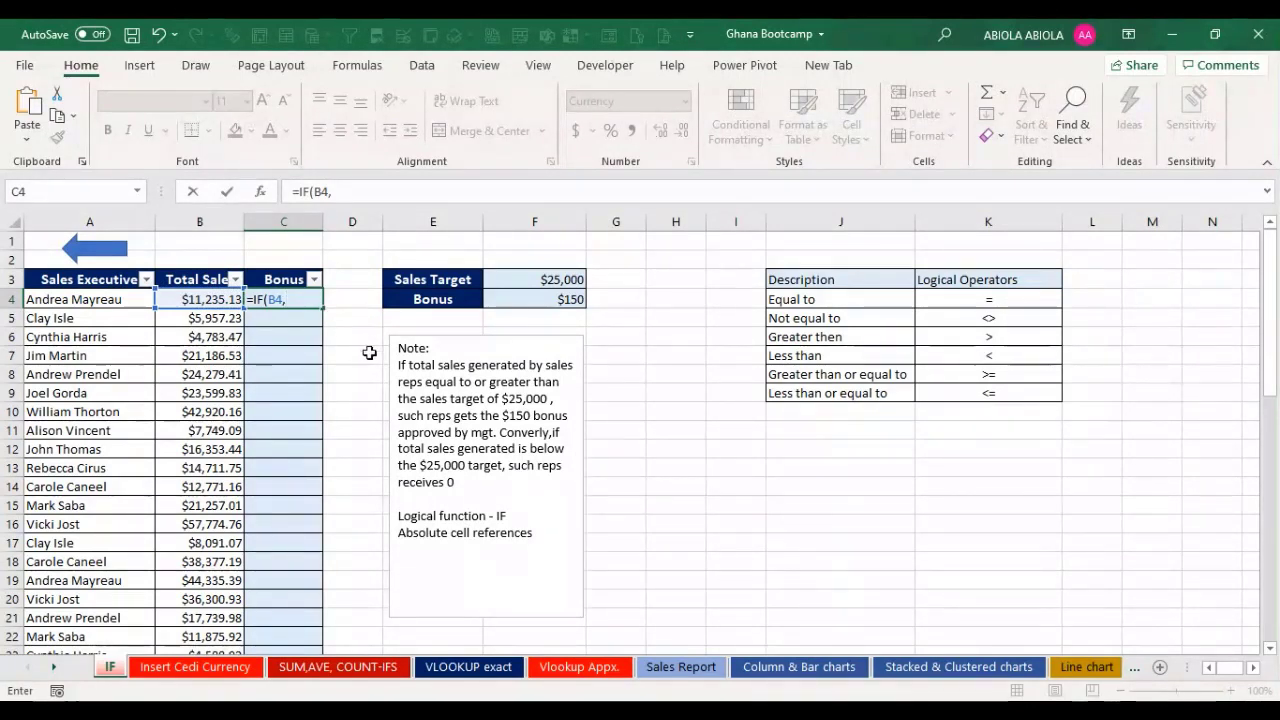
pyautogui.press('BackSpace')
pyautogui.write('>=')
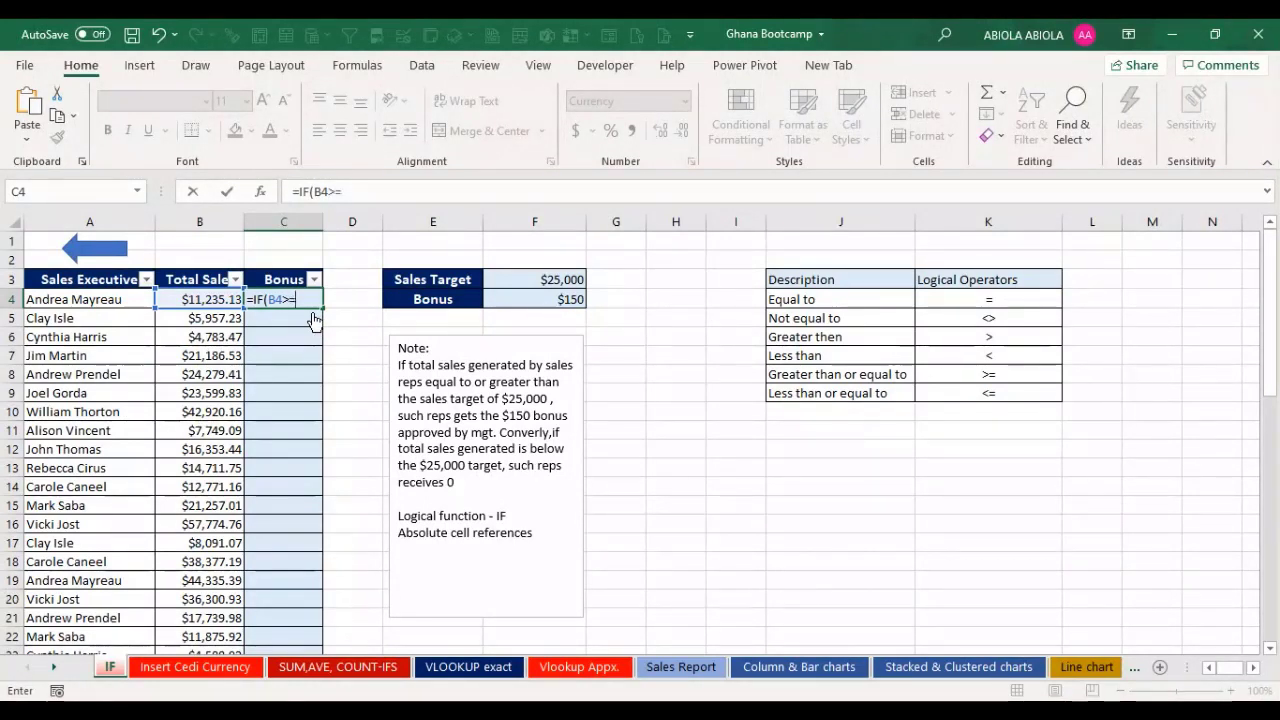
pyautogui.click(545, 279)
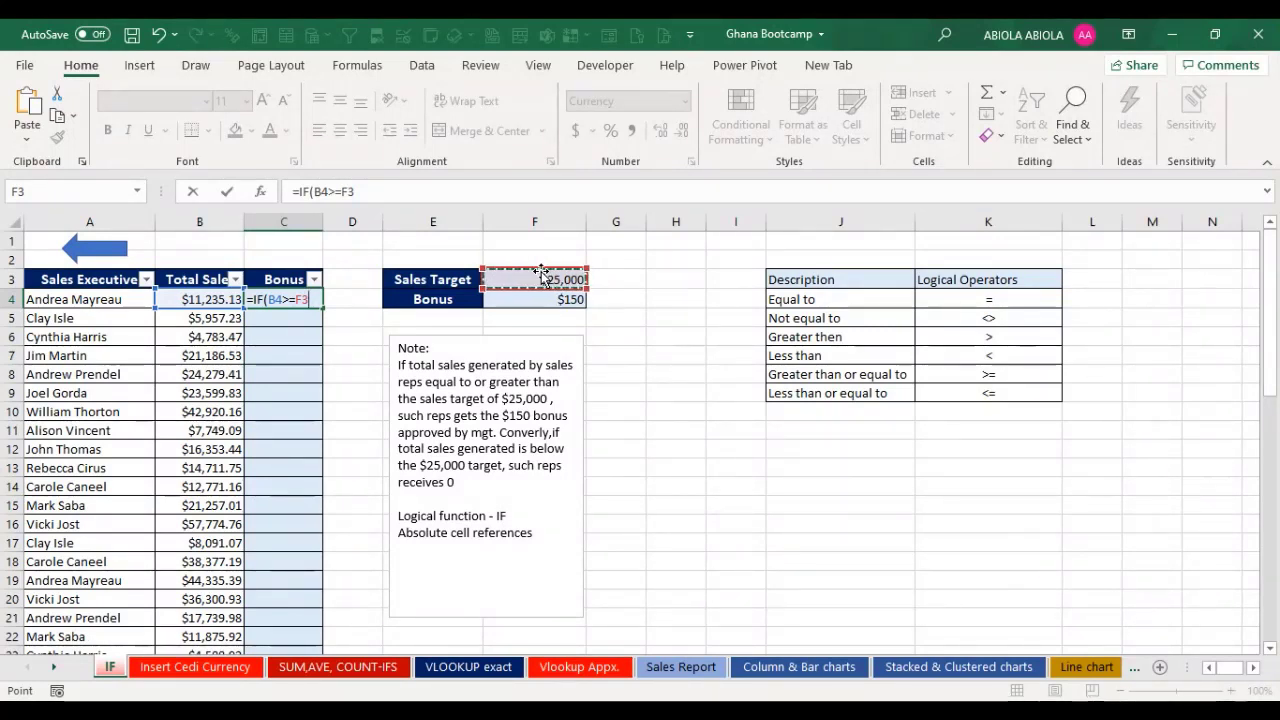
pyautogui.press('F4')
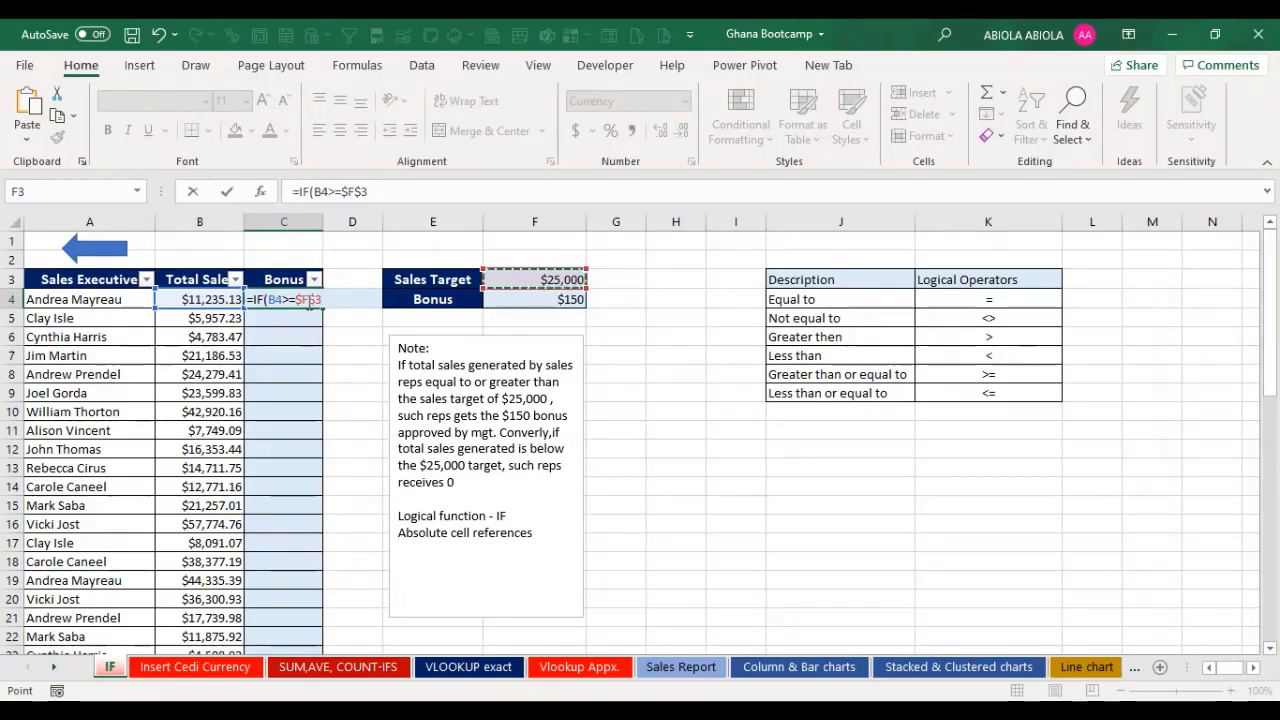
# Step: Add $F$4 as the true result and 0 as false, committing =IF(B4>=$F$3,$F$4,0)
pyautogui.write(',')
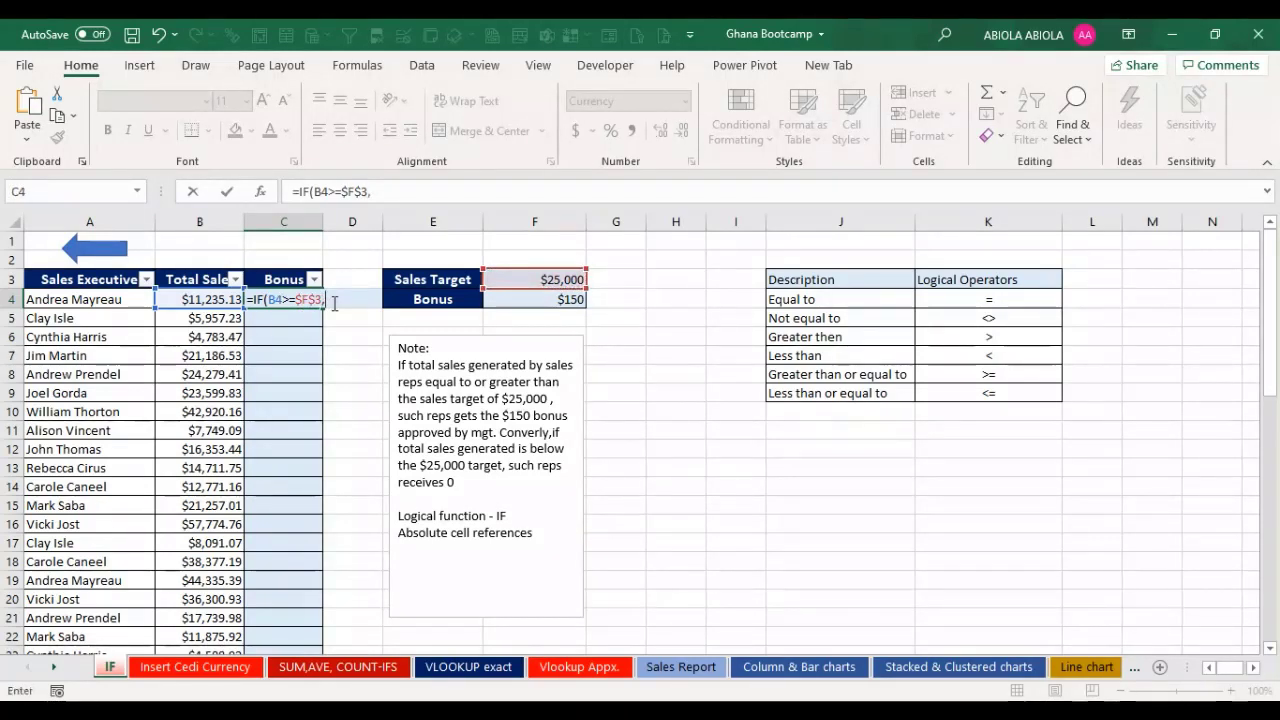
pyautogui.click(558, 303)
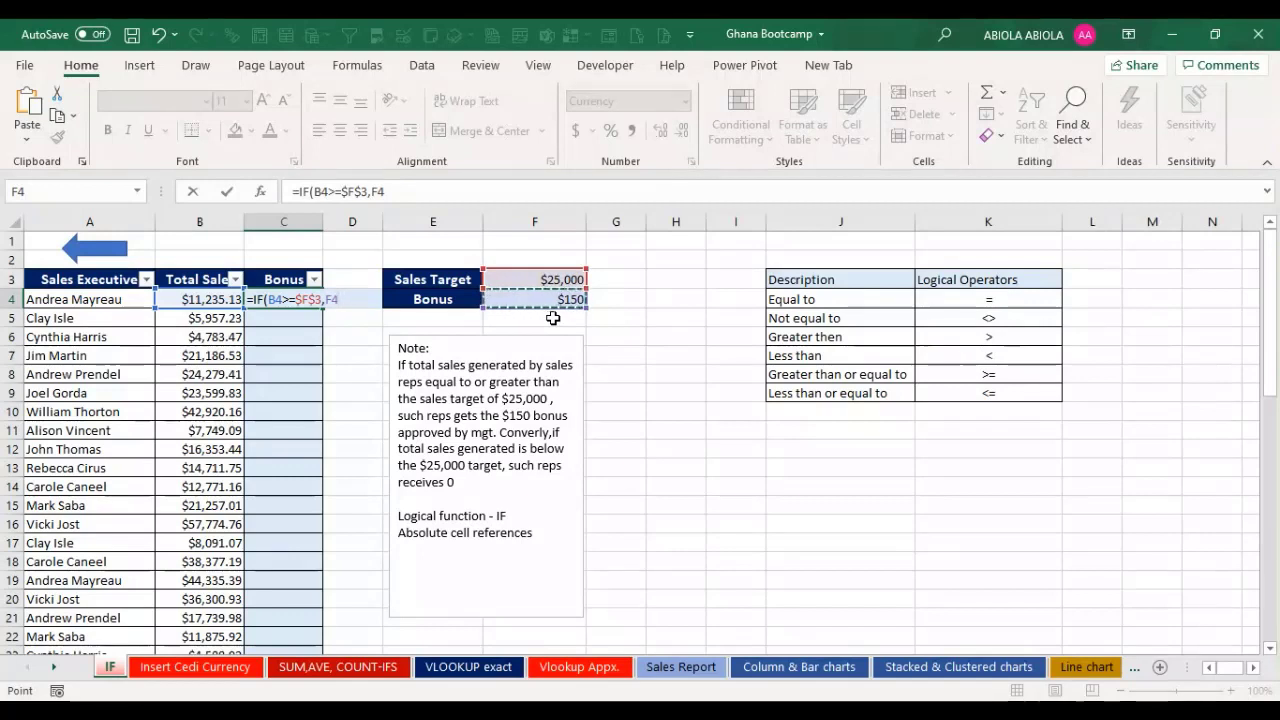
pyautogui.press('F4')
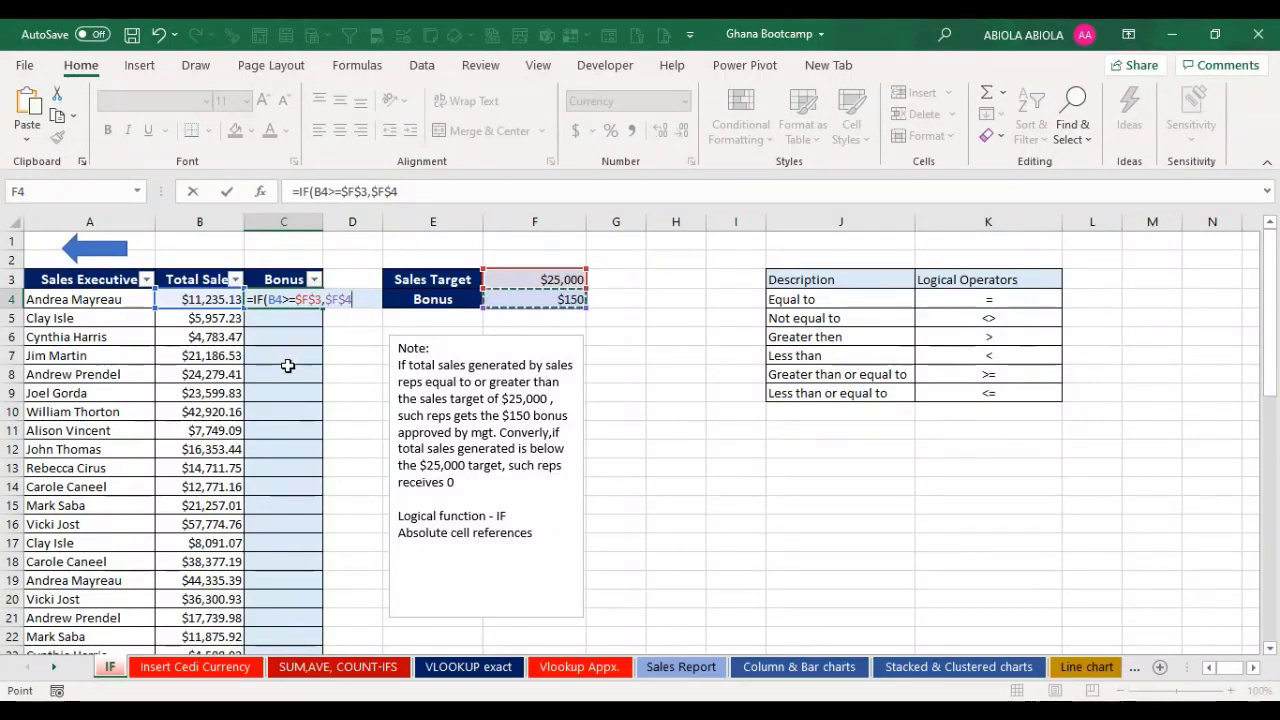
pyautogui.write(',')
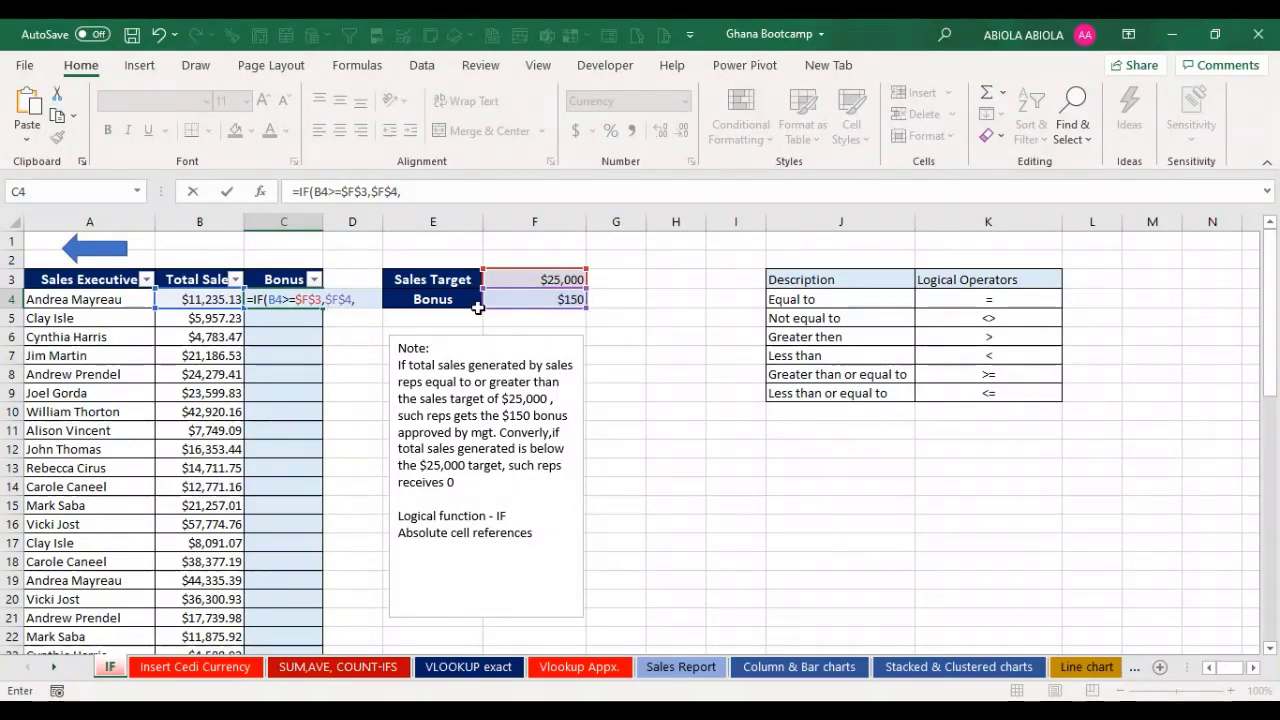
pyautogui.write('0')
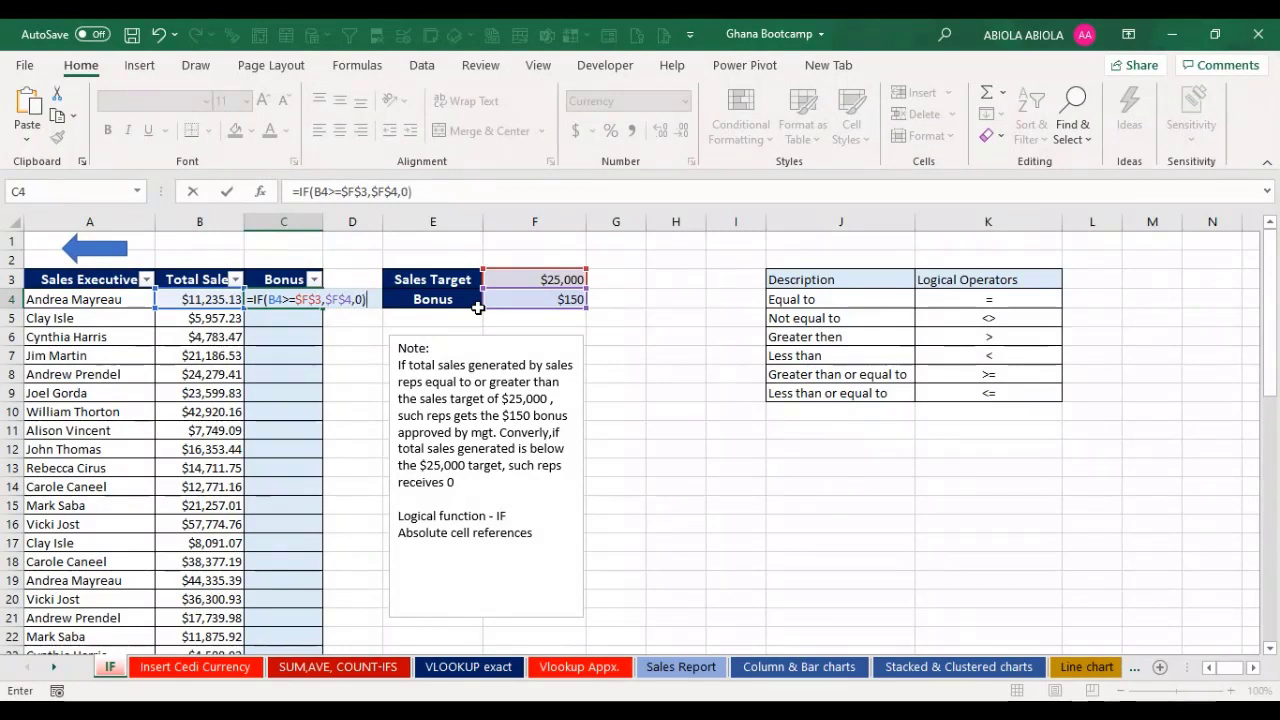
pyautogui.write(')')
pyautogui.hotkey('ctrl', 'Return')
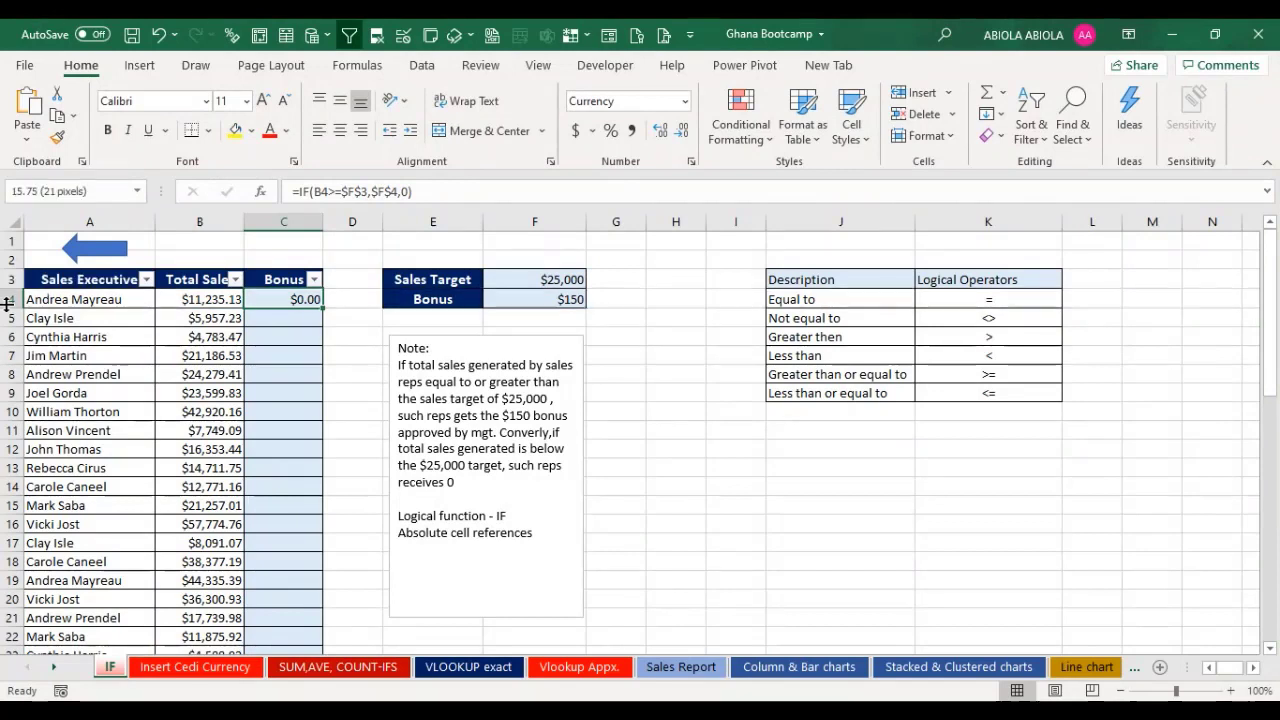
pyautogui.click(45, 300)
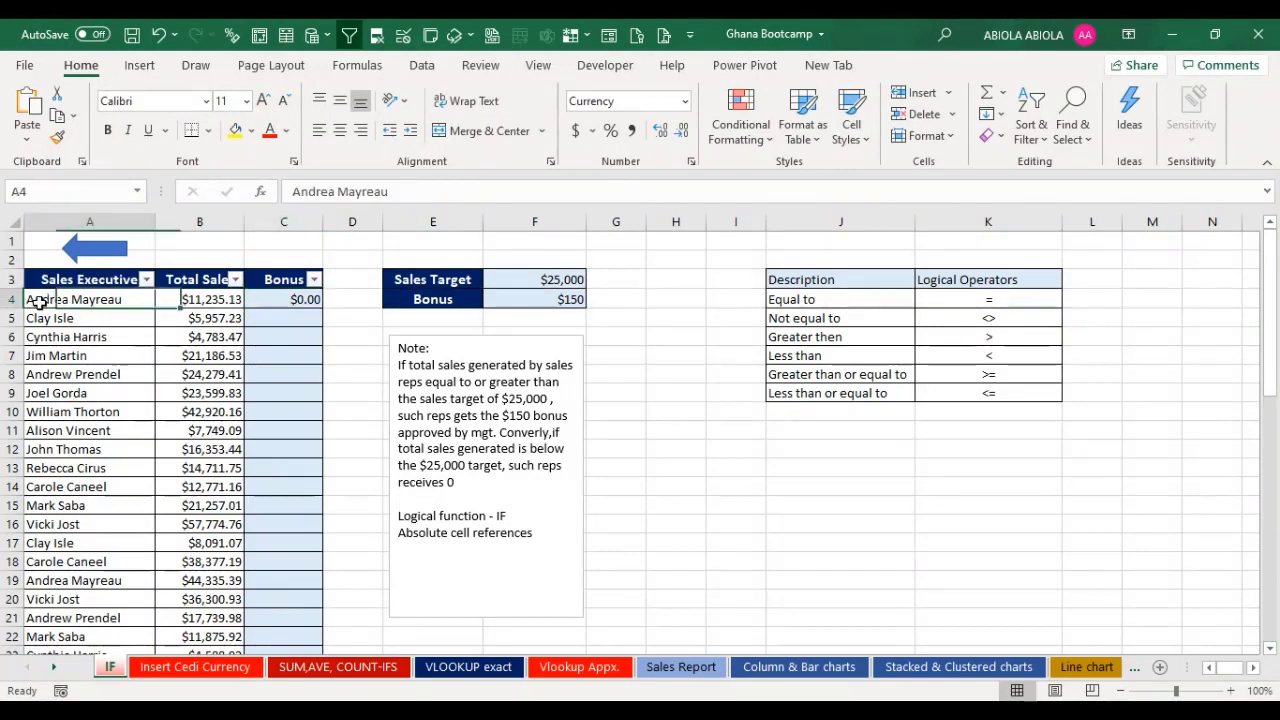
pyautogui.click(183, 300)
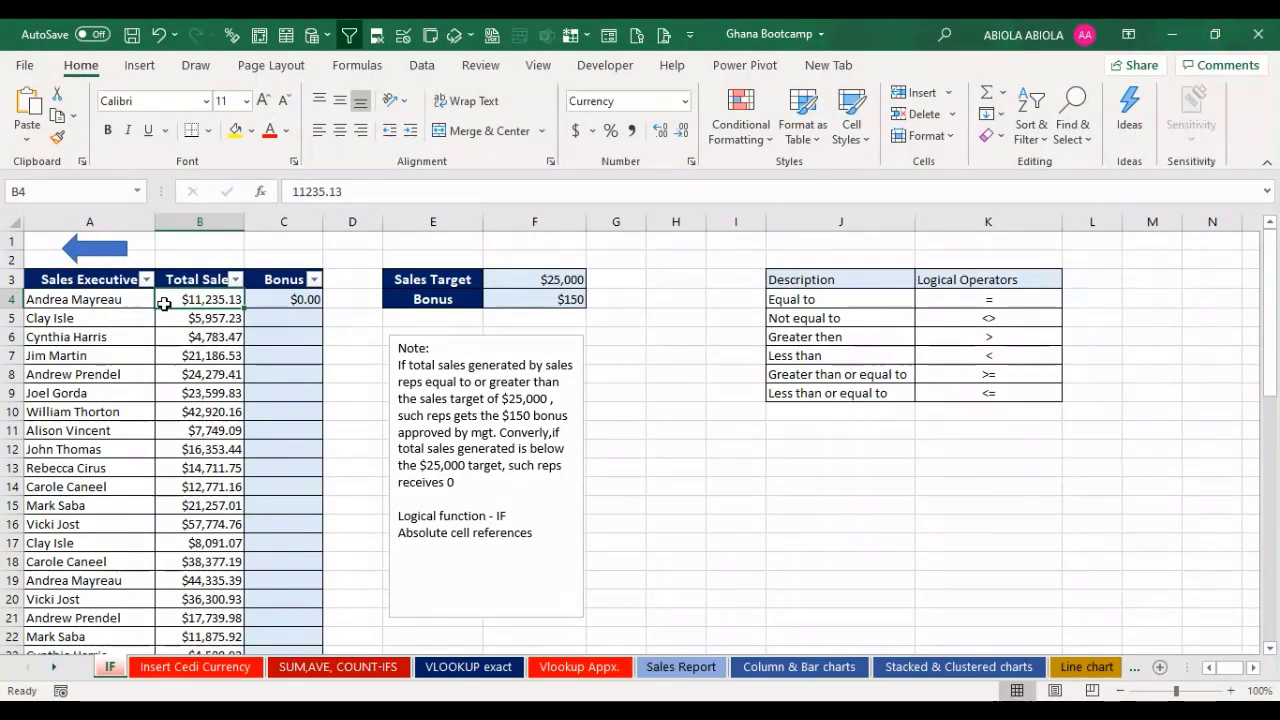
pyautogui.click(553, 279)
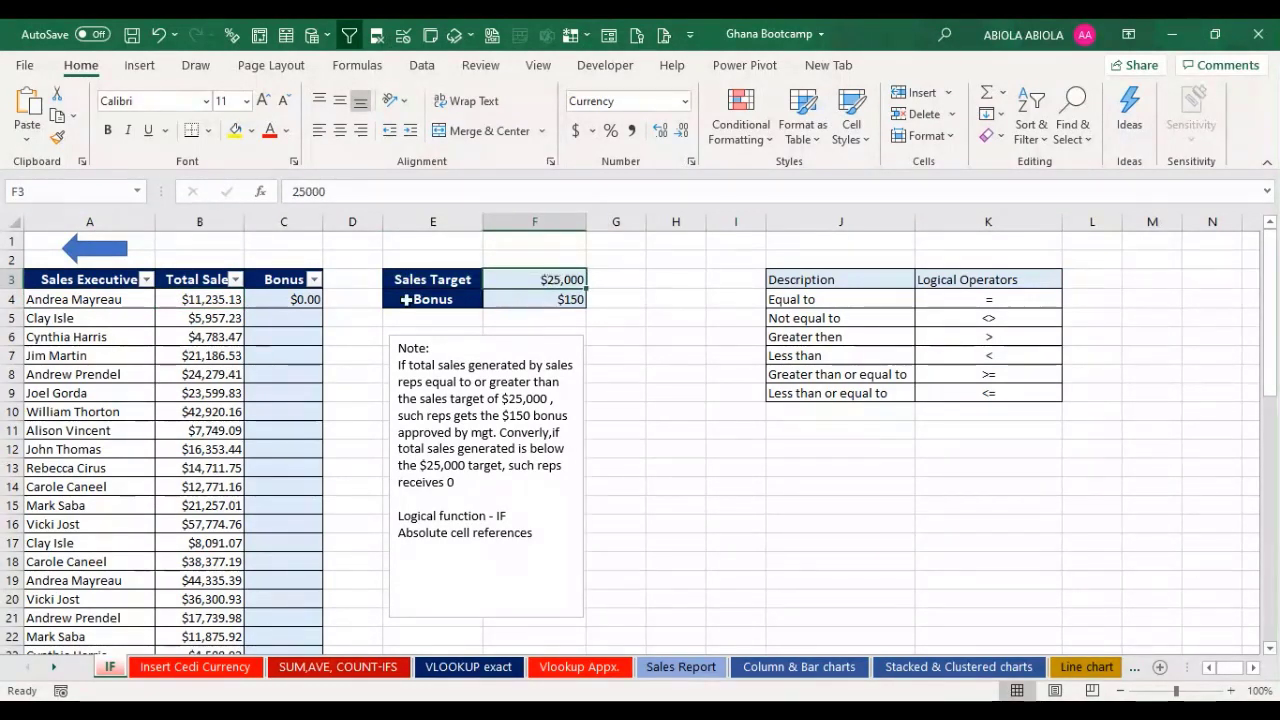
pyautogui.click(298, 300)
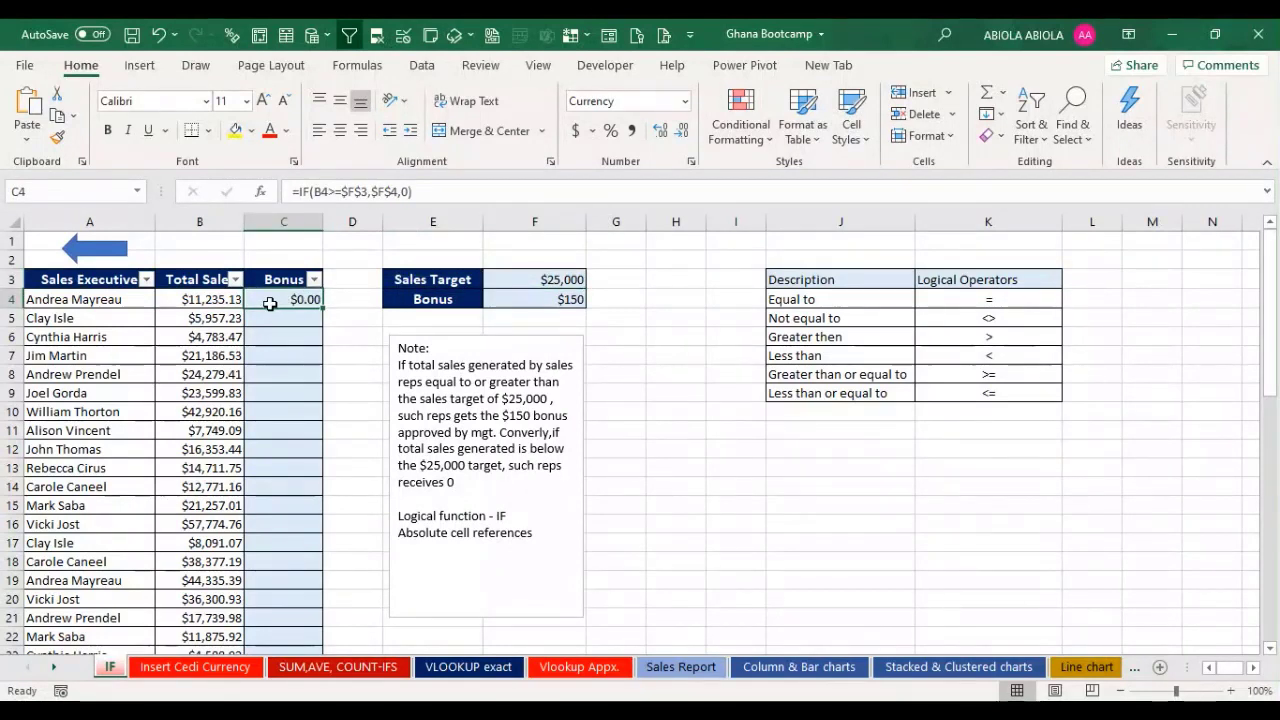
# Step: Fill the bonus formula down column C, then highlight C4:C9 ($0.00) and row 10 ($150.00) to compare
pyautogui.doubleClick(323, 309)
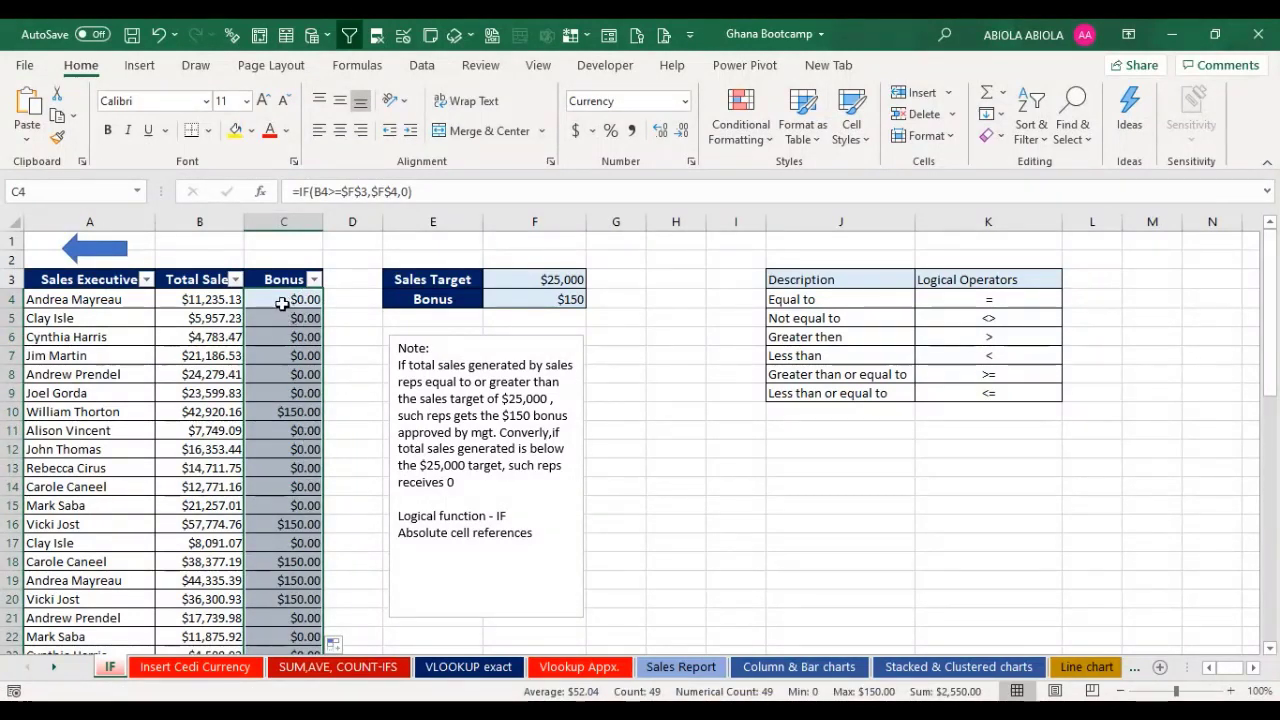
pyautogui.moveTo(285, 300); pyautogui.dragTo(293, 393)
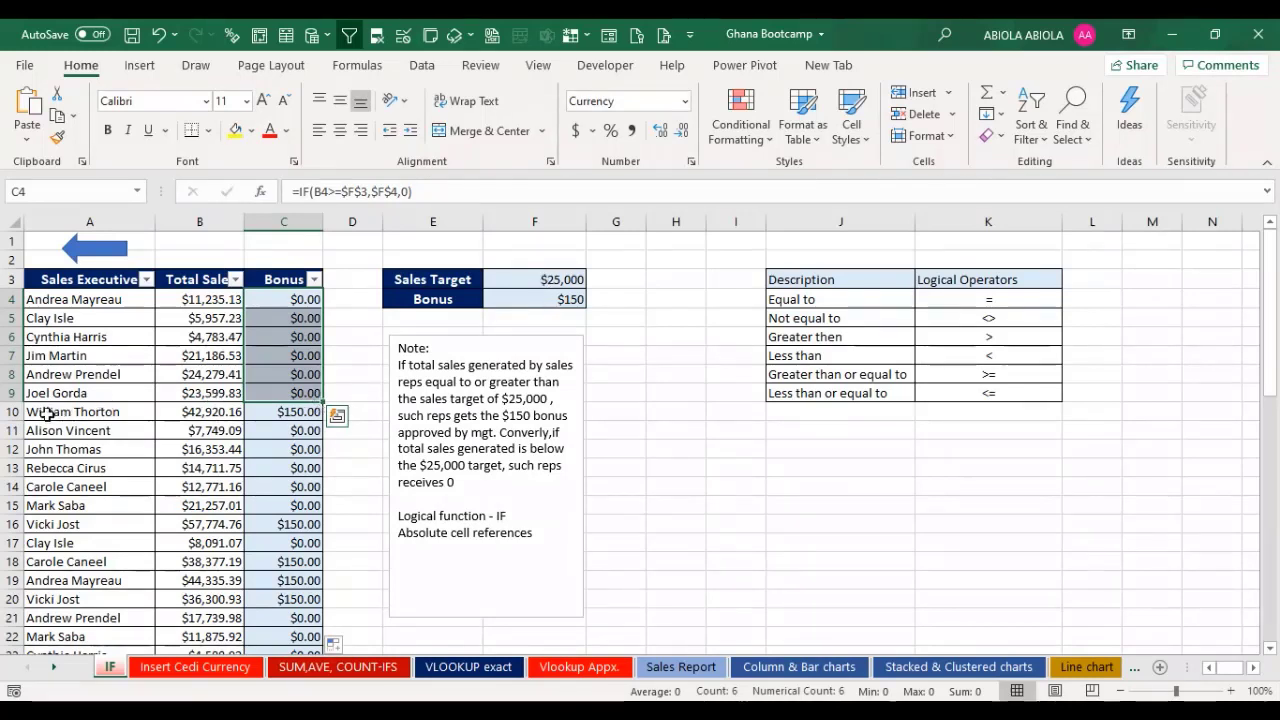
pyautogui.moveTo(14, 403); pyautogui.dragTo(13, 416)
pyautogui.click(12, 411)
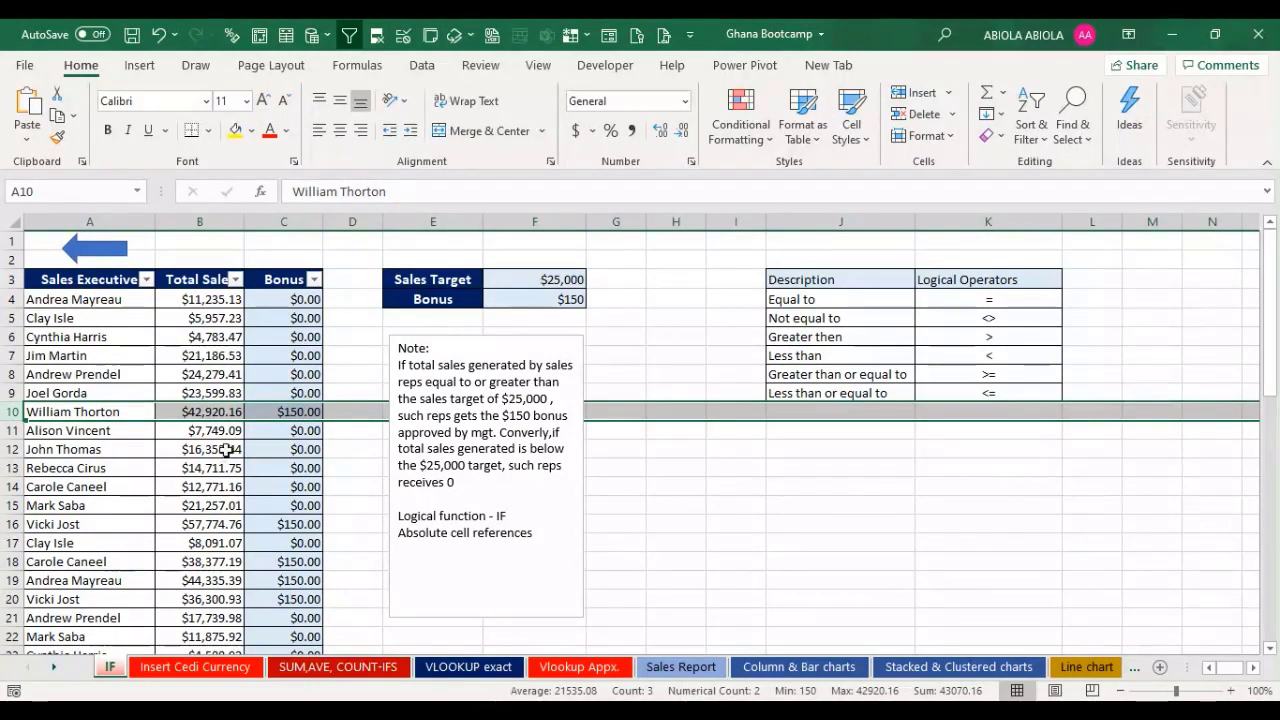
pyautogui.click(298, 411)
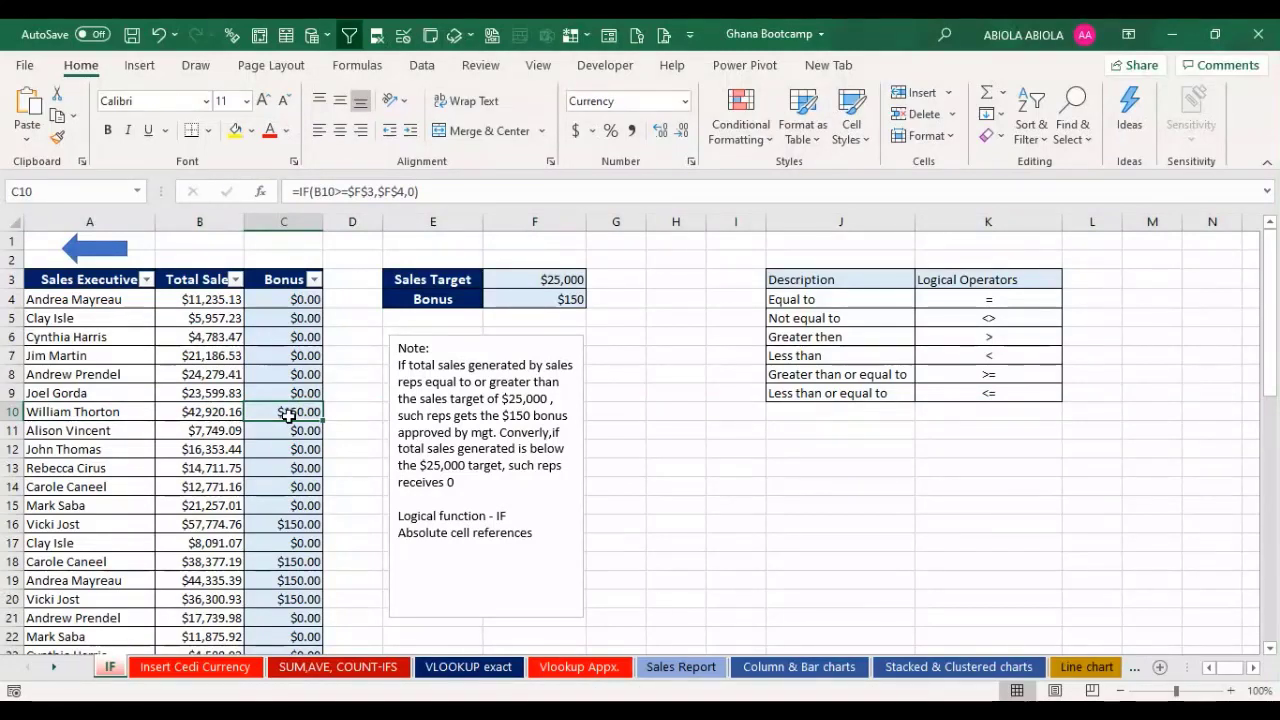
pyautogui.click(291, 432)
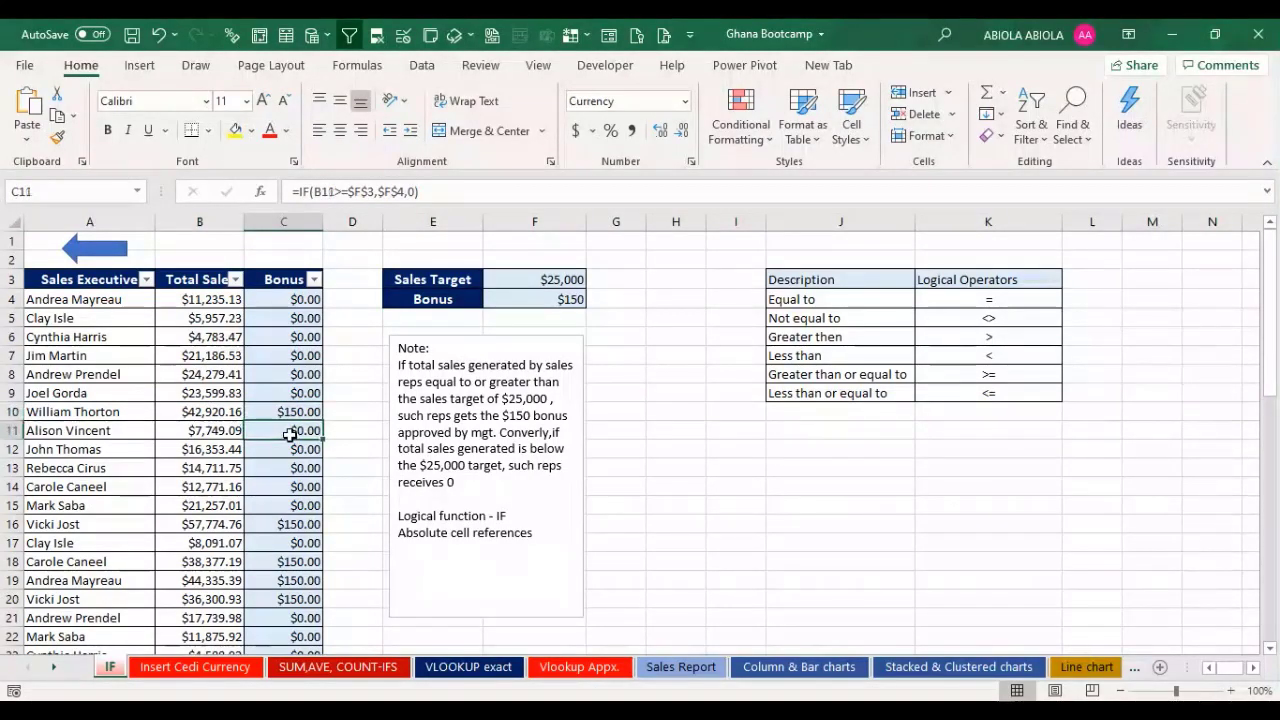
pyautogui.click(294, 467)
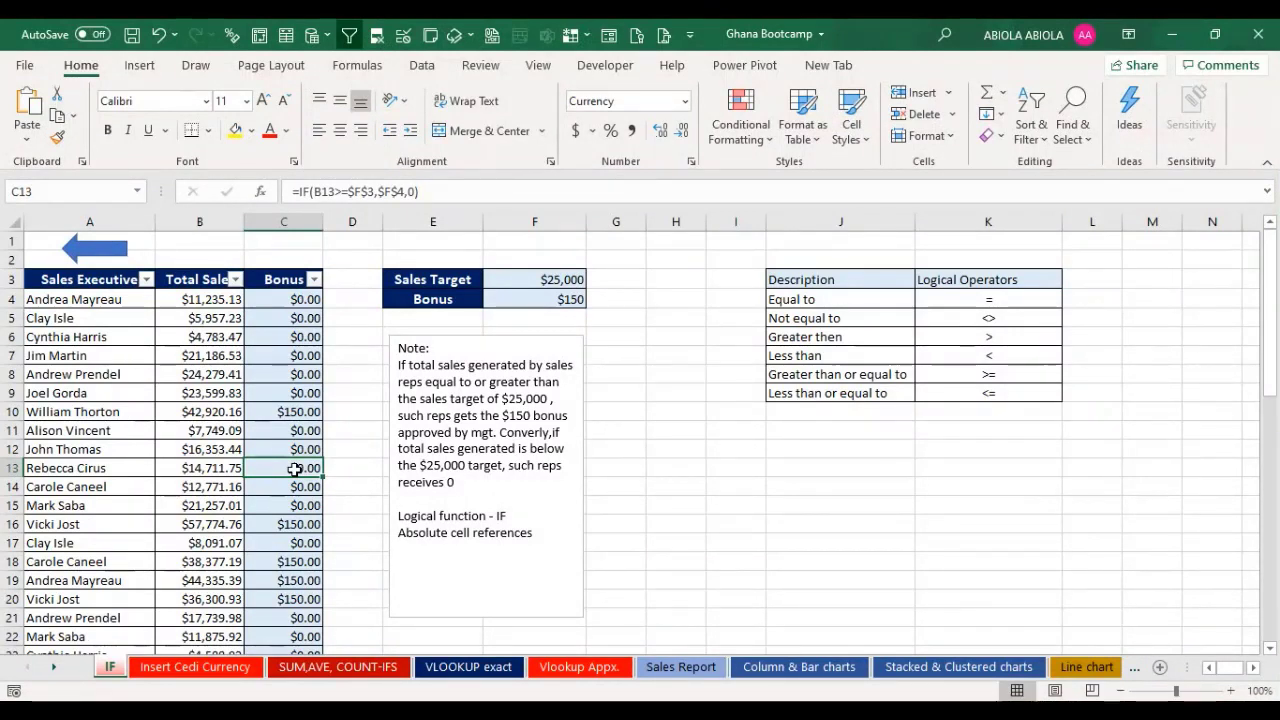
pyautogui.click(288, 560)
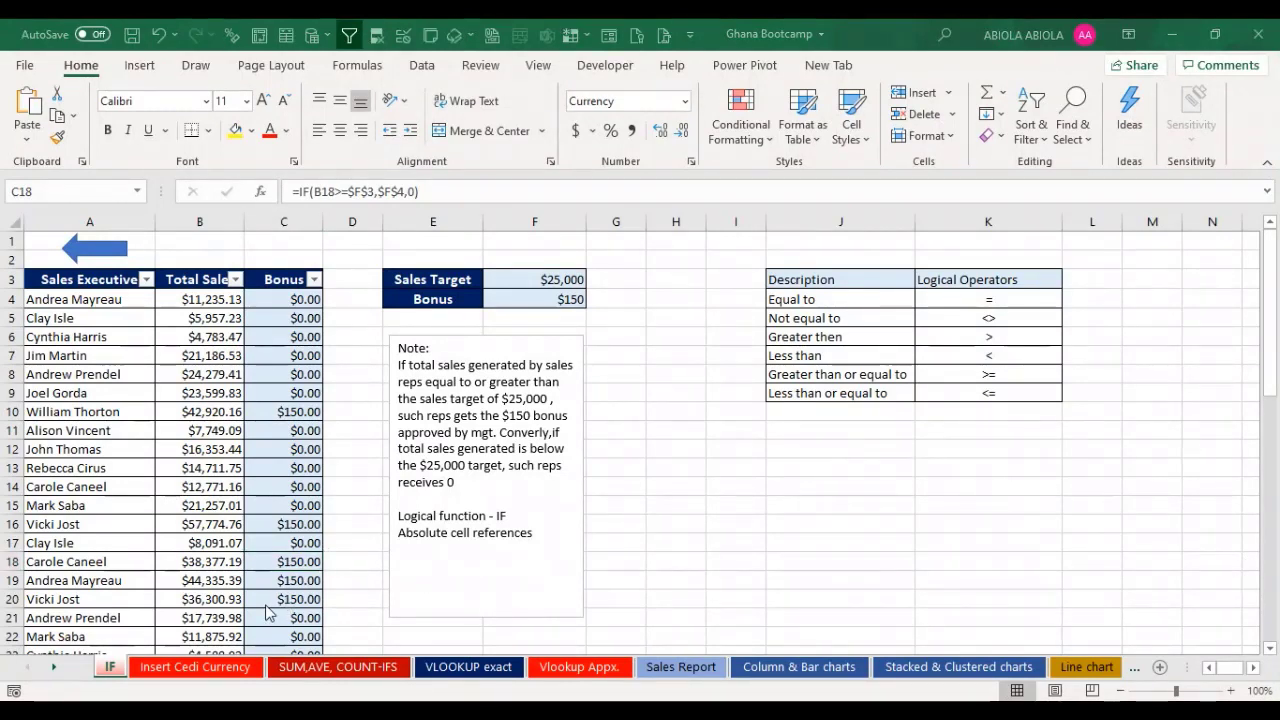
pyautogui.moveTo(288, 293); pyautogui.dragTo(285, 487)
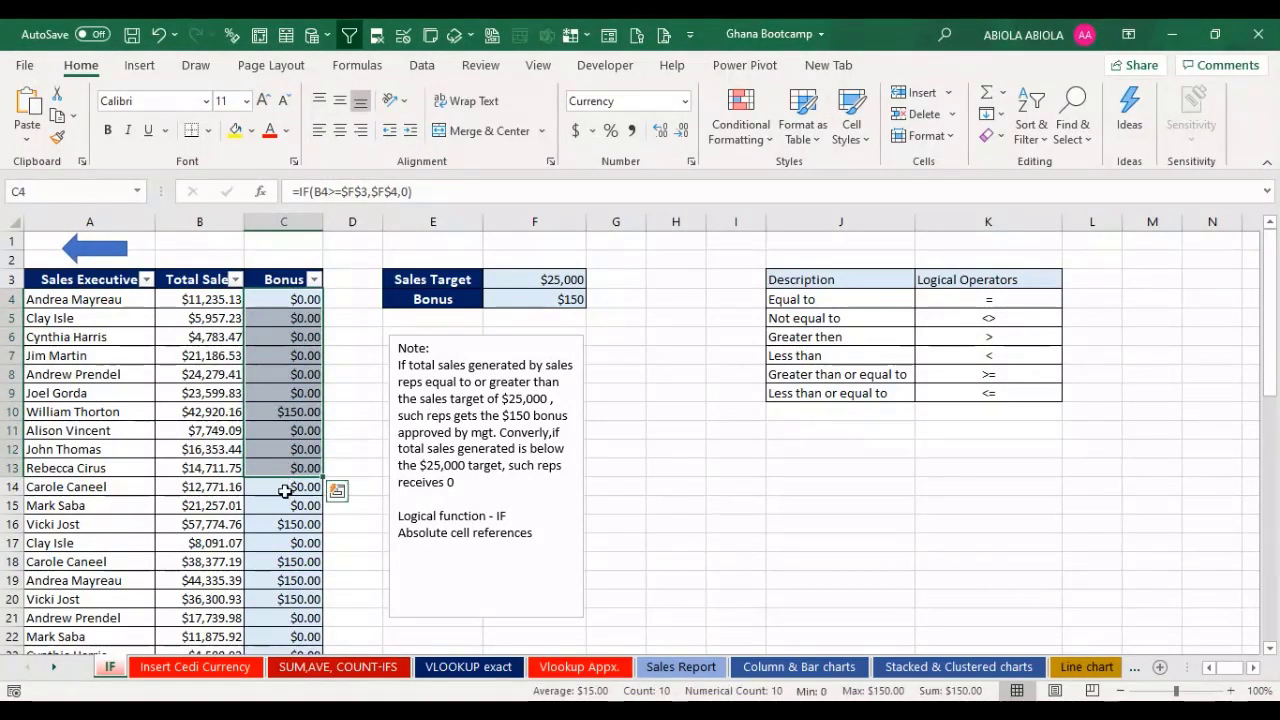
pyautogui.click(285, 487)
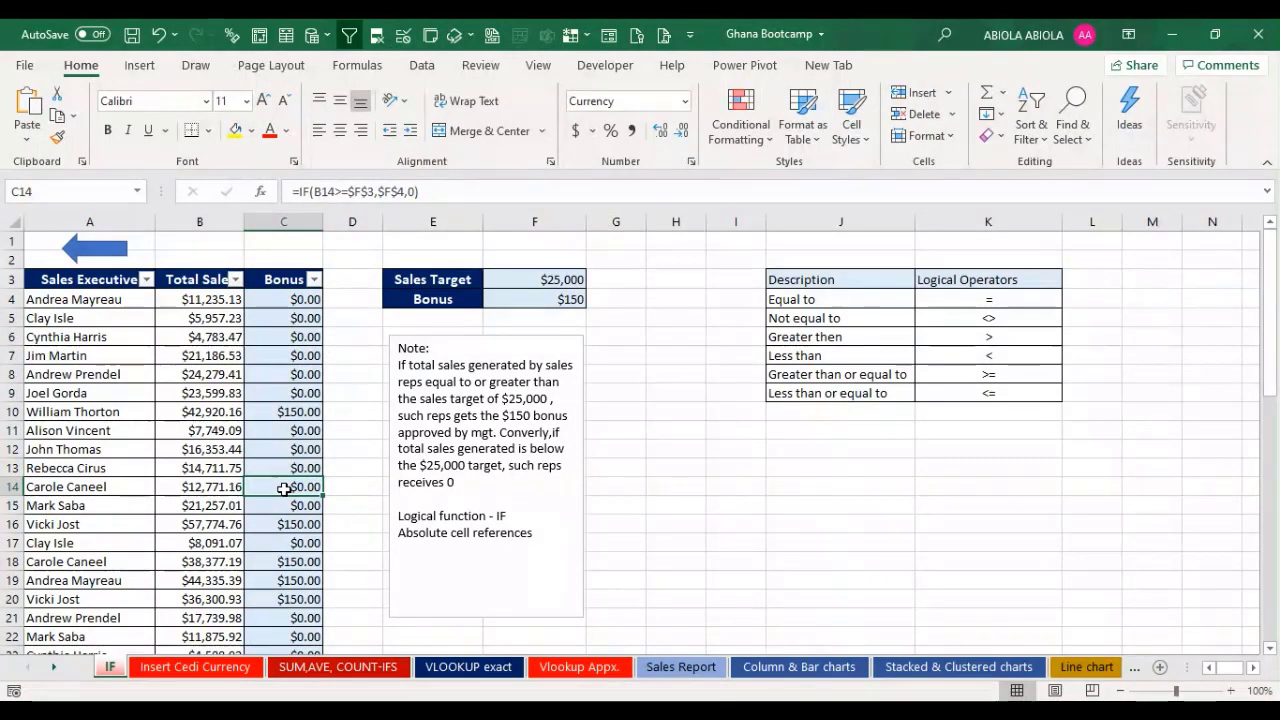
pyautogui.click(297, 340)
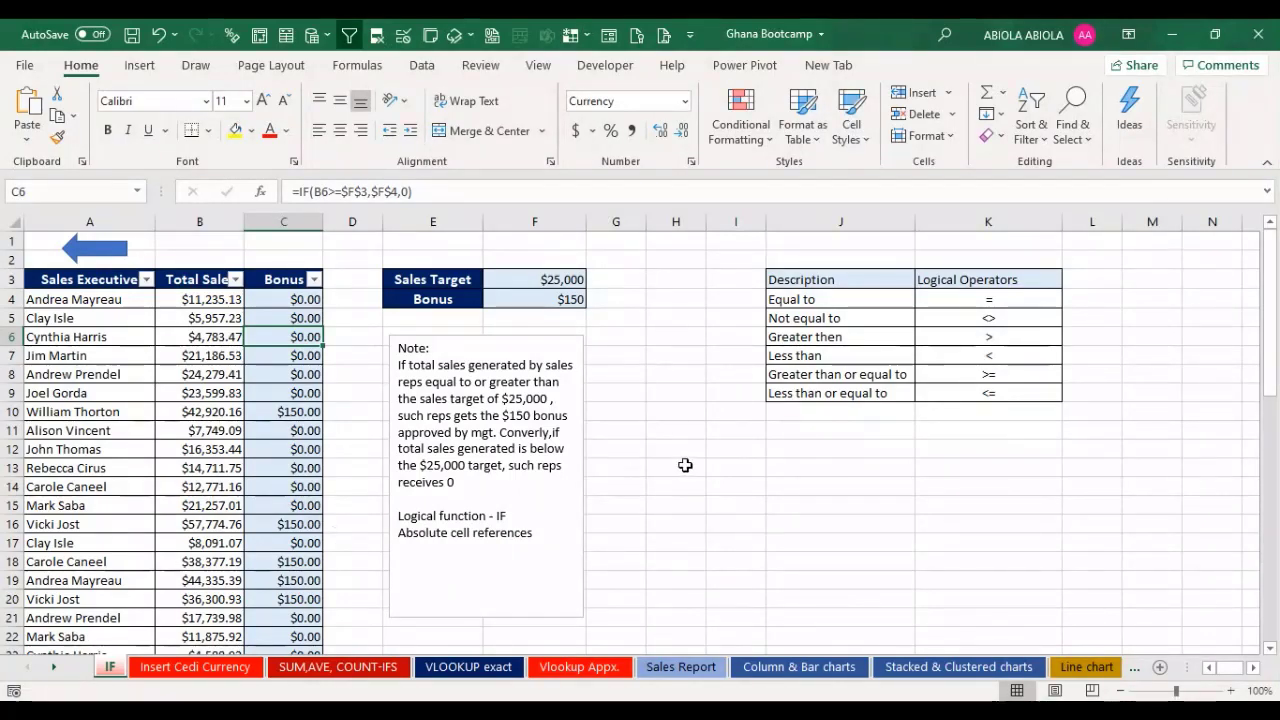
pyautogui.click(727, 465)
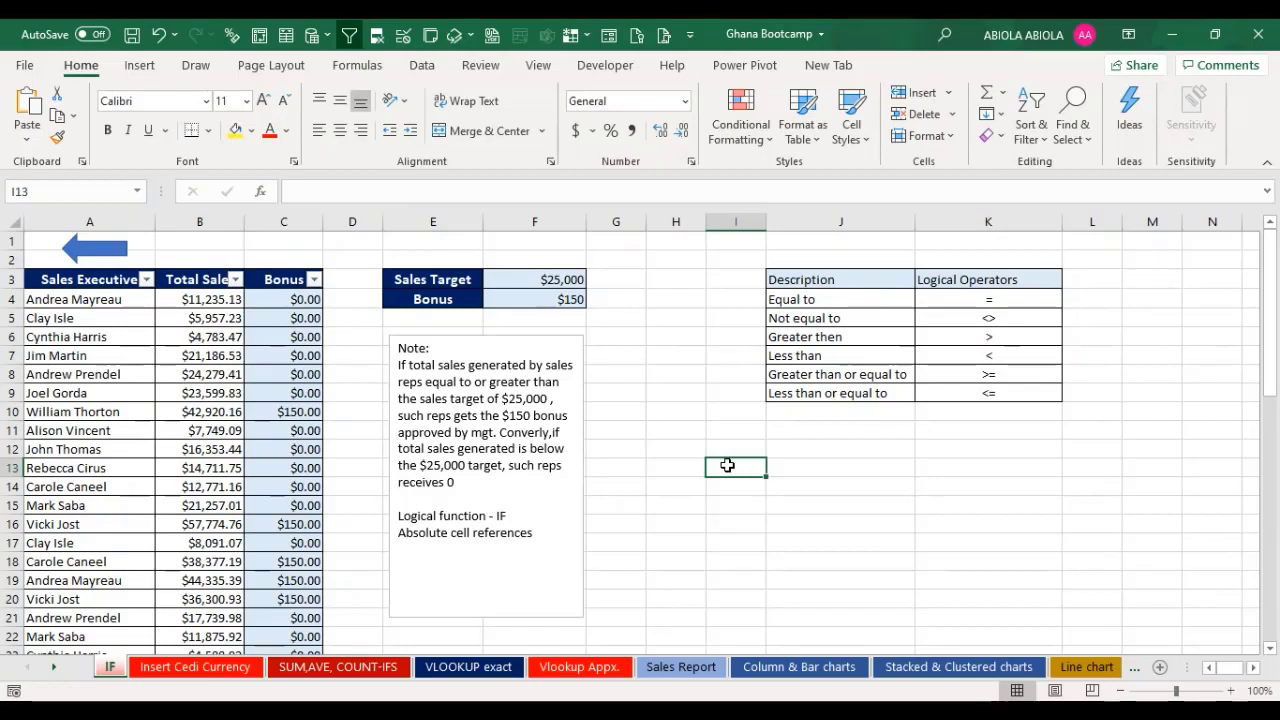
# Step: Open the Symbol dialog from Insert > Symbols, showing the Currency Symbols subset
pyautogui.click(142, 68)
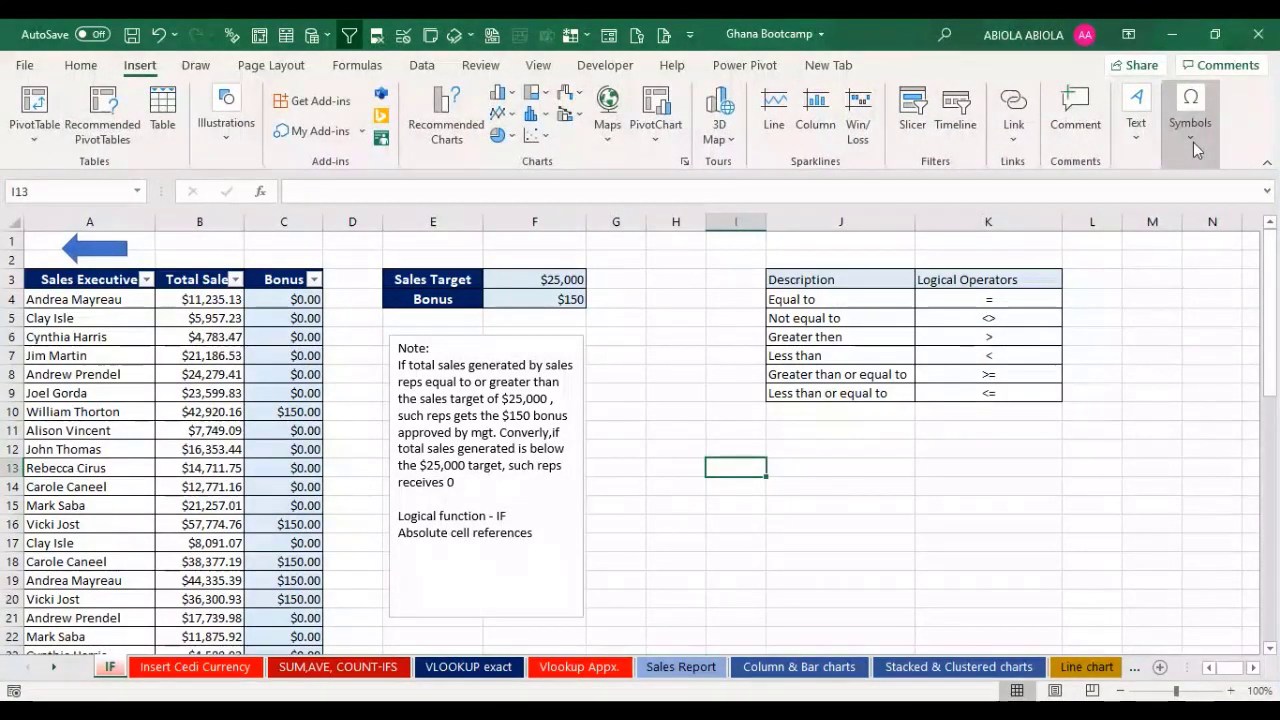
pyautogui.click(1197, 147)
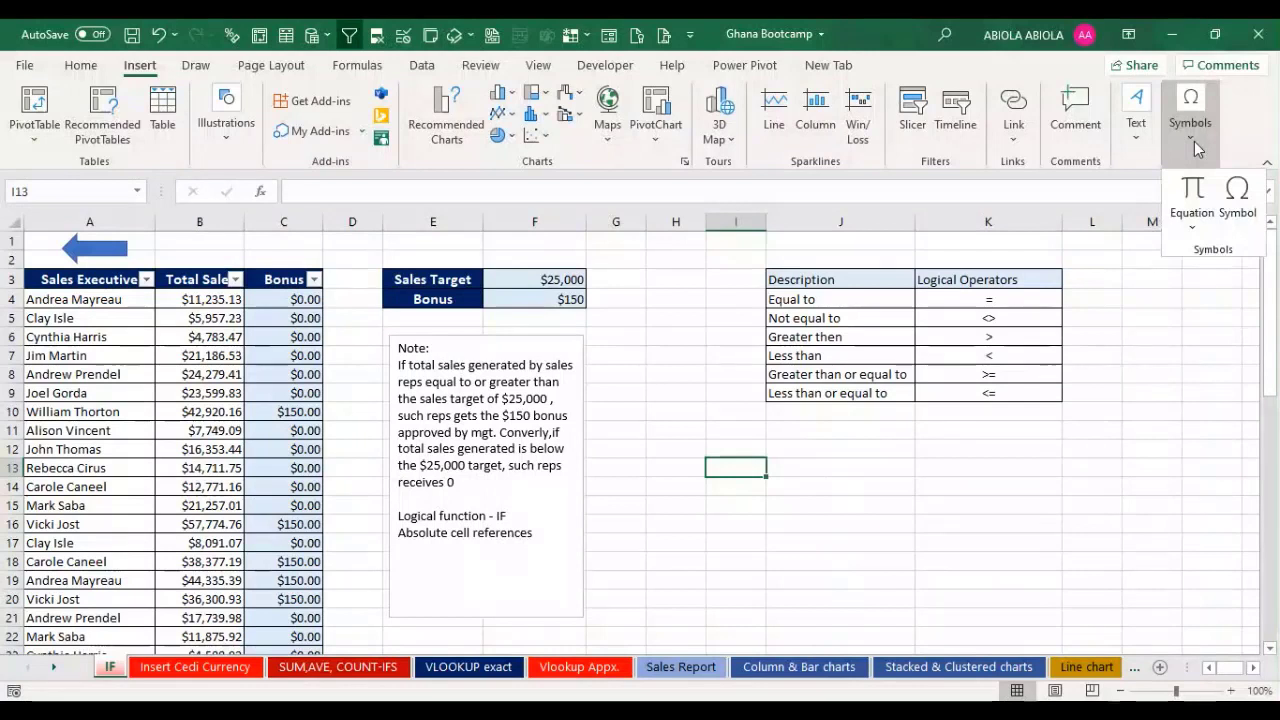
pyautogui.click(1240, 203)
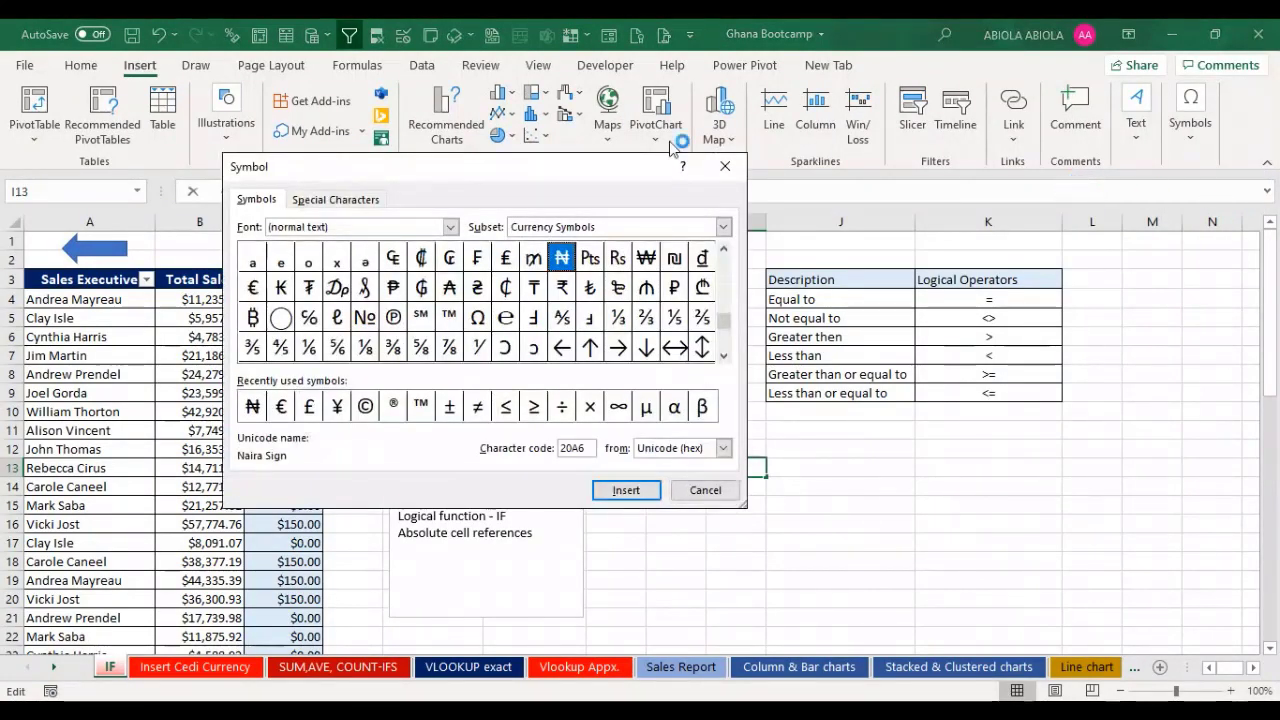
# Step: Insert the Cedi sign (20B5) into I13 from the Symbol dialog and close it
pyautogui.click(507, 288)
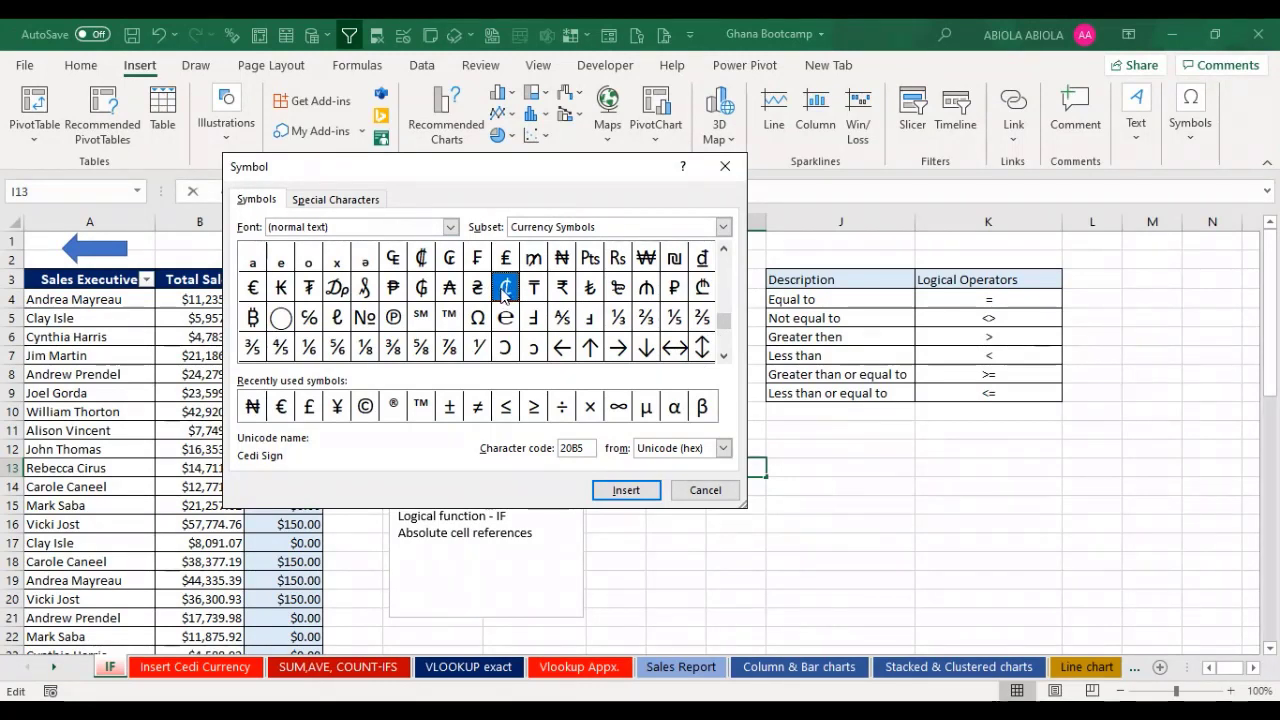
pyautogui.click(562, 259)
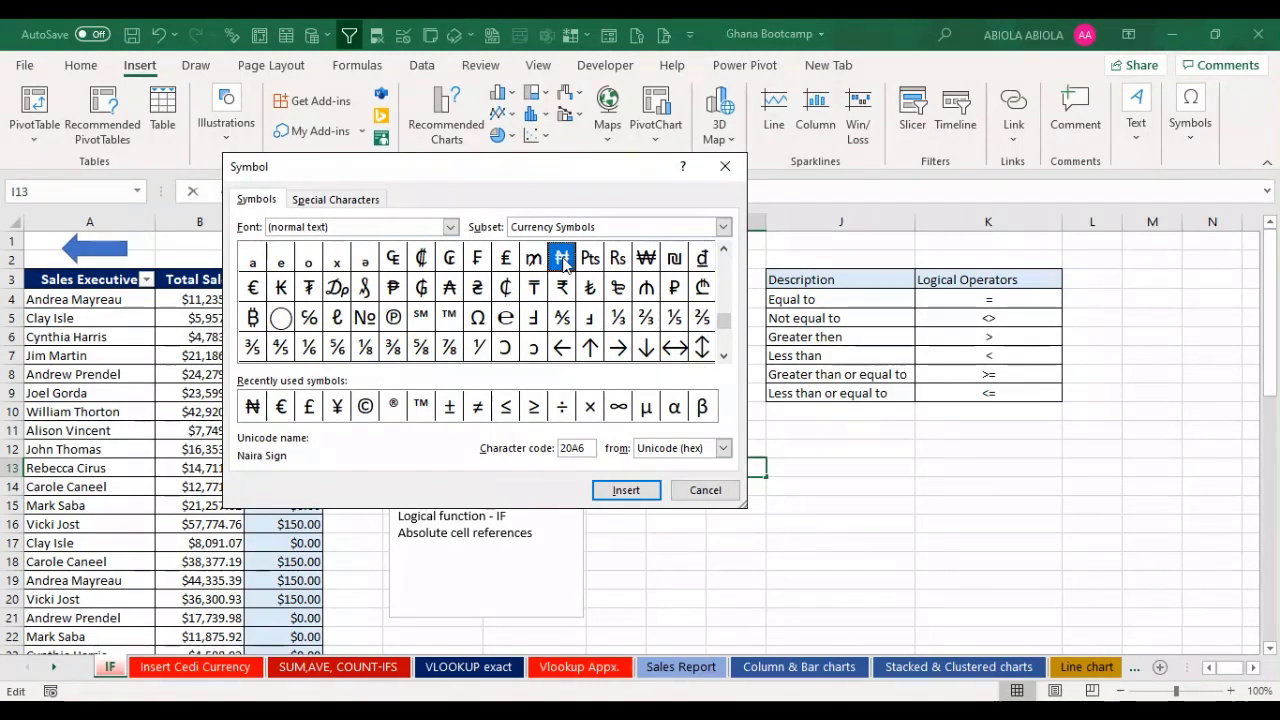
pyautogui.click(645, 259)
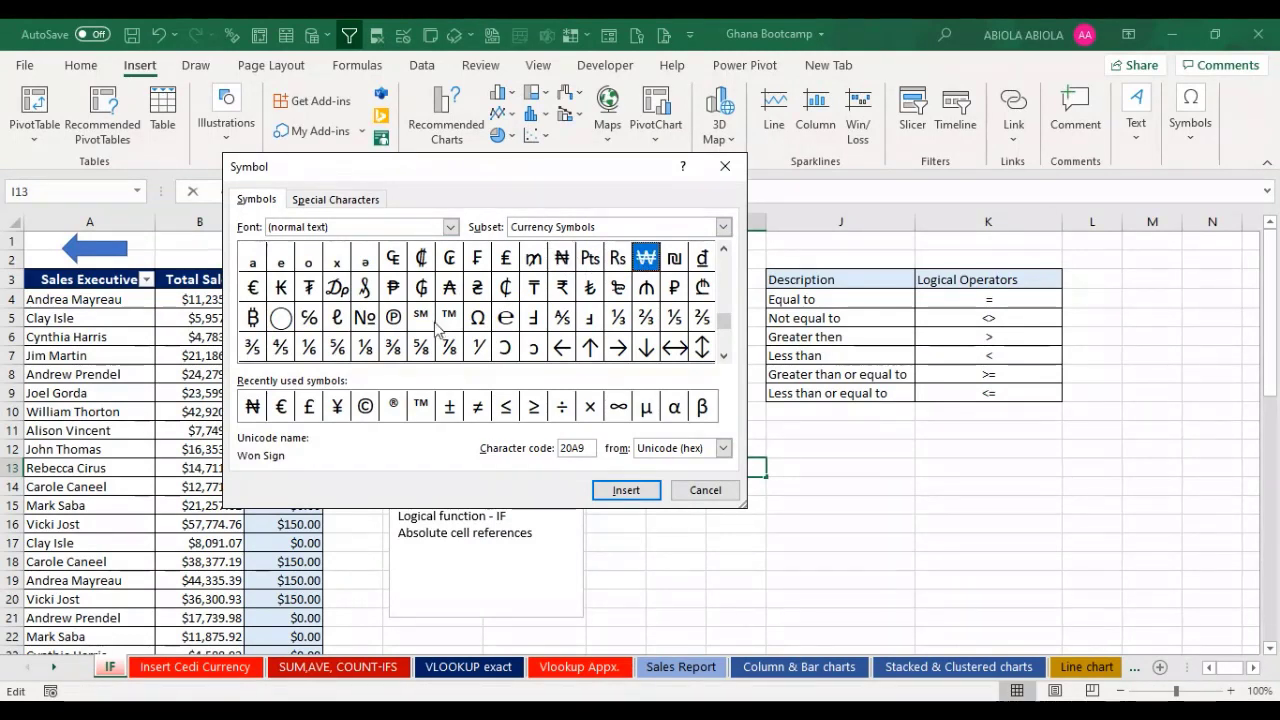
pyautogui.doubleClick(507, 288)
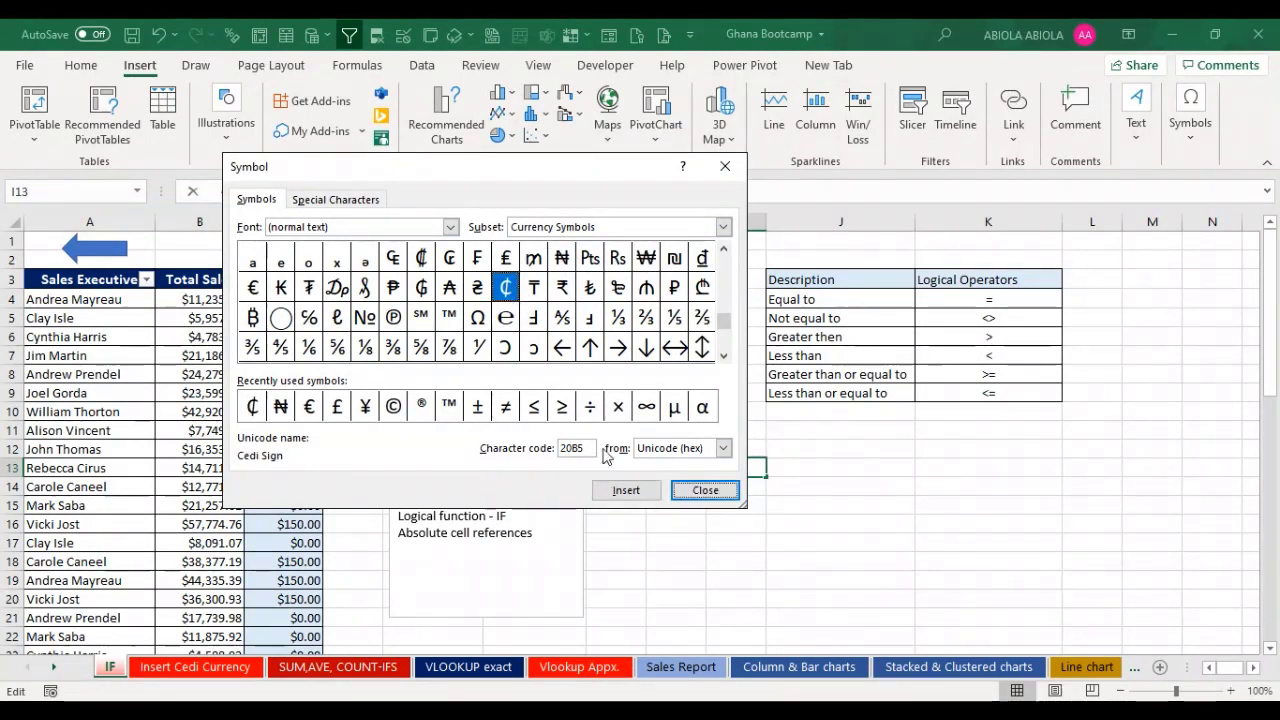
pyautogui.click(626, 492)
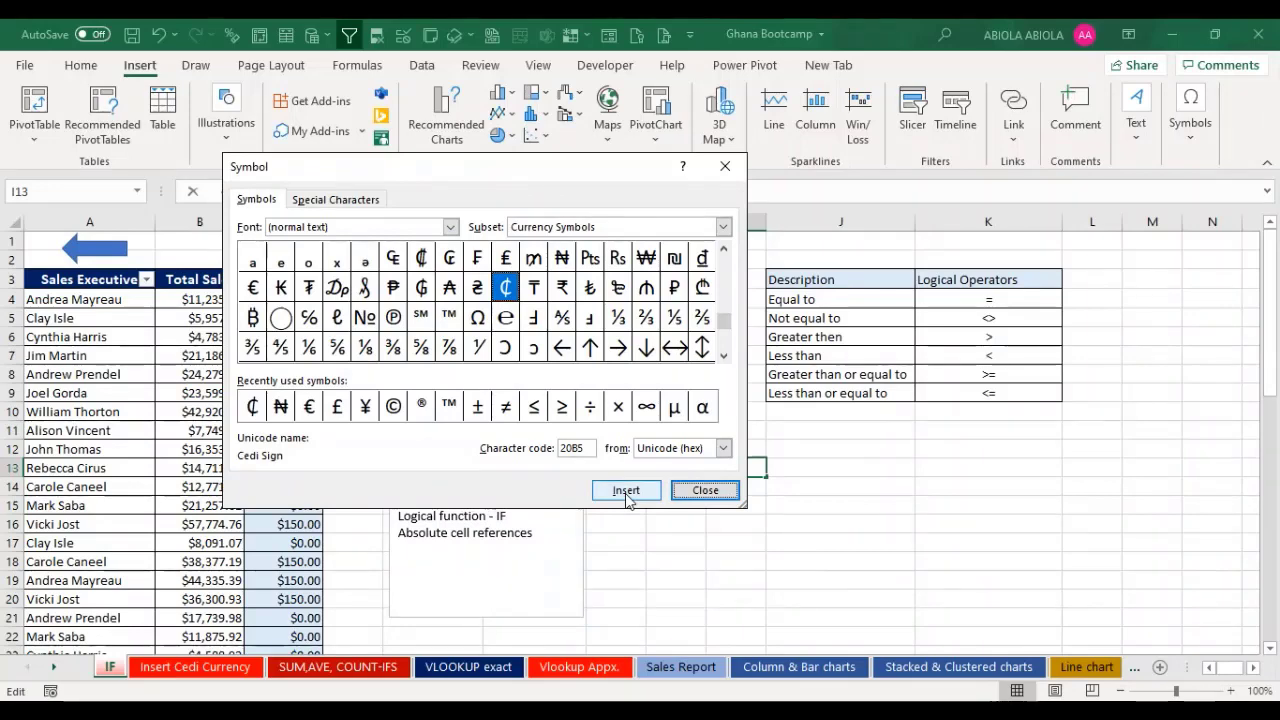
pyautogui.click(706, 491)
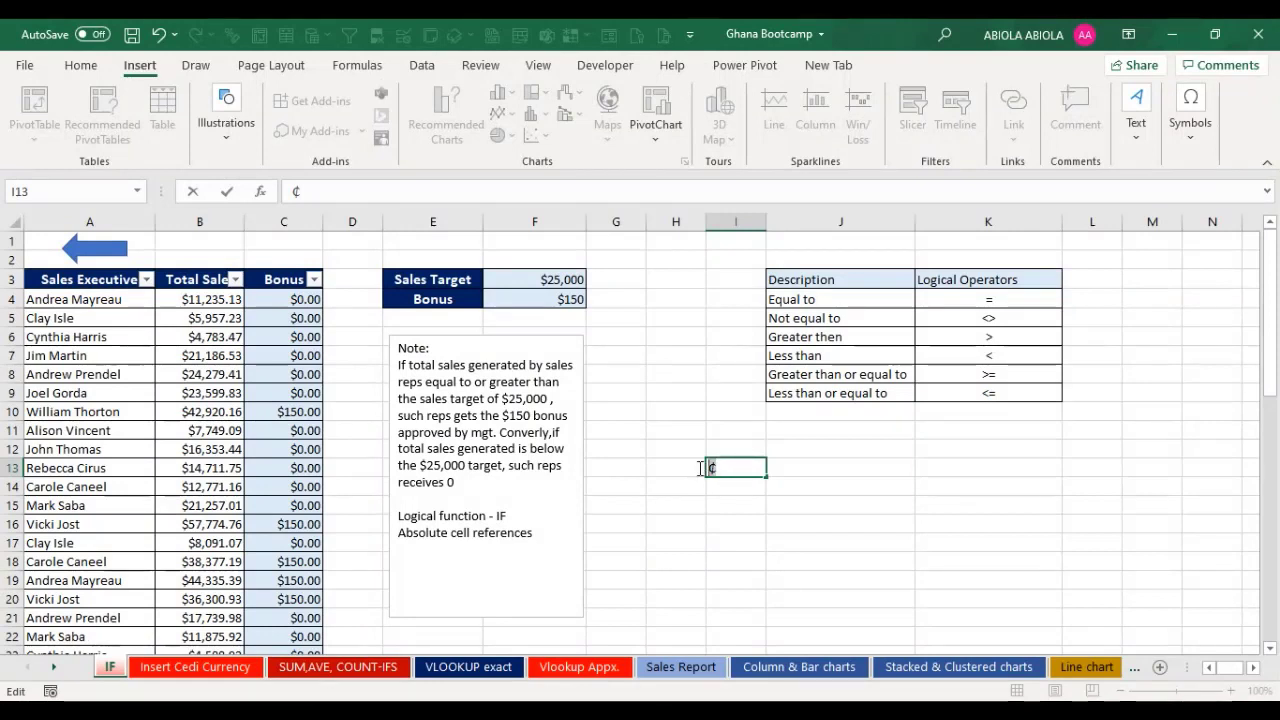
# Step: Select the ₵ in I13 and click away to commit it
pyautogui.moveTo(701, 468); pyautogui.dragTo(726, 484)
pyautogui.click(732, 498)
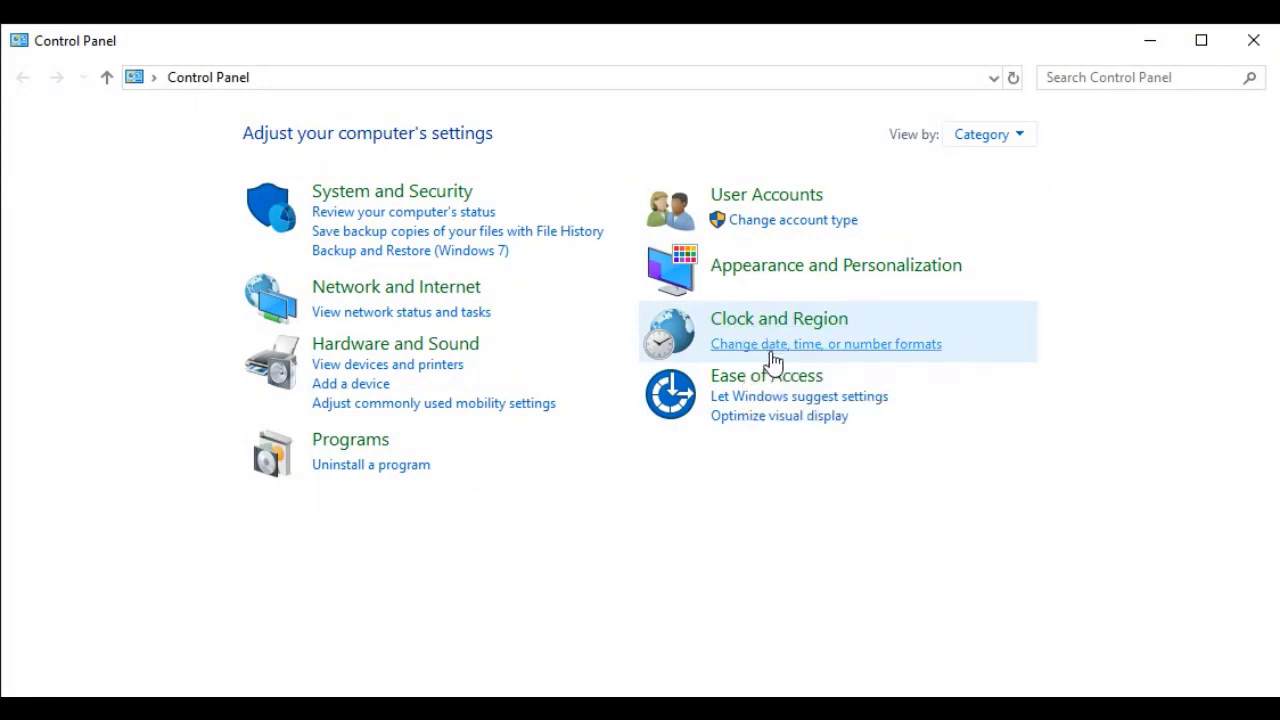
# Step: Switch between Excel and the Control Panel window, ending with Control Panel in focus
pyautogui.click(845, 350)
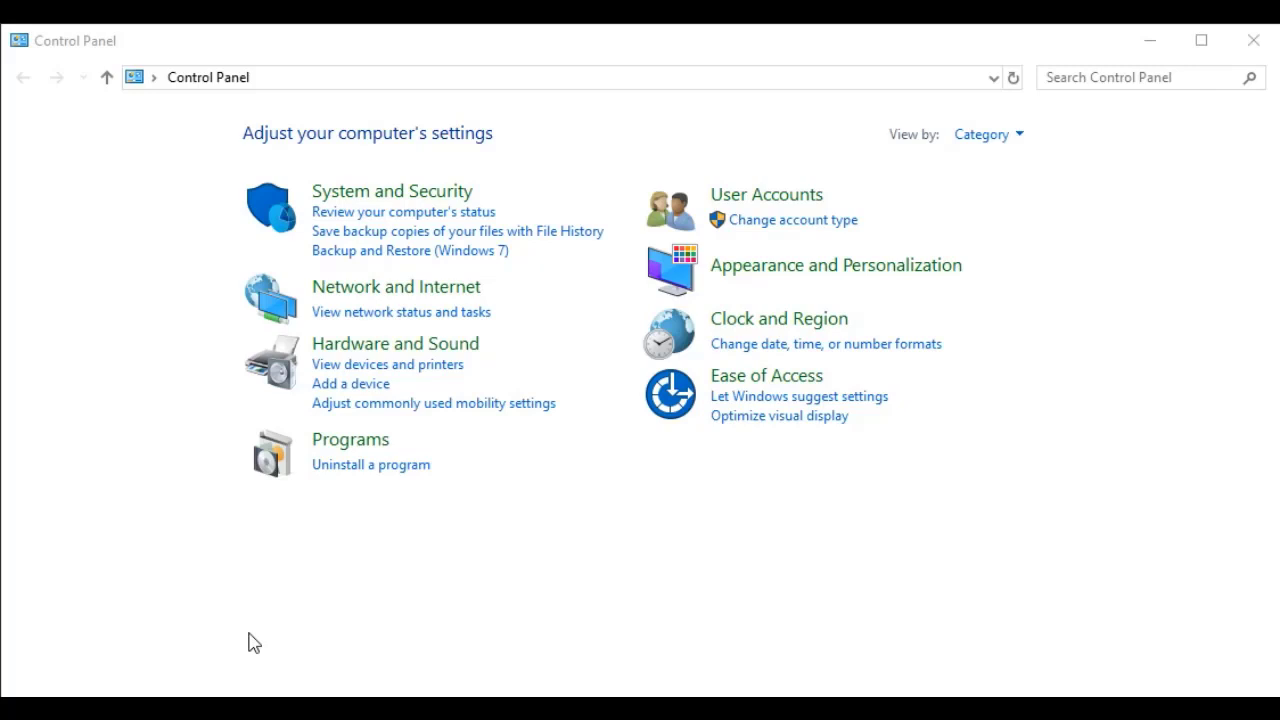
pyautogui.click(220, 515)
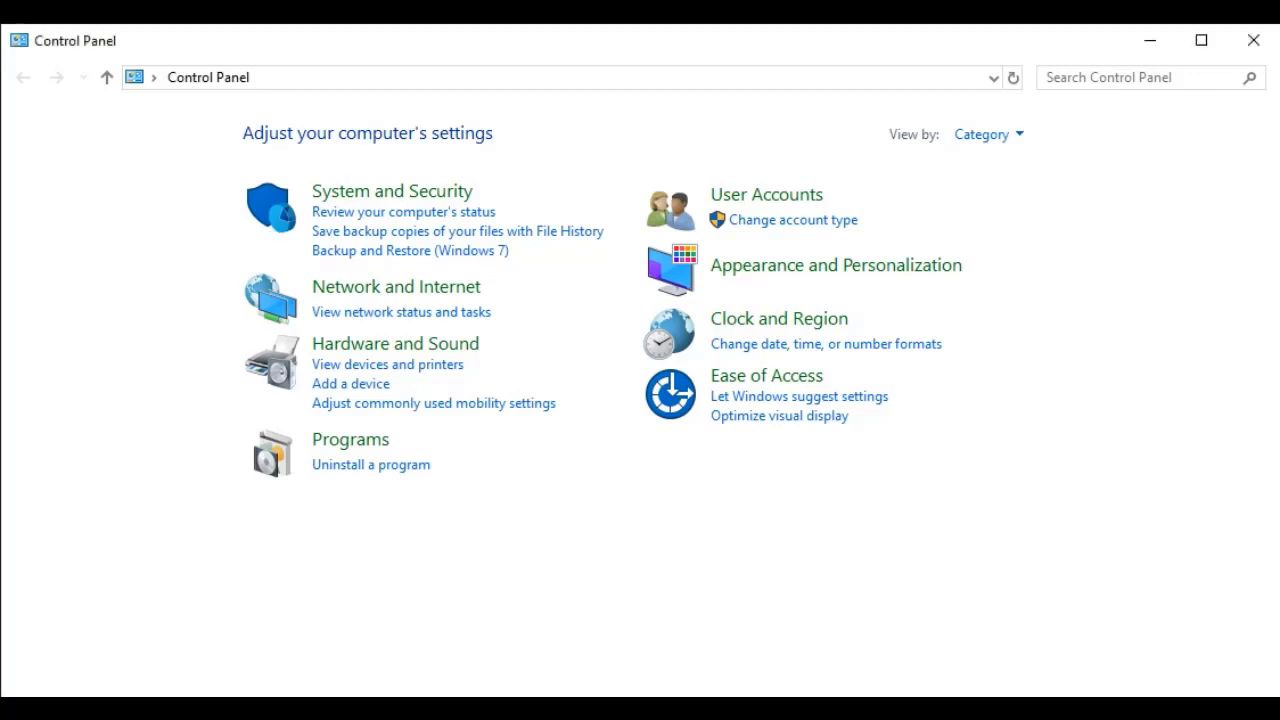
pyautogui.click(735, 345)
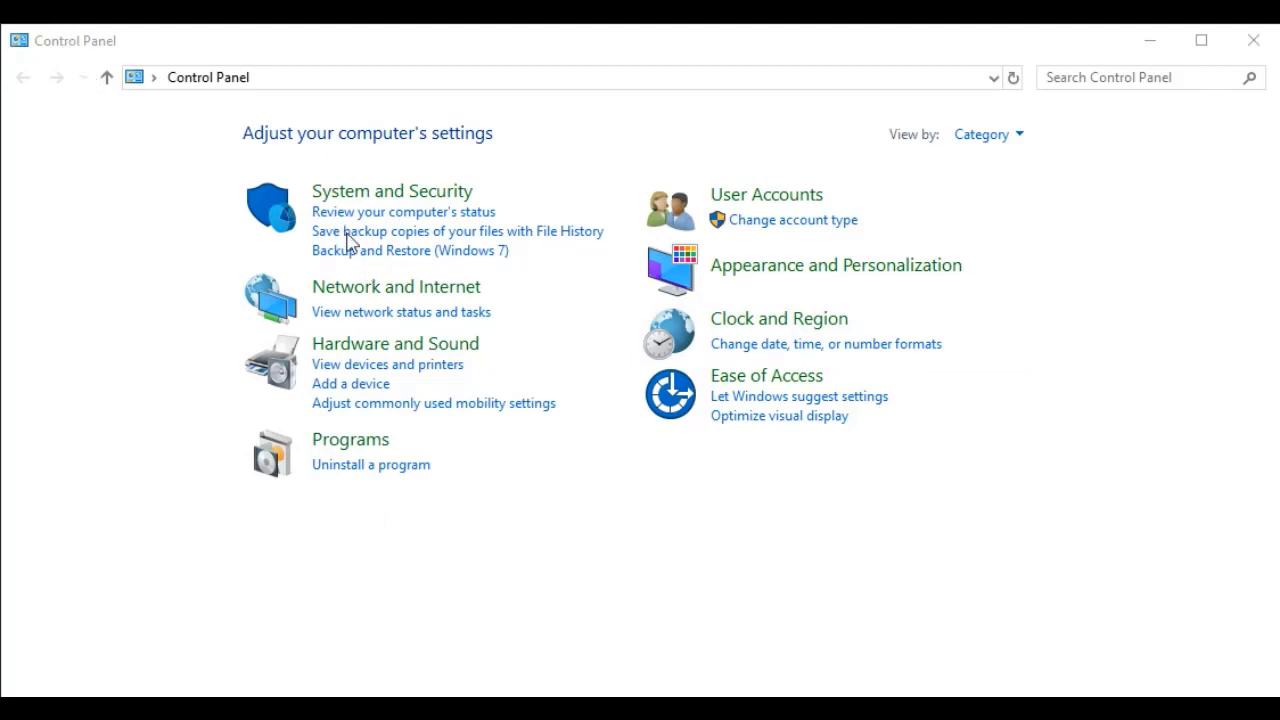
pyautogui.click(268, 539)
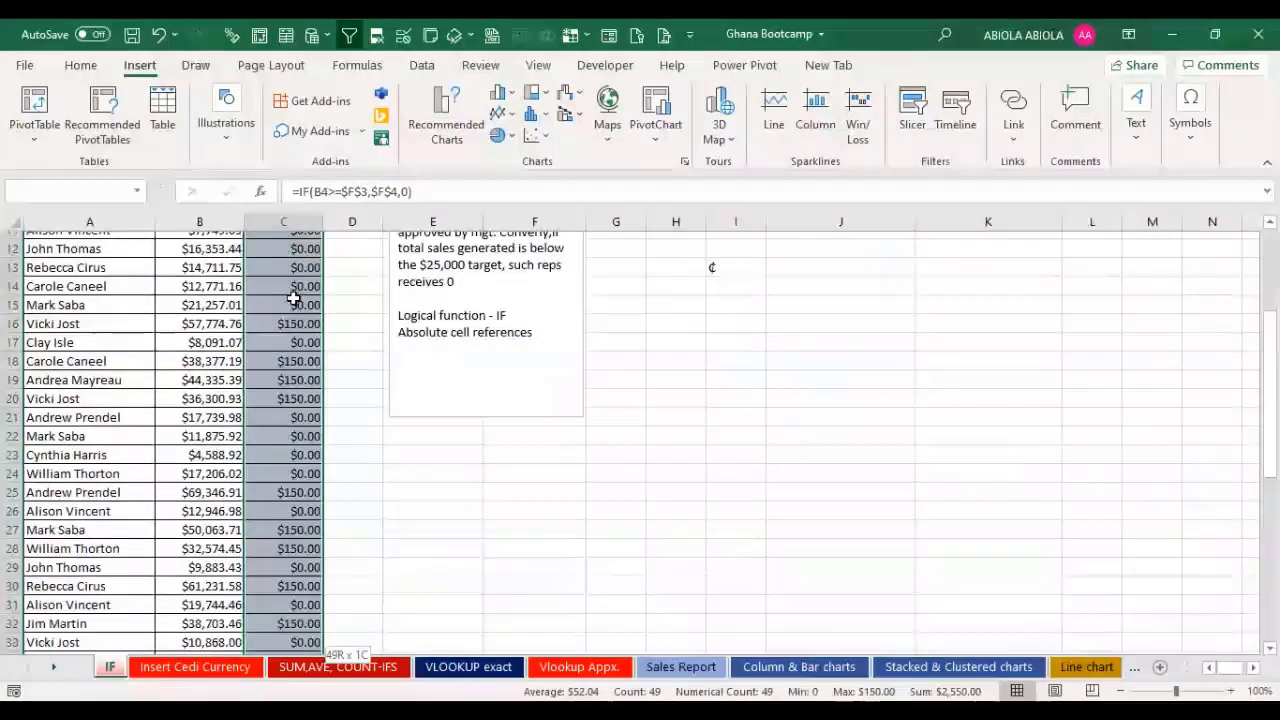
# Step: Check the =IF(B#>=$F$3,$F$4,0) bonus formulas in C6, C10, C14, C16, C18 and C20
pyautogui.scroll(-6, 300, 290)
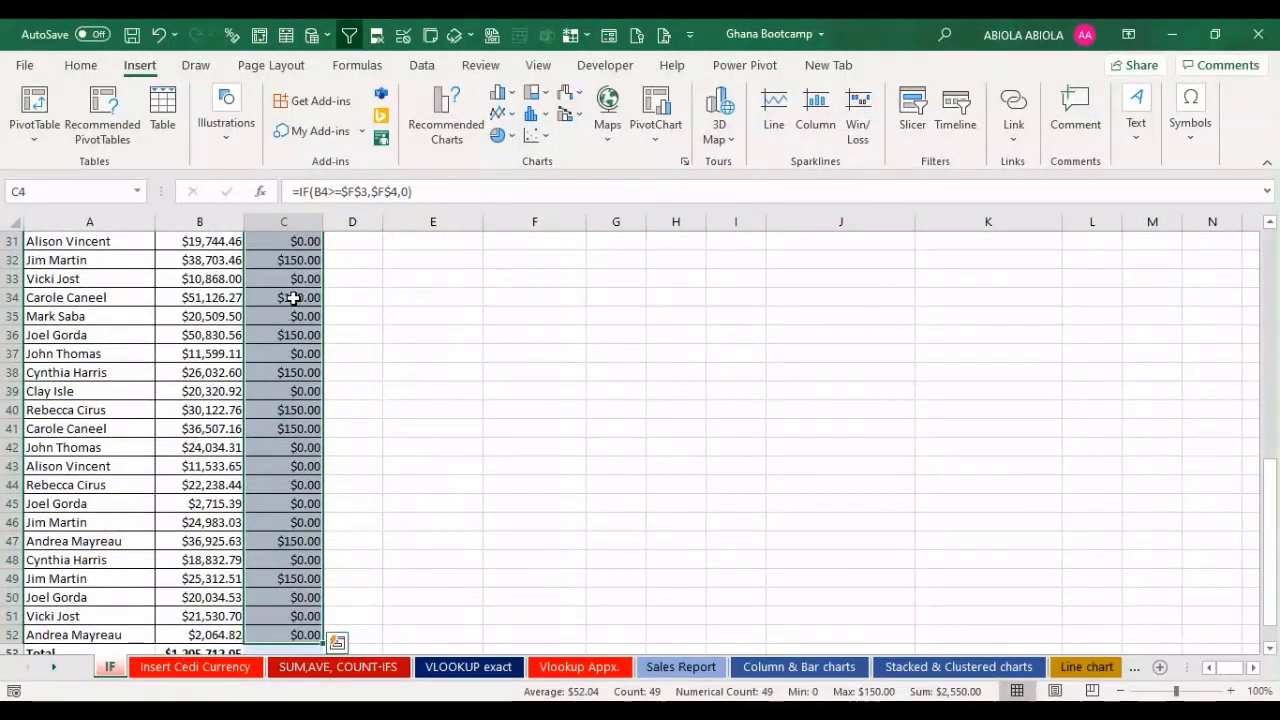
pyautogui.scroll(10, 291, 297)
pyautogui.click(305, 336)
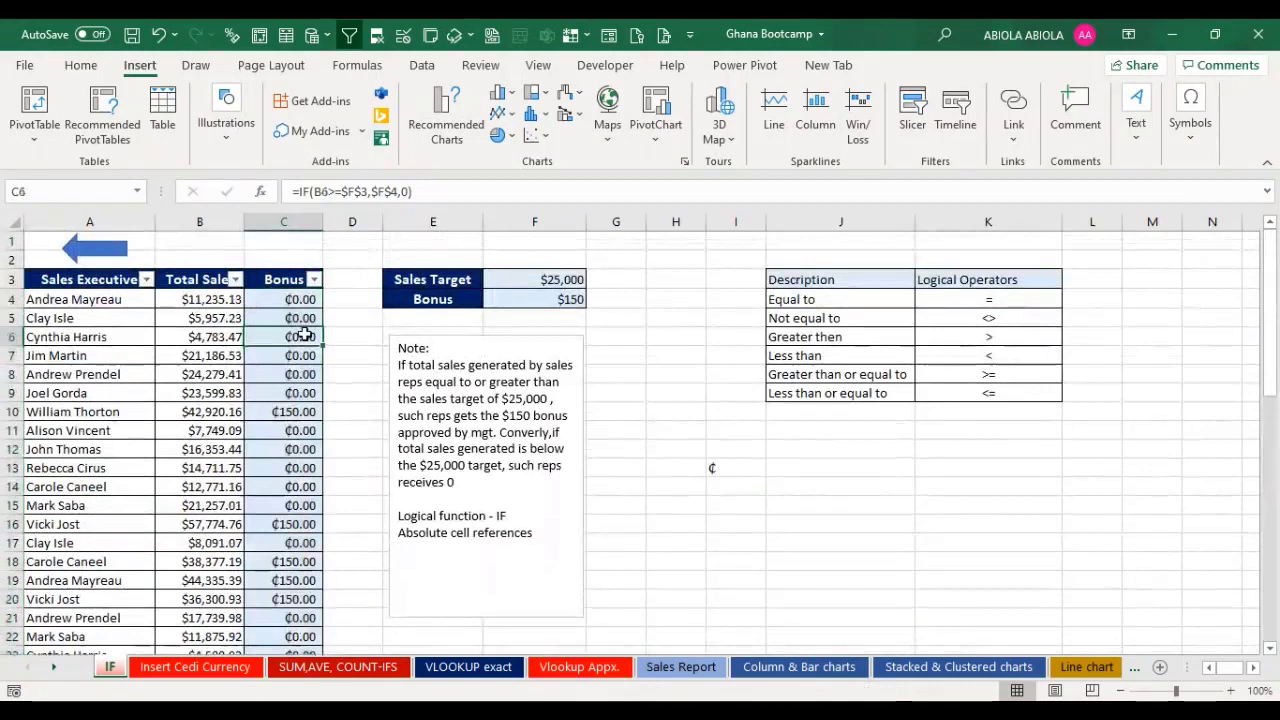
pyautogui.click(299, 411)
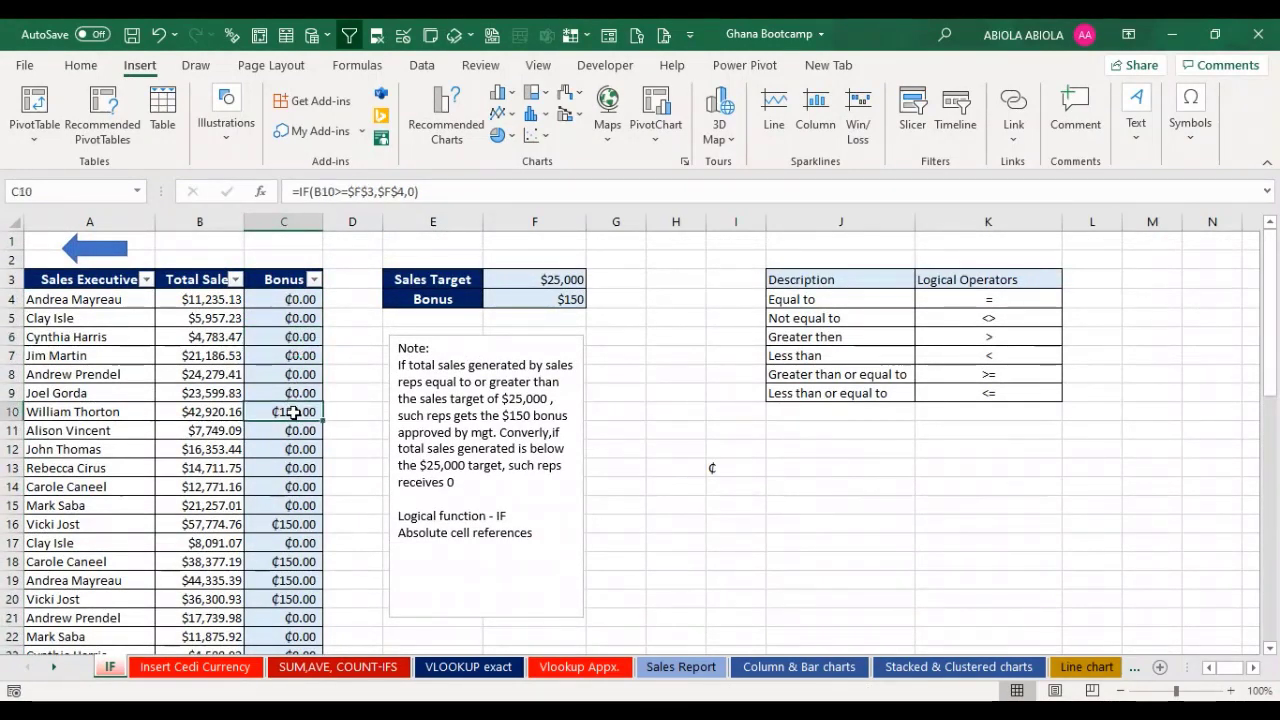
pyautogui.click(293, 523)
pyautogui.click(293, 560)
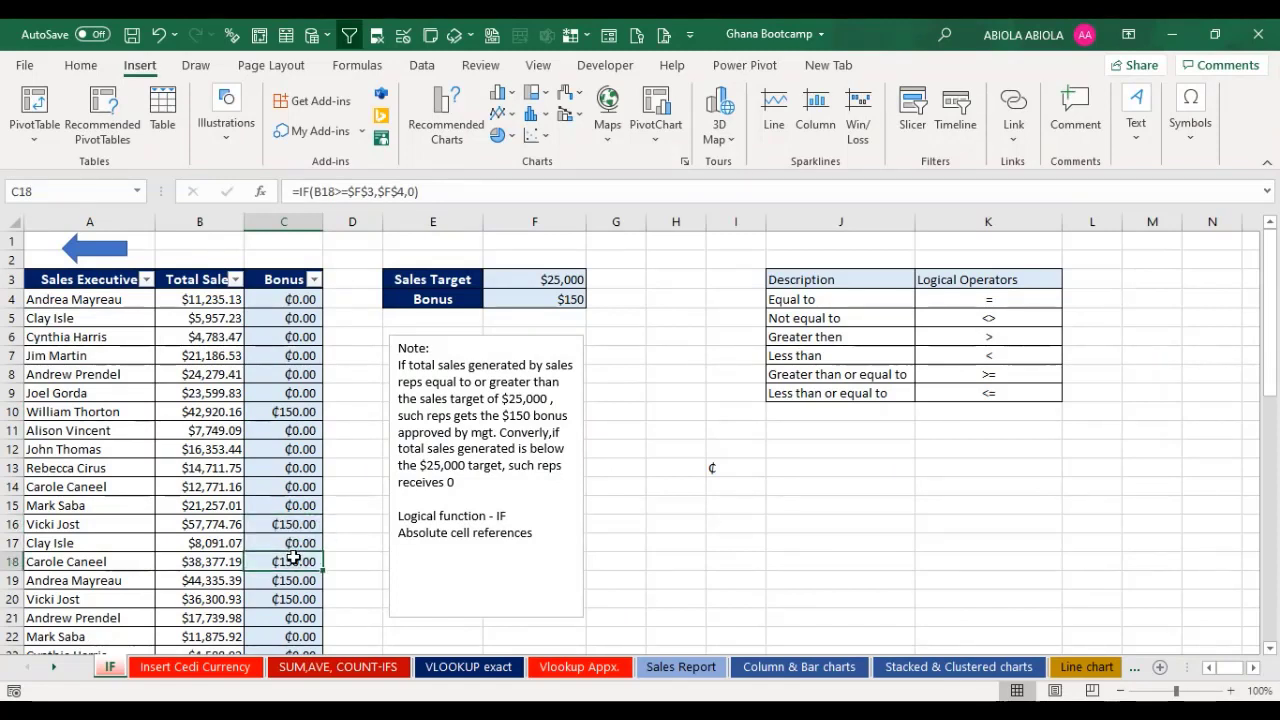
pyautogui.click(283, 411)
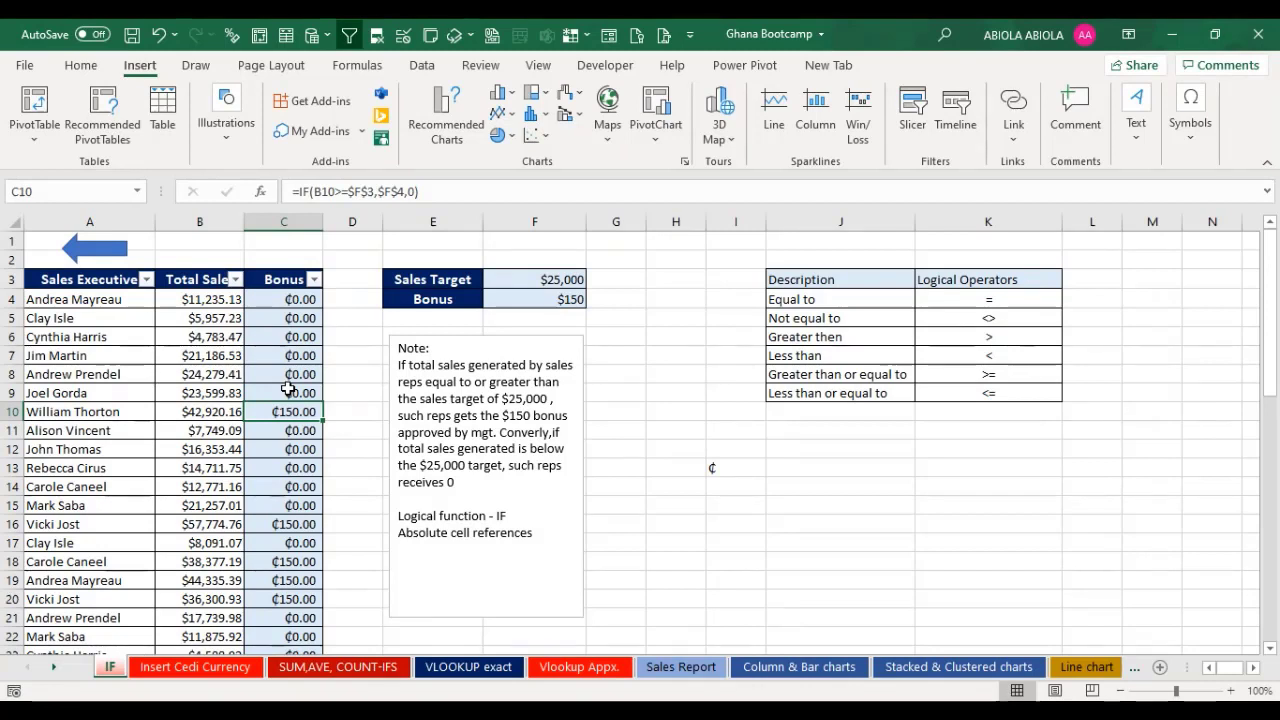
pyautogui.click(290, 343)
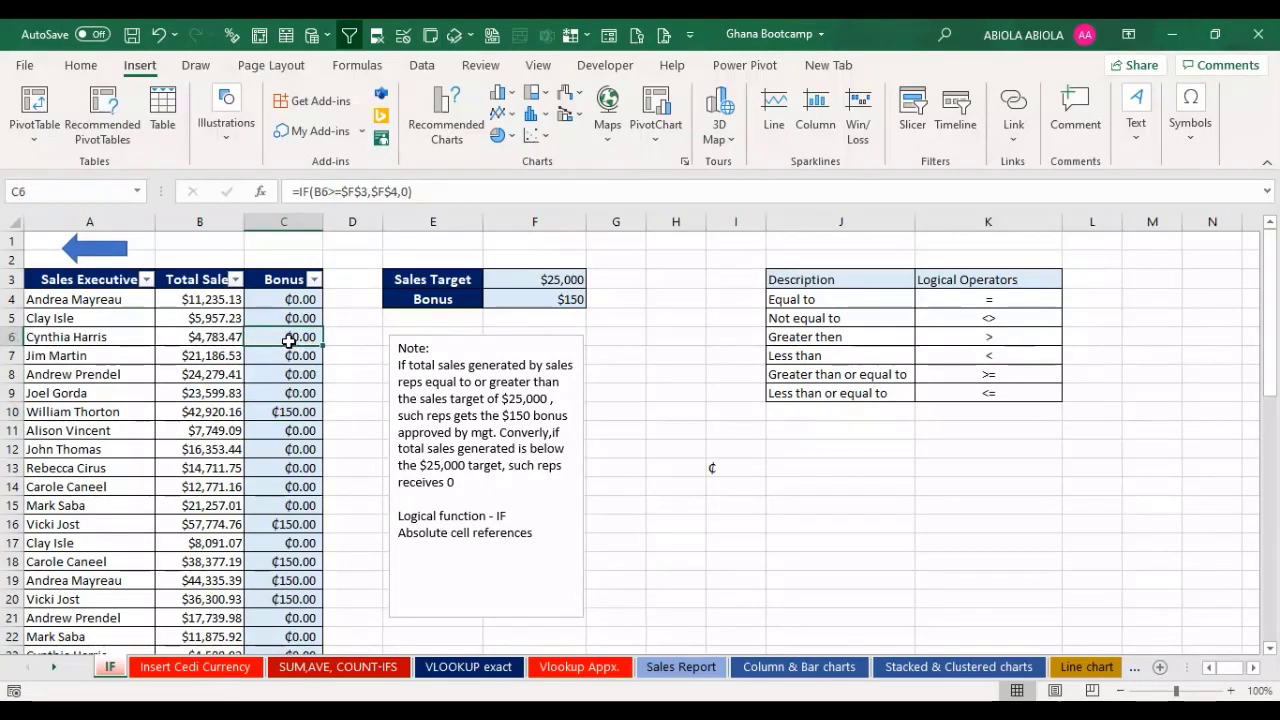
pyautogui.click(286, 412)
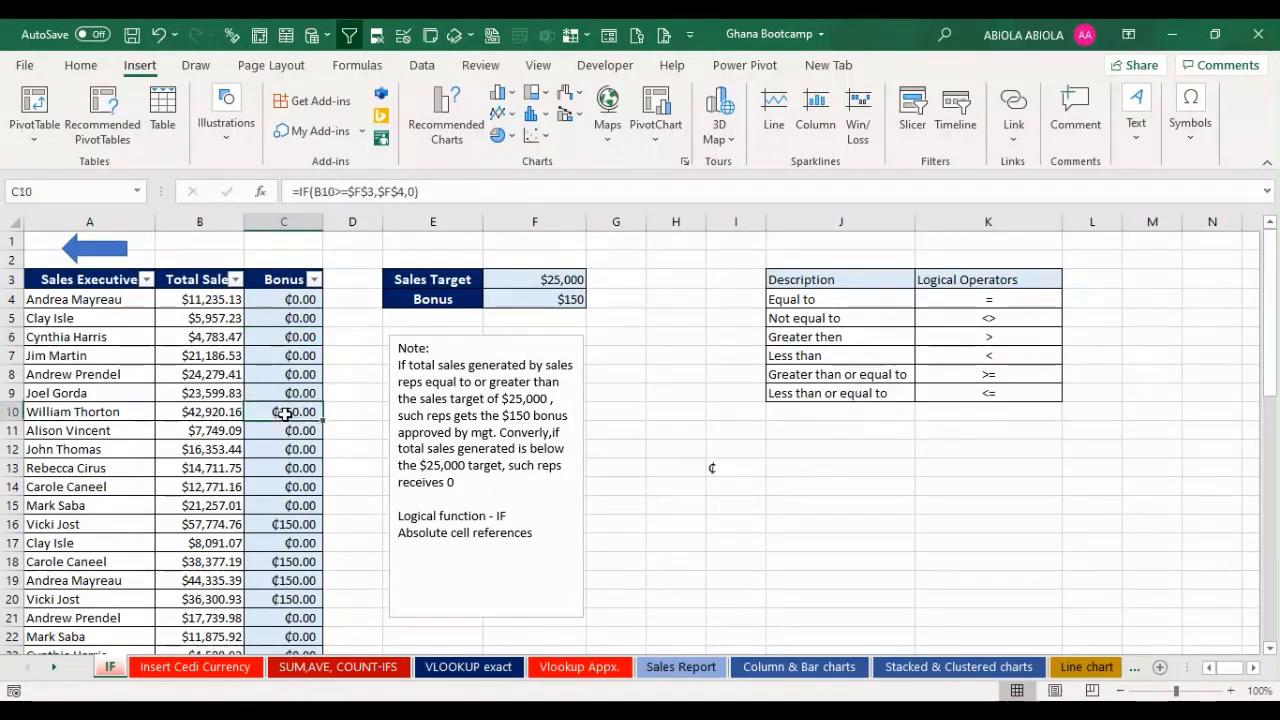
pyautogui.click(299, 488)
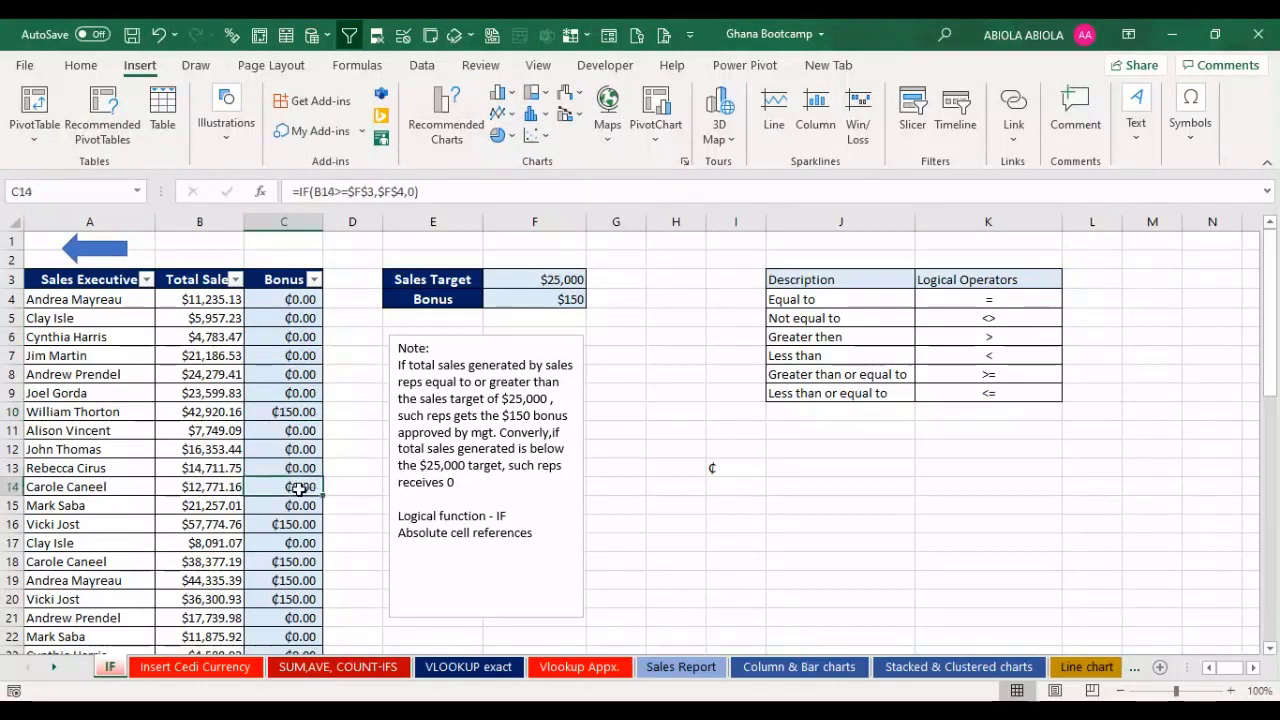
pyautogui.click(295, 556)
pyautogui.click(292, 599)
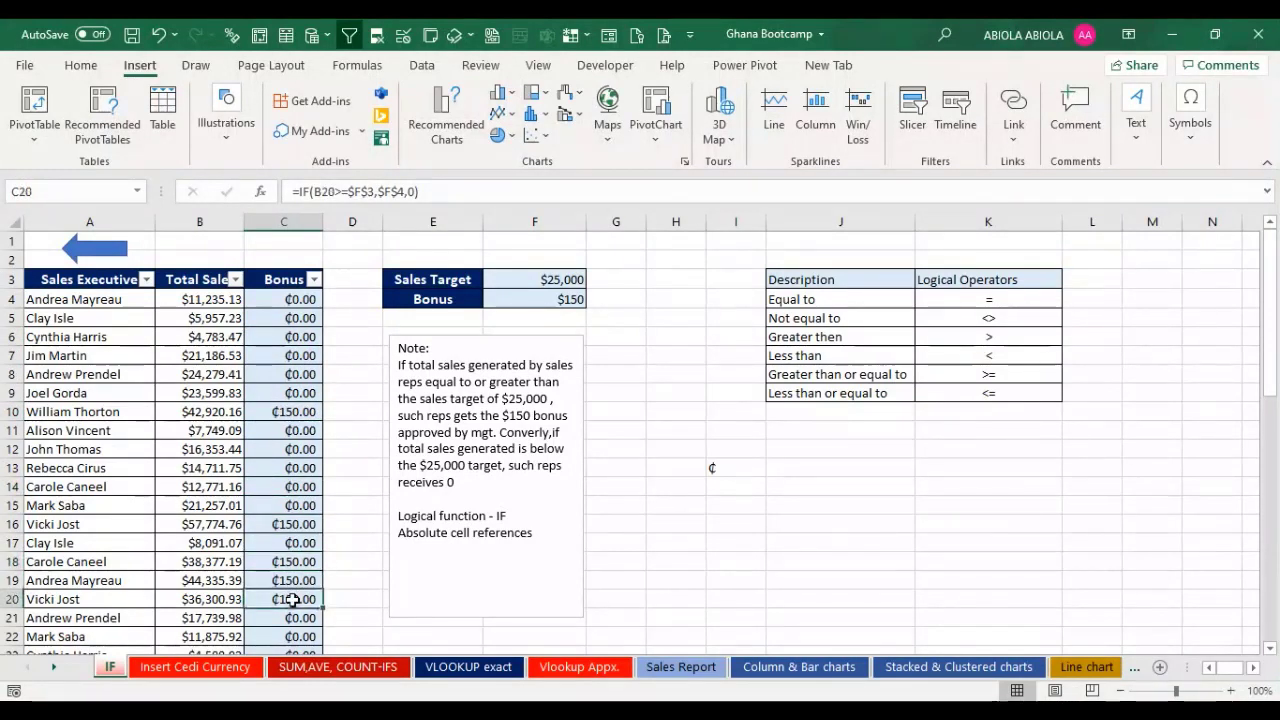
# Step: On the SUM,AVE, COUNT-IFS sheet, delete the old Sum of Sales values in G3:G16
pyautogui.click(327, 674)
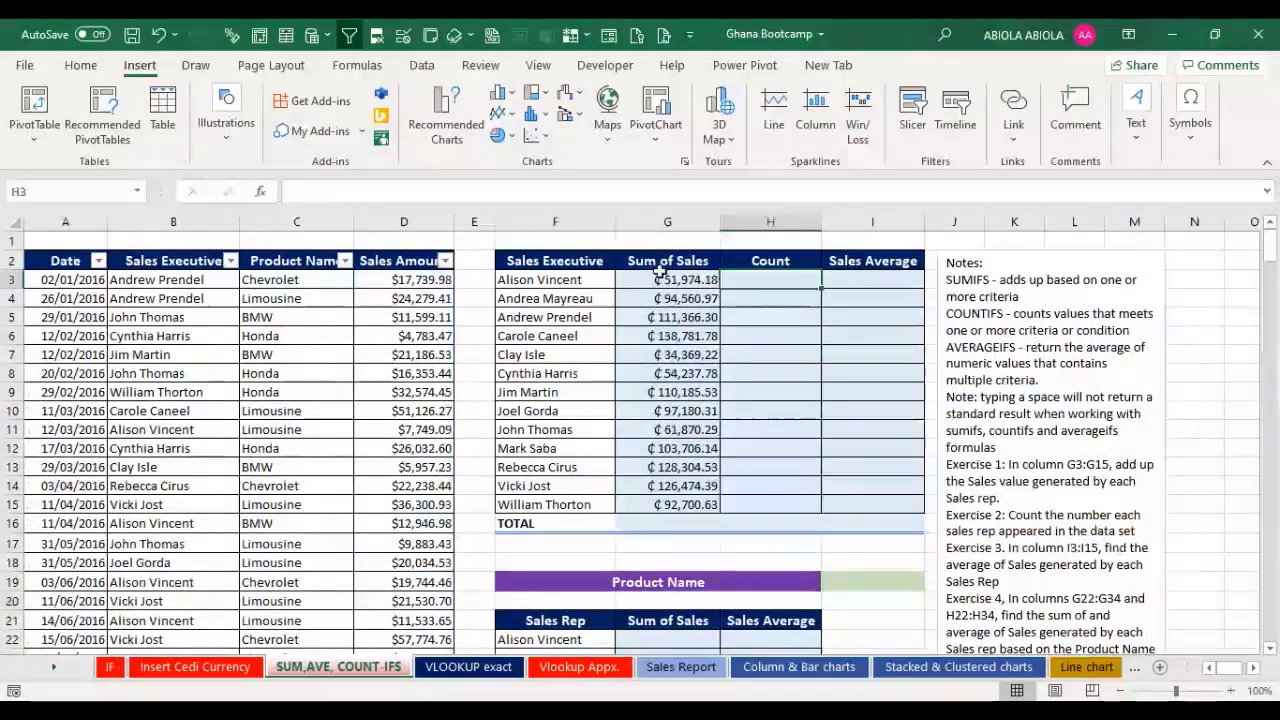
pyautogui.moveTo(660, 277); pyautogui.dragTo(669, 526)
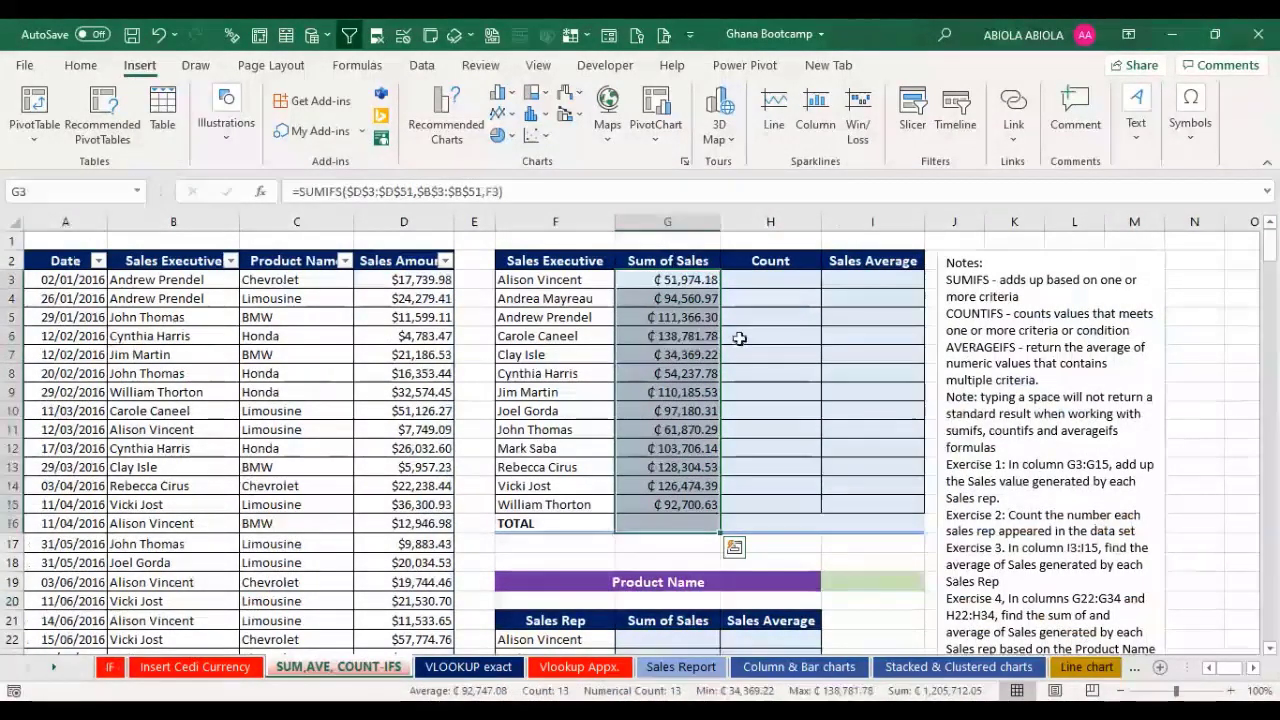
pyautogui.moveTo(700, 288); pyautogui.dragTo(706, 523)
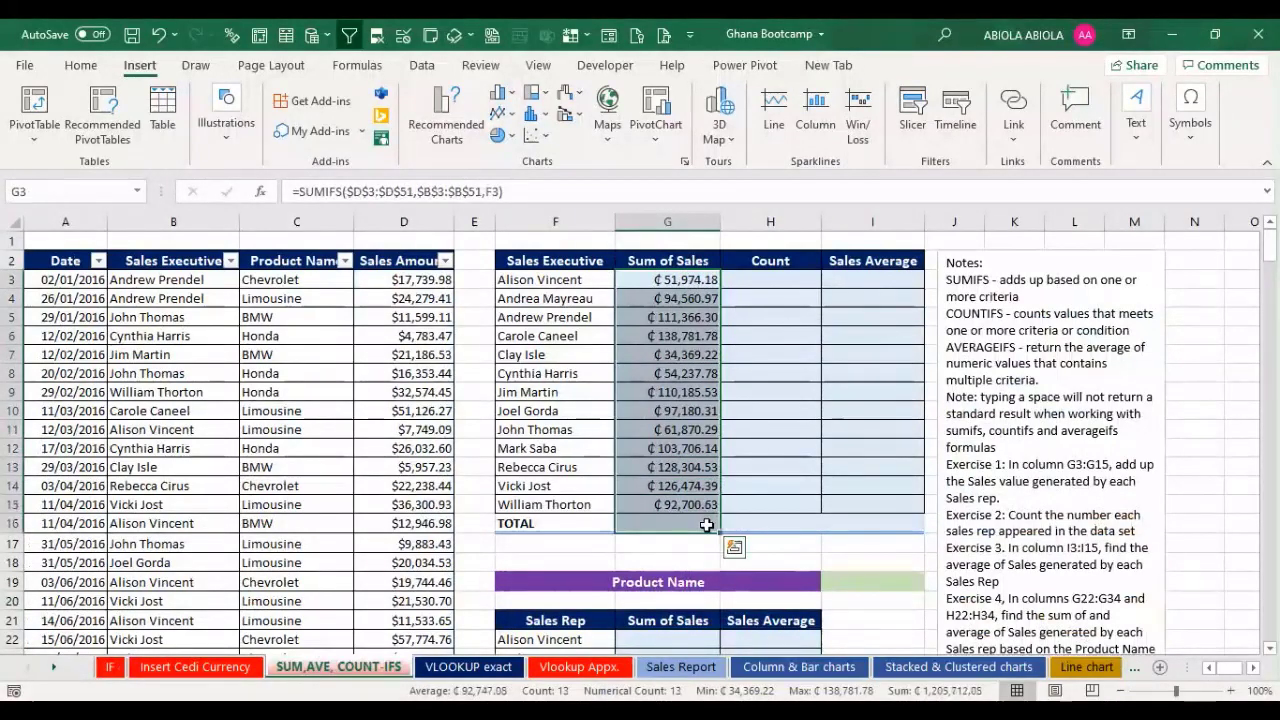
pyautogui.press('Delete')
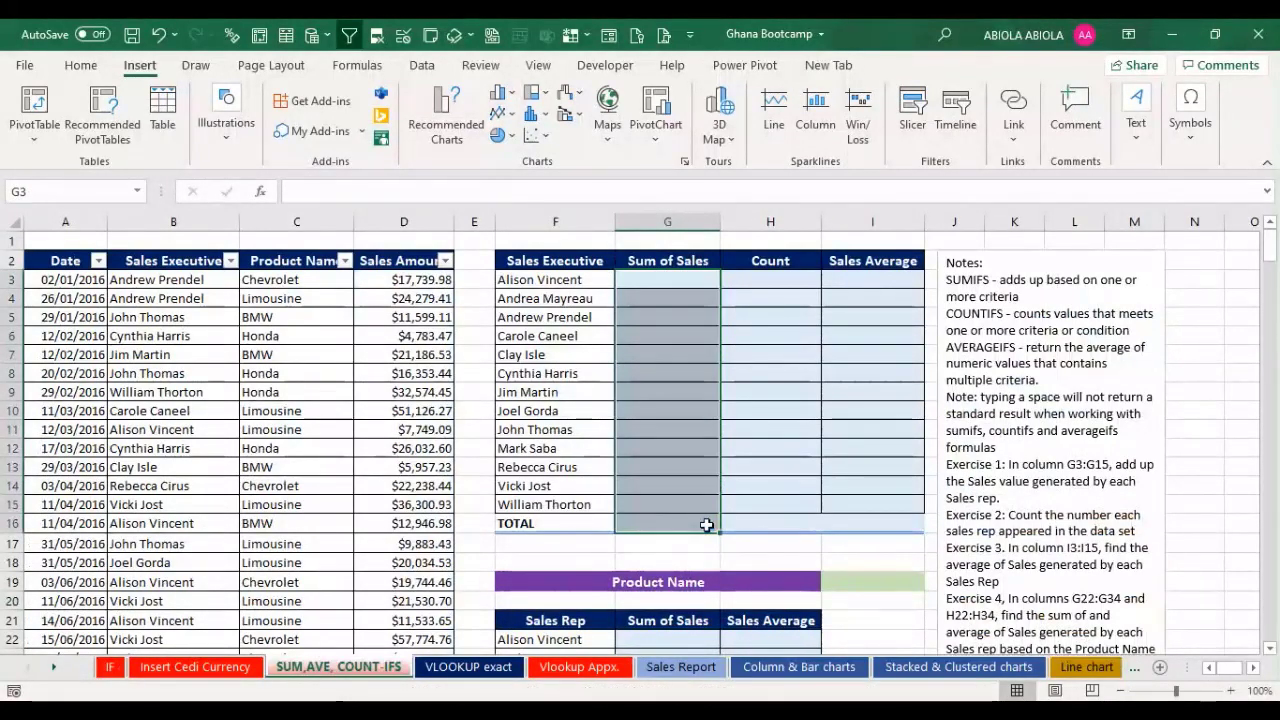
pyautogui.click(653, 273)
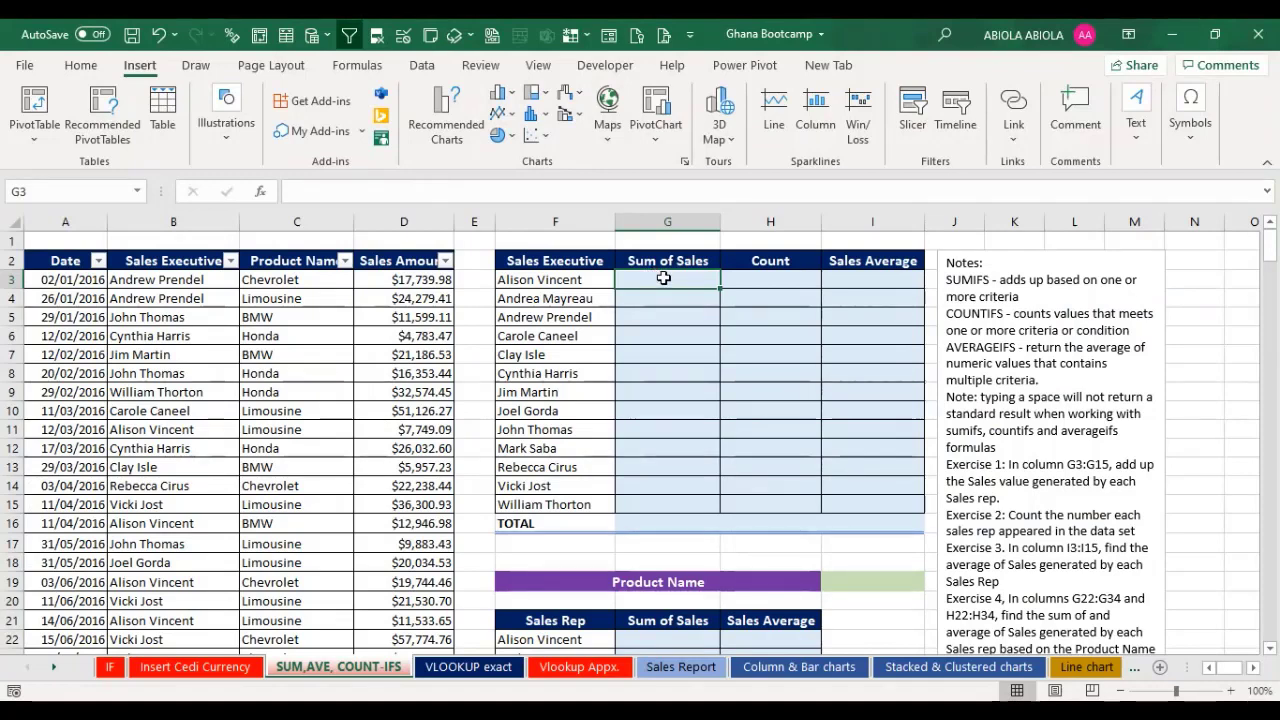
pyautogui.moveTo(30, 266); pyautogui.dragTo(45, 411)
pyautogui.moveTo(200, 265); pyautogui.dragTo(180, 392)
pyautogui.moveTo(314, 262); pyautogui.dragTo(337, 408)
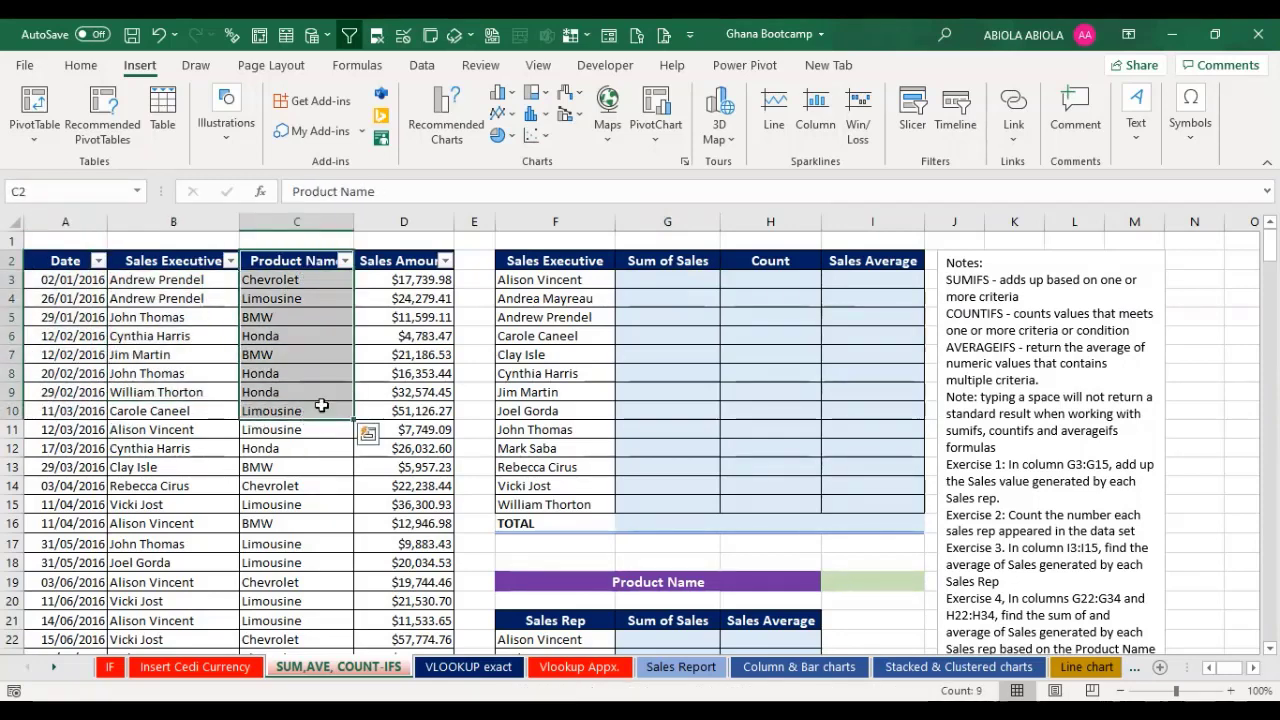
pyautogui.moveTo(430, 252); pyautogui.dragTo(410, 430)
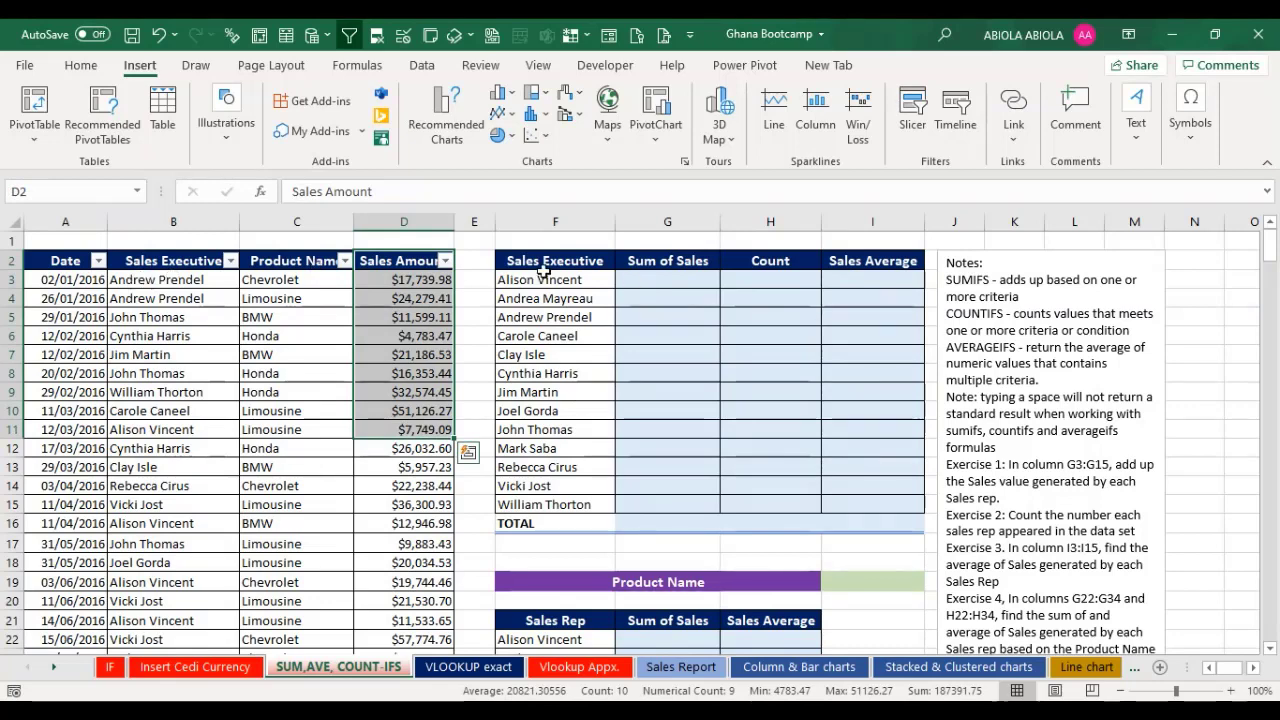
pyautogui.moveTo(530, 279); pyautogui.dragTo(538, 514)
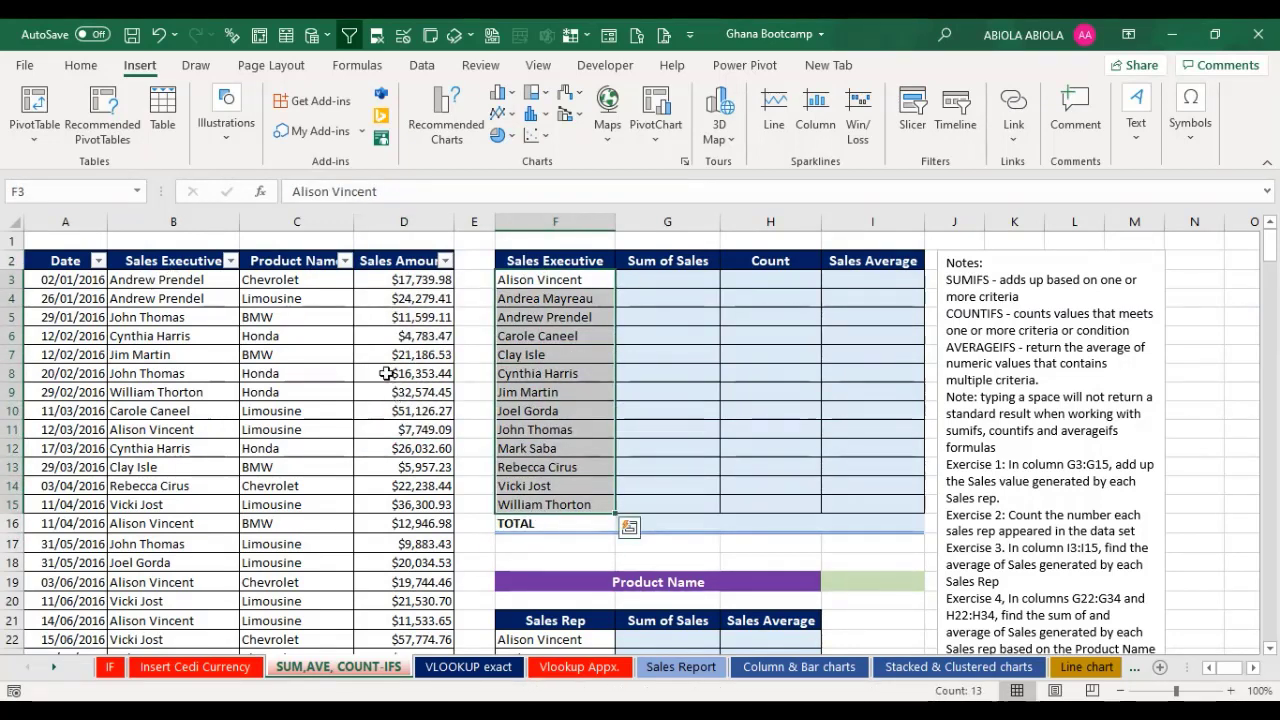
pyautogui.moveTo(398, 284); pyautogui.dragTo(412, 376)
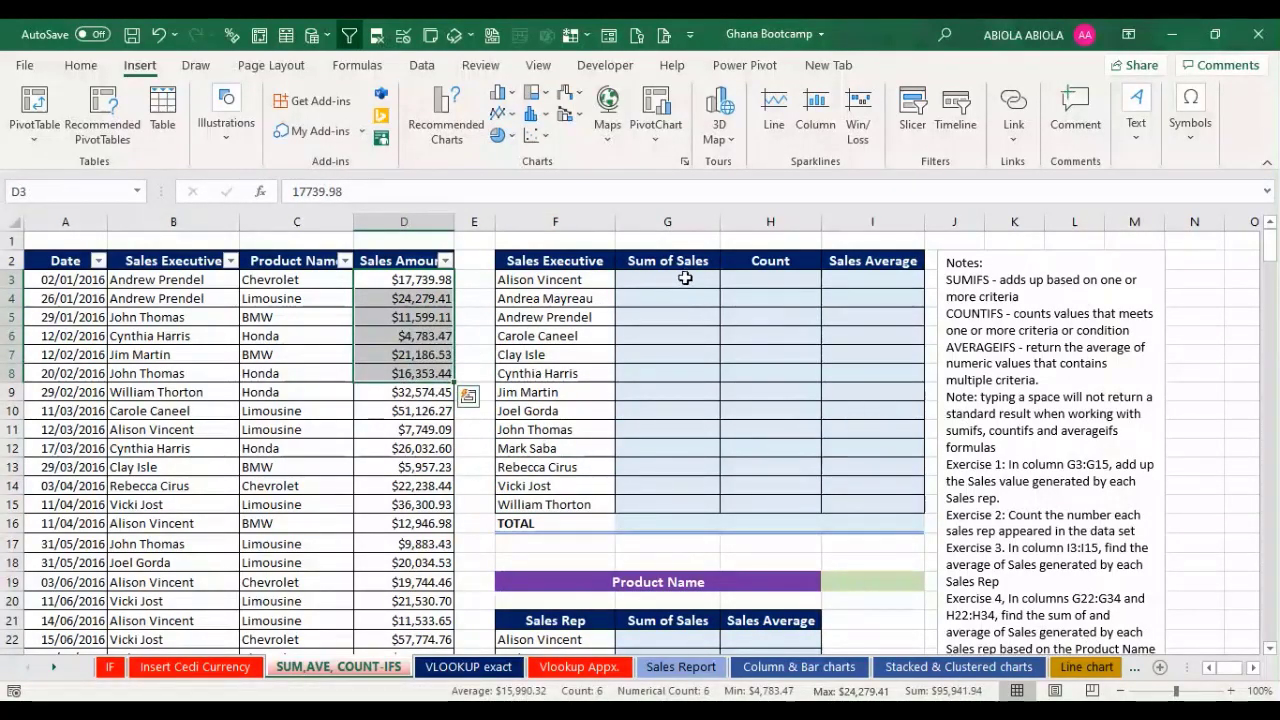
pyautogui.click(557, 283)
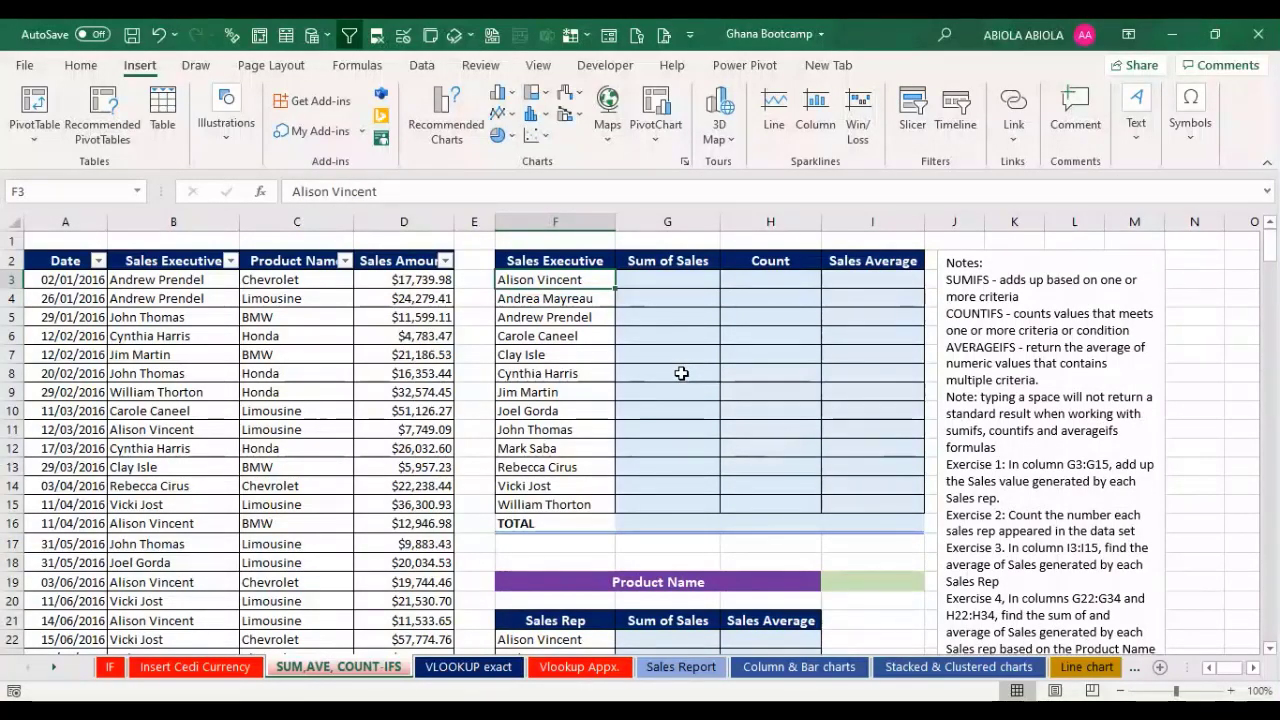
pyautogui.click(650, 280)
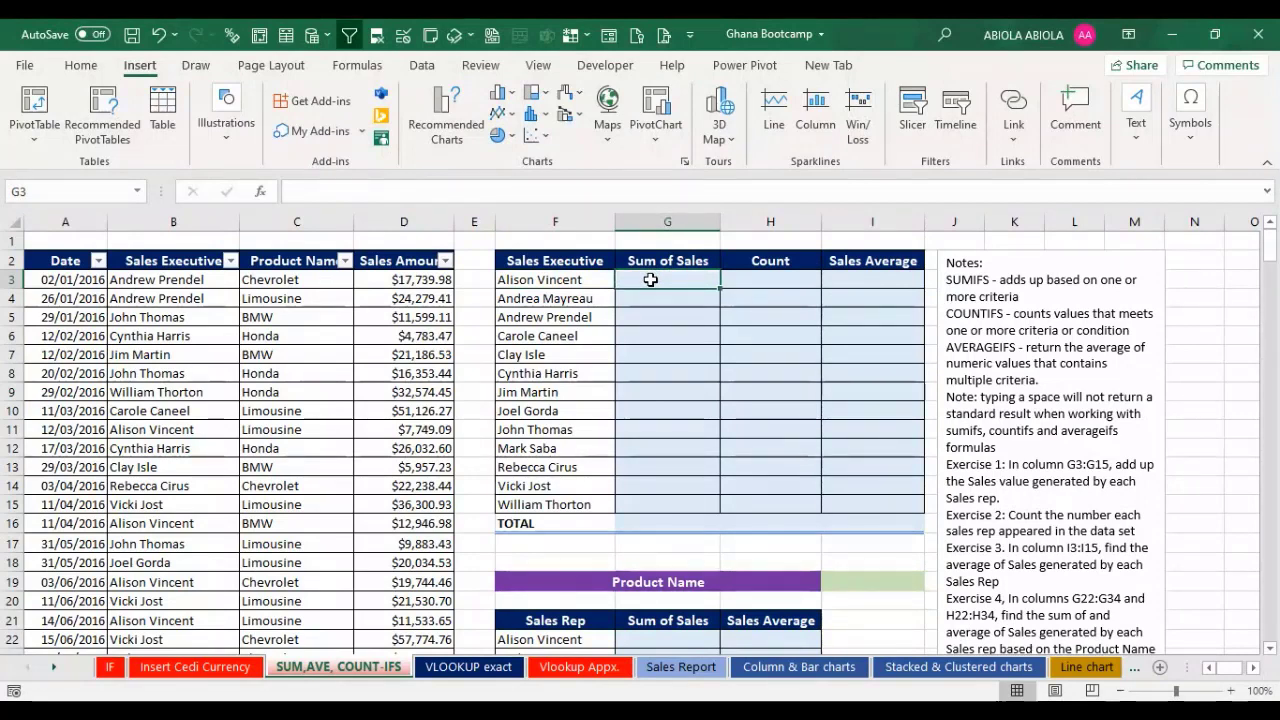
# Step: Start =SUMIFS in G3 with the absolute sum range $D$3:$D$51
pyautogui.write('=sumif')
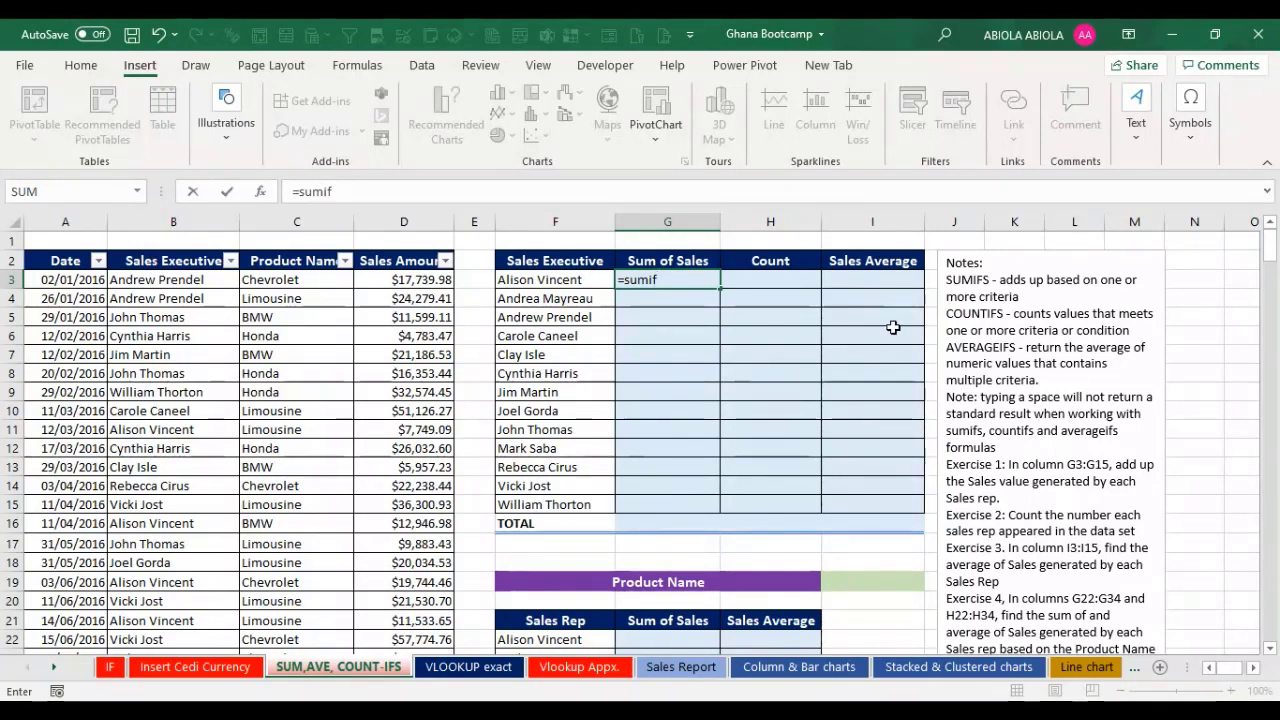
pyautogui.write('s')
pyautogui.press('Tab')
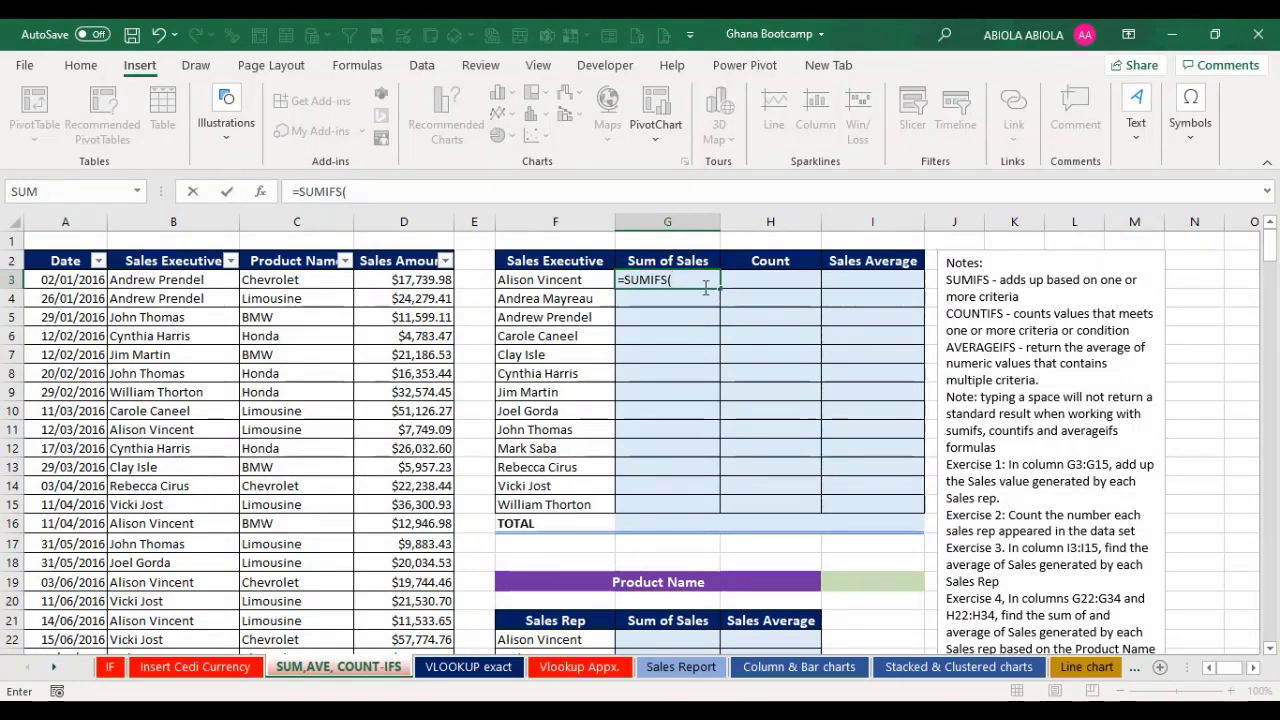
pyautogui.click(418, 283)
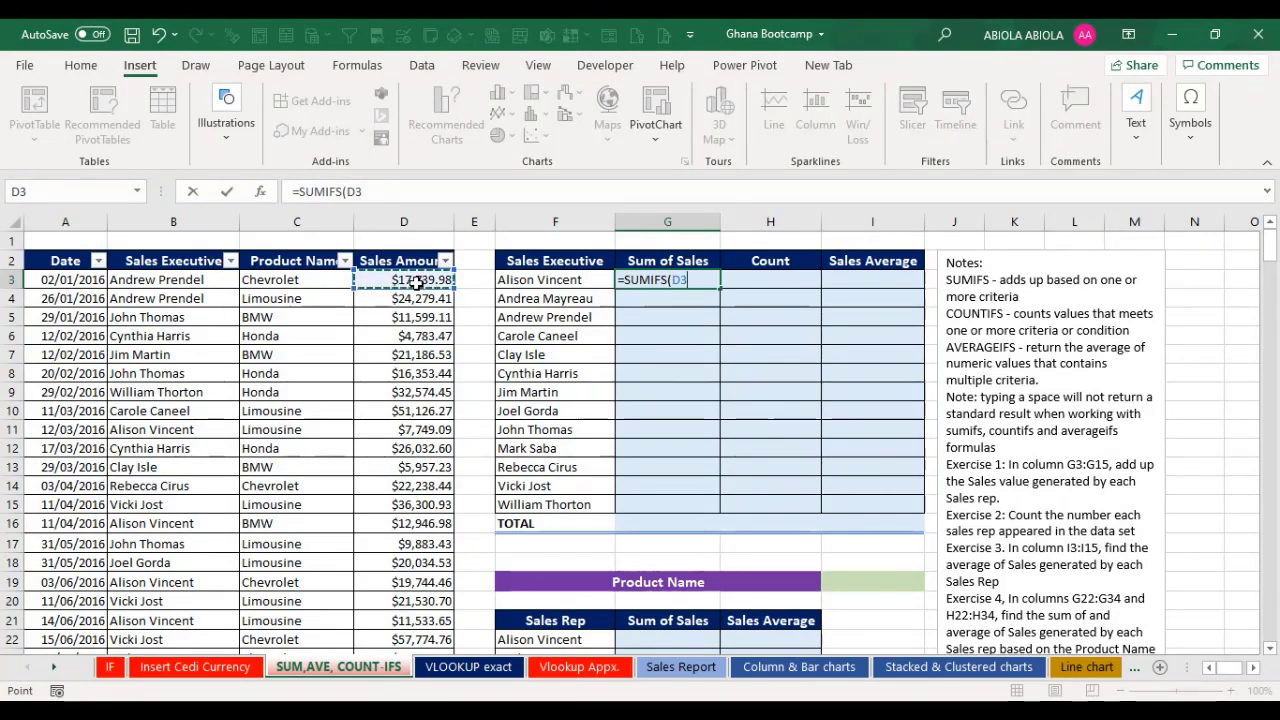
pyautogui.hotkey('ctrl', 'shift', 'Down')
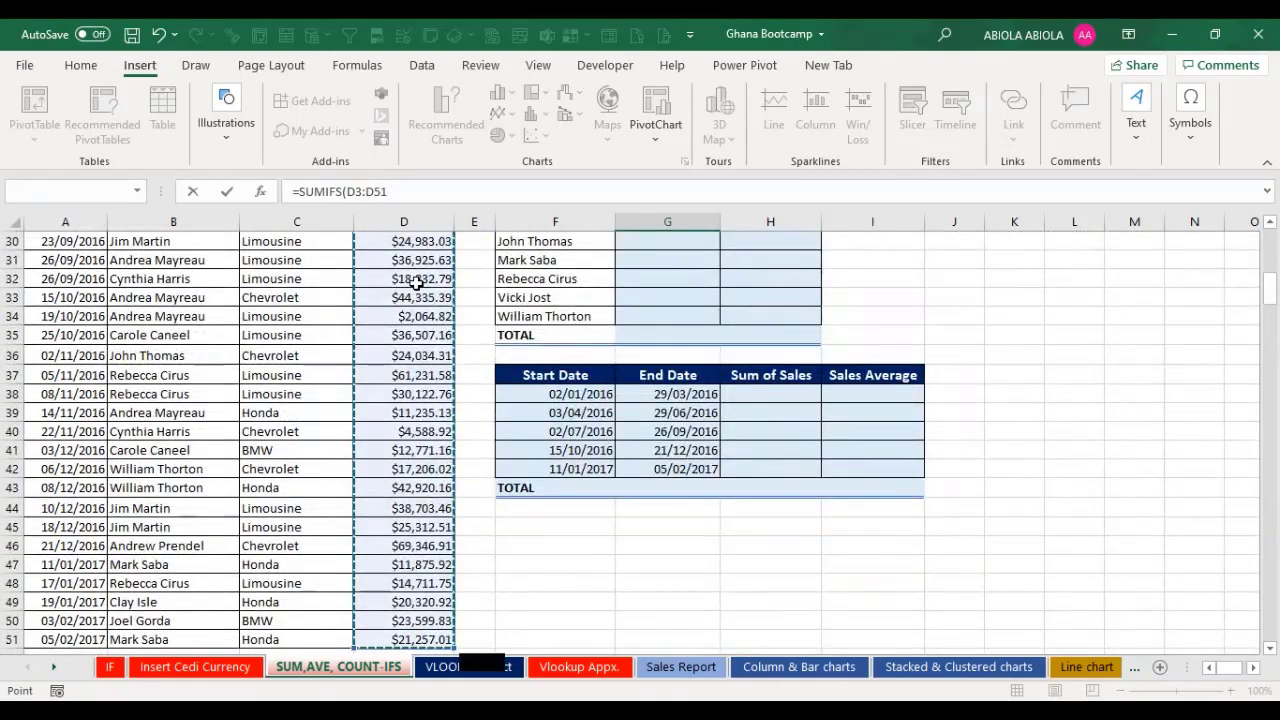
pyautogui.press('F4')
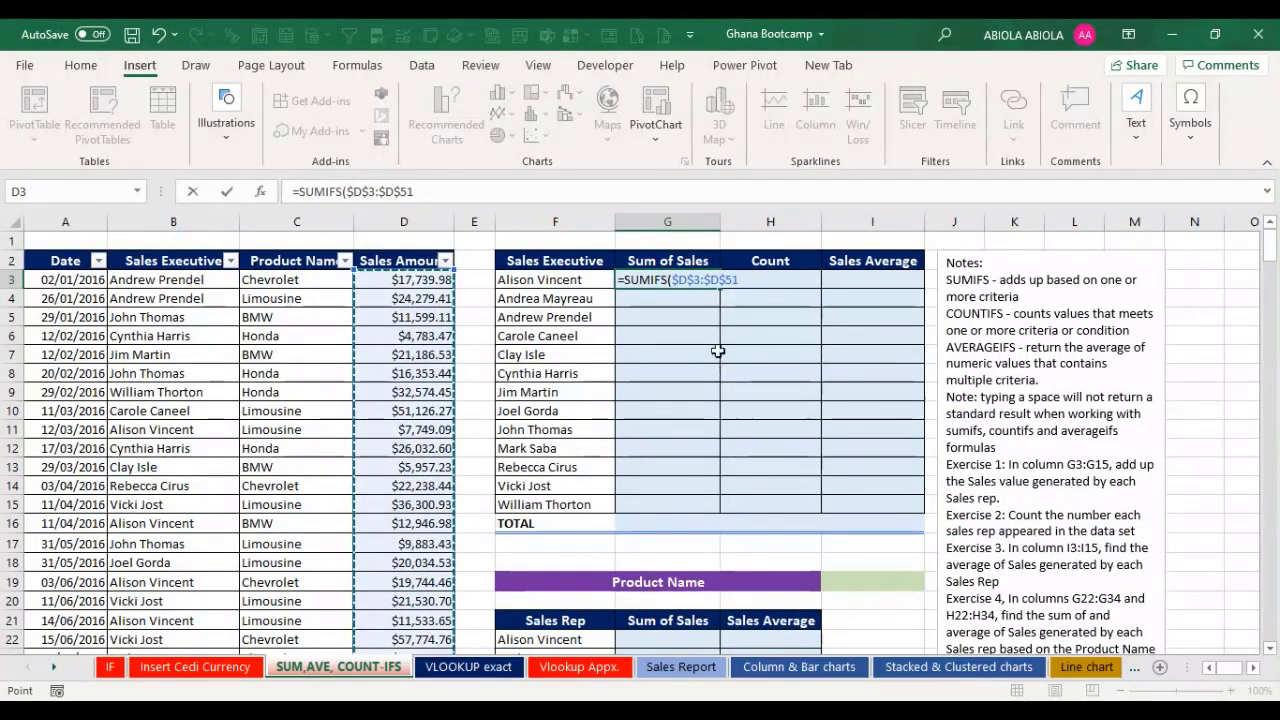
# Step: Preview the $D$3:$D$51 values with F9, then undo to restore the reference
pyautogui.hotkey('shift', 'Left')
pyautogui.hotkey('shift', 'Left')
pyautogui.hotkey('shift', 'Left')
pyautogui.hotkey('shift', 'Left')
pyautogui.hotkey('shift', 'Left')
pyautogui.hotkey('shift', 'Left')
pyautogui.hotkey('shift', 'Left')
pyautogui.hotkey('shift', 'Left')
pyautogui.hotkey('shift', 'Left')
pyautogui.hotkey('shift', 'Left')
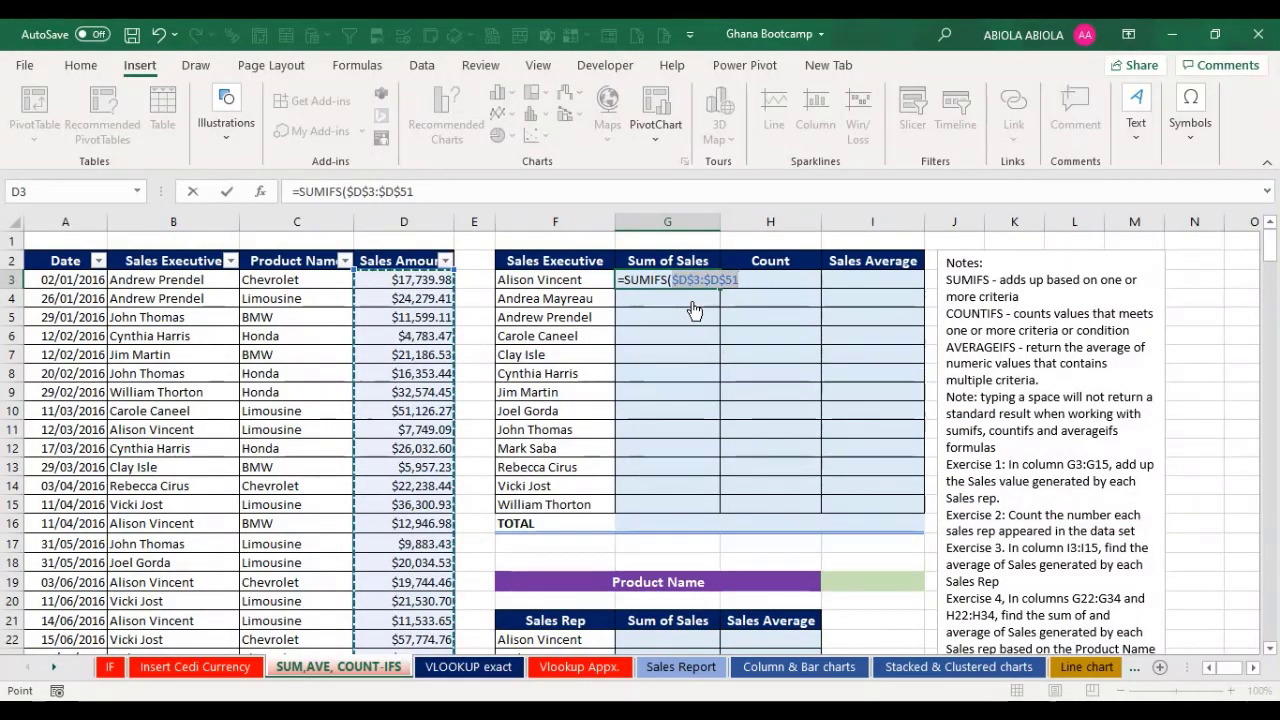
pyautogui.press('F9')
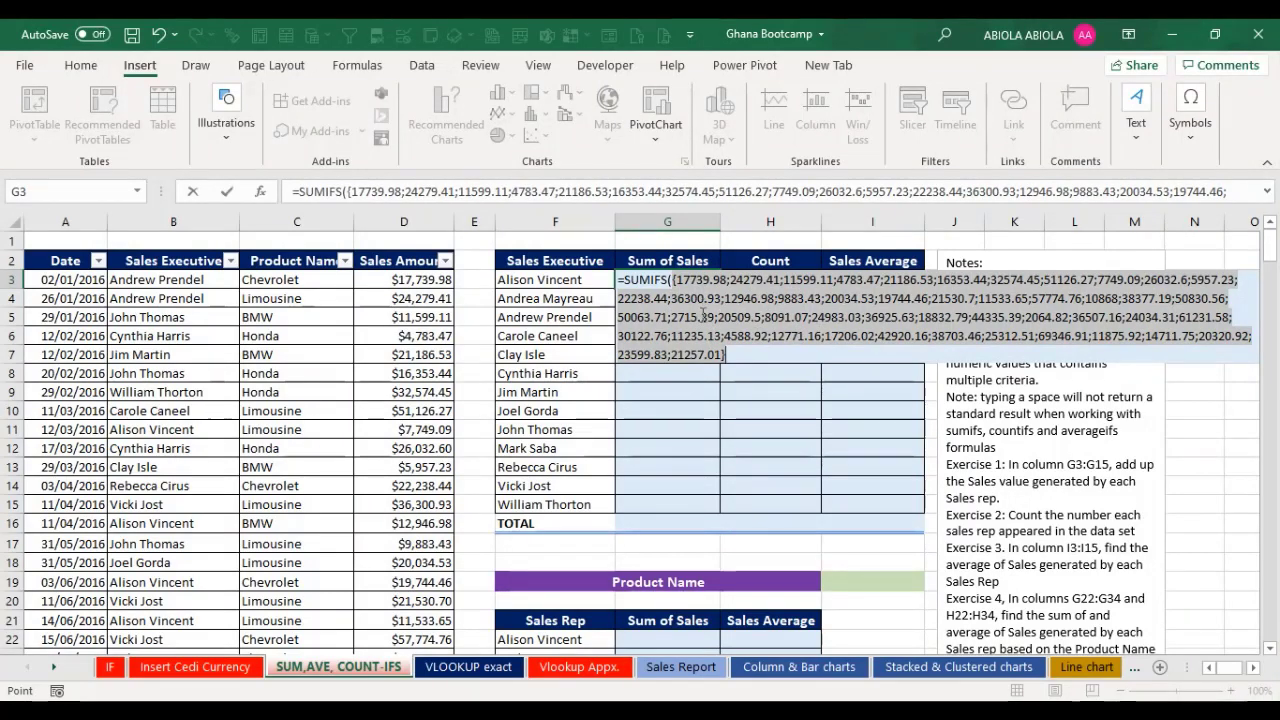
pyautogui.hotkey('ctrl', 'z')
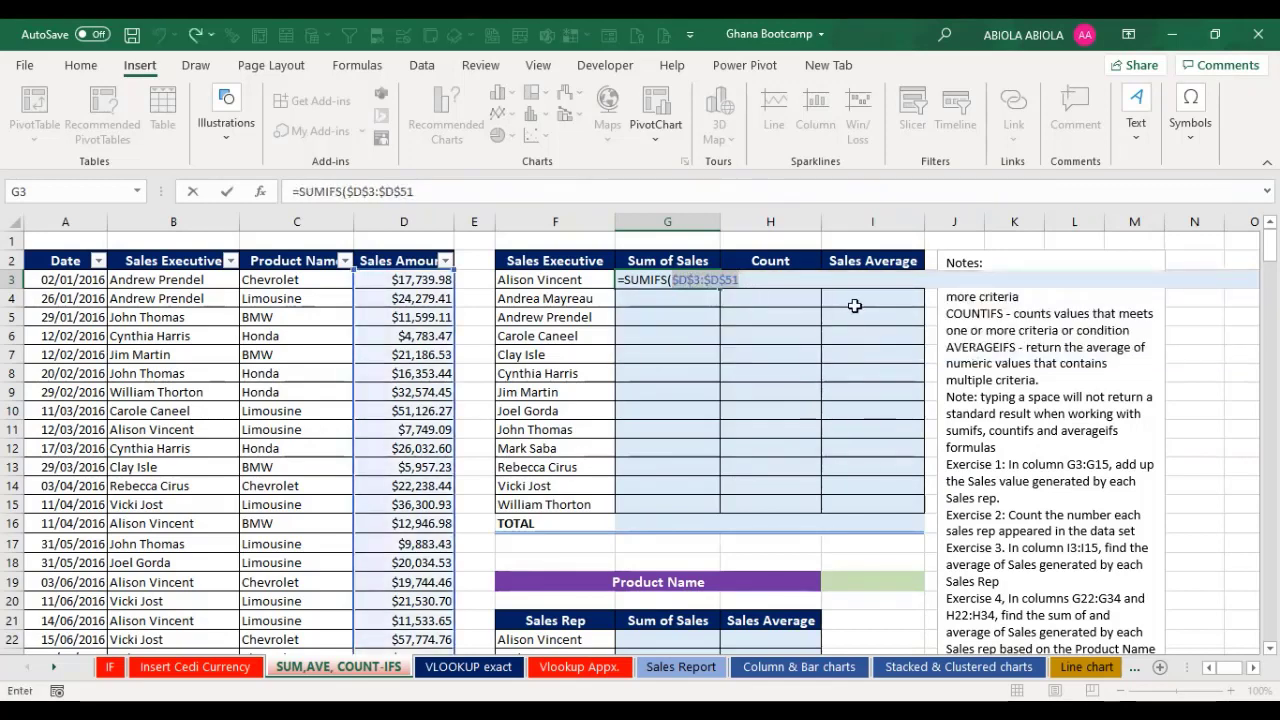
# Step: Add criteria range $B$3:$B$51 matching F3, close the formula, and preview 51974.18 with F9
pyautogui.click(755, 280)
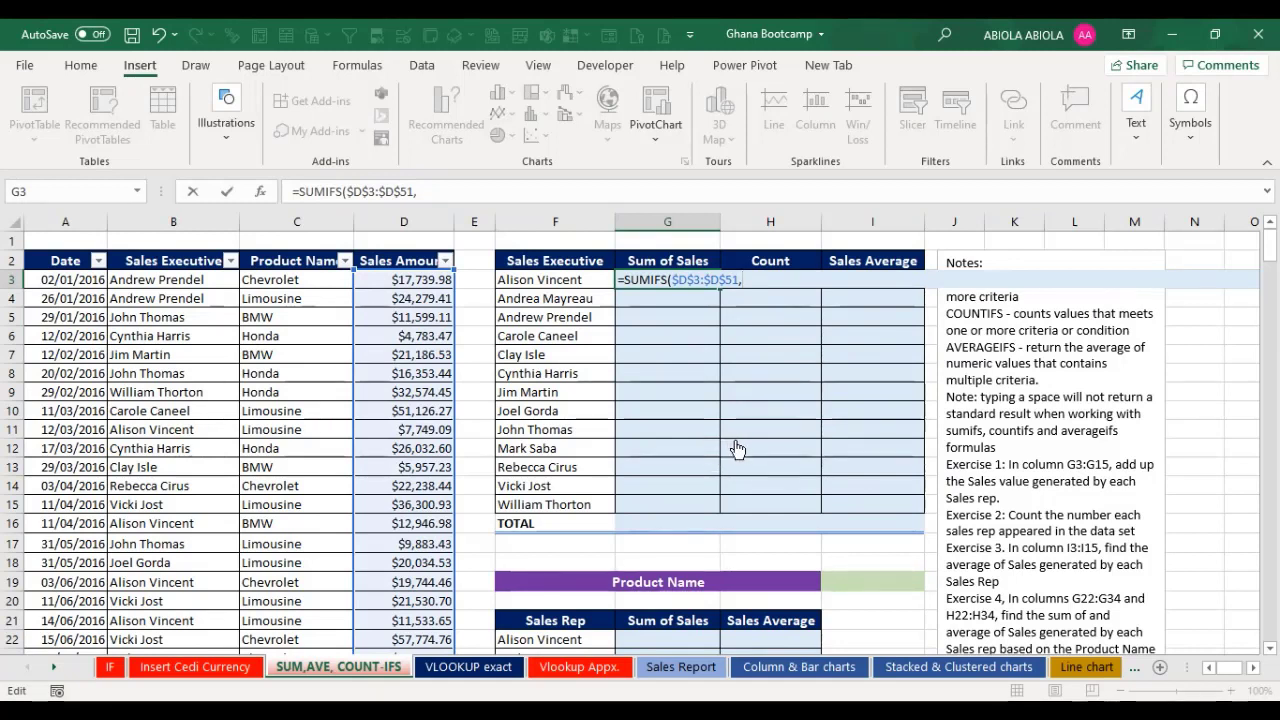
pyautogui.click(167, 280)
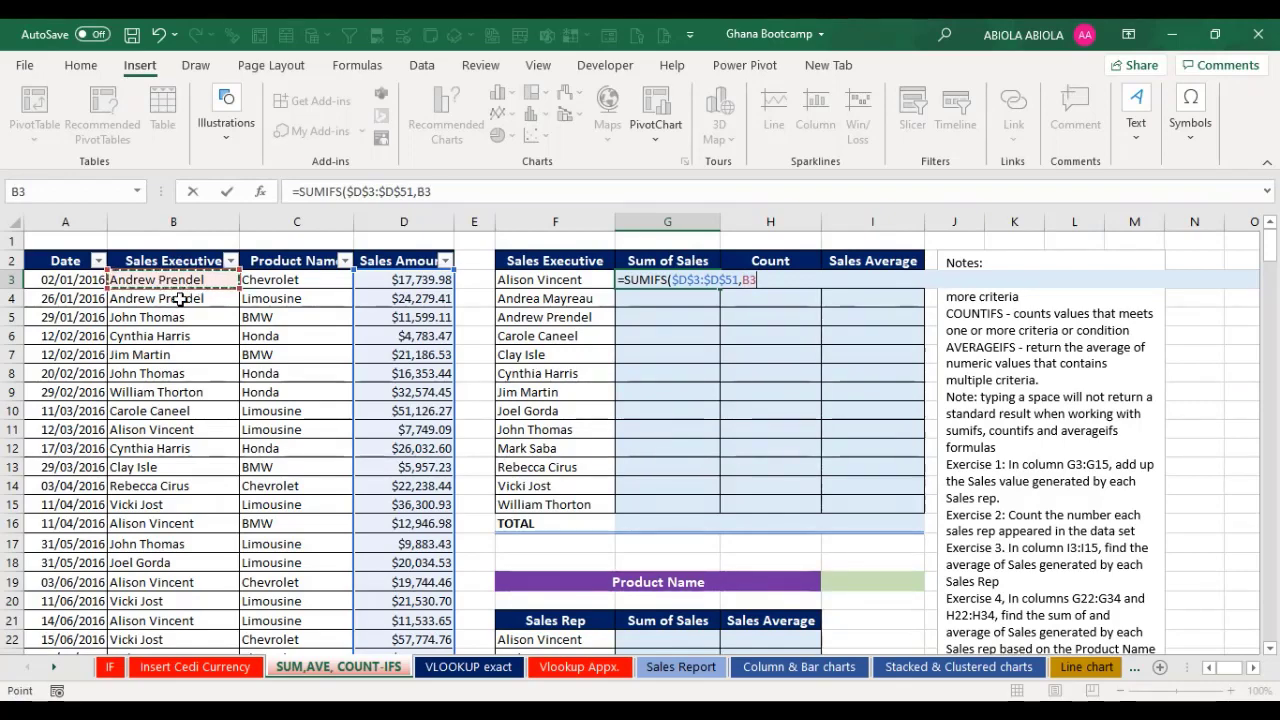
pyautogui.hotkey('ctrl', 'shift', 'Down')
pyautogui.press('F4')
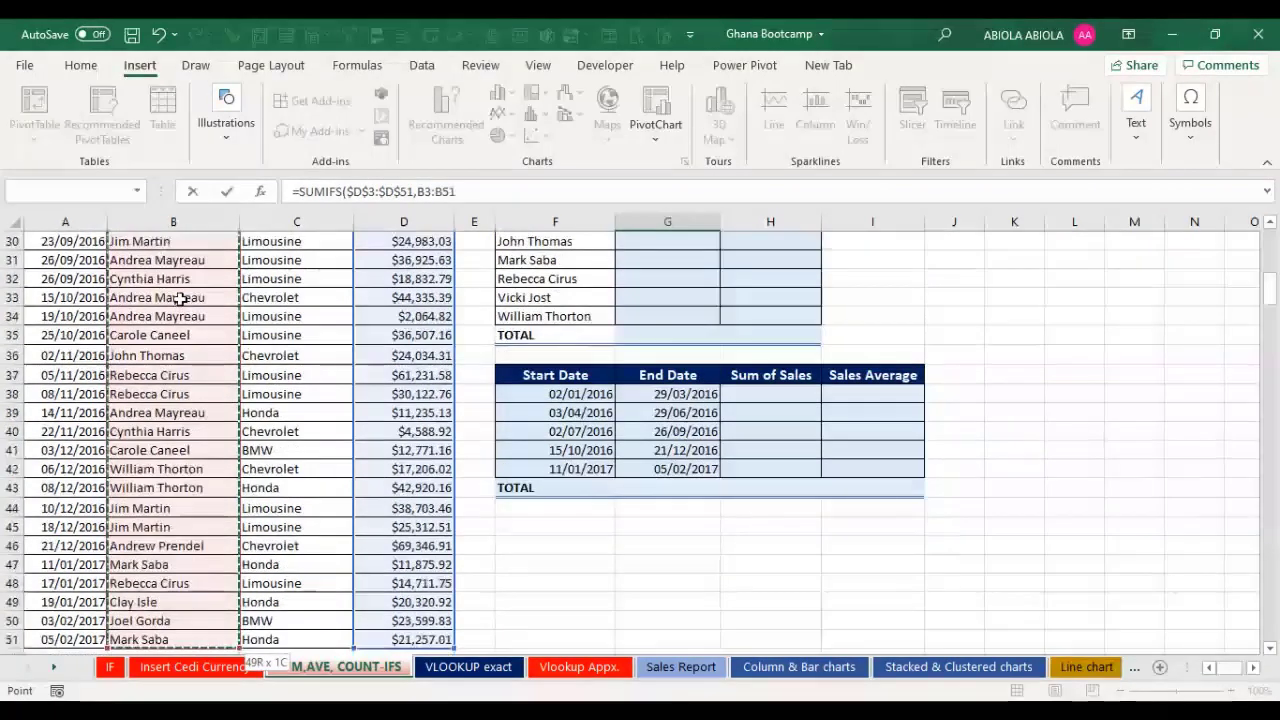
pyautogui.scroll(6, 179, 300)
pyautogui.scroll(3, 179, 300)
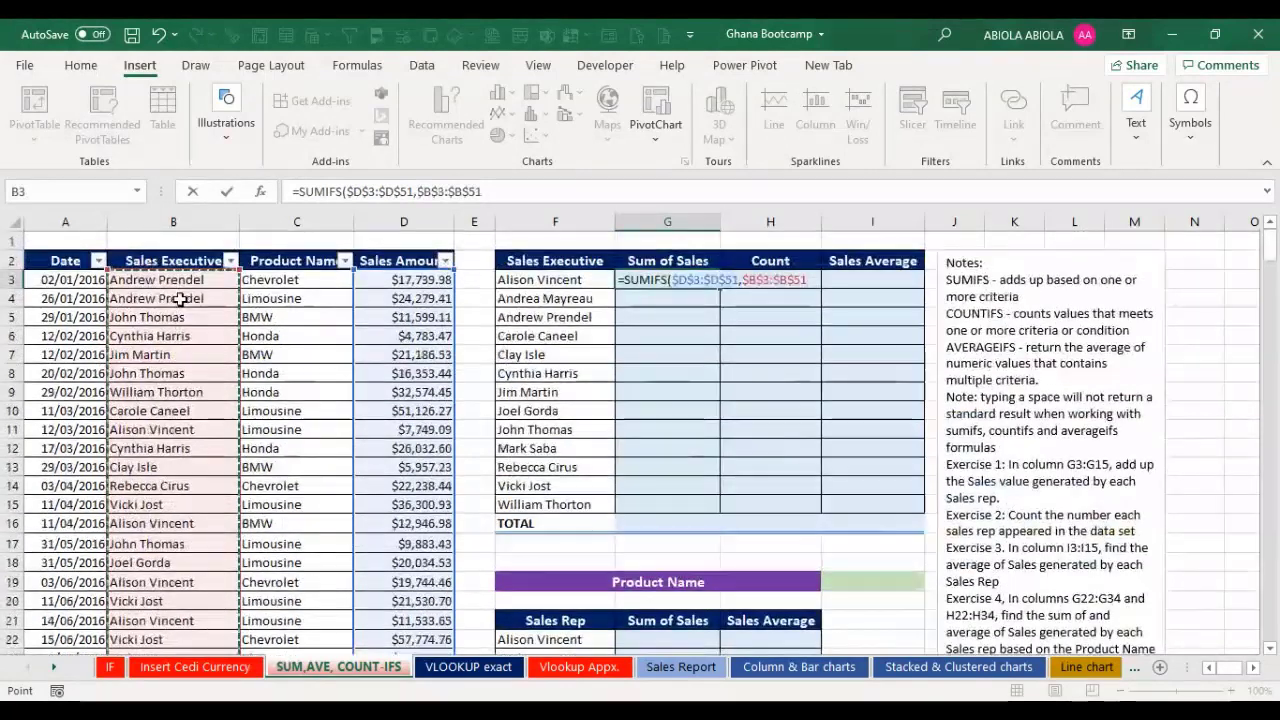
pyautogui.write(',')
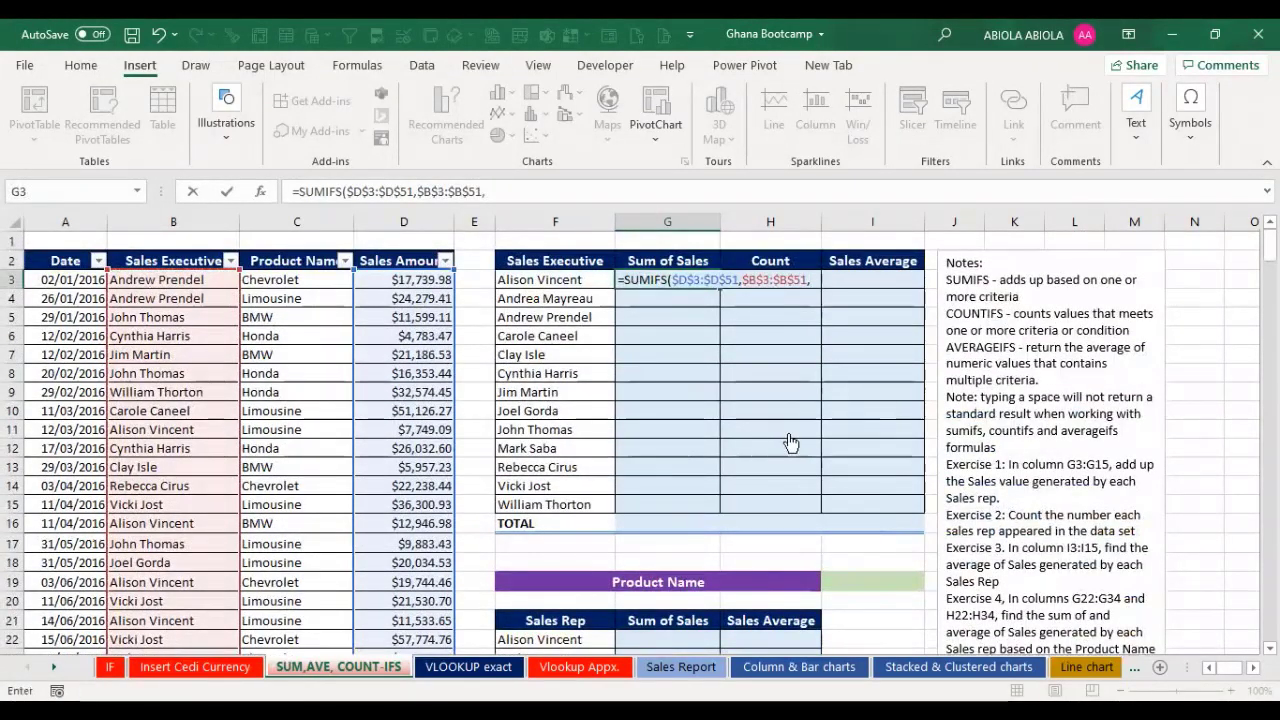
pyautogui.click(545, 280)
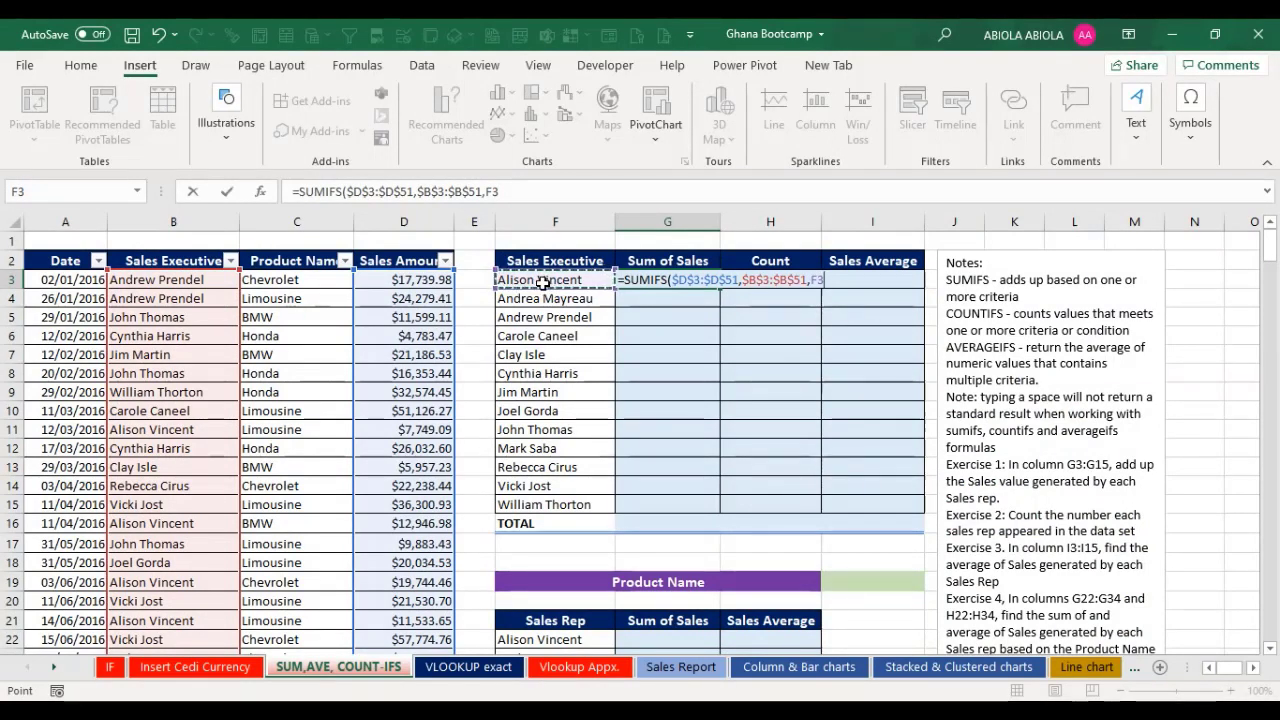
pyautogui.write(')')
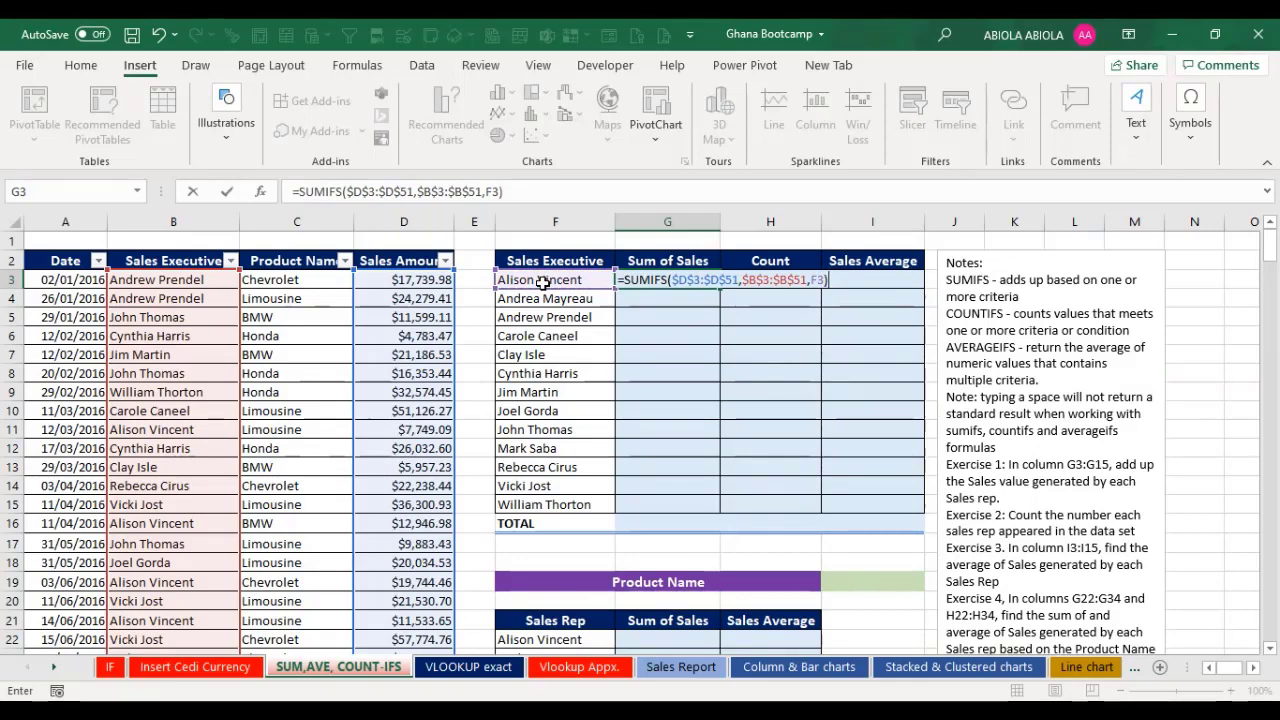
pyautogui.press('F9')
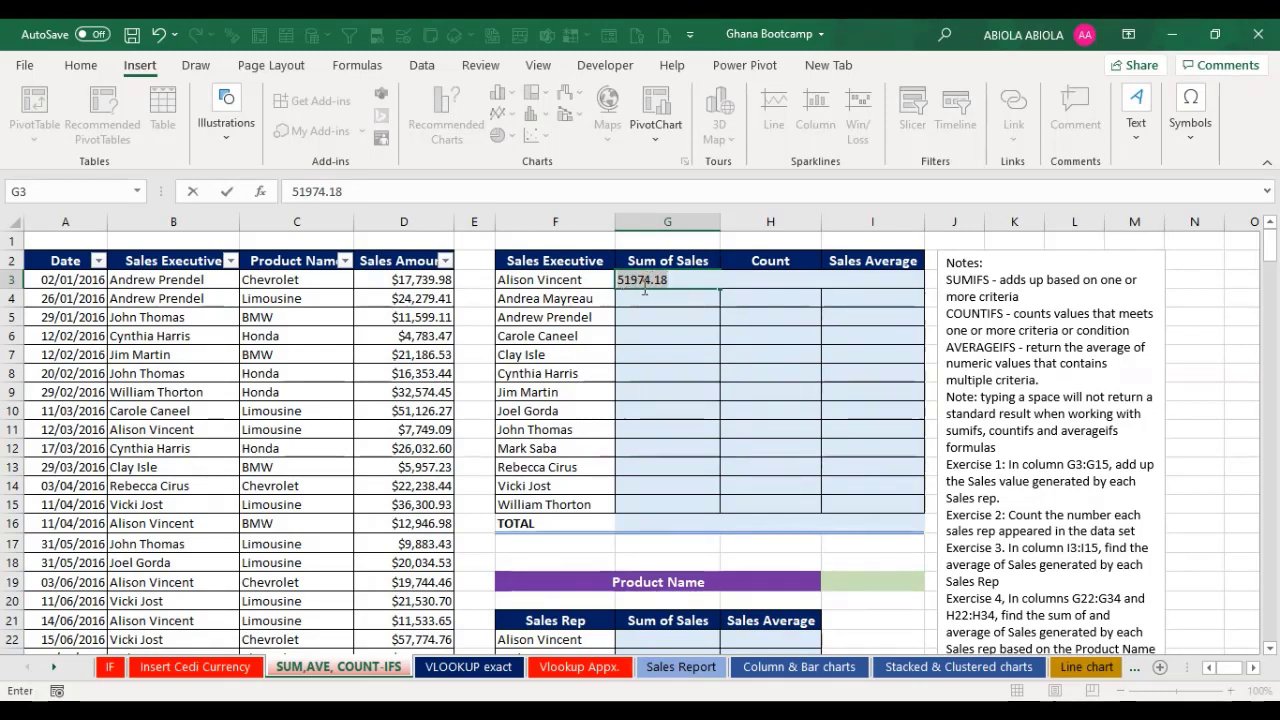
# Step: Restore and commit the SUMIFS formula in G3, then fill it down to G15
pyautogui.hotkey('ctrl', 'z')
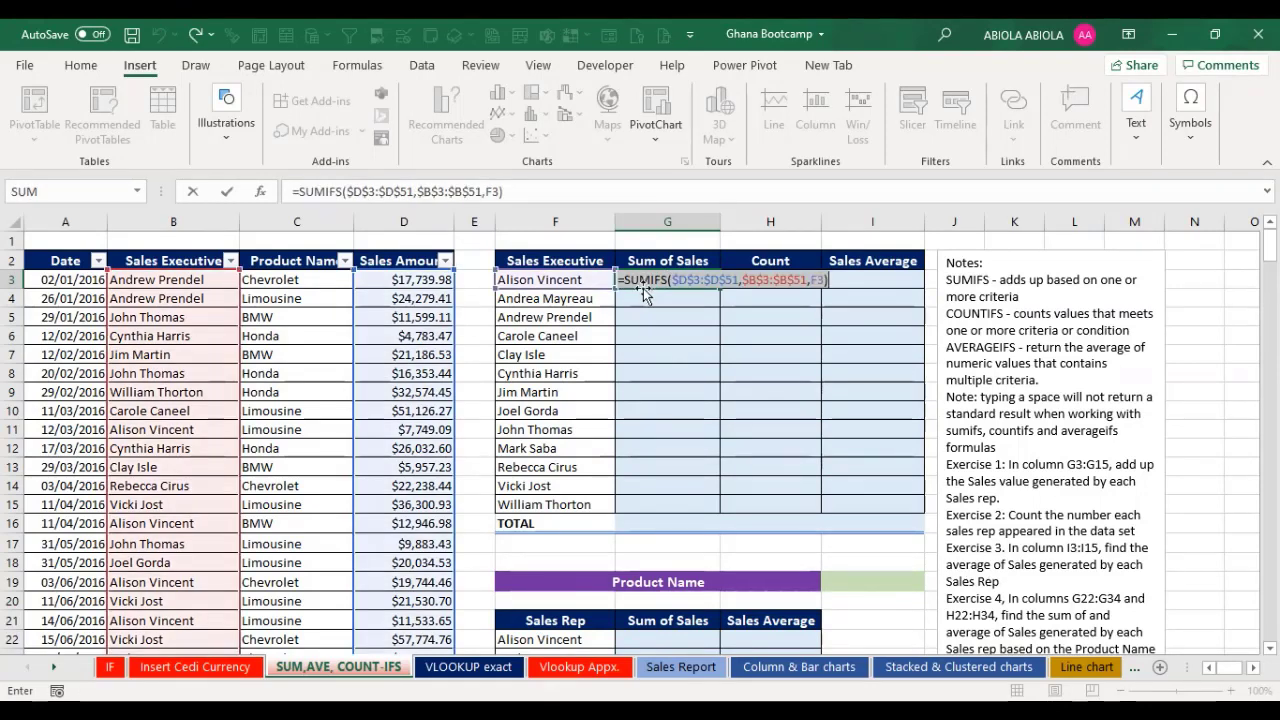
pyautogui.hotkey('ctrl', 'Return')
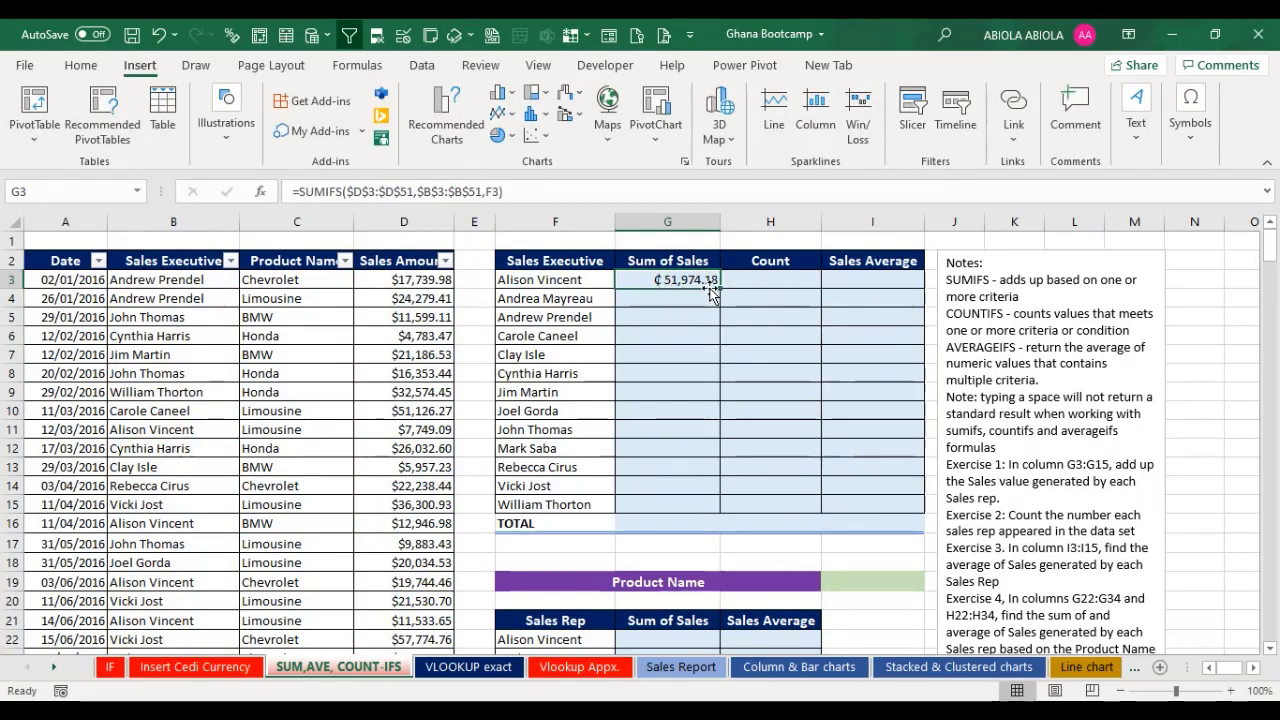
pyautogui.moveTo(717, 288); pyautogui.dragTo(717, 510)
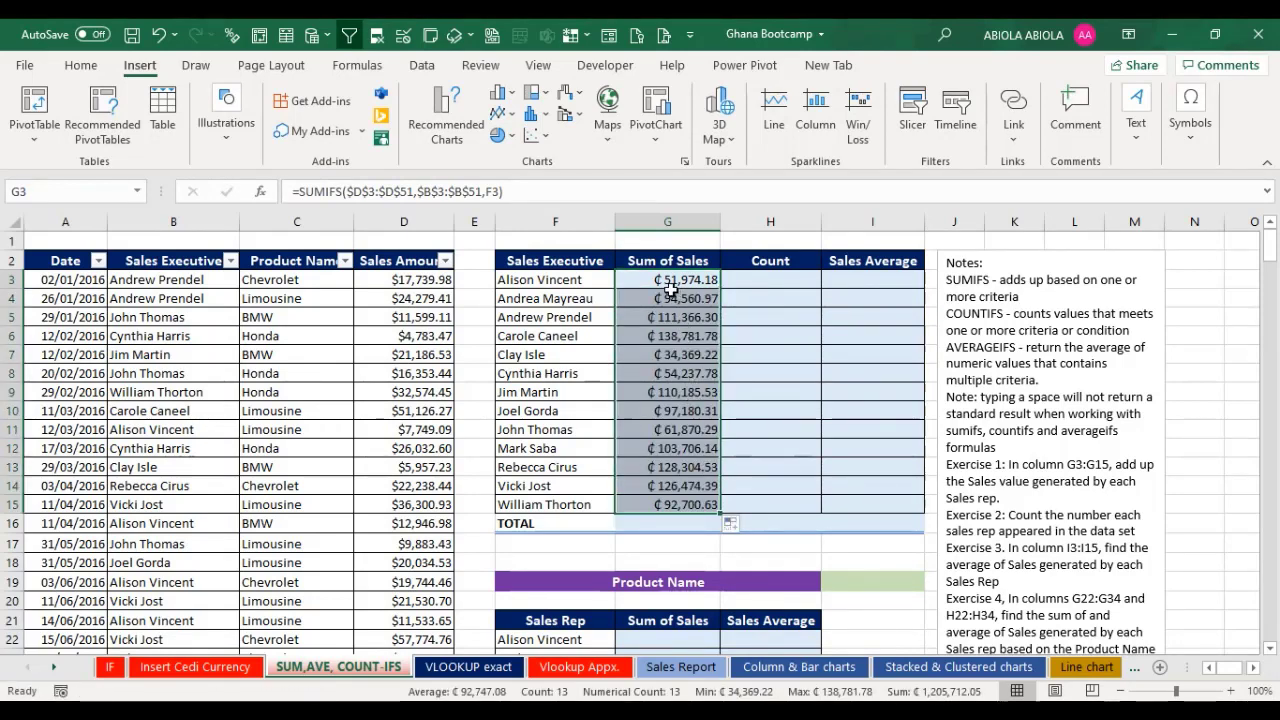
pyautogui.moveTo(670, 288); pyautogui.dragTo(658, 494)
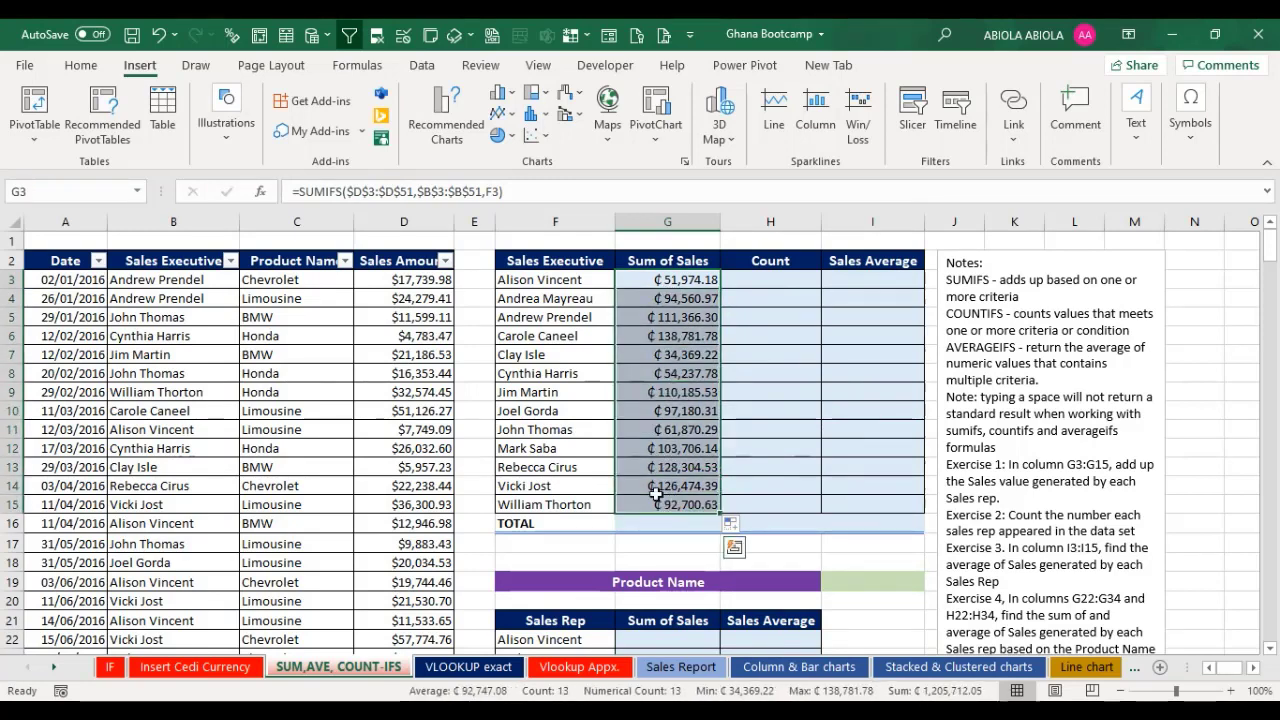
pyautogui.click(577, 460)
pyautogui.click(684, 285)
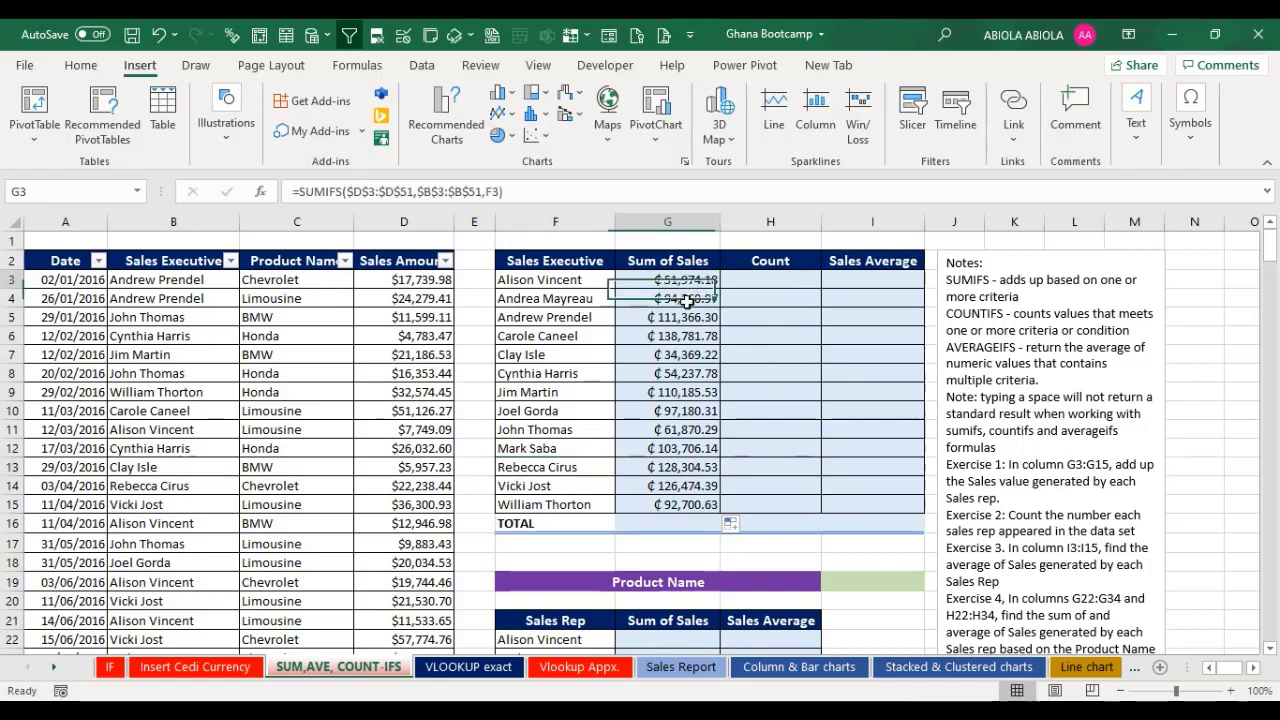
pyautogui.moveTo(686, 300); pyautogui.dragTo(693, 503)
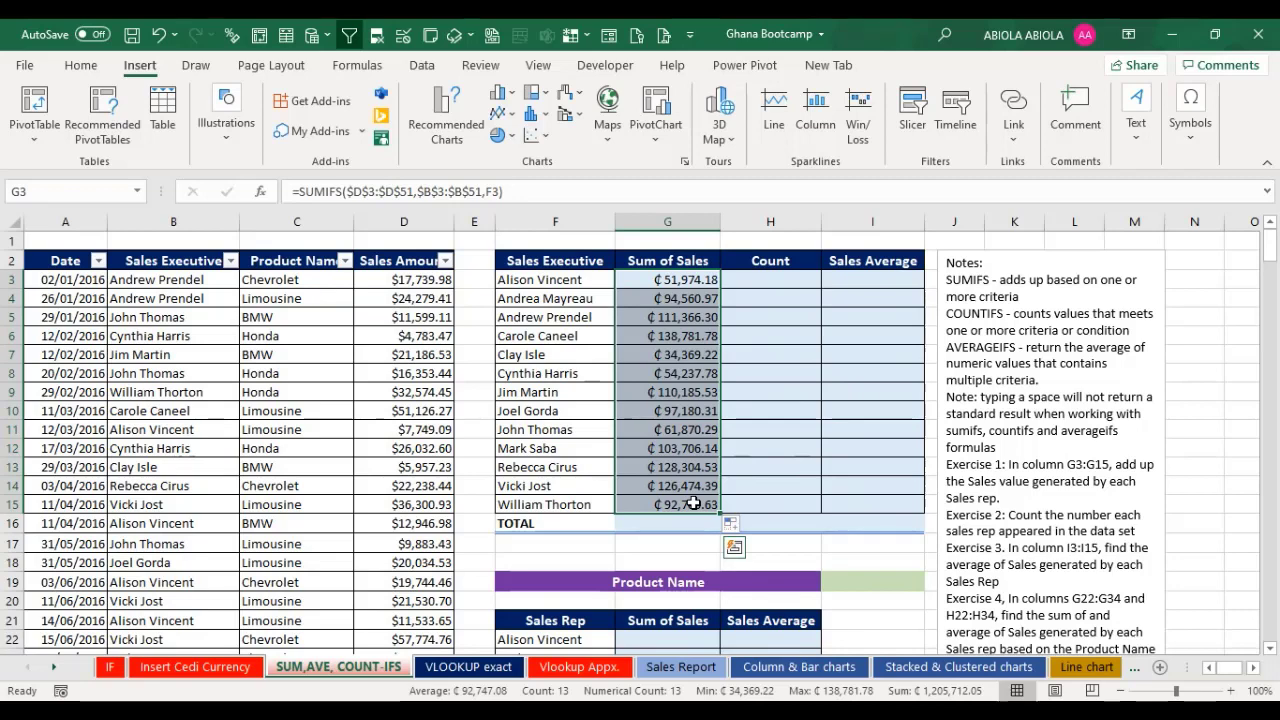
pyautogui.click(538, 467)
pyautogui.click(700, 462)
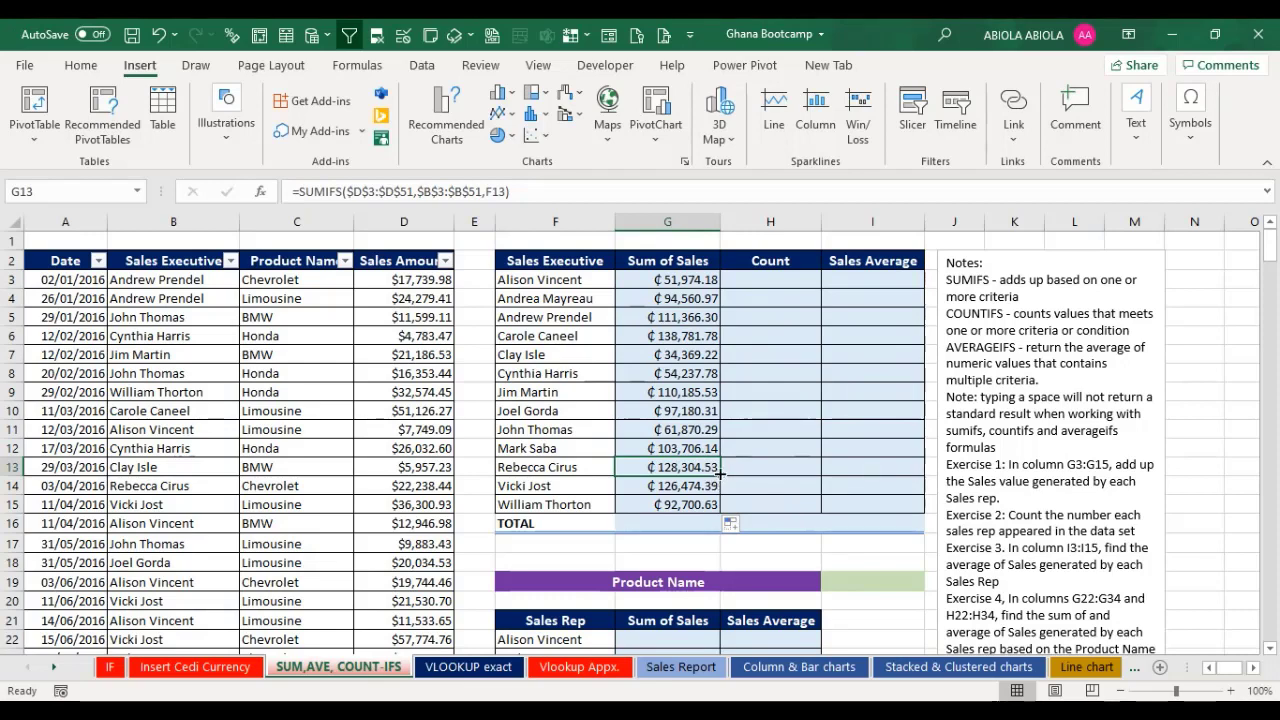
pyautogui.click(568, 489)
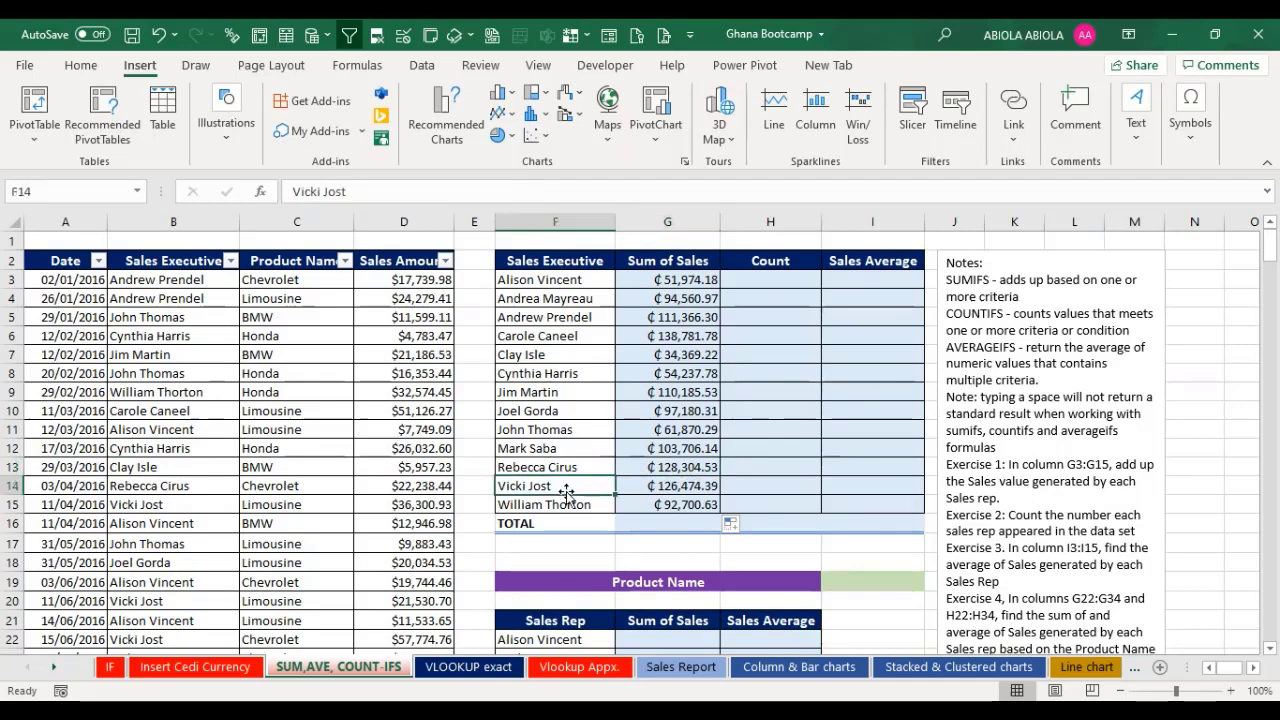
pyautogui.click(630, 487)
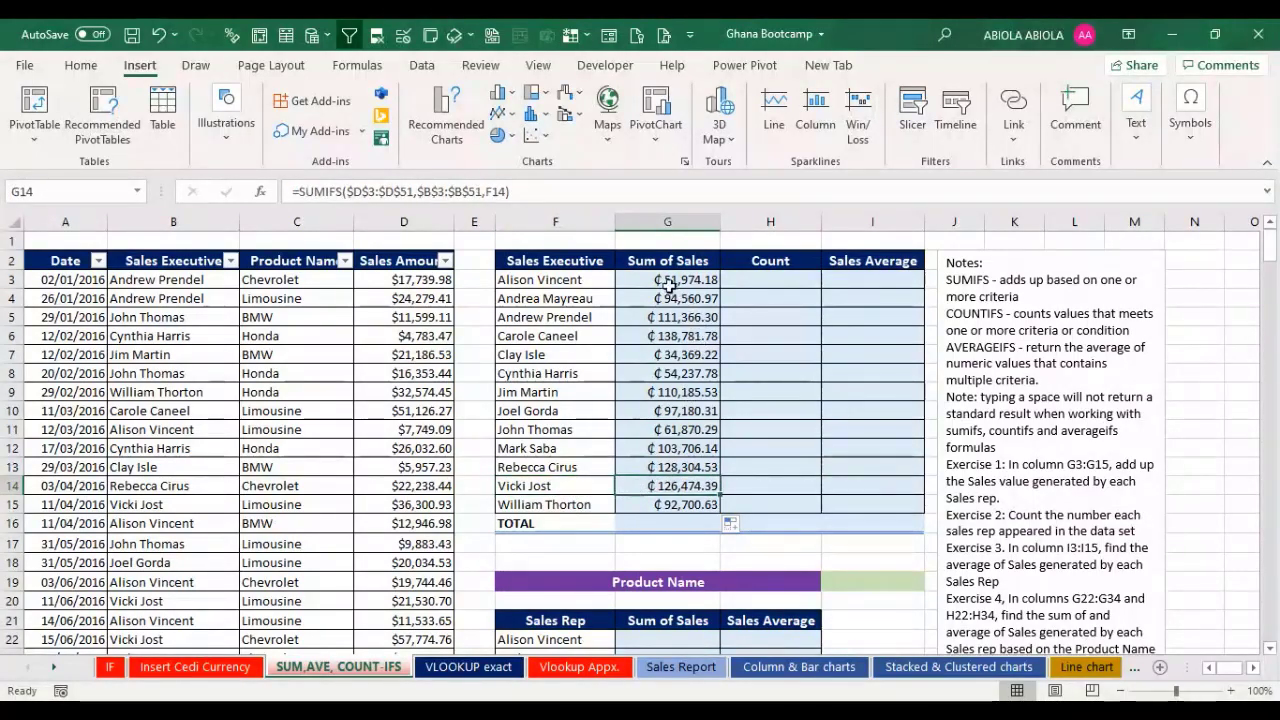
pyautogui.moveTo(669, 285); pyautogui.dragTo(668, 502)
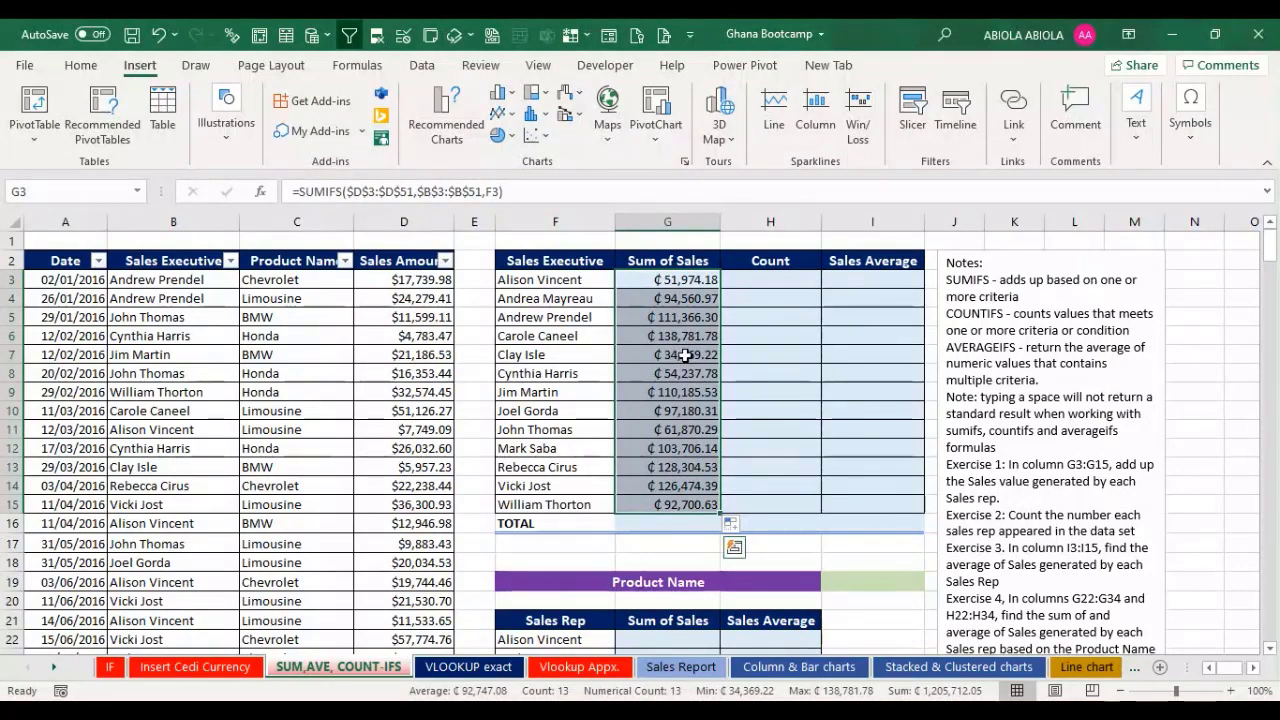
pyautogui.click(778, 280)
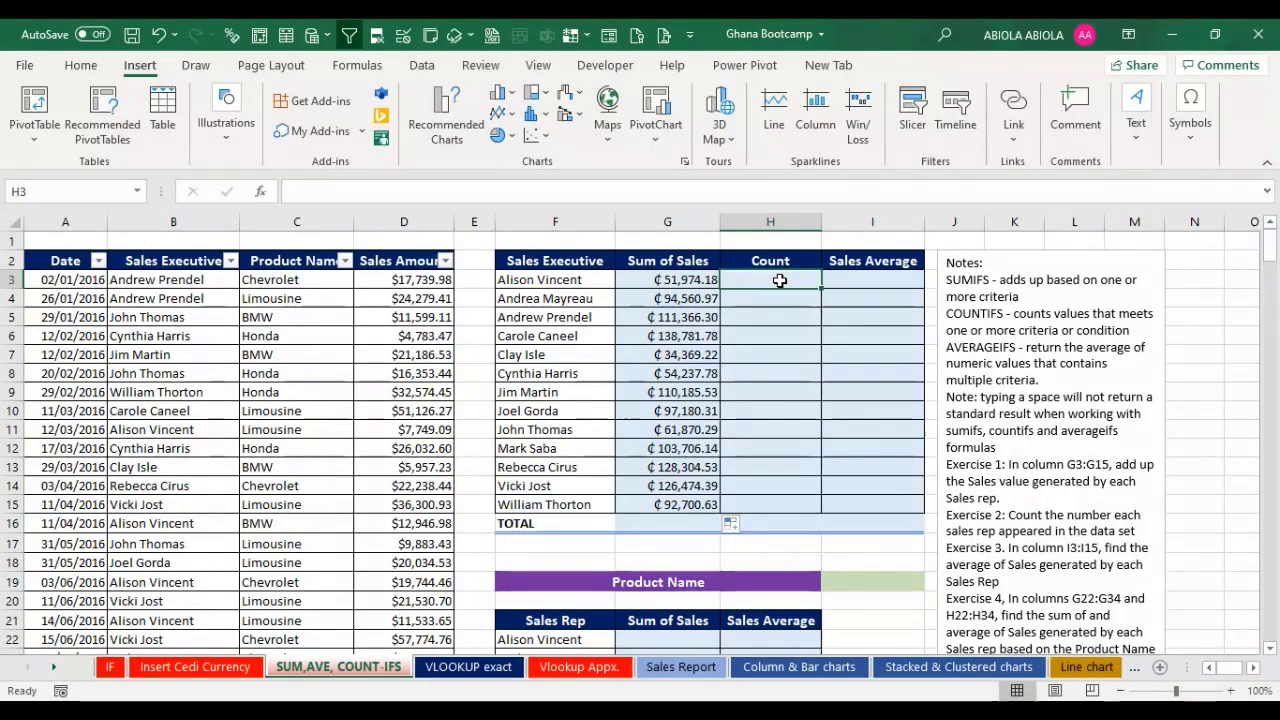
pyautogui.write('=coun')
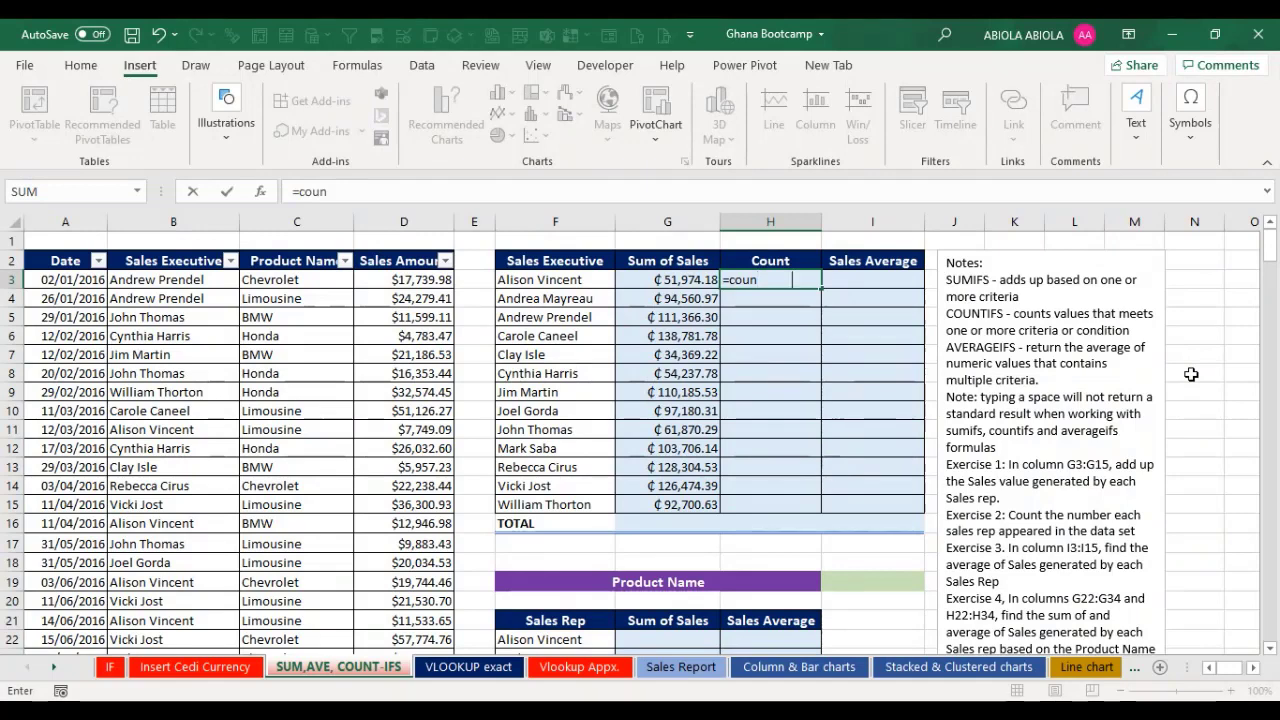
pyautogui.write('tifs')
pyautogui.press('Tab')
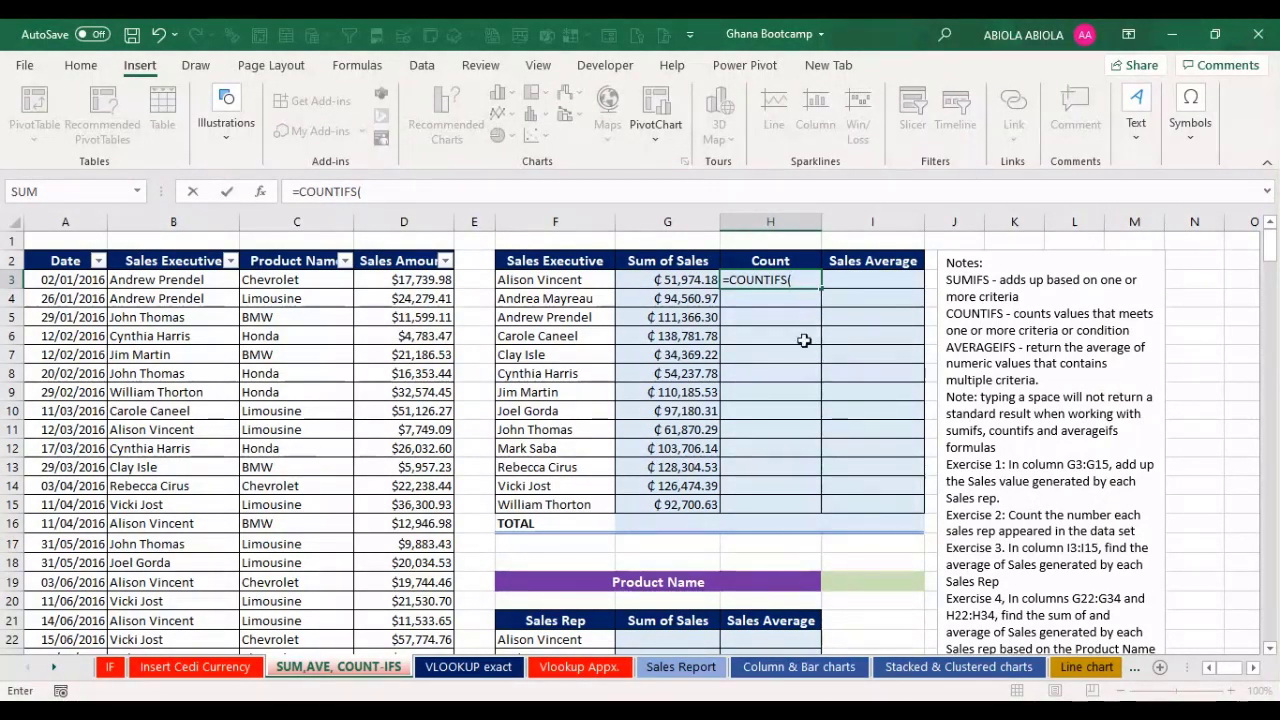
pyautogui.click(157, 281)
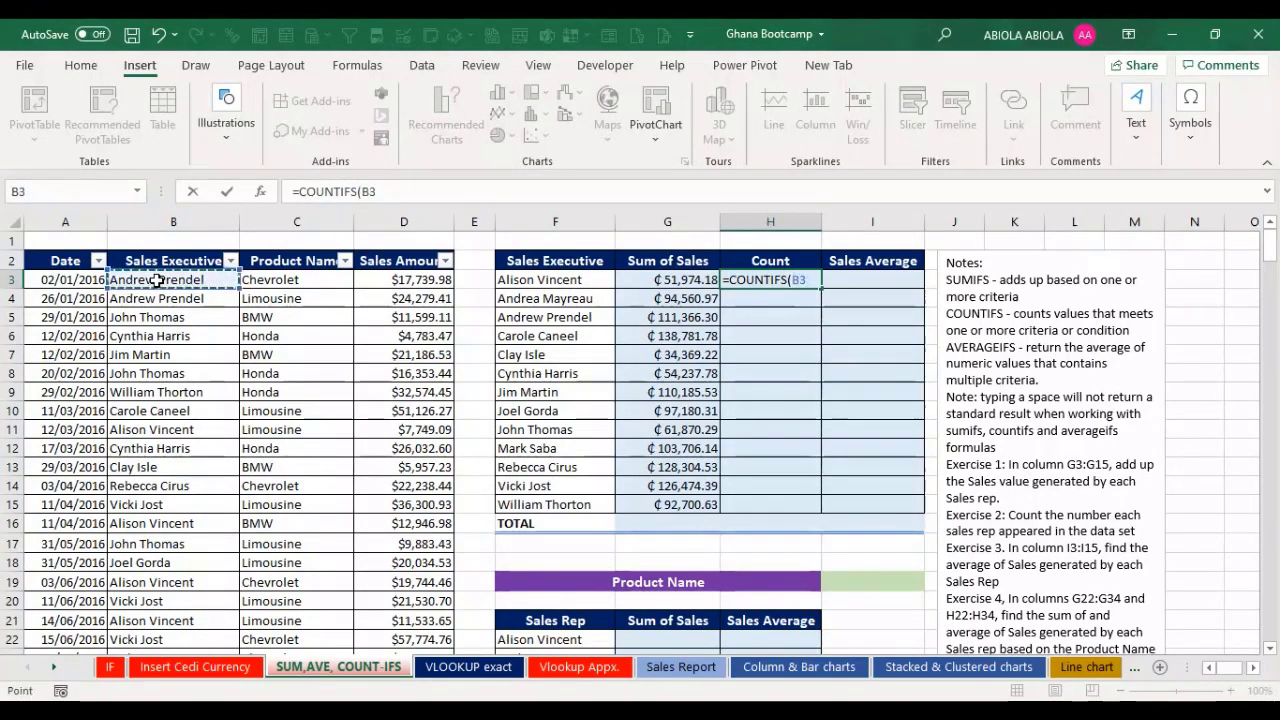
pyautogui.hotkey('ctrl', 'shift', 'Down')
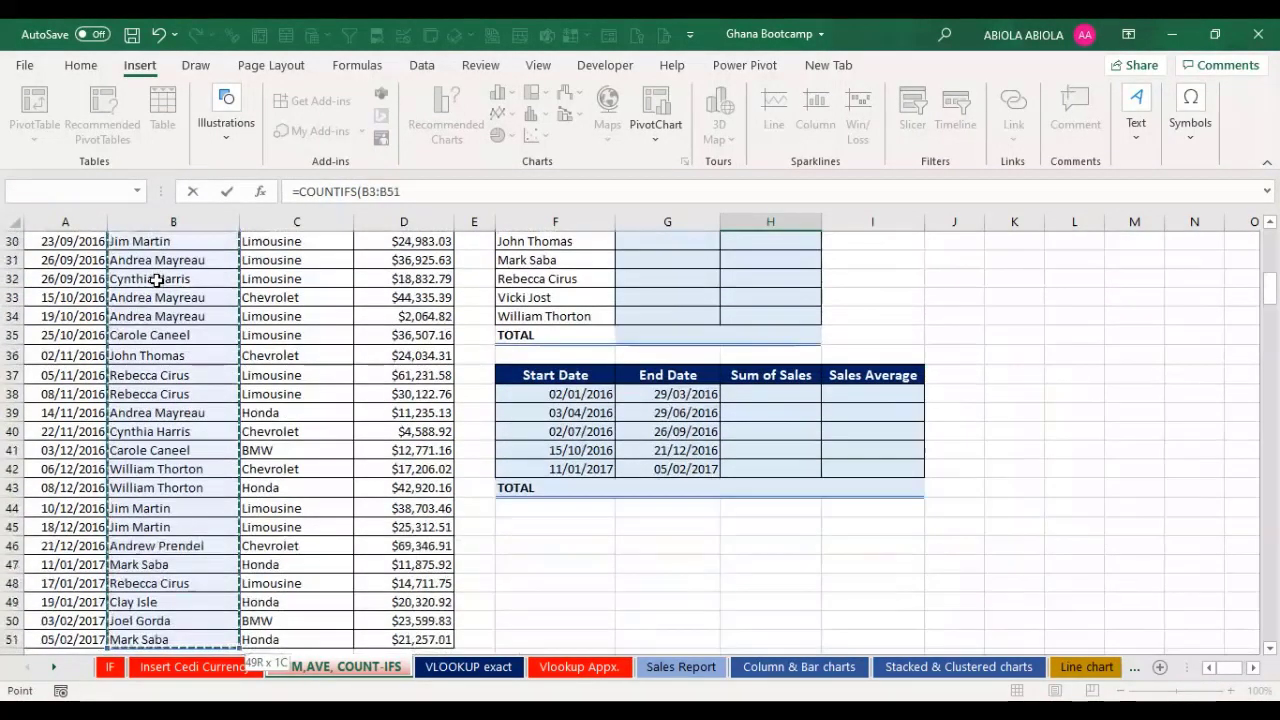
pyautogui.press('F4')
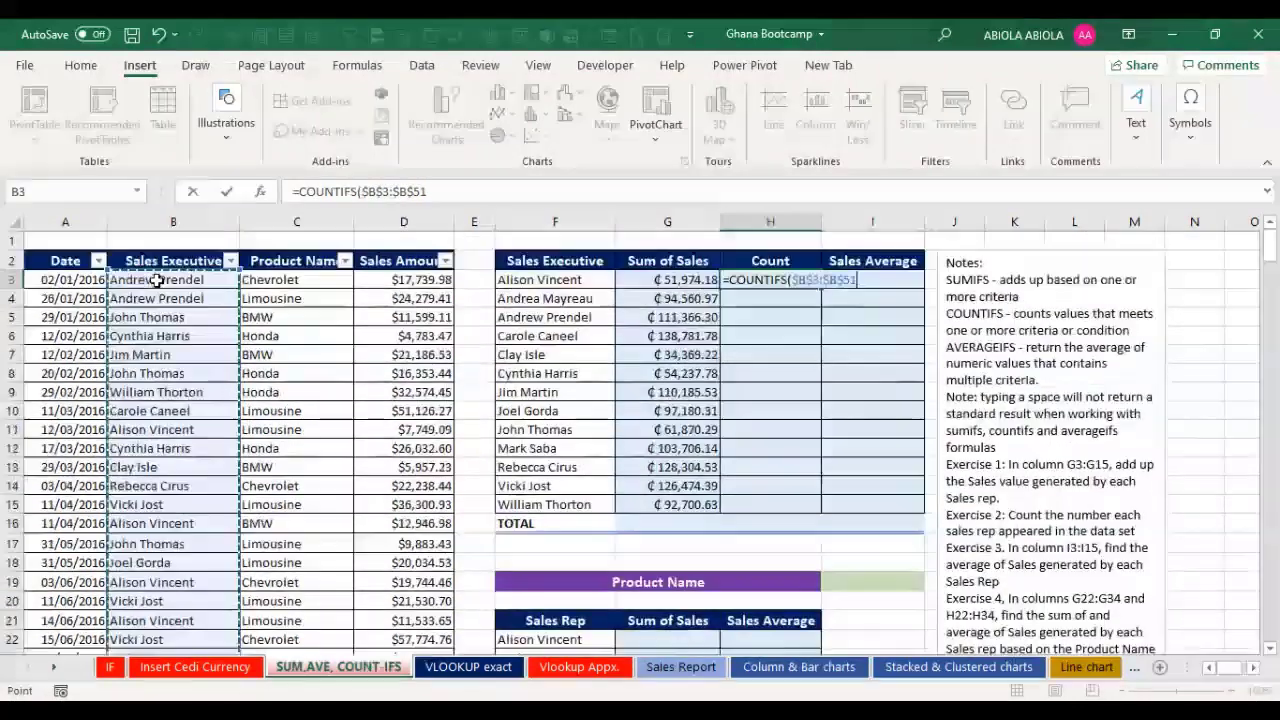
pyautogui.write(',')
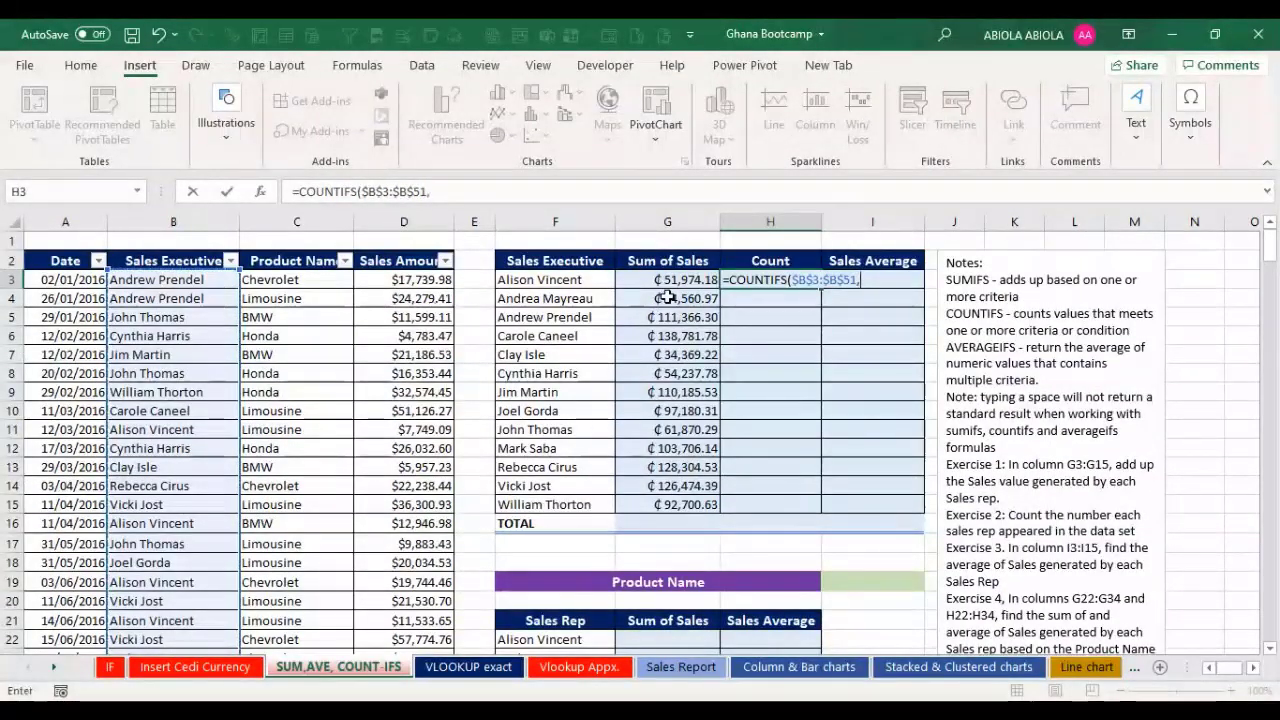
pyautogui.click(548, 284)
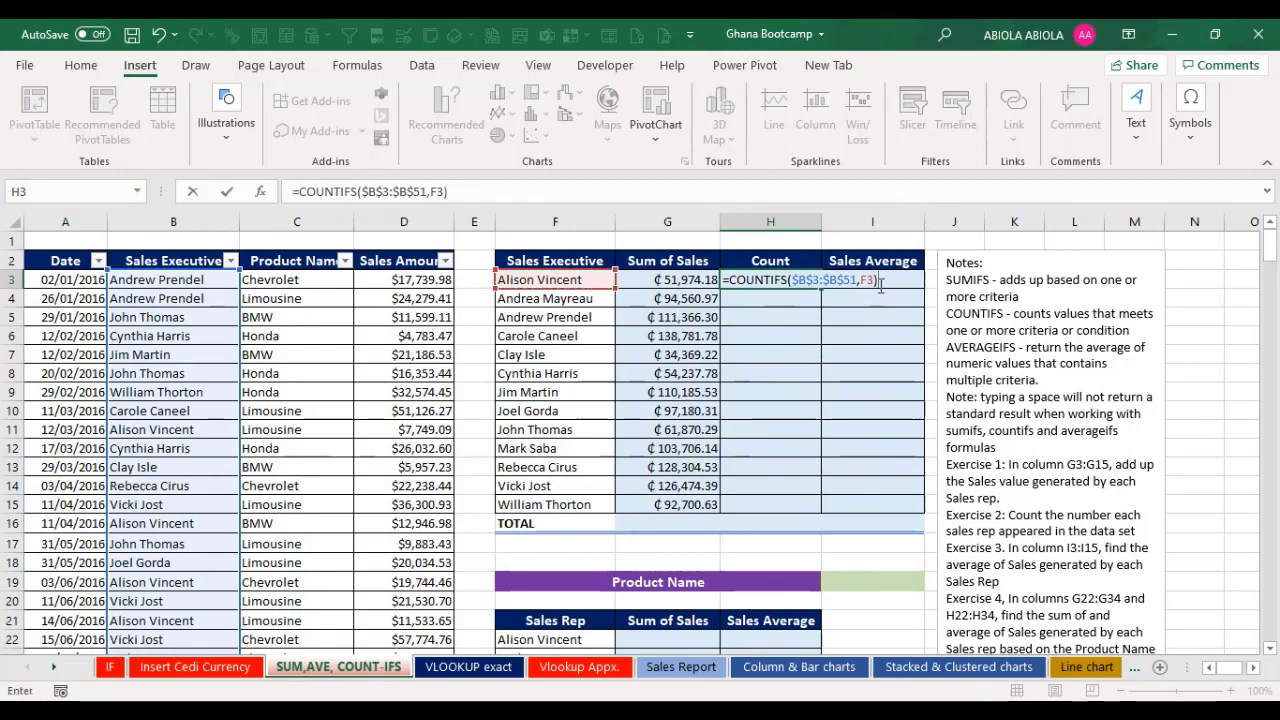
pyautogui.hotkey('ctrl', 'Return')
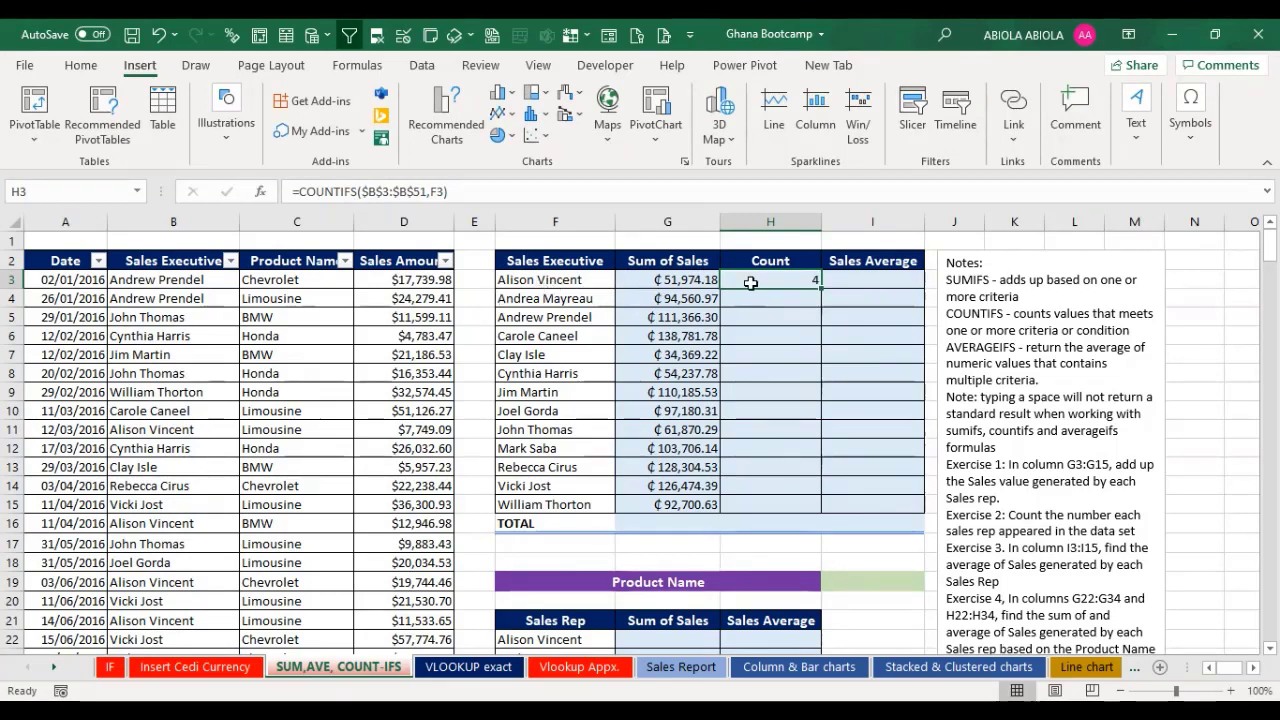
pyautogui.moveTo(821, 289); pyautogui.dragTo(788, 512)
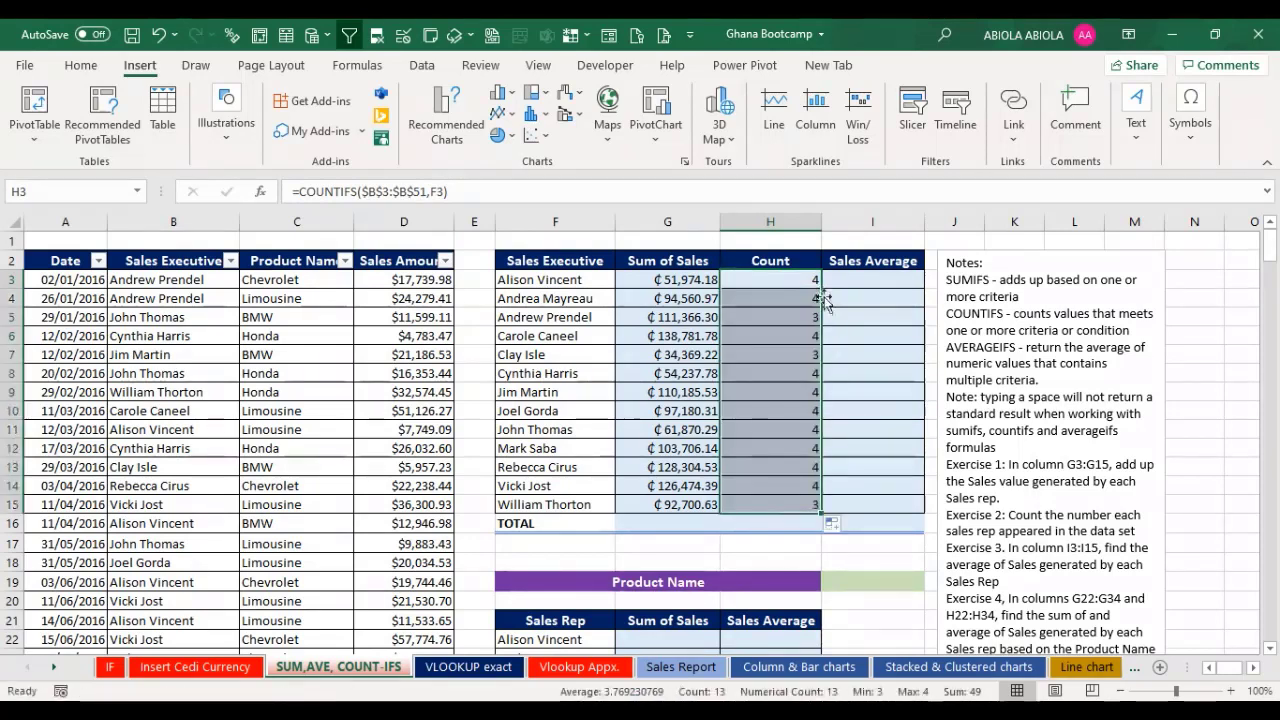
pyautogui.moveTo(801, 291); pyautogui.dragTo(792, 499)
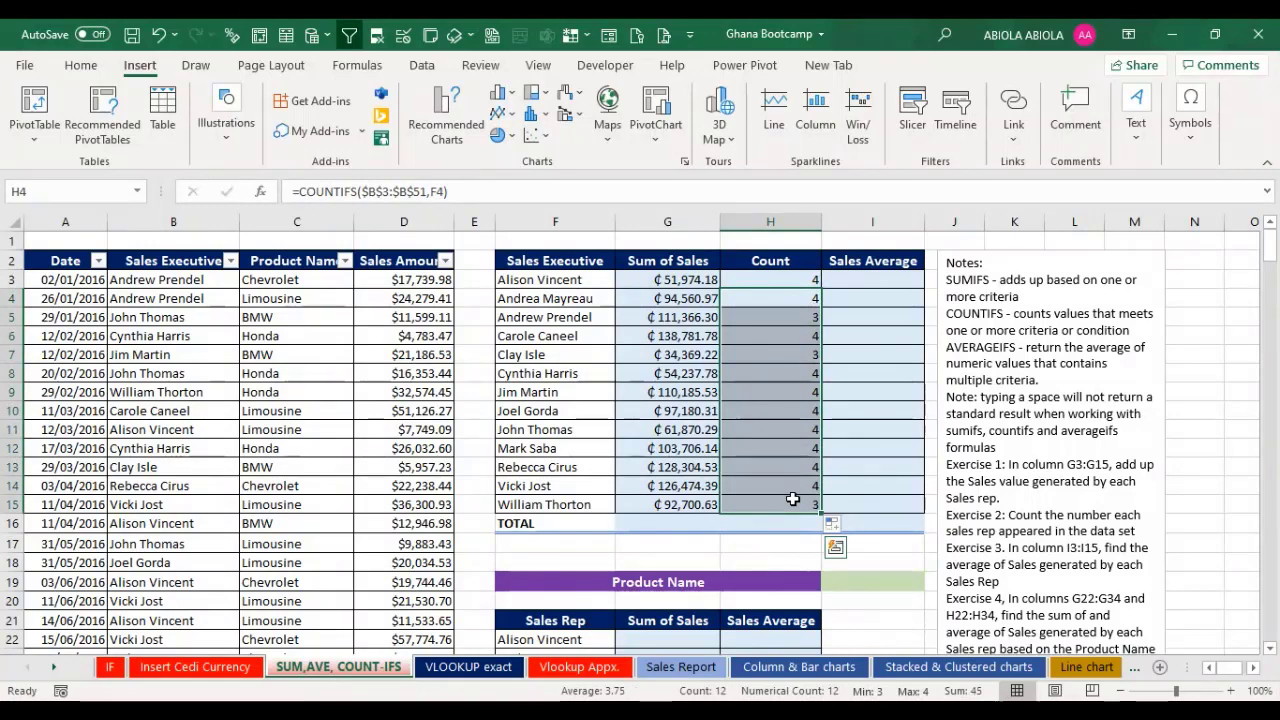
pyautogui.click(880, 284)
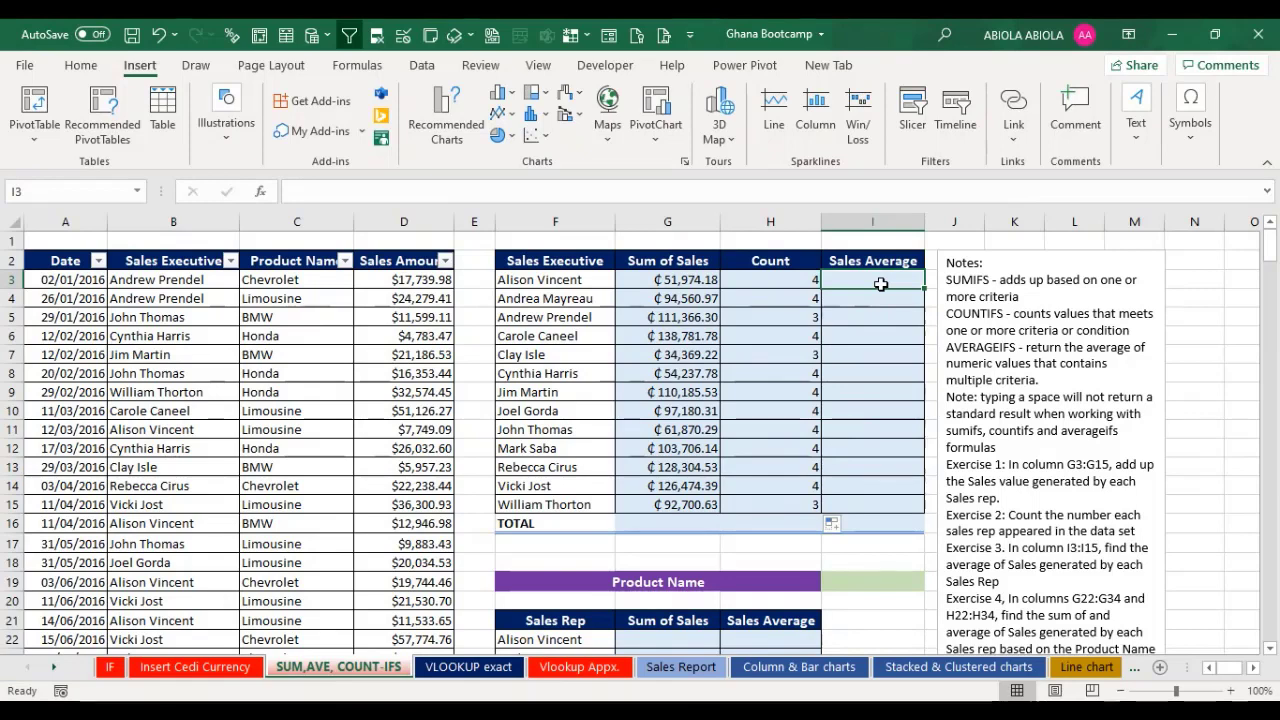
# Step: Start =AVERAGEIFS in I3 with the absolute average range $D$3:$D$51
pyautogui.write('=')
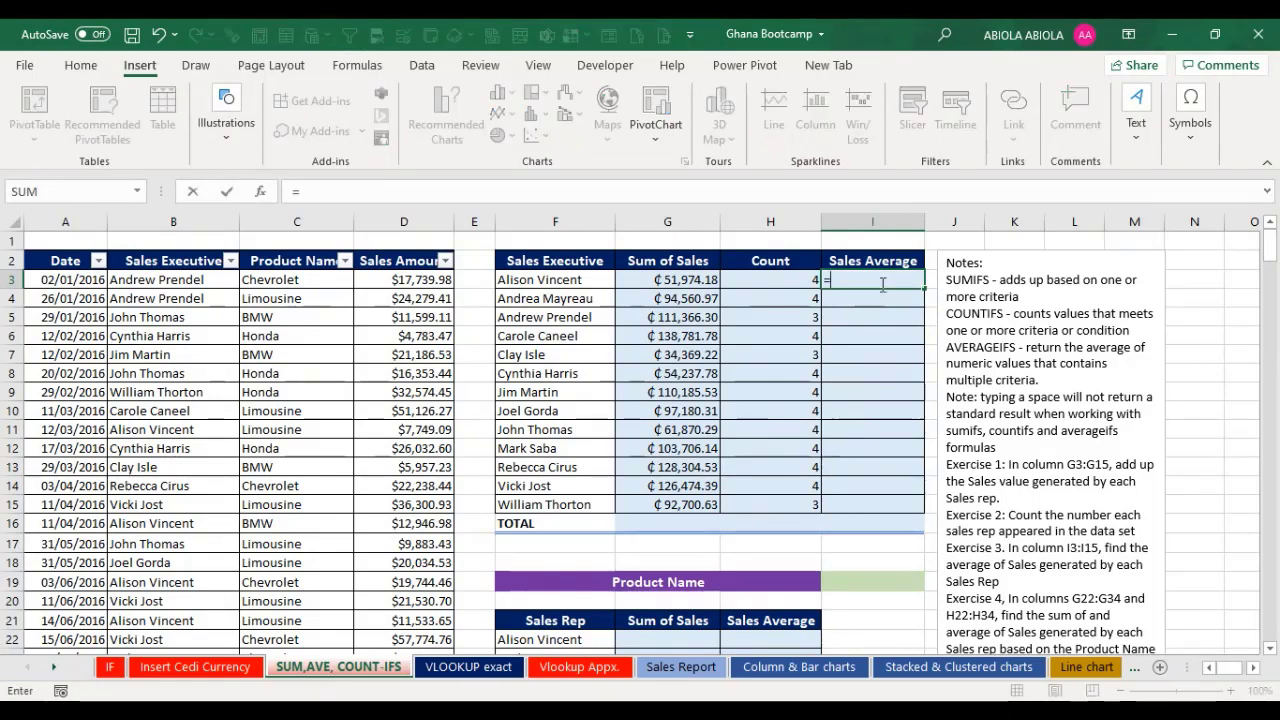
pyautogui.write('aver')
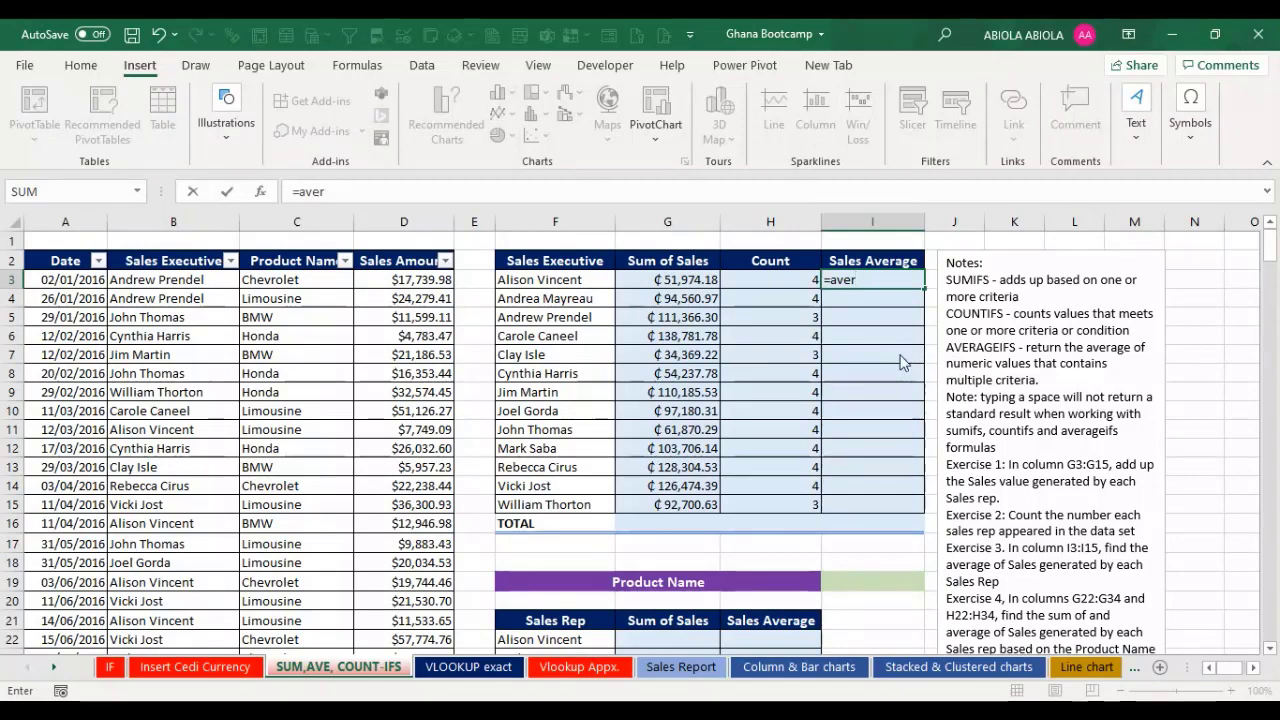
pyautogui.press('Tab')
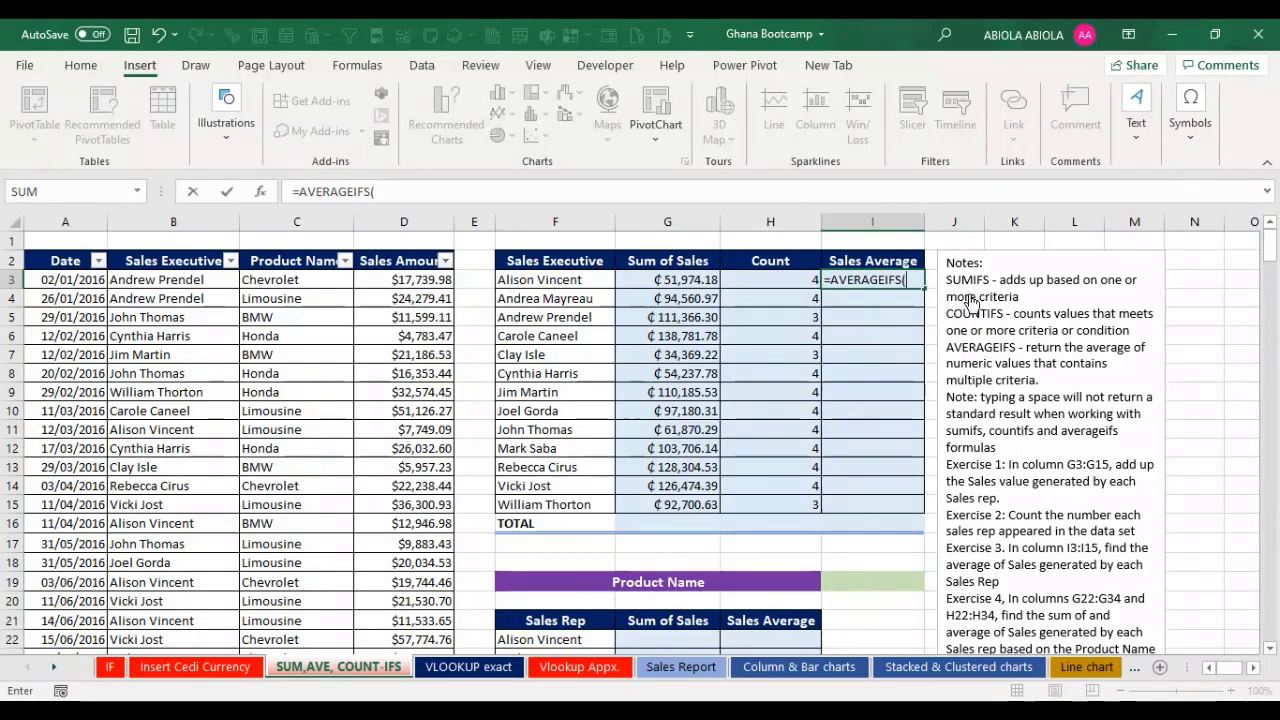
pyautogui.click(410, 283)
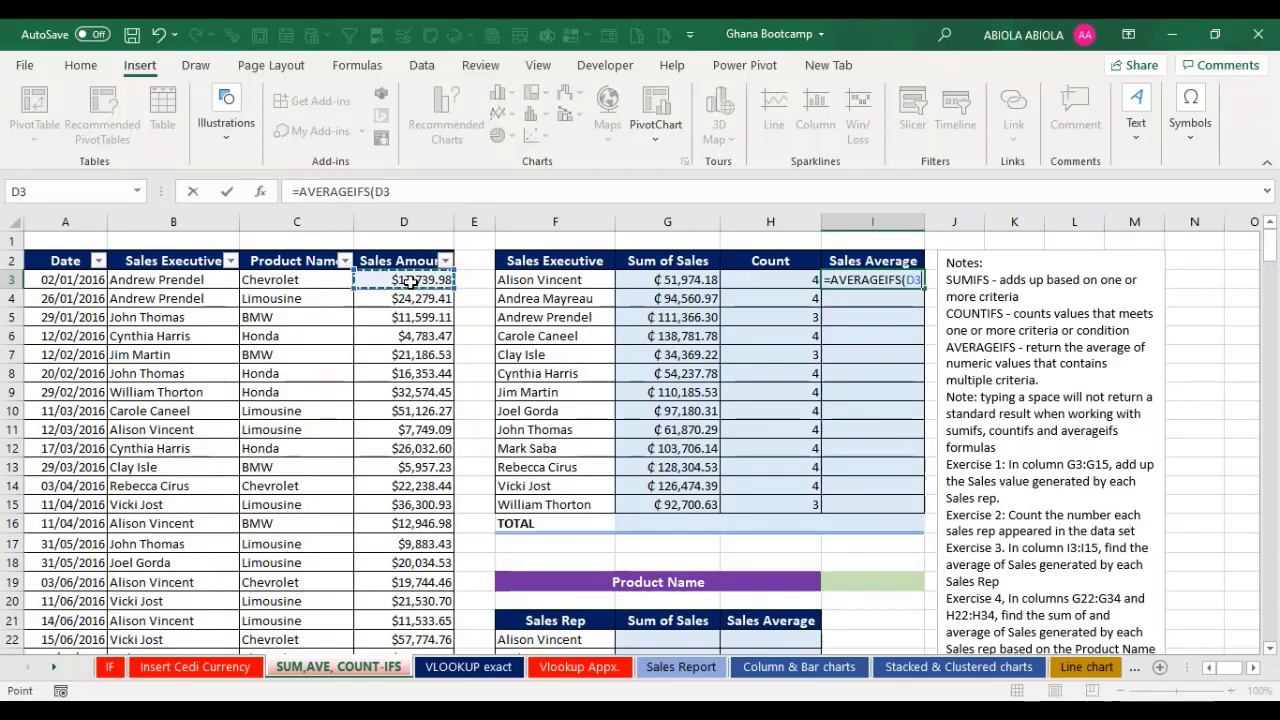
pyautogui.hotkey('ctrl', 'shift', 'Down')
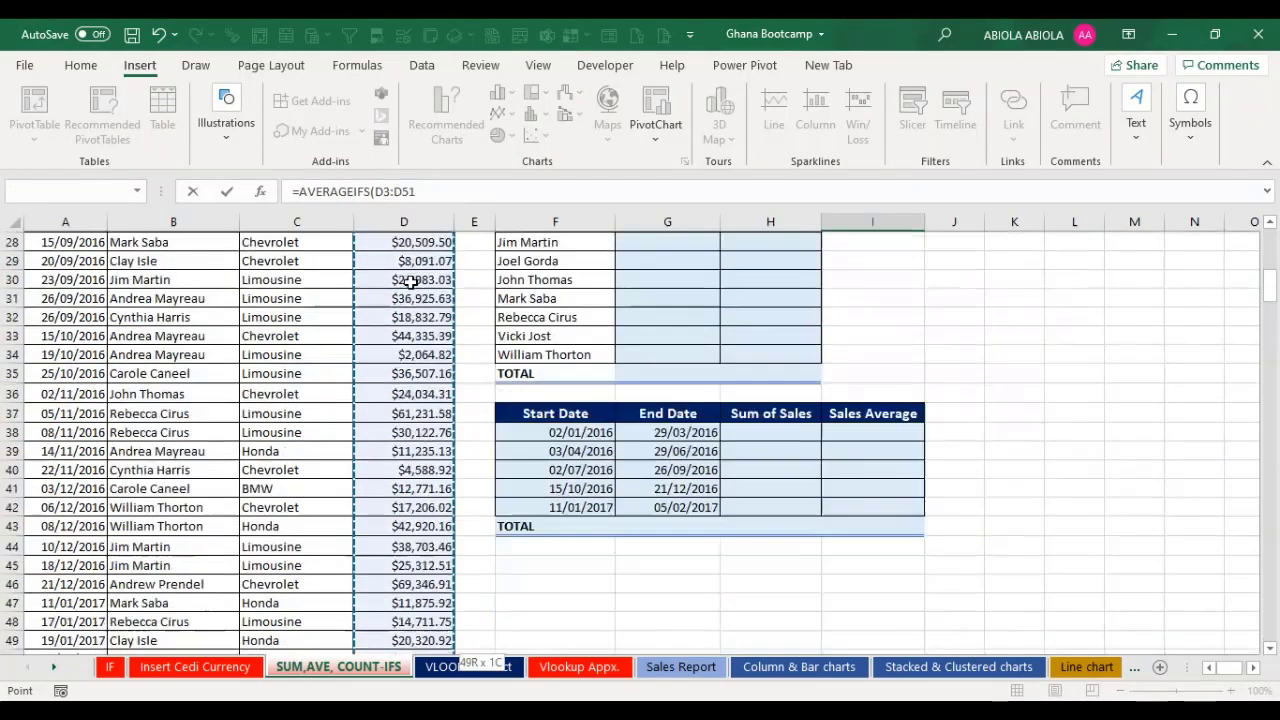
pyautogui.press('F4')
pyautogui.write(',')
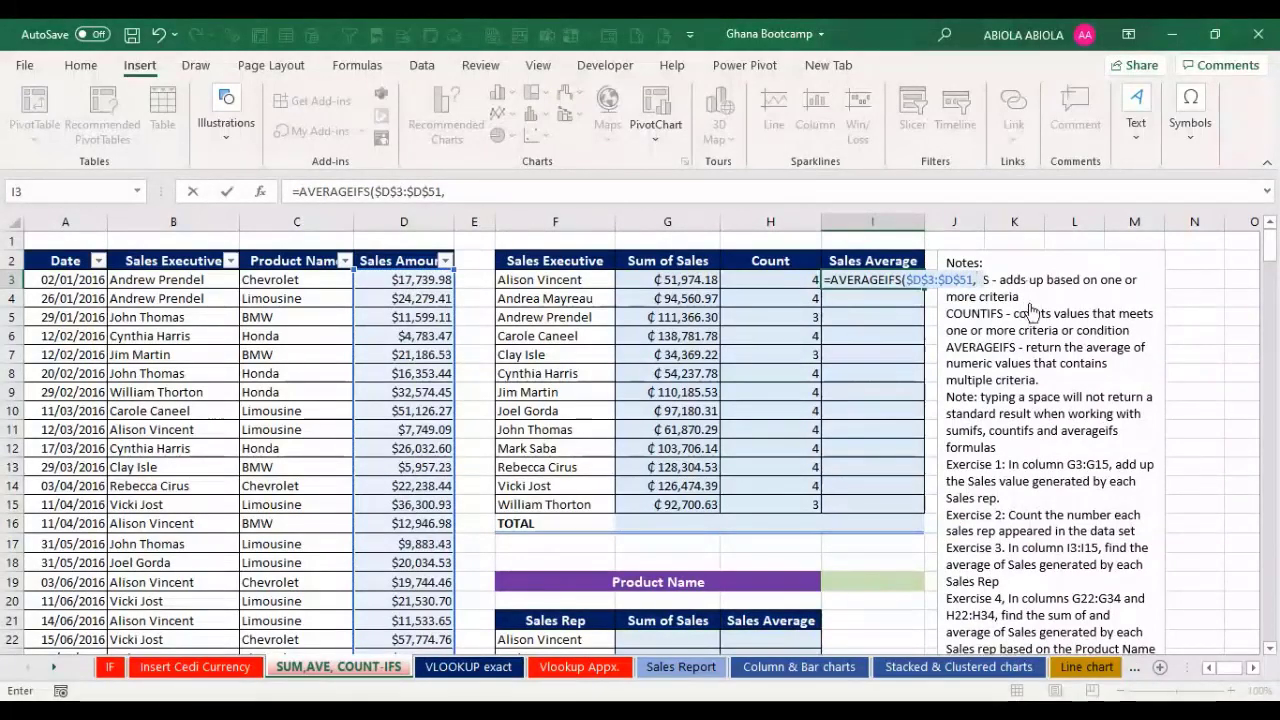
# Step: Add criteria range $B$3:$B$51 matching F3 and commit, giving ₵12,993.55
pyautogui.click(185, 281)
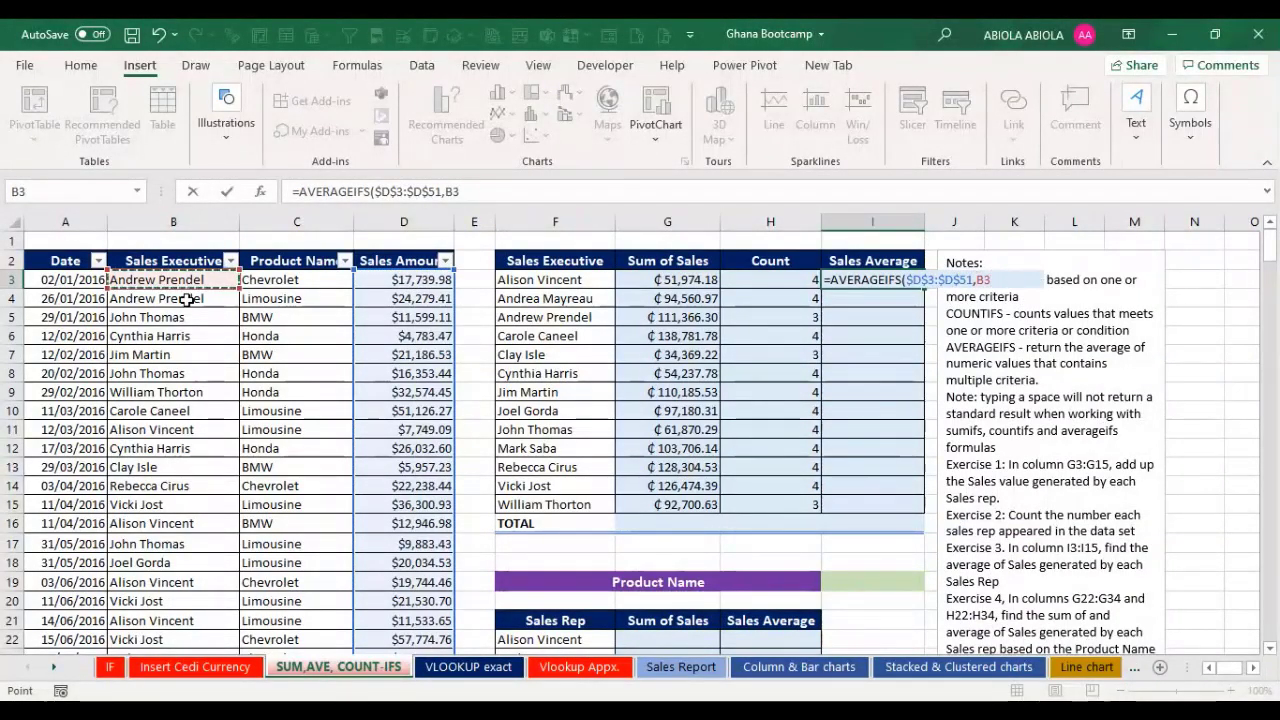
pyautogui.hotkey('ctrl', 'shift', 'Down')
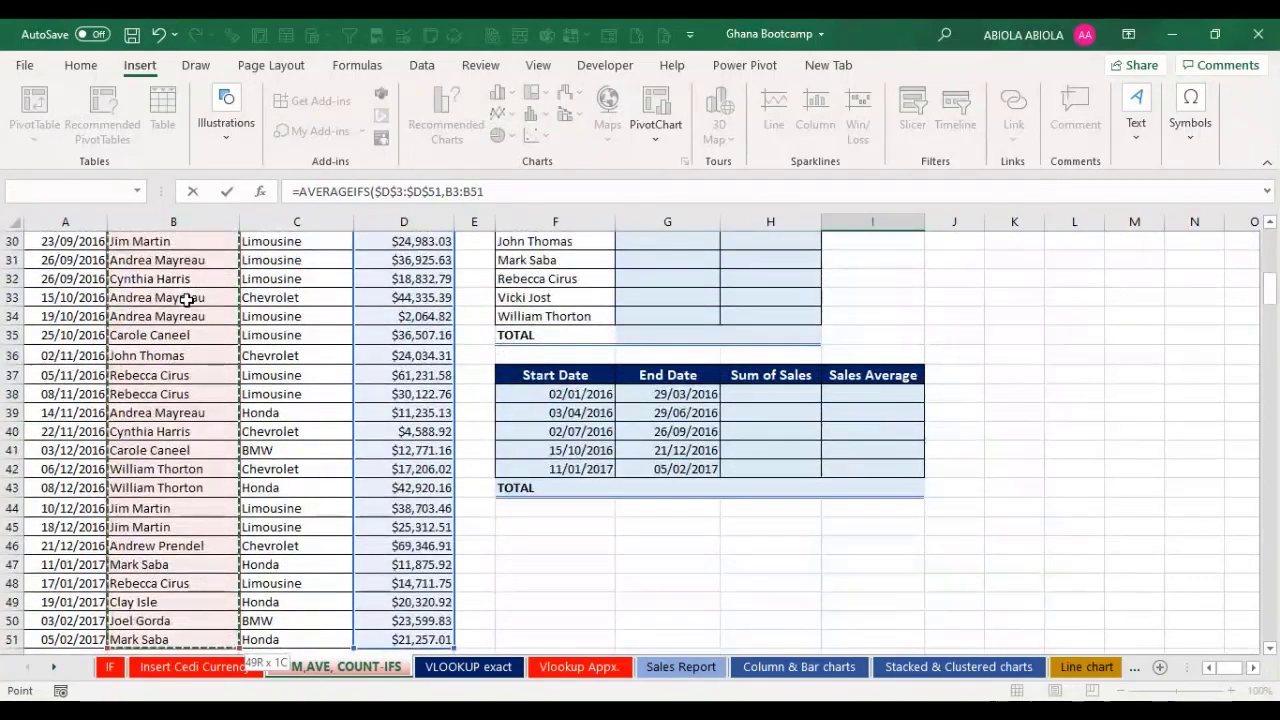
pyautogui.press('F4')
pyautogui.write(',')
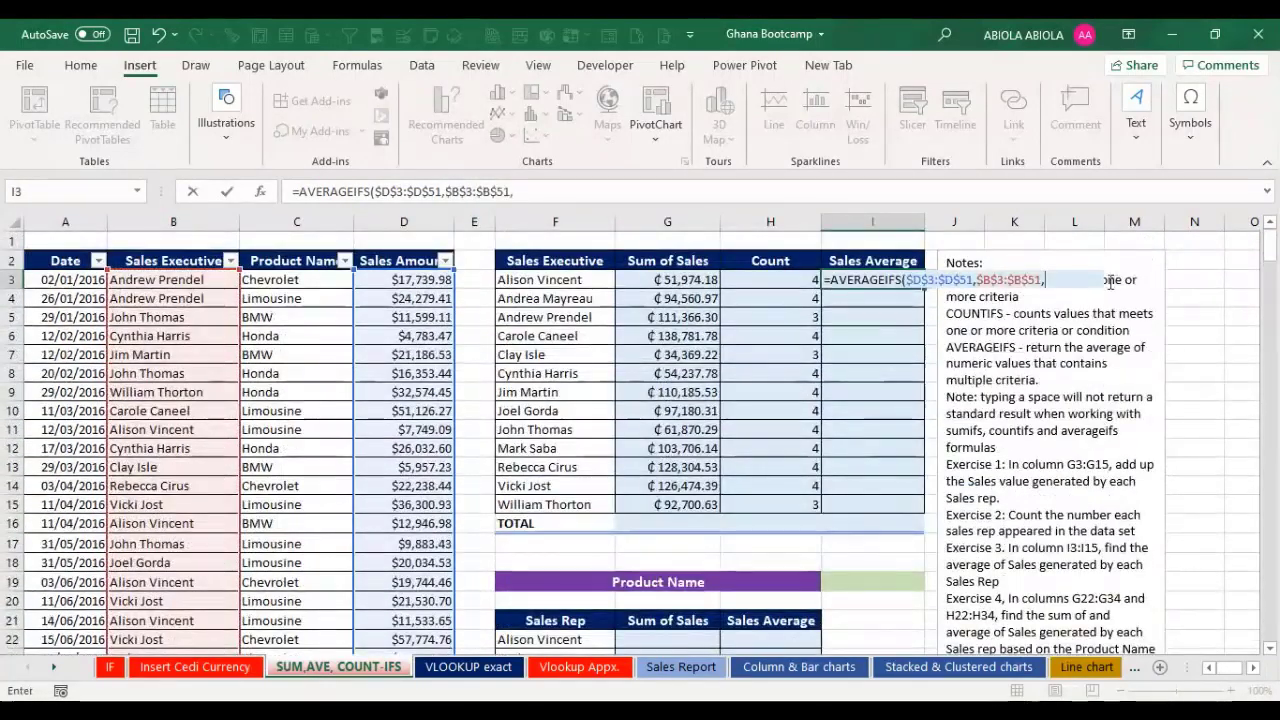
pyautogui.click(551, 278)
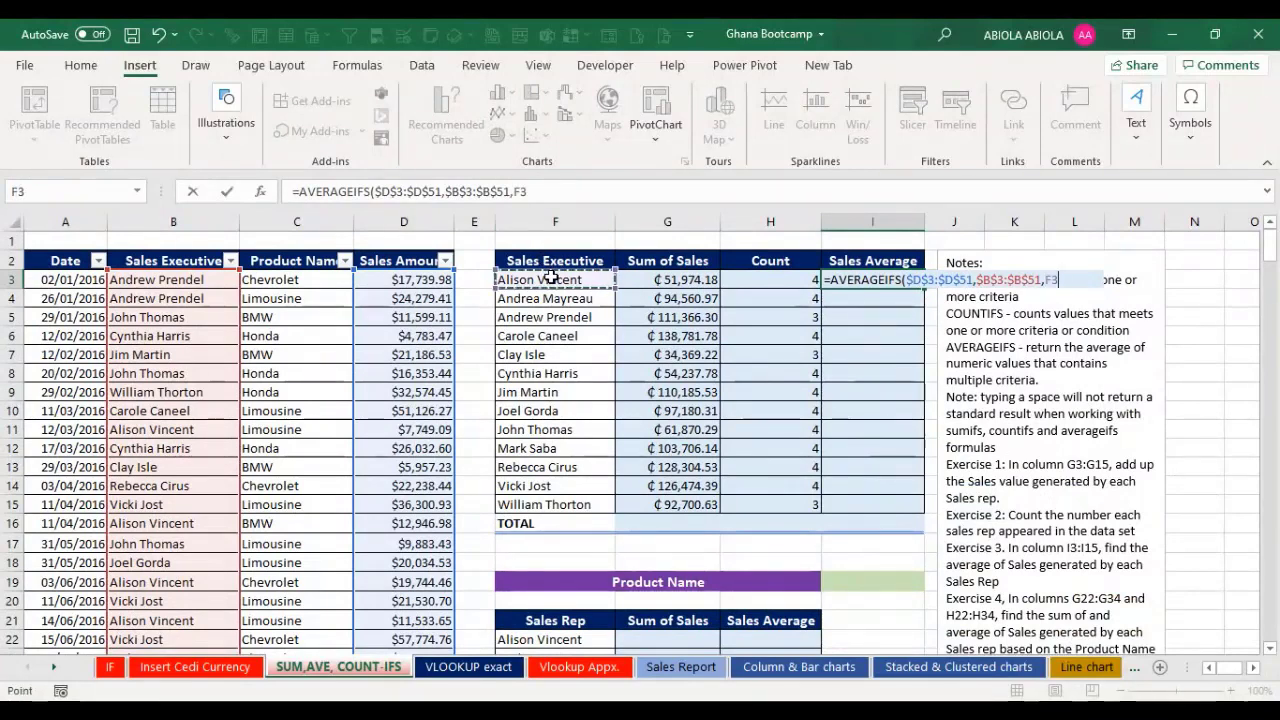
pyautogui.write(')')
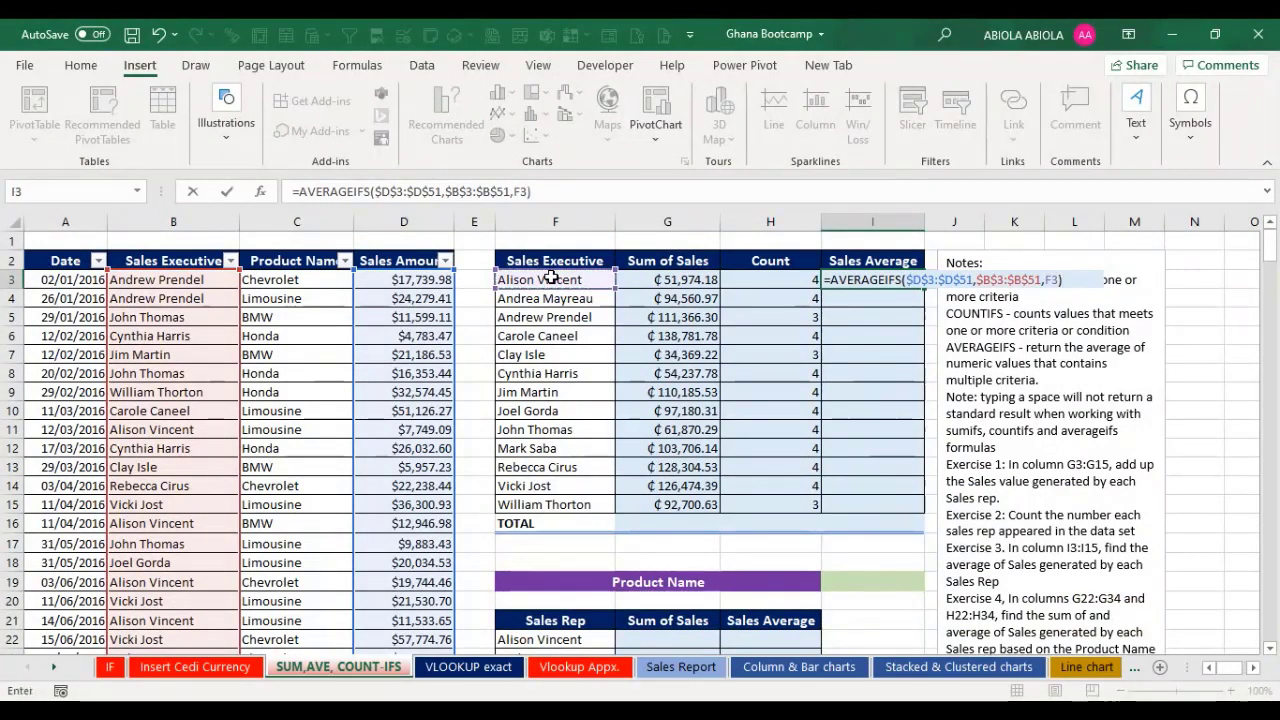
pyautogui.hotkey('ctrl', 'Return')
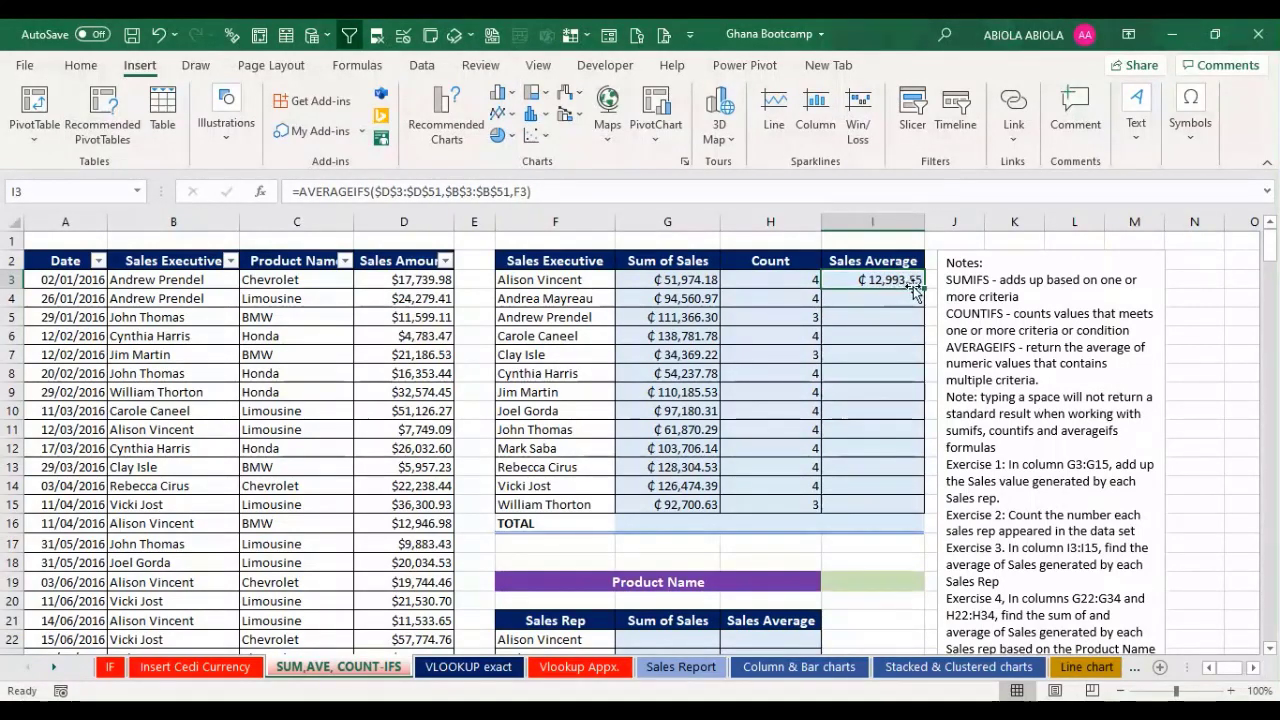
# Step: Copy the I3 average formula down to I15, giving averages from ₵11,456.41 to ₵37,122.10
pyautogui.moveTo(922, 286); pyautogui.dragTo(912, 516)
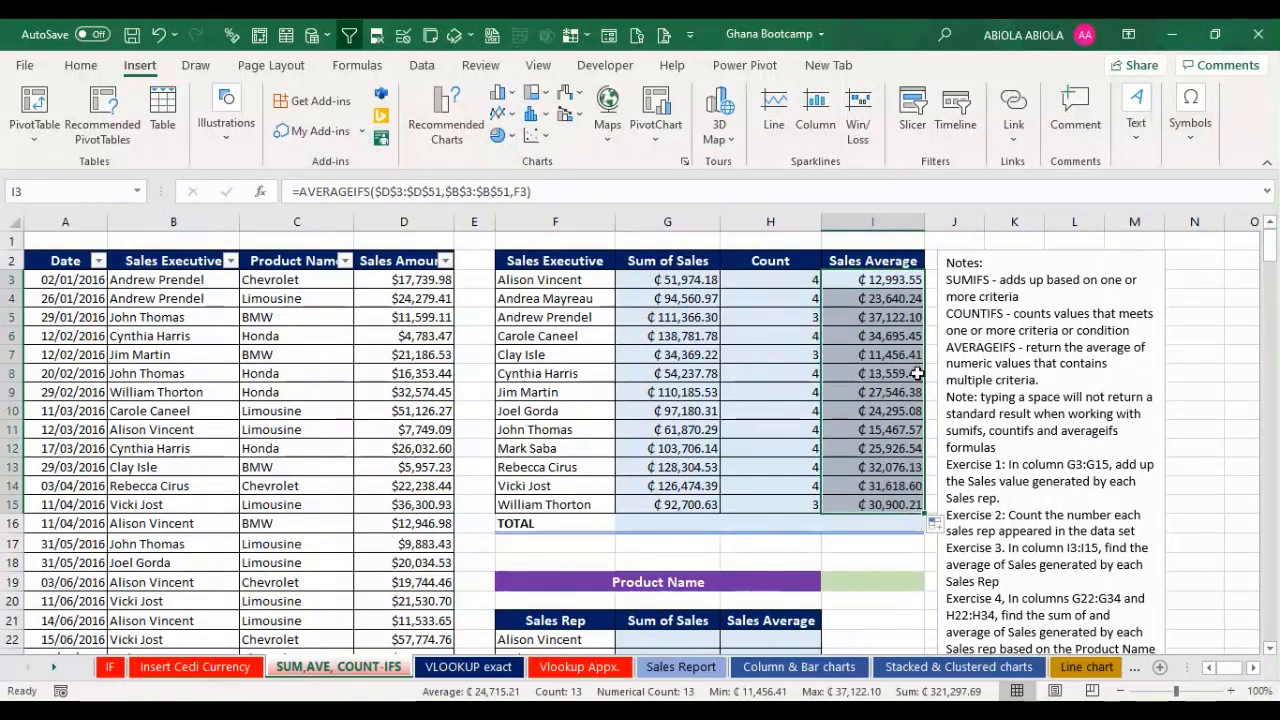
pyautogui.moveTo(893, 290); pyautogui.dragTo(898, 500)
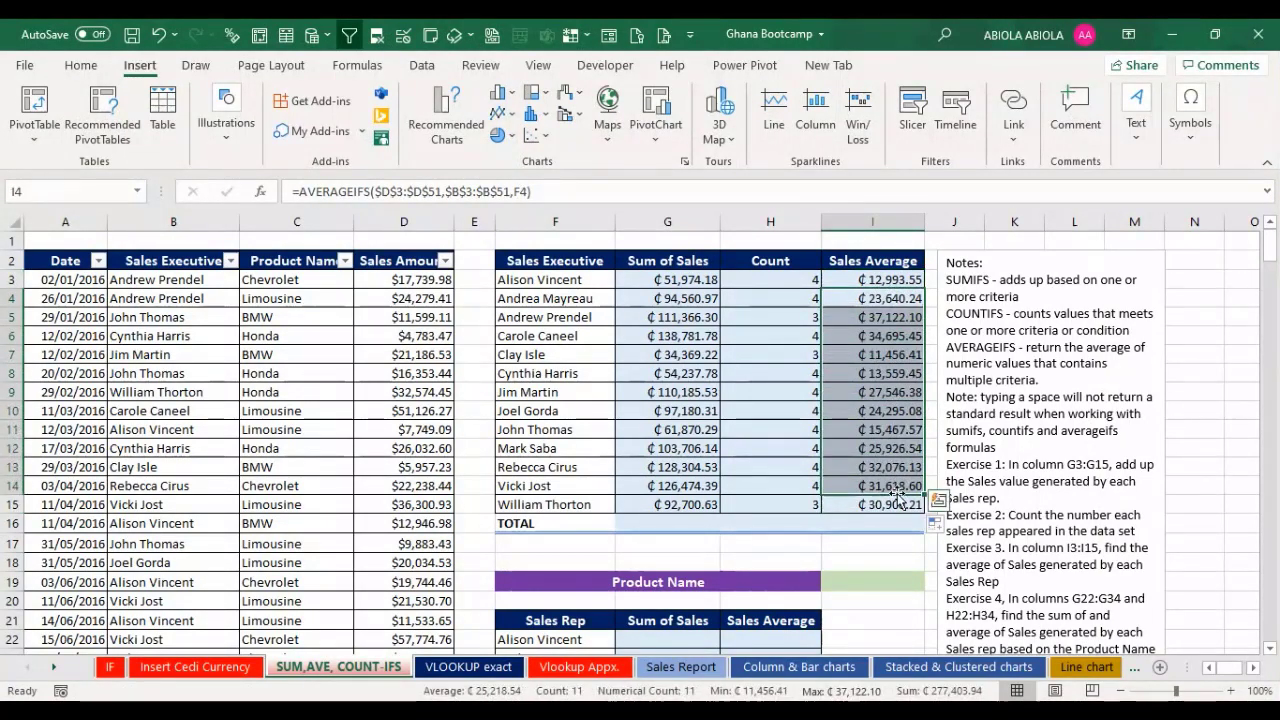
pyautogui.moveTo(632, 523); pyautogui.dragTo(847, 521)
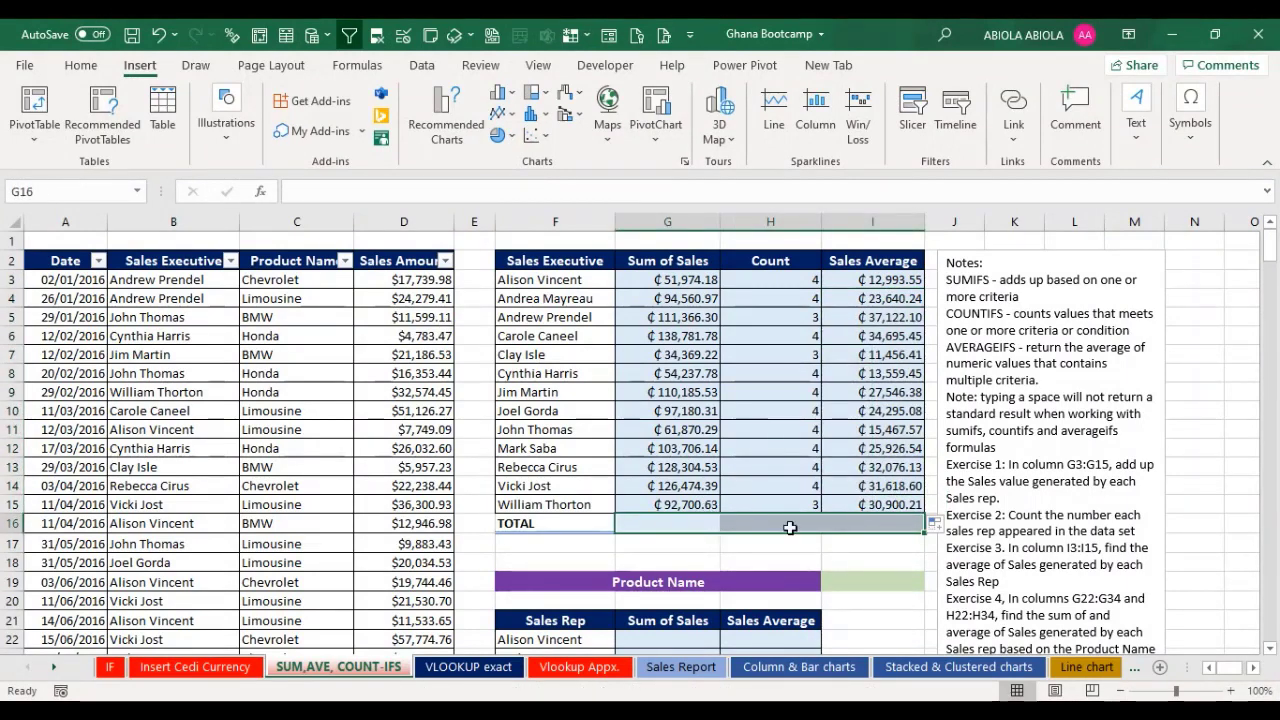
# Step: AutoSum the TOTAL row cells G16:I16 with Alt+=
pyautogui.click(665, 526)
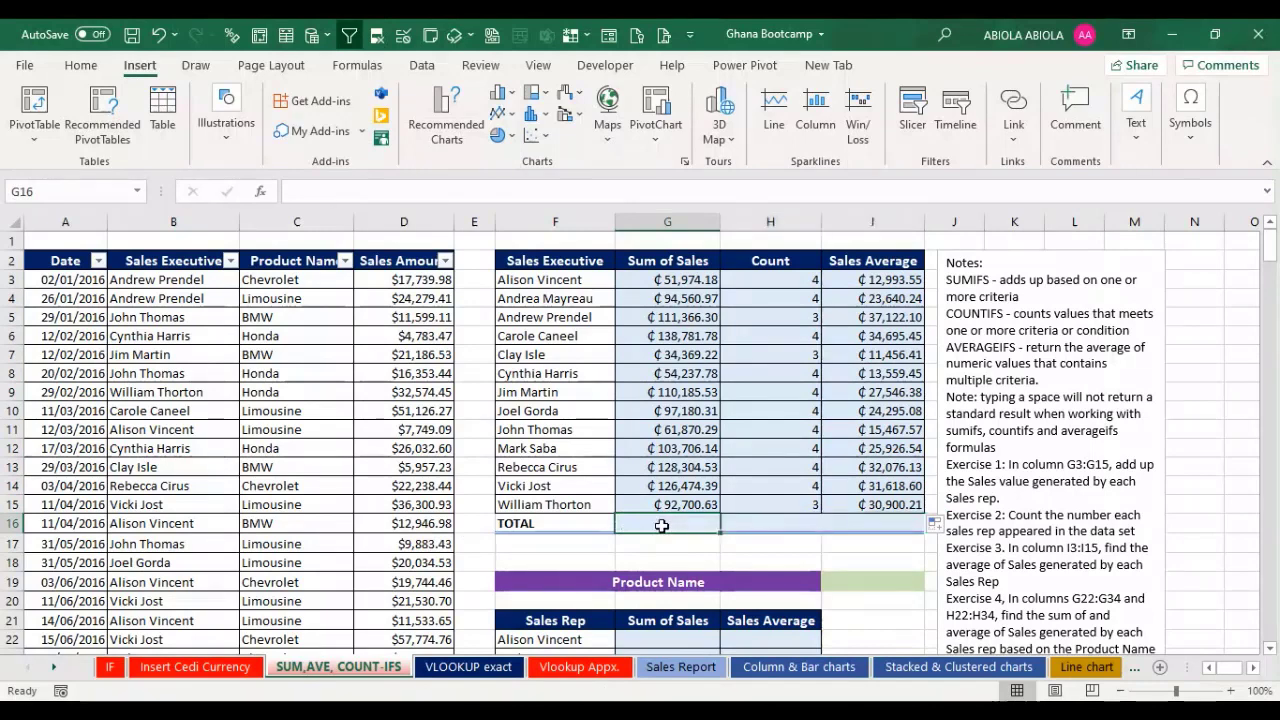
pyautogui.doubleClick(662, 525)
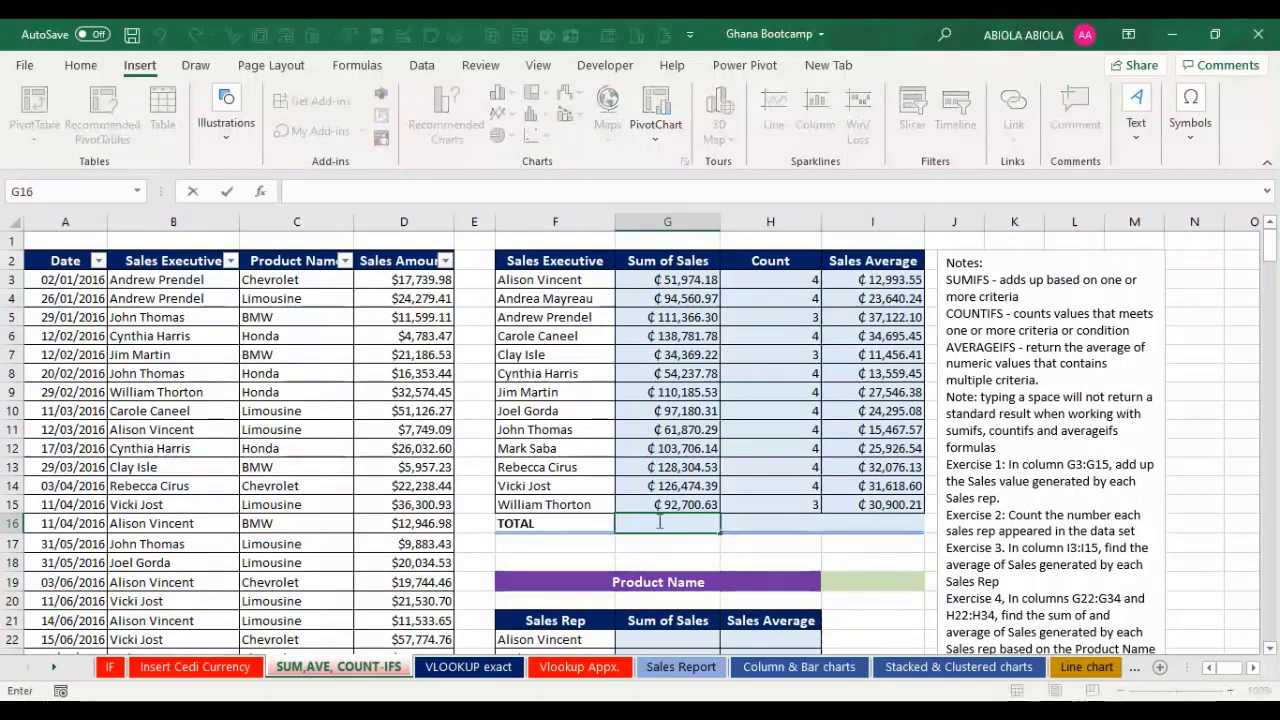
pyautogui.press('Escape')
pyautogui.moveTo(660, 522); pyautogui.dragTo(888, 524)
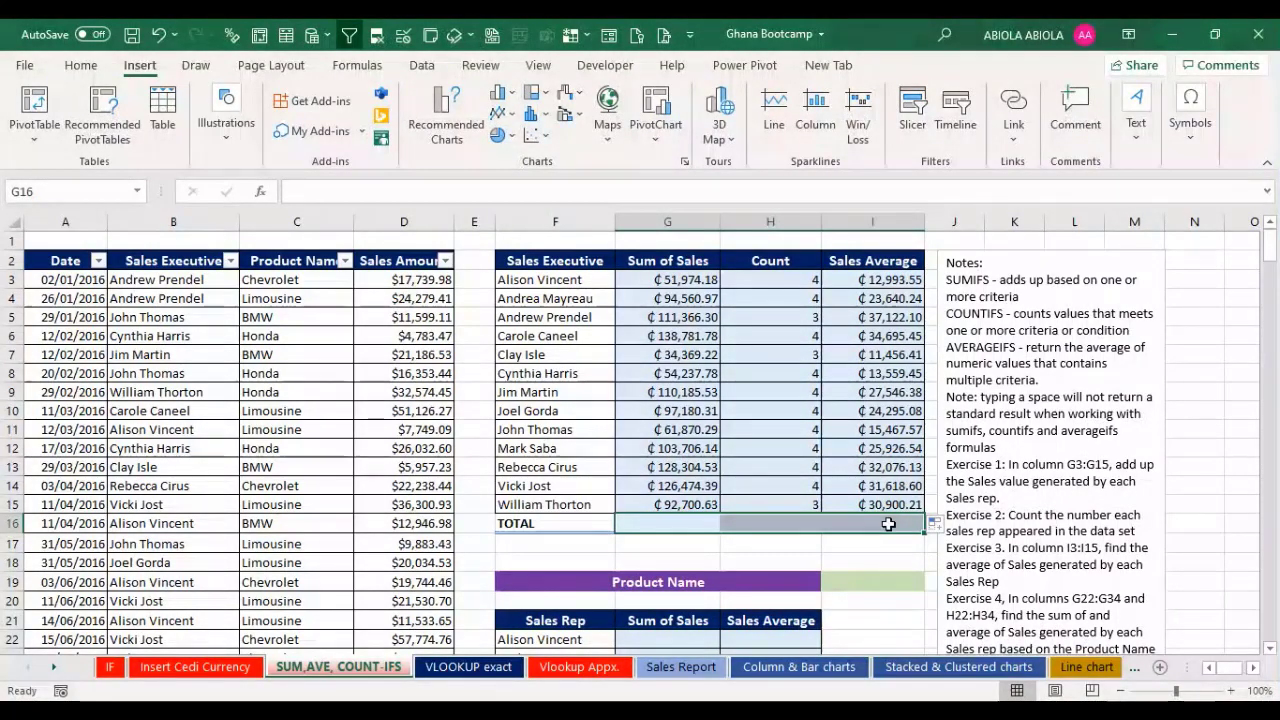
pyautogui.hotkey('alt', '=')
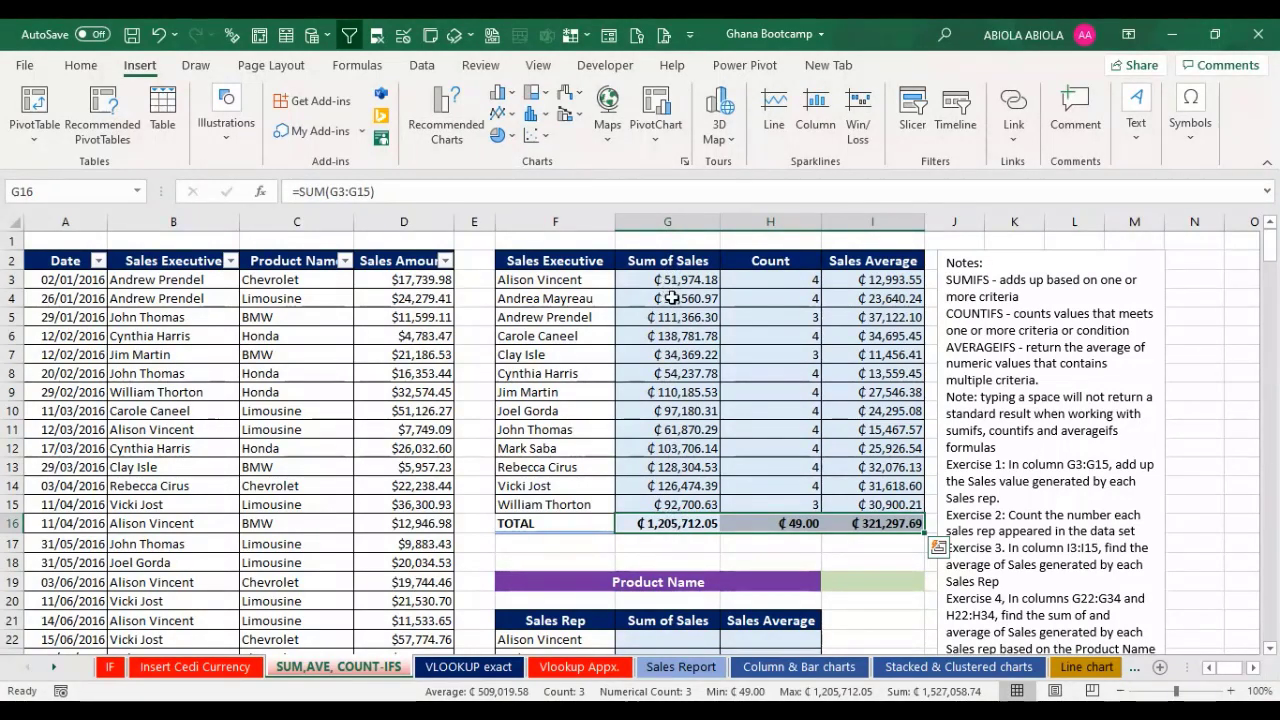
# Step: Check the Sum, Count and Average total formulas, then move to the VLOOKUP exact sheet
pyautogui.click(651, 524)
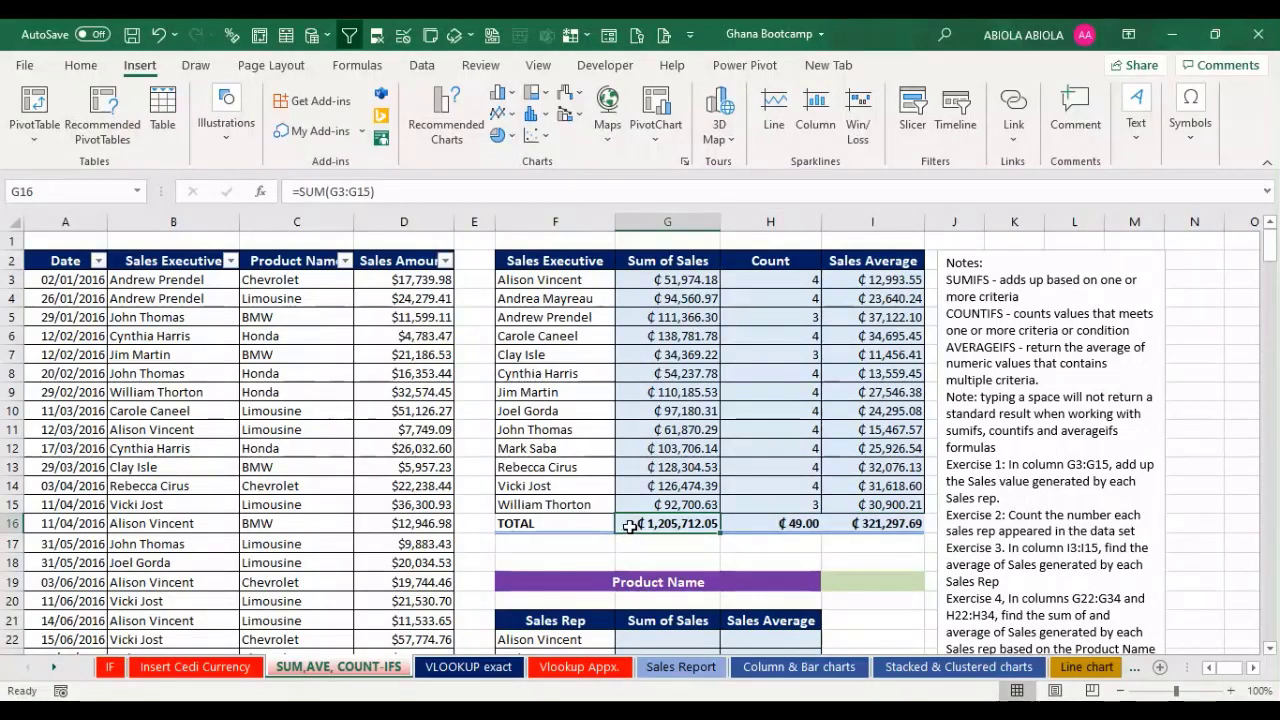
pyautogui.click(801, 521)
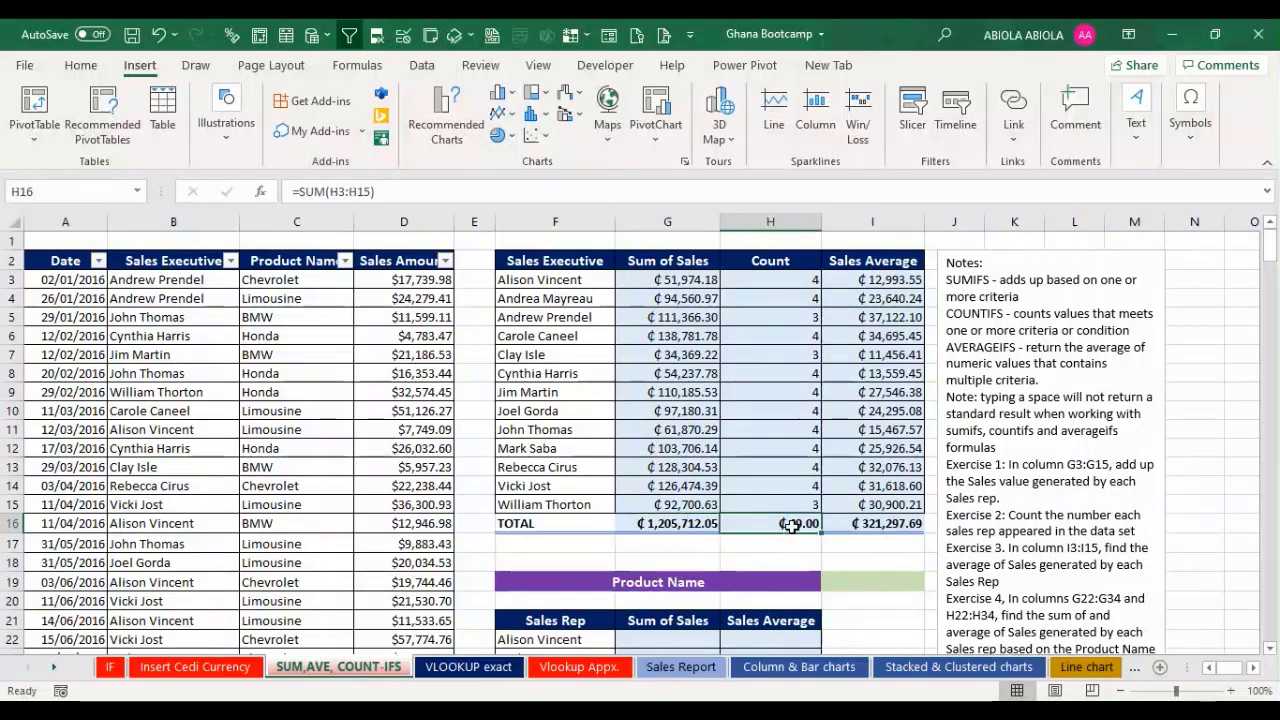
pyautogui.click(868, 525)
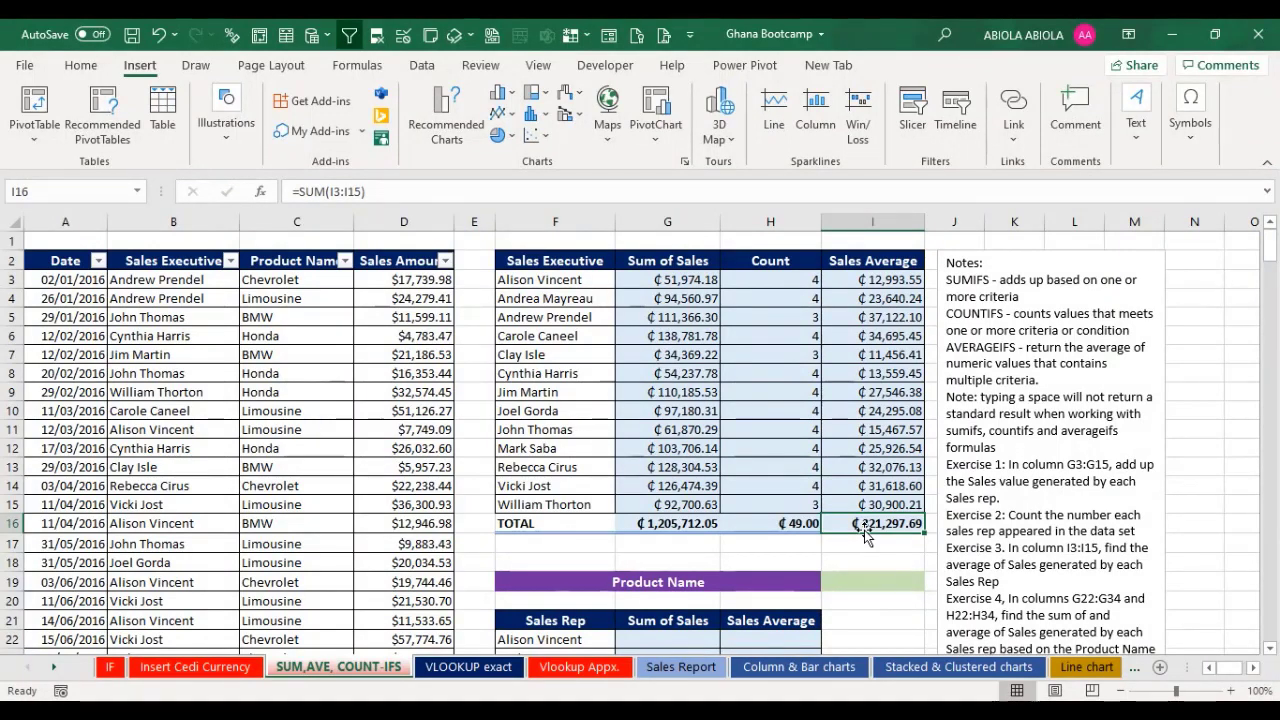
pyautogui.click(468, 667)
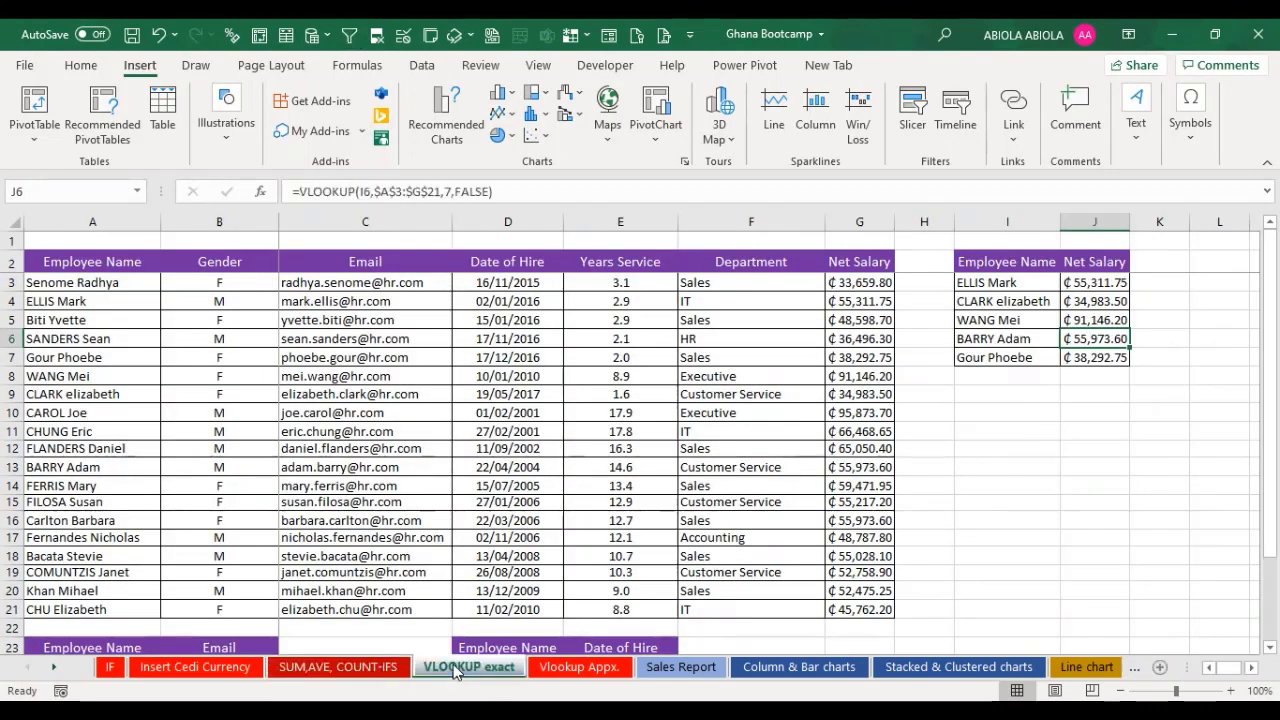
# Step: Review the employee table A2:G21 and its Name, Gender, Email, Date of Hire and Years Service columns
pyautogui.click(396, 465)
pyautogui.press('Left')
pyautogui.press('Left')
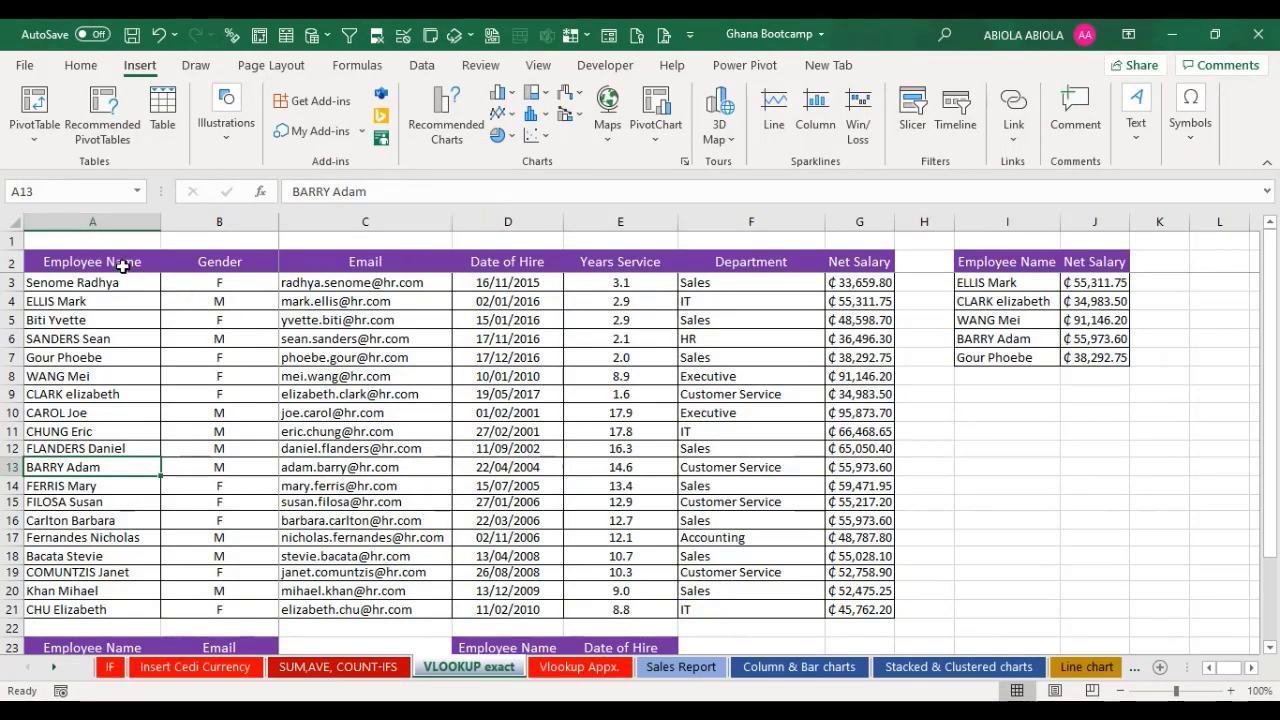
pyautogui.moveTo(122, 265); pyautogui.dragTo(857, 606)
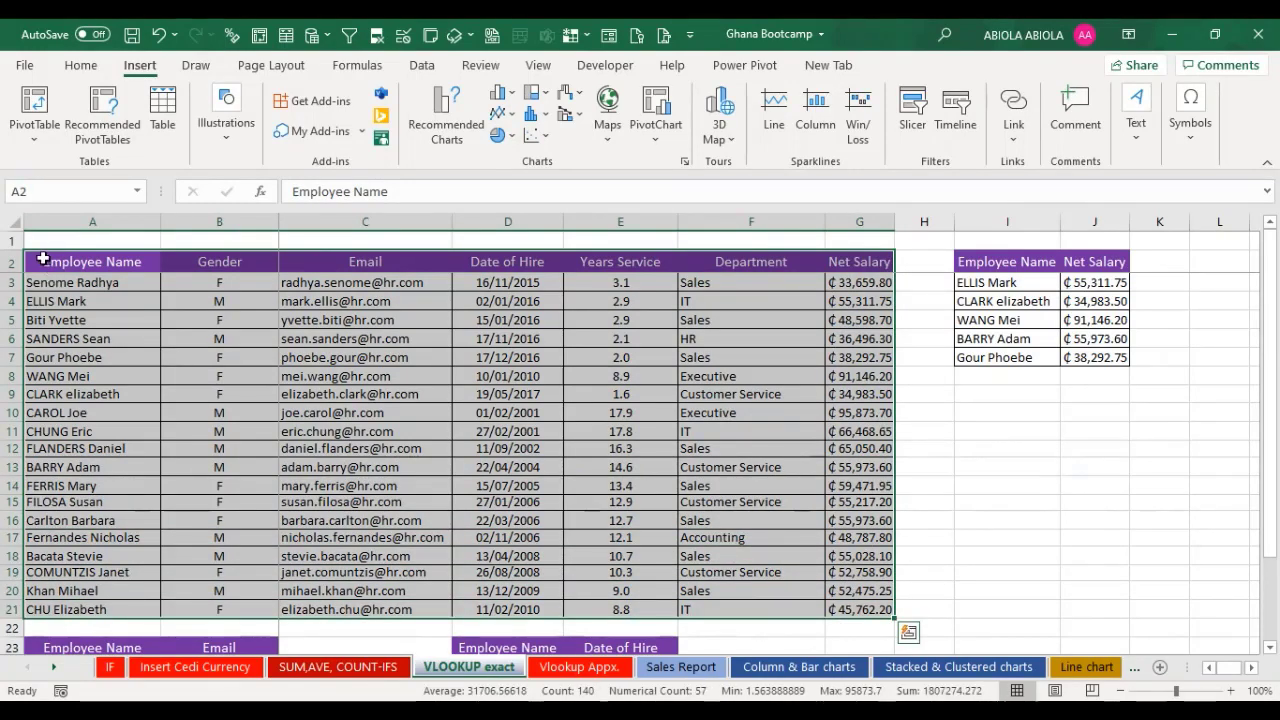
pyautogui.moveTo(45, 262); pyautogui.dragTo(75, 448)
pyautogui.moveTo(233, 251); pyautogui.dragTo(225, 435)
pyautogui.moveTo(388, 261); pyautogui.dragTo(384, 431)
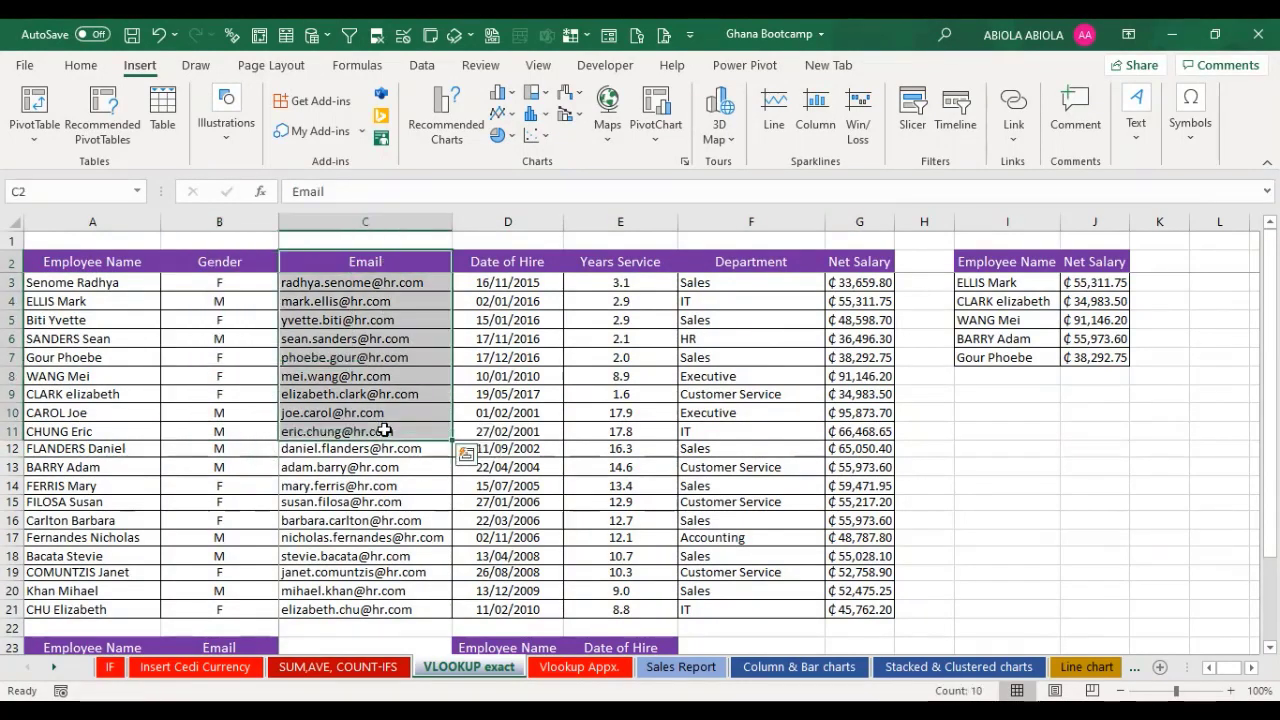
pyautogui.moveTo(530, 261); pyautogui.dragTo(557, 383)
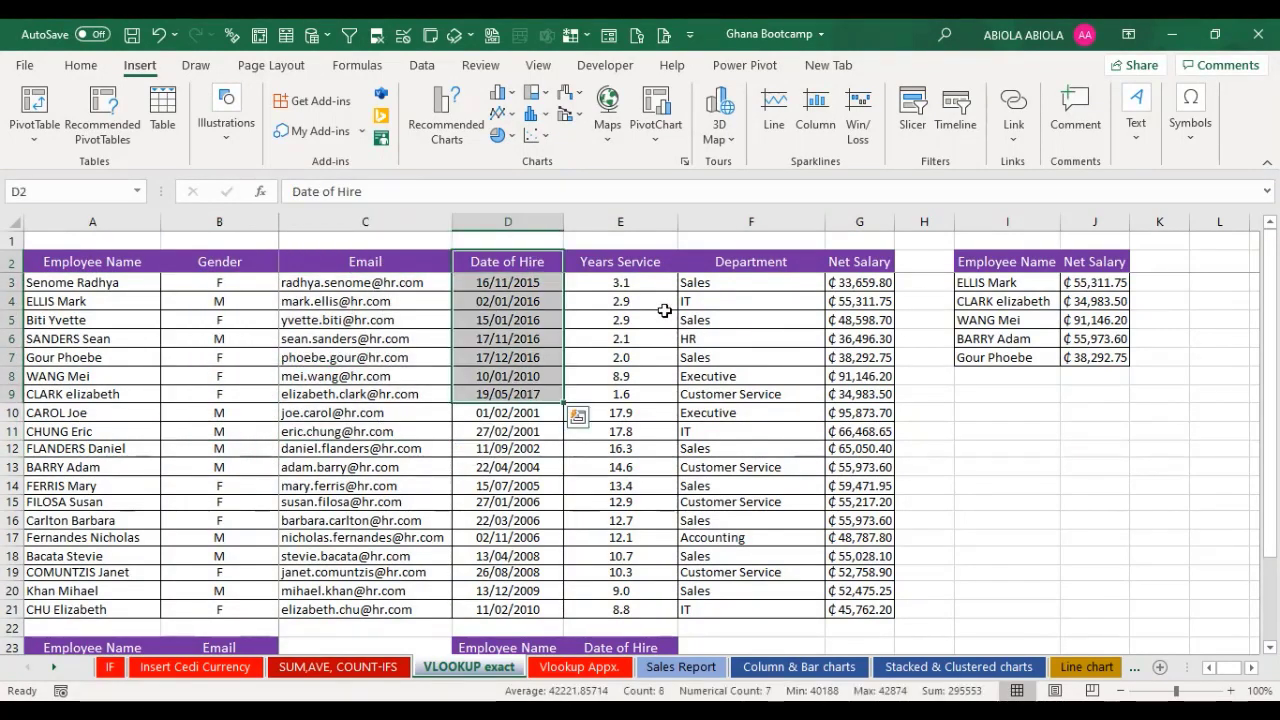
pyautogui.moveTo(634, 261); pyautogui.dragTo(644, 396)
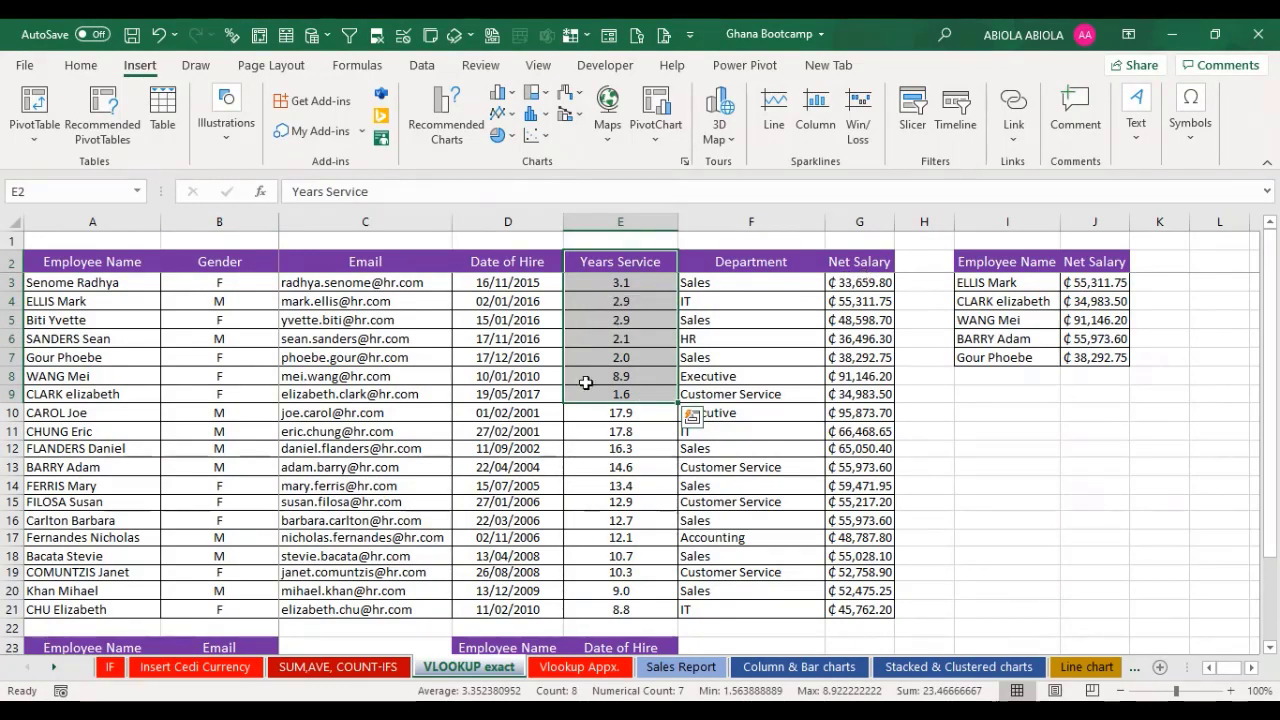
# Step: Move down the Email column past the staff table to reveal the lookup block
pyautogui.press('Left')
pyautogui.press('Left')
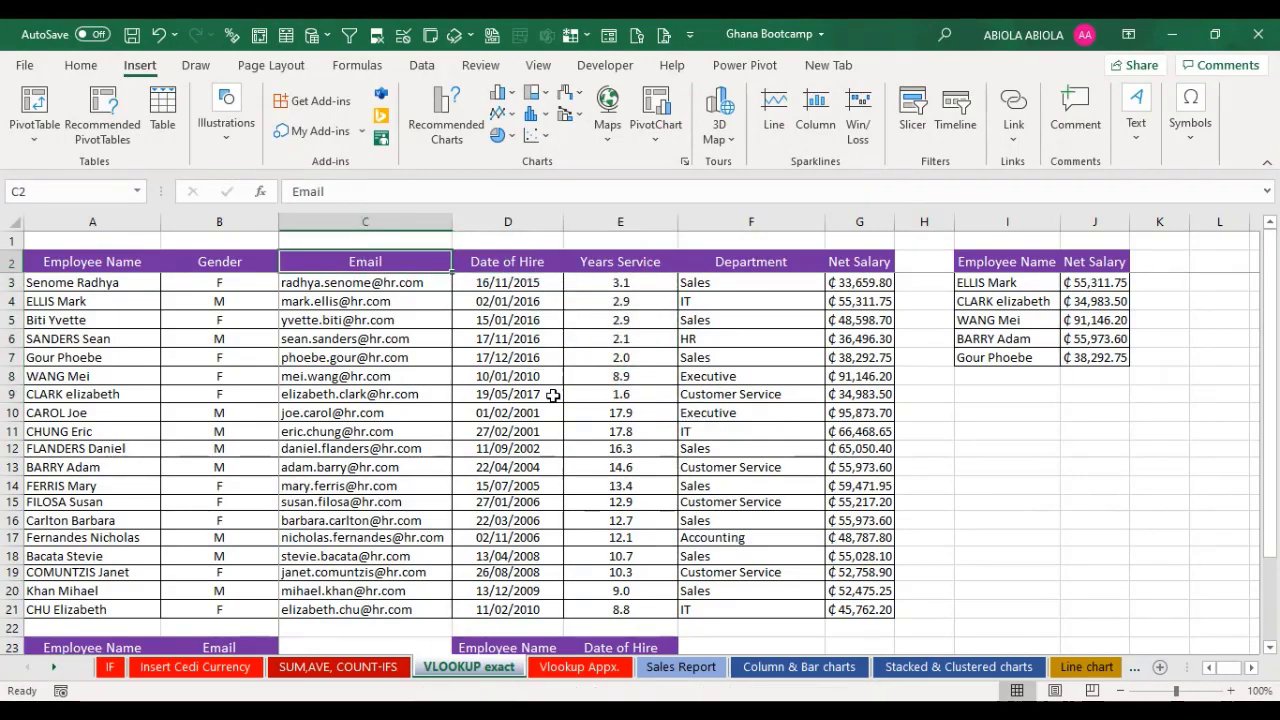
pyautogui.hotkey('ctrl', 'Down')
pyautogui.press('Down')
pyautogui.press('Down')
pyautogui.press('Down')
pyautogui.press('Down')
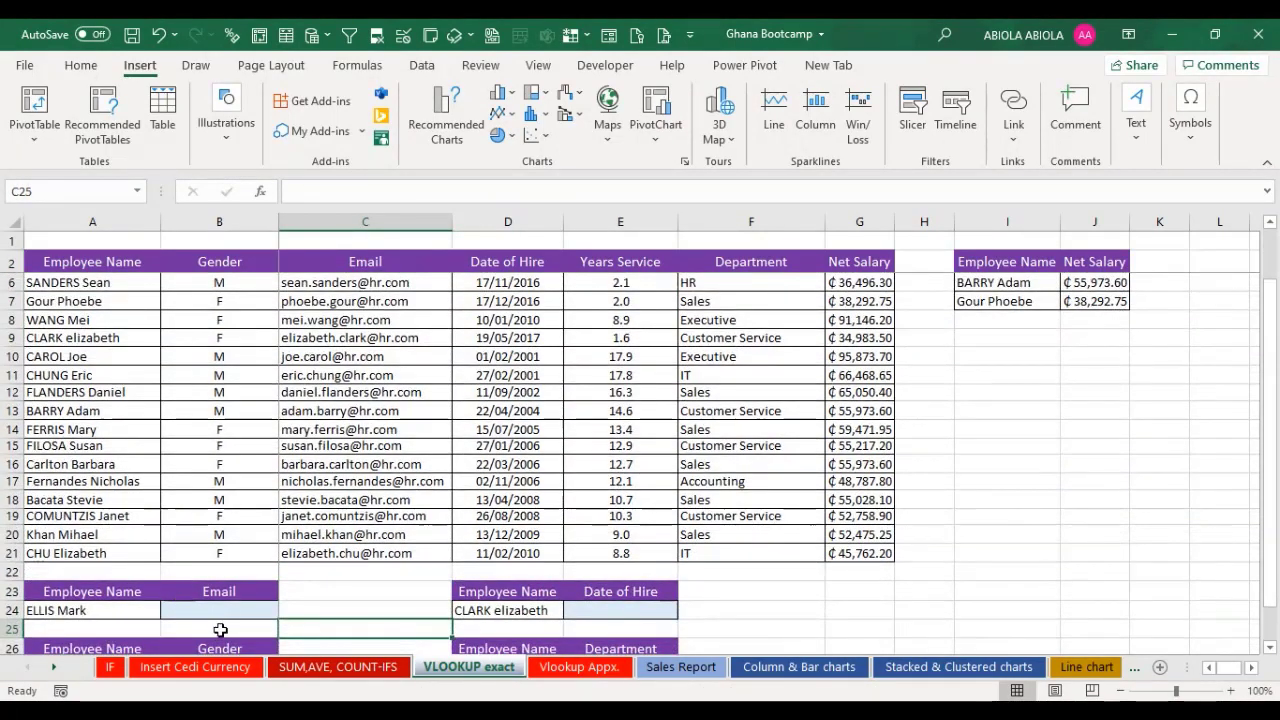
pyautogui.click(177, 614)
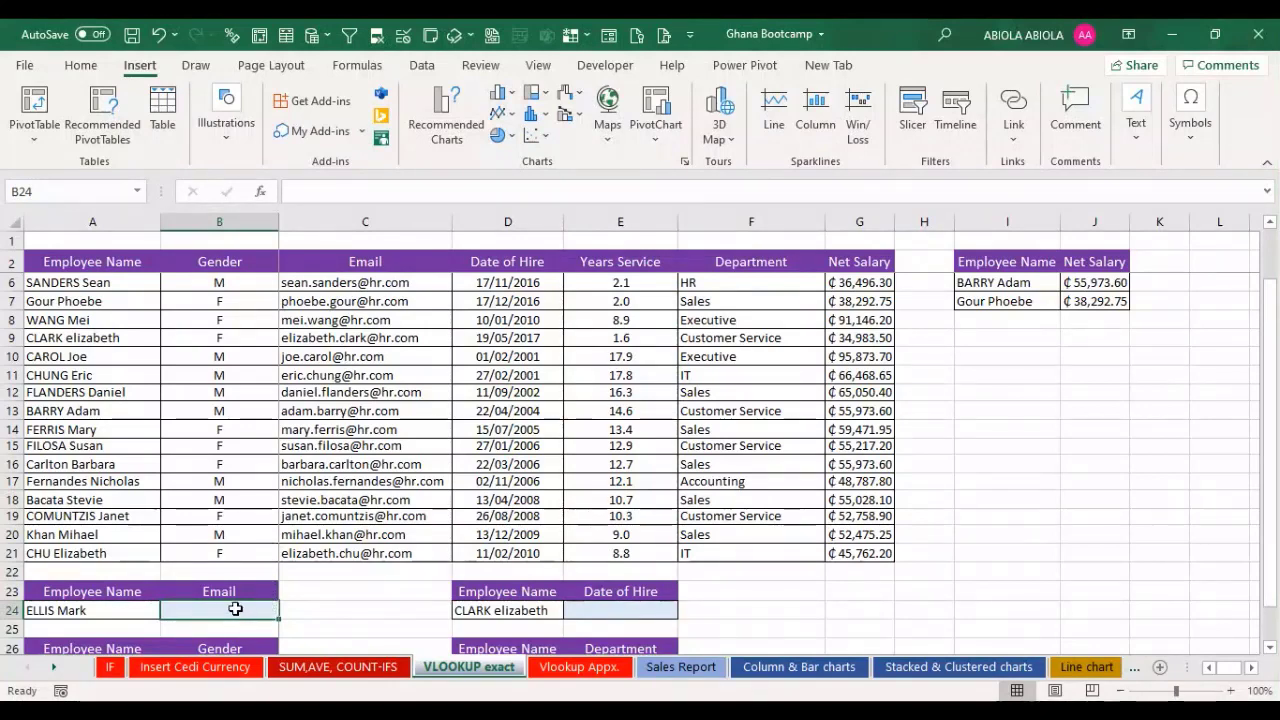
pyautogui.click(103, 612)
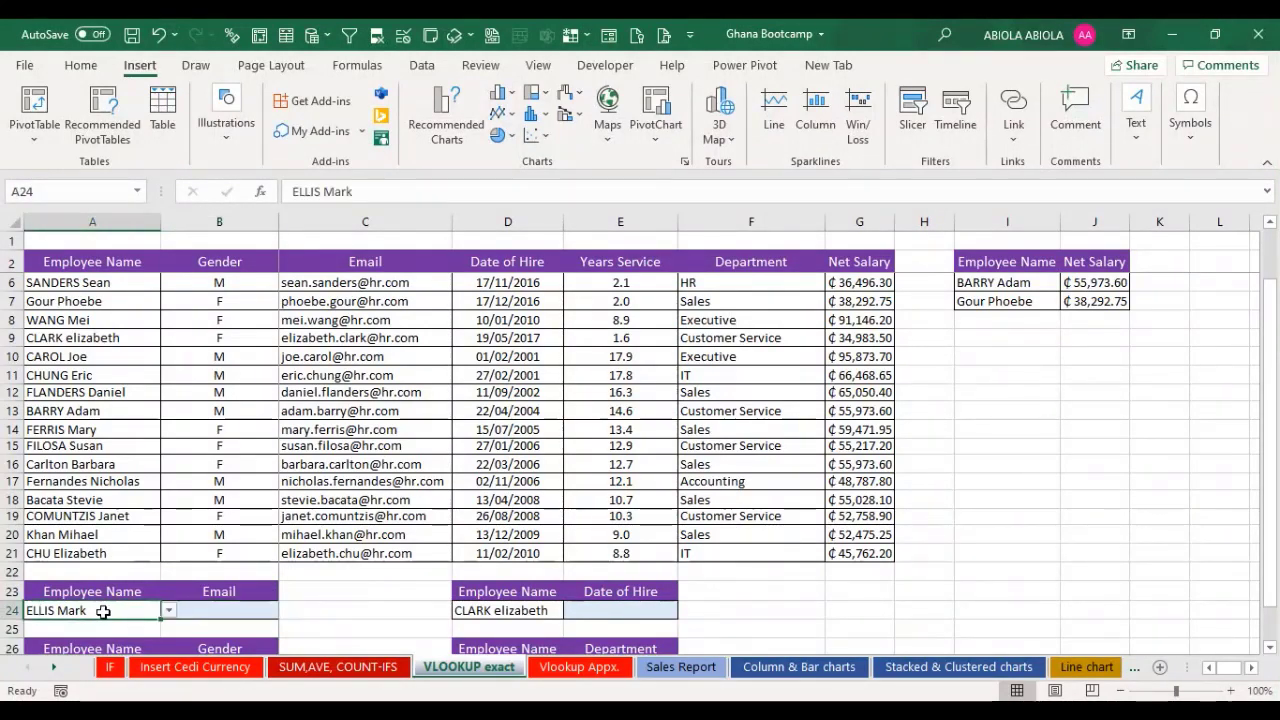
pyautogui.click(236, 614)
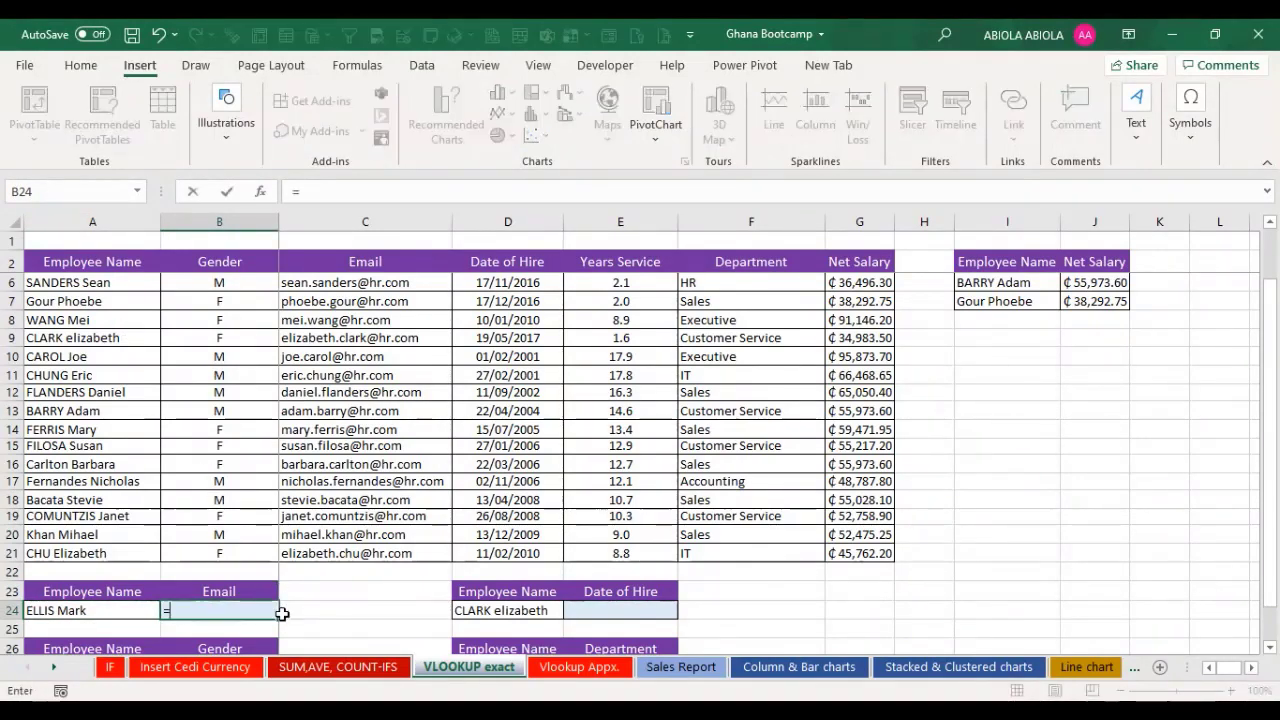
# Step: Start B24's formula as =VLOOKUP(A24,A3:G21, using A24's name and the full staff table
pyautogui.write('=vlo')
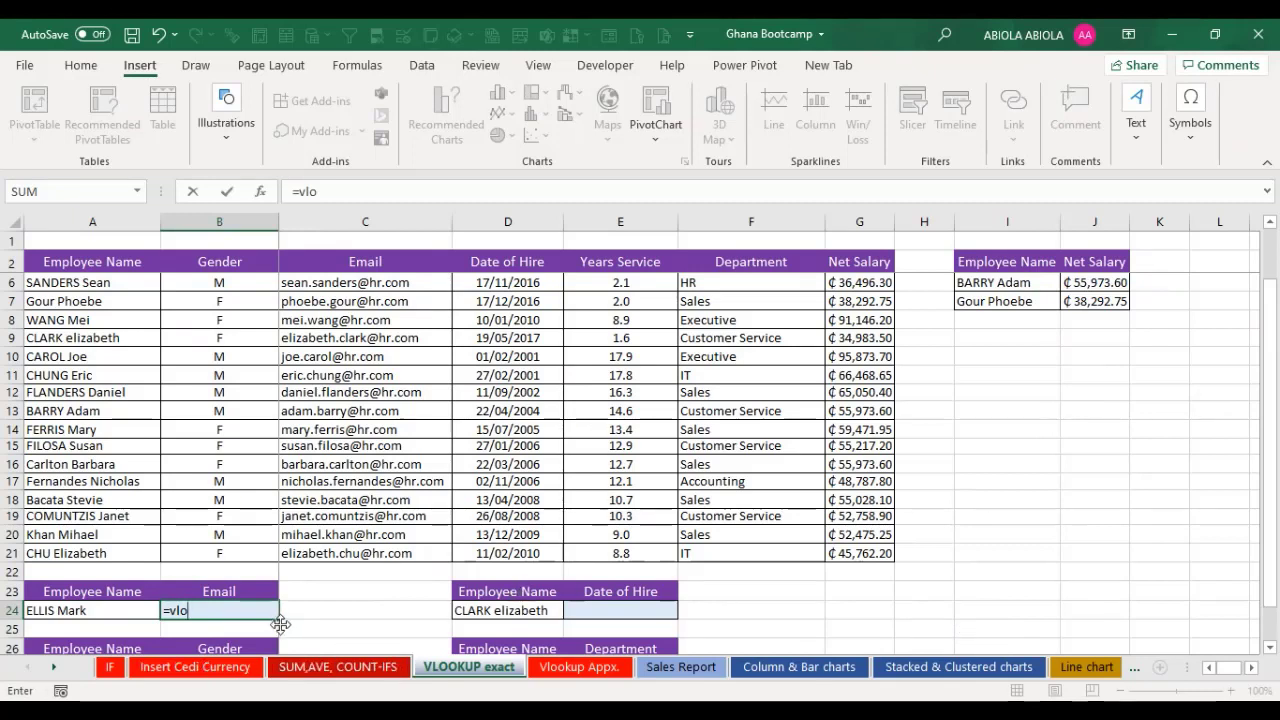
pyautogui.press('Tab')
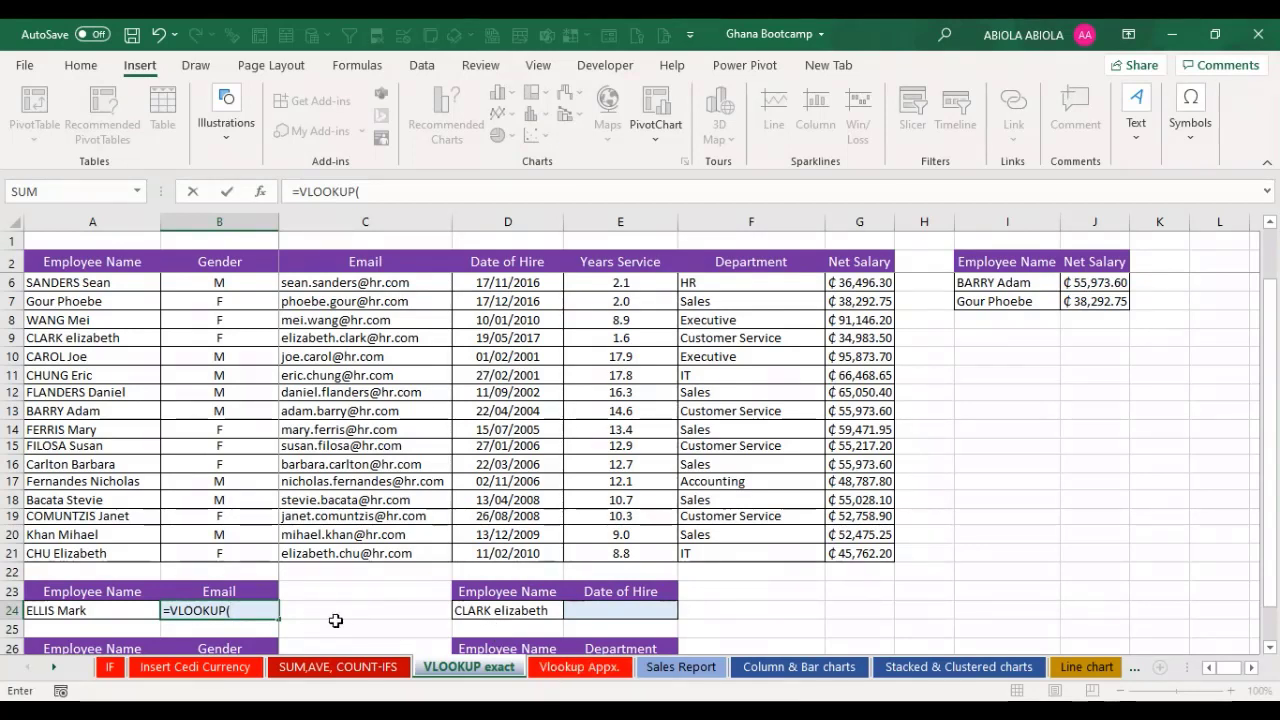
pyautogui.click(84, 613)
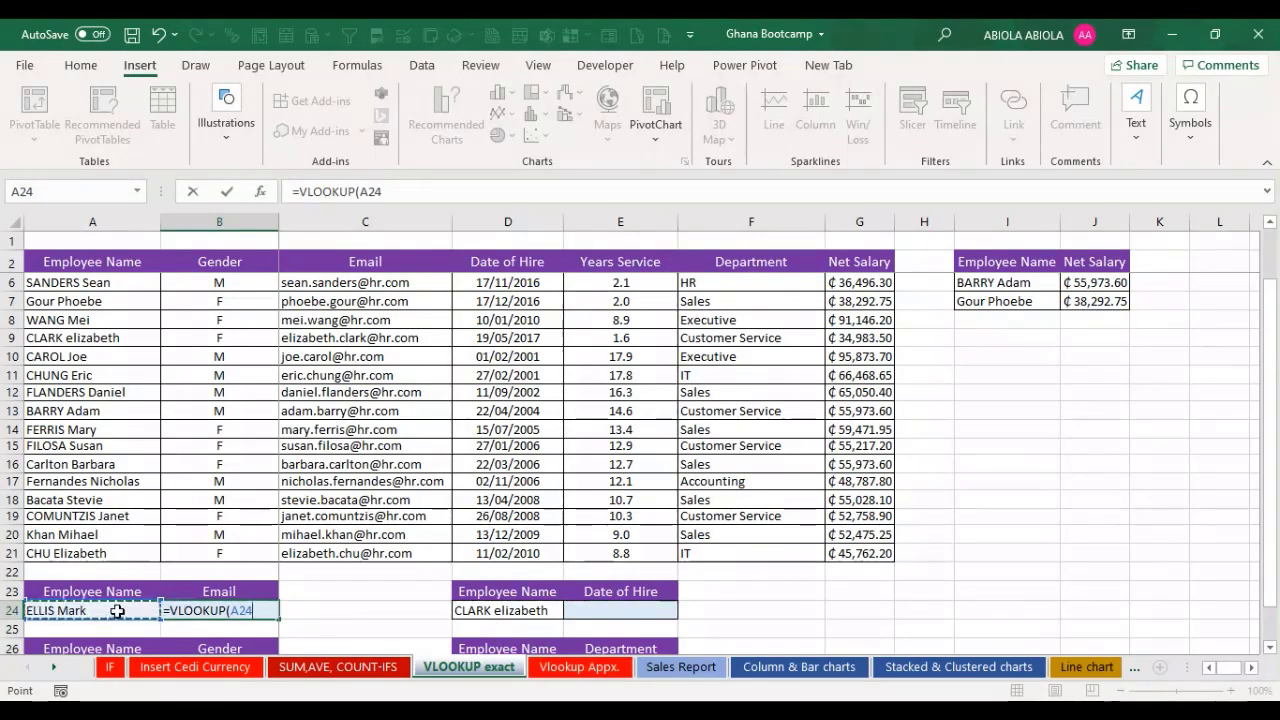
pyautogui.write(',')
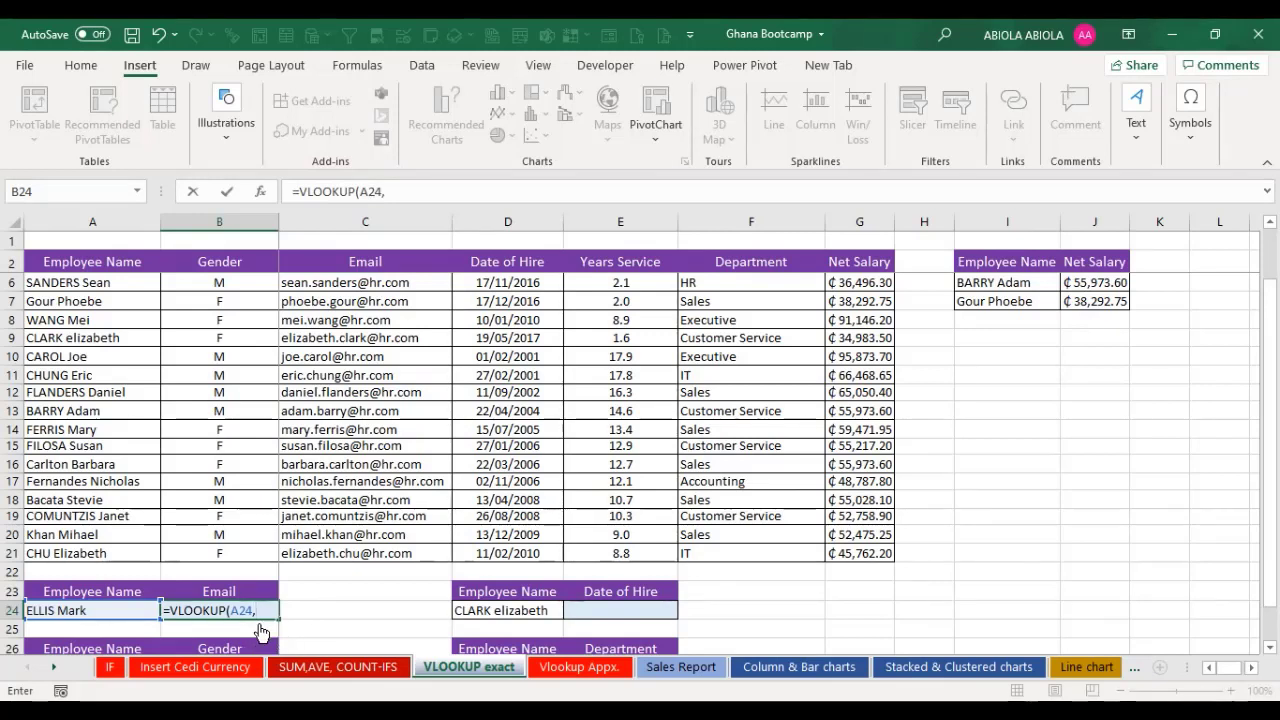
pyautogui.click(60, 286)
pyautogui.press('Up')
pyautogui.press('Down')
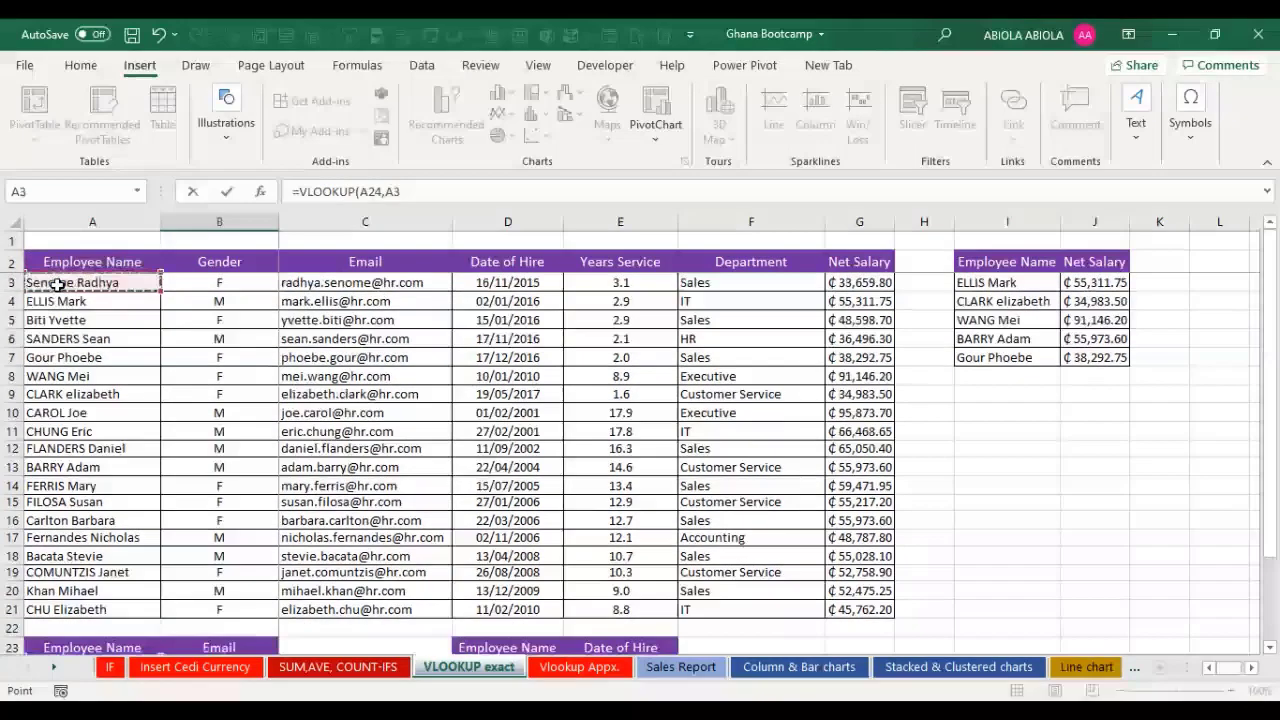
pyautogui.moveTo(50, 285); pyautogui.dragTo(870, 612)
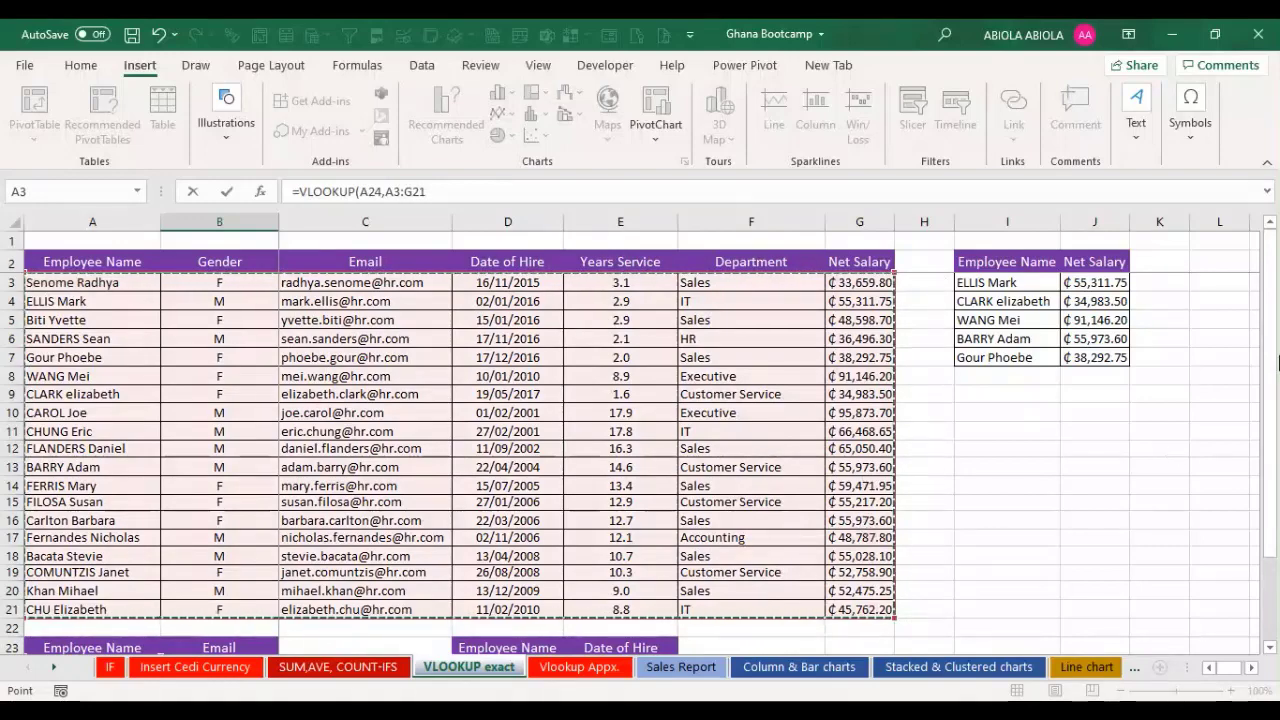
pyautogui.moveTo(1275, 378); pyautogui.dragTo(1277, 407)
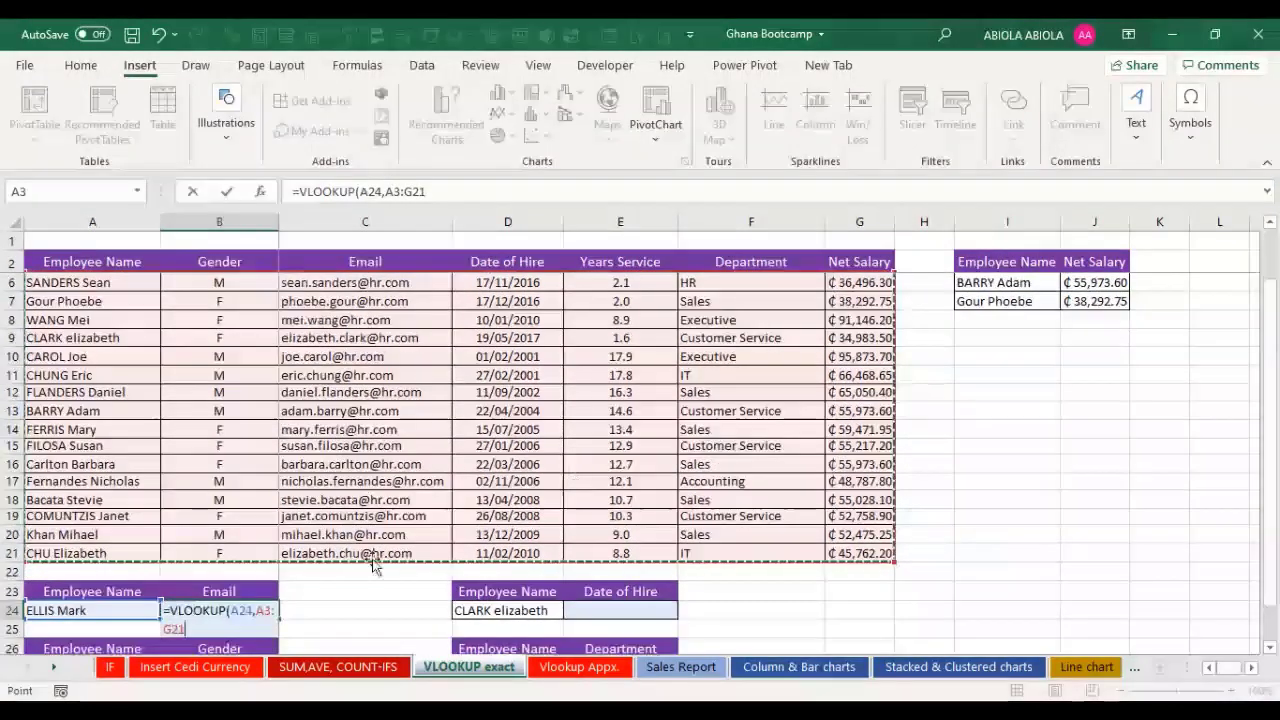
pyautogui.click(469, 190)
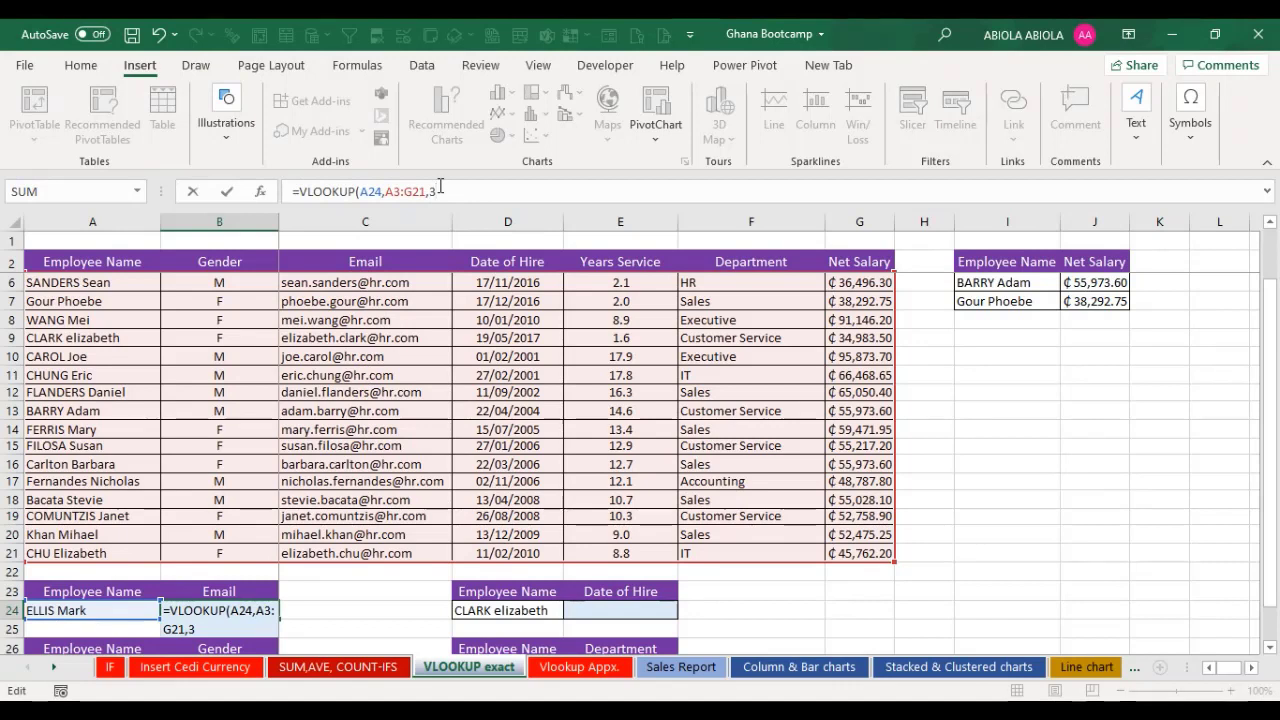
pyautogui.write(',')
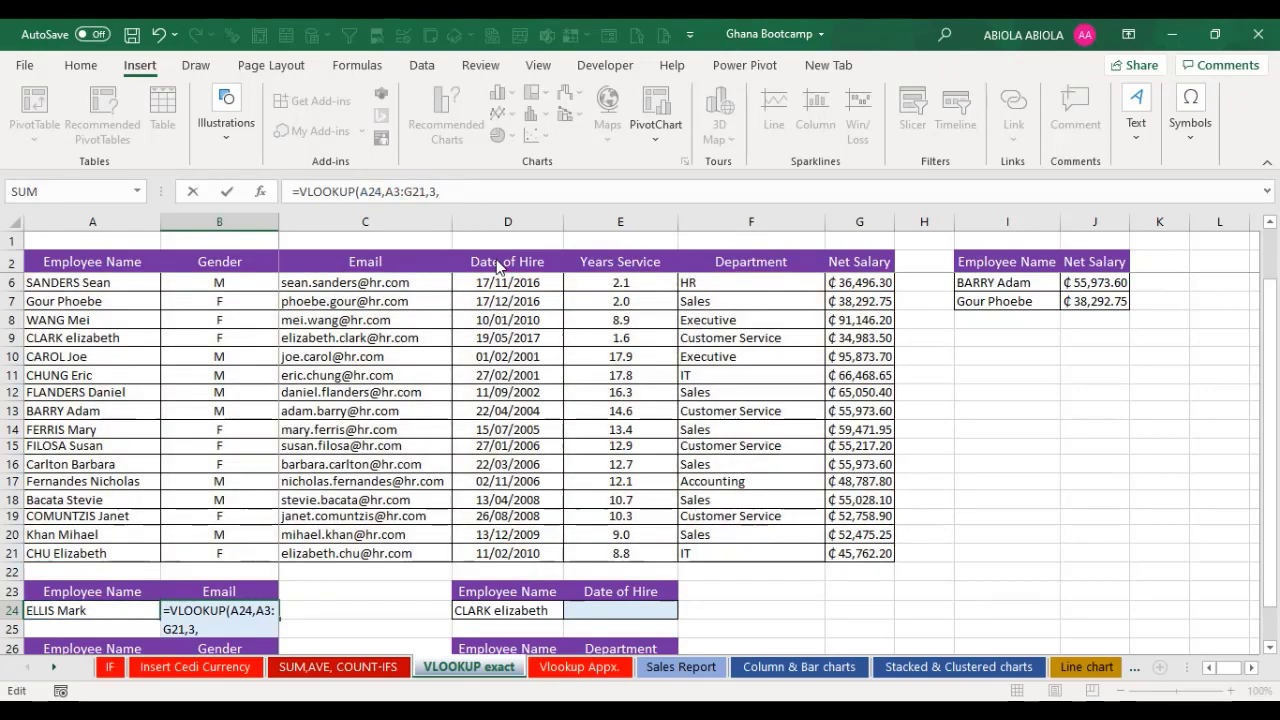
pyautogui.write('FALSE')
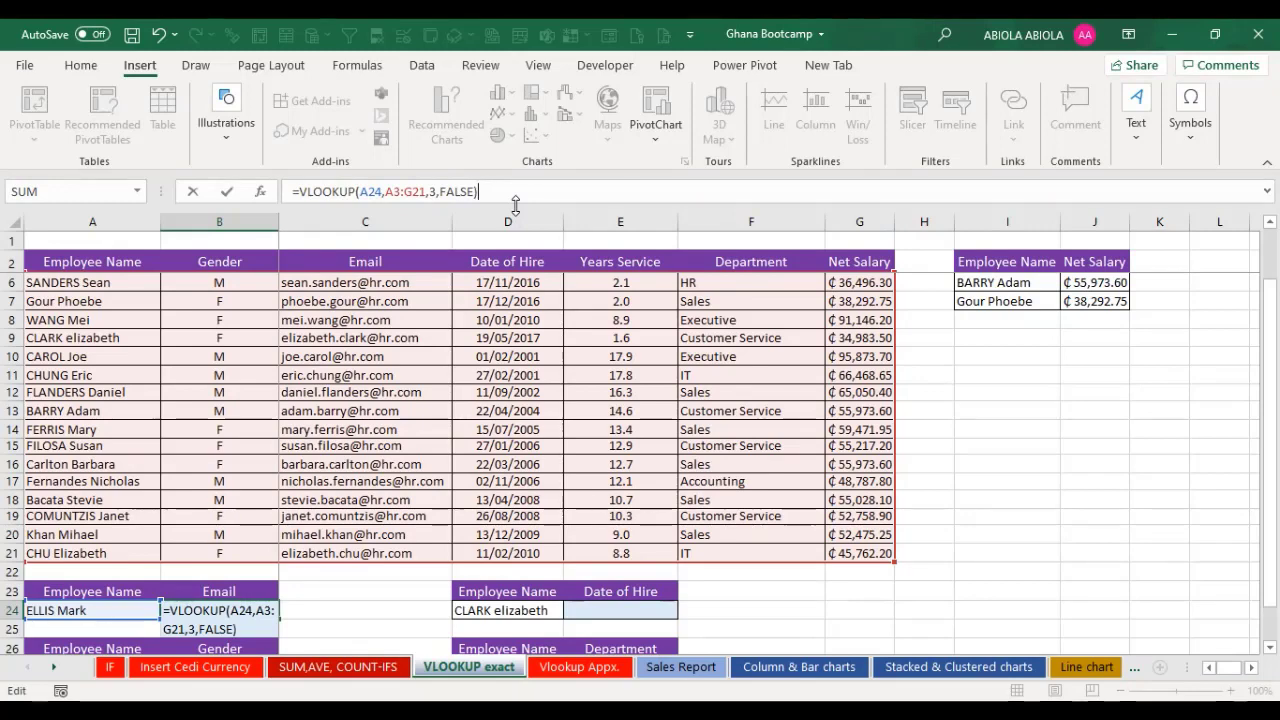
pyautogui.hotkey('ctrl', 'Return')
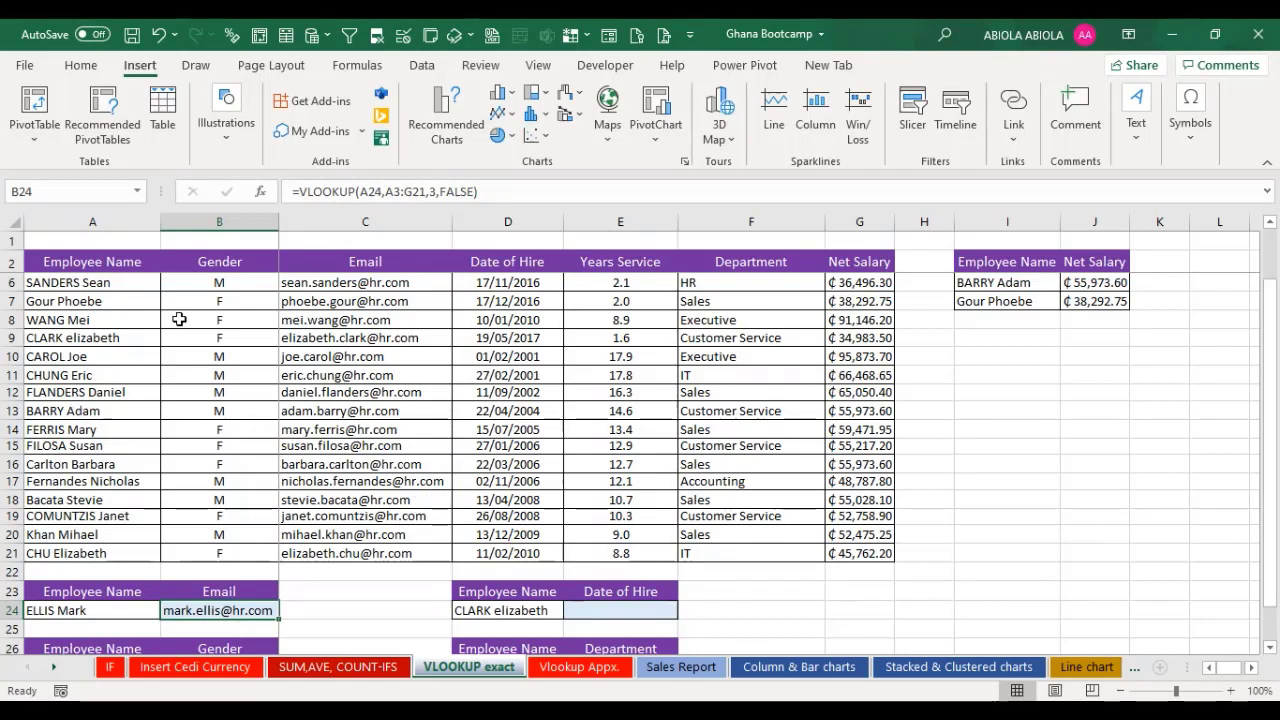
pyautogui.click(70, 370)
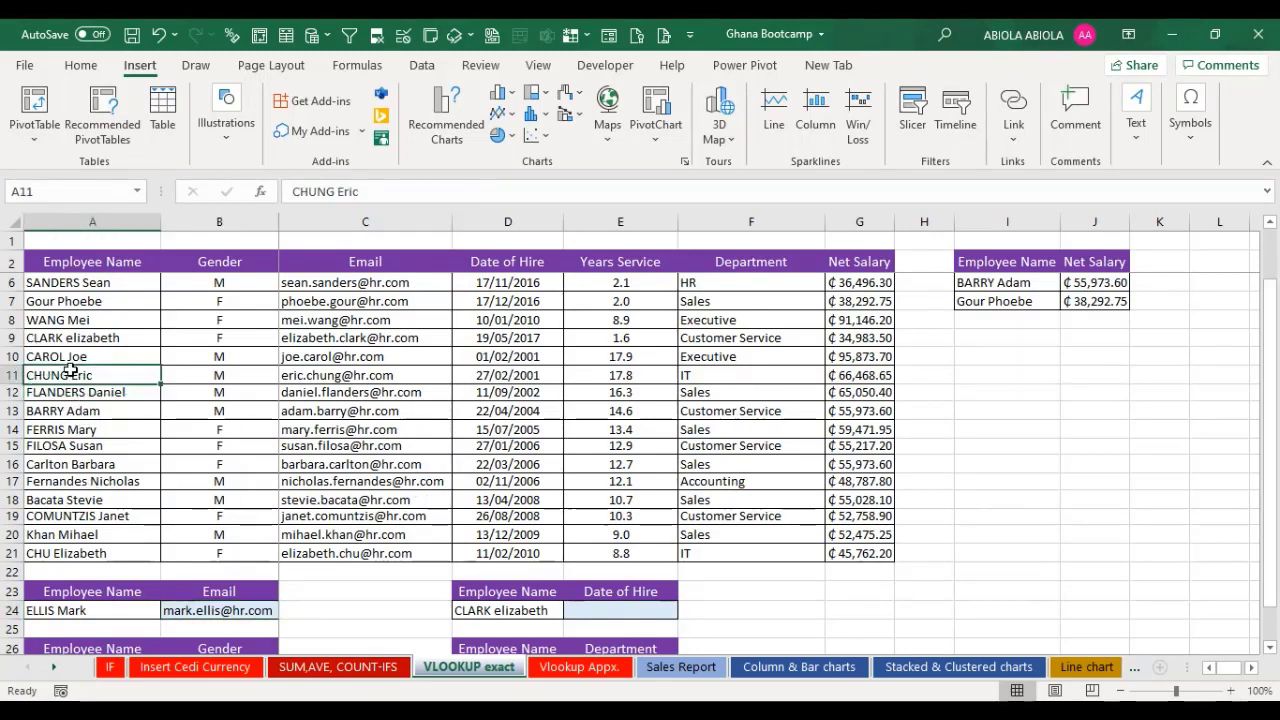
pyautogui.press('Up')
pyautogui.press('Up')
pyautogui.press('Up')
pyautogui.press('Up')
pyautogui.press('Up')
pyautogui.press('Up')
pyautogui.press('Up')
pyautogui.press('Up')
pyautogui.press('Down')
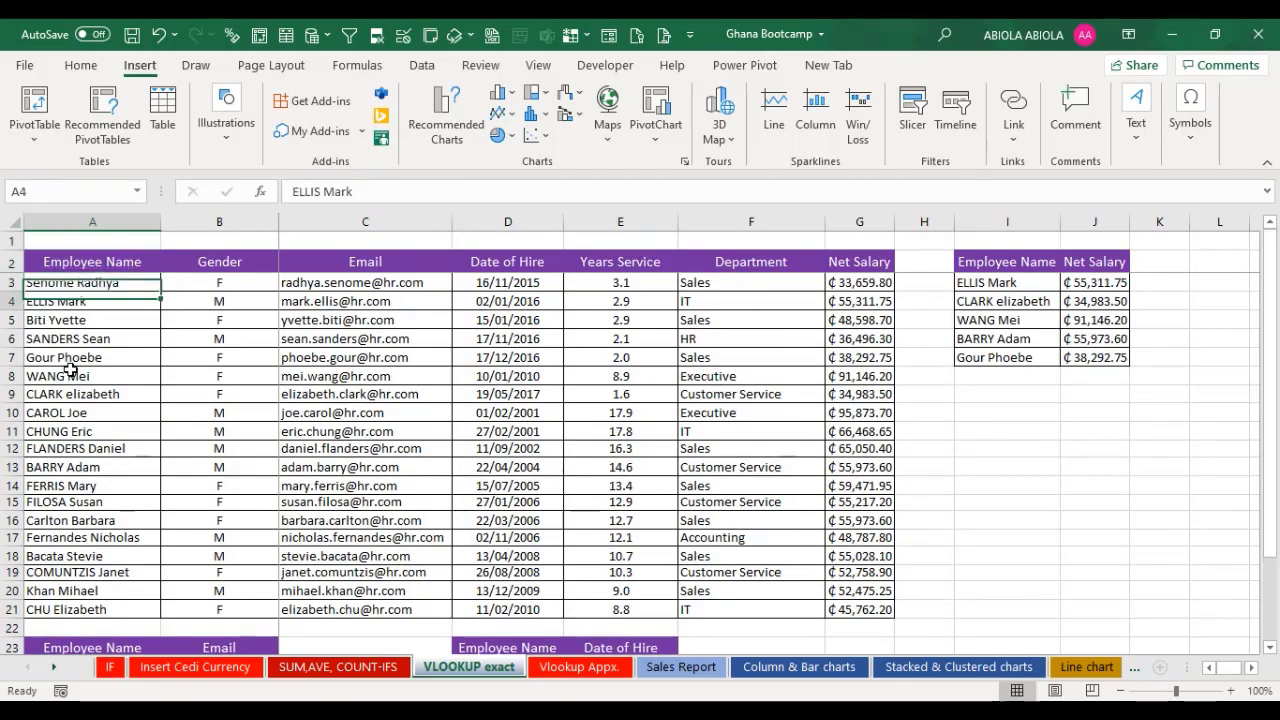
pyautogui.click(350, 299)
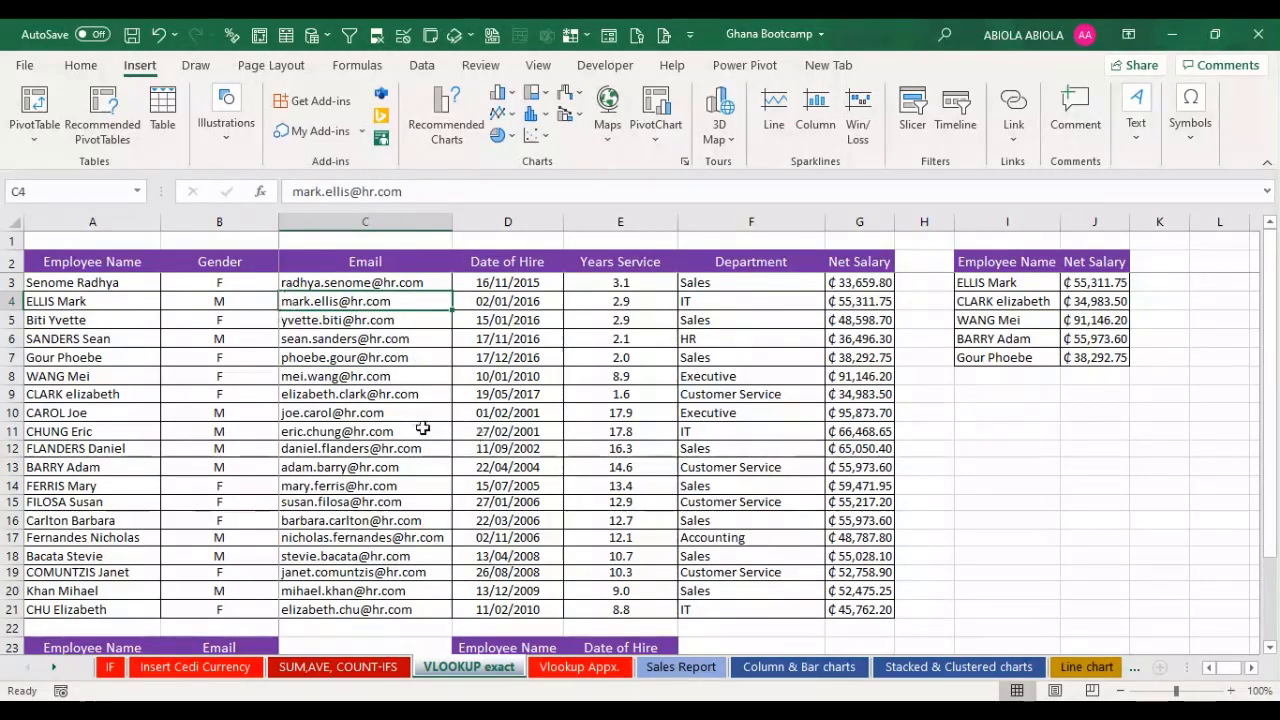
pyautogui.hotkey('ctrl', 'Left')
pyautogui.hotkey('ctrl', 'Down')
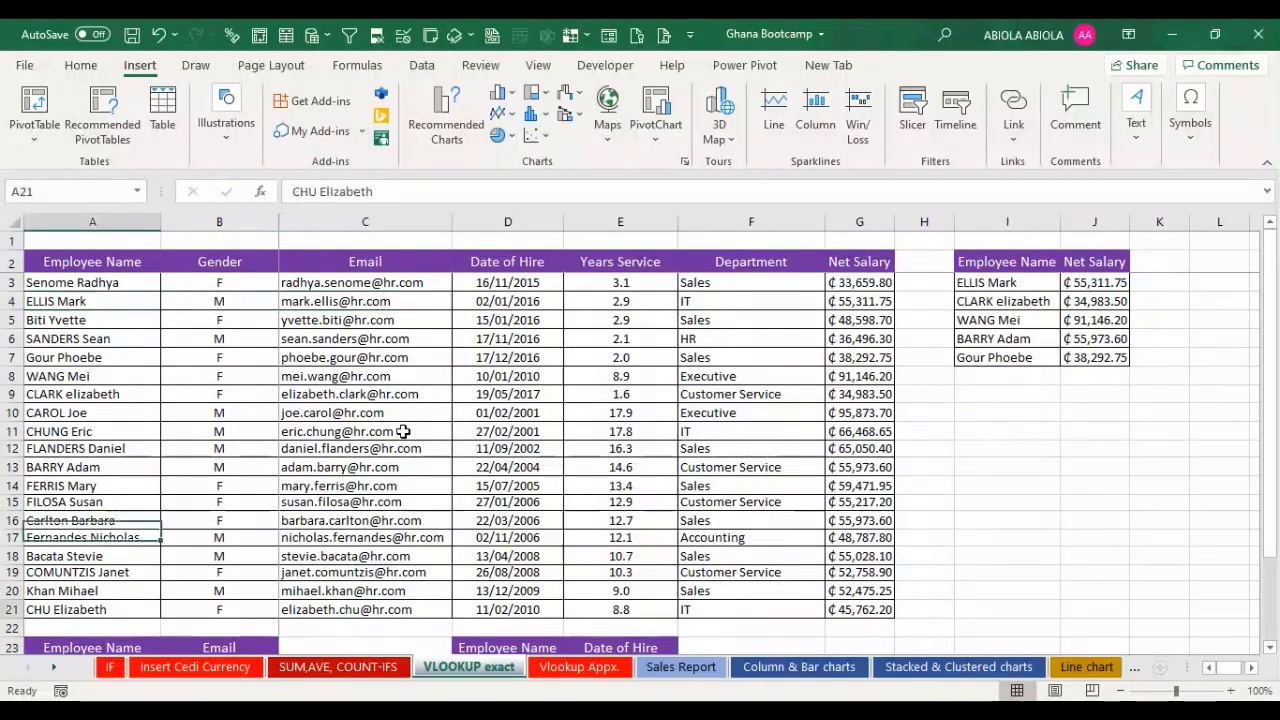
pyautogui.hotkey('ctrl', 'Down')
pyautogui.scroll(-1, 403, 432)
pyautogui.click(142, 591)
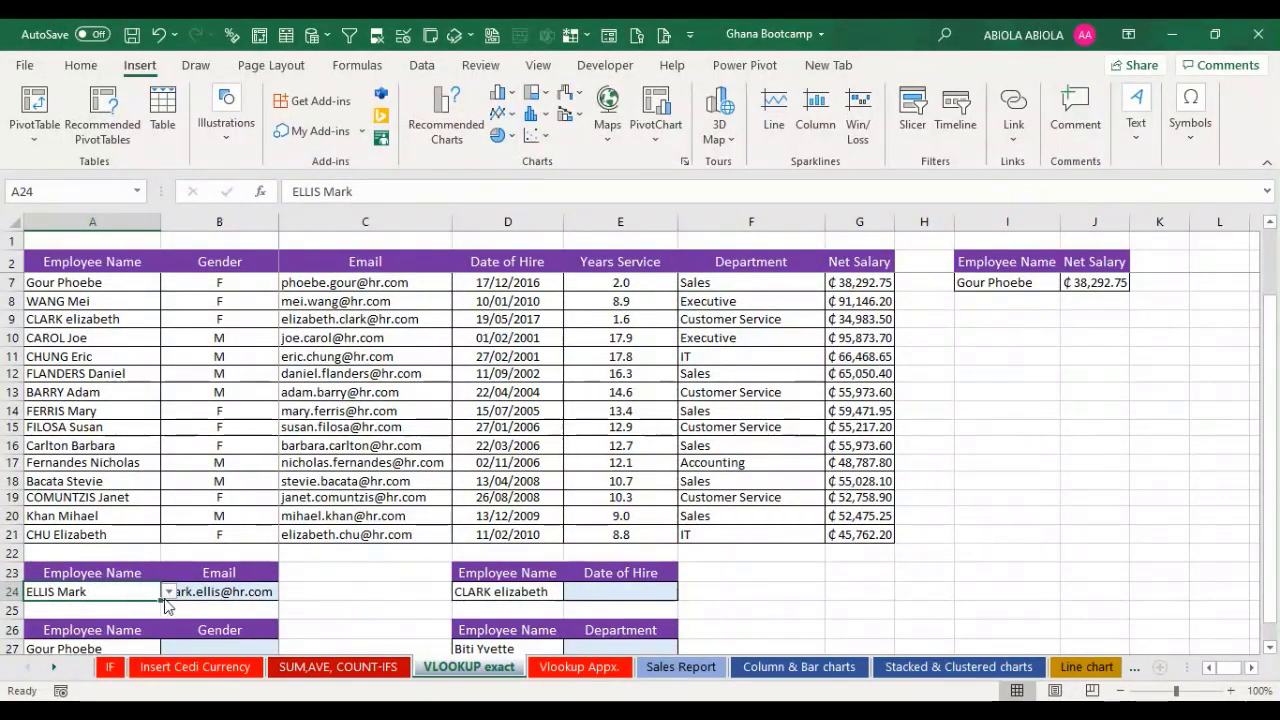
pyautogui.click(169, 592)
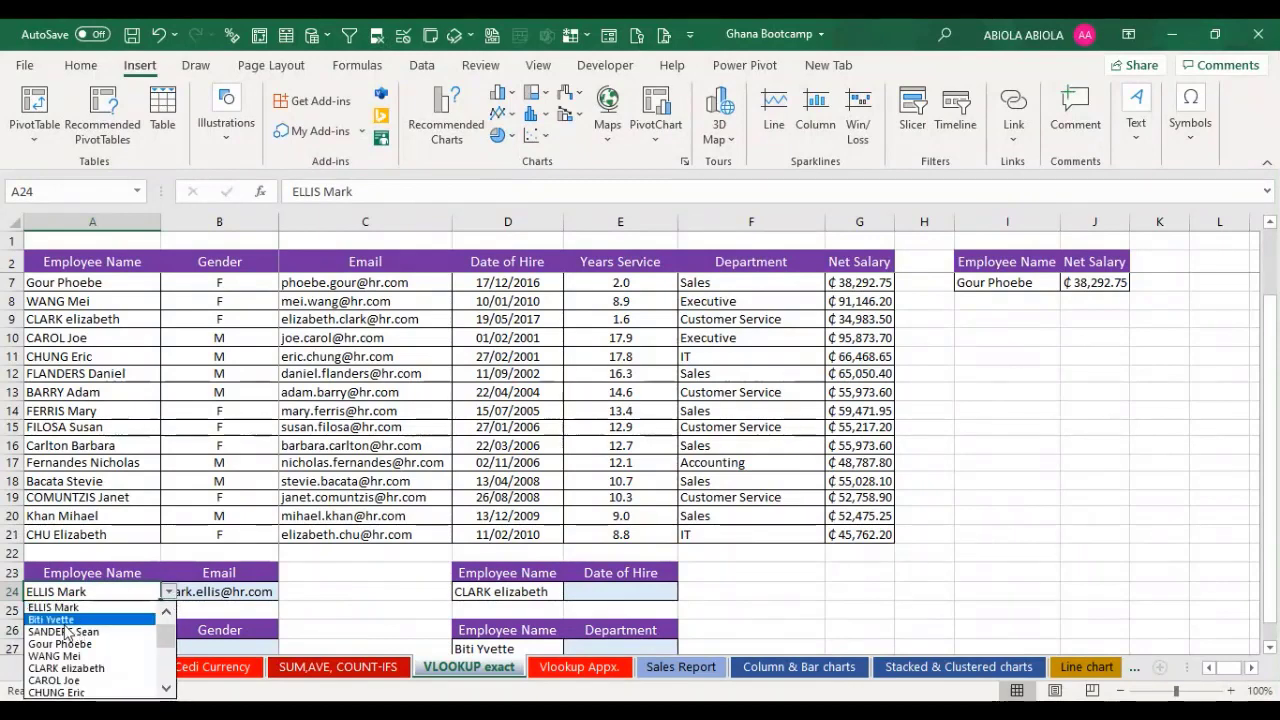
pyautogui.press('Up')
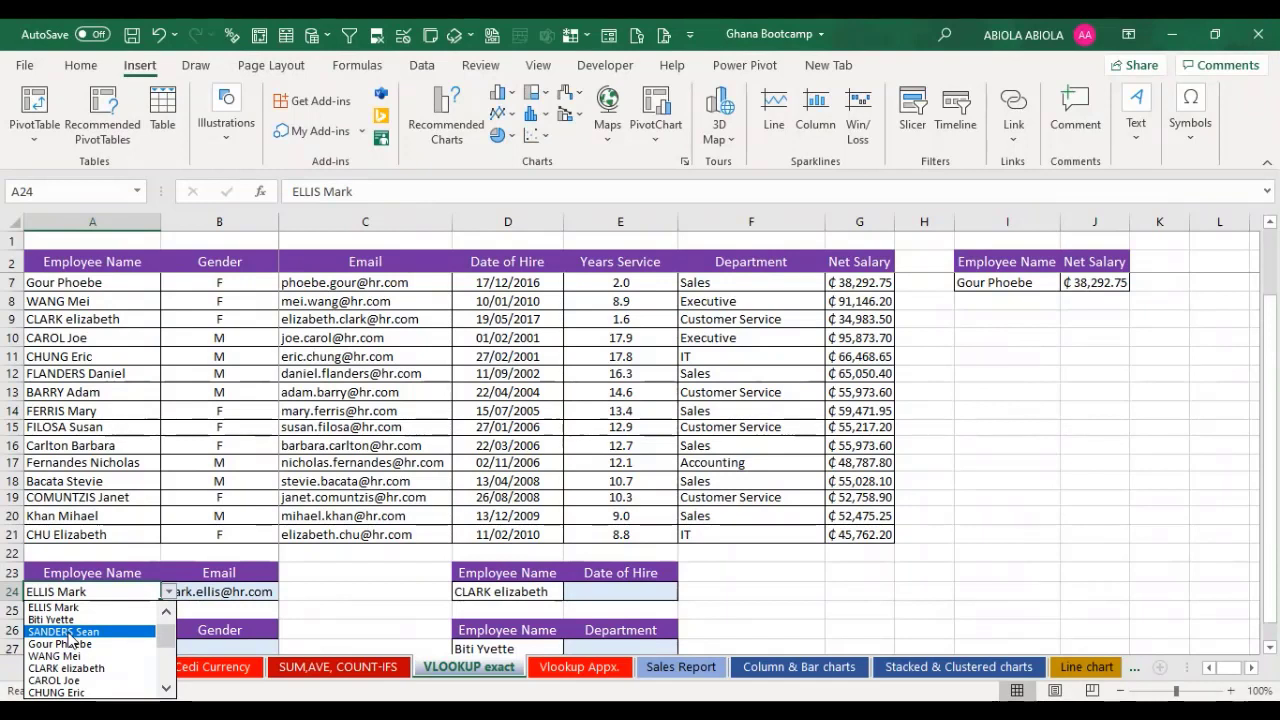
pyautogui.press('Return')
pyautogui.click(225, 609)
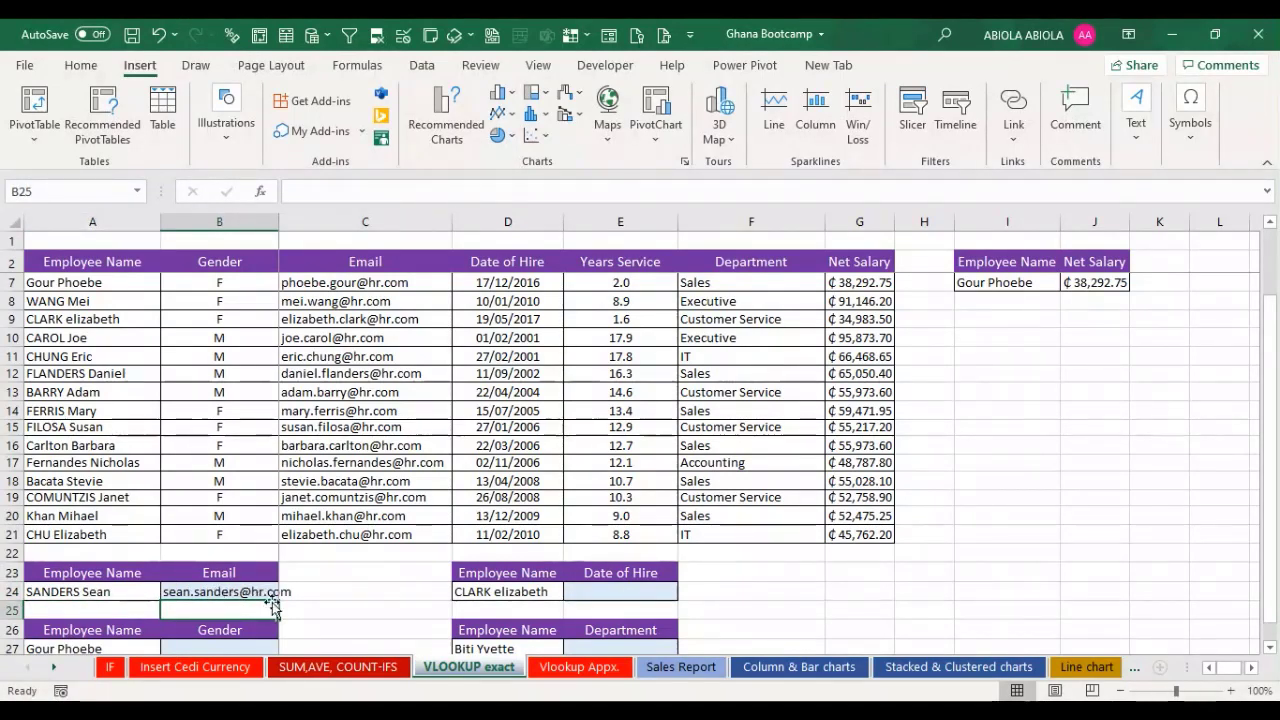
pyautogui.click(121, 590)
pyautogui.click(168, 592)
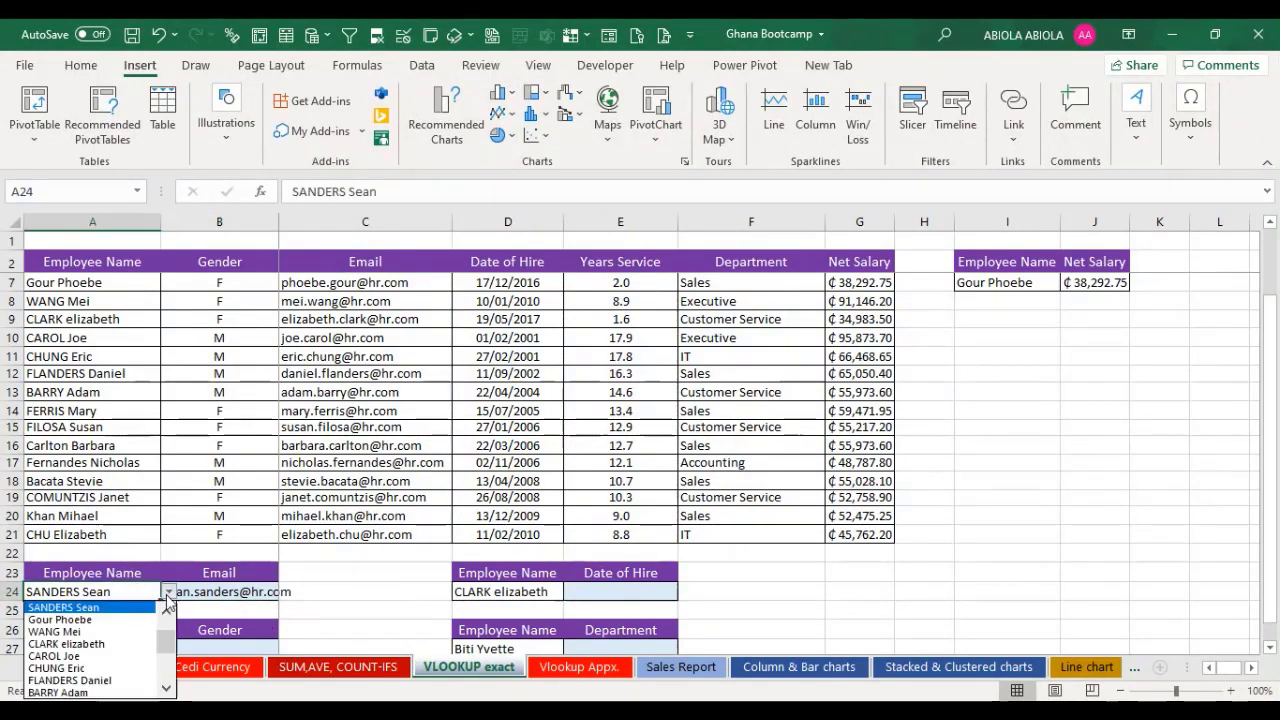
pyautogui.click(80, 680)
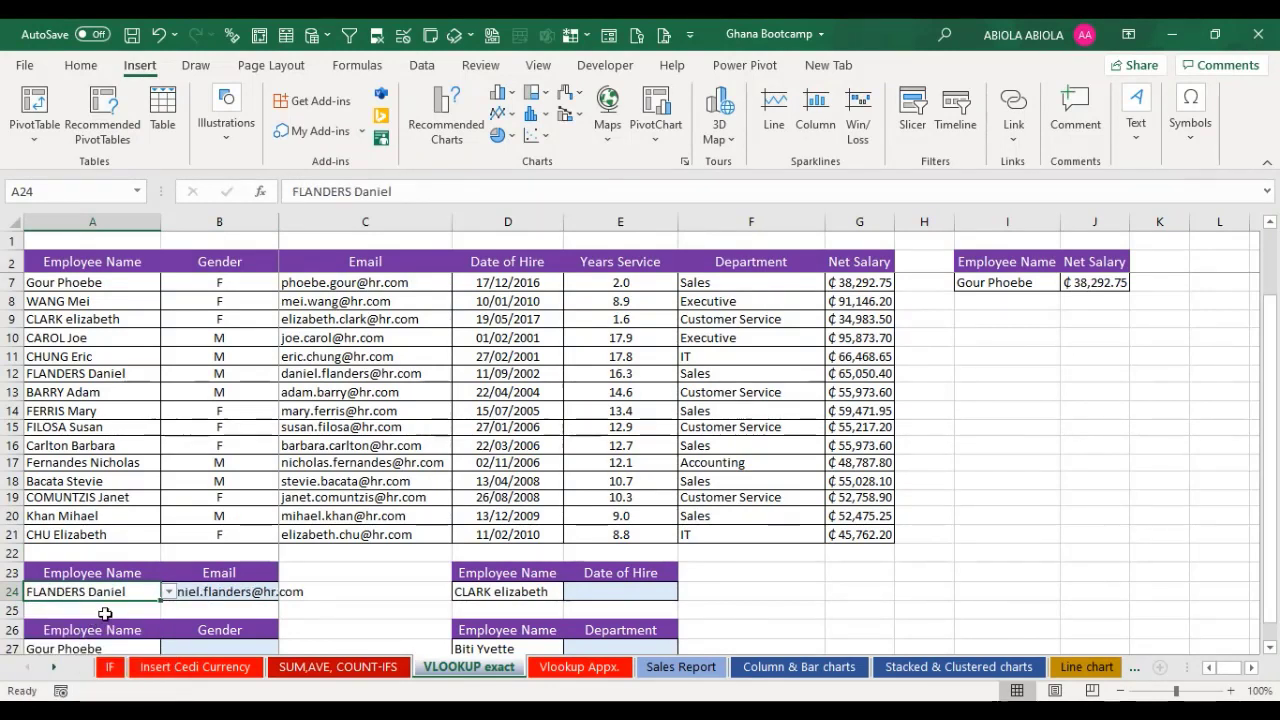
pyautogui.click(281, 597)
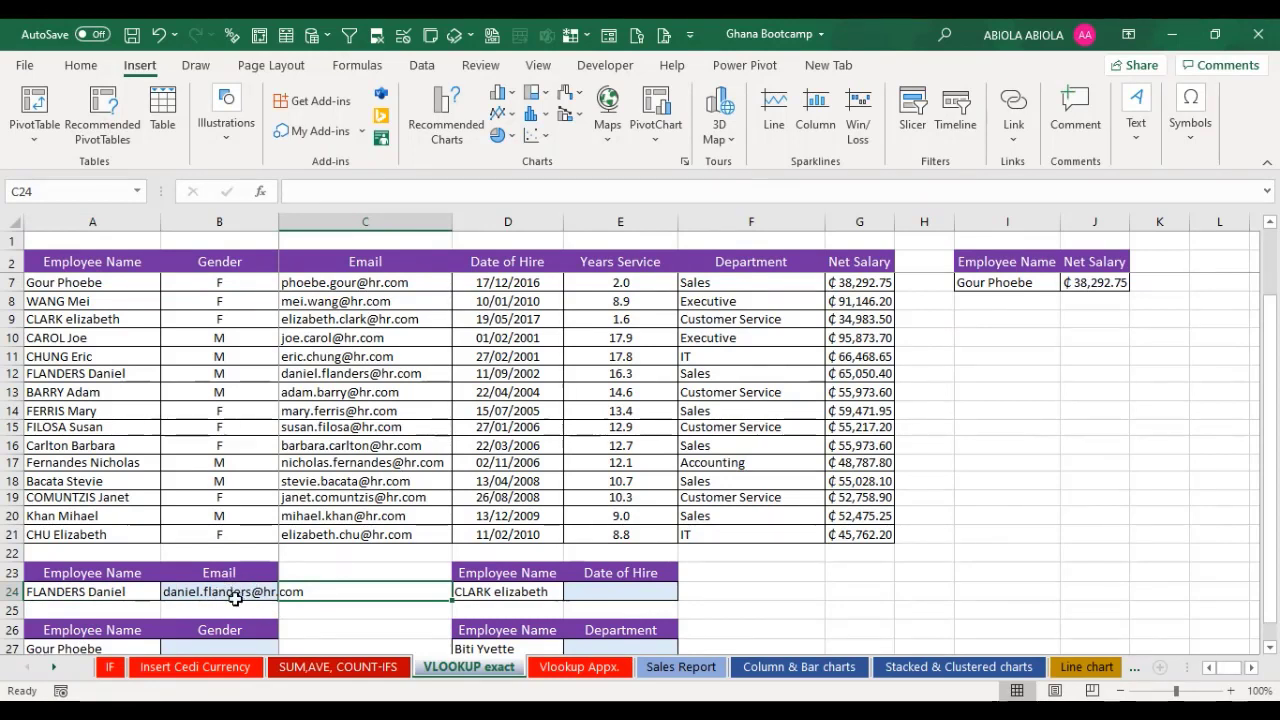
pyautogui.click(231, 597)
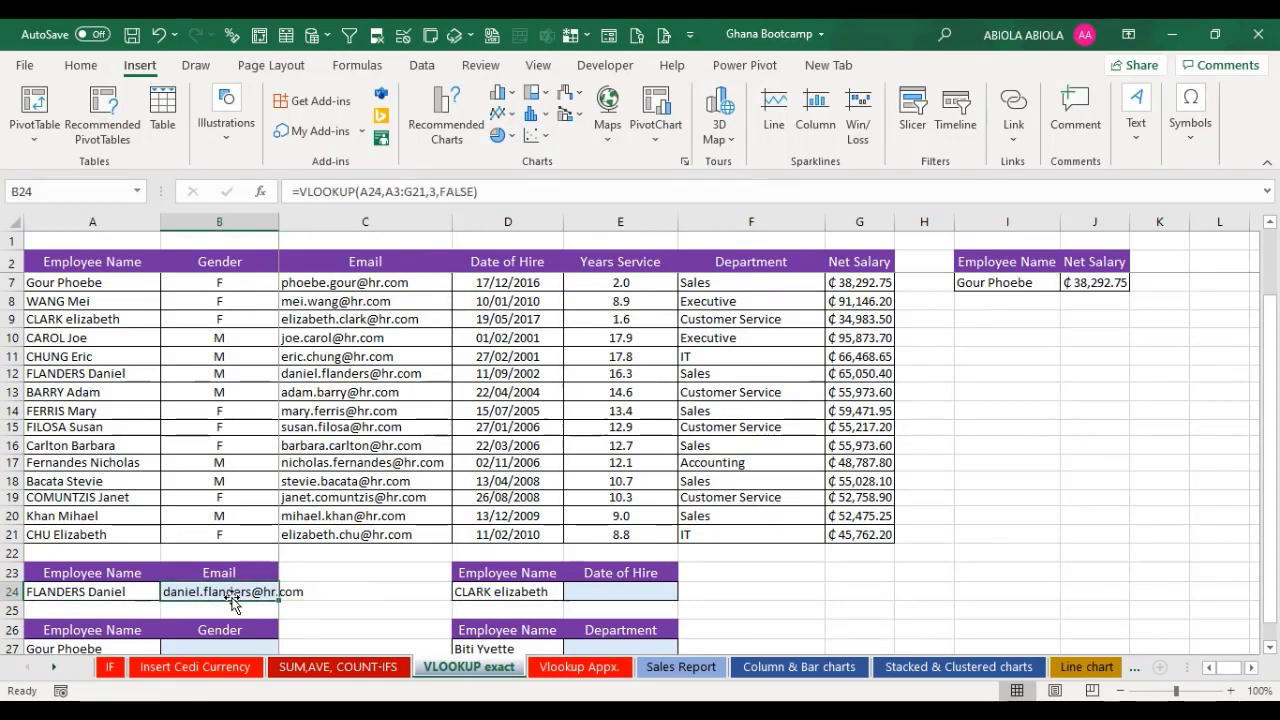
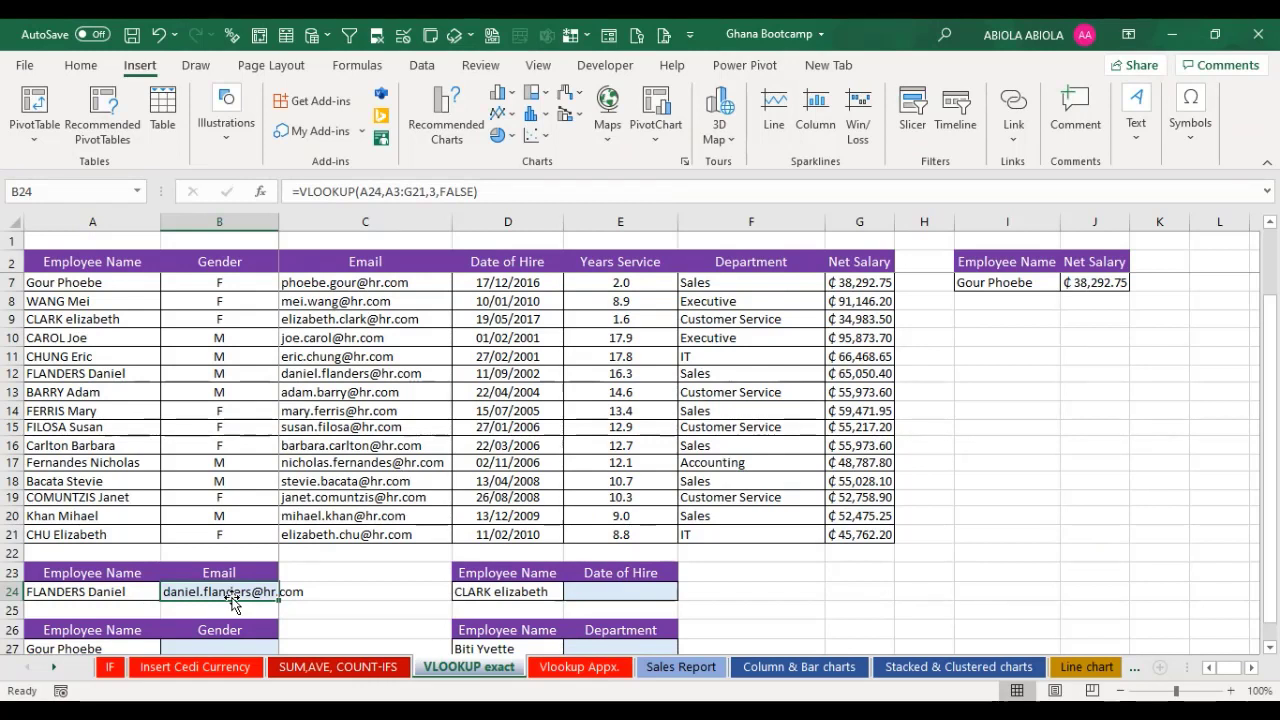
# Step: Insert a blank row at row 22 below the employee table
pyautogui.click(8, 552)
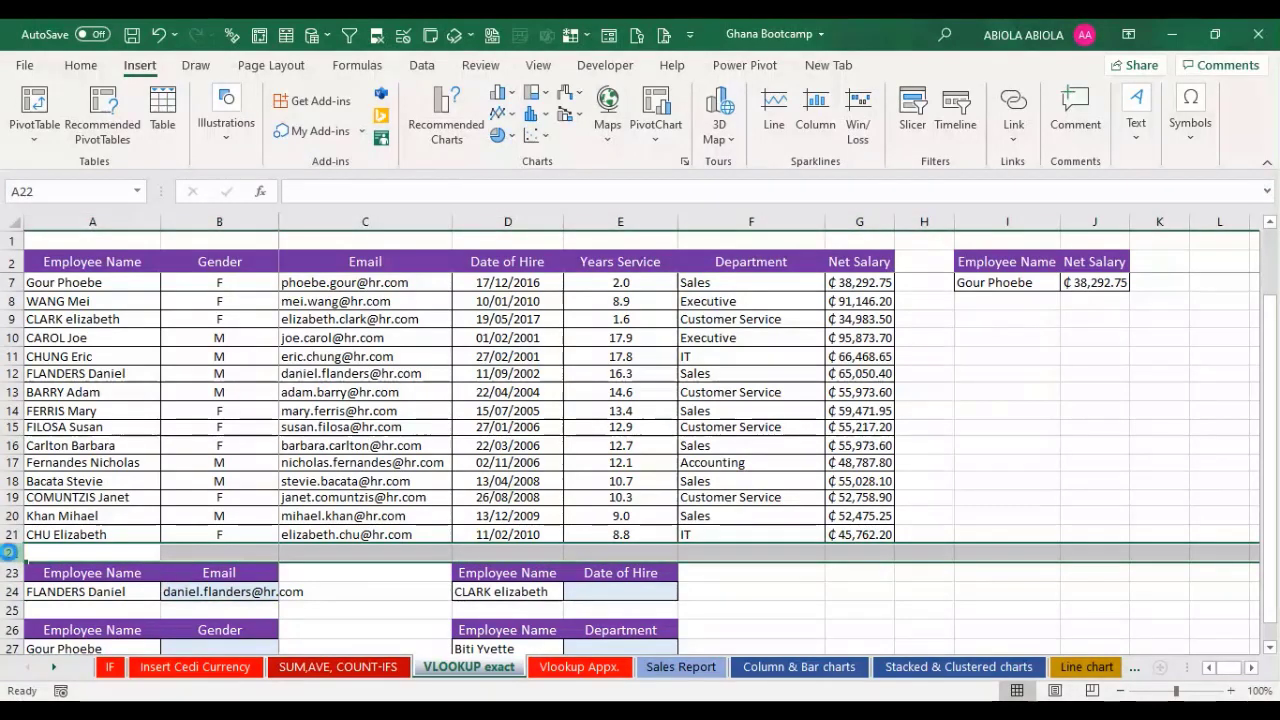
pyautogui.hotkey('ctrl', 'shift', '+')
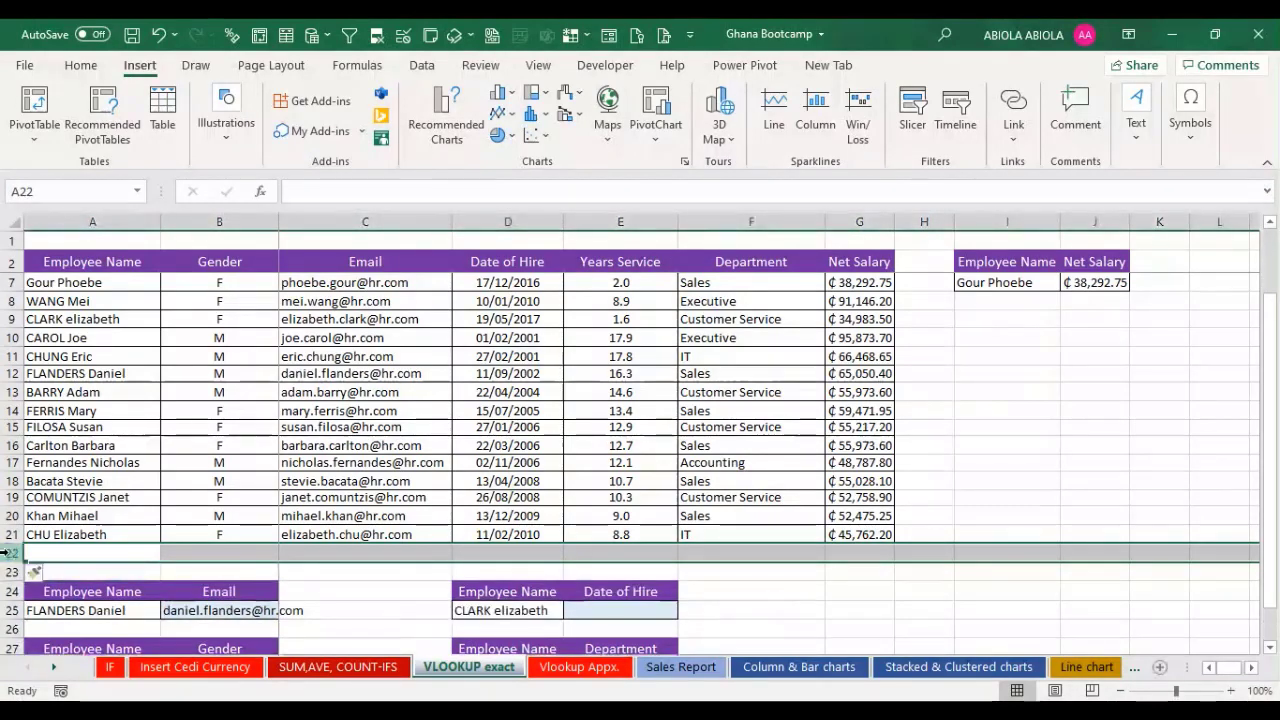
pyautogui.click(80, 571)
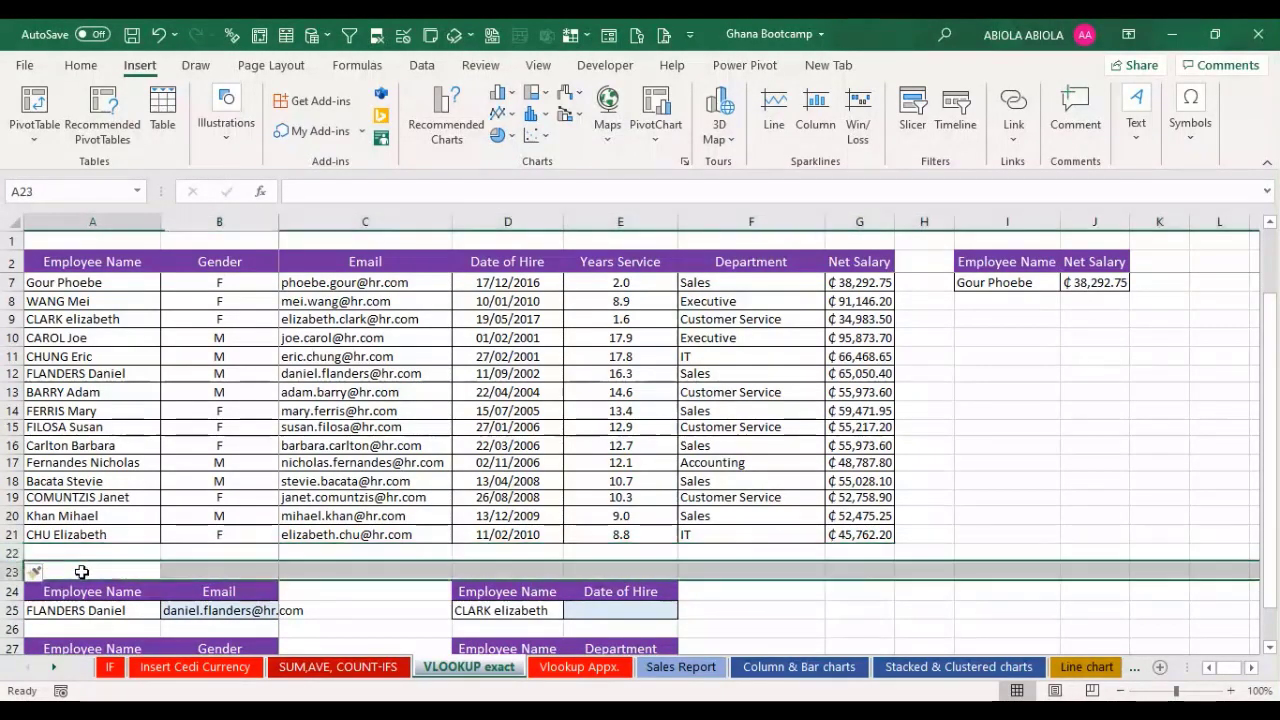
pyautogui.click(63, 396)
pyautogui.hotkey('ctrl', 'c')
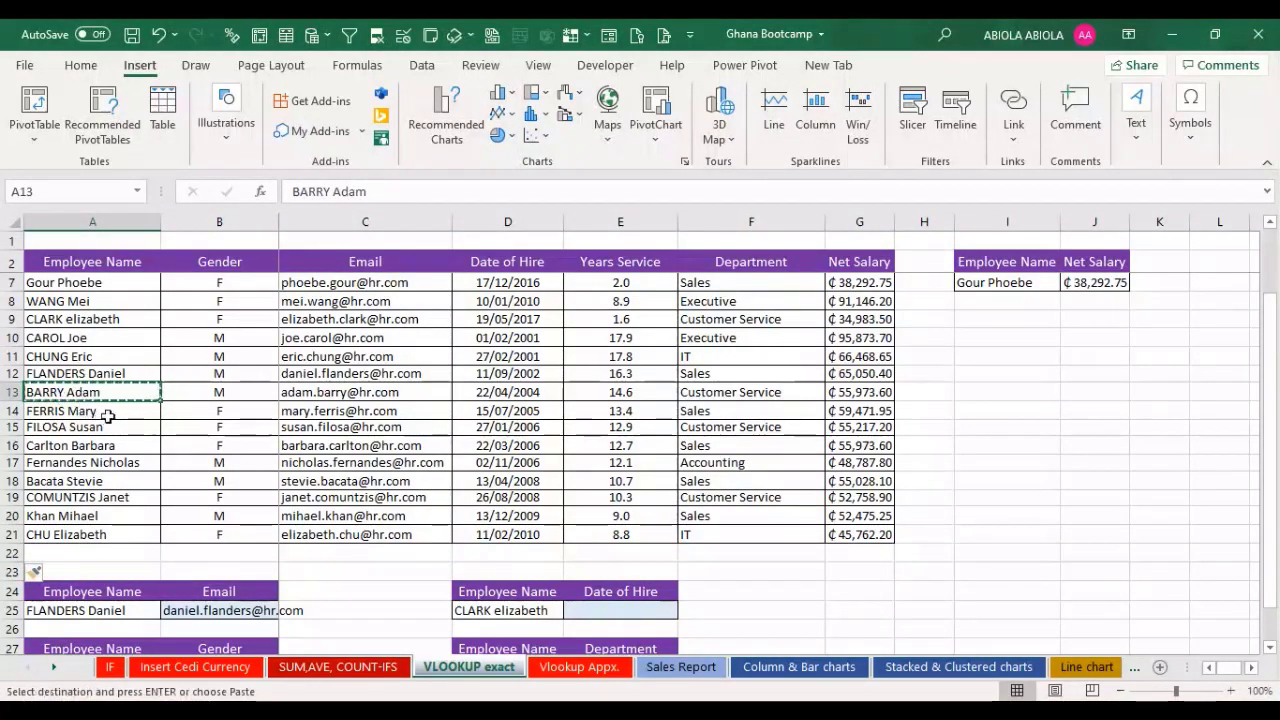
pyautogui.click(117, 572)
pyautogui.hotkey('ctrl', 'v')
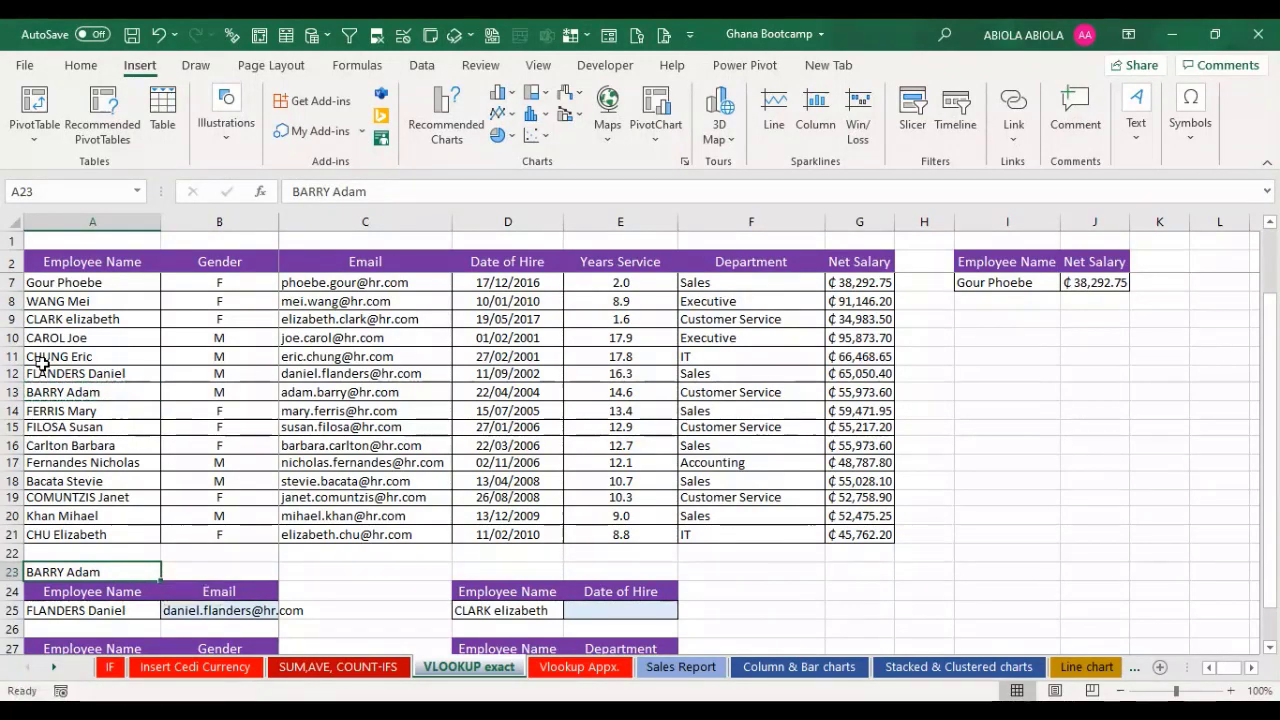
pyautogui.moveTo(60, 390); pyautogui.dragTo(843, 391)
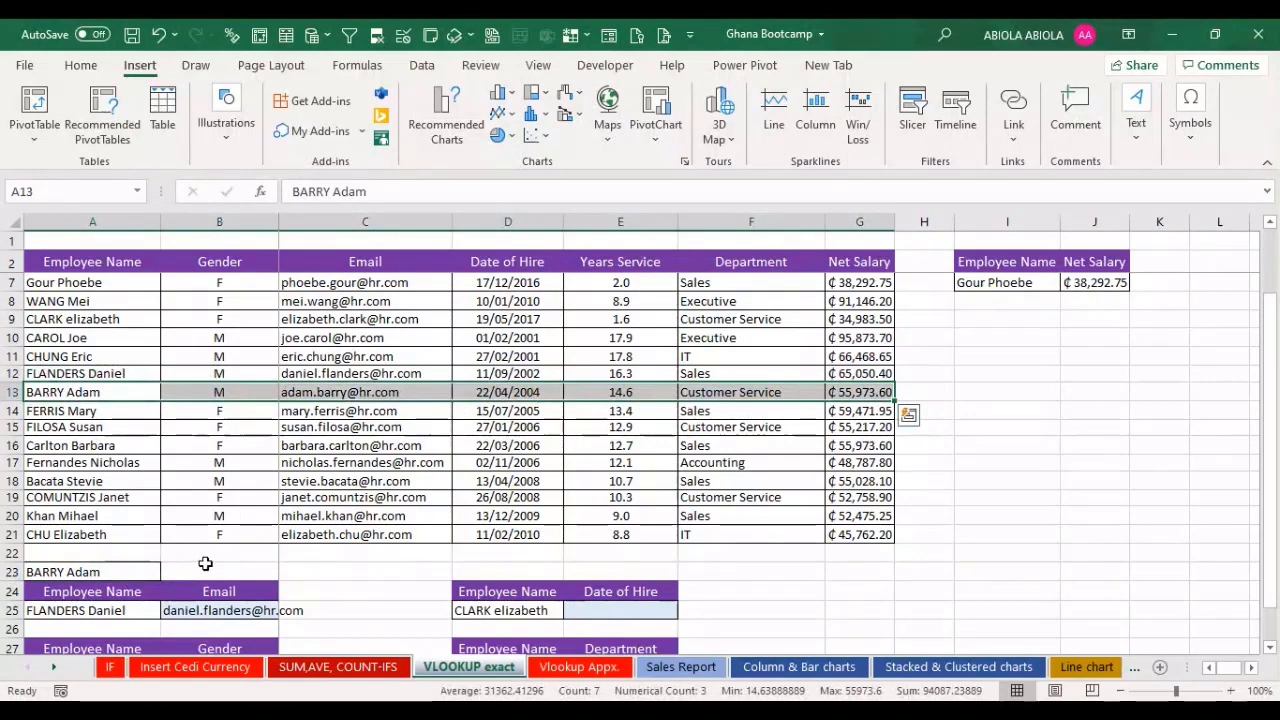
pyautogui.moveTo(206, 566); pyautogui.dragTo(868, 582)
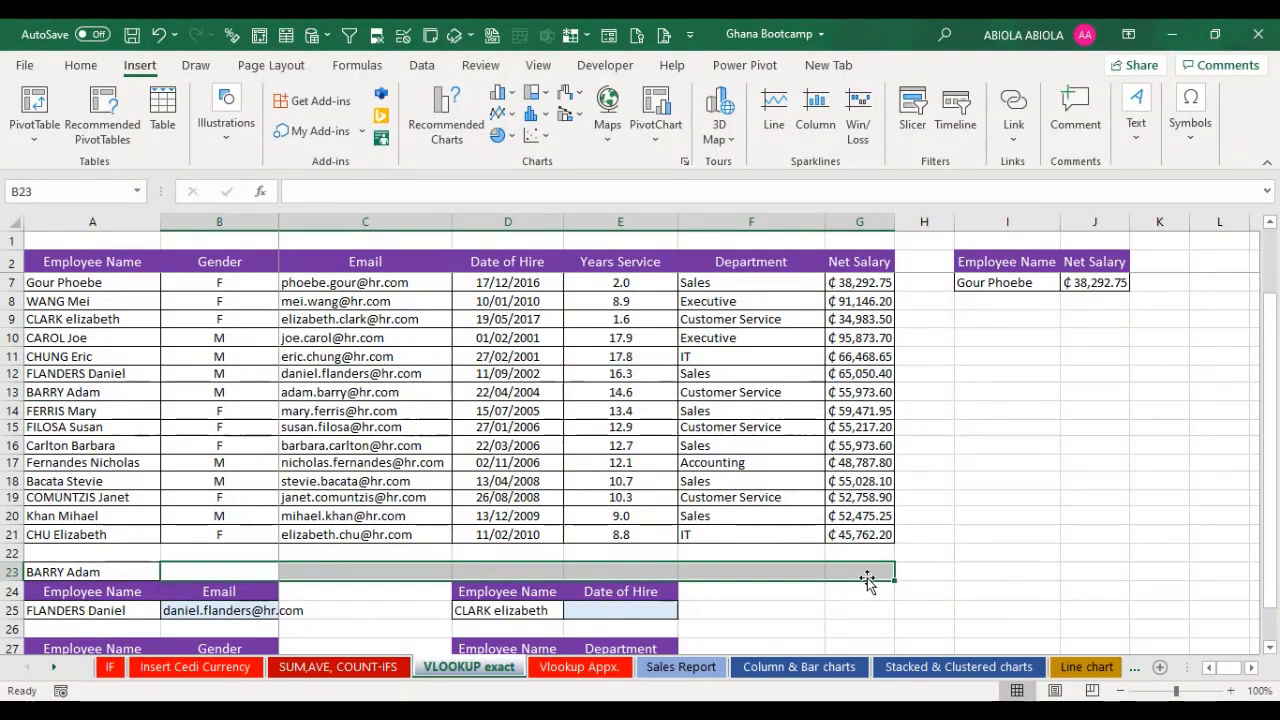
# Step: Start an XLOOKUP in B23 using A23 as lookup value and A3:A21 as lookup array
pyautogui.click(218, 568)
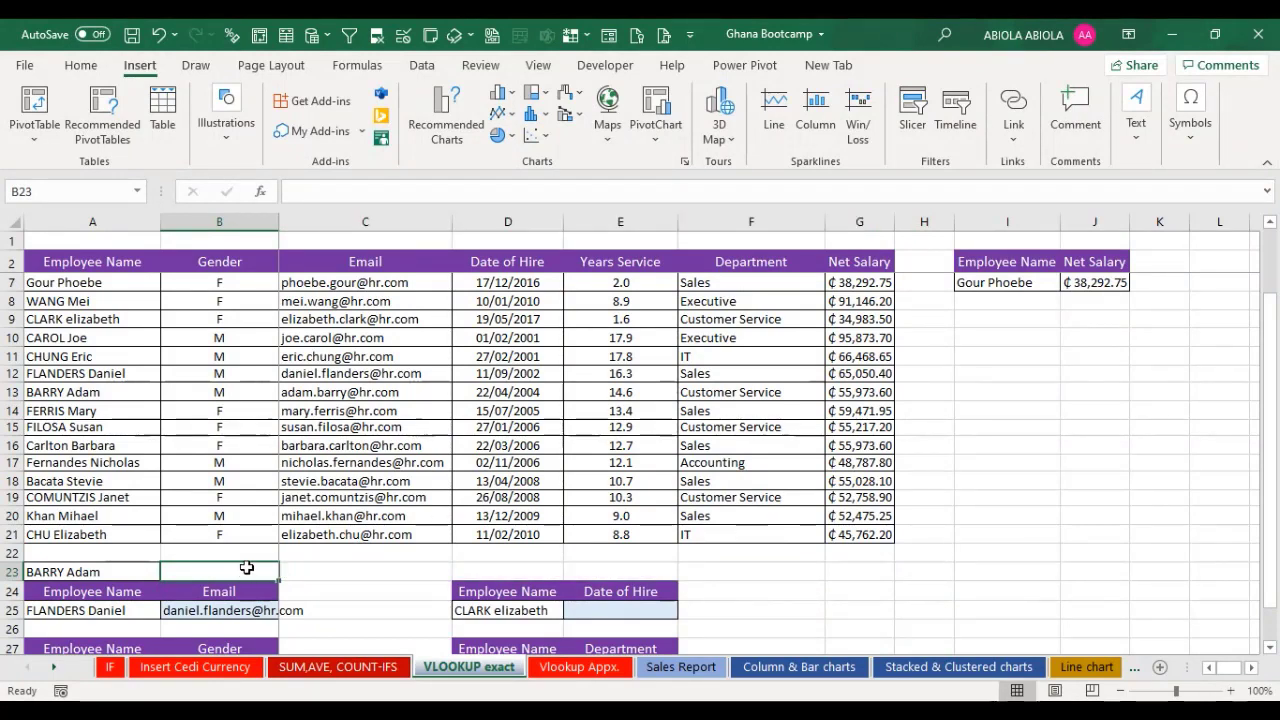
pyautogui.write('=xlo')
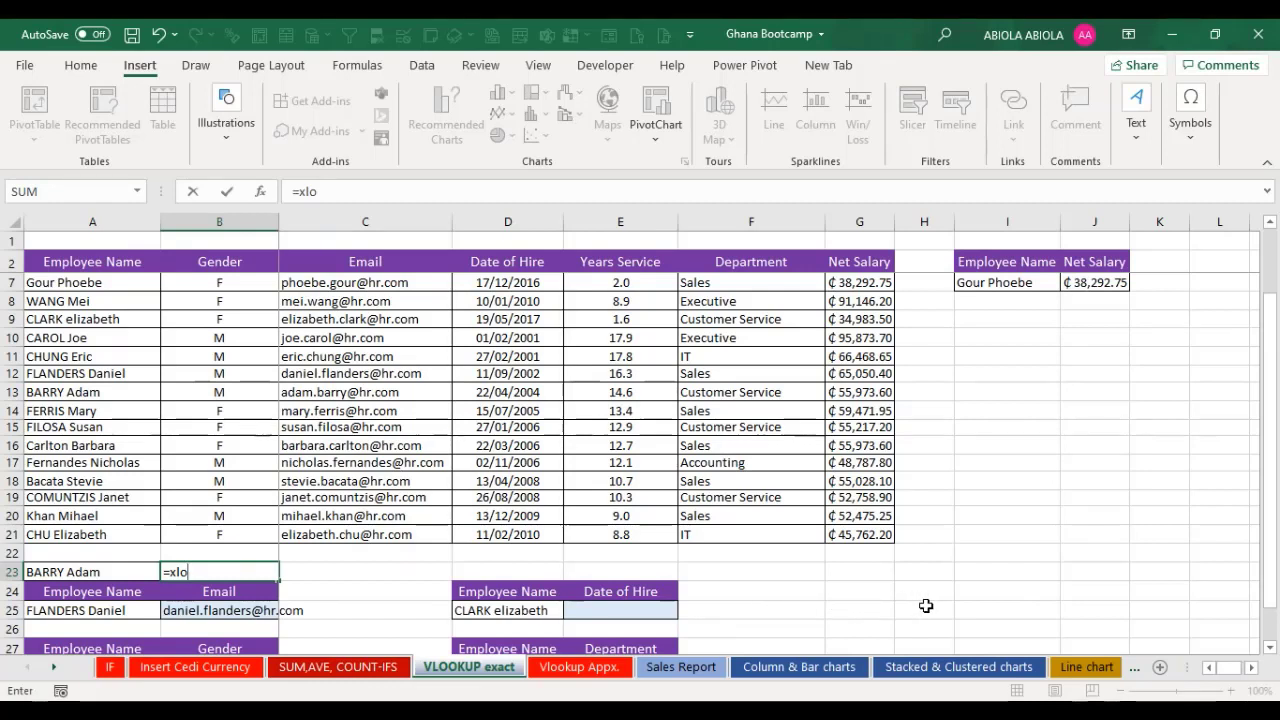
pyautogui.press('Tab')
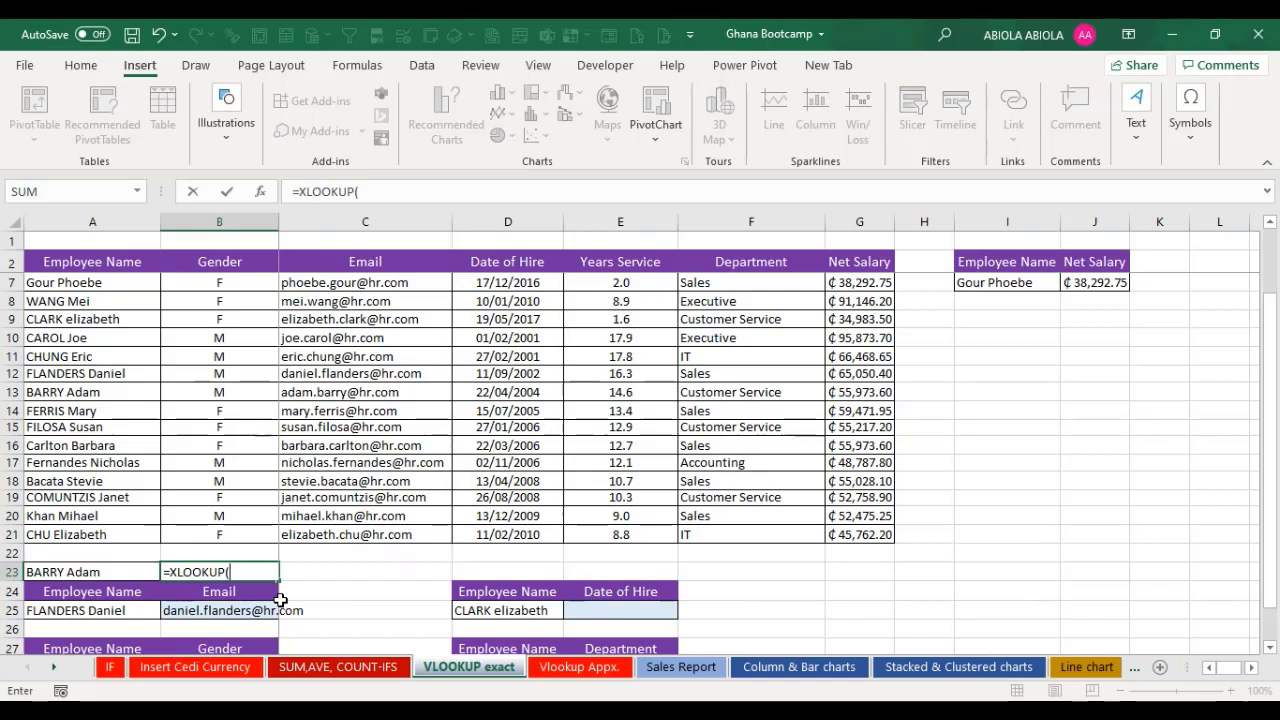
pyautogui.click(38, 571)
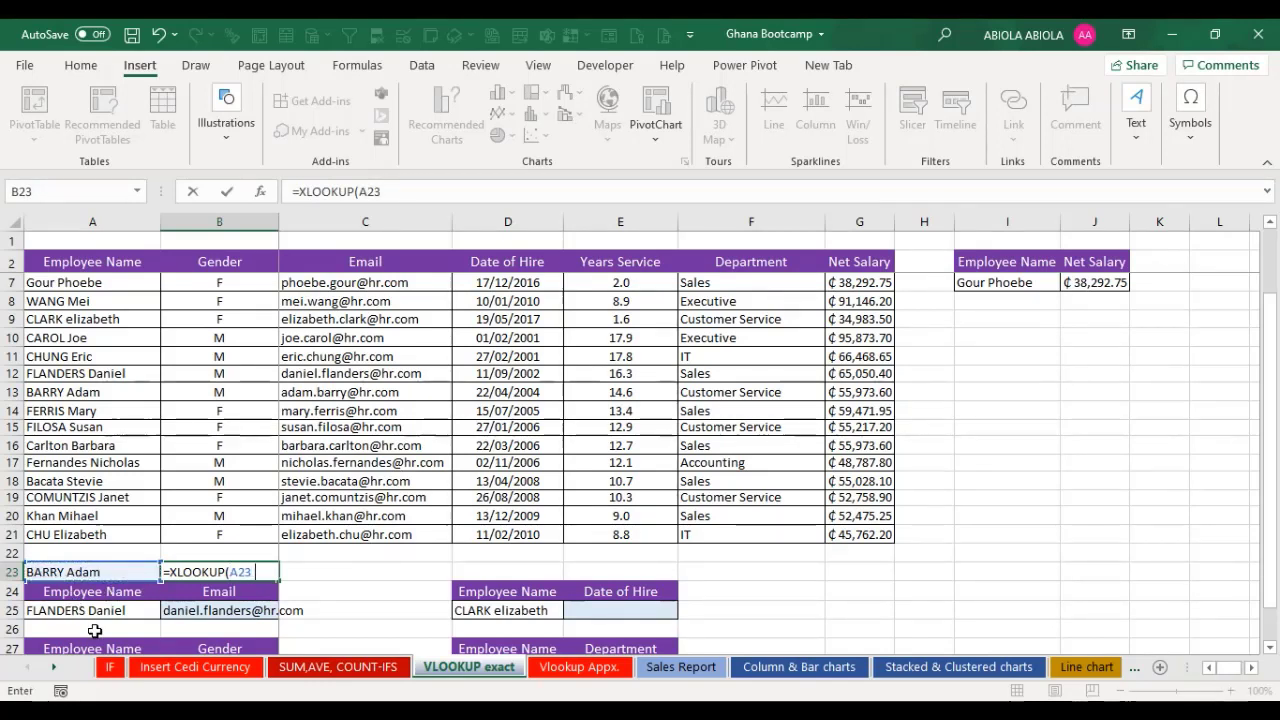
pyautogui.write(',')
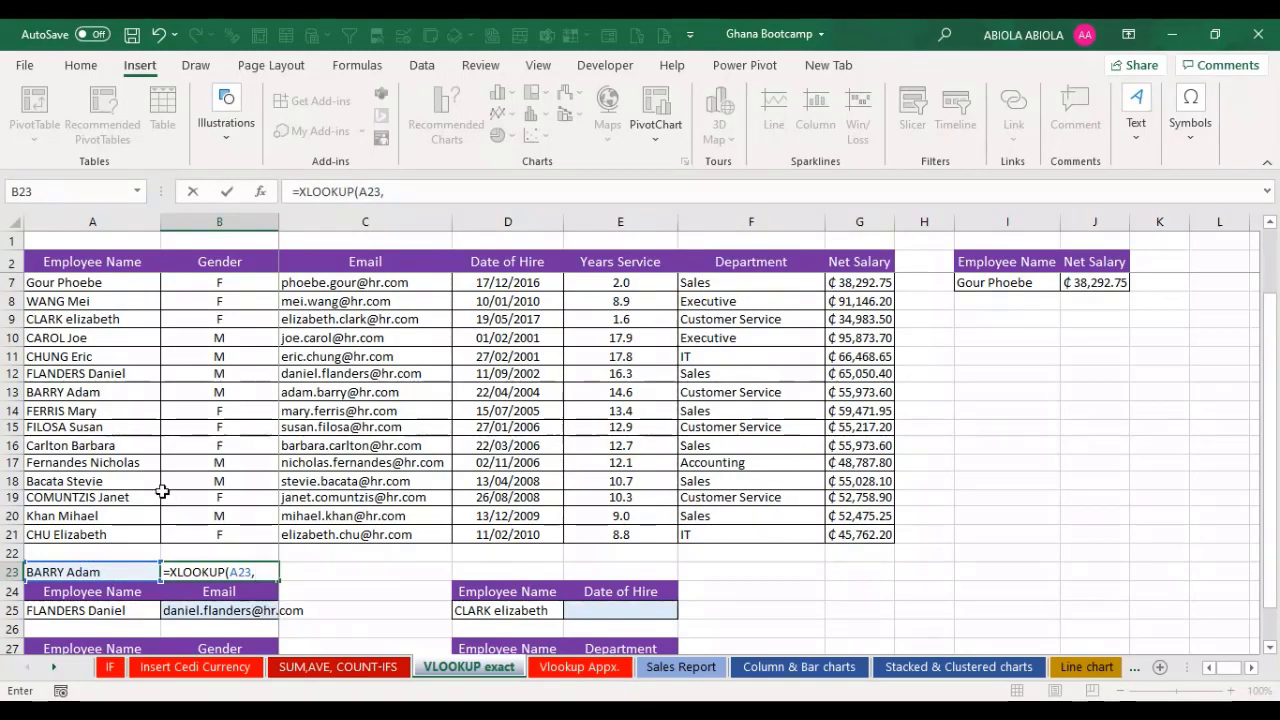
pyautogui.click(105, 282)
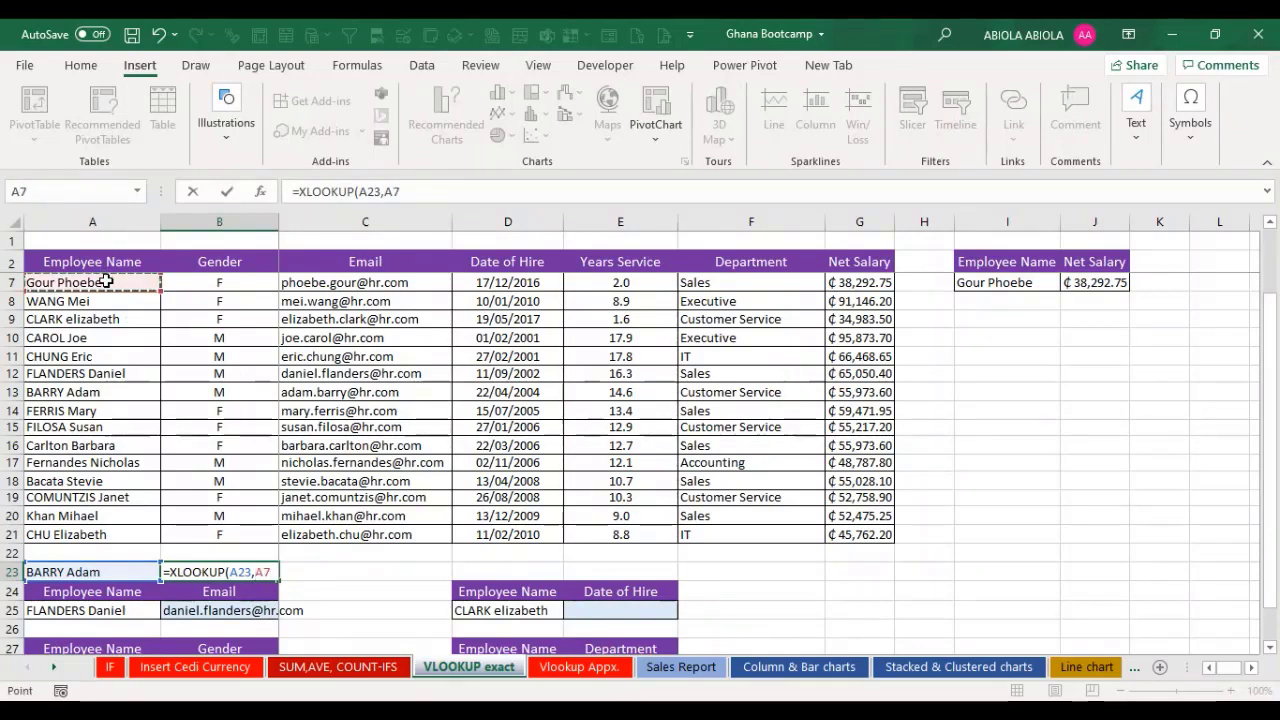
pyautogui.scroll(2, 105, 282)
pyautogui.click(105, 282)
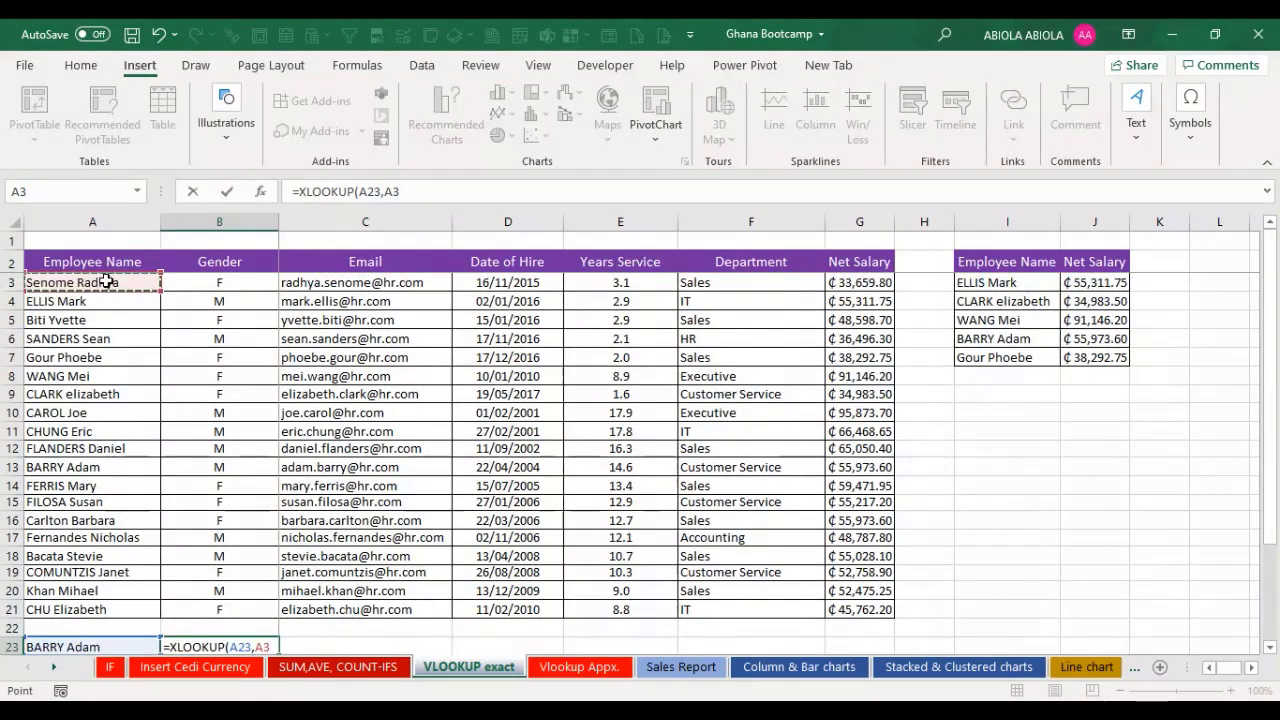
pyautogui.hotkey('shift', 'Down')
pyautogui.hotkey('shift', 'Down')
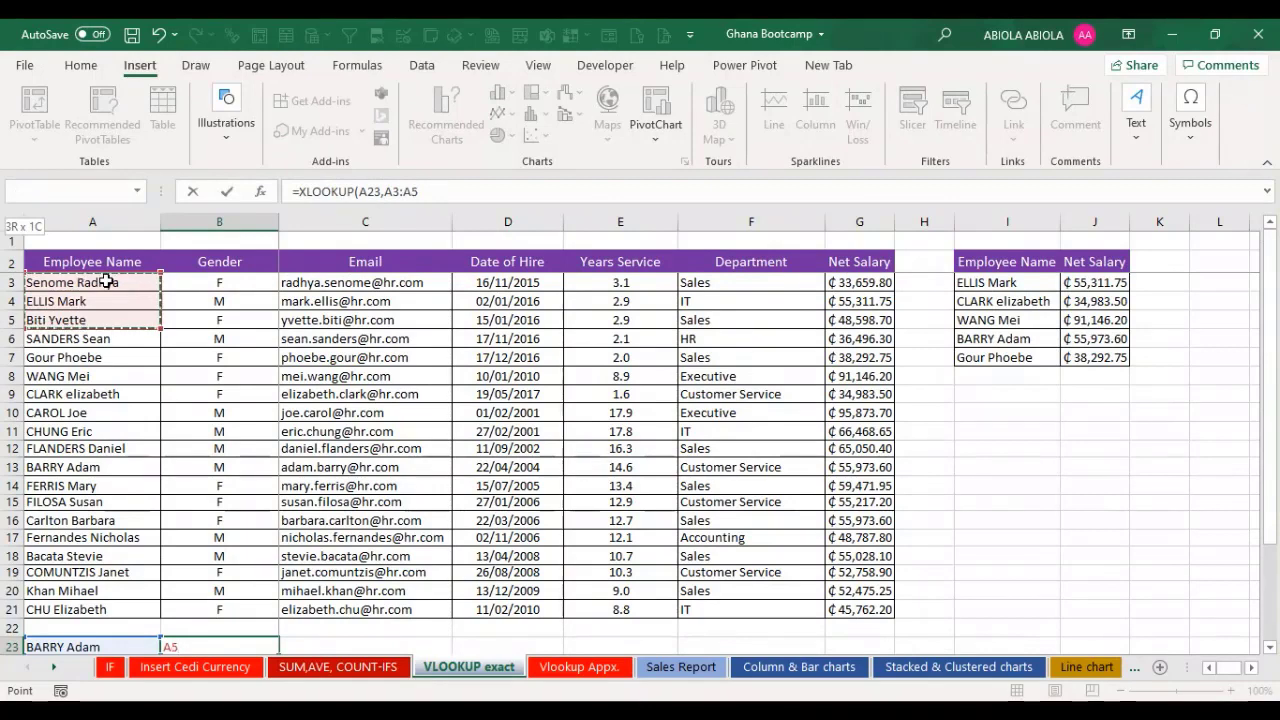
pyautogui.hotkey('shift', 'Down')
pyautogui.hotkey('shift', 'Down')
pyautogui.hotkey('shift', 'Down')
pyautogui.hotkey('shift', 'Down')
pyautogui.hotkey('shift', 'Down')
pyautogui.hotkey('shift', 'Down')
pyautogui.hotkey('shift', 'Down')
pyautogui.hotkey('shift', 'Down')
pyautogui.hotkey('shift', 'Down')
pyautogui.hotkey('shift', 'Down')
pyautogui.hotkey('shift', 'Down')
pyautogui.hotkey('shift', 'Down')
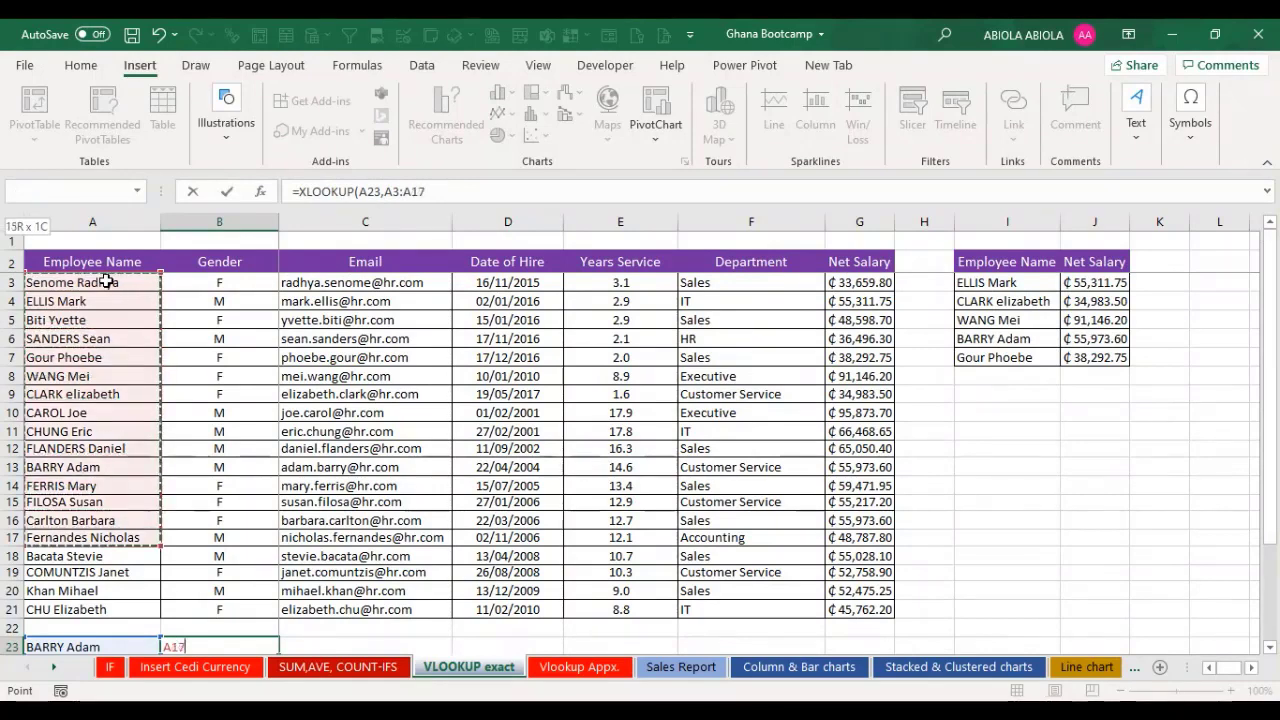
pyautogui.hotkey('shift', 'Down')
pyautogui.hotkey('shift', 'Down')
pyautogui.hotkey('shift', 'Down')
pyautogui.hotkey('shift', 'Down')
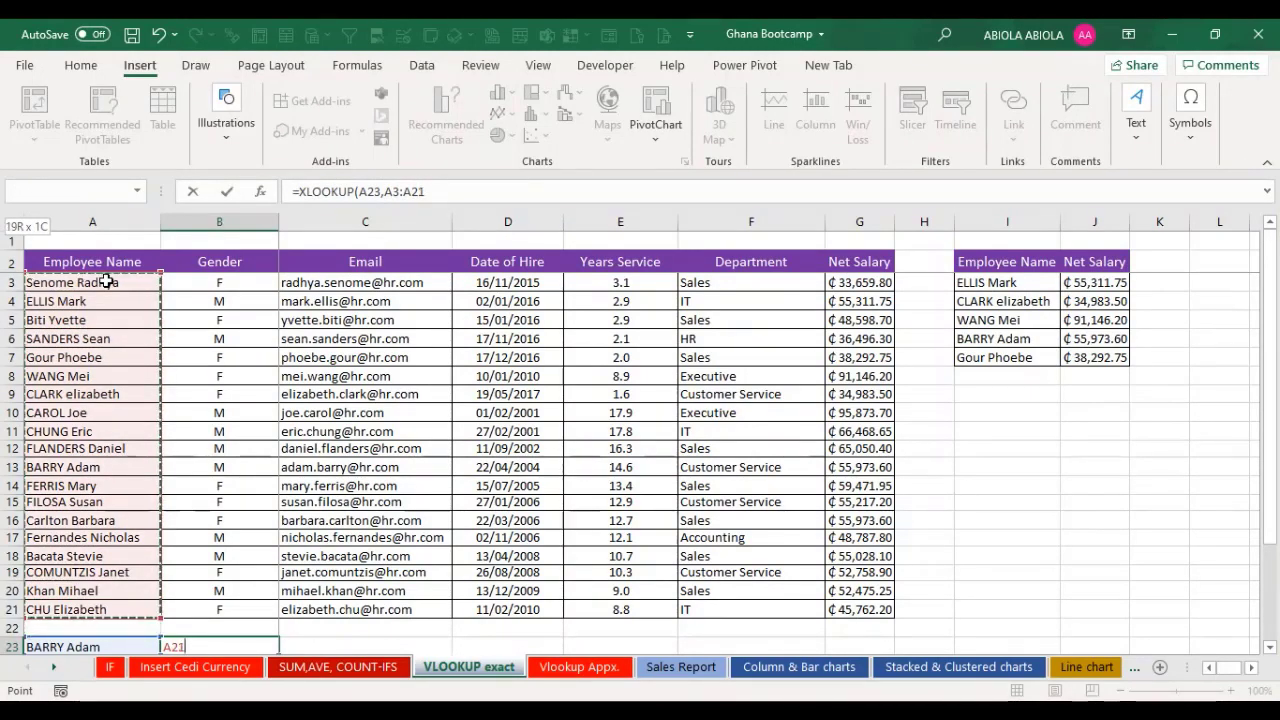
# Step: Finish the formula with B3:G21 as return range so the record spills across B23:G23
pyautogui.write(',')
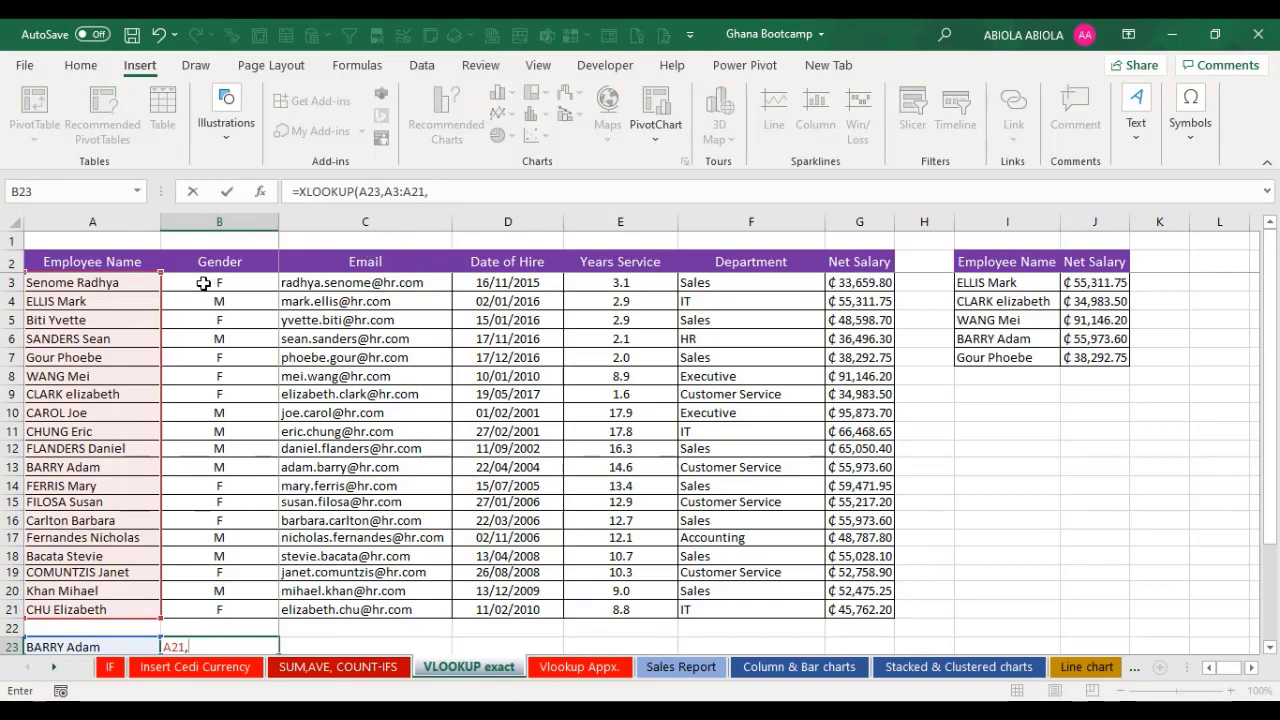
pyautogui.moveTo(197, 283); pyautogui.dragTo(860, 608)
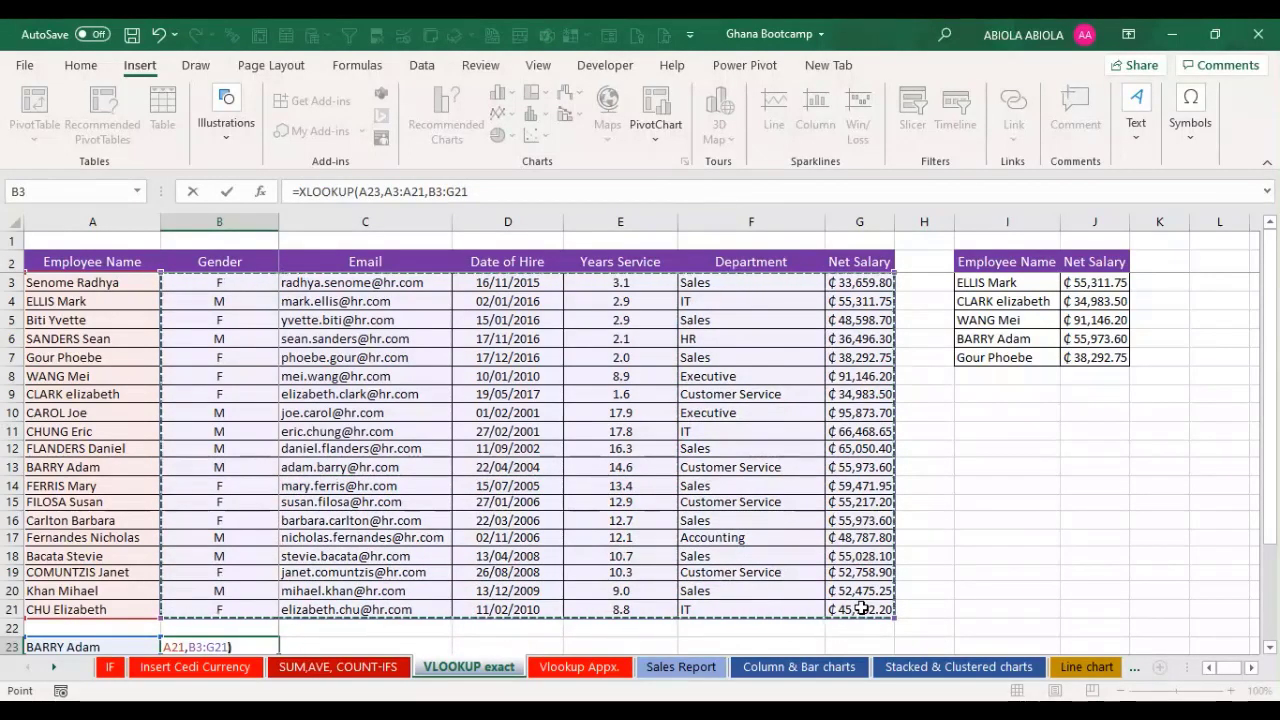
pyautogui.write(')')
pyautogui.hotkey('ctrl', 'Return')
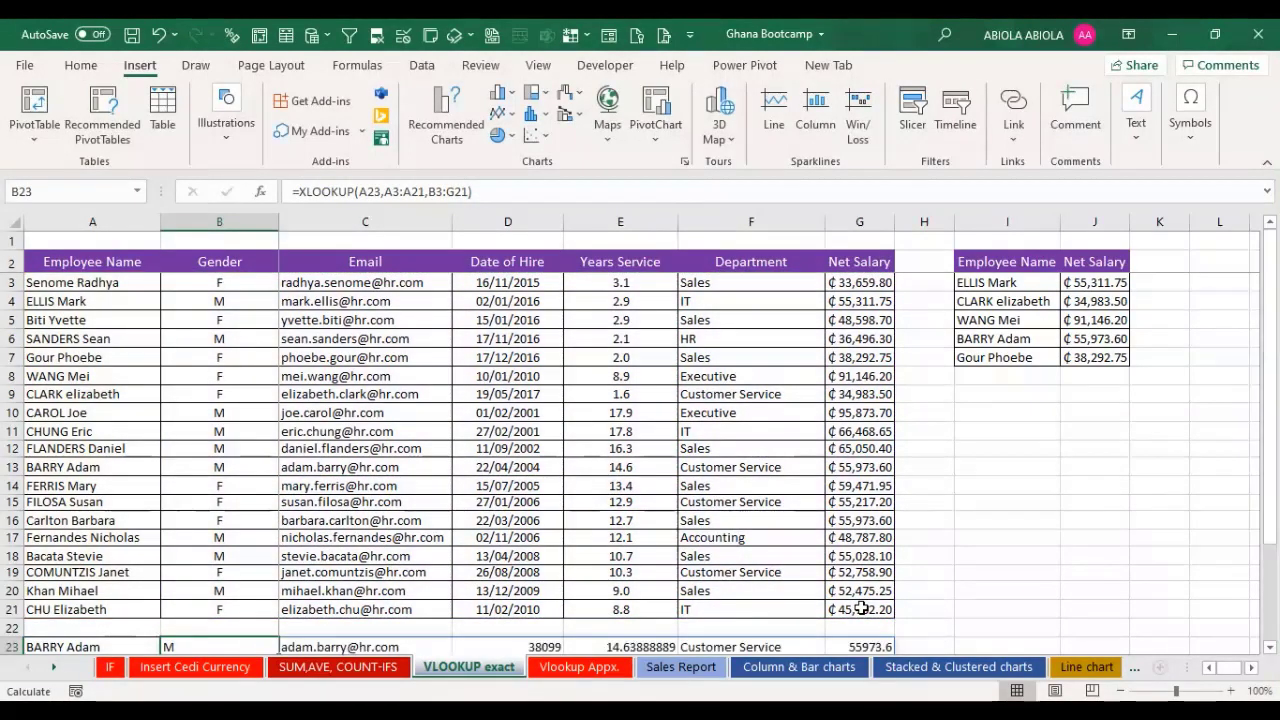
pyautogui.click(270, 547)
# Step: Format the hire date result in D23 as a short date
pyautogui.press('Down')
pyautogui.press('Down')
pyautogui.press('Down')
pyautogui.press('Down')
pyautogui.press('Down')
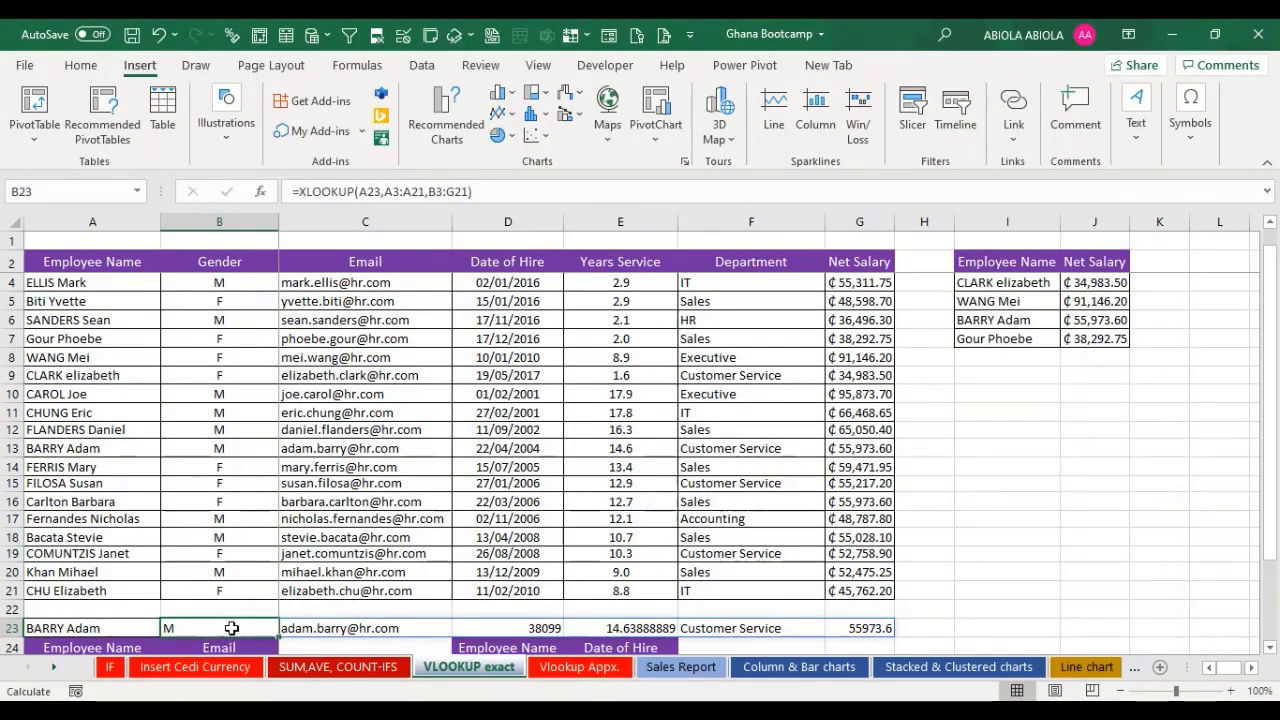
pyautogui.click(300, 630)
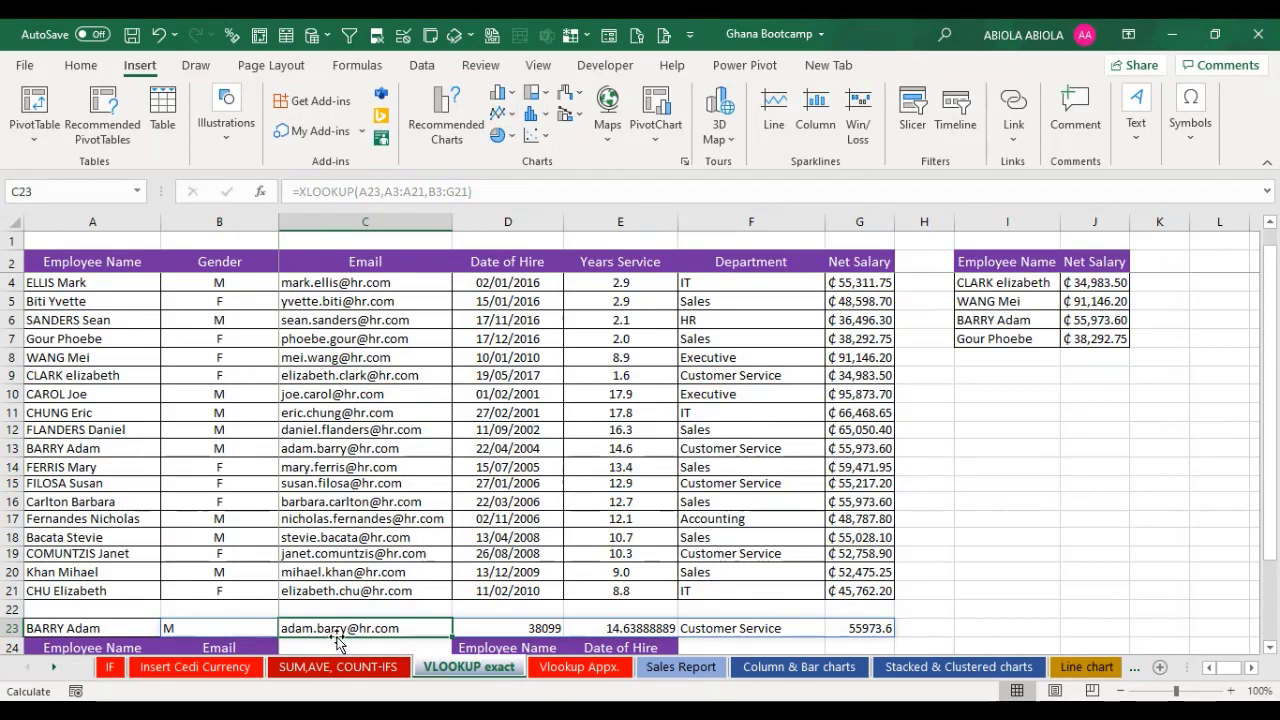
pyautogui.click(479, 625)
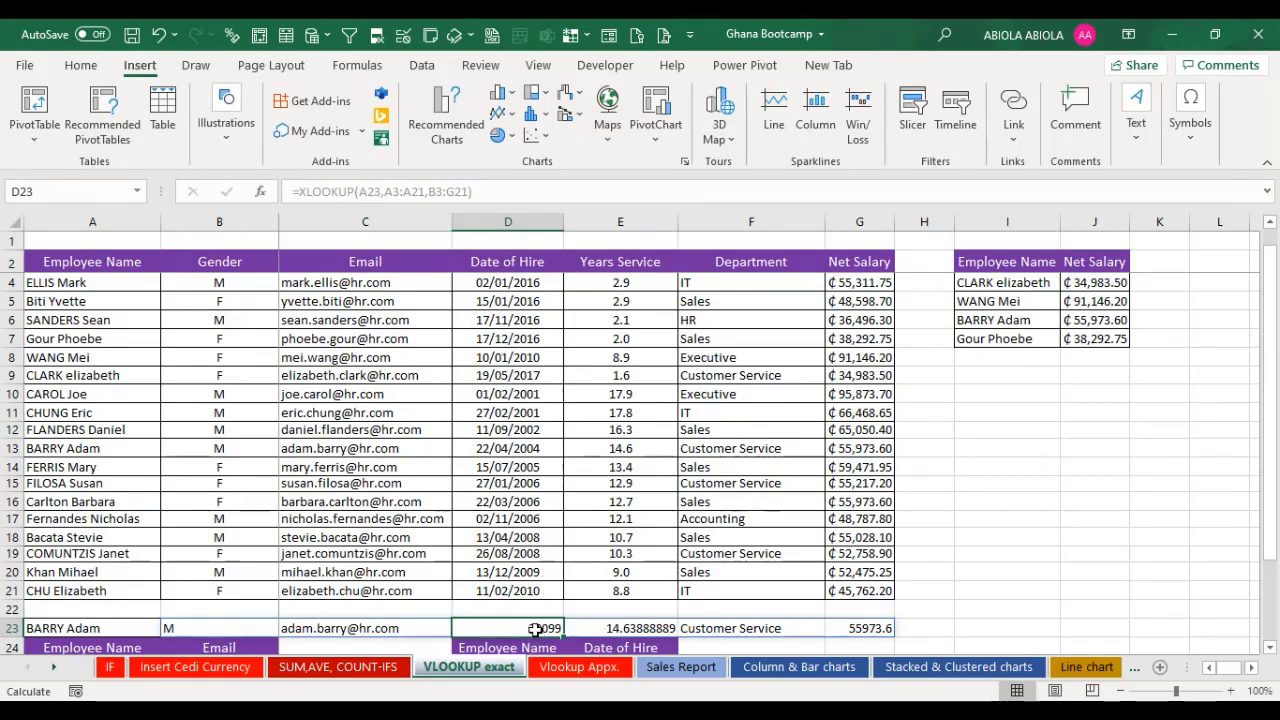
pyautogui.click(82, 66)
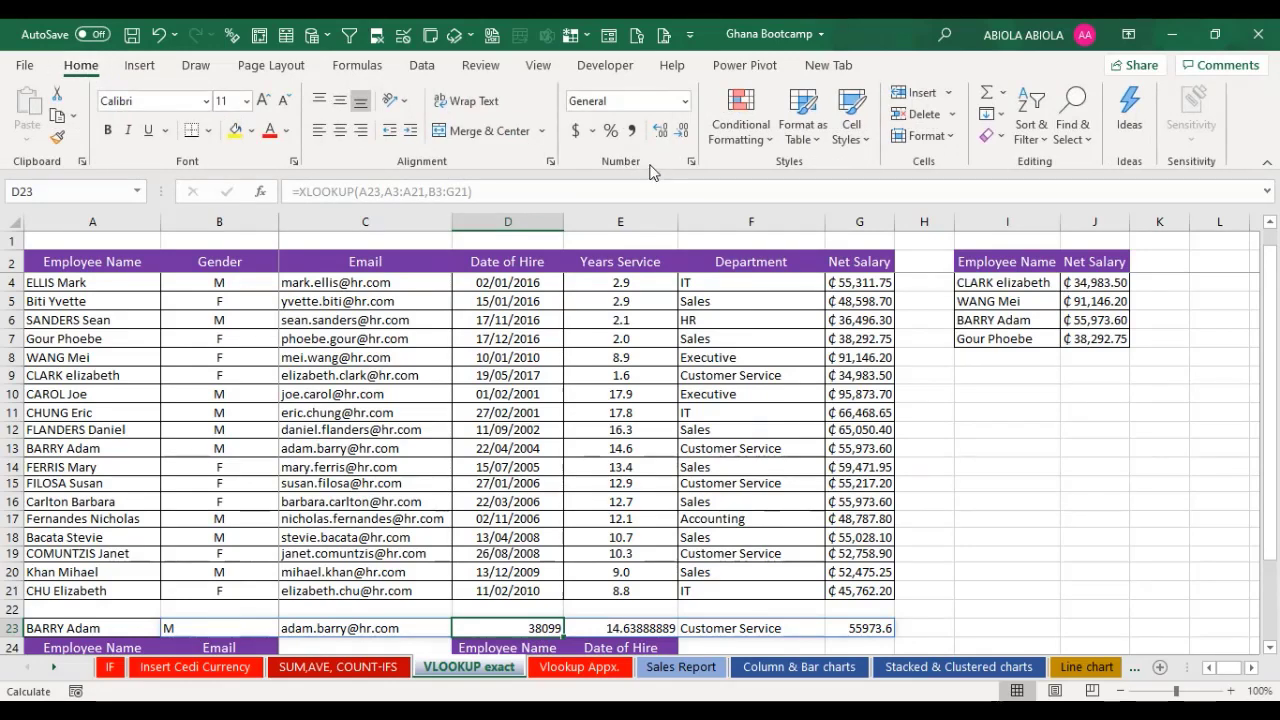
pyautogui.click(686, 101)
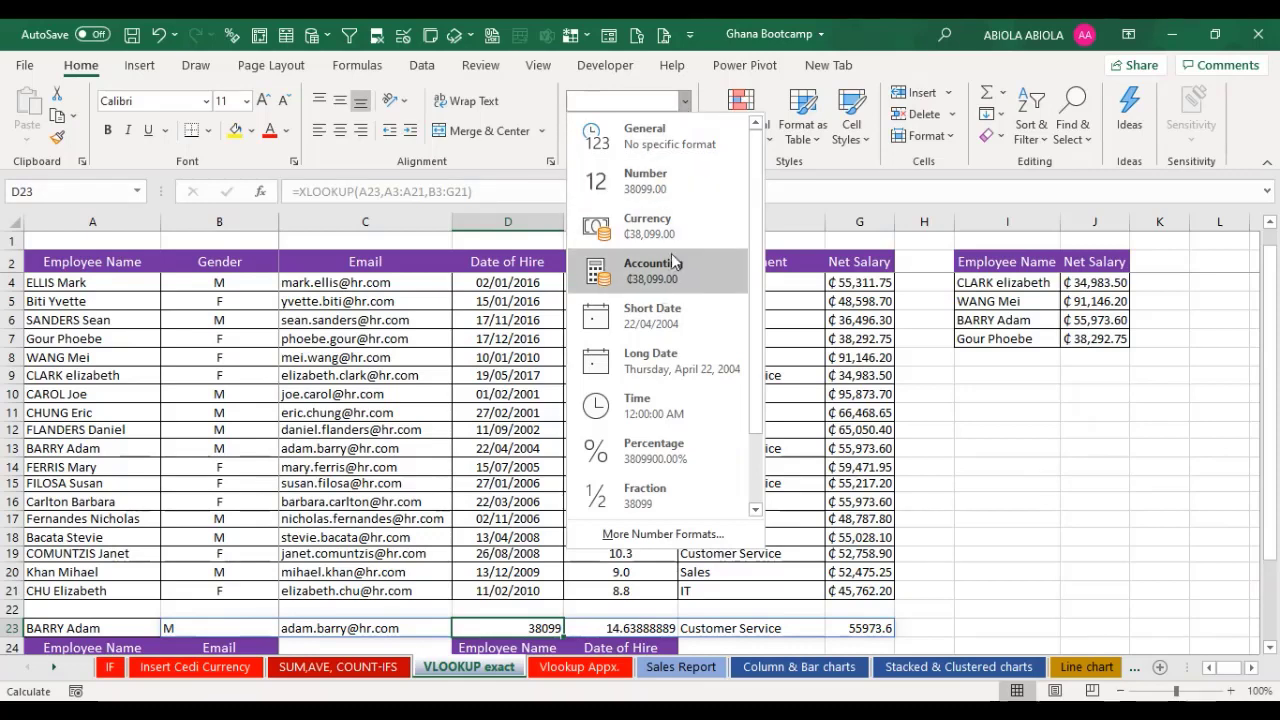
pyautogui.click(672, 325)
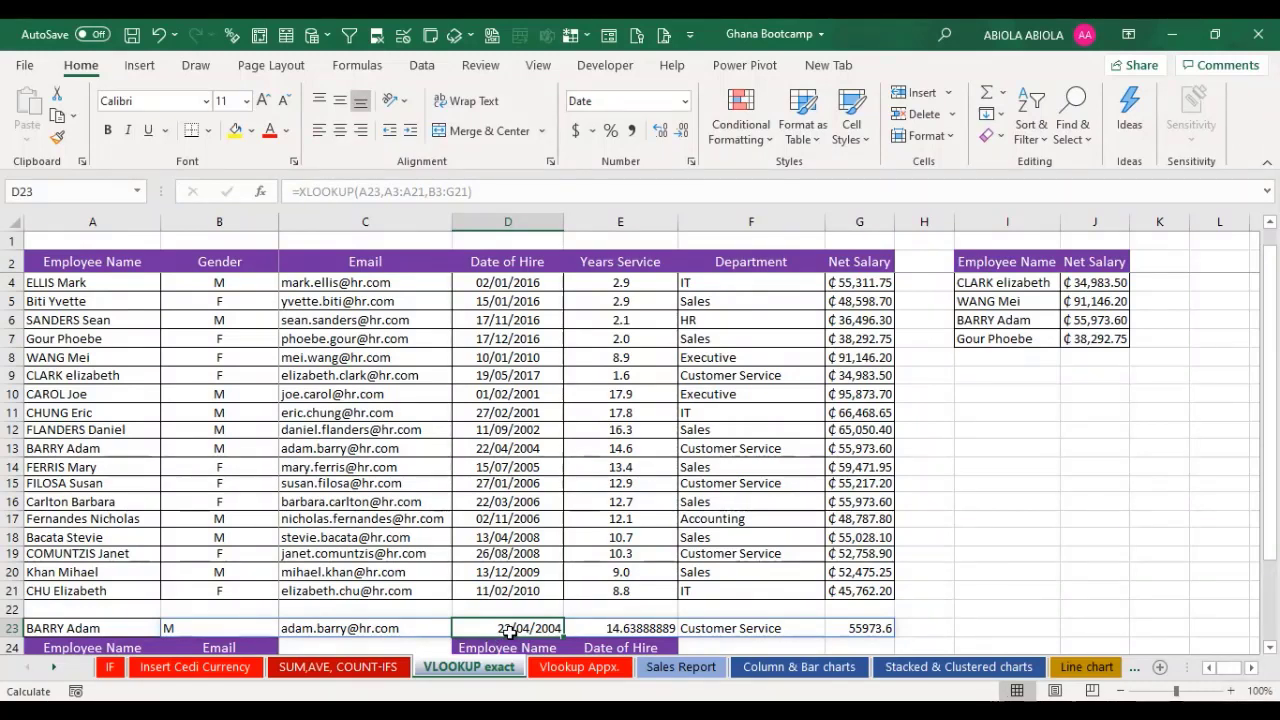
# Step: Format the Net Salary in G23 as currency, ₵55,973.60, and compare with row 13
pyautogui.click(610, 628)
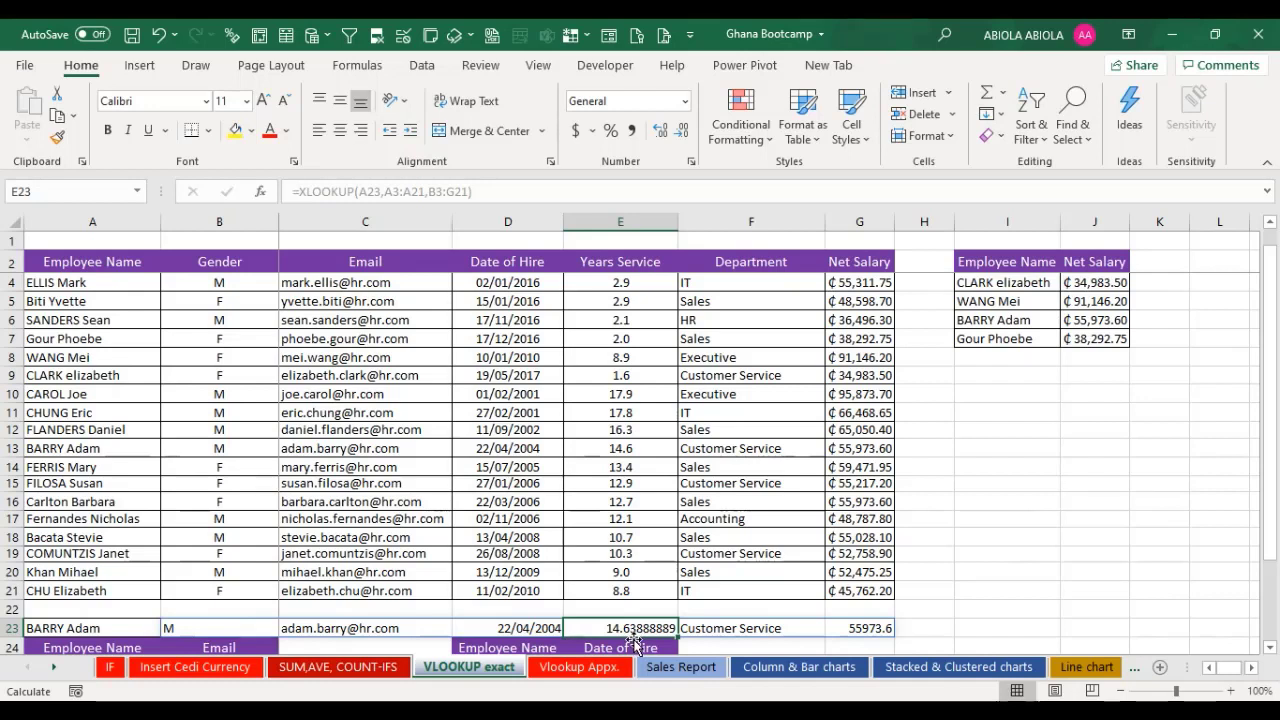
pyautogui.click(734, 631)
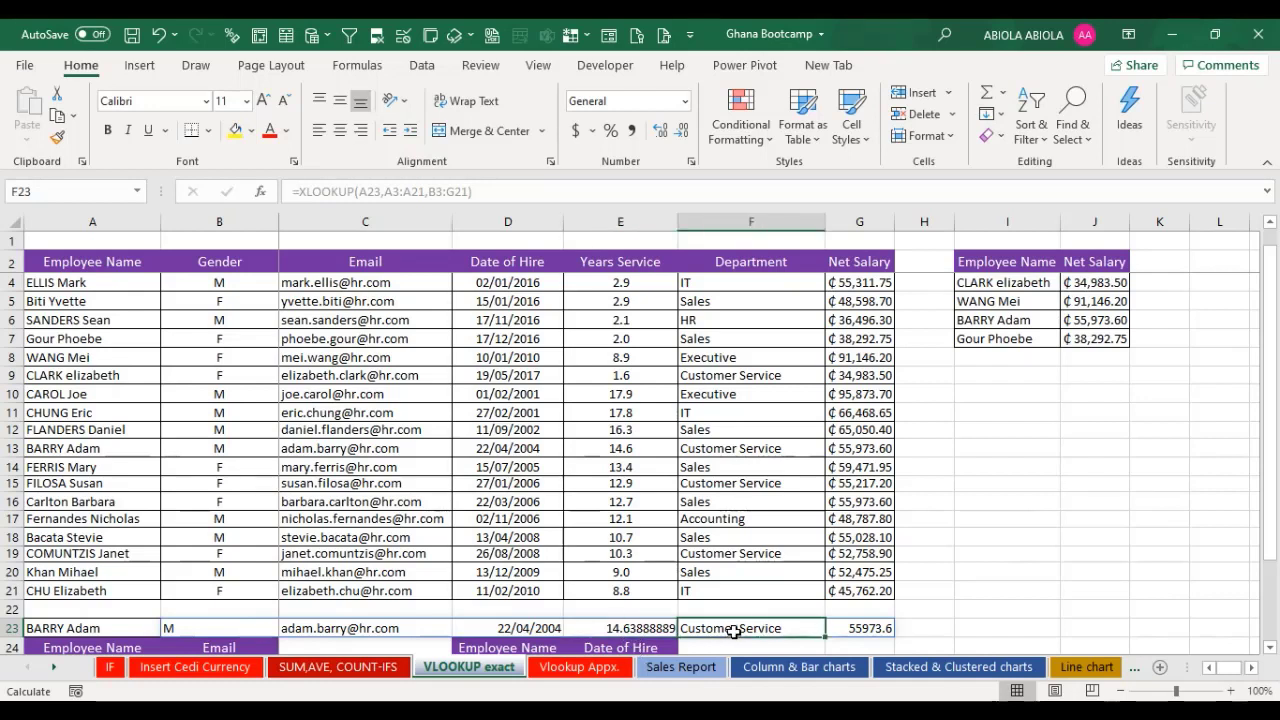
pyautogui.click(862, 632)
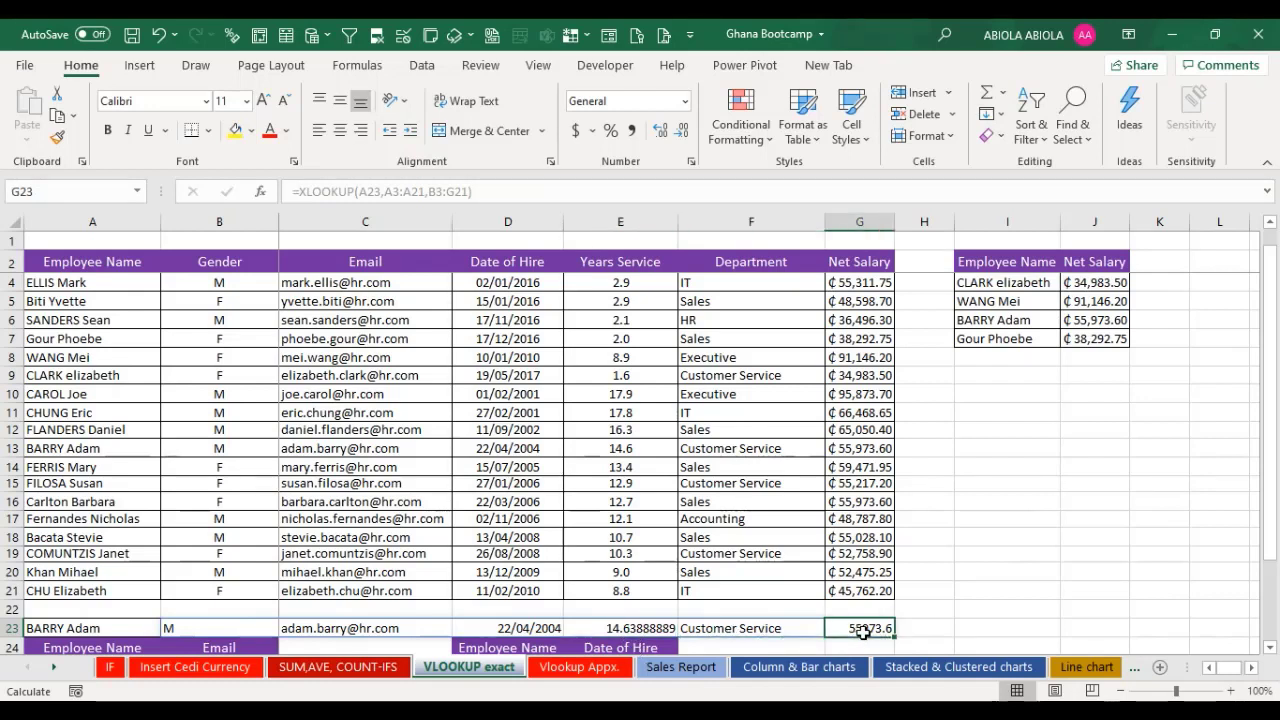
pyautogui.hotkey('ctrl', 'shift', '4')
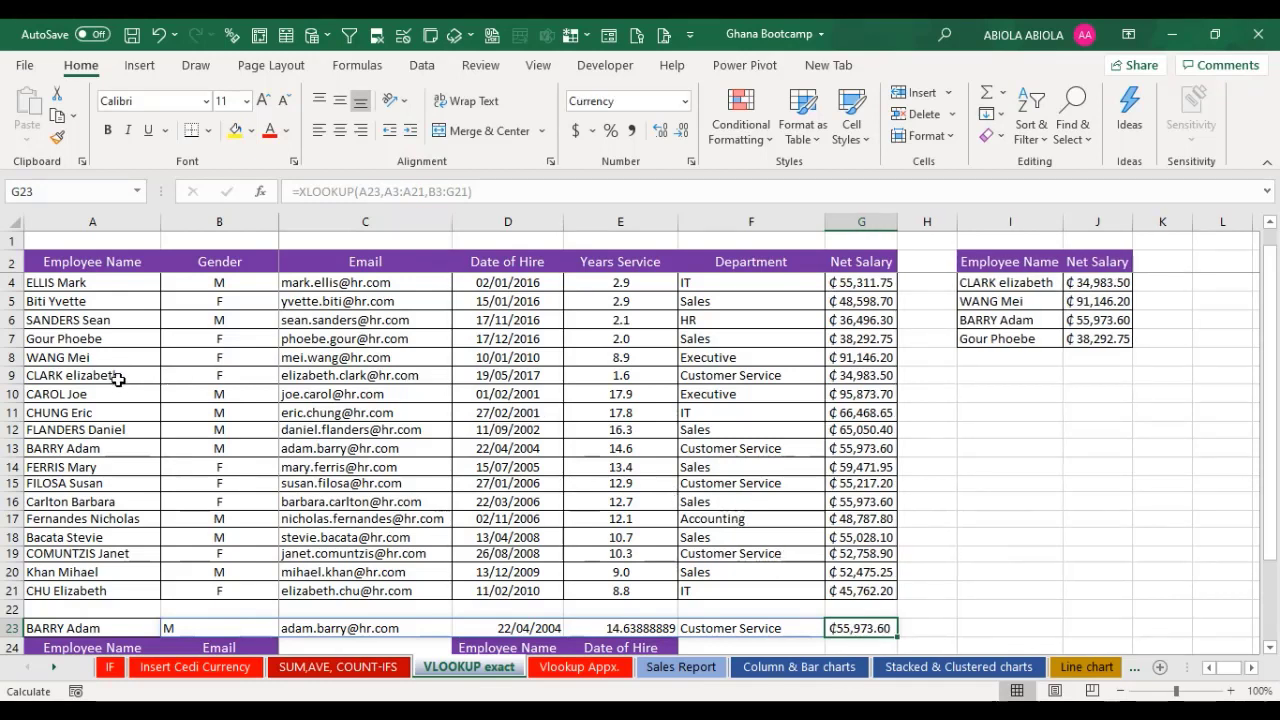
pyautogui.moveTo(82, 451); pyautogui.dragTo(842, 446)
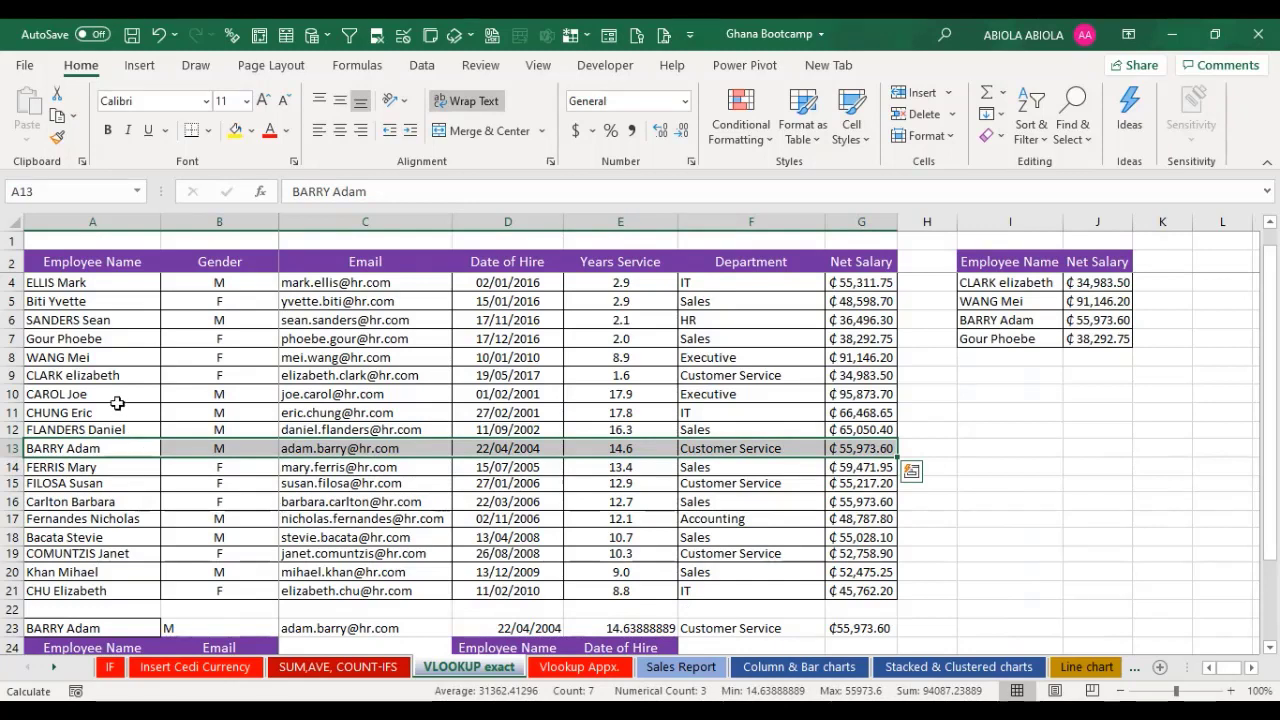
pyautogui.click(60, 375)
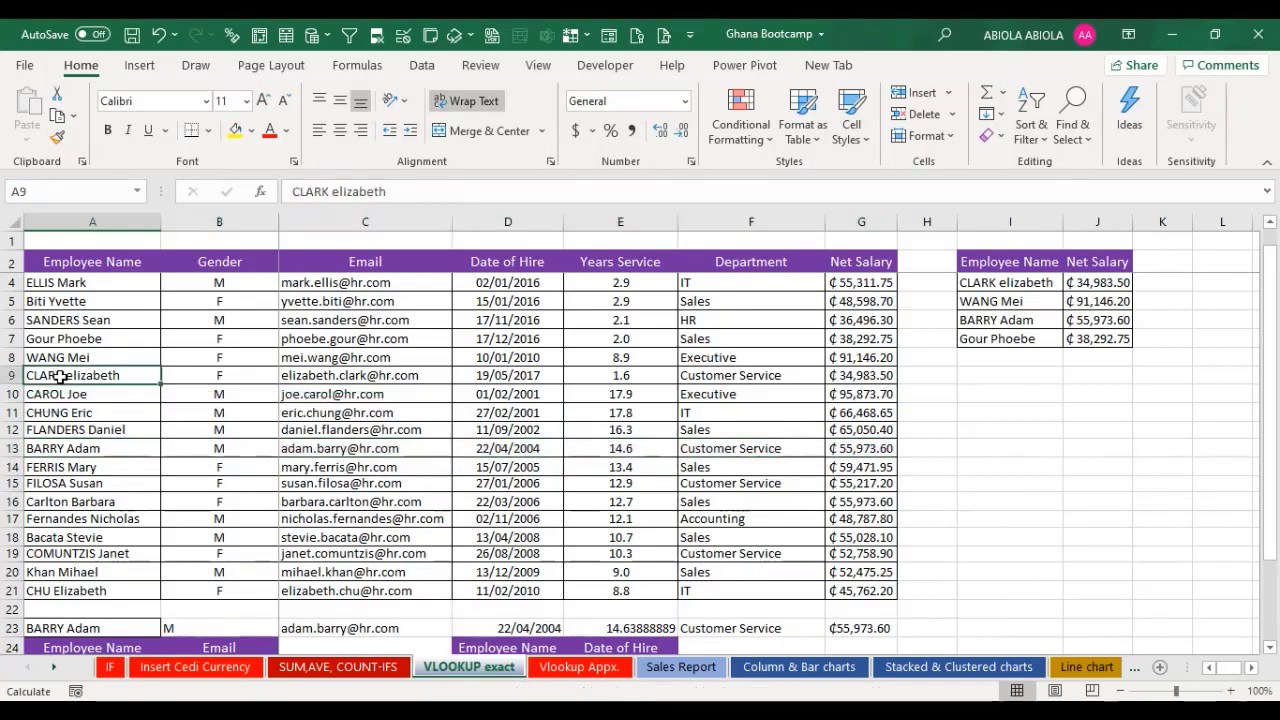
pyautogui.hotkey('ctrl', 'c')
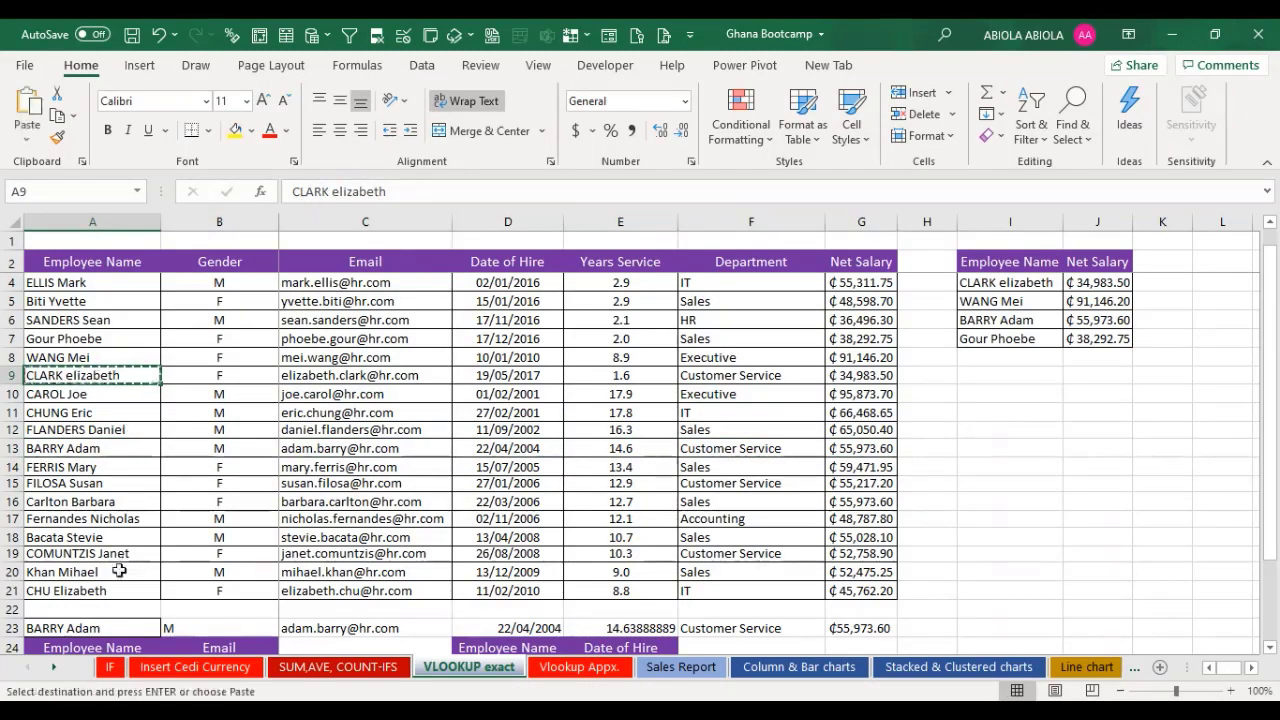
pyautogui.click(120, 627)
pyautogui.hotkey('ctrl', 'v')
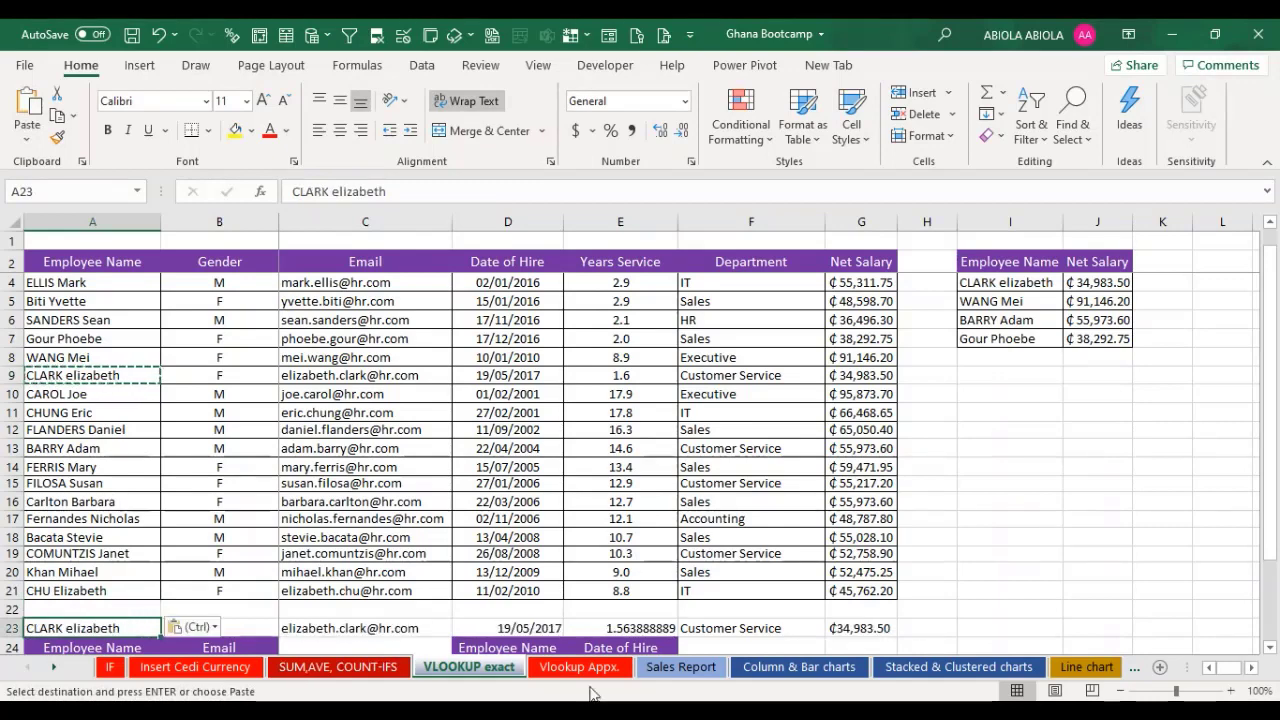
pyautogui.press('Escape')
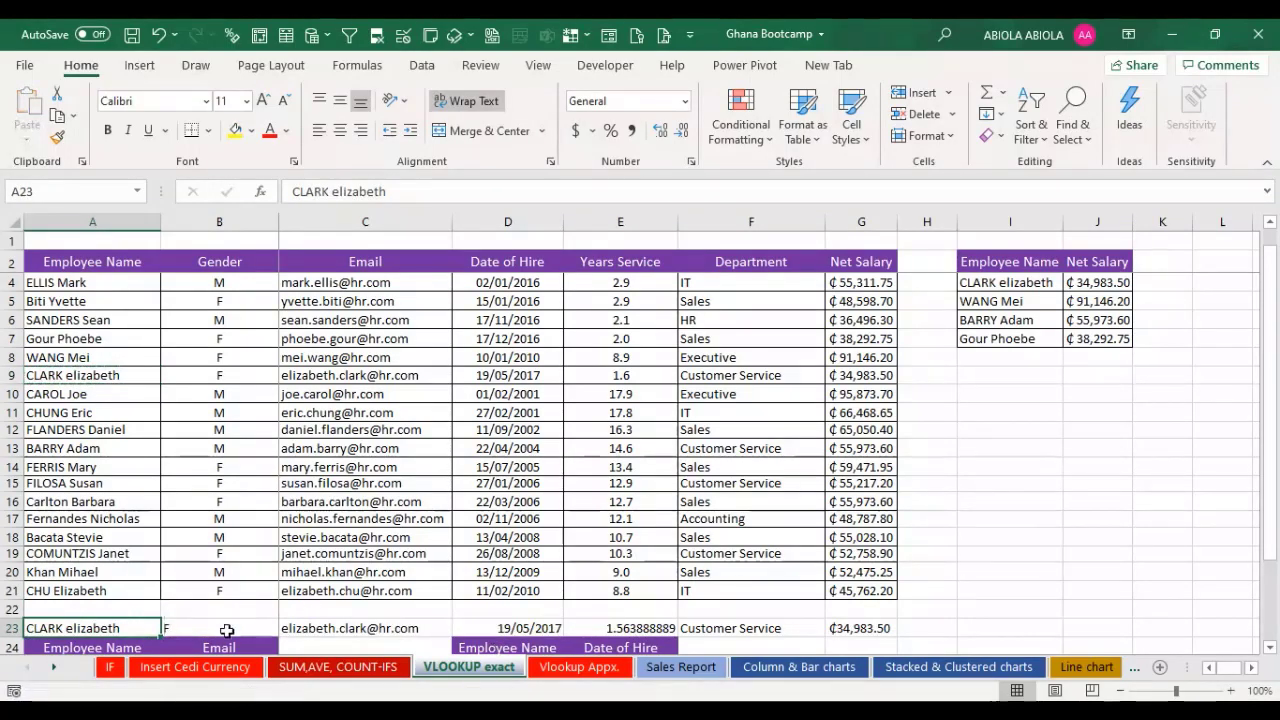
pyautogui.click(170, 628)
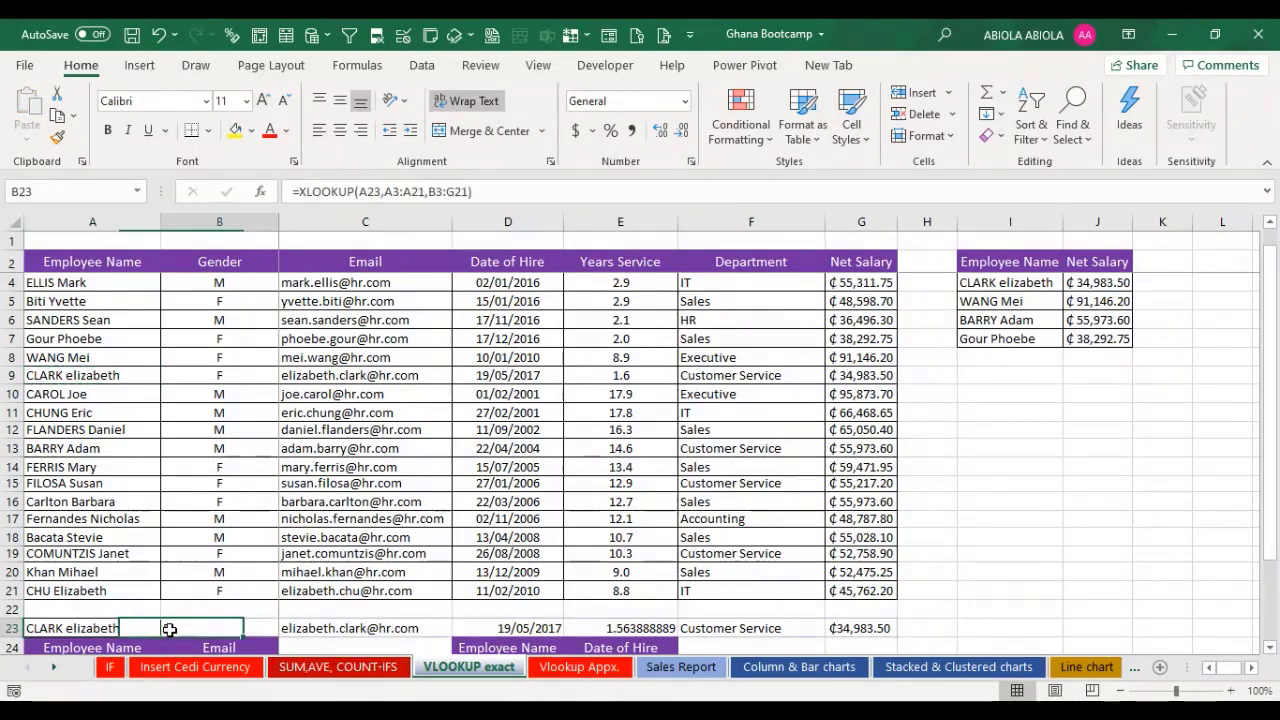
pyautogui.click(290, 628)
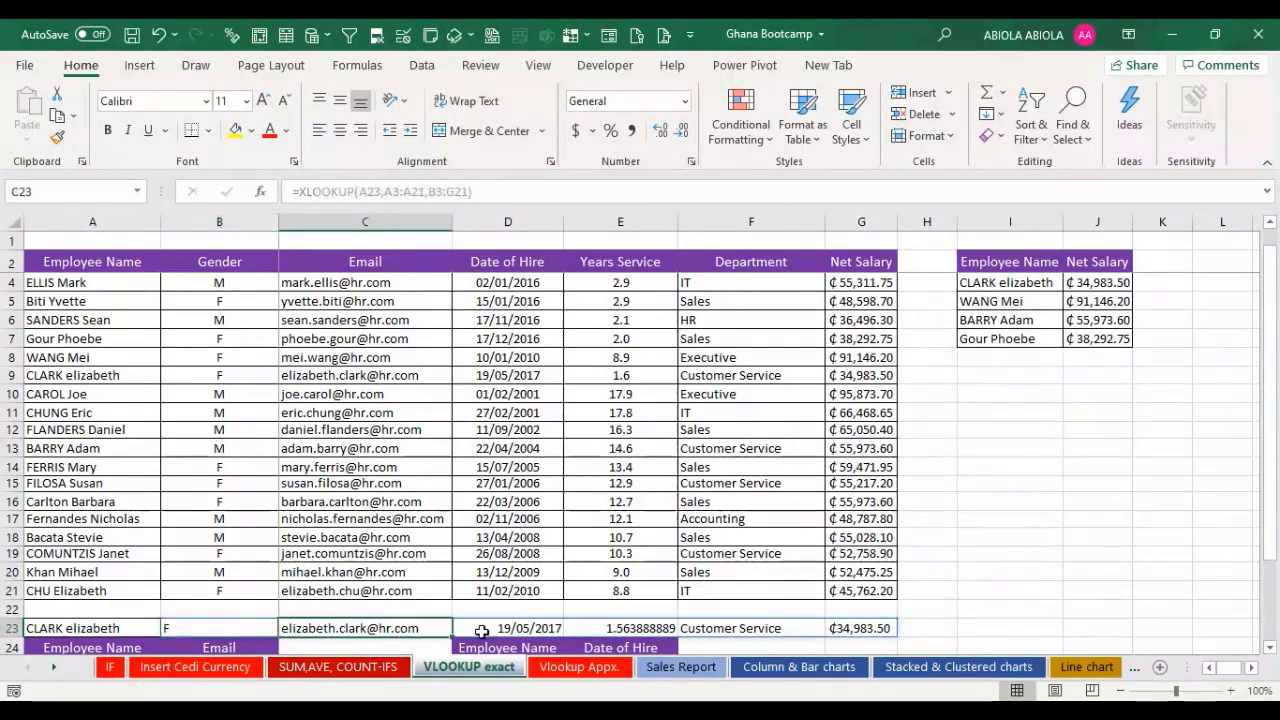
pyautogui.click(533, 630)
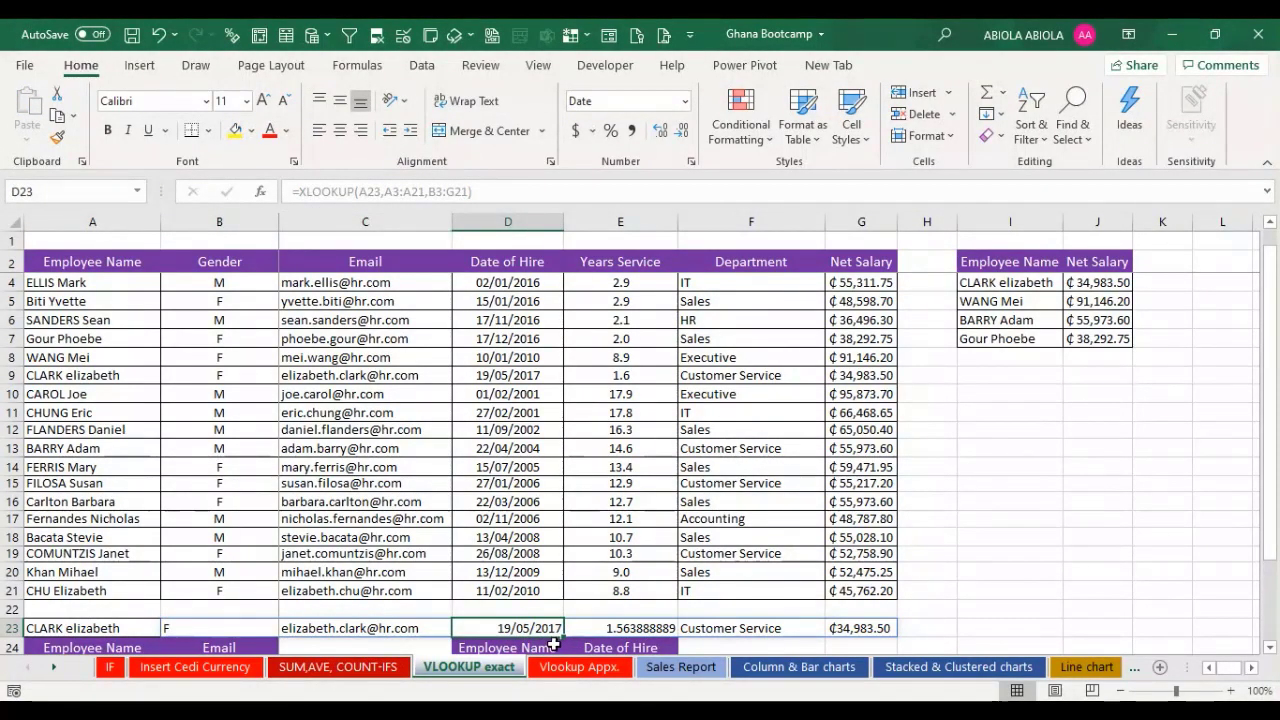
pyautogui.click(621, 631)
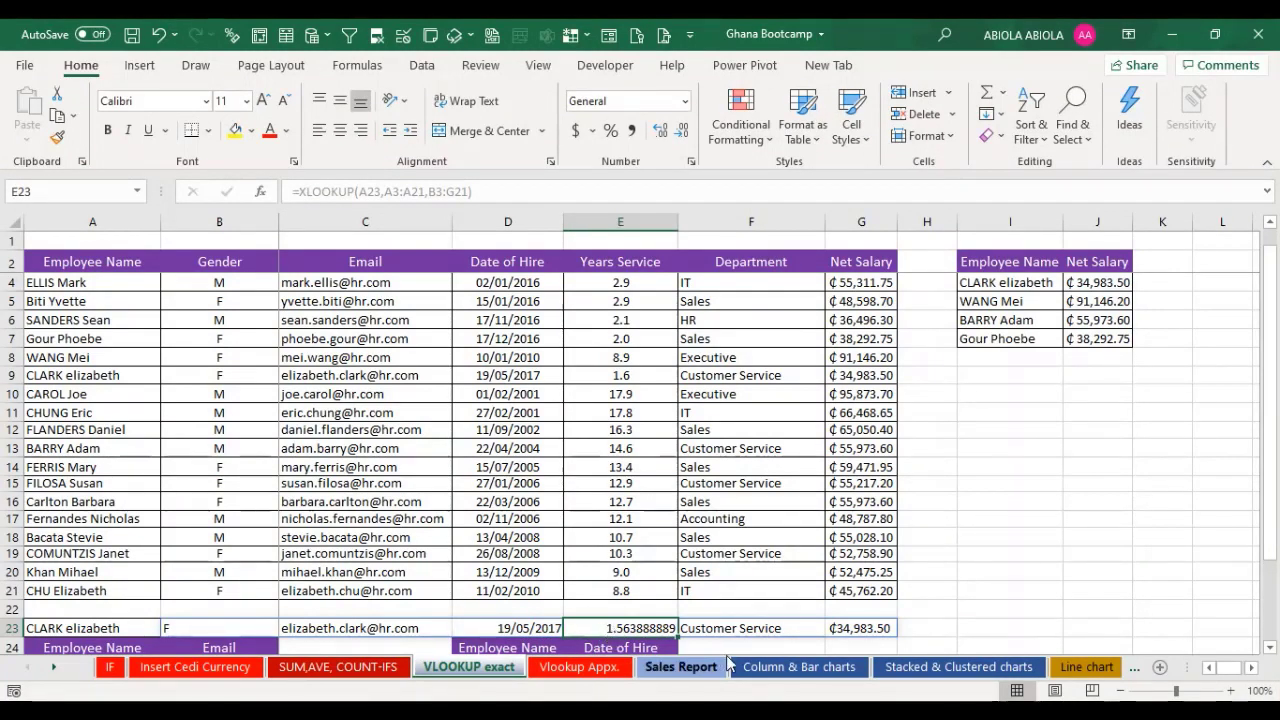
pyautogui.click(720, 631)
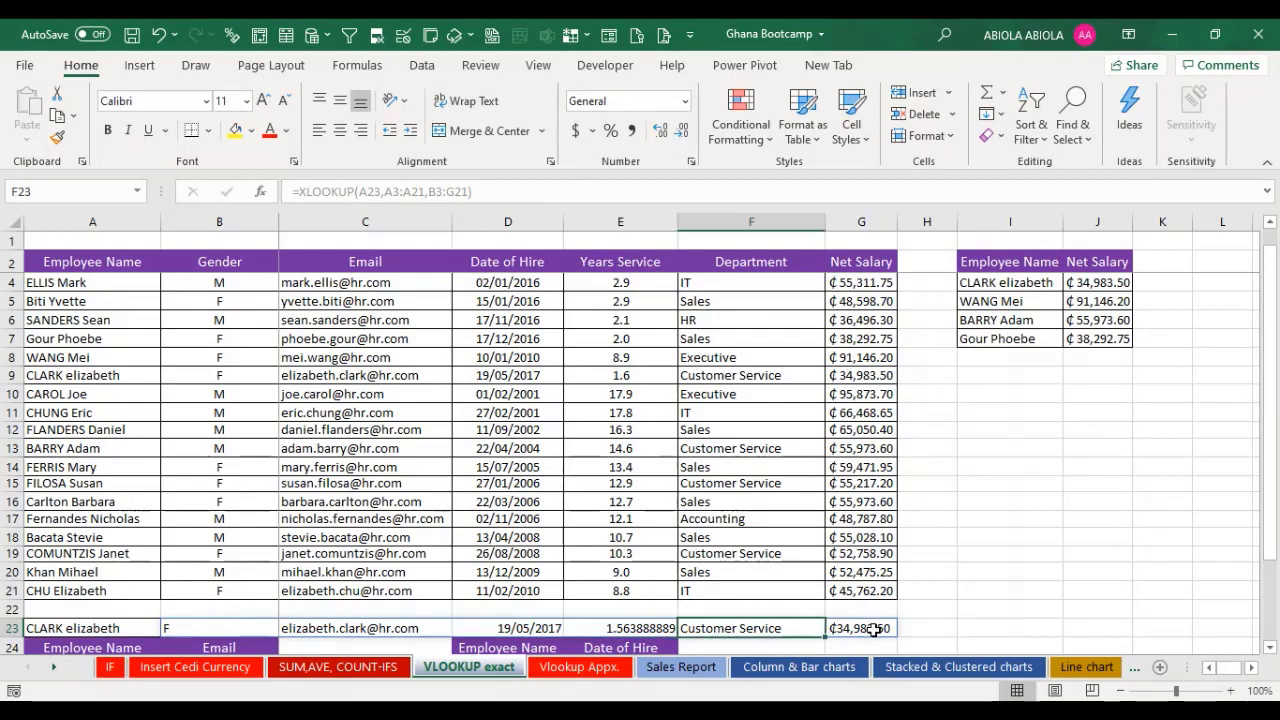
pyautogui.click(873, 628)
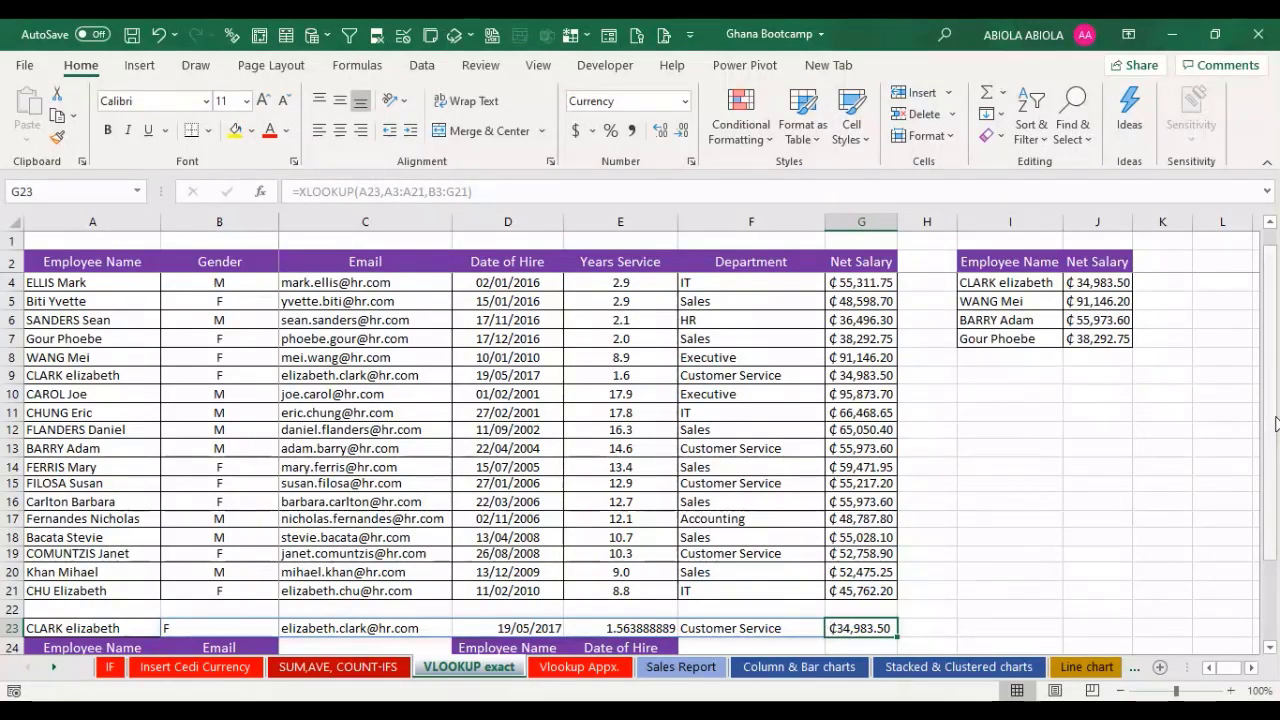
pyautogui.moveTo(1276, 424); pyautogui.dragTo(1276, 288)
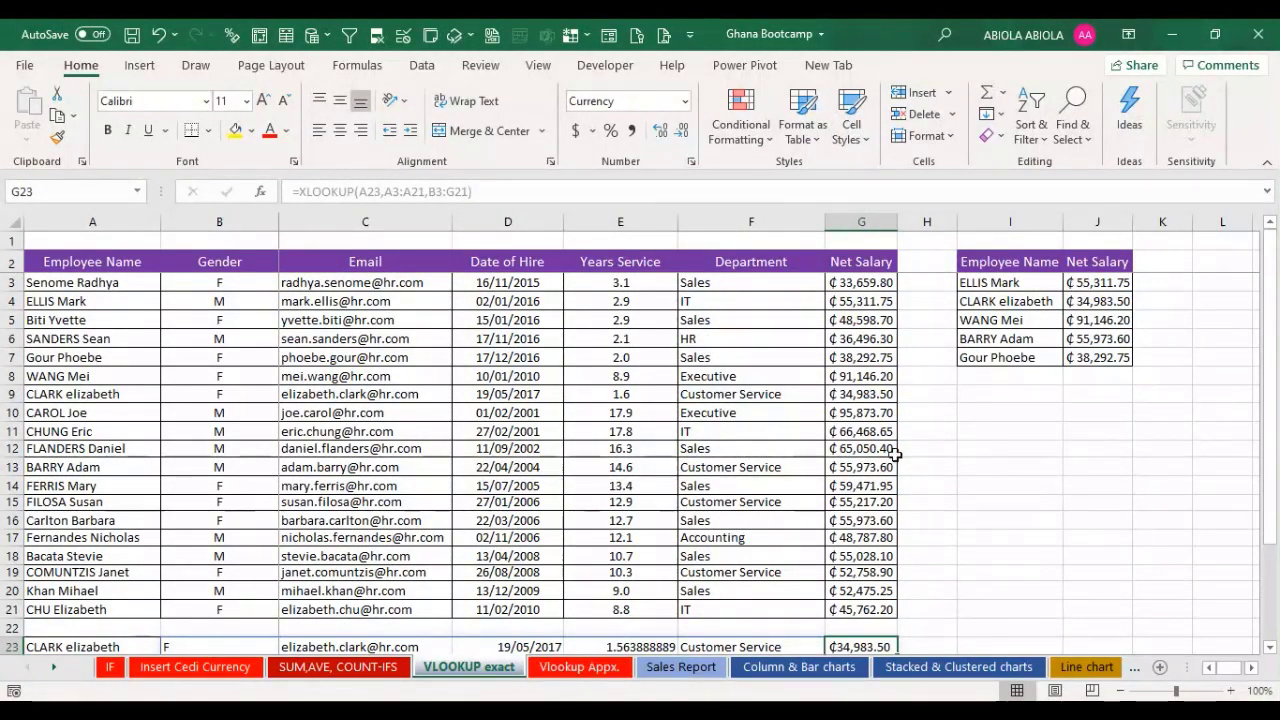
pyautogui.moveTo(1101, 283); pyautogui.dragTo(1100, 358)
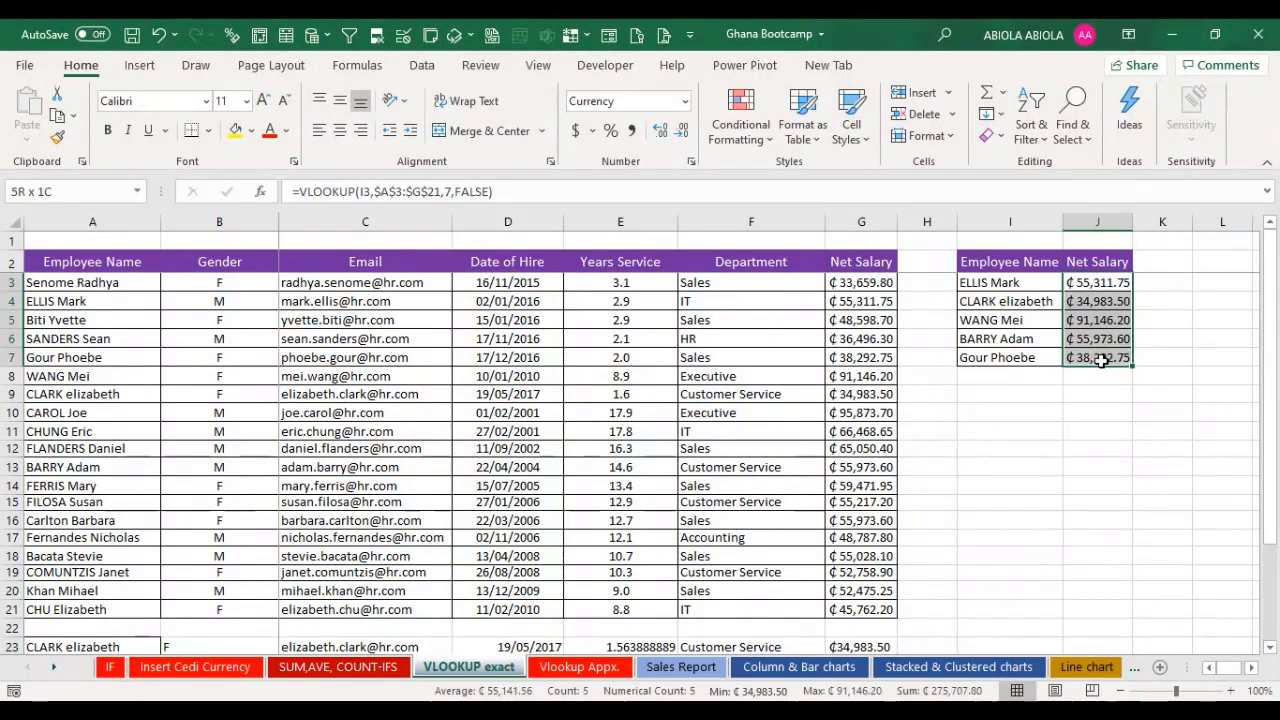
# Step: Delete the Net Salary values in J3:J7 beside names I3:I7, leaving J3 selected
pyautogui.press('Delete')
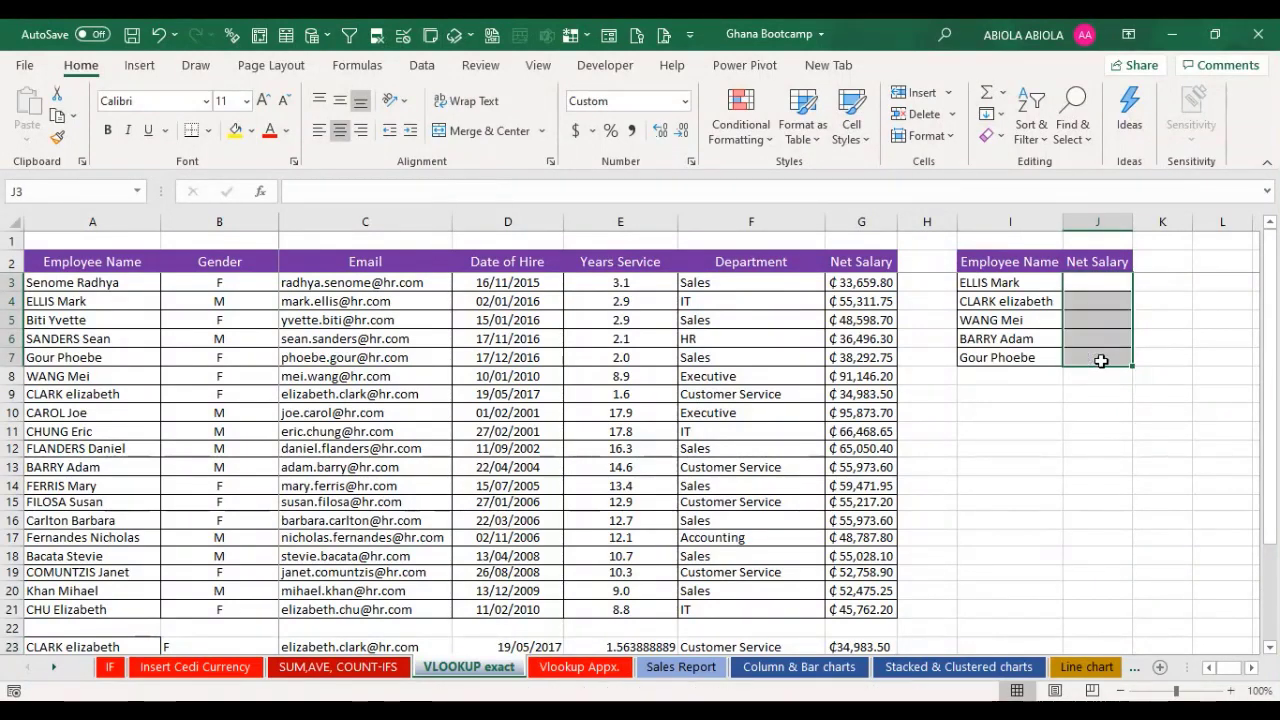
pyautogui.click(1103, 283)
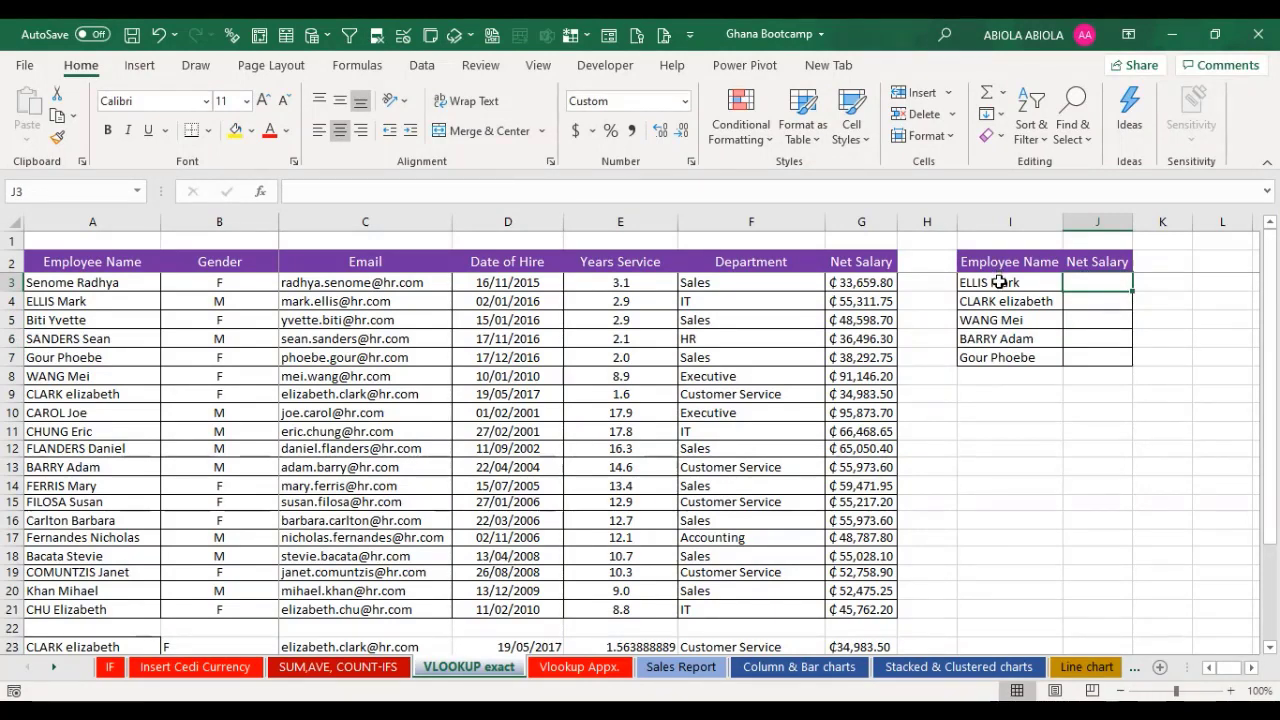
pyautogui.moveTo(1000, 282); pyautogui.dragTo(1008, 360)
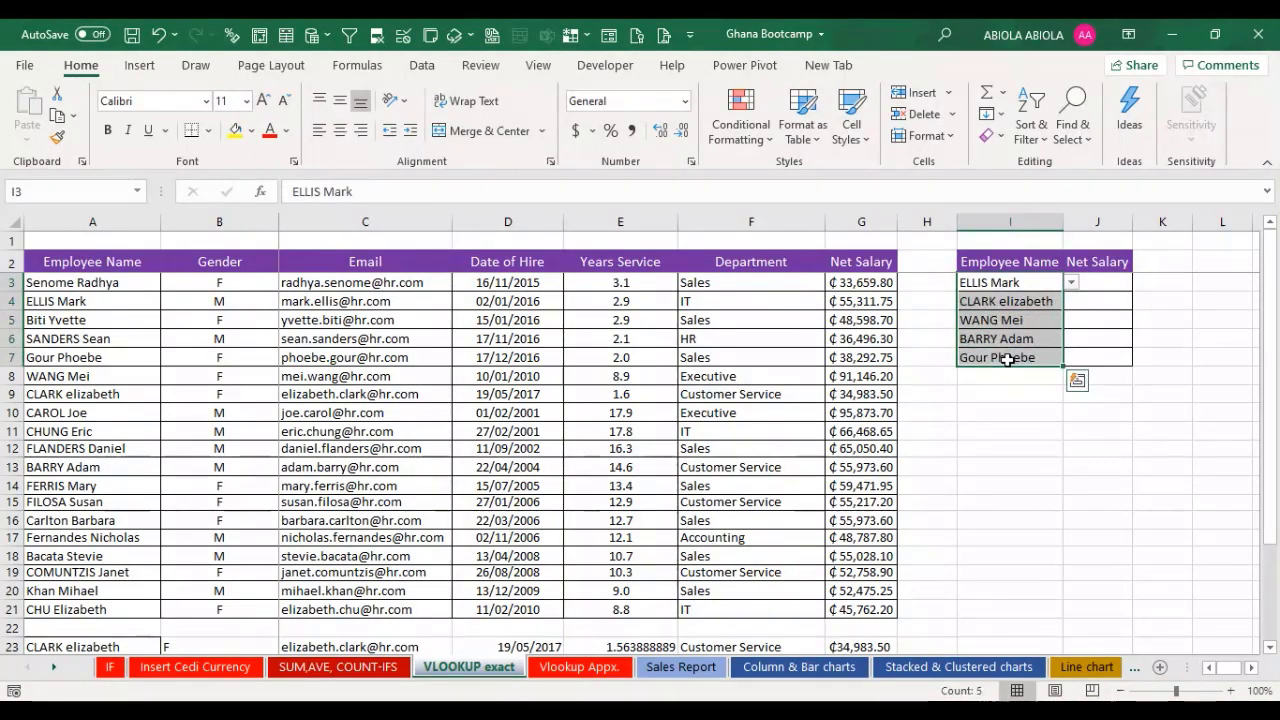
pyautogui.click(1095, 284)
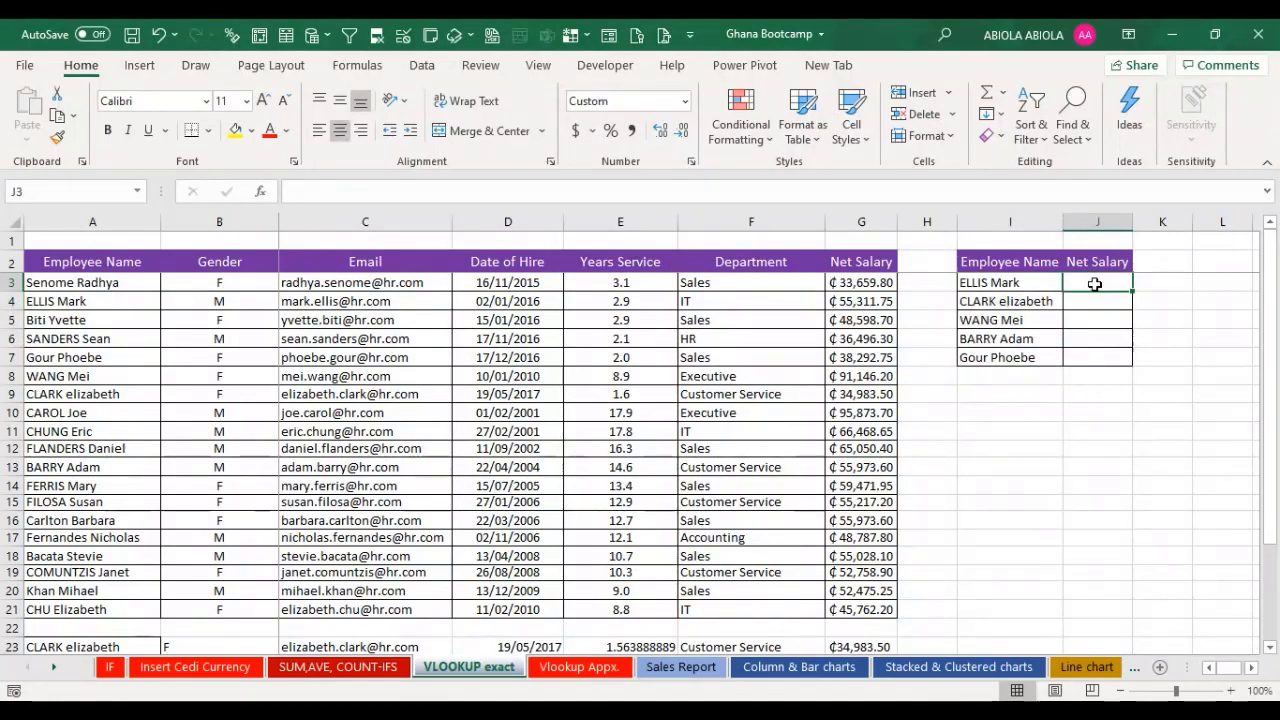
# Step: Start an XLOOKUP in J3 with I3 as lookup value and absolute $A$3:$A$21 as lookup array
pyautogui.write('=x')
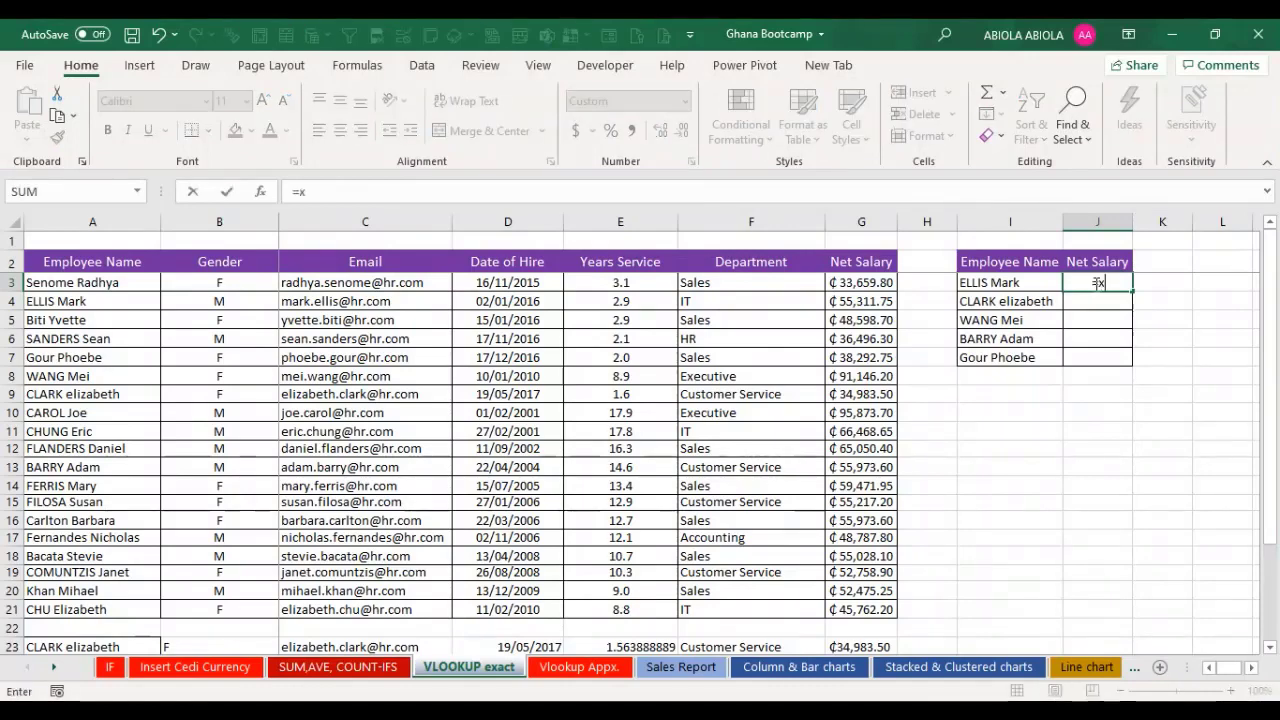
pyautogui.write('lo')
pyautogui.press('Tab')
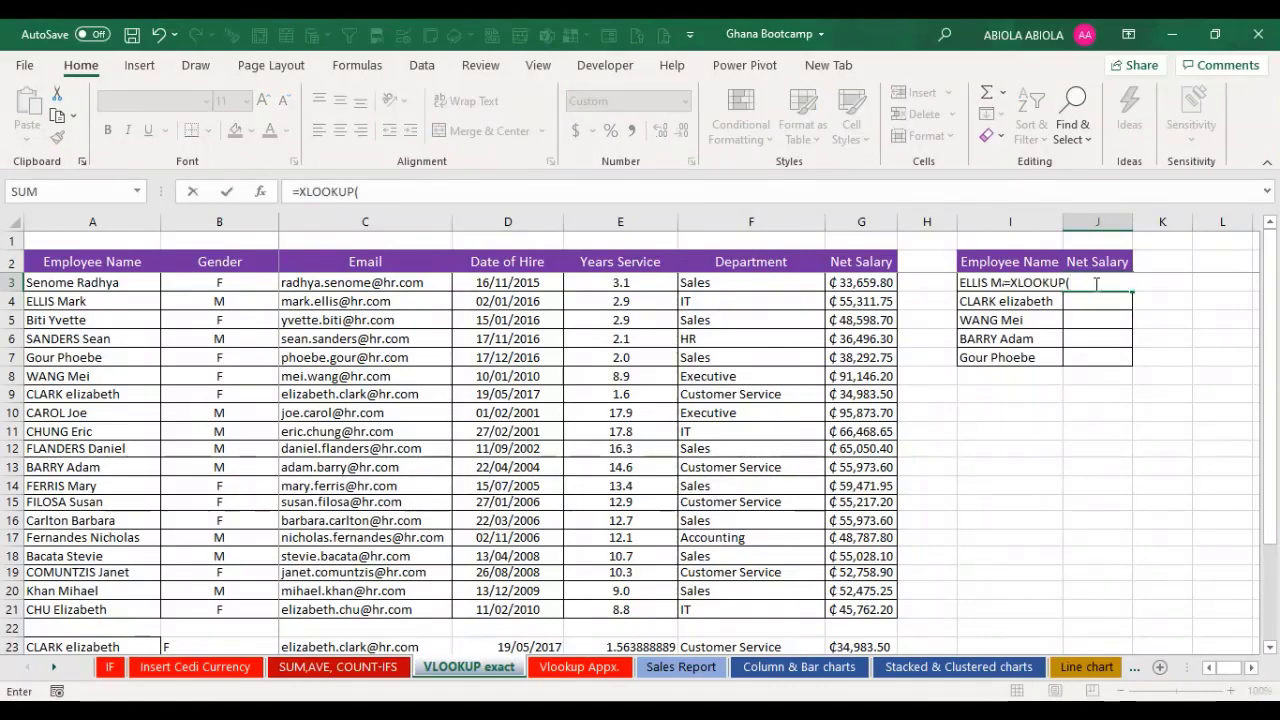
pyautogui.click(1025, 302)
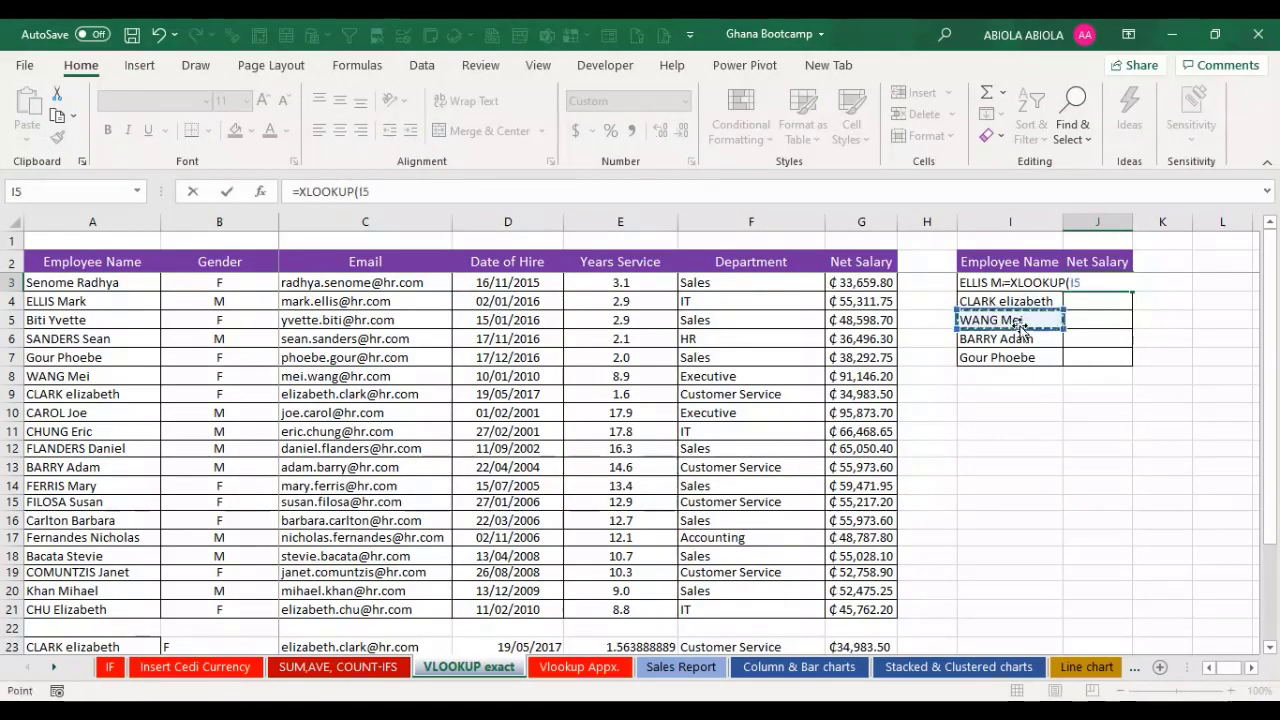
pyautogui.click(1015, 283)
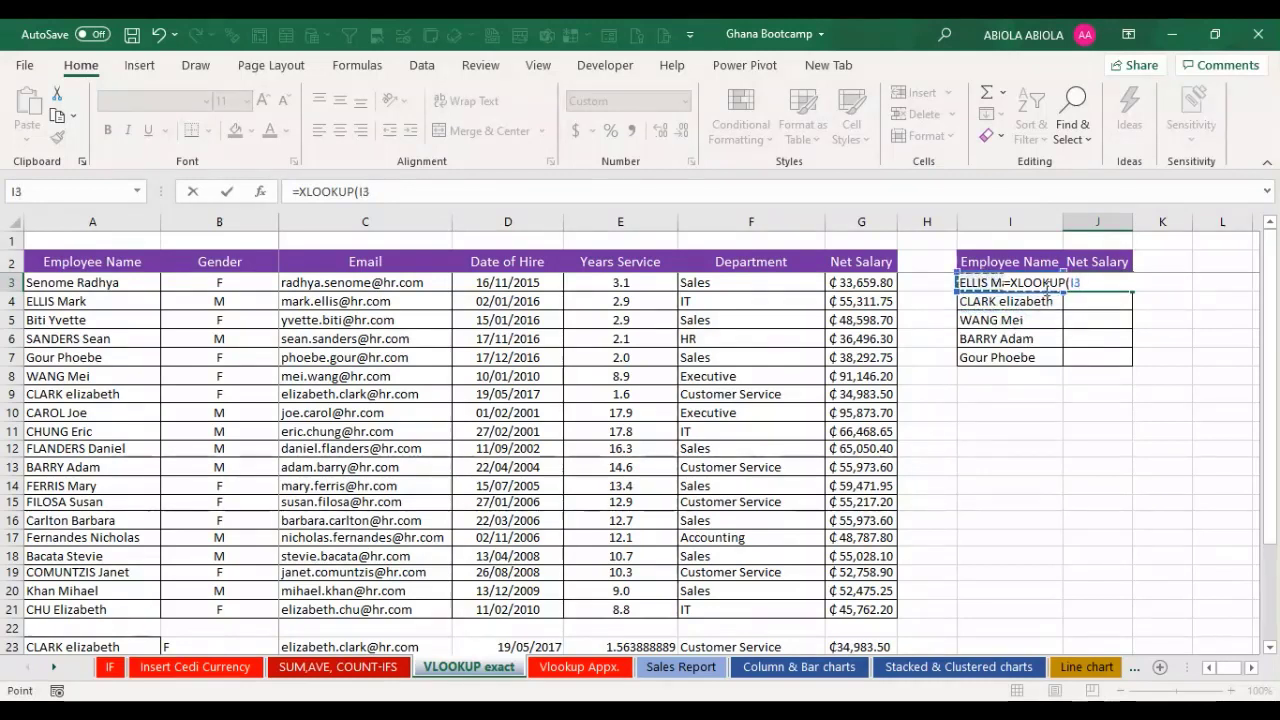
pyautogui.write(',')
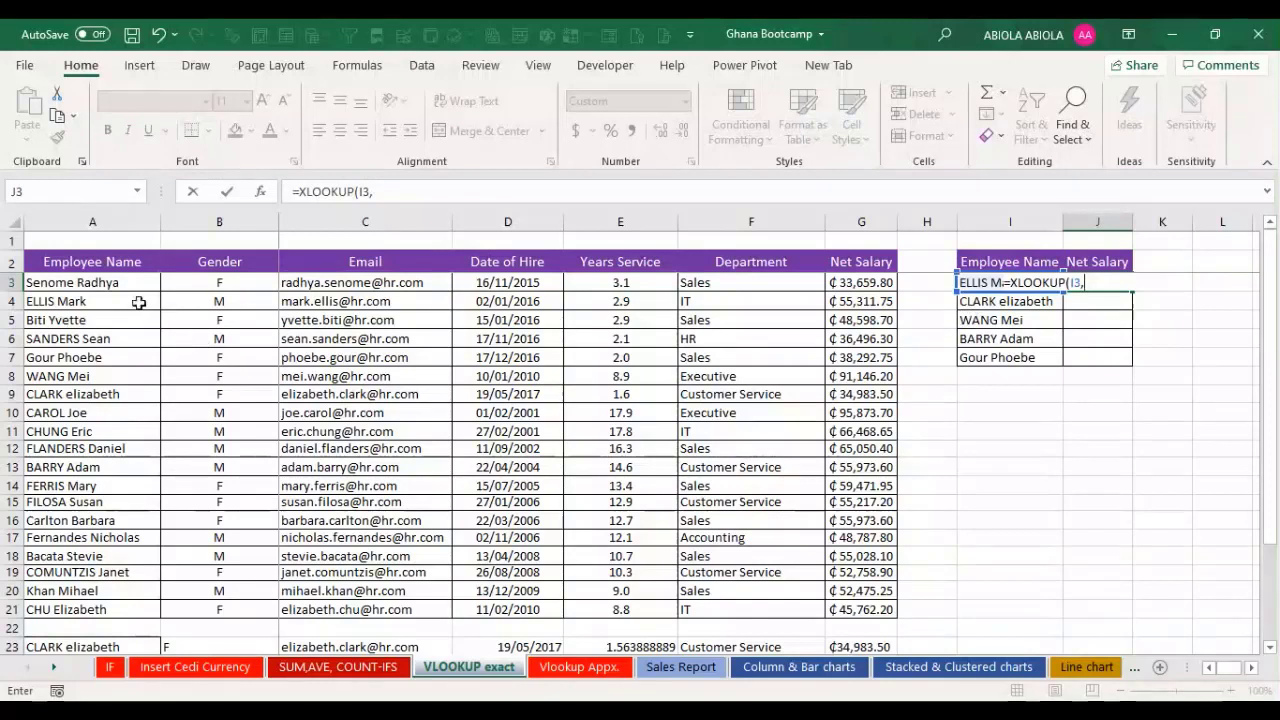
pyautogui.moveTo(117, 288); pyautogui.dragTo(115, 609)
pyautogui.write(',')
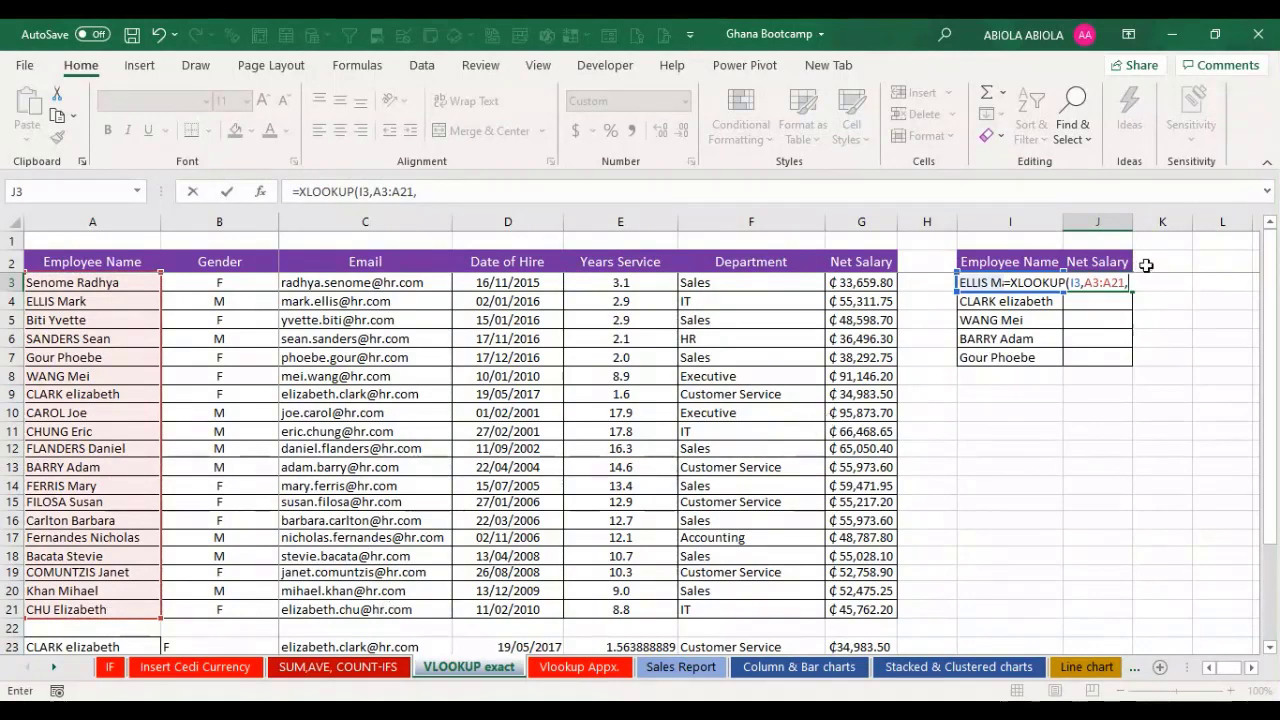
pyautogui.moveTo(1120, 283); pyautogui.dragTo(1094, 283)
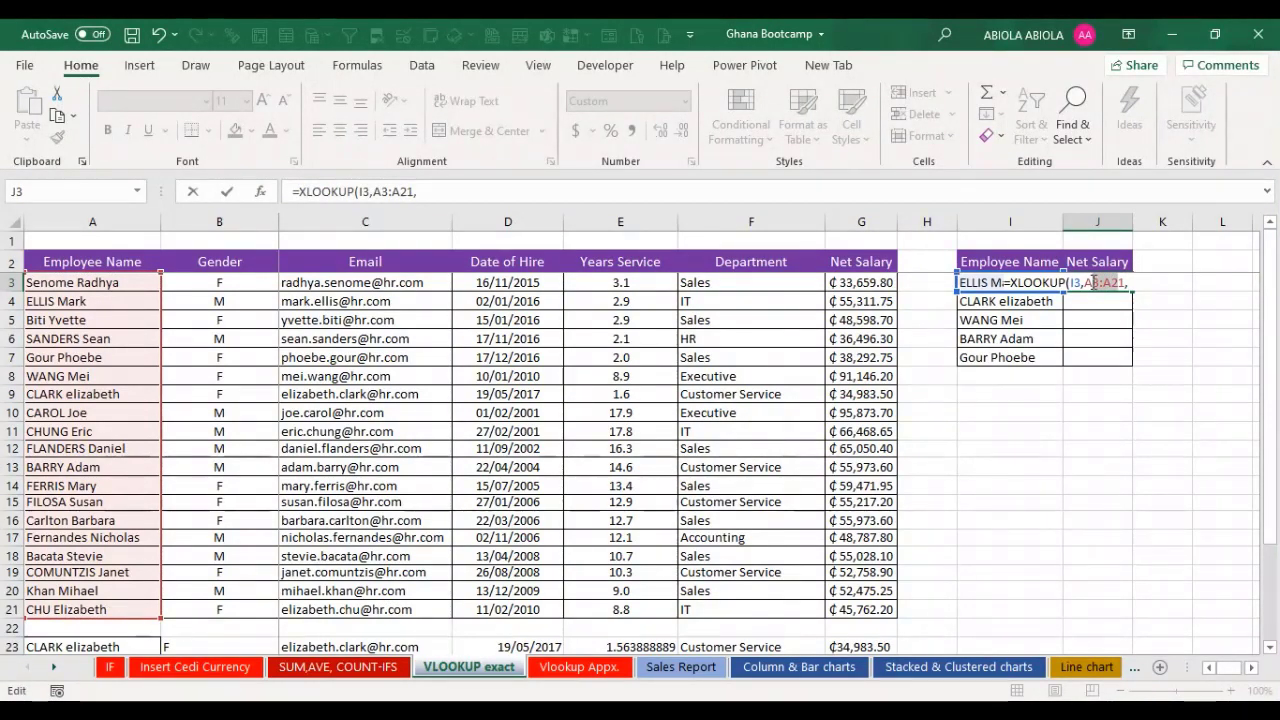
pyautogui.press('F4')
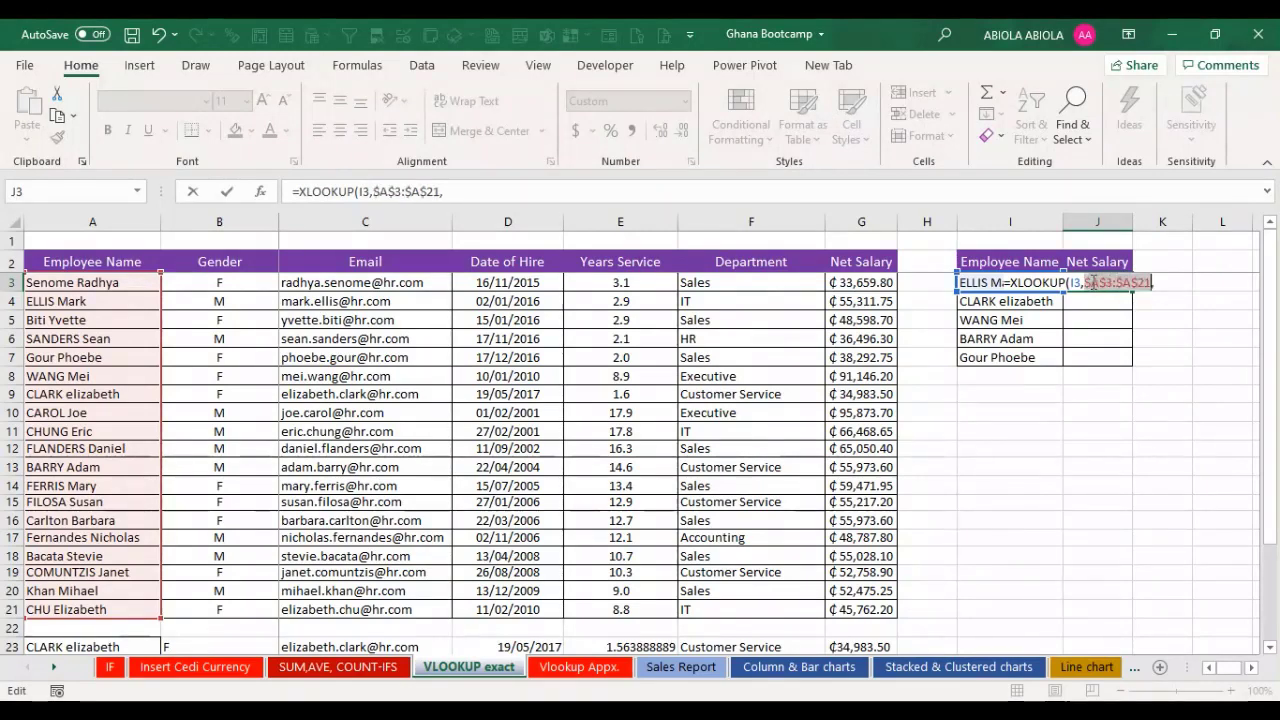
pyautogui.click(1173, 284)
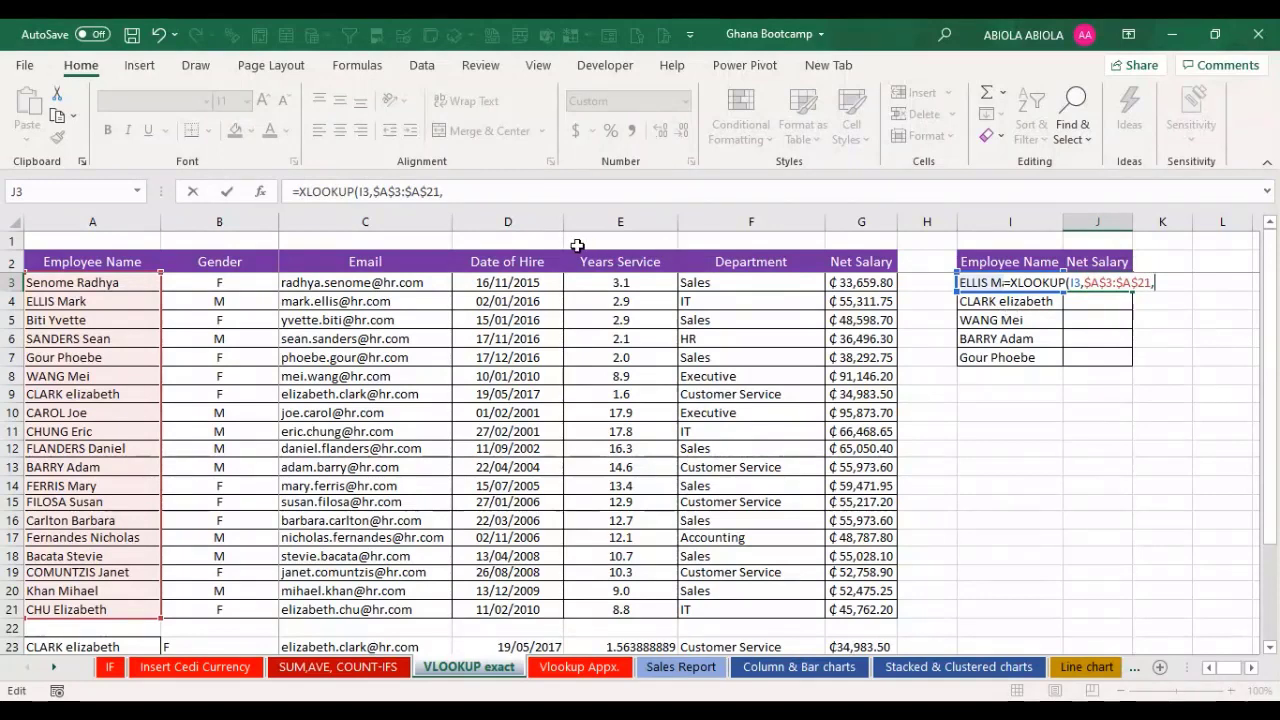
# Step: Return from absolute $G$3:$G$21 and fill the formula down to J7
pyautogui.moveTo(838, 282); pyautogui.dragTo(871, 607)
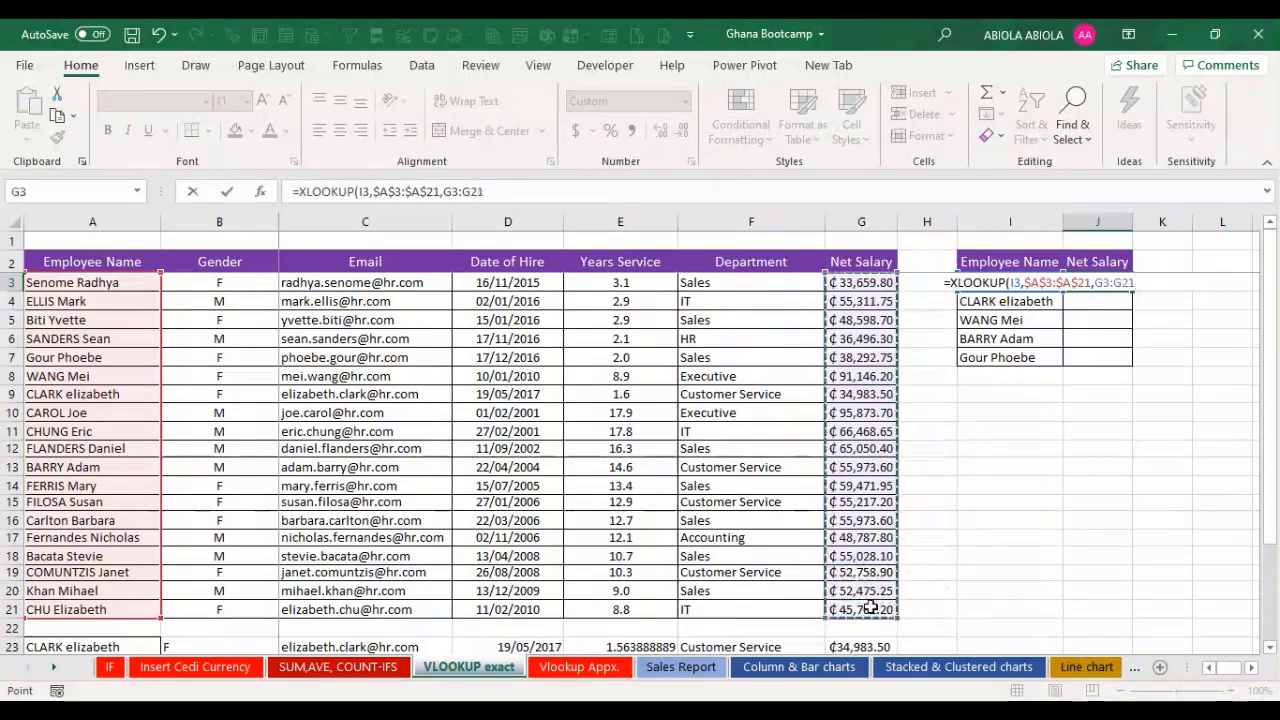
pyautogui.press('F4')
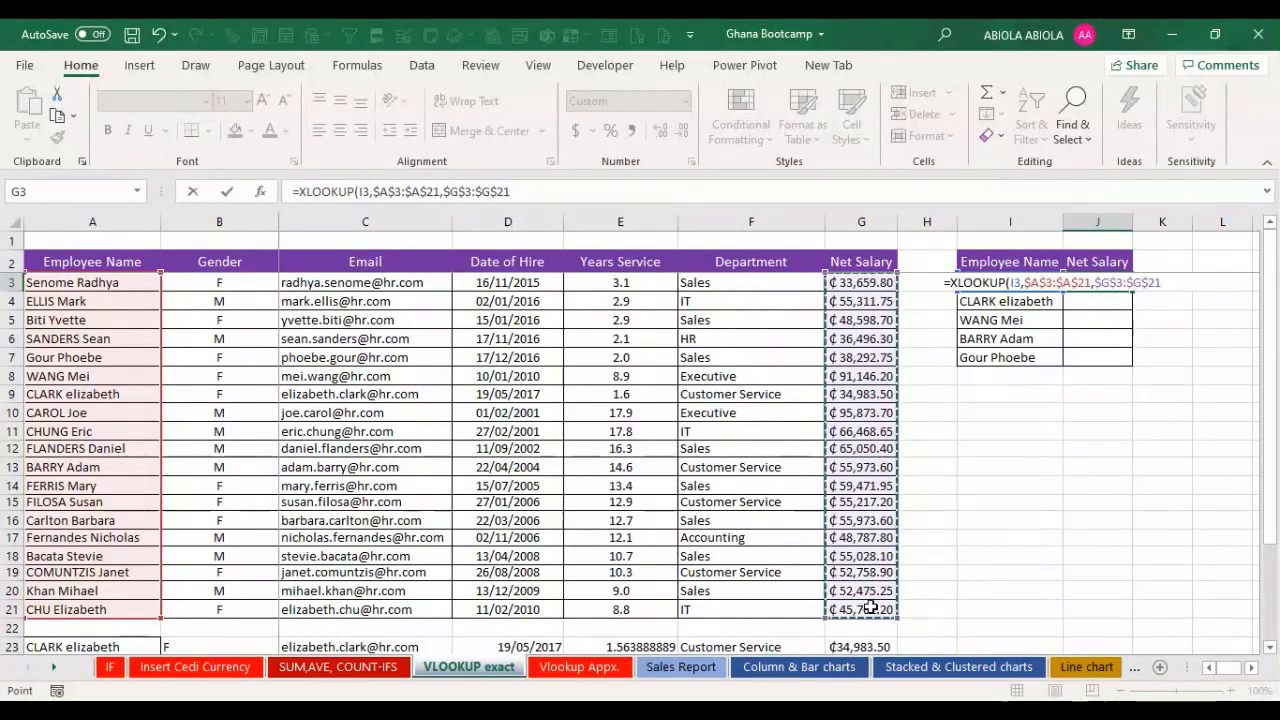
pyautogui.write(')')
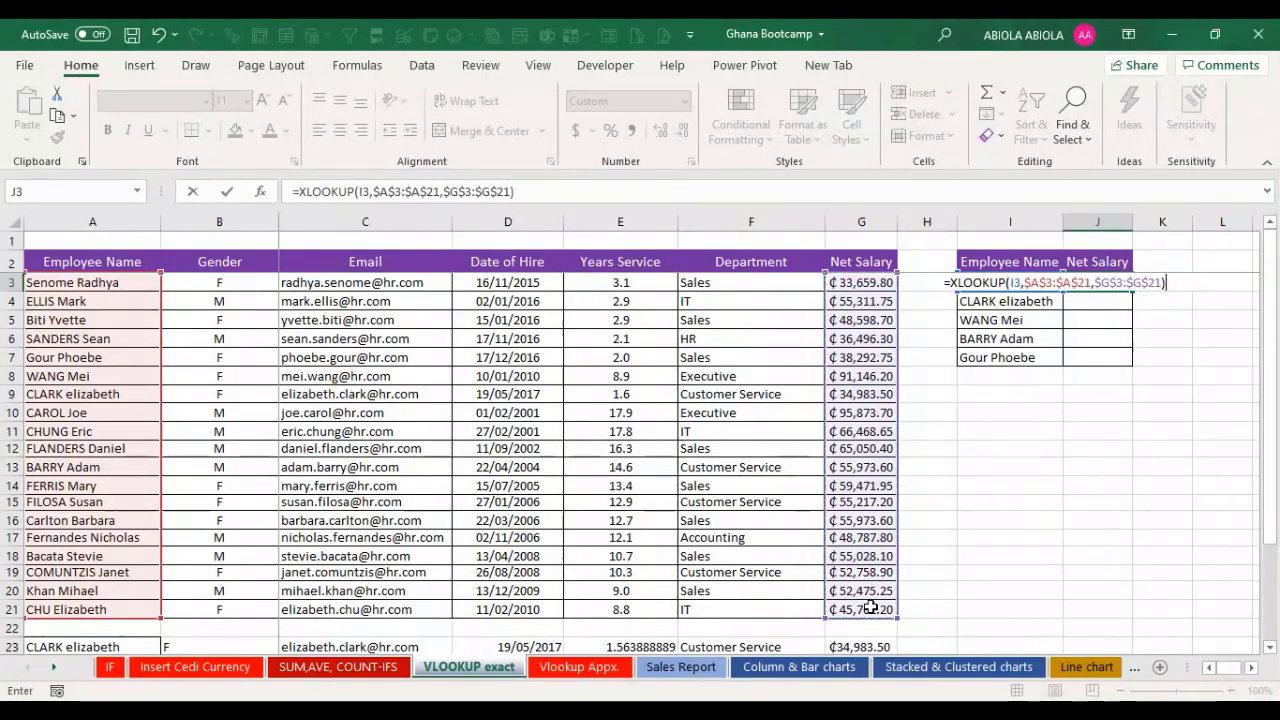
pyautogui.hotkey('ctrl', 'Return')
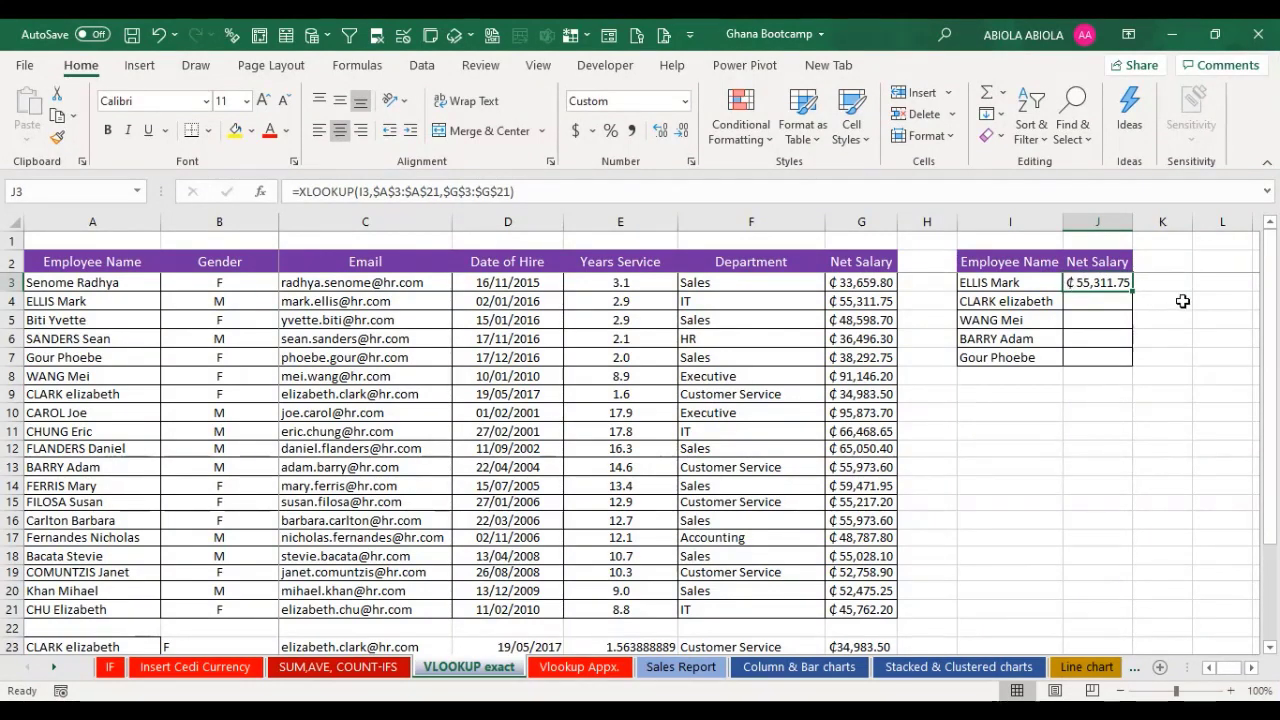
pyautogui.moveTo(1135, 292); pyautogui.dragTo(1120, 362)
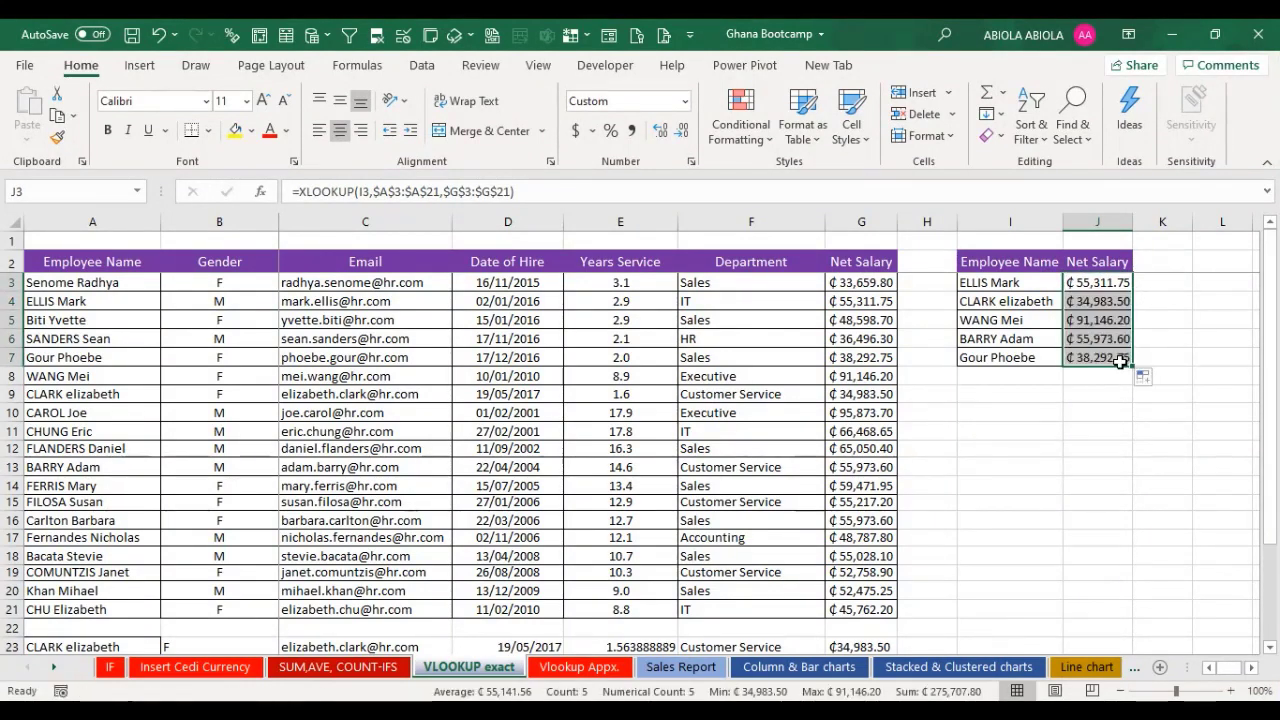
pyautogui.click(1027, 361)
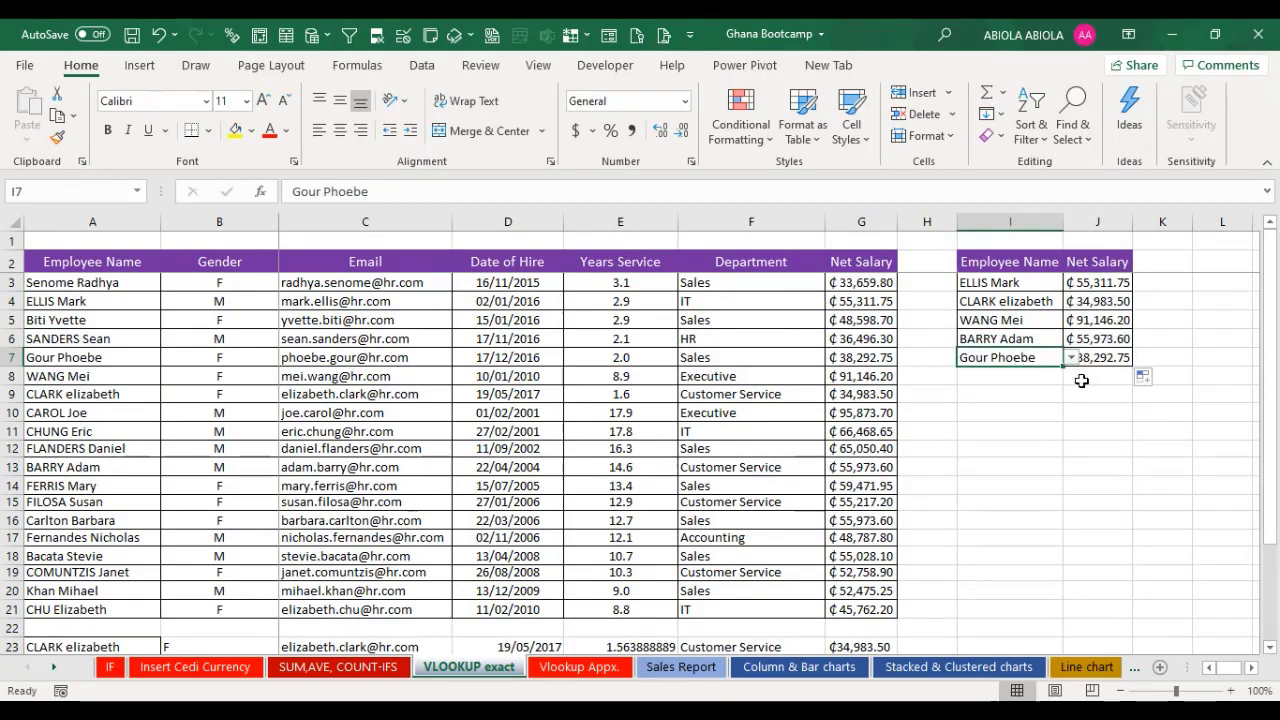
pyautogui.click(1128, 358)
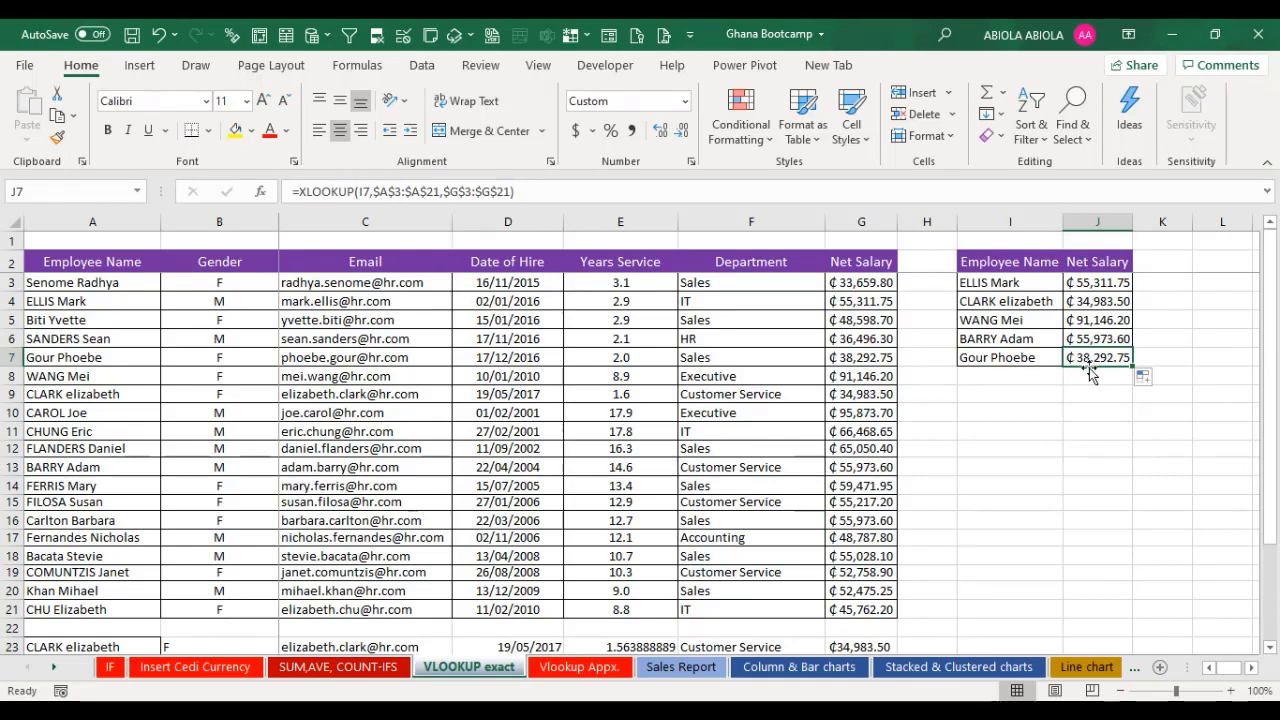
# Step: Enter =VLOOKUP(I3,$A$3:$G$21,7,0) in K3
pyautogui.click(1172, 283)
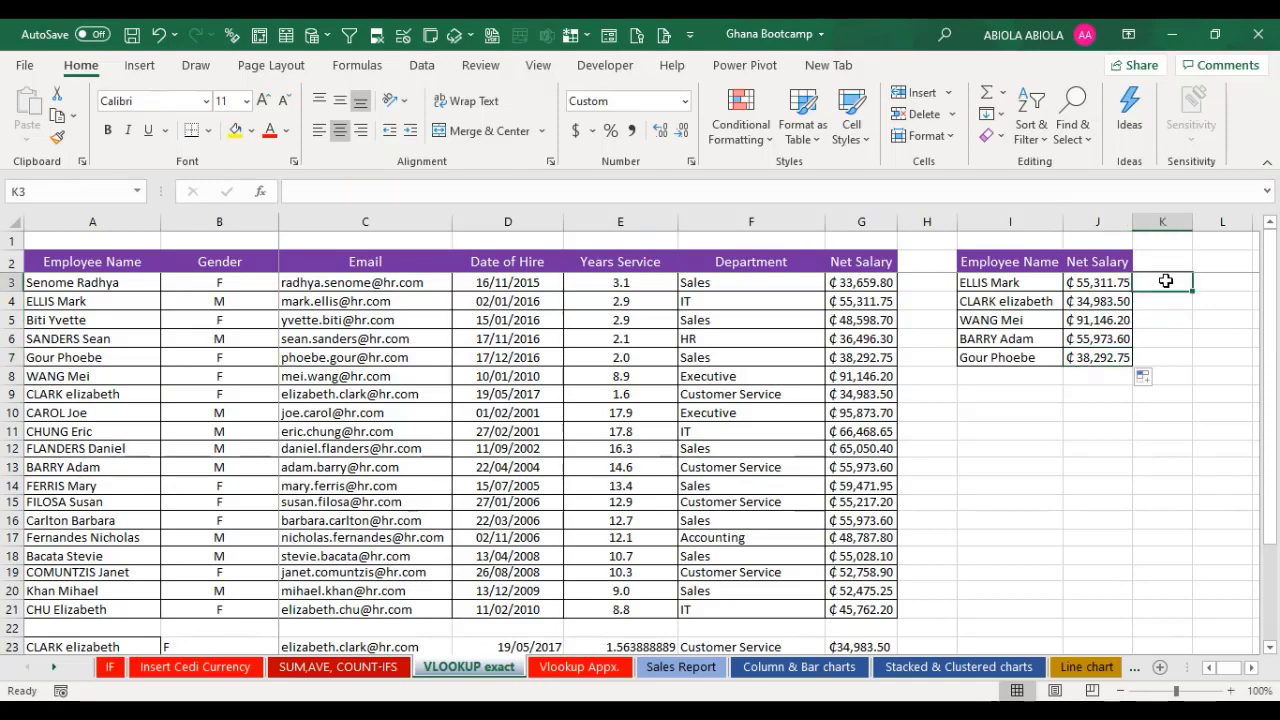
pyautogui.write('=')
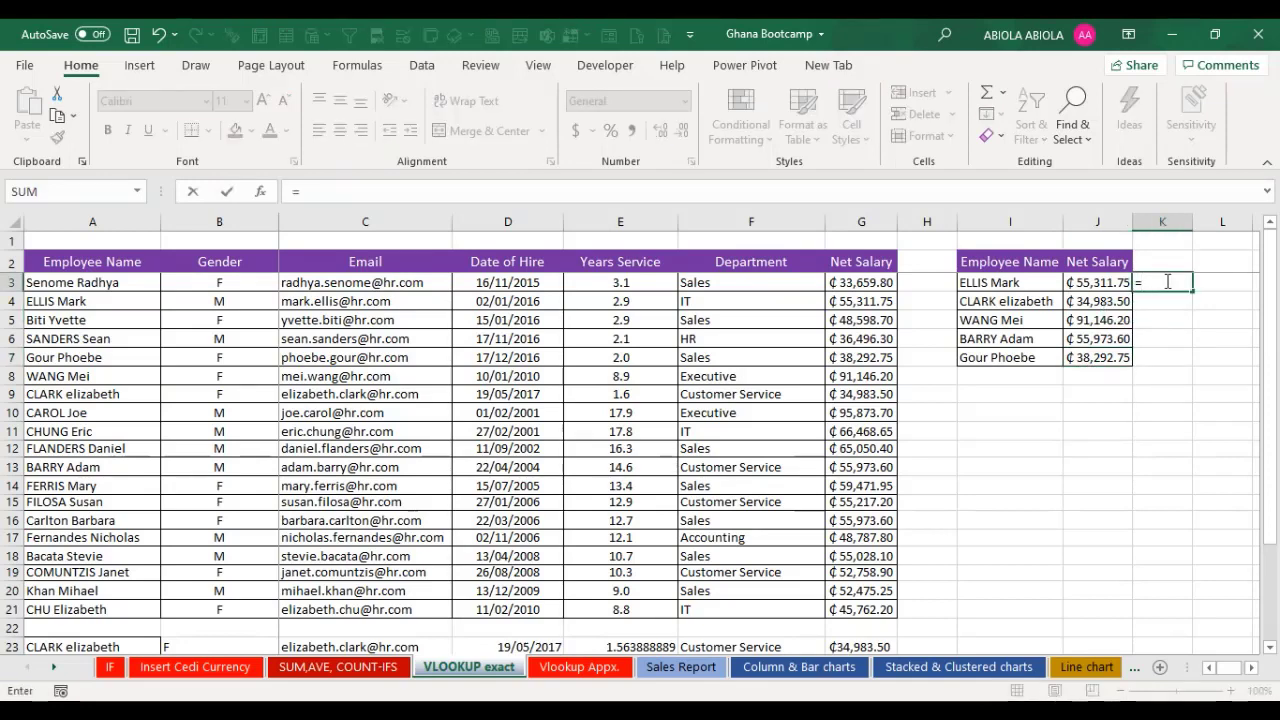
pyautogui.write('vlo')
pyautogui.press('Tab')
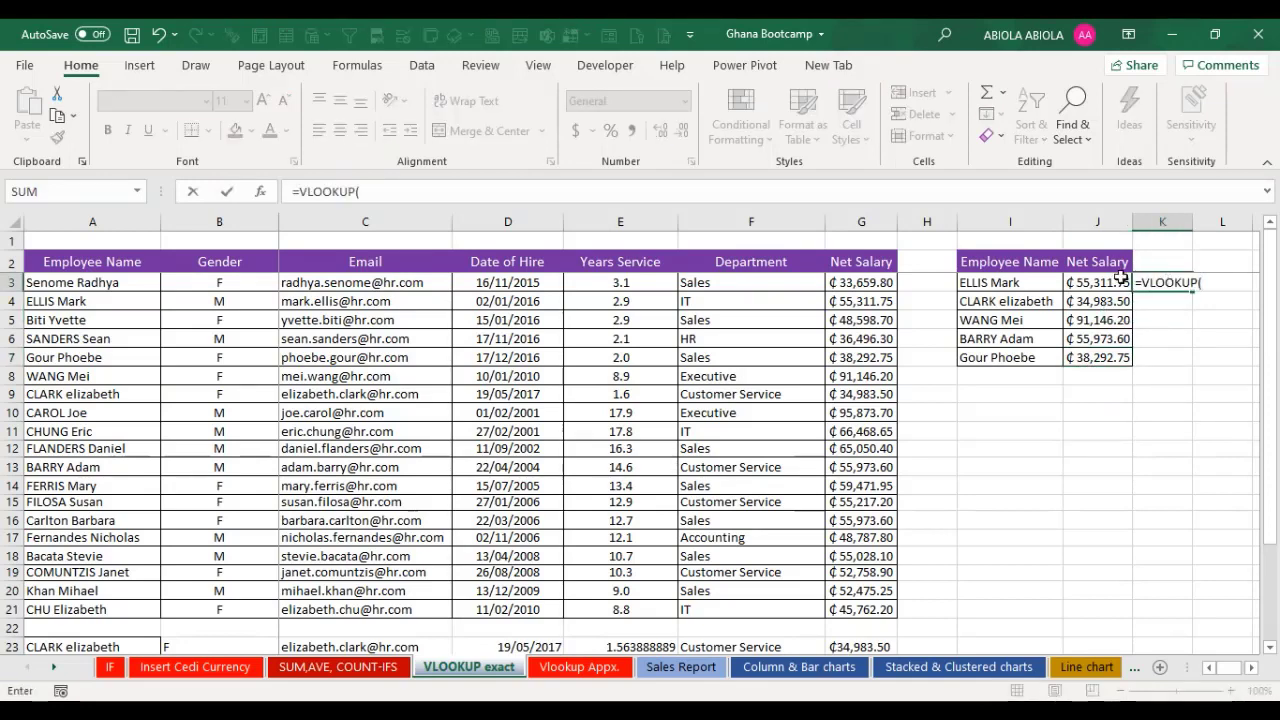
pyautogui.click(996, 284)
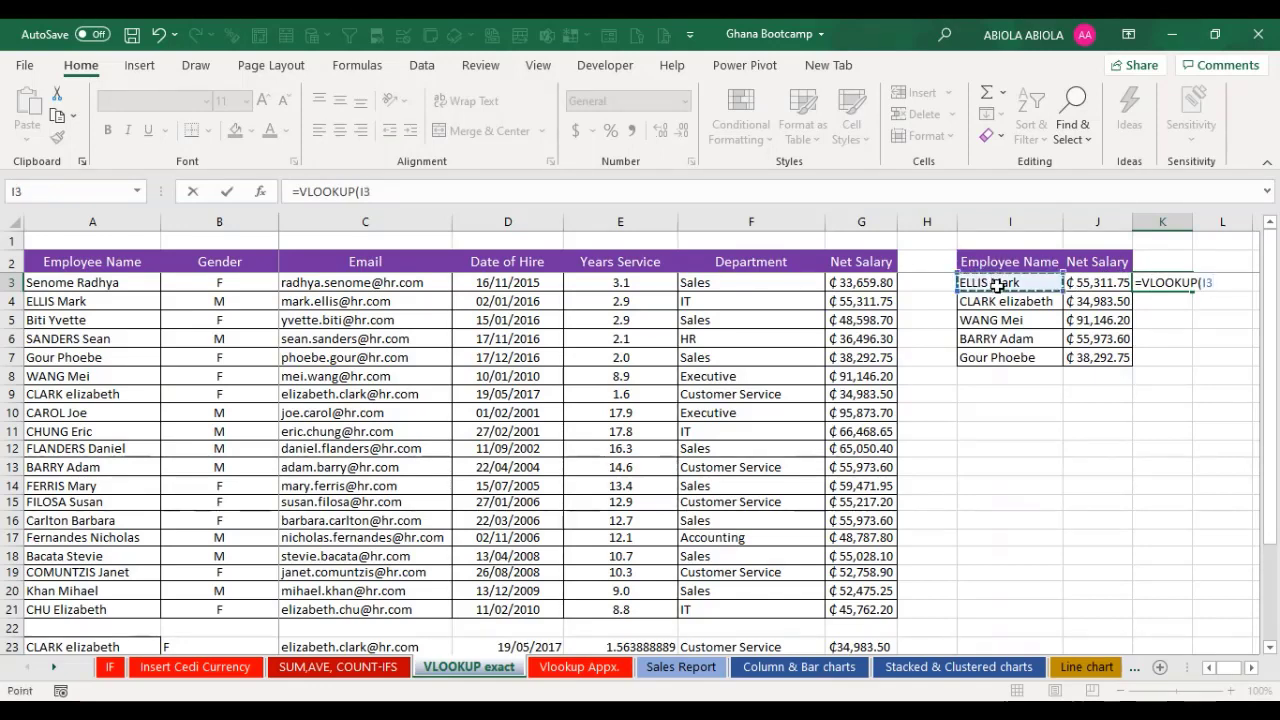
pyautogui.write(',')
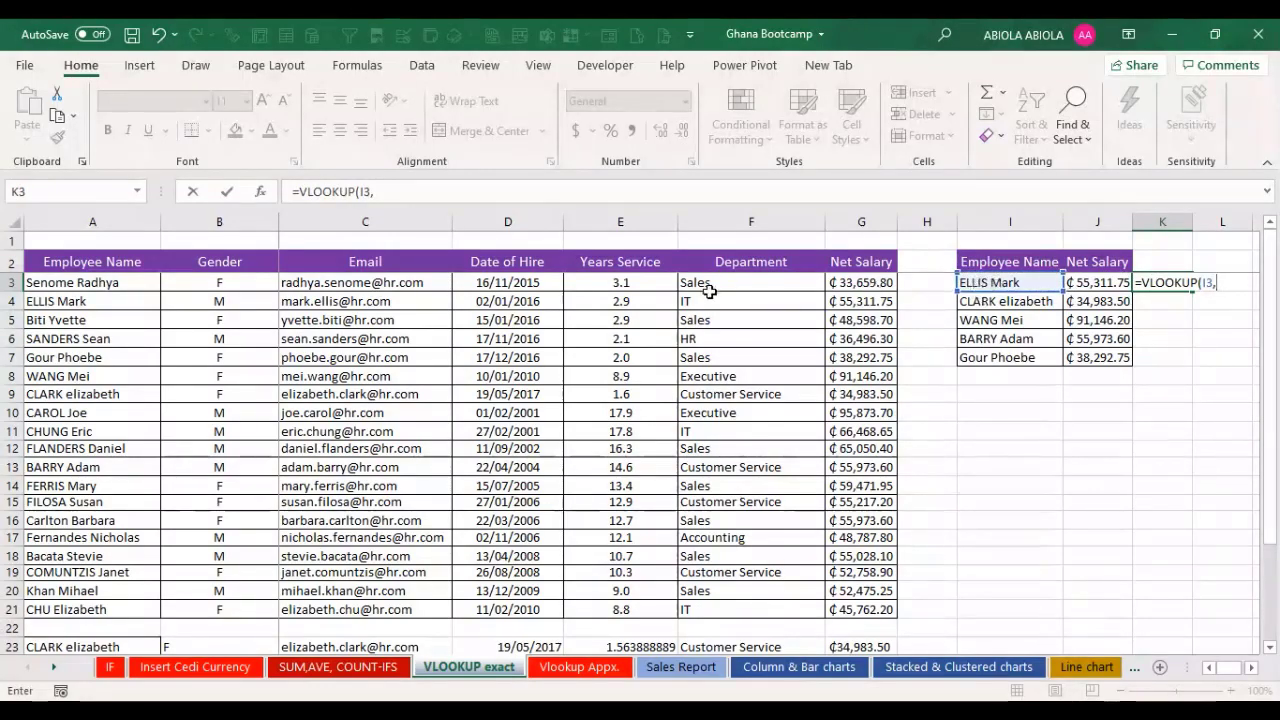
pyautogui.moveTo(126, 287); pyautogui.dragTo(876, 611)
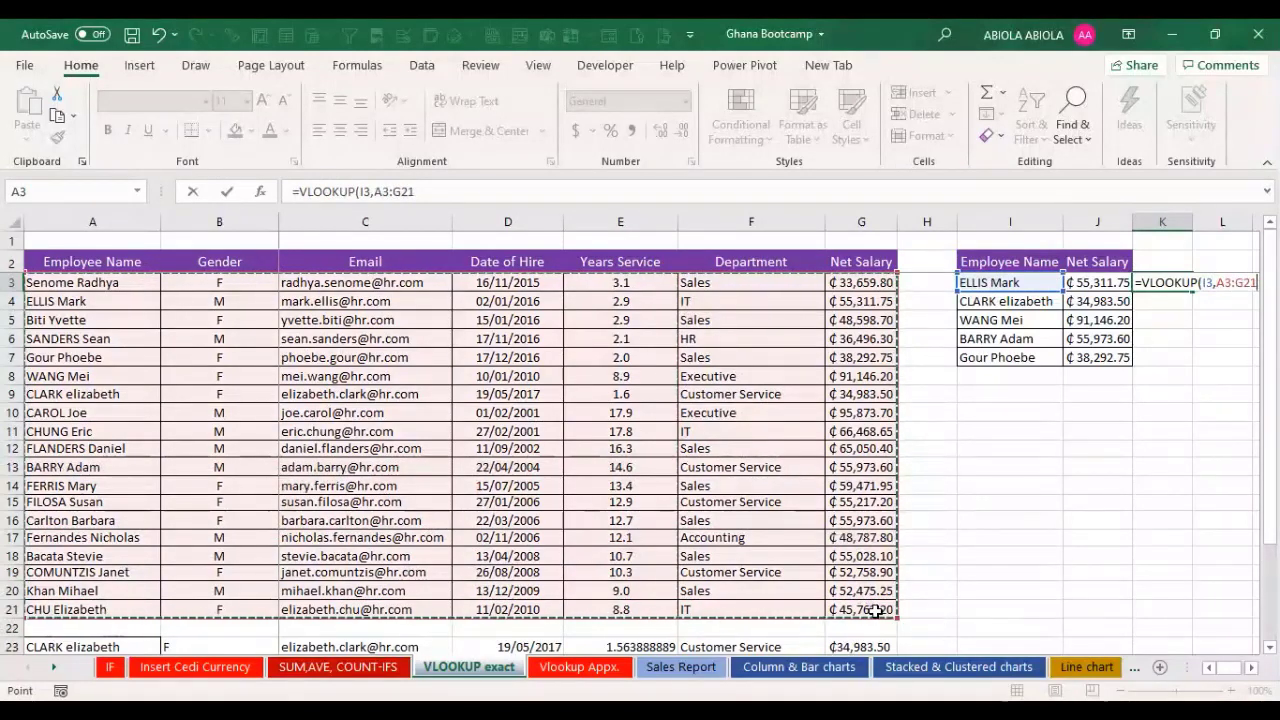
pyautogui.press('F4')
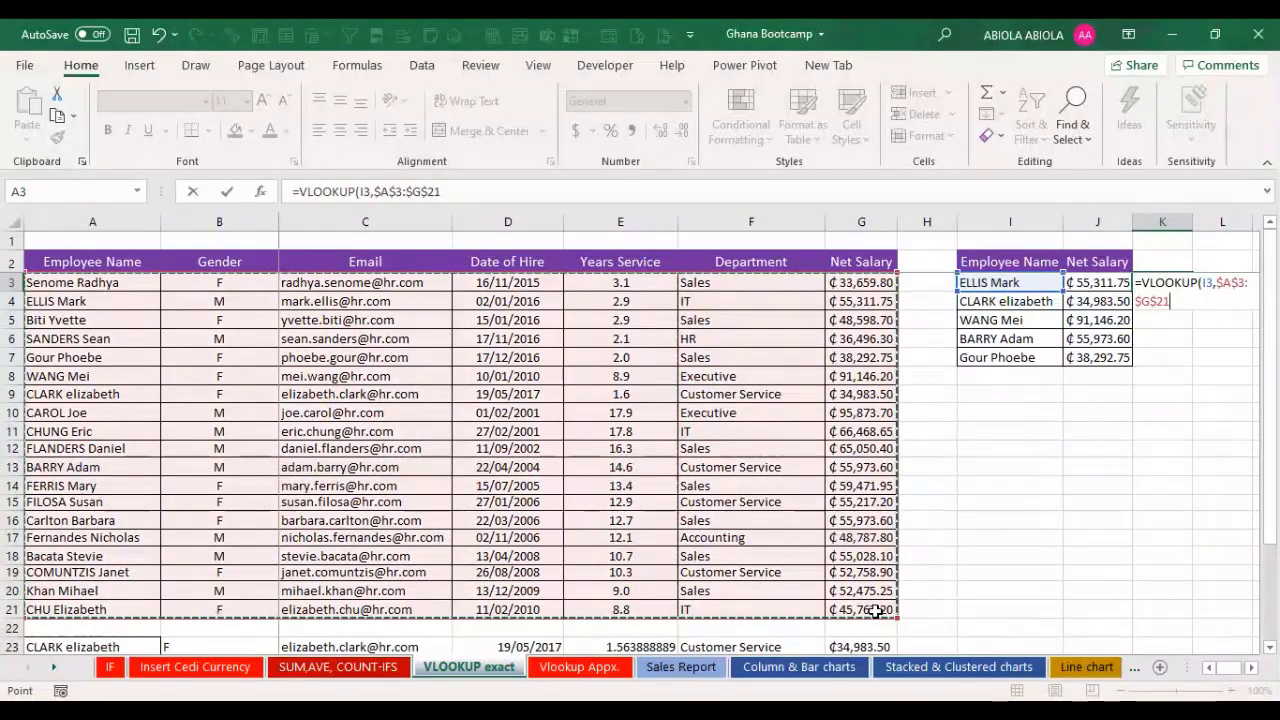
pyautogui.write(',')
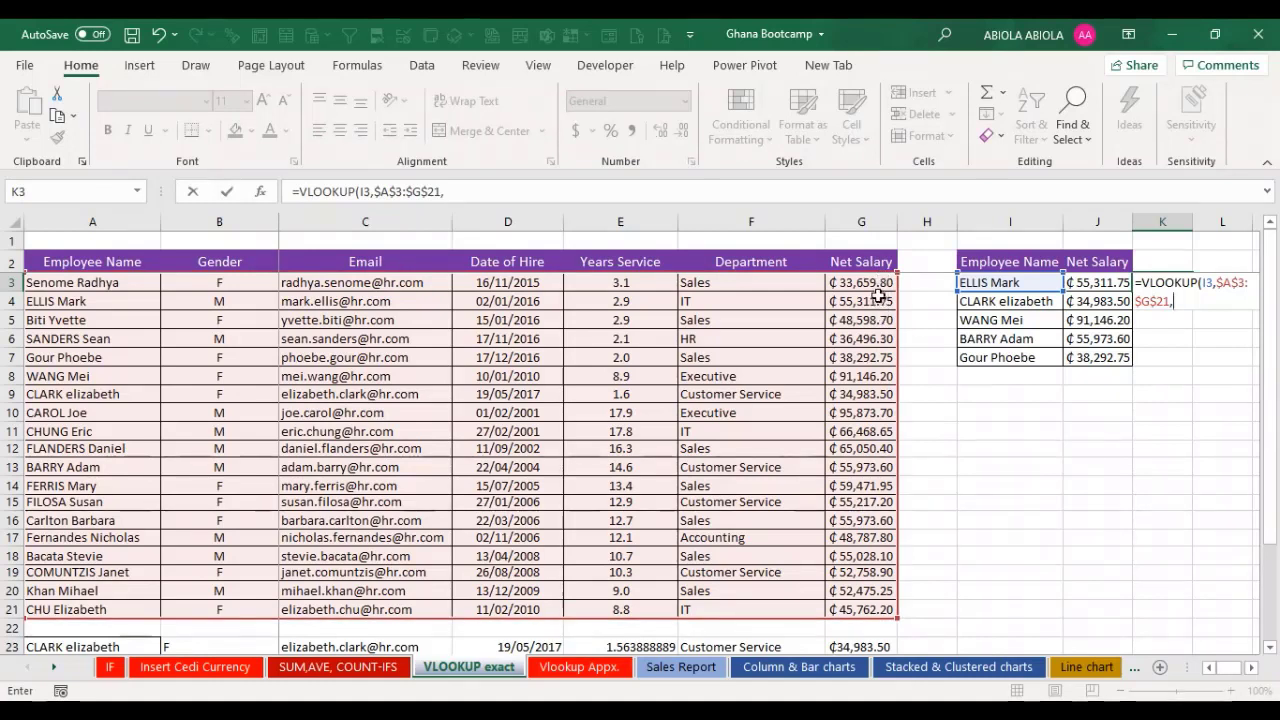
pyautogui.write('7,FALS')
pyautogui.press('BackSpace')
pyautogui.press('BackSpace')
pyautogui.press('BackSpace')
pyautogui.press('BackSpace')
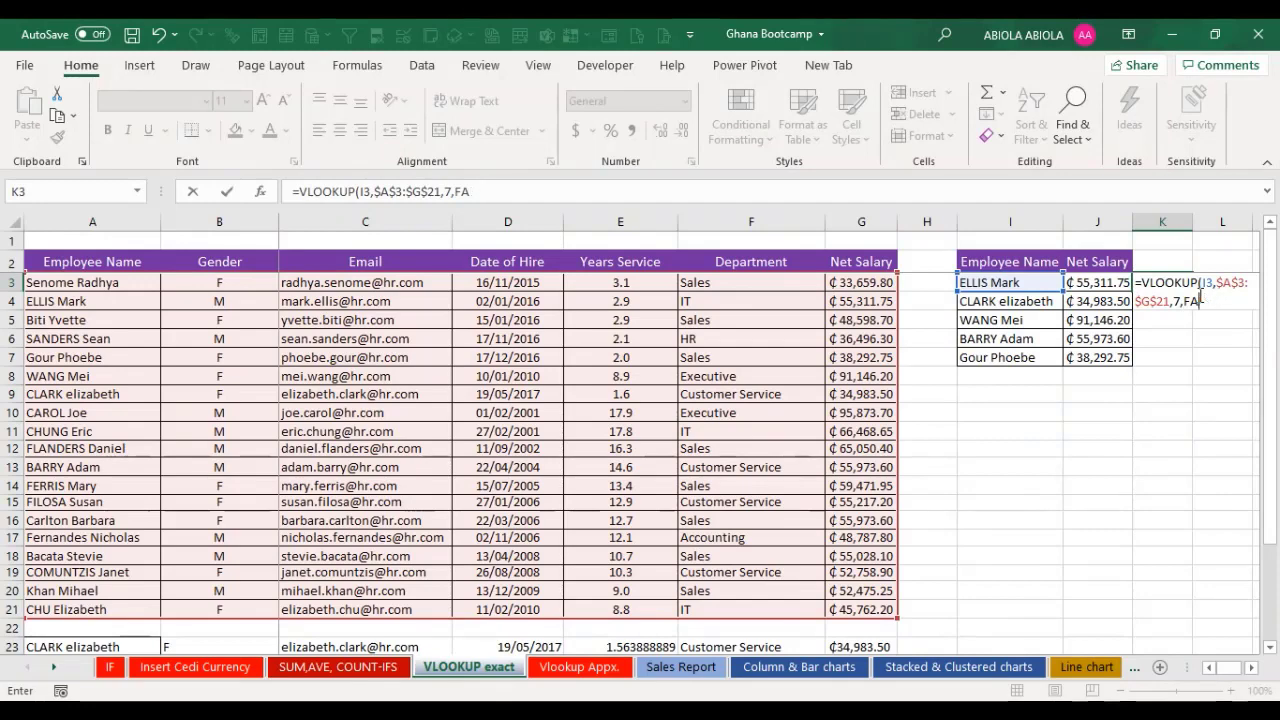
pyautogui.write('0')
pyautogui.hotkey('ctrl', 'Return')
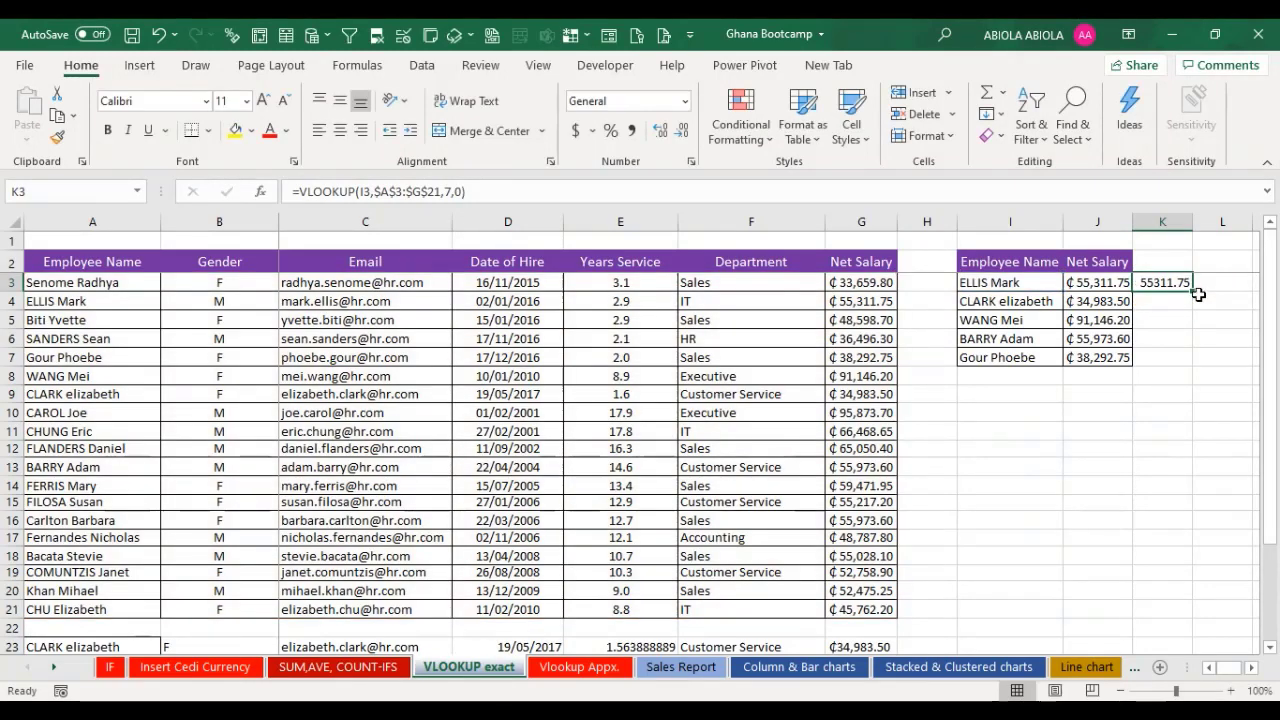
# Step: Fill the VLOOKUP down to K7 in currency format and compare with J3's XLOOKUP
pyautogui.moveTo(1191, 291); pyautogui.dragTo(1192, 366)
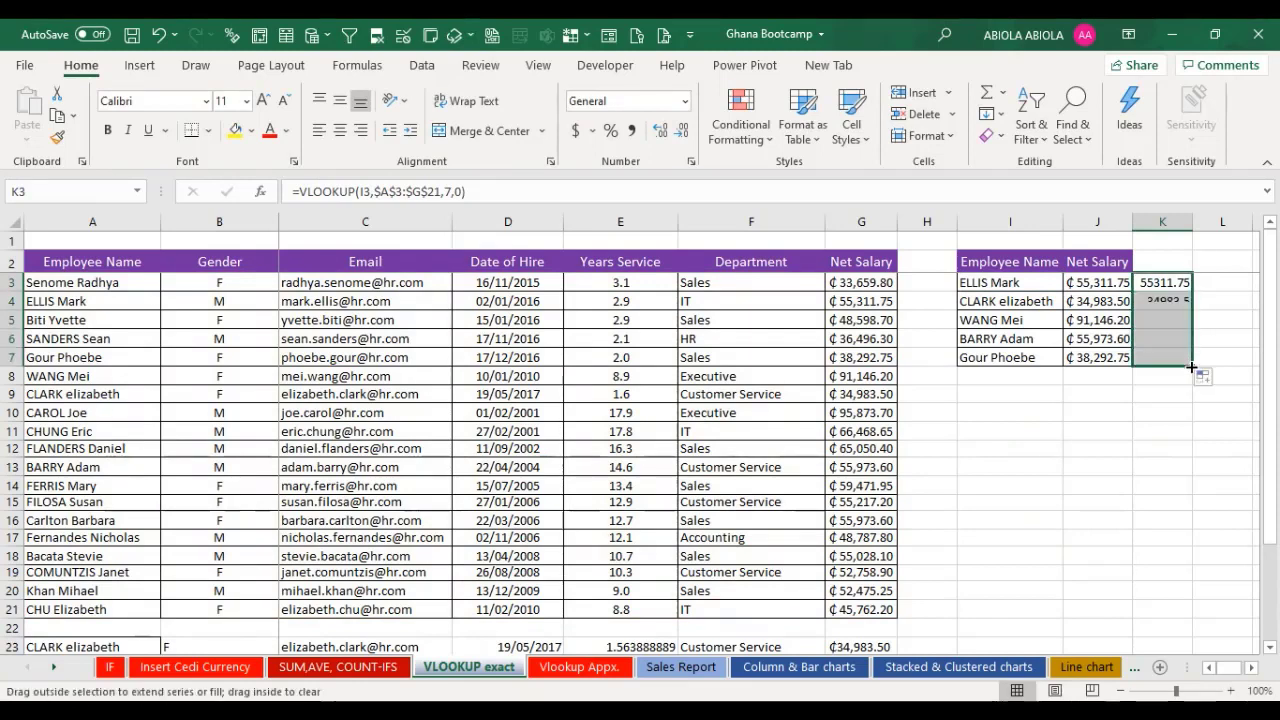
pyautogui.hotkey('ctrl', 'shift', '4')
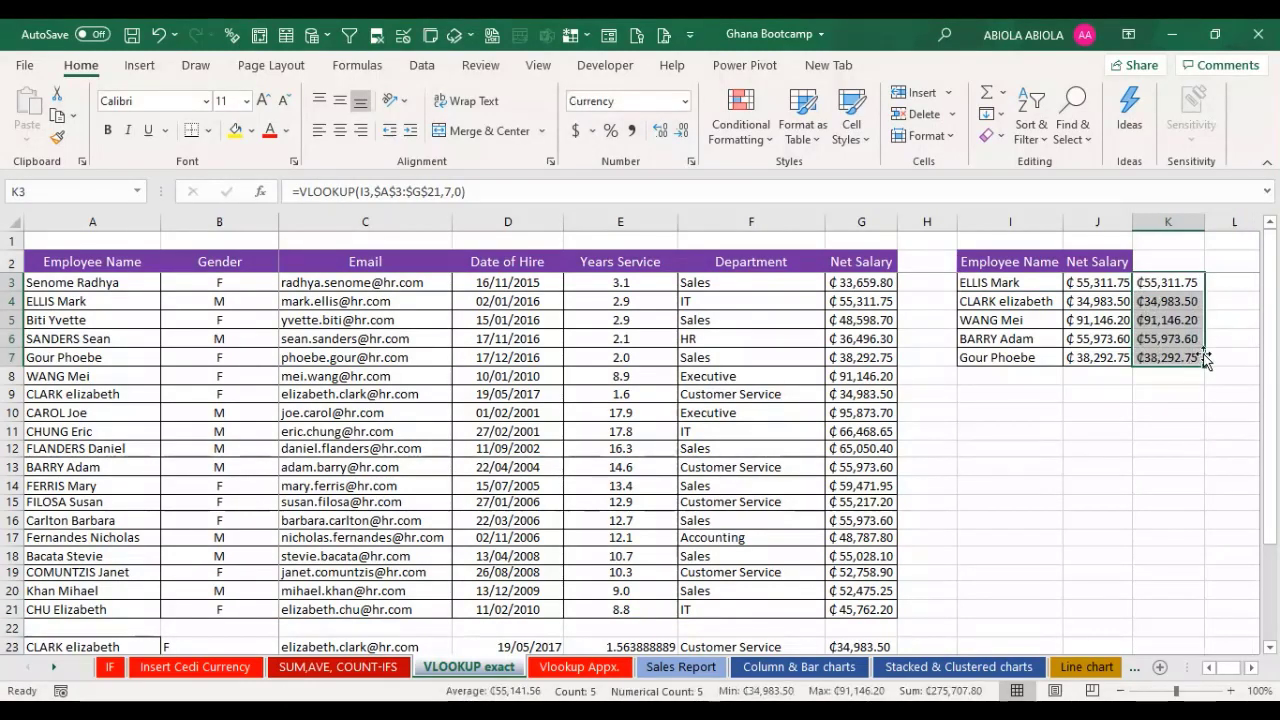
pyautogui.click(1174, 287)
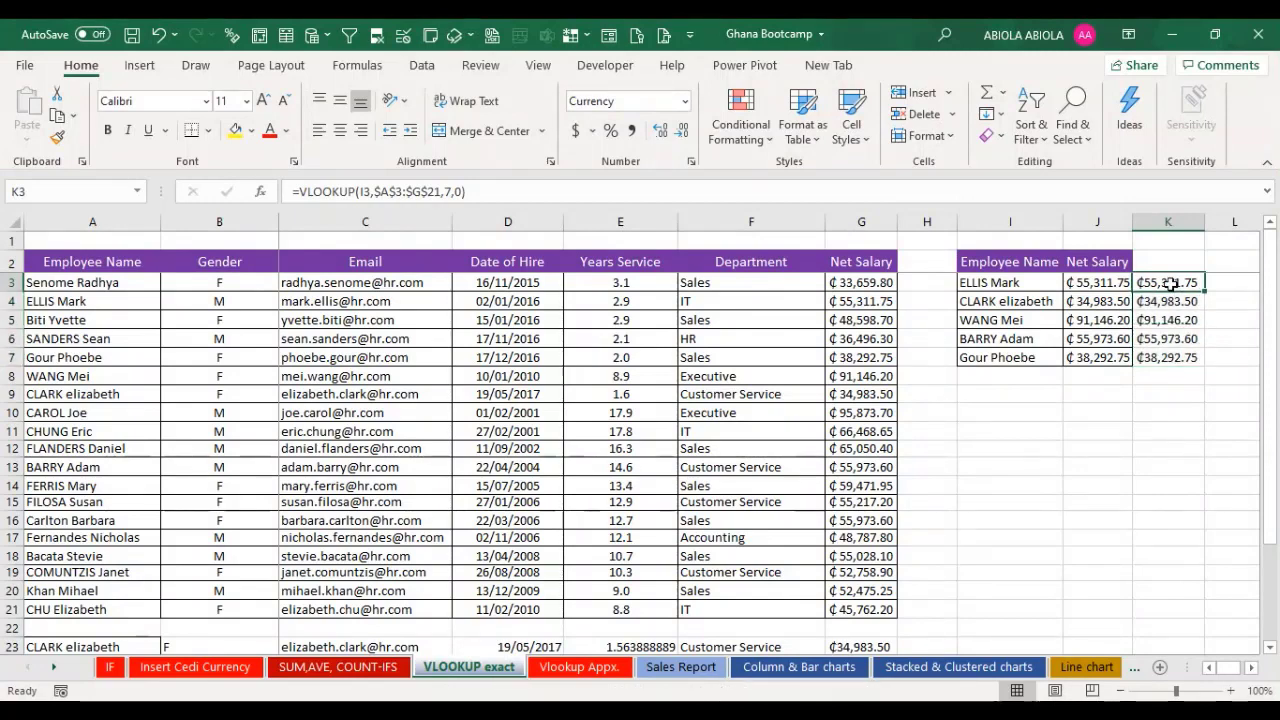
pyautogui.click(1097, 285)
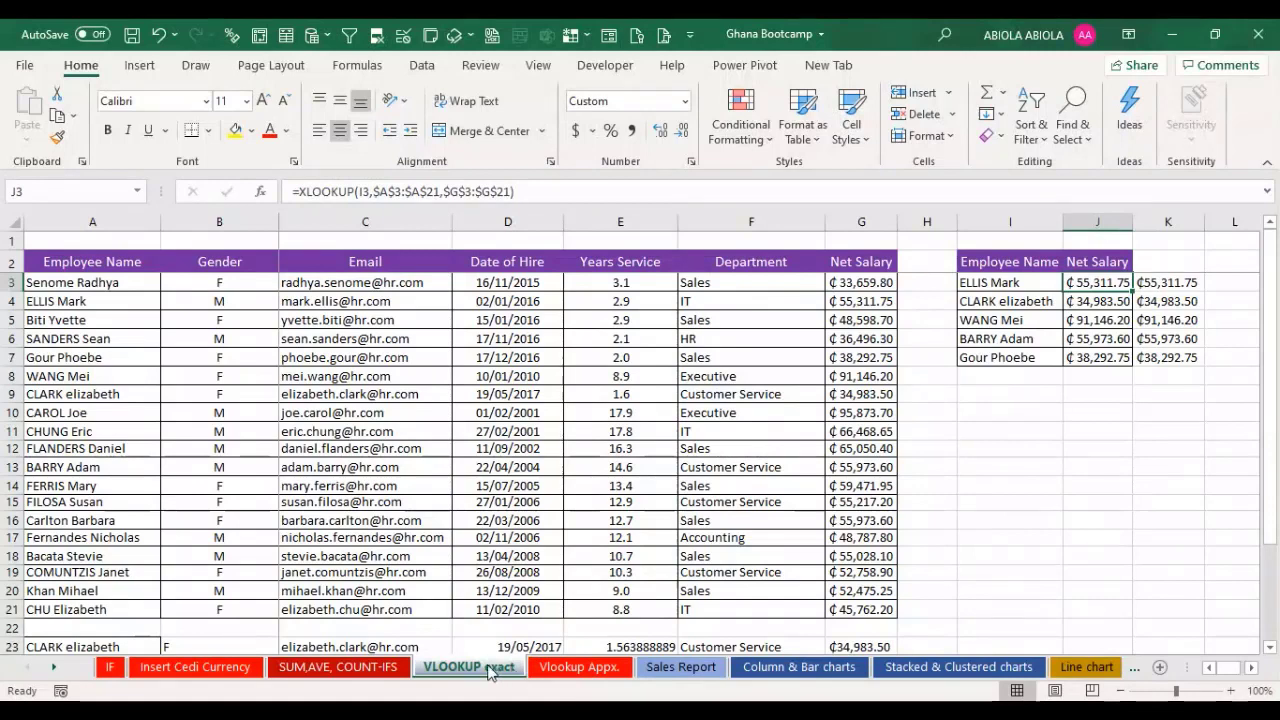
# Step: Switch to the Vlookup Appx. sheet and scroll to show the sales list and commission rate table
pyautogui.click(580, 667)
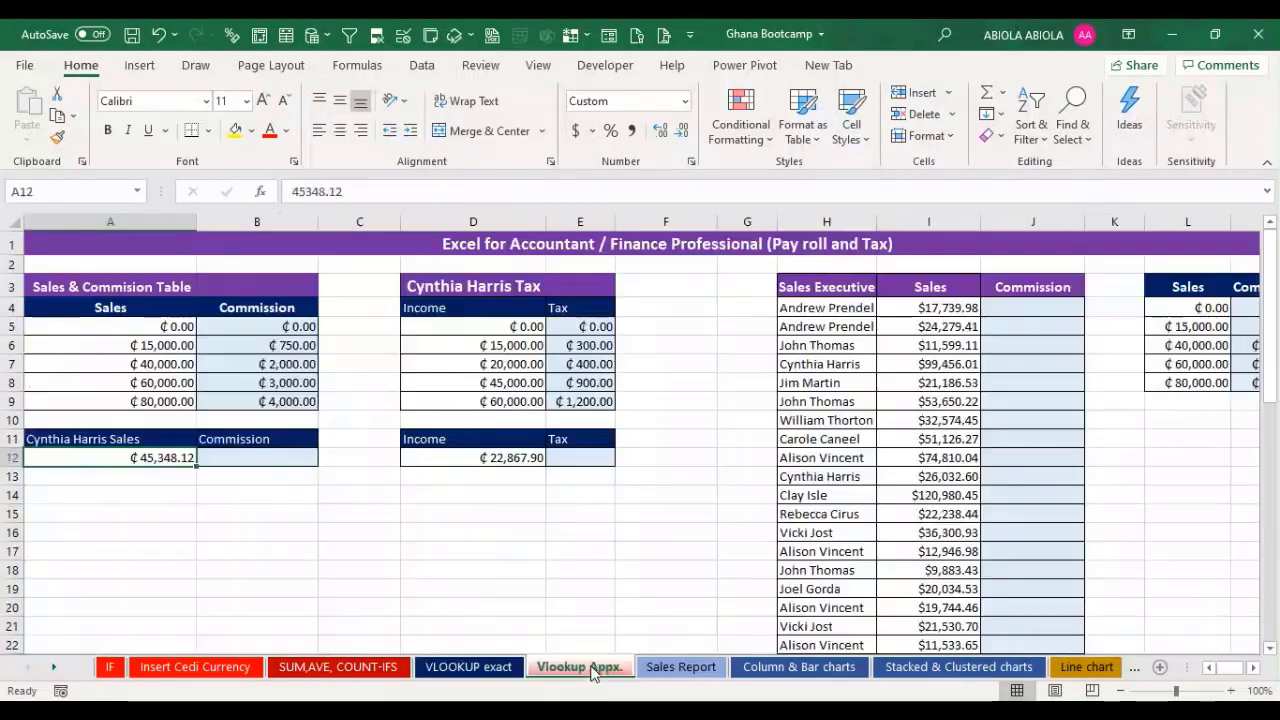
pyautogui.click(1006, 308)
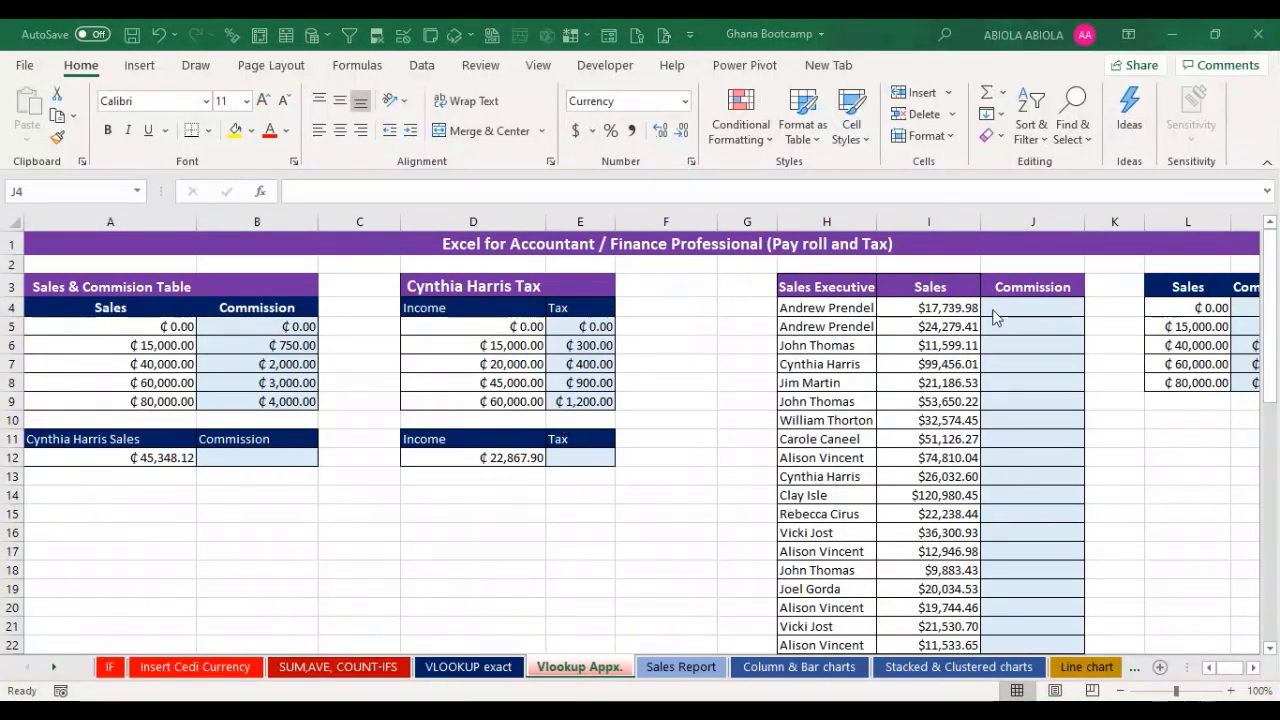
pyautogui.click(1216, 35)
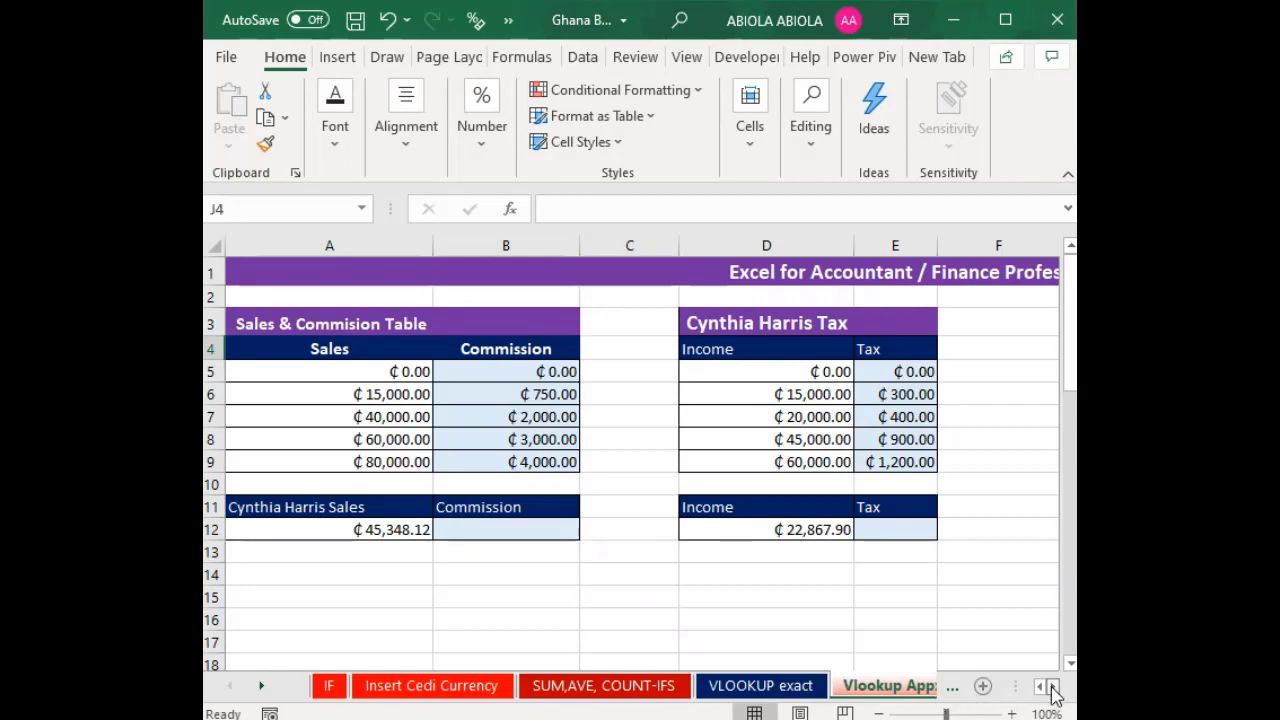
pyautogui.hscroll(5, 1050, 690)
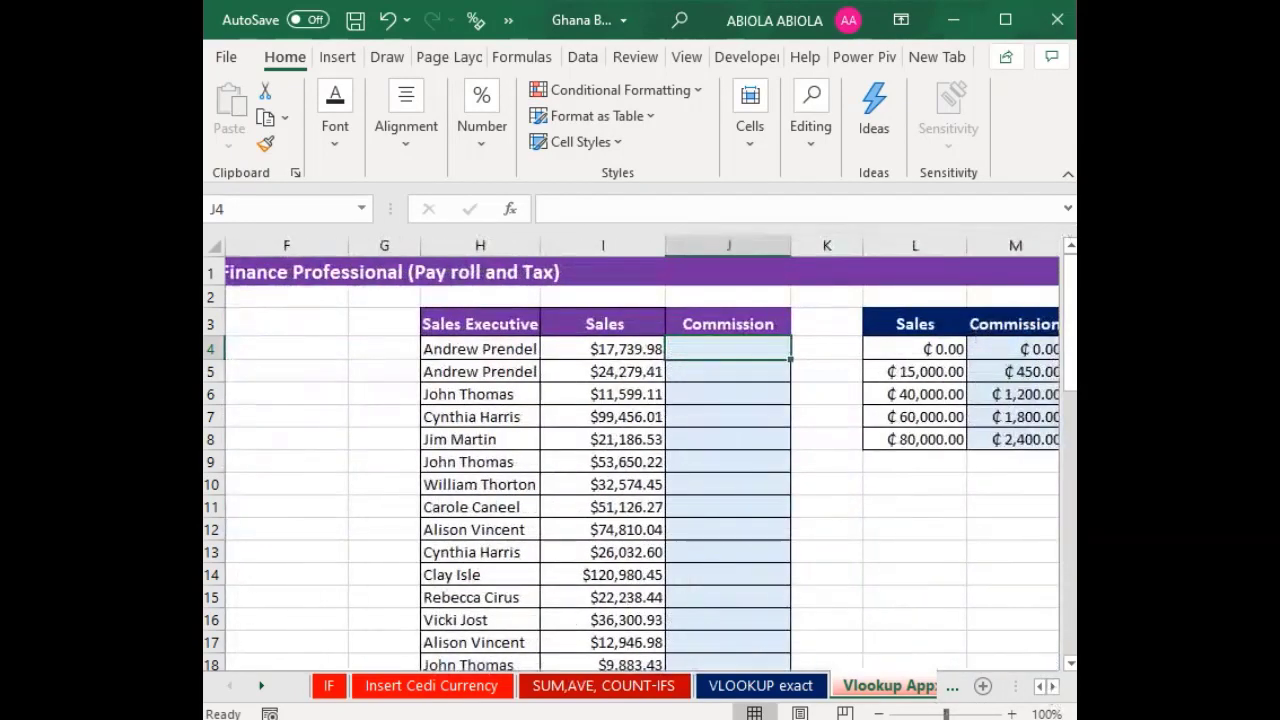
pyautogui.click(1010, 20)
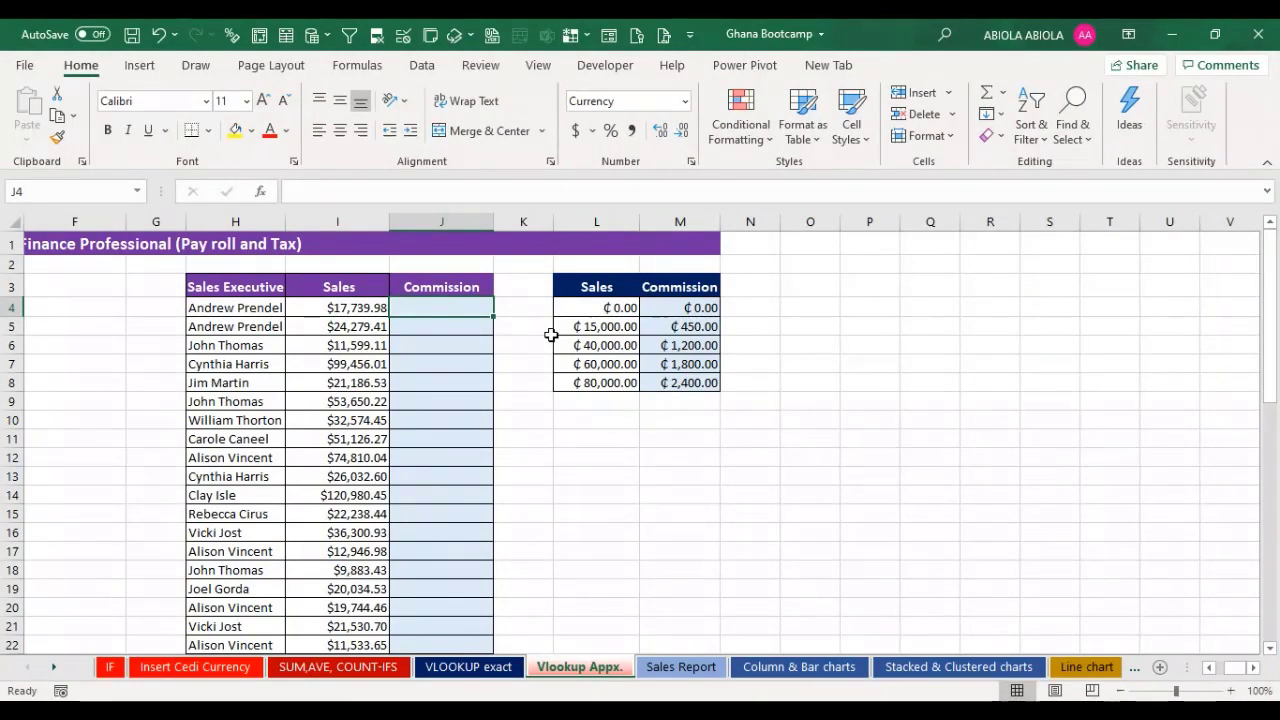
pyautogui.click(218, 311)
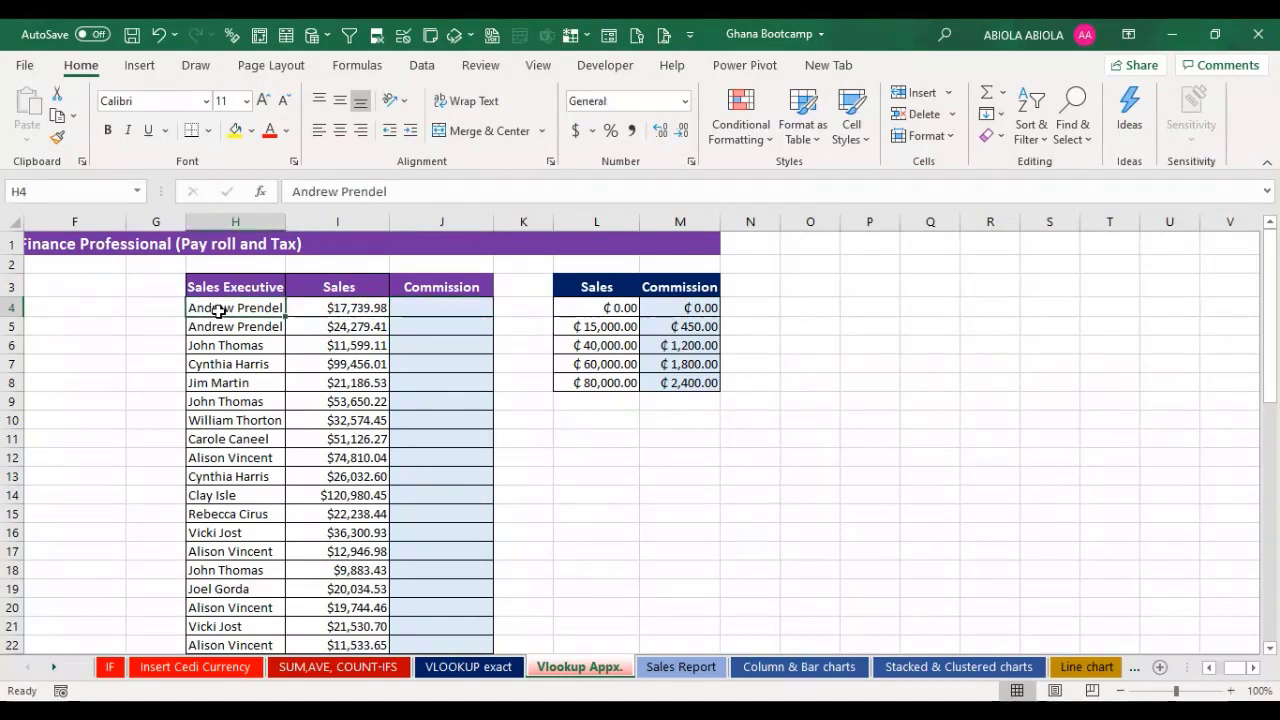
pyautogui.click(330, 302)
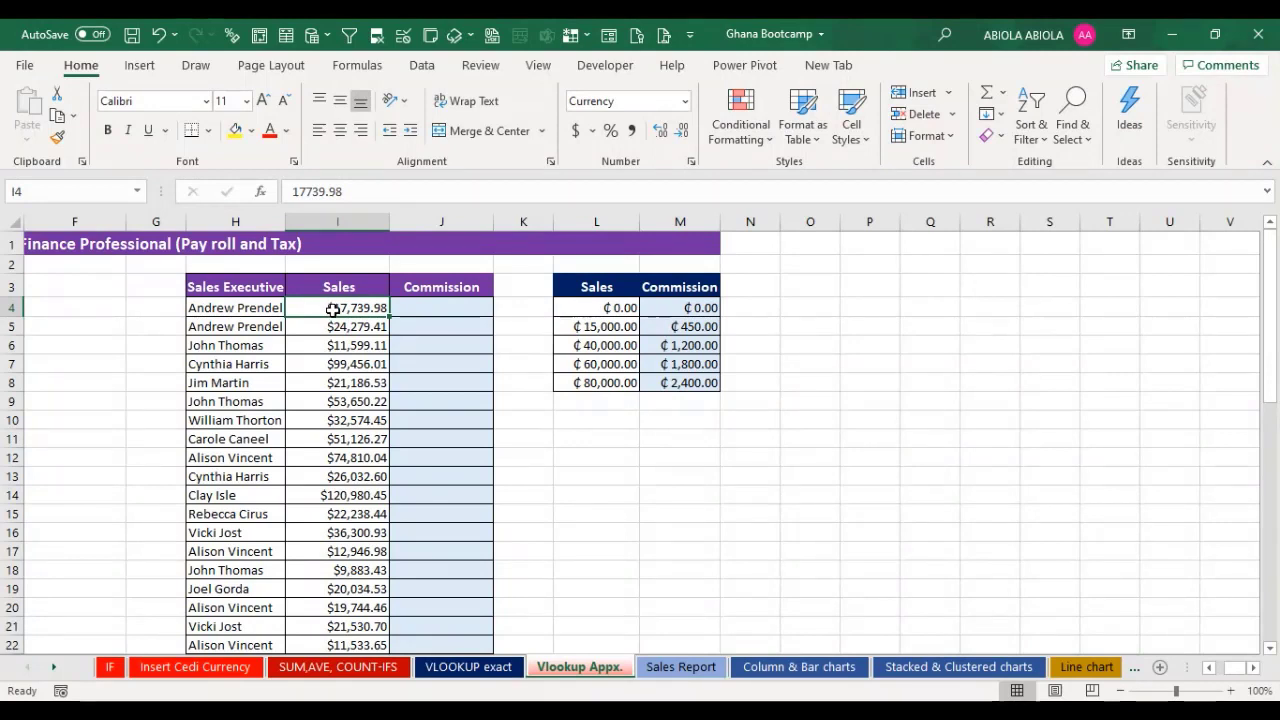
pyautogui.click(424, 309)
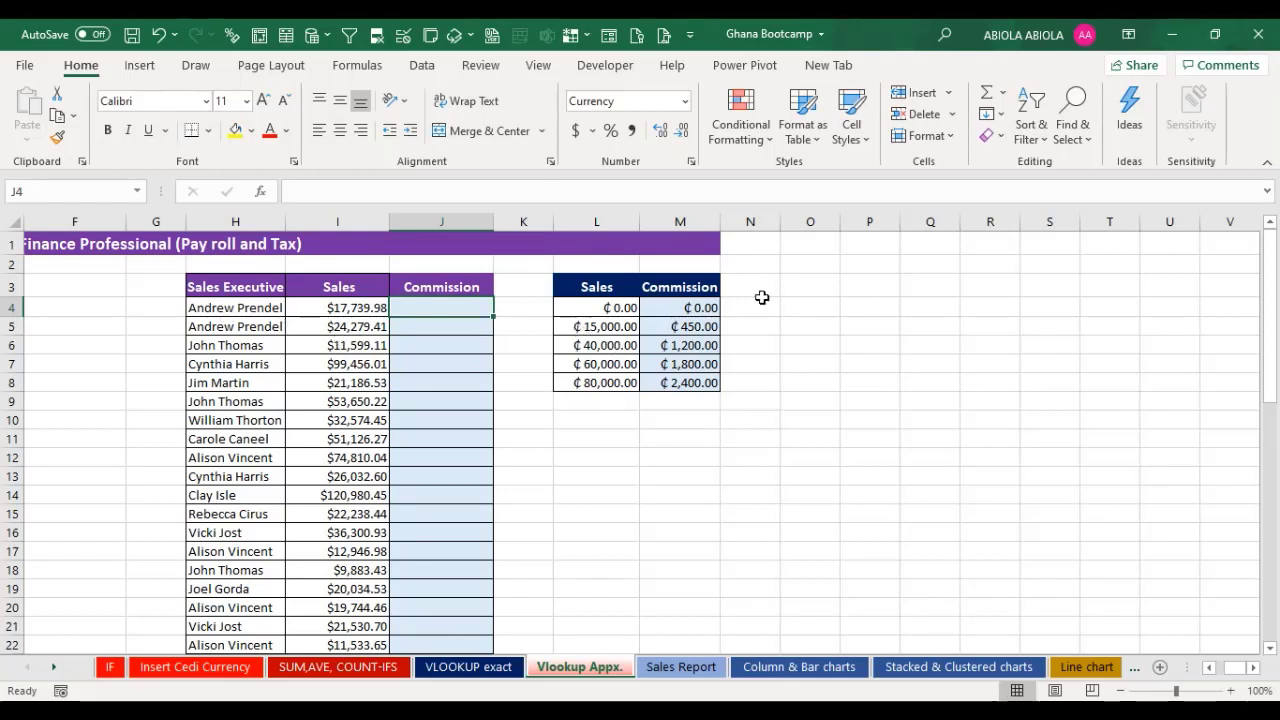
pyautogui.click(670, 309)
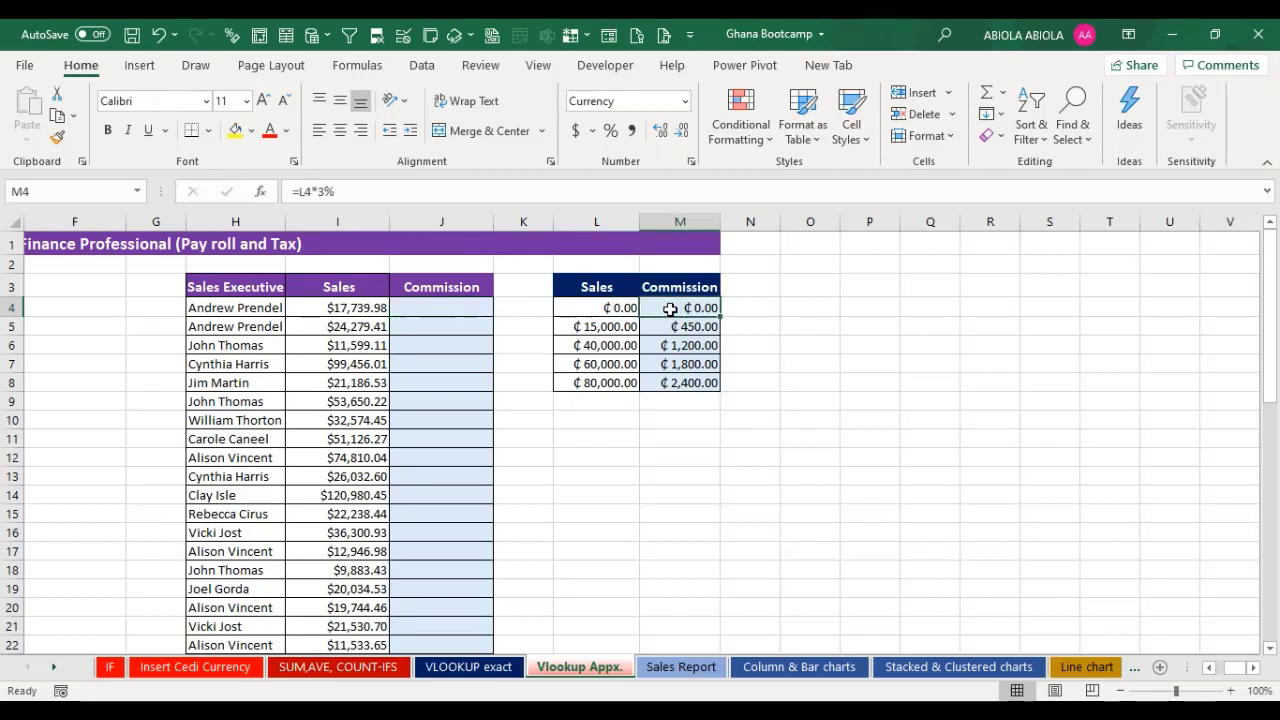
pyautogui.click(628, 309)
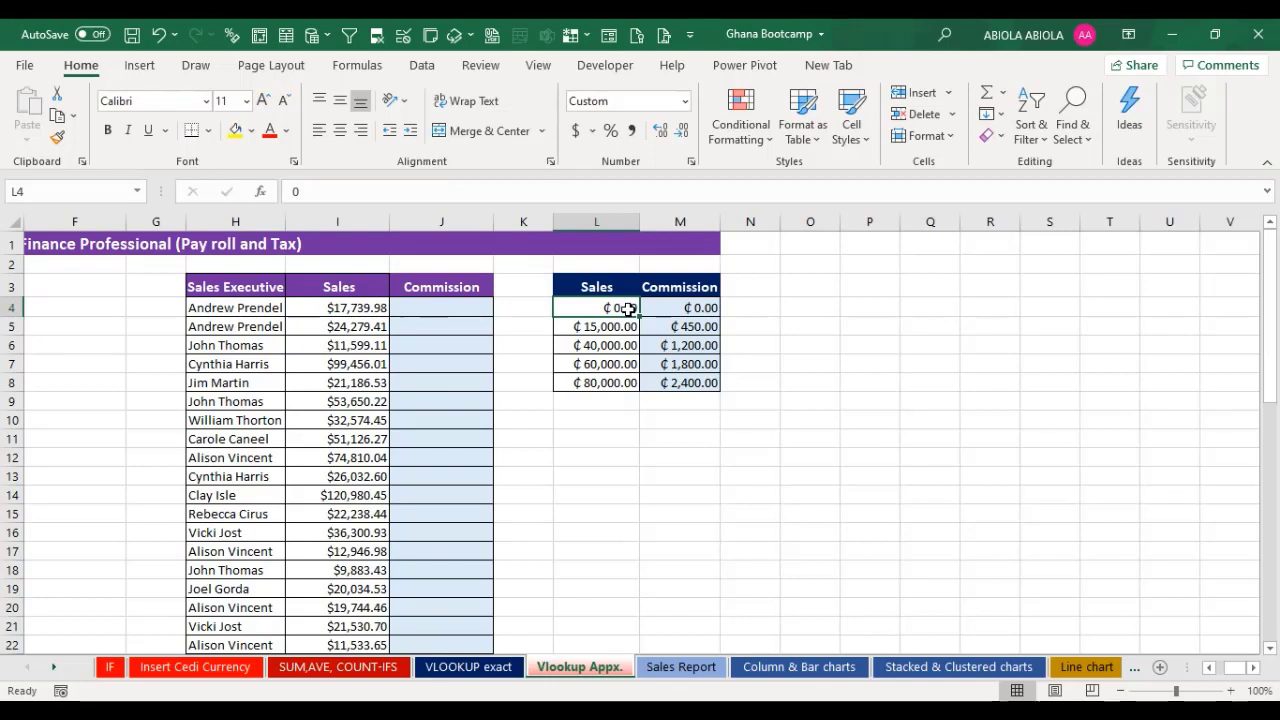
pyautogui.click(694, 307)
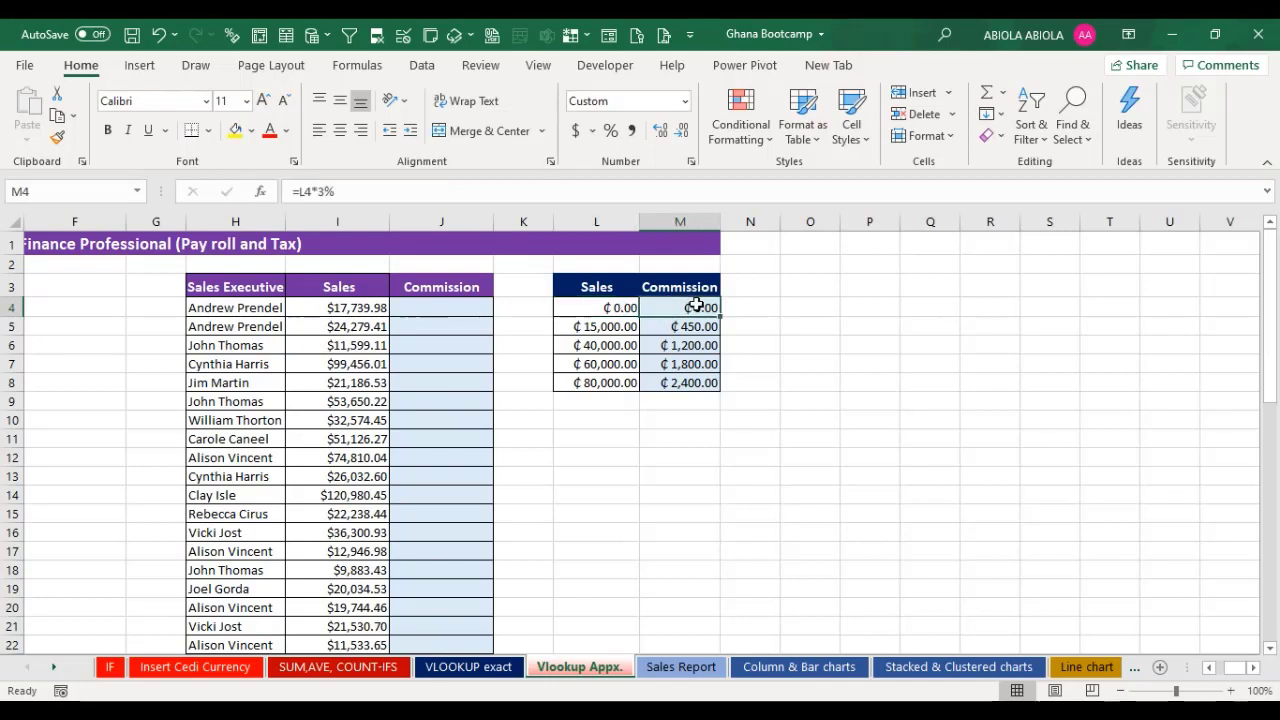
pyautogui.click(594, 330)
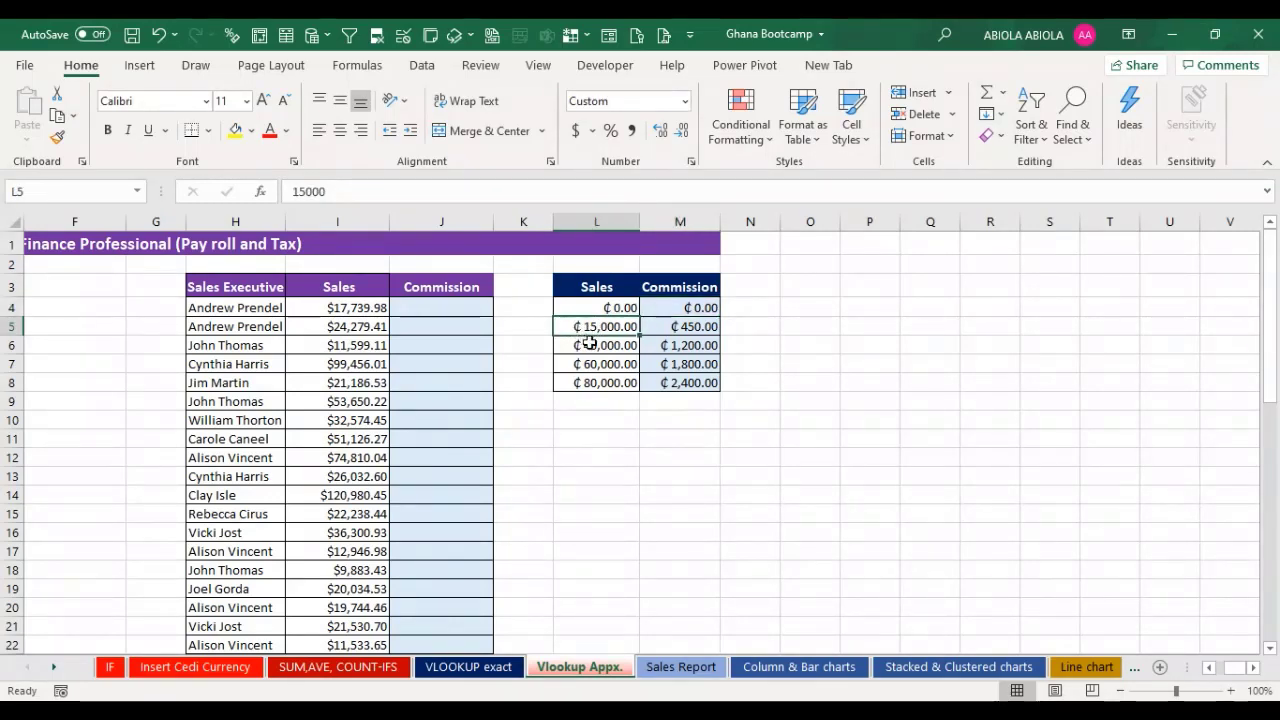
pyautogui.click(603, 345)
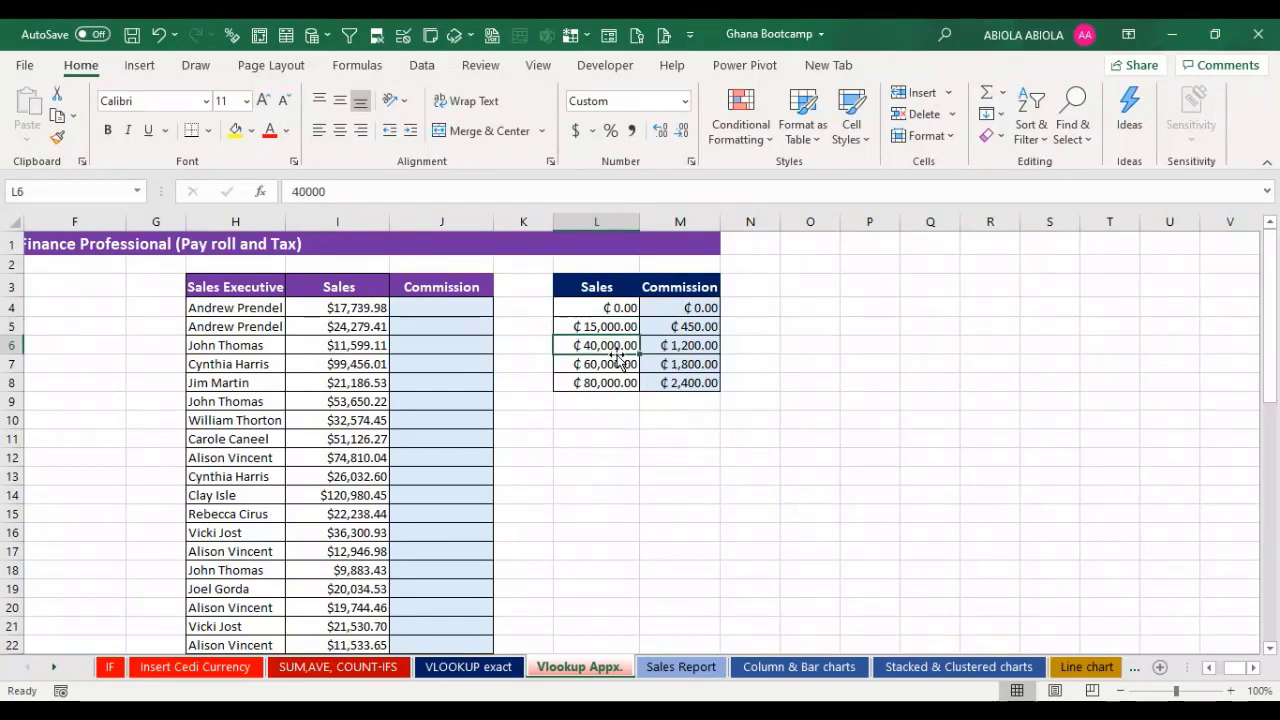
pyautogui.click(698, 329)
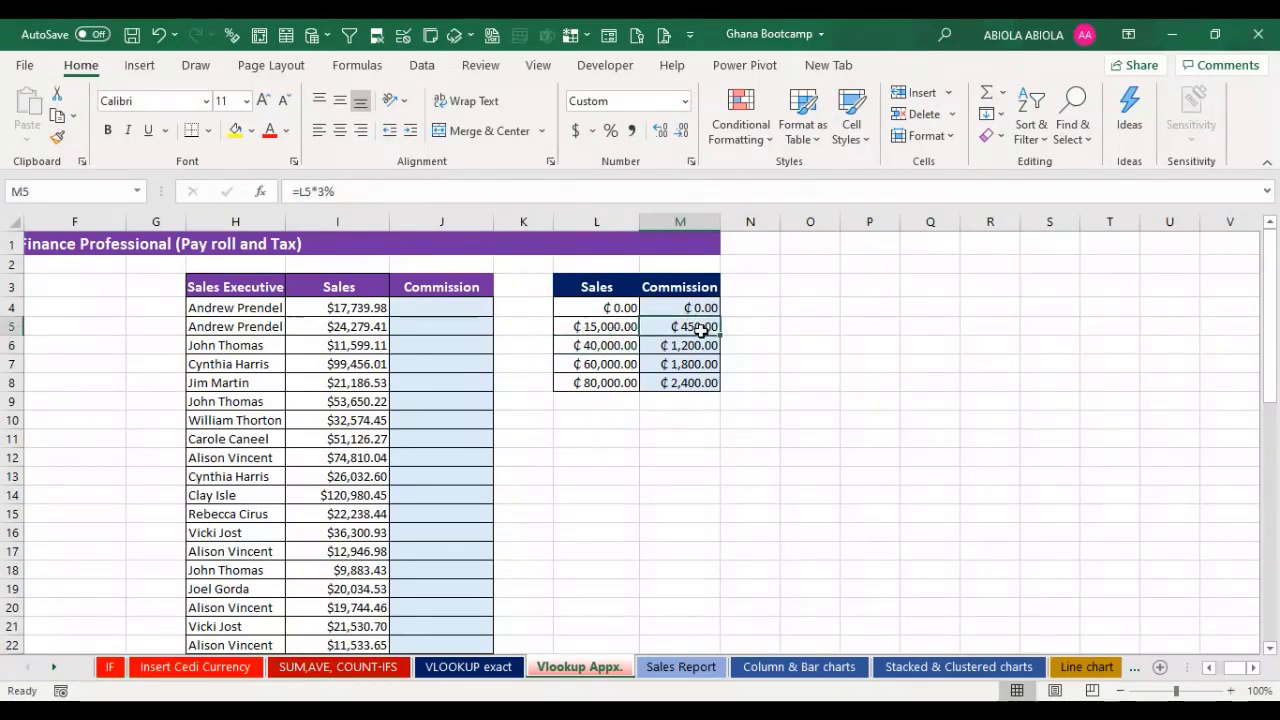
pyautogui.click(597, 350)
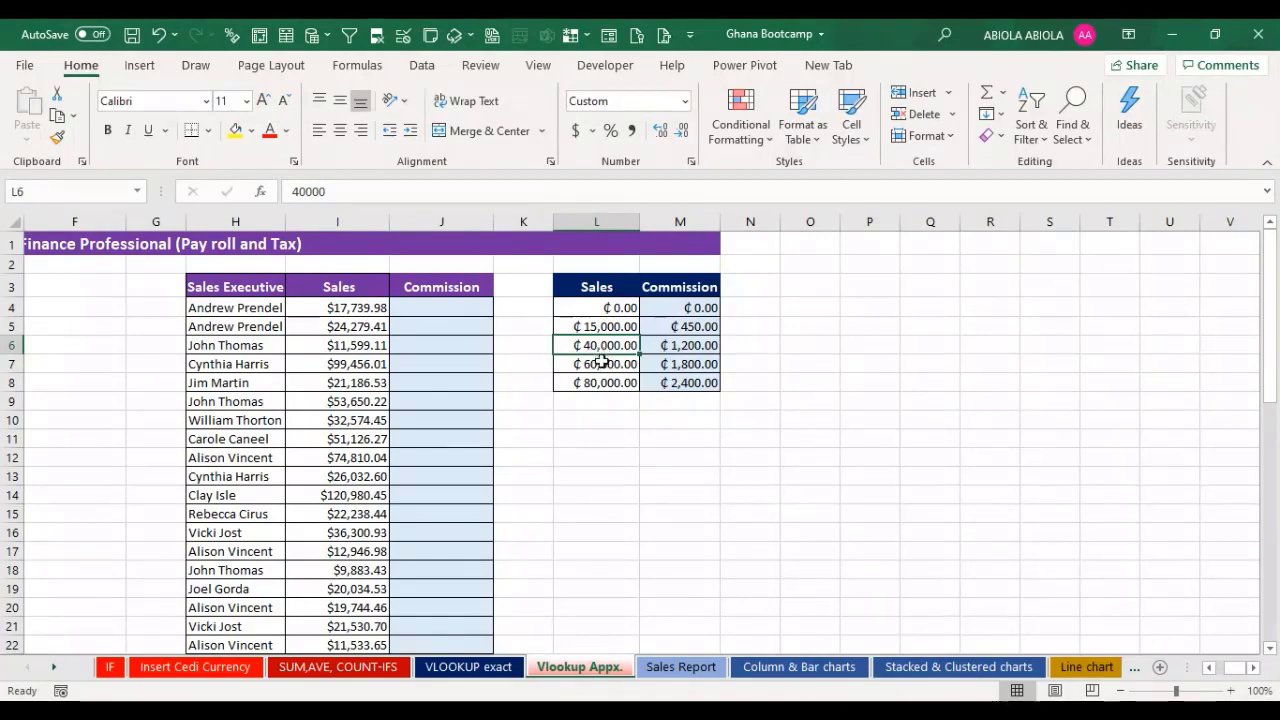
pyautogui.click(602, 364)
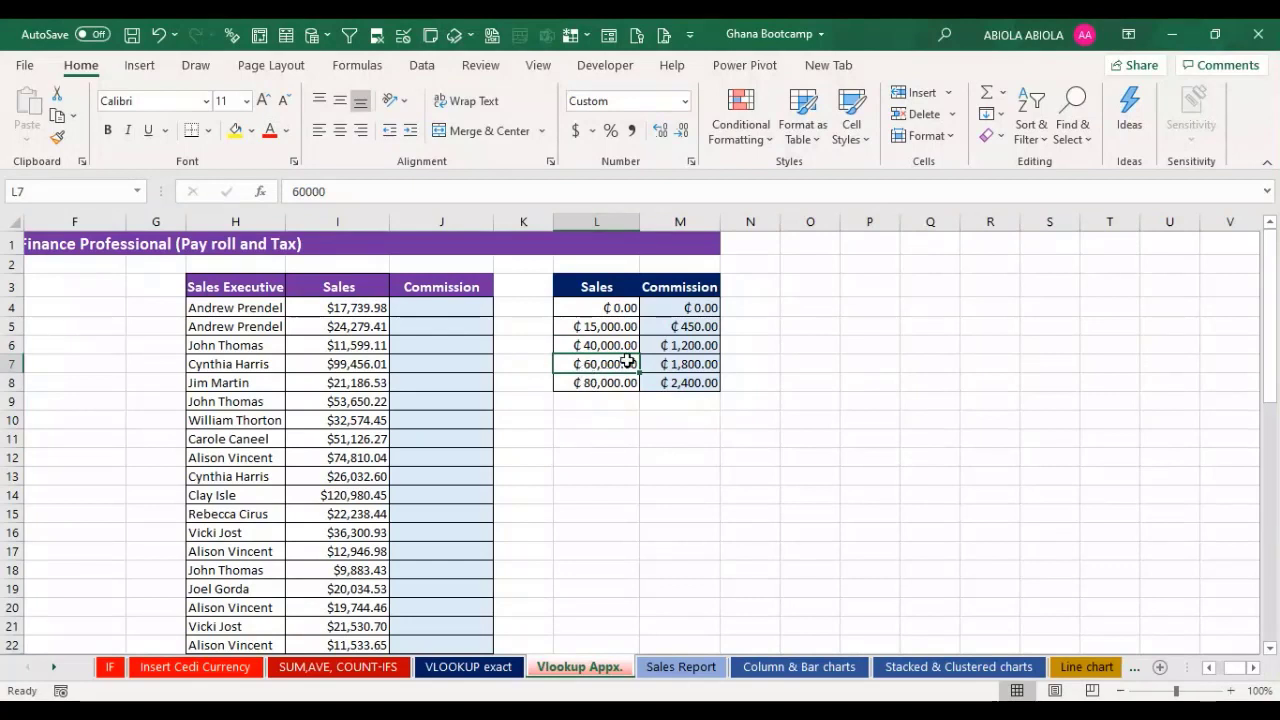
pyautogui.click(689, 346)
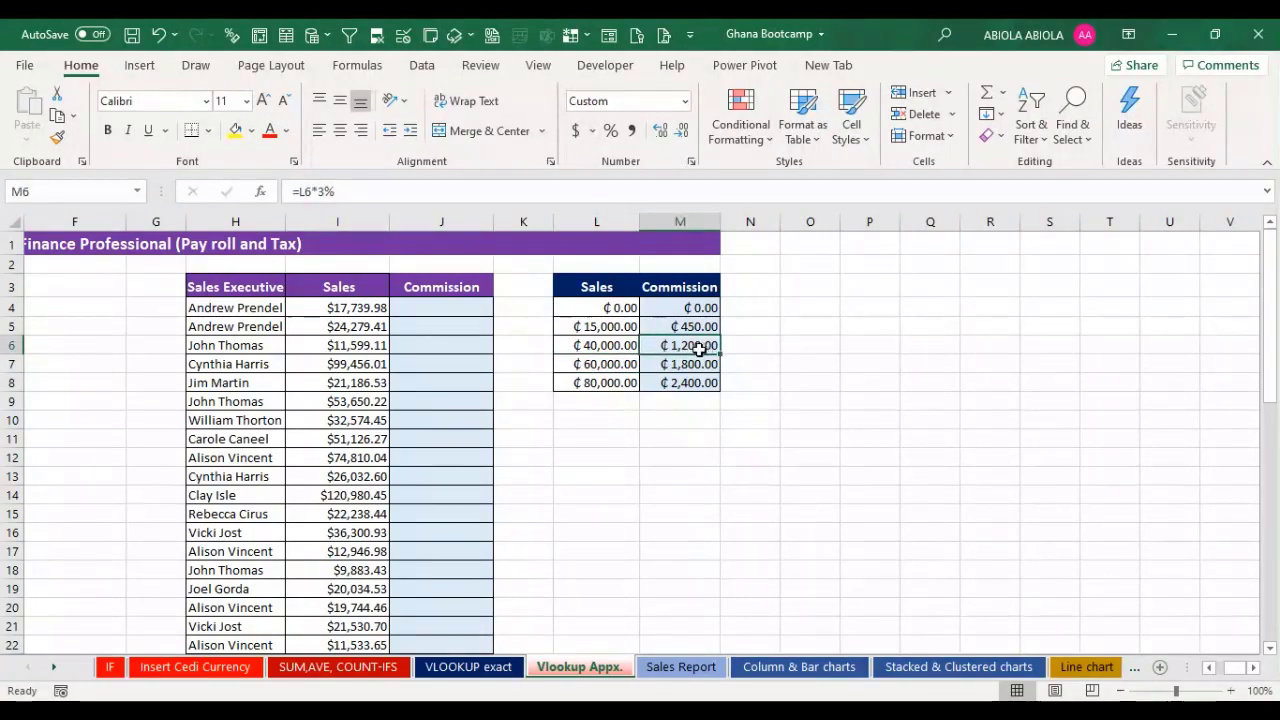
pyautogui.click(614, 367)
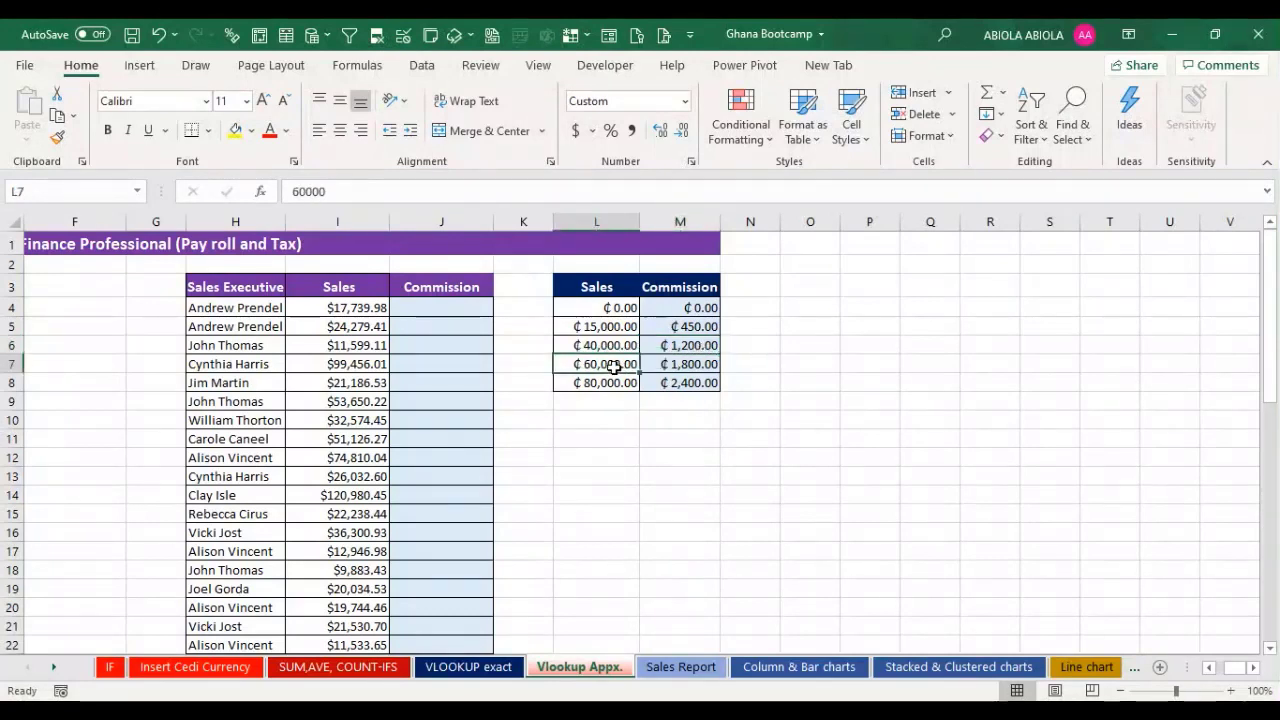
pyautogui.click(614, 398)
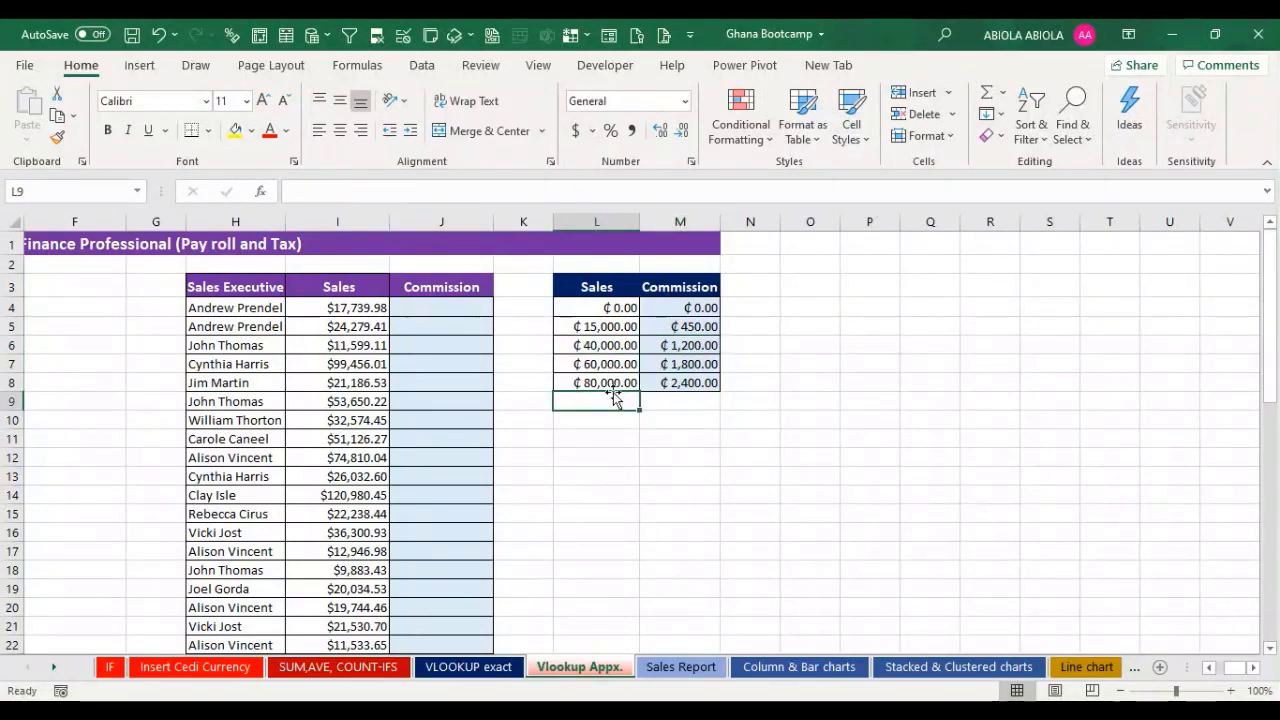
pyautogui.click(682, 364)
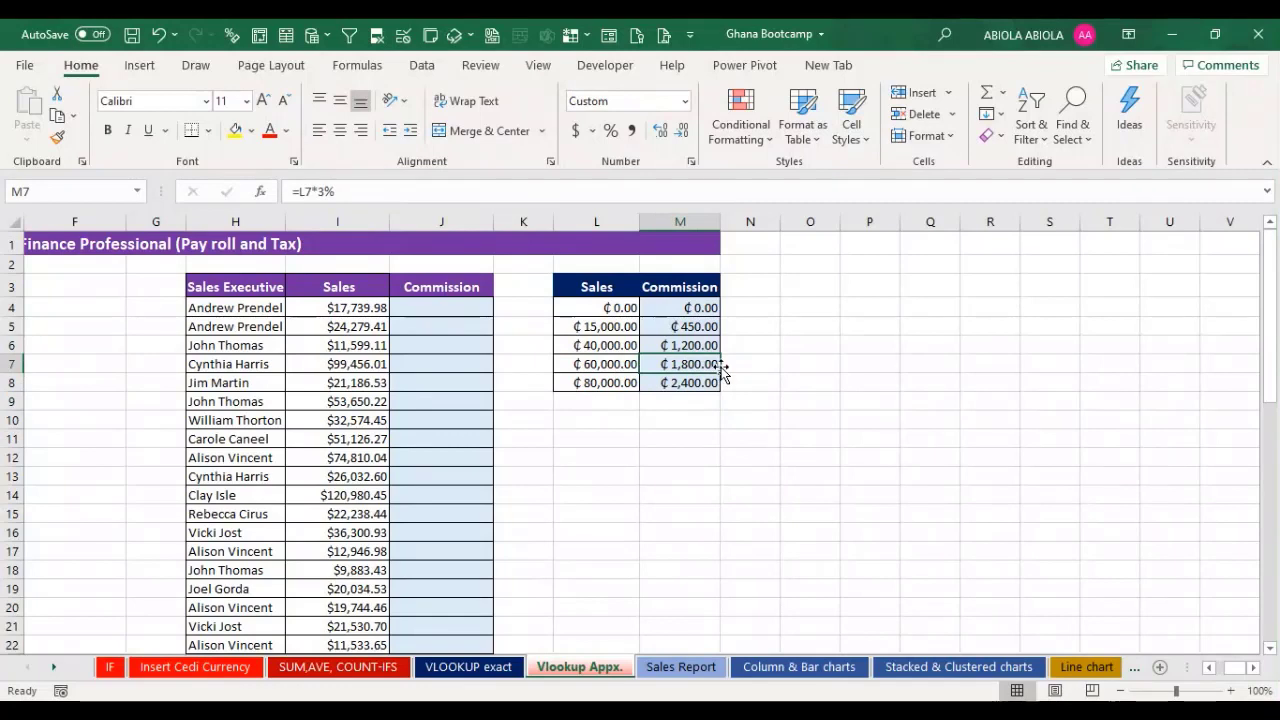
pyautogui.click(602, 388)
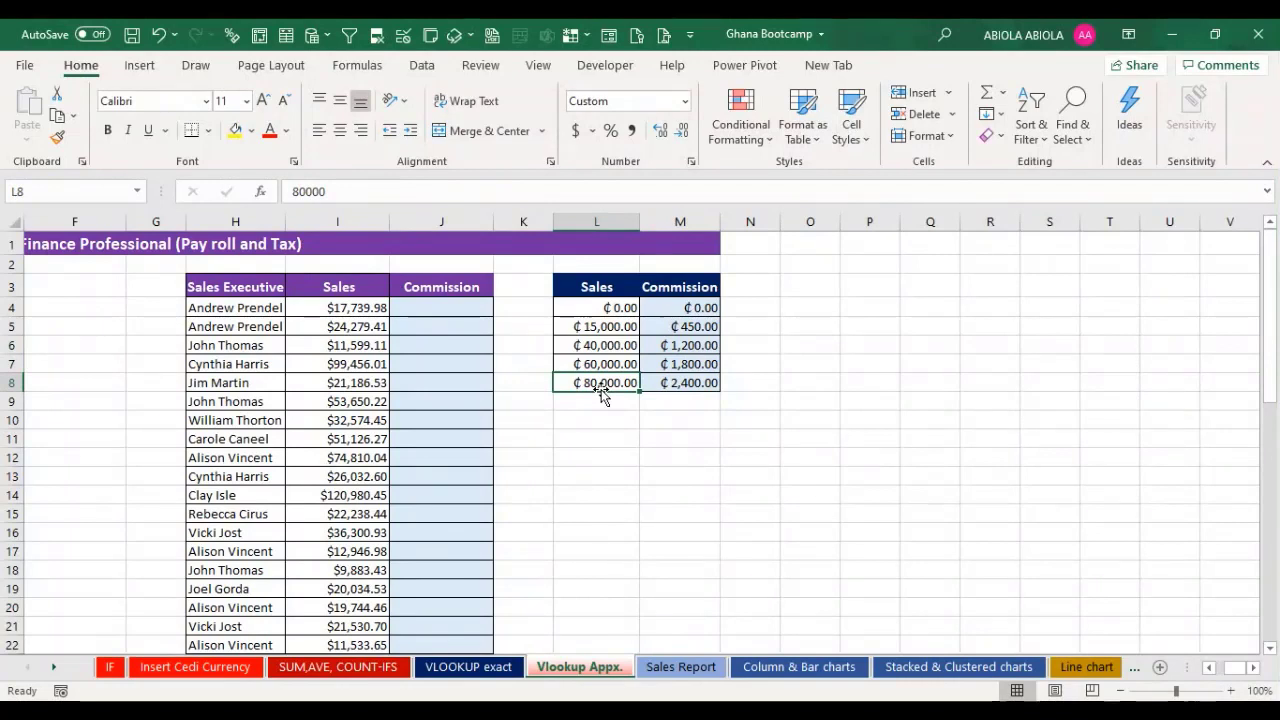
pyautogui.click(676, 383)
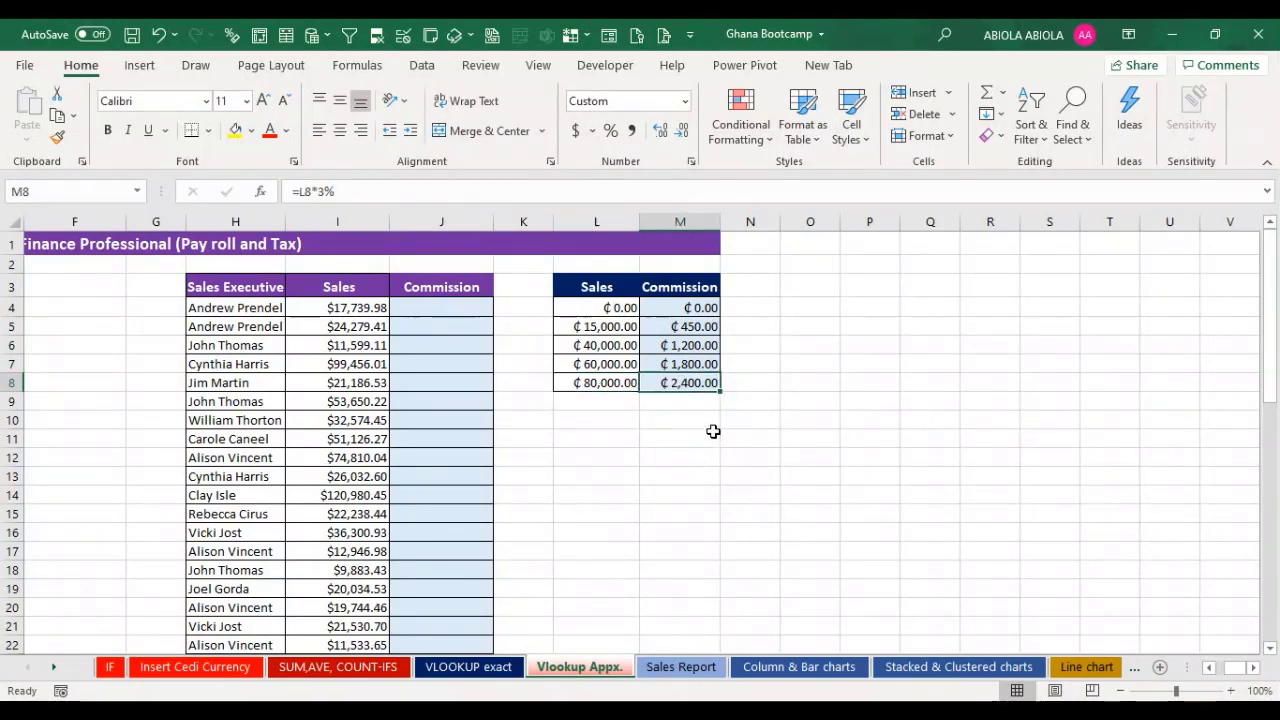
pyautogui.click(378, 308)
# Step: Format the sales figures in I4:I52 as cedi currency
pyautogui.hotkey('ctrl', 'shift', 'Down')
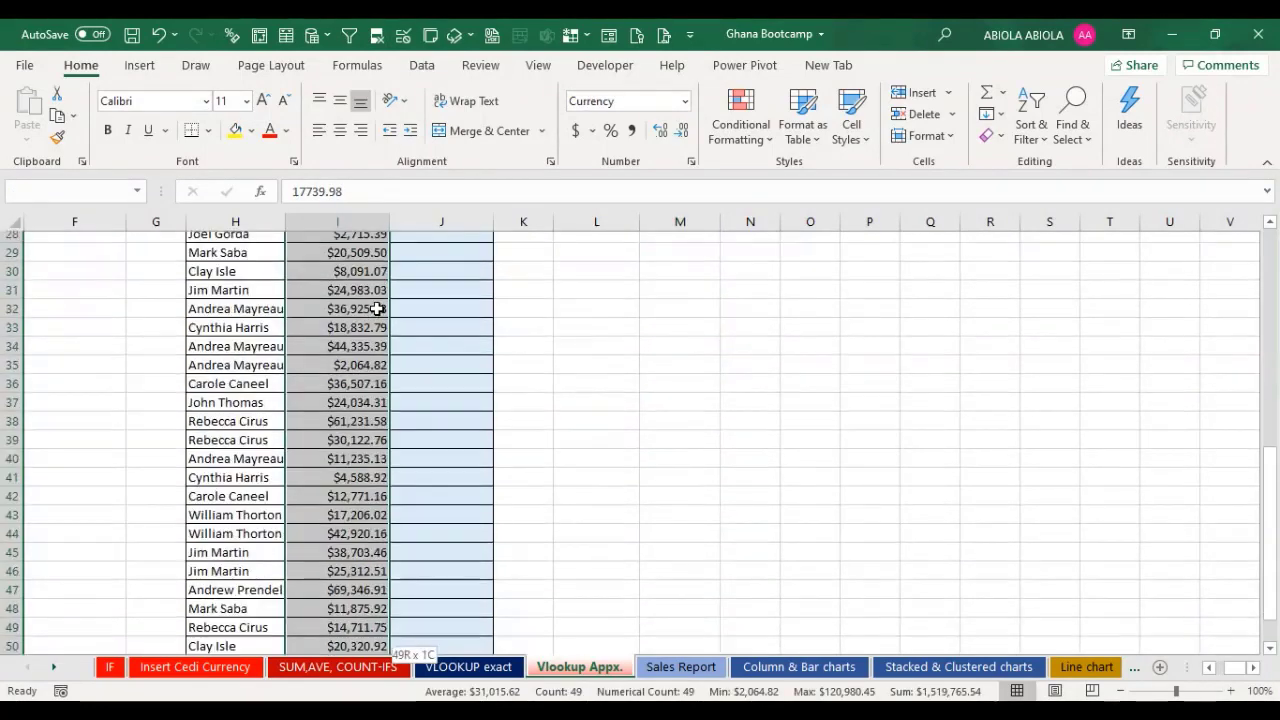
pyautogui.hotkey('ctrl', 'shift', '4')
pyautogui.hotkey('ctrl', 'BackSpace')
# Step: Begin a VLOOKUP in J4 looking up I4 against the L4:M8 rate table
pyautogui.click(426, 307)
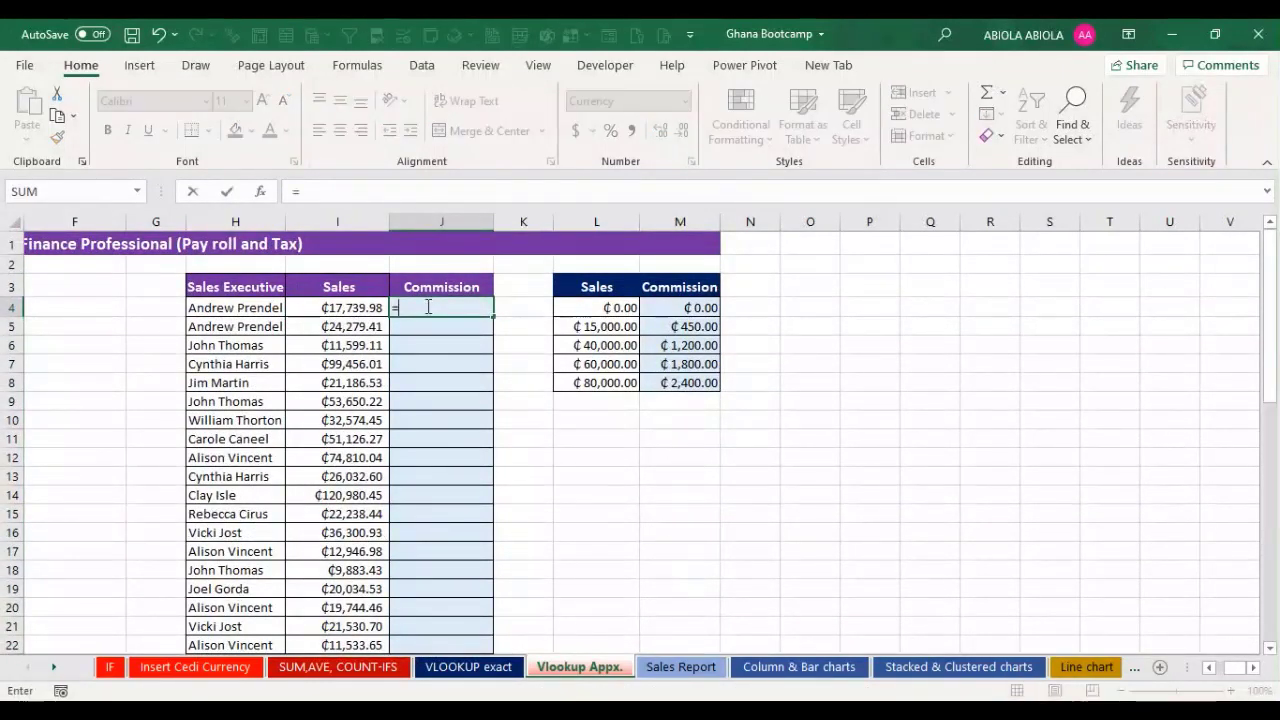
pyautogui.write('=vlo')
pyautogui.press('Tab')
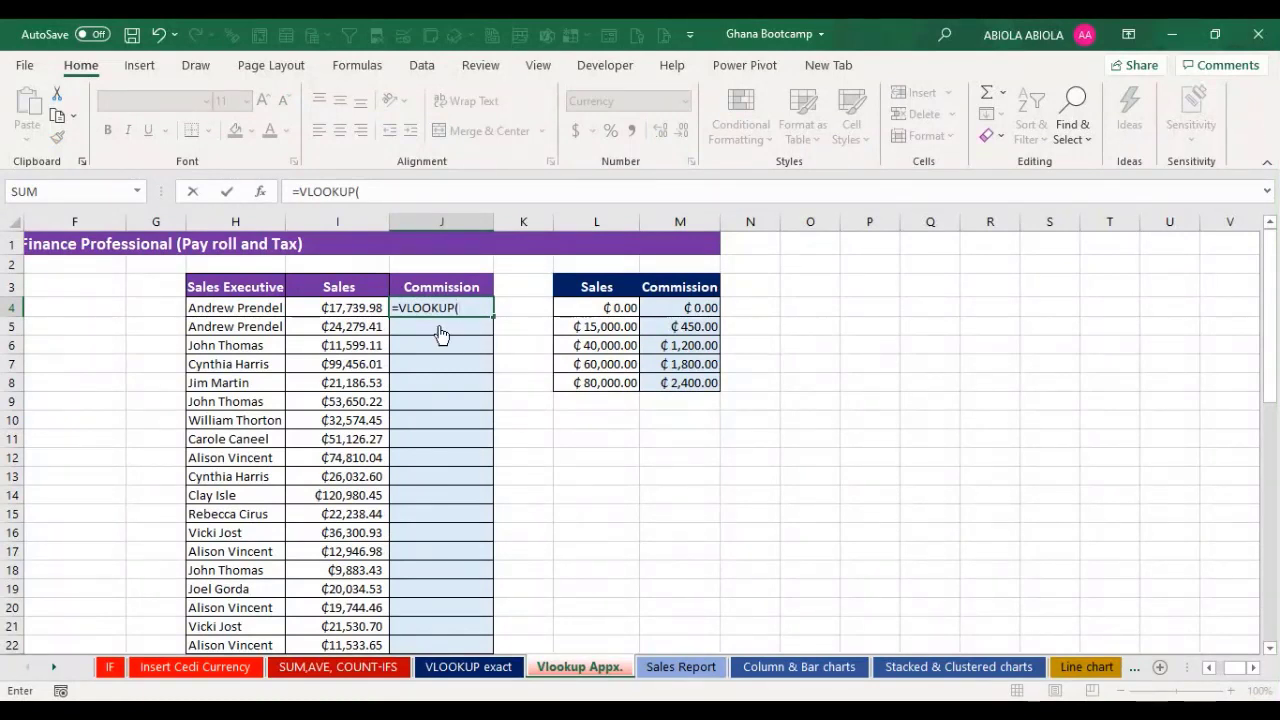
pyautogui.click(324, 310)
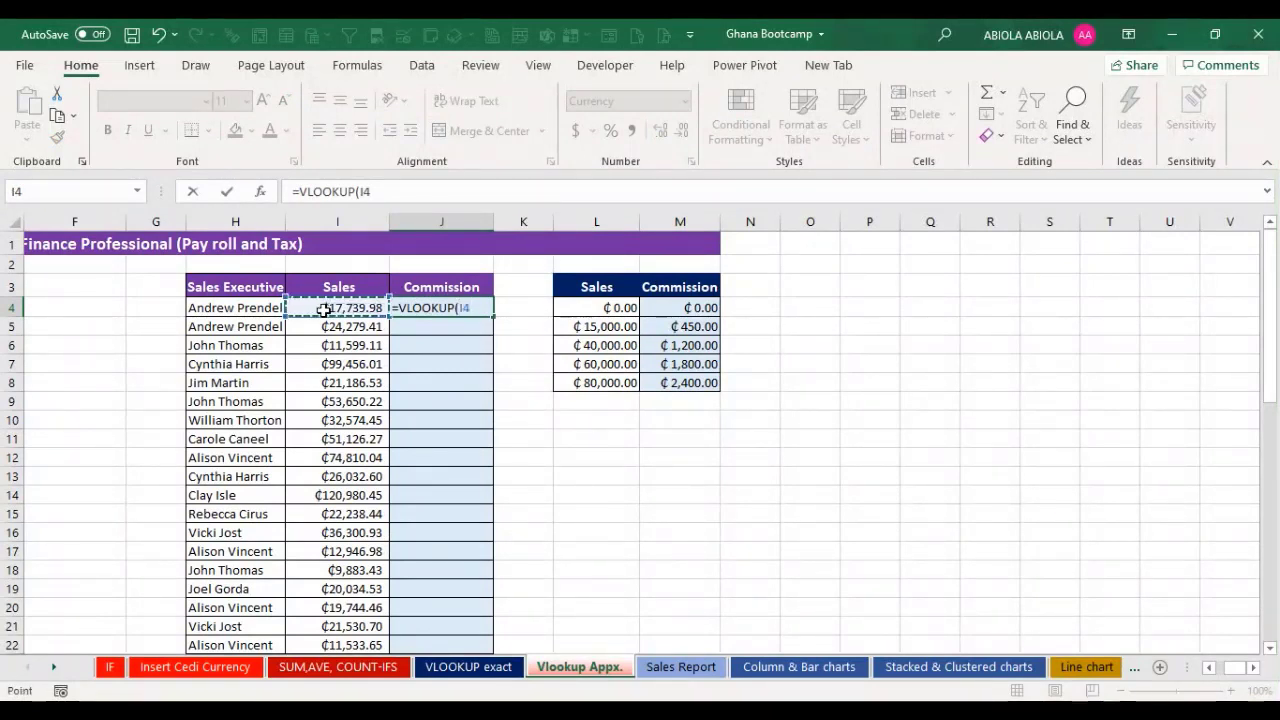
pyautogui.write(',')
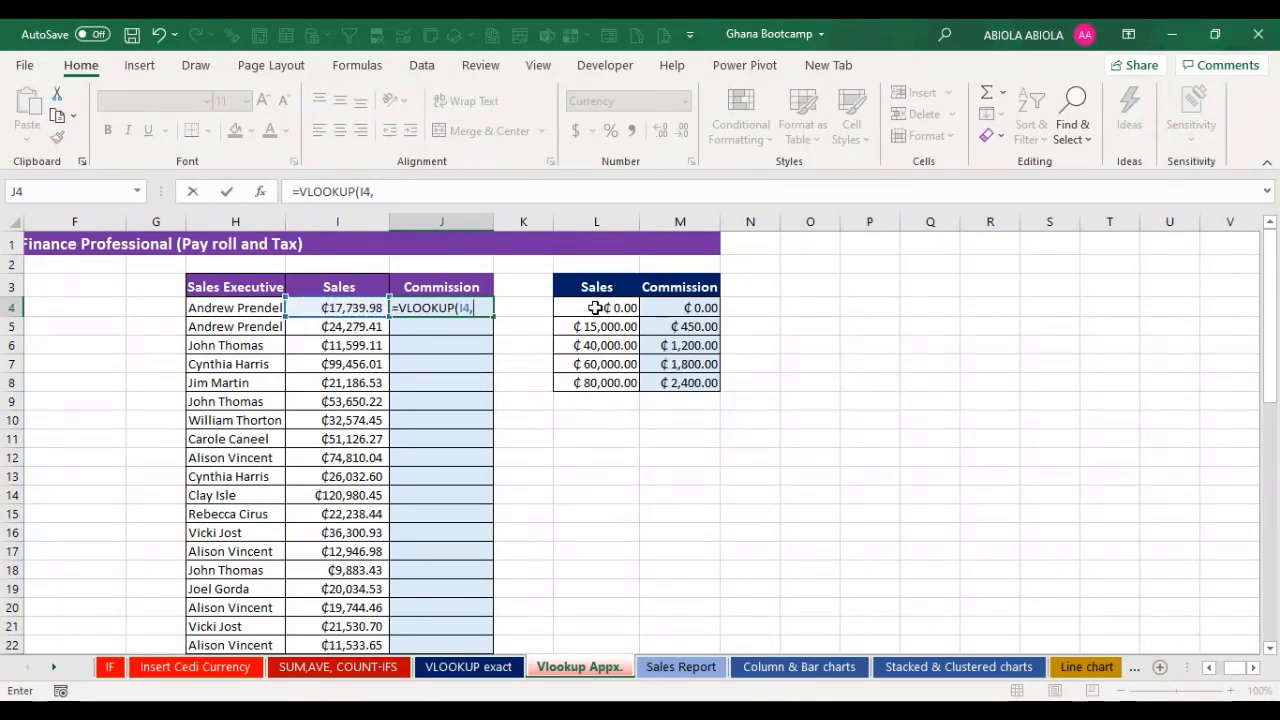
pyautogui.moveTo(595, 308); pyautogui.dragTo(678, 378)
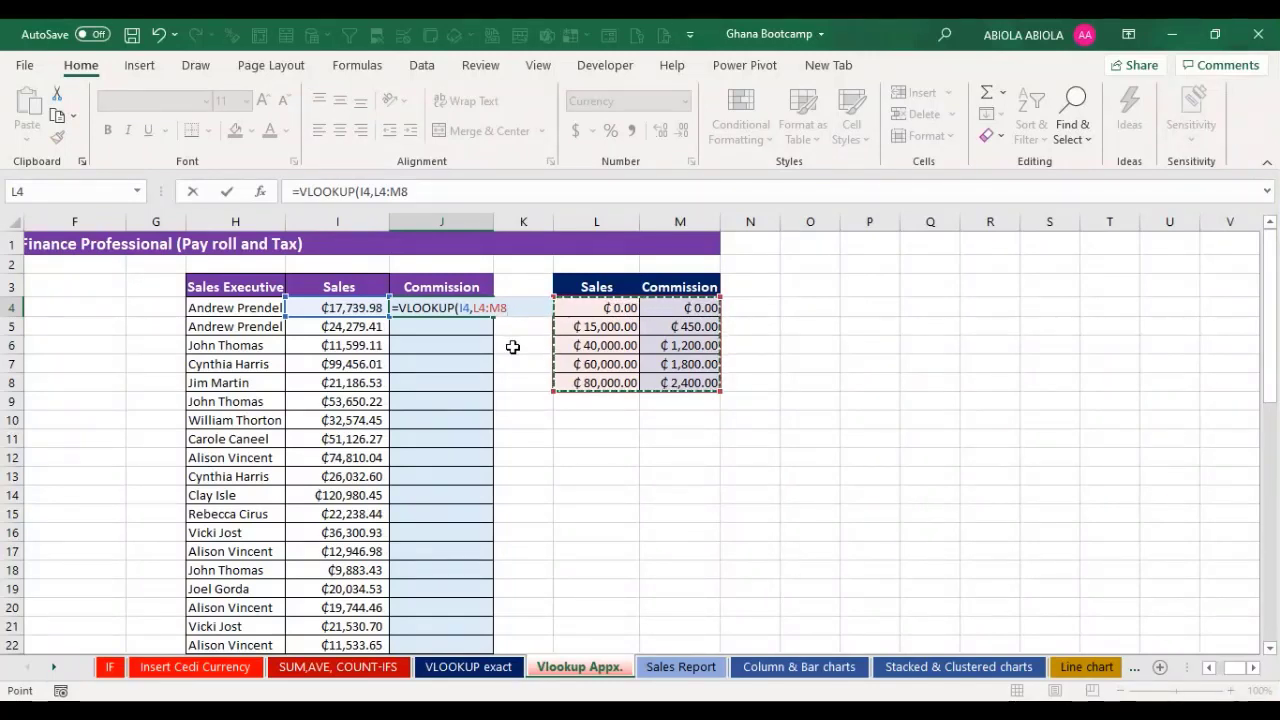
# Step: Complete J4 as =VLOOKUP(I4,$L$4:$M$8,2,TRUE), returning a $450.00 commission
pyautogui.press('F4')
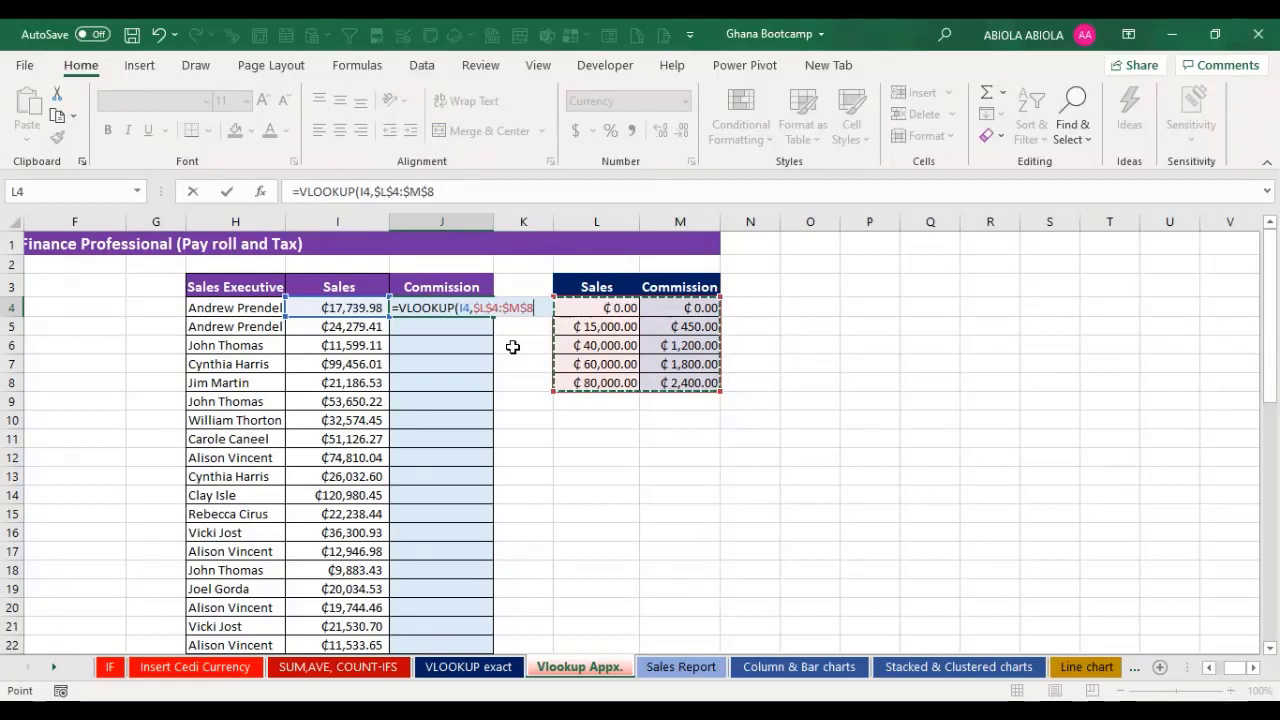
pyautogui.write(',')
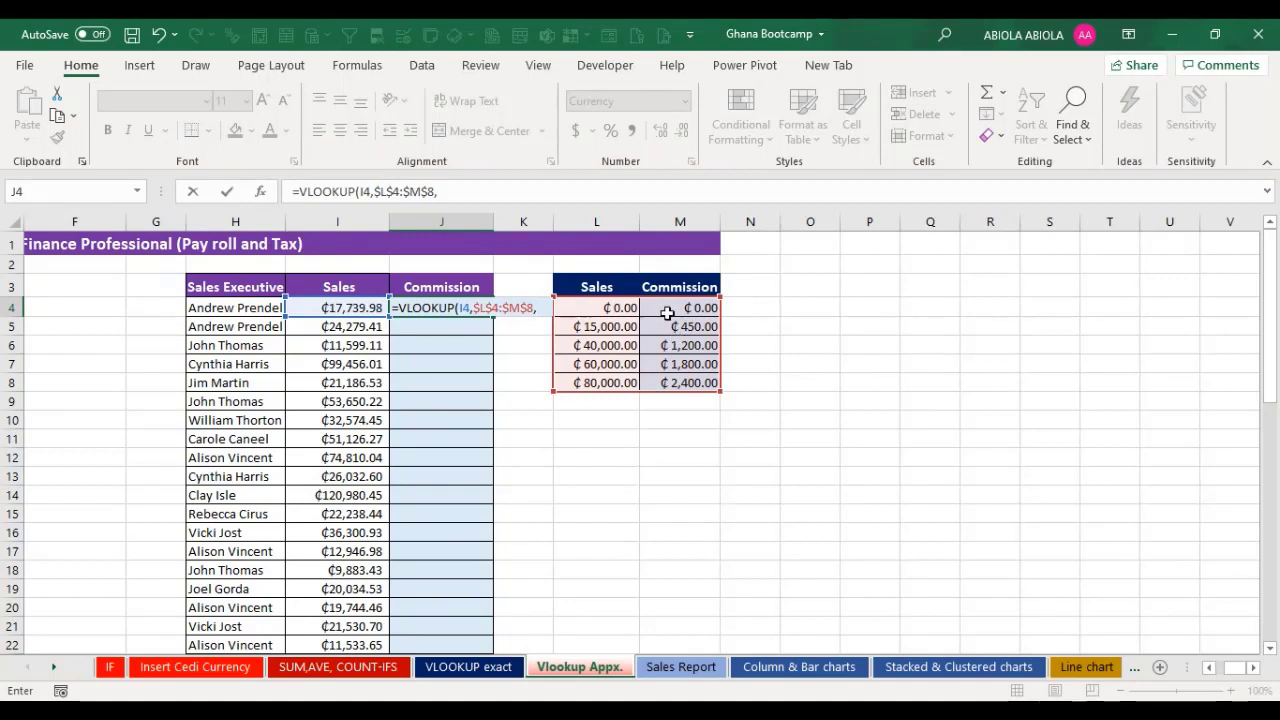
pyautogui.write('2')
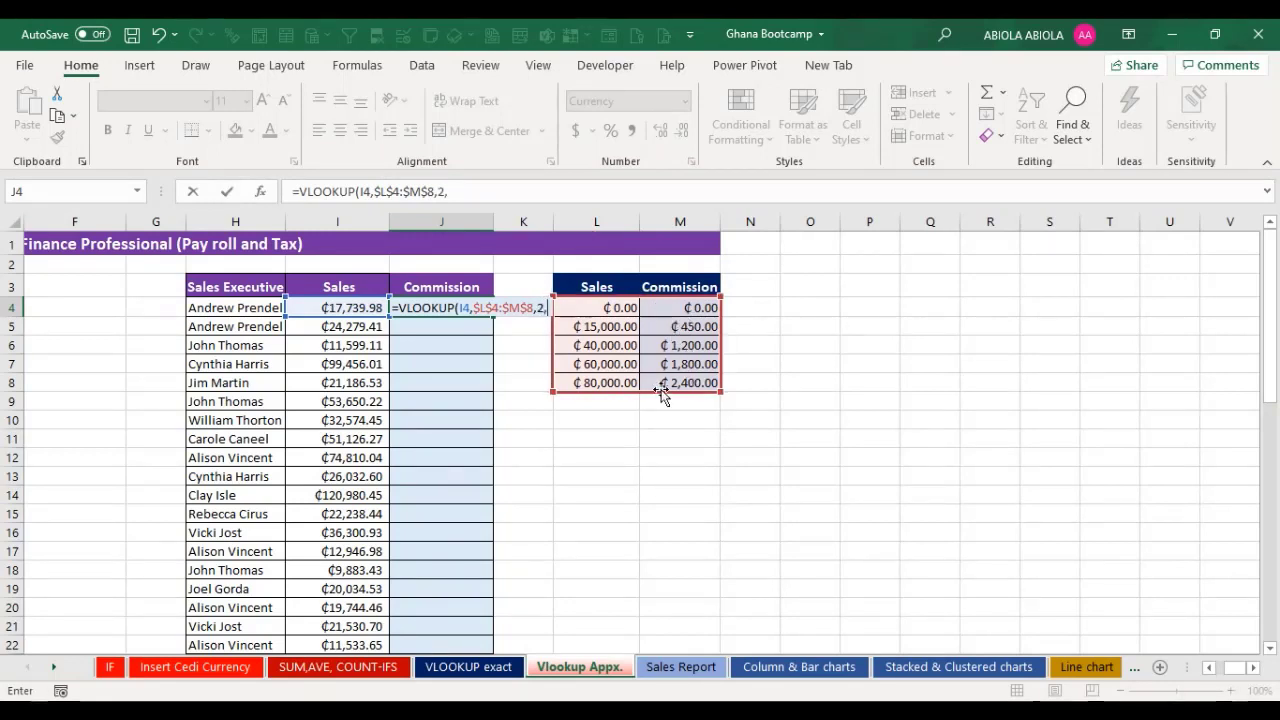
pyautogui.write(',')
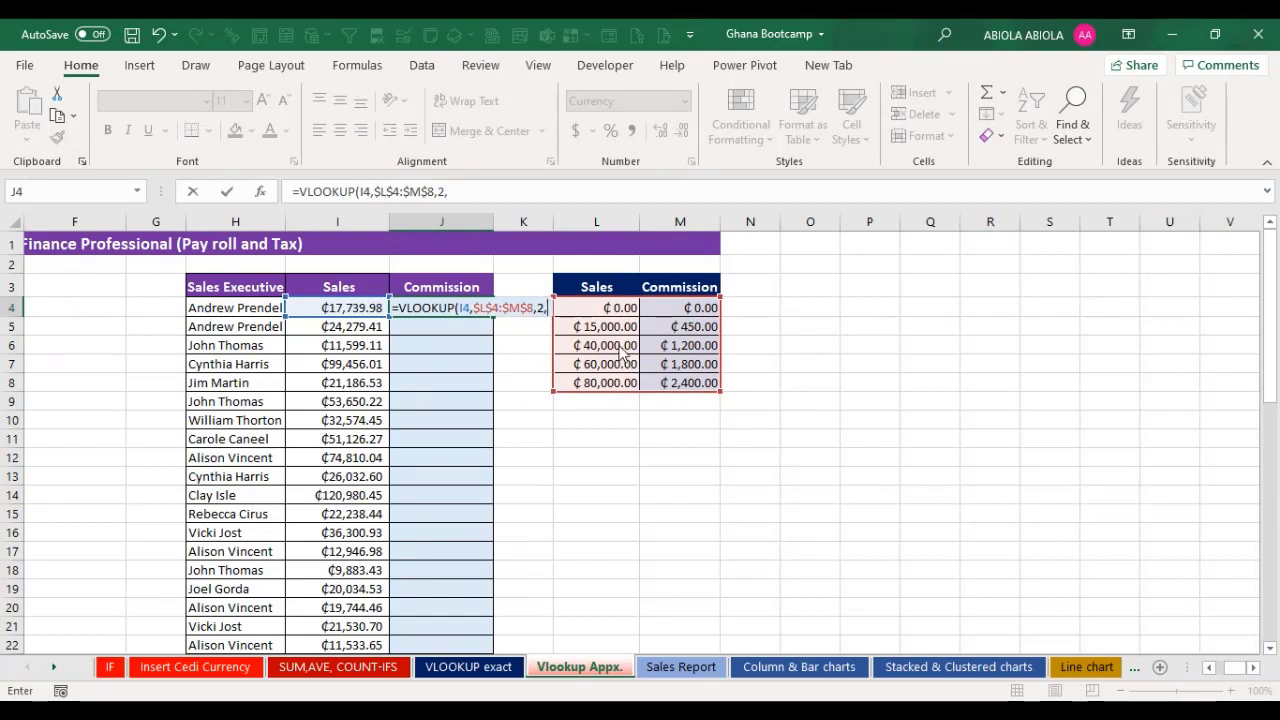
pyautogui.write('TRUE')
pyautogui.press('BackSpace')
pyautogui.press('BackSpace')
pyautogui.write(',1')
pyautogui.press('BackSpace')
pyautogui.write('TRUE')
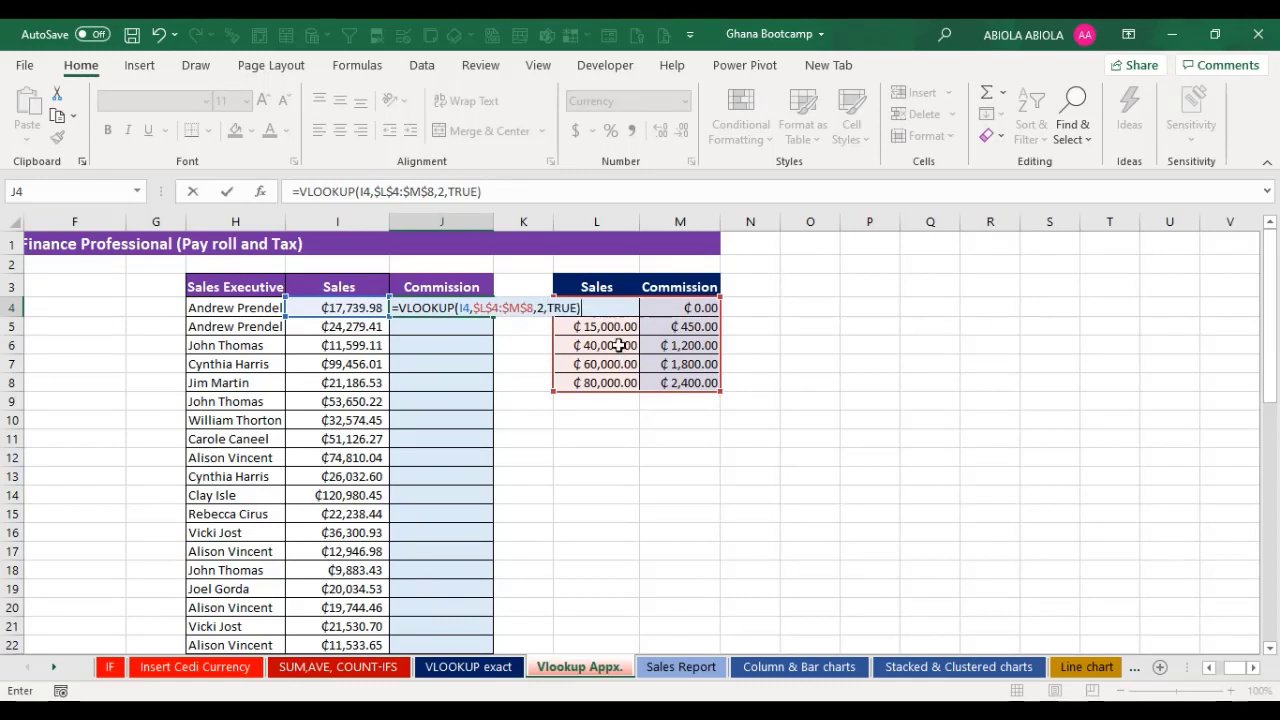
pyautogui.write(')')
pyautogui.hotkey('ctrl', 'Return')
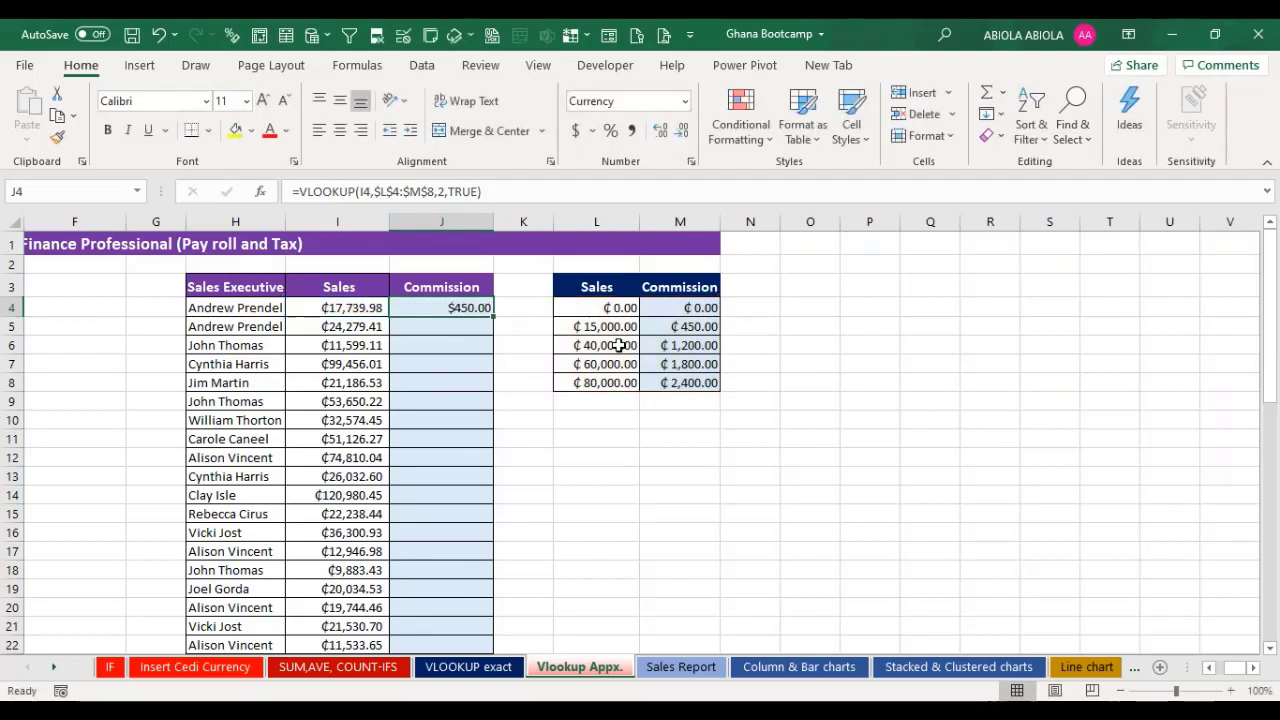
pyautogui.click(234, 311)
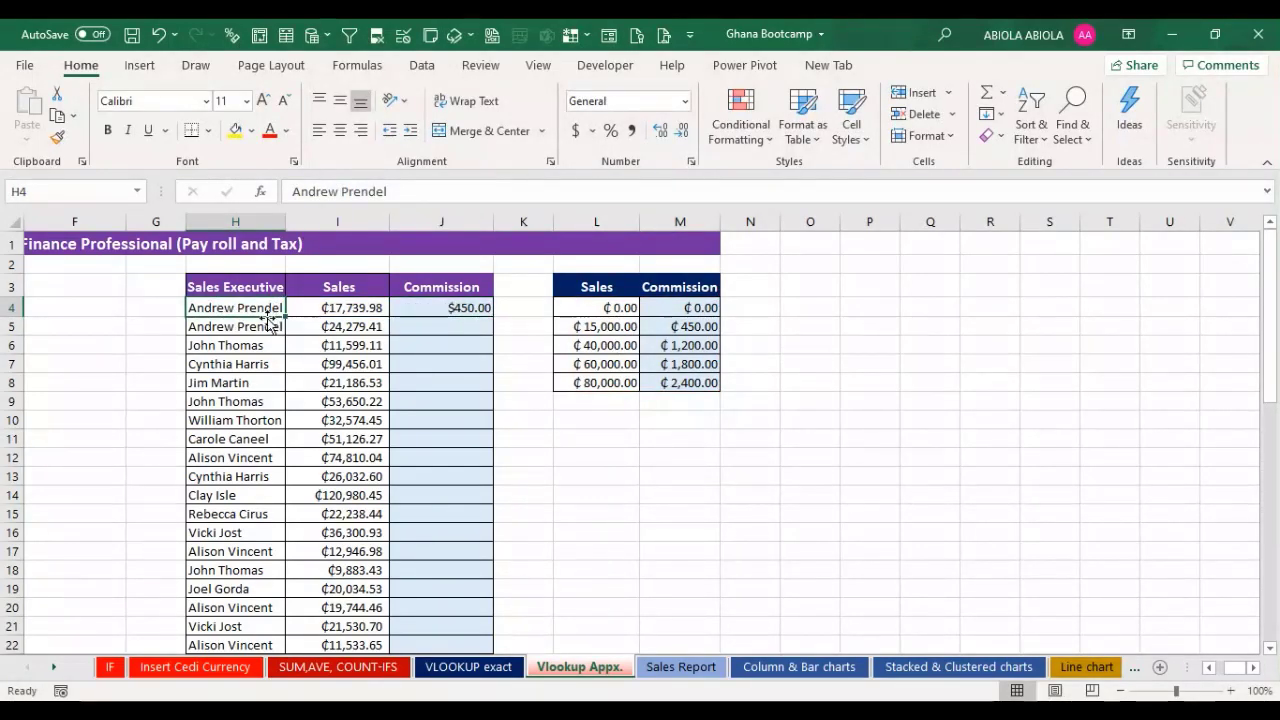
pyautogui.click(343, 312)
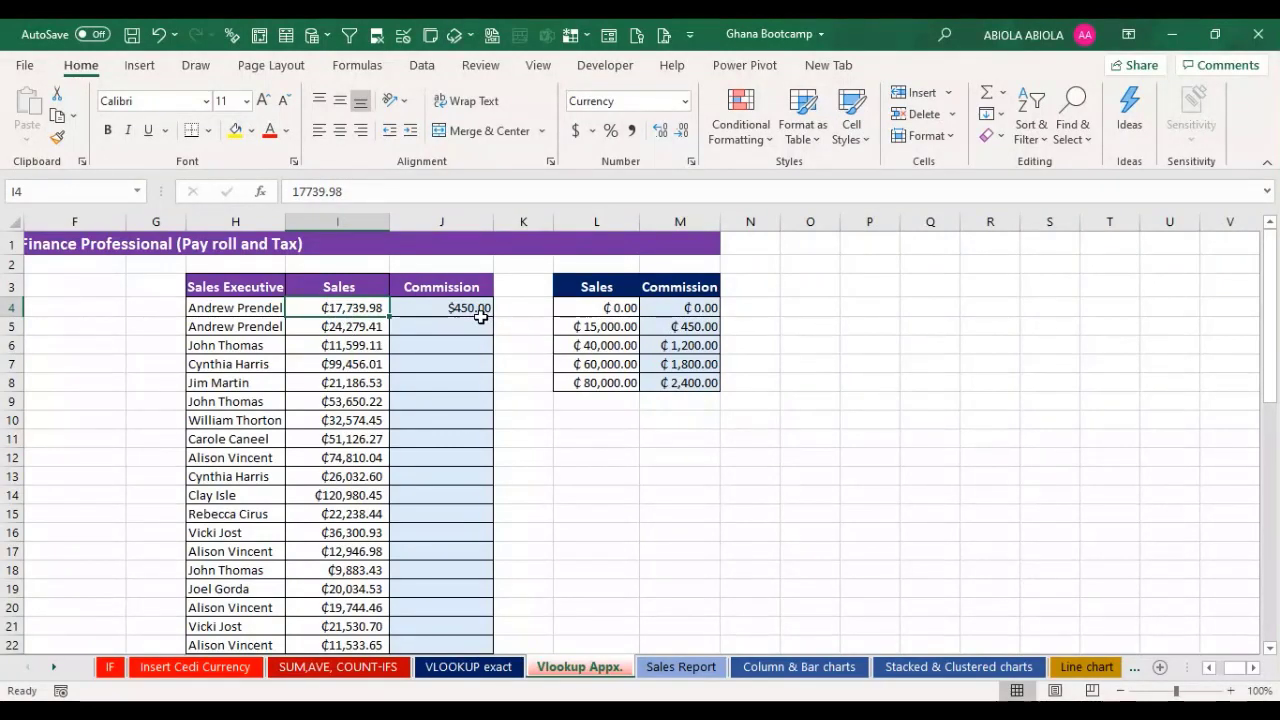
pyautogui.click(578, 314)
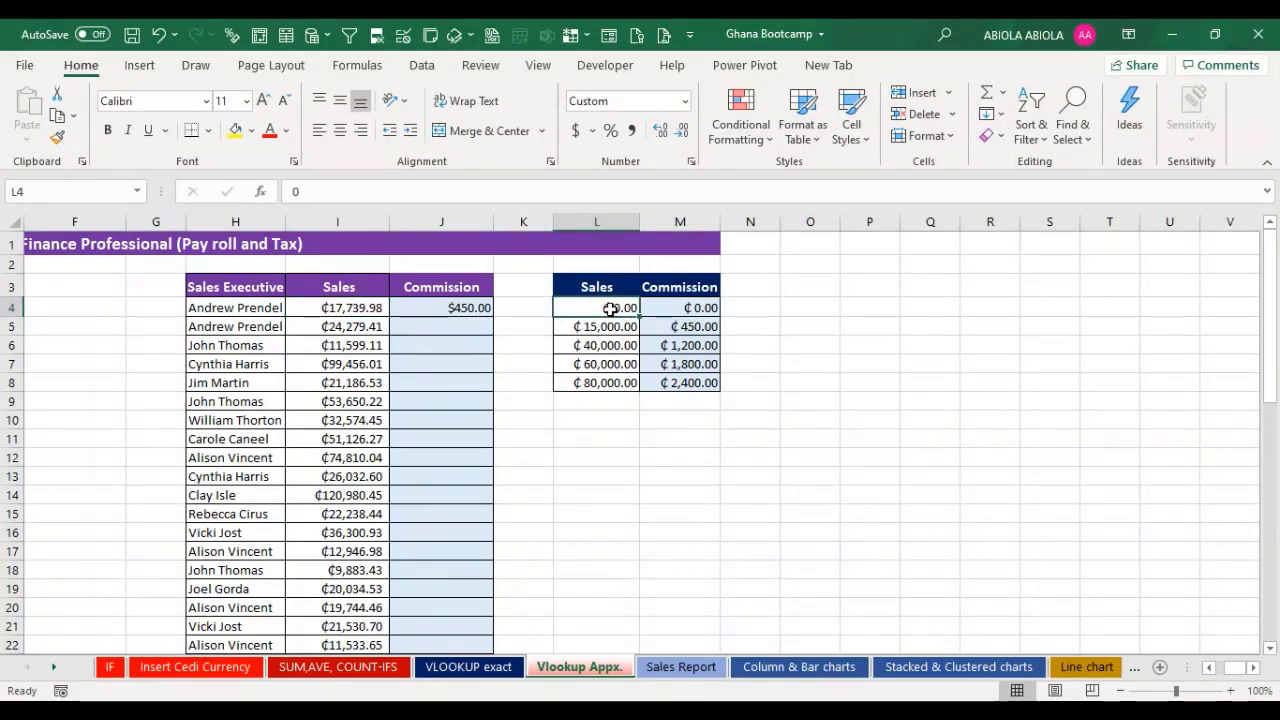
pyautogui.press('Down')
pyautogui.press('Down')
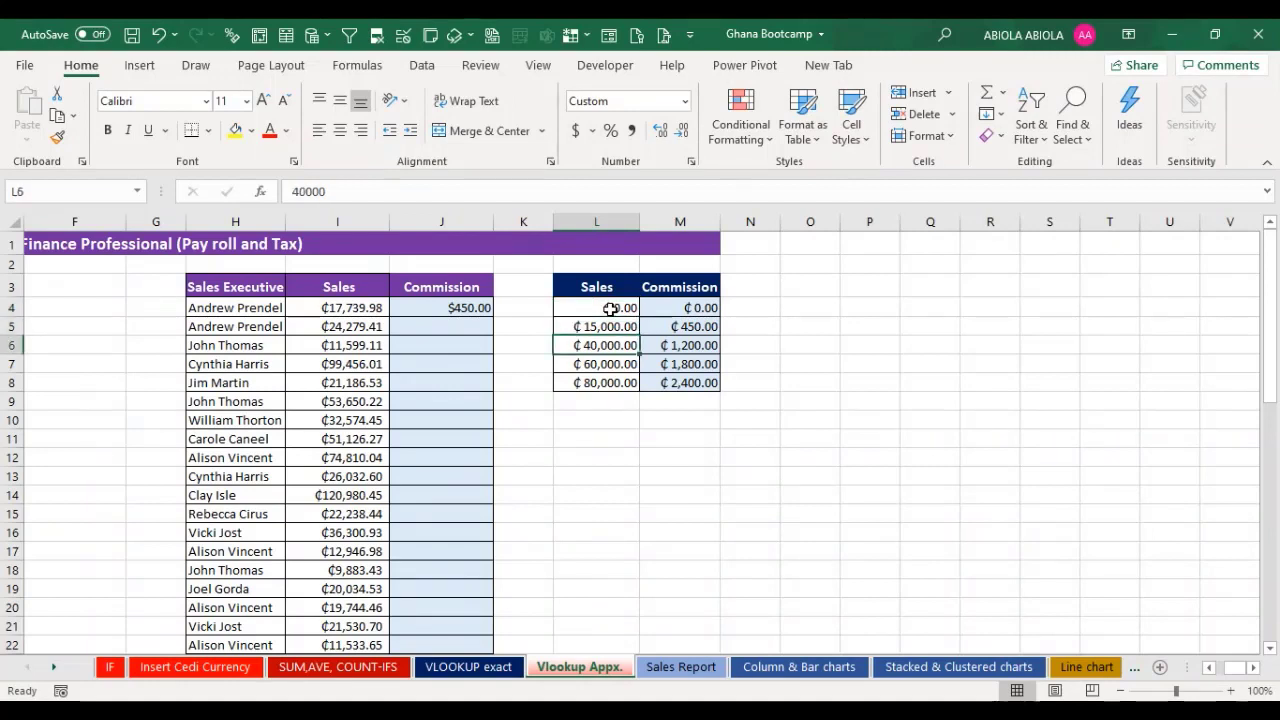
pyautogui.press('Down')
pyautogui.press('Down')
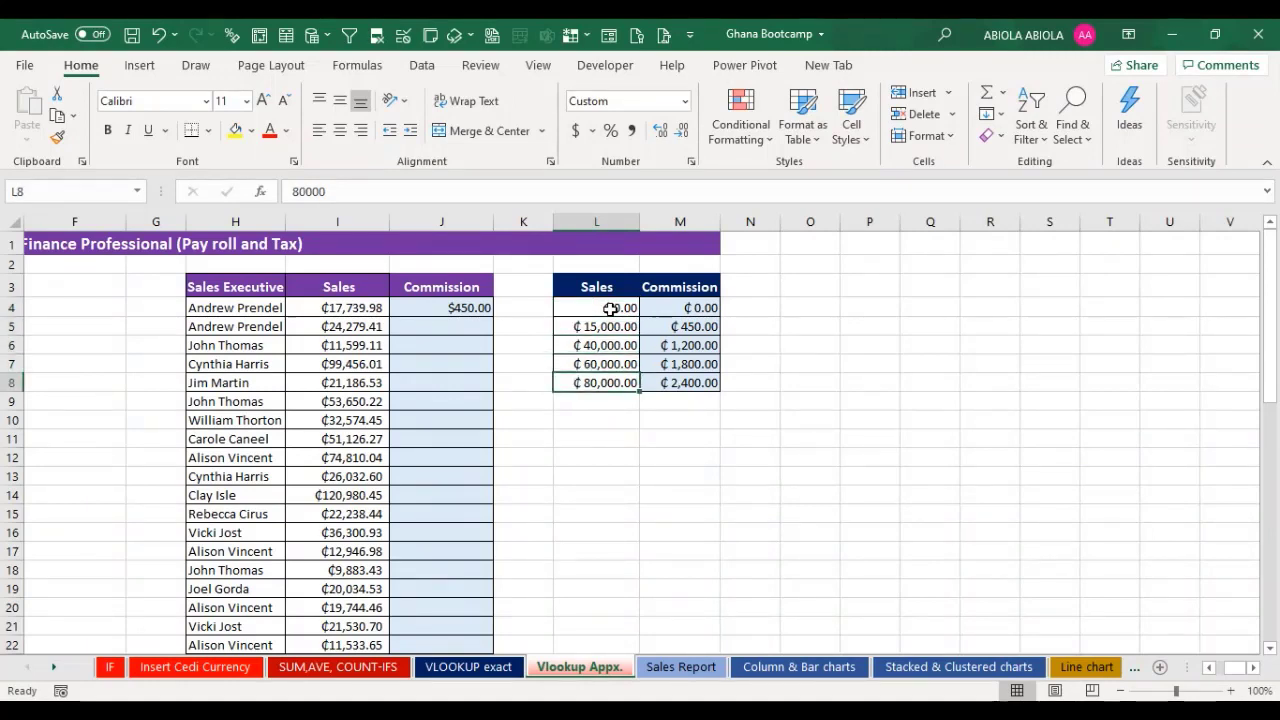
pyautogui.click(610, 309)
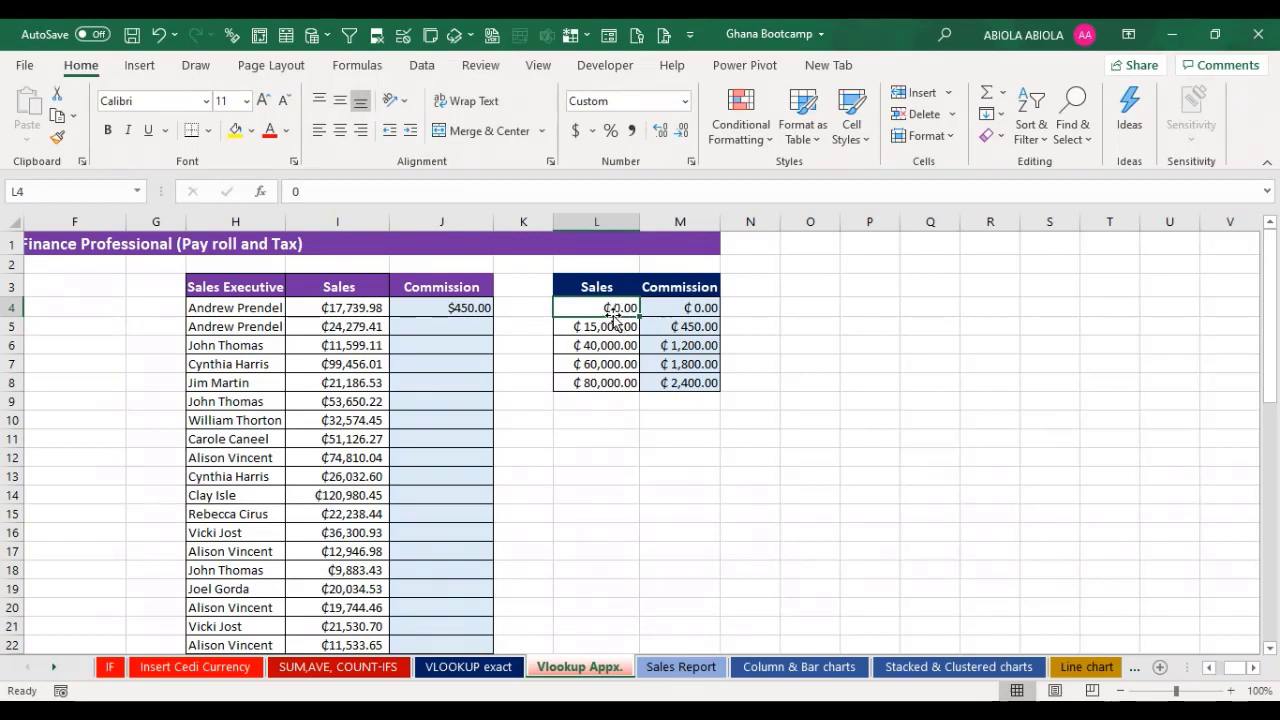
pyautogui.click(342, 308)
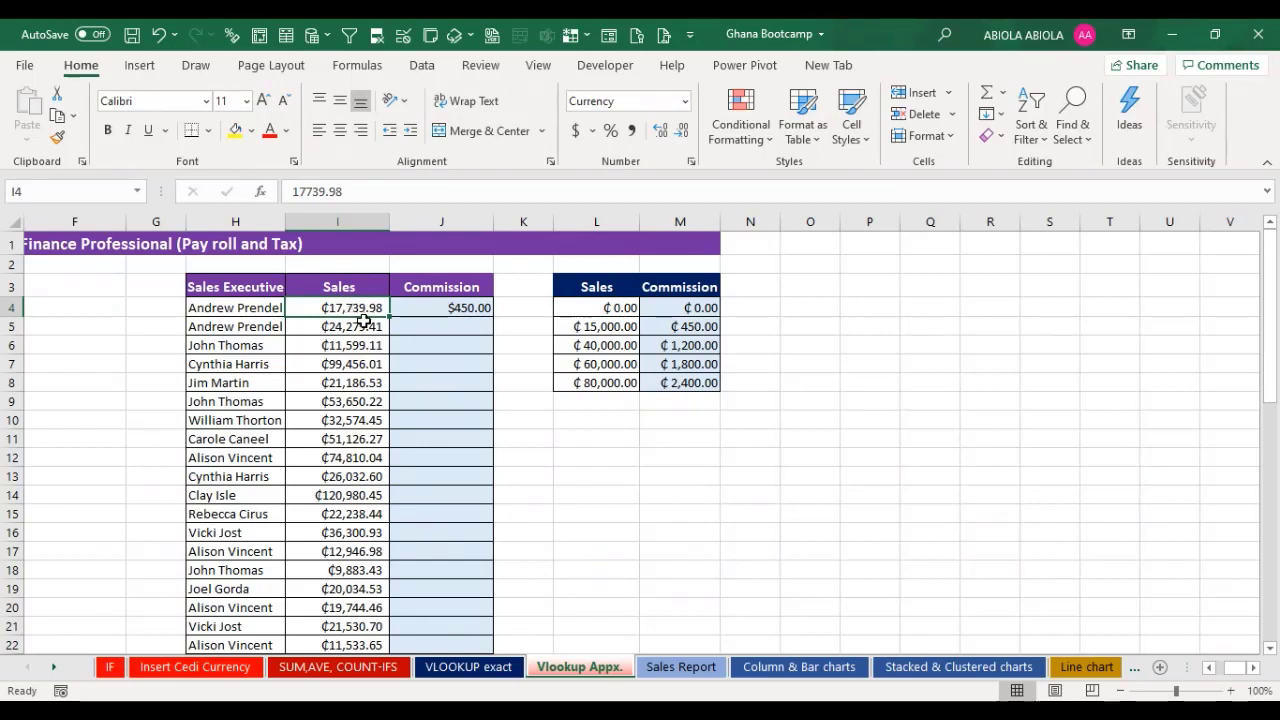
pyautogui.click(598, 331)
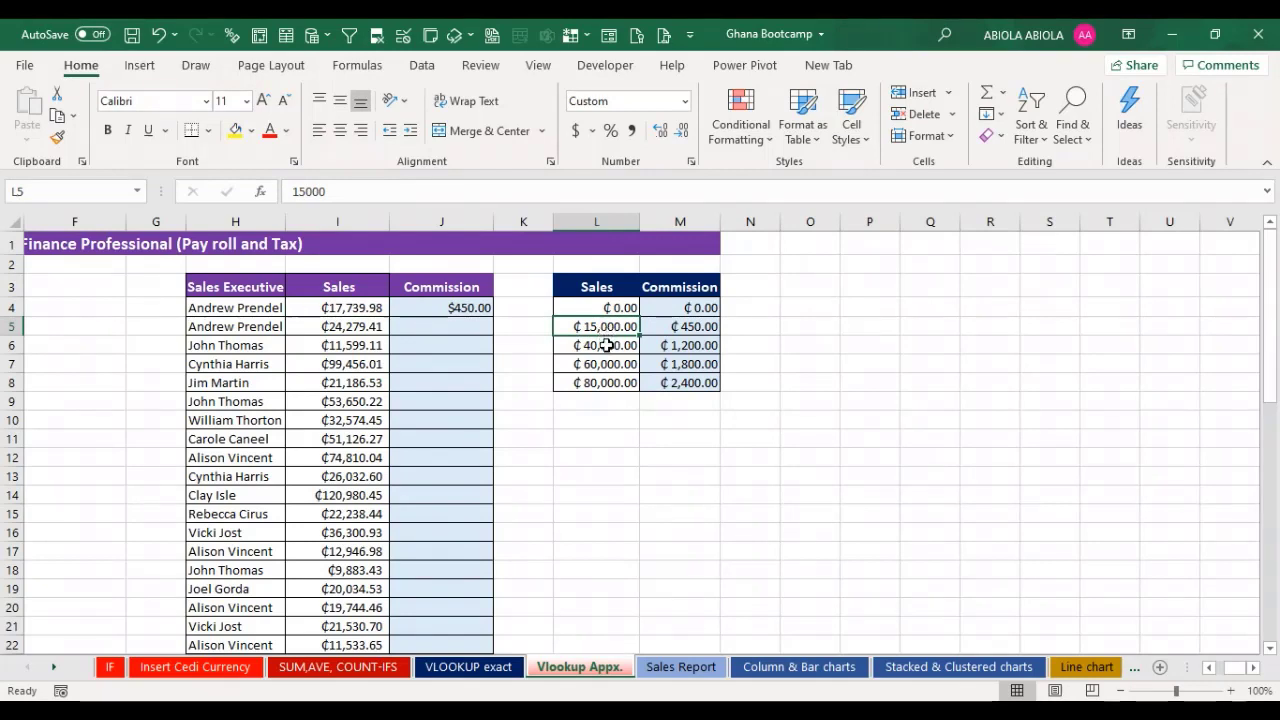
pyautogui.click(607, 345)
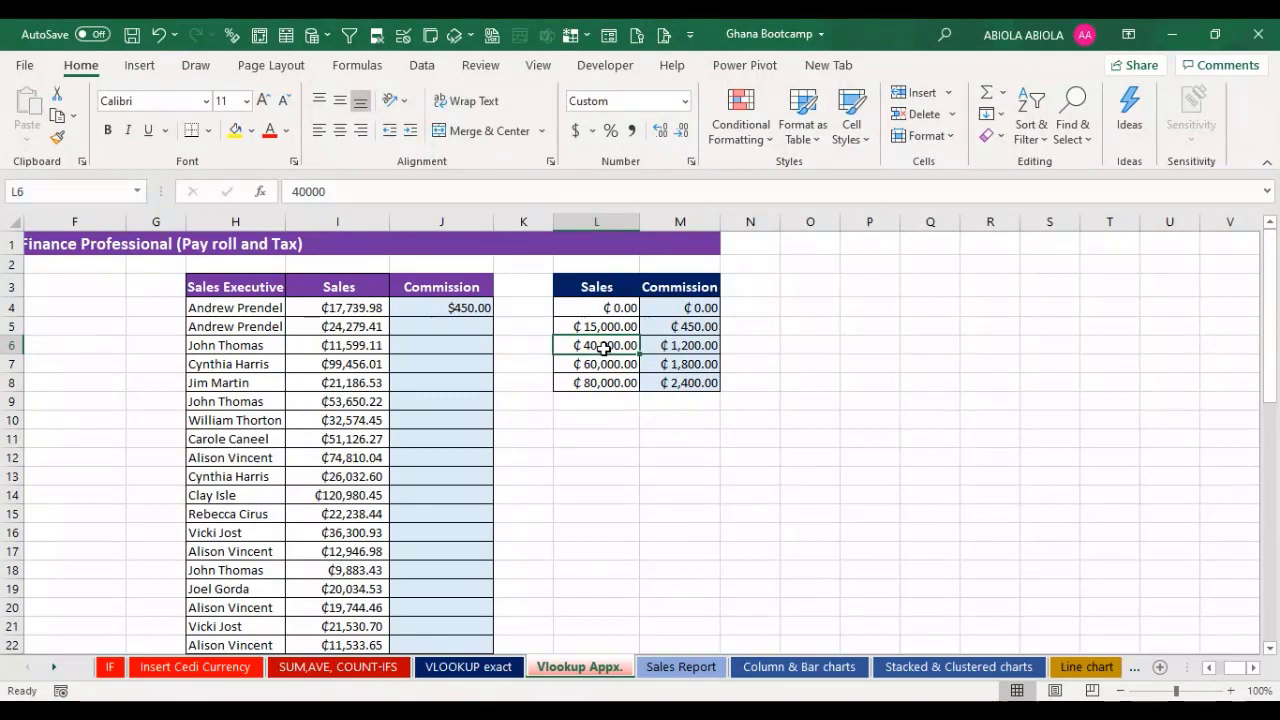
pyautogui.click(595, 327)
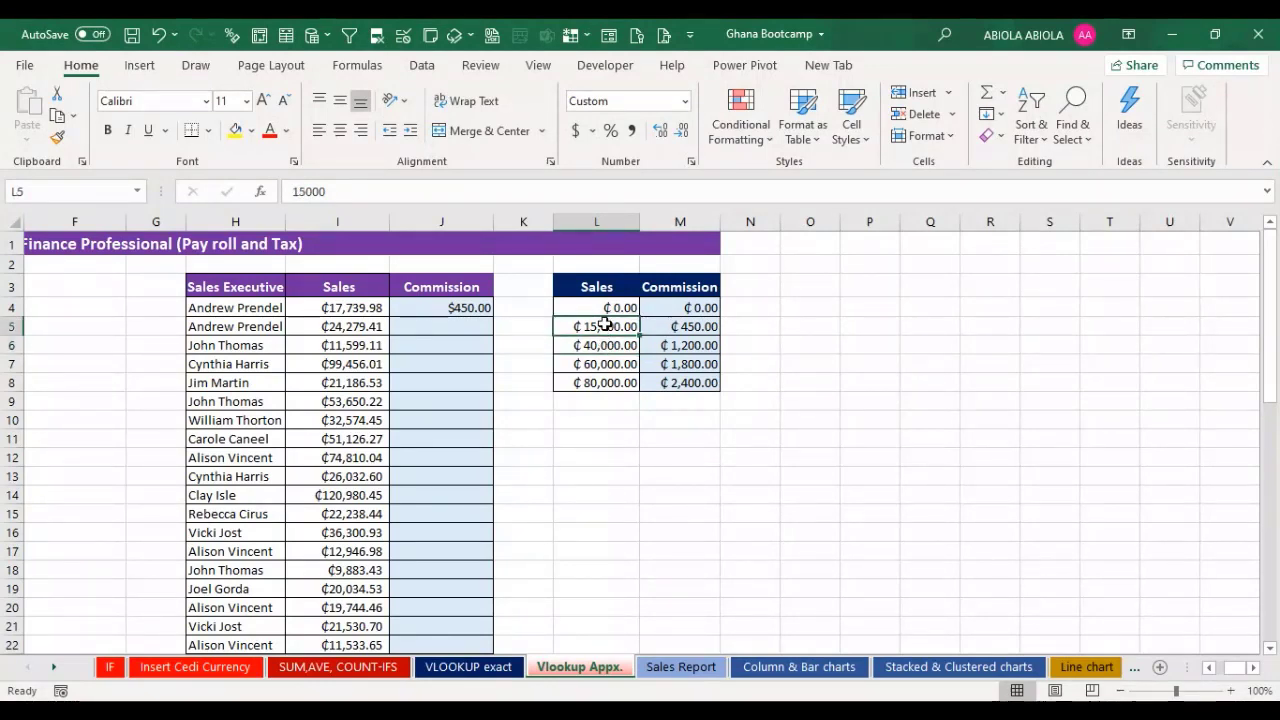
pyautogui.click(706, 328)
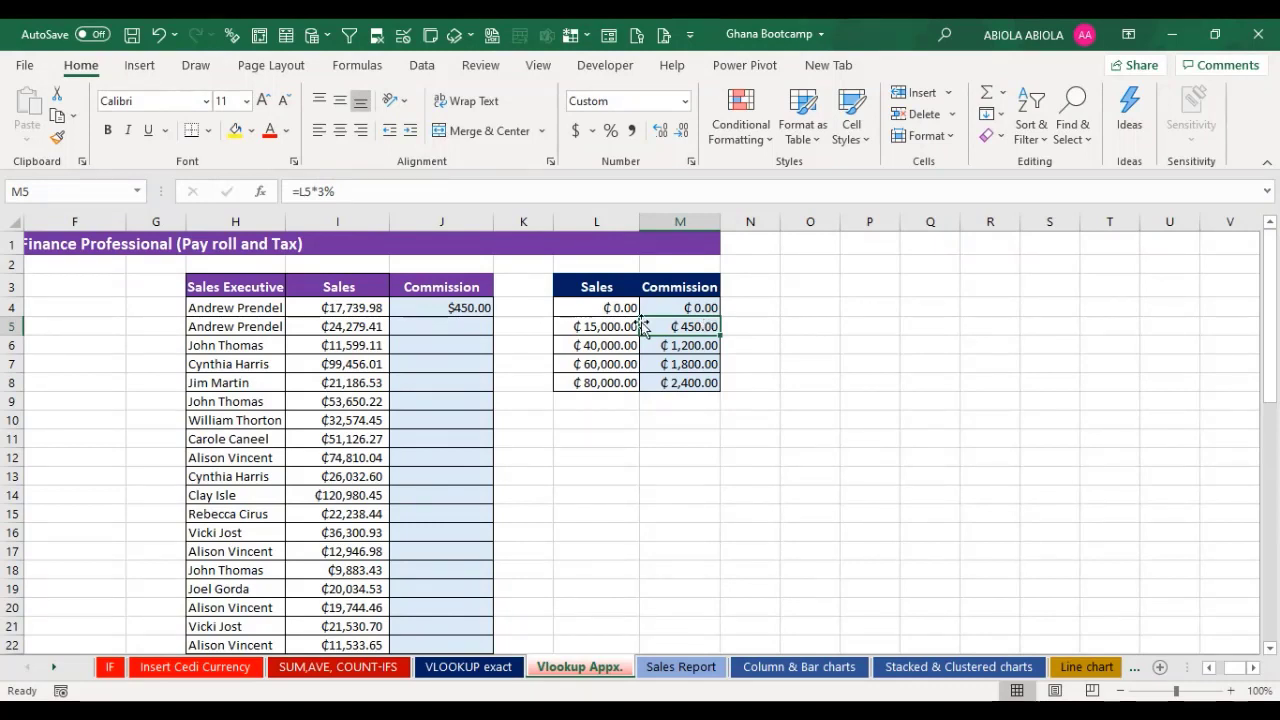
pyautogui.click(345, 311)
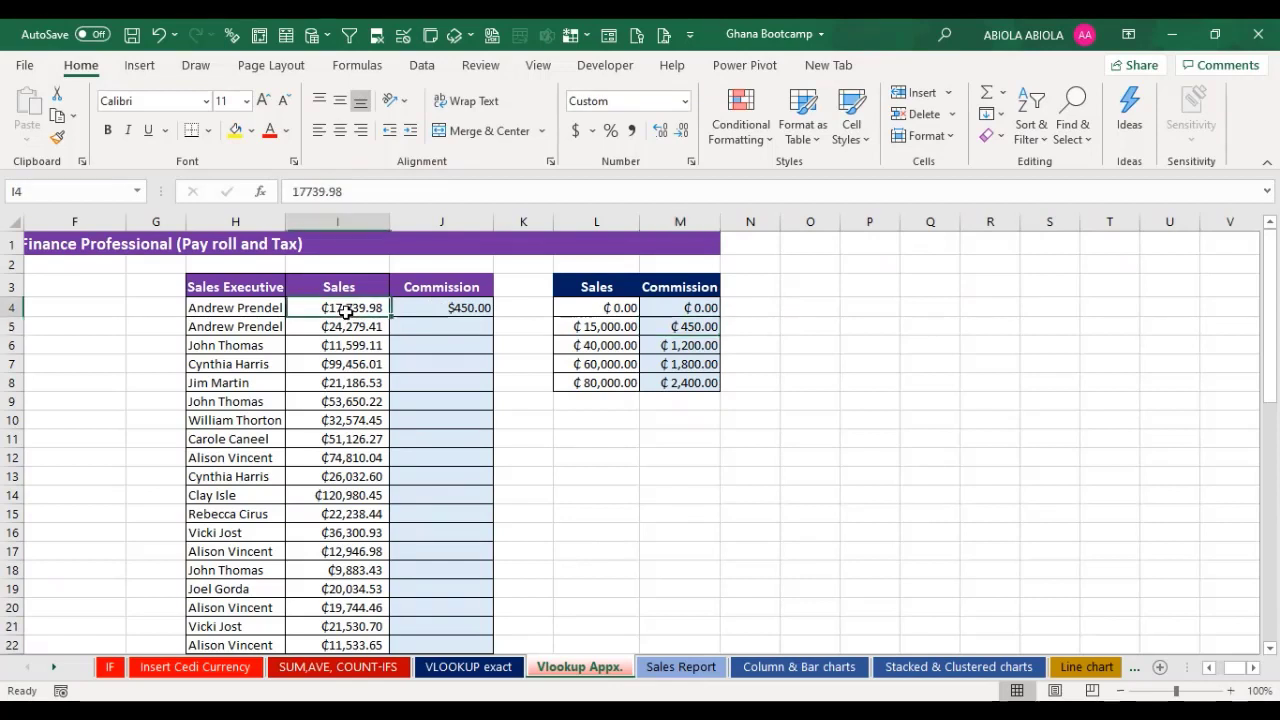
pyautogui.click(614, 310)
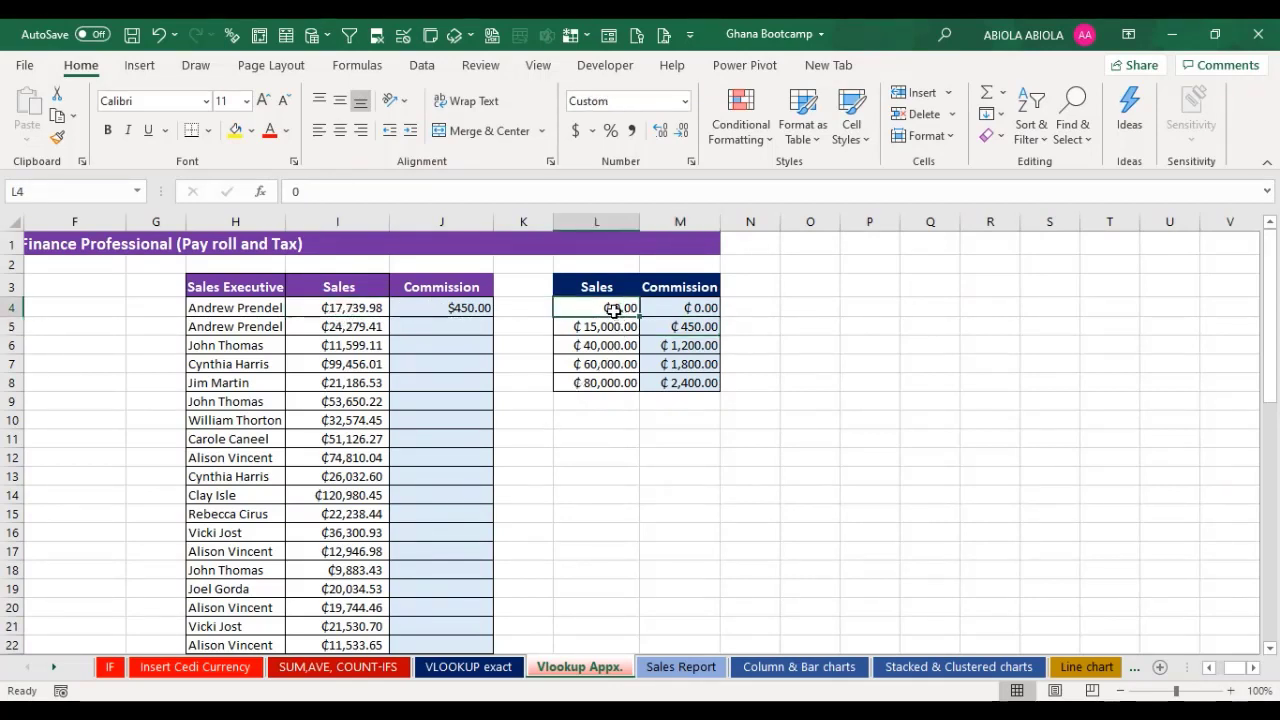
pyautogui.press('Down')
pyautogui.press('Down')
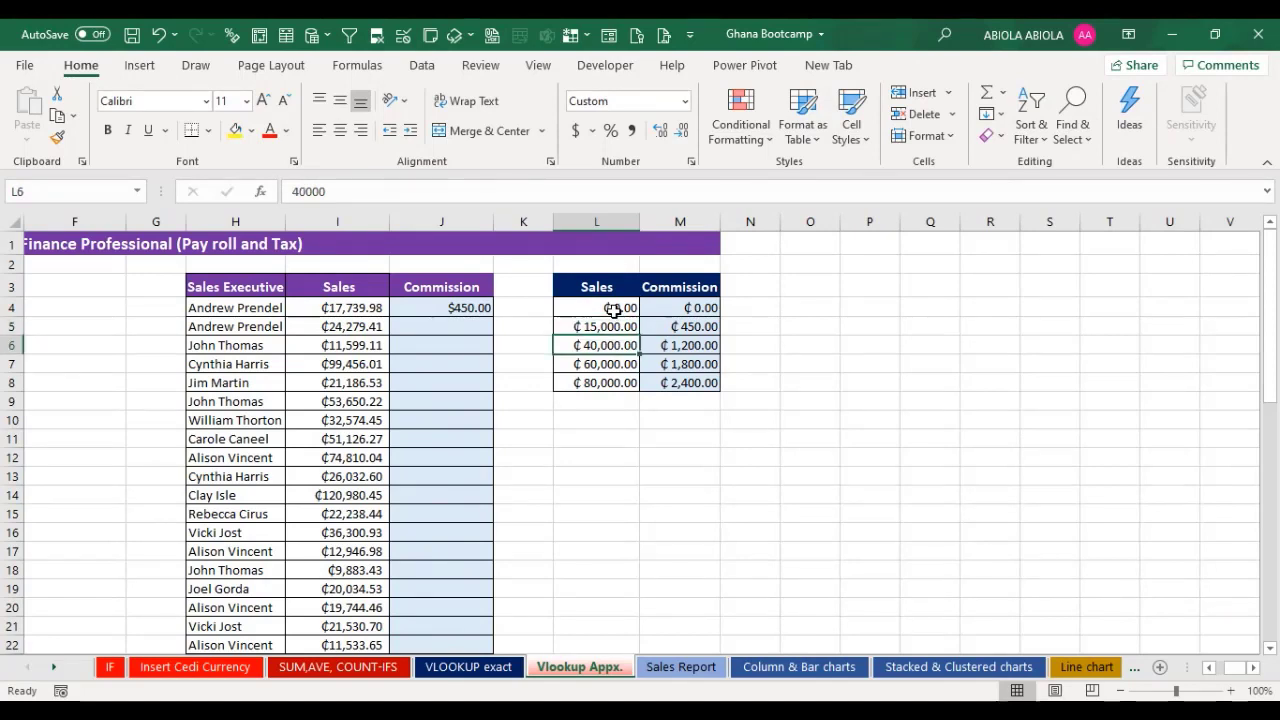
pyautogui.press('Down')
pyautogui.press('Down')
pyautogui.press('Up')
pyautogui.press('Up')
pyautogui.press('Up')
pyautogui.press('Up')
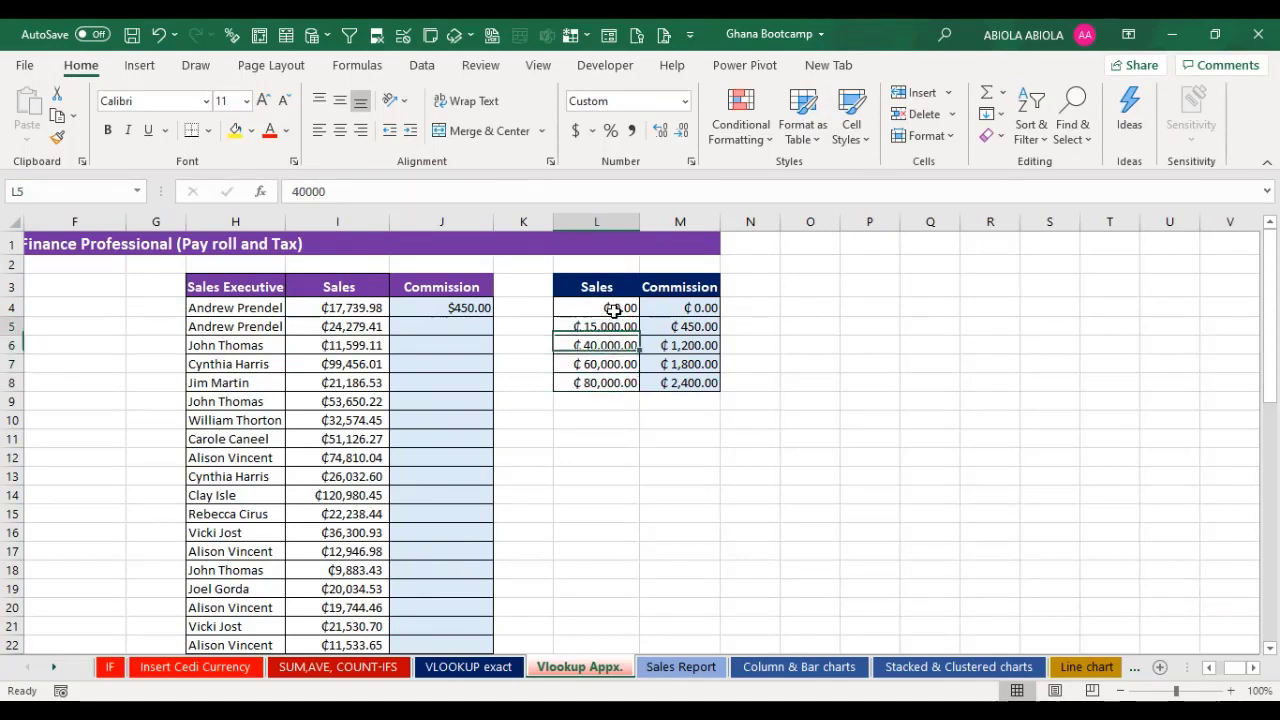
pyautogui.press('Down')
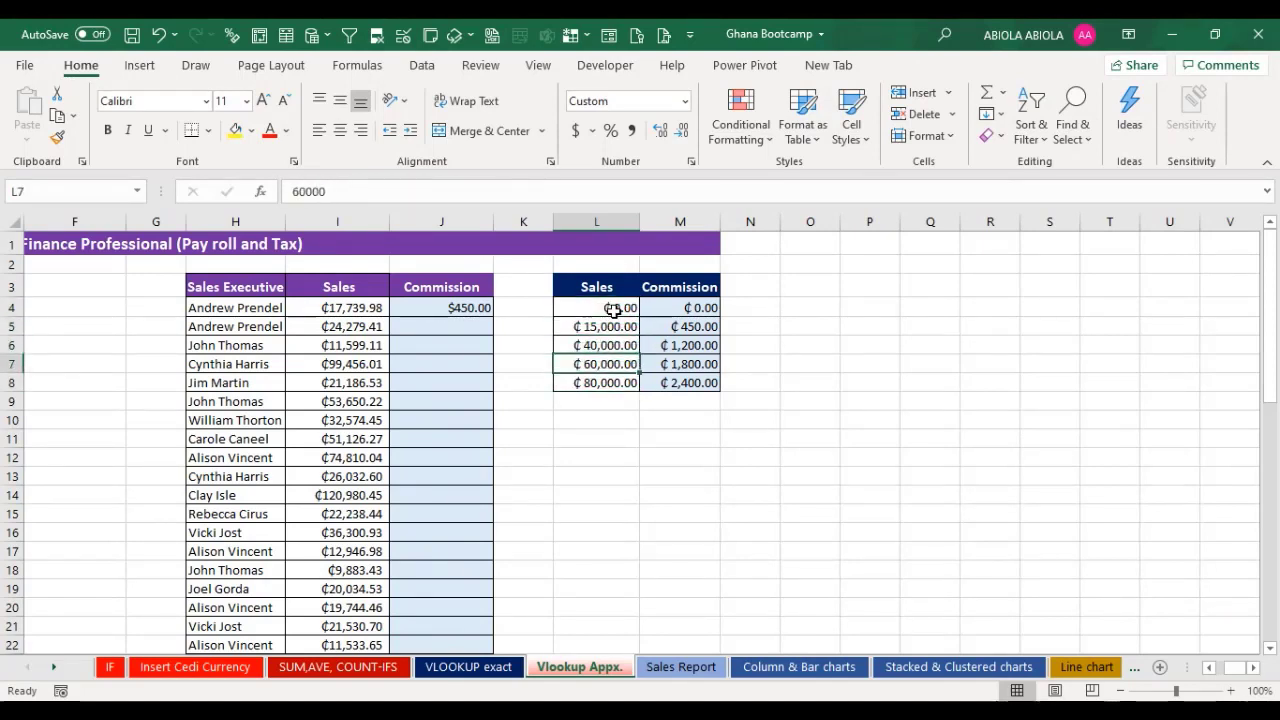
pyautogui.press('Down')
pyautogui.press('Up')
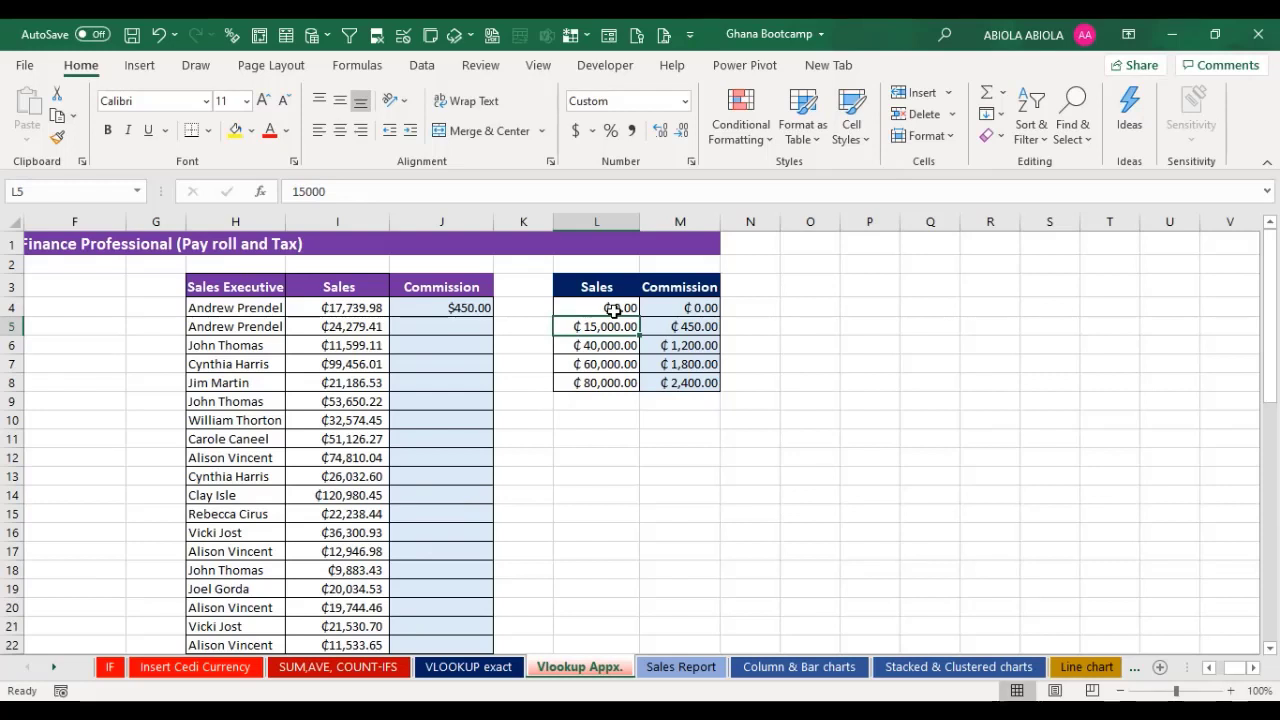
pyautogui.click(336, 312)
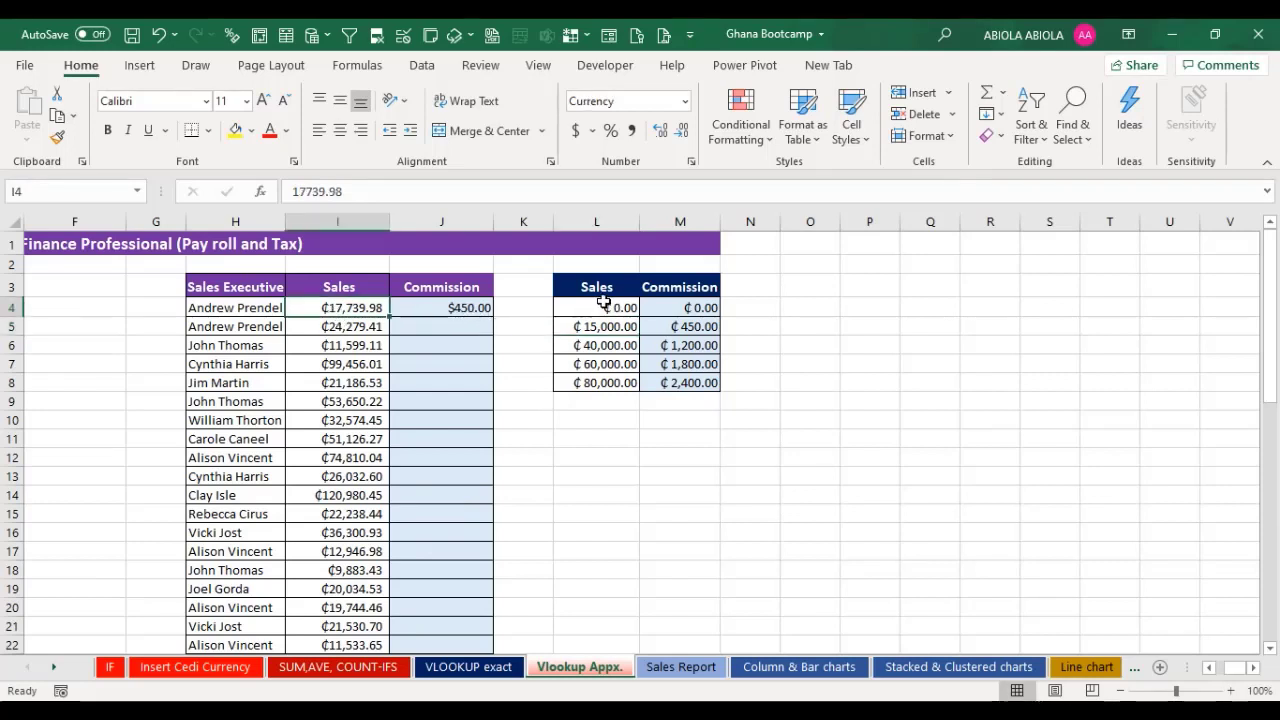
pyautogui.moveTo(603, 302); pyautogui.dragTo(605, 328)
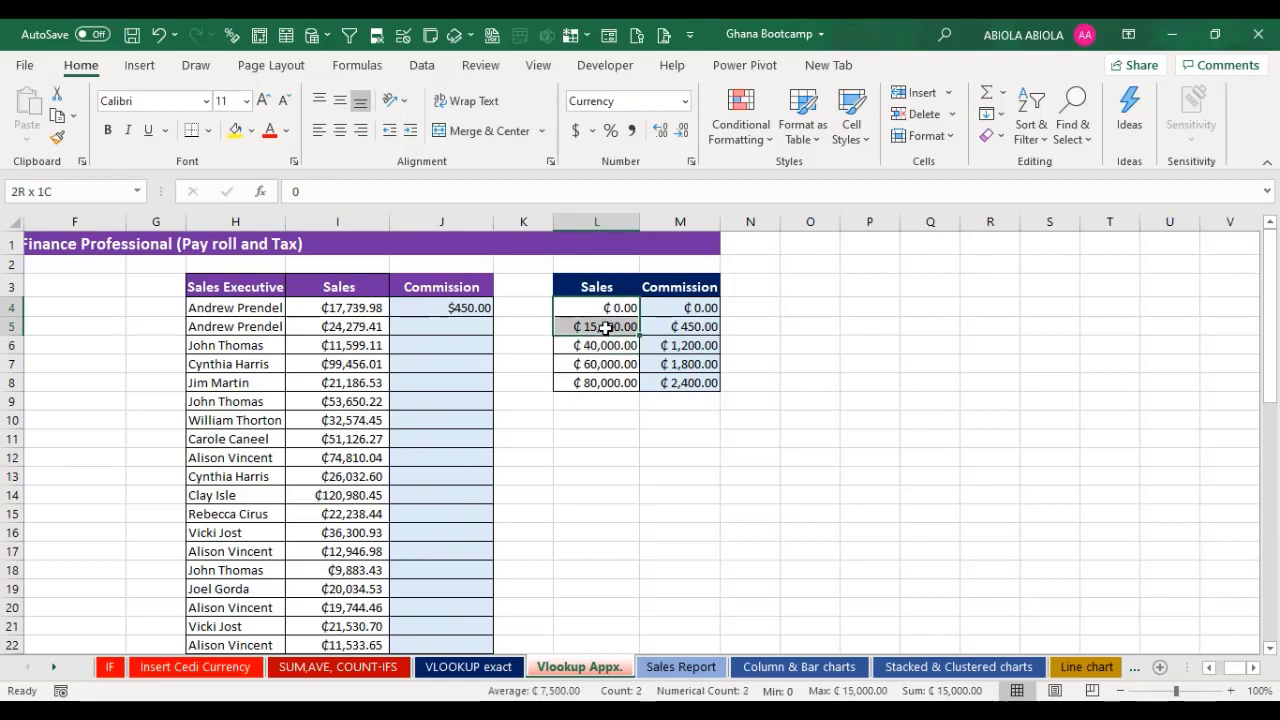
pyautogui.click(605, 328)
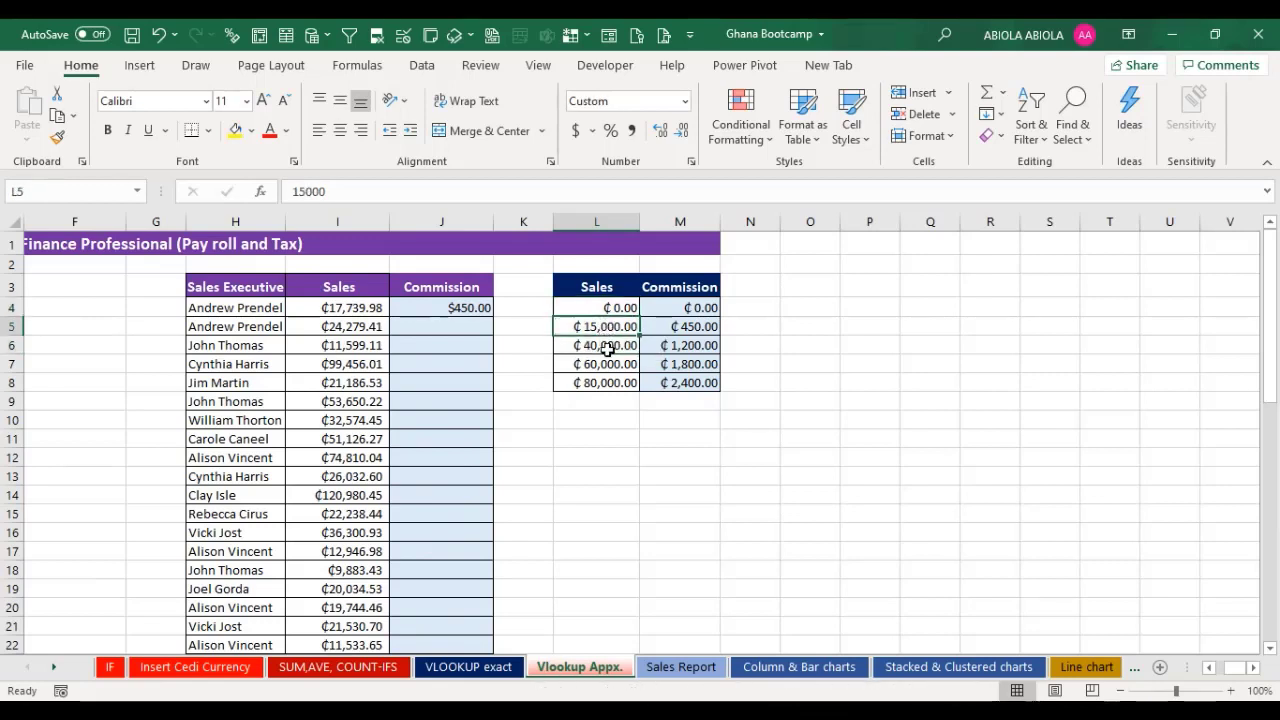
pyautogui.click(607, 347)
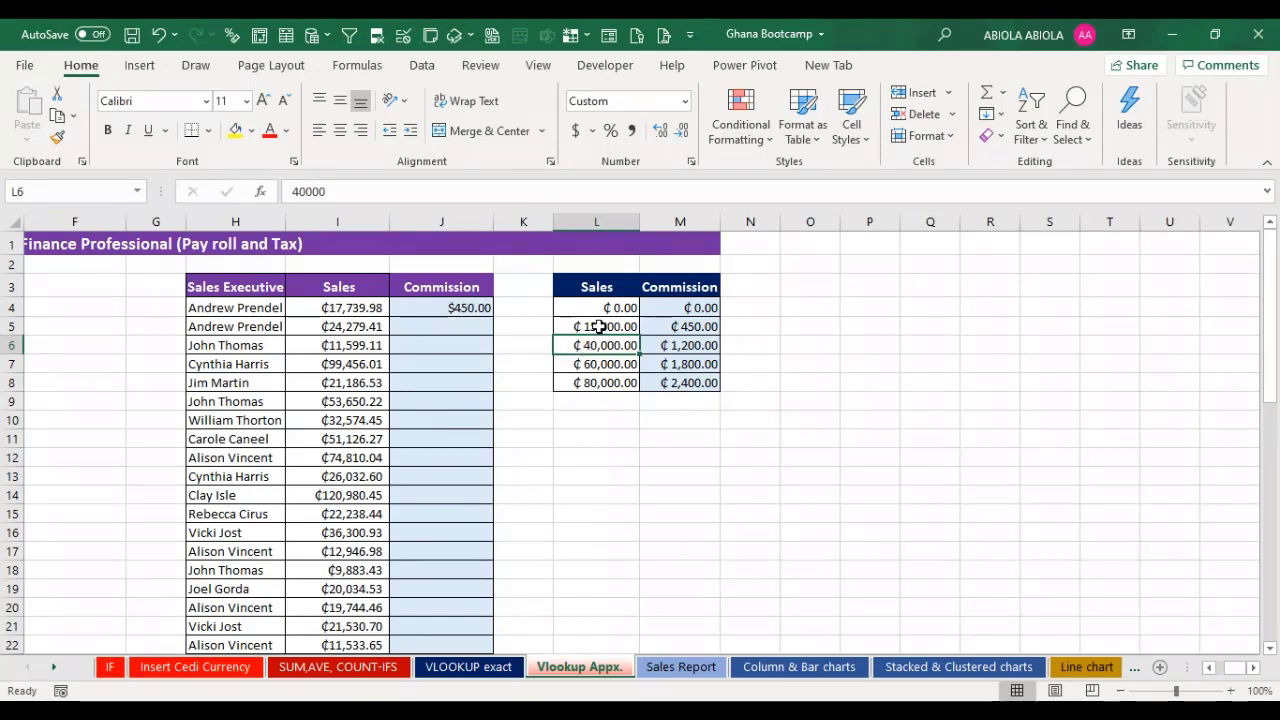
pyautogui.click(598, 327)
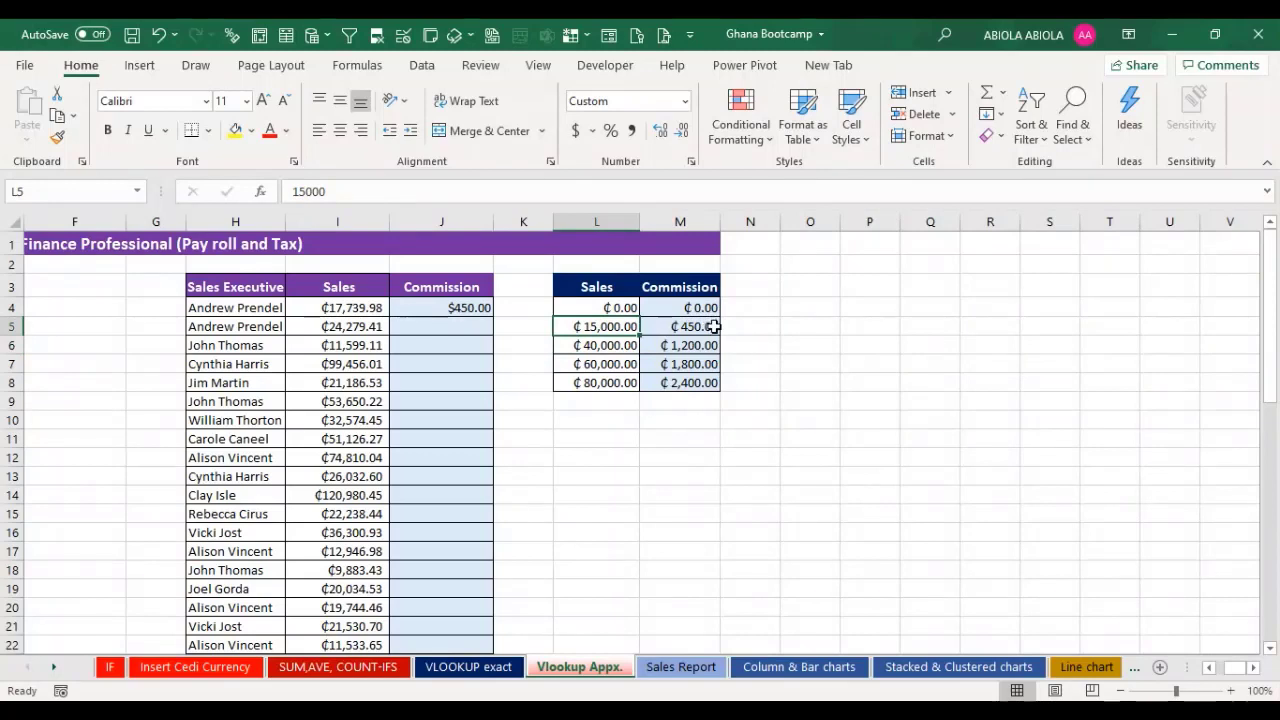
pyautogui.click(714, 327)
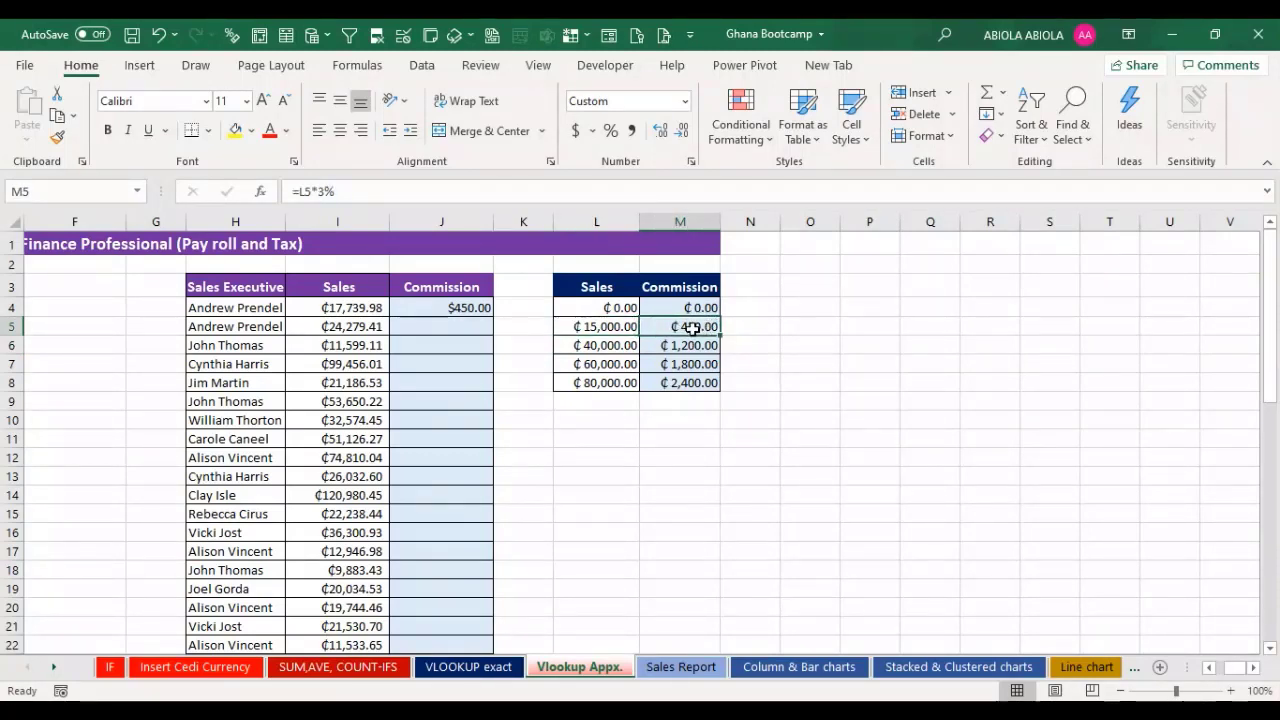
pyautogui.click(425, 310)
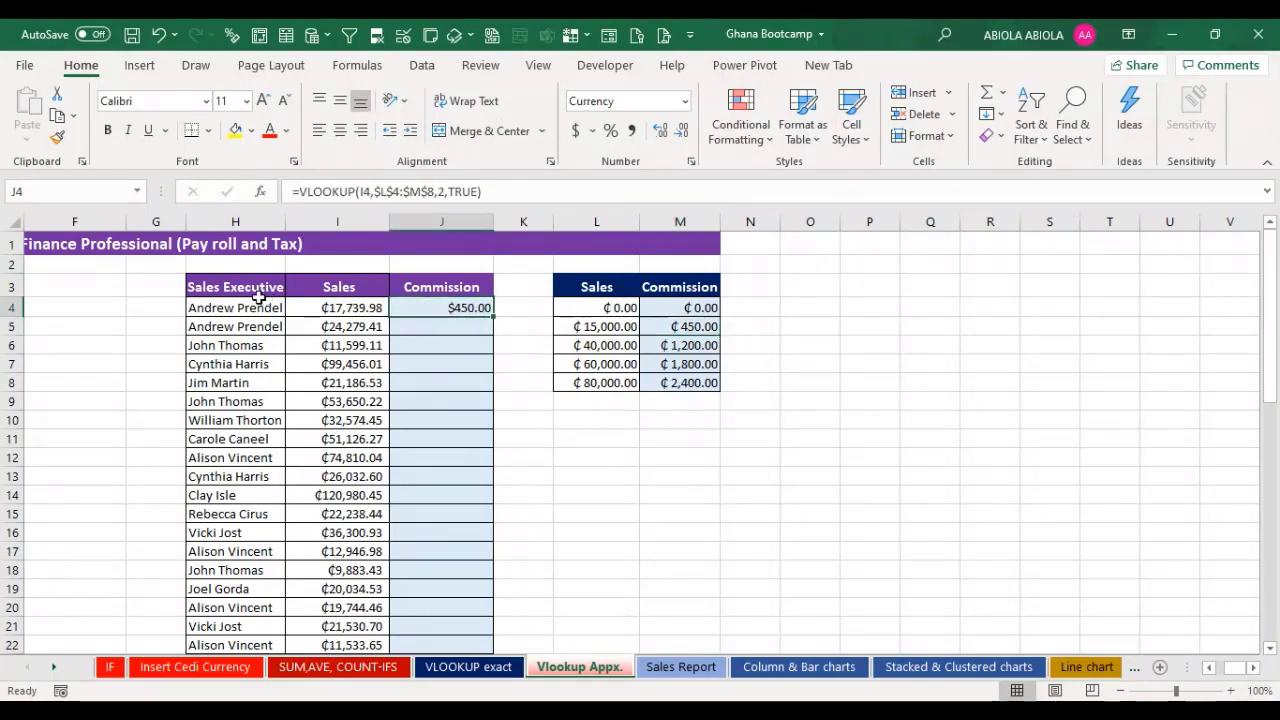
# Step: Fill the VLOOKUP commission down to J22, then check row 12's $1,800.00 for ₵74,810.04 against the bands
pyautogui.doubleClick(493, 317)
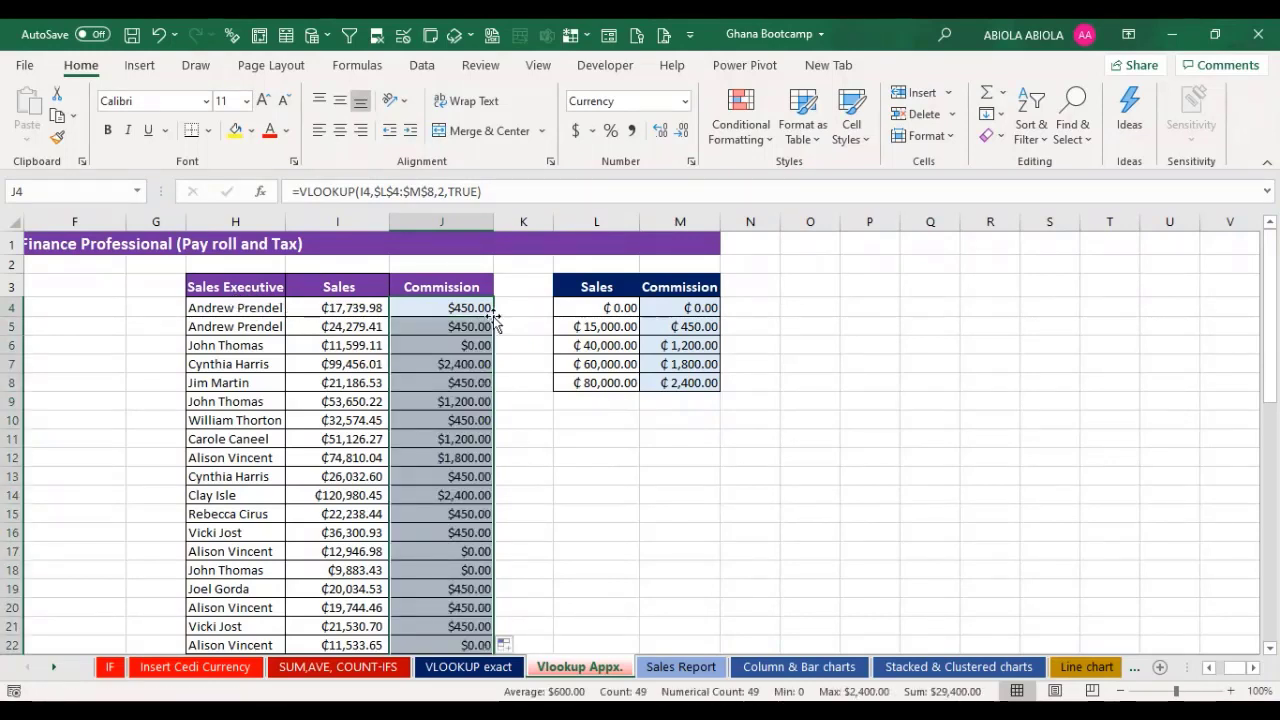
pyautogui.click(484, 493)
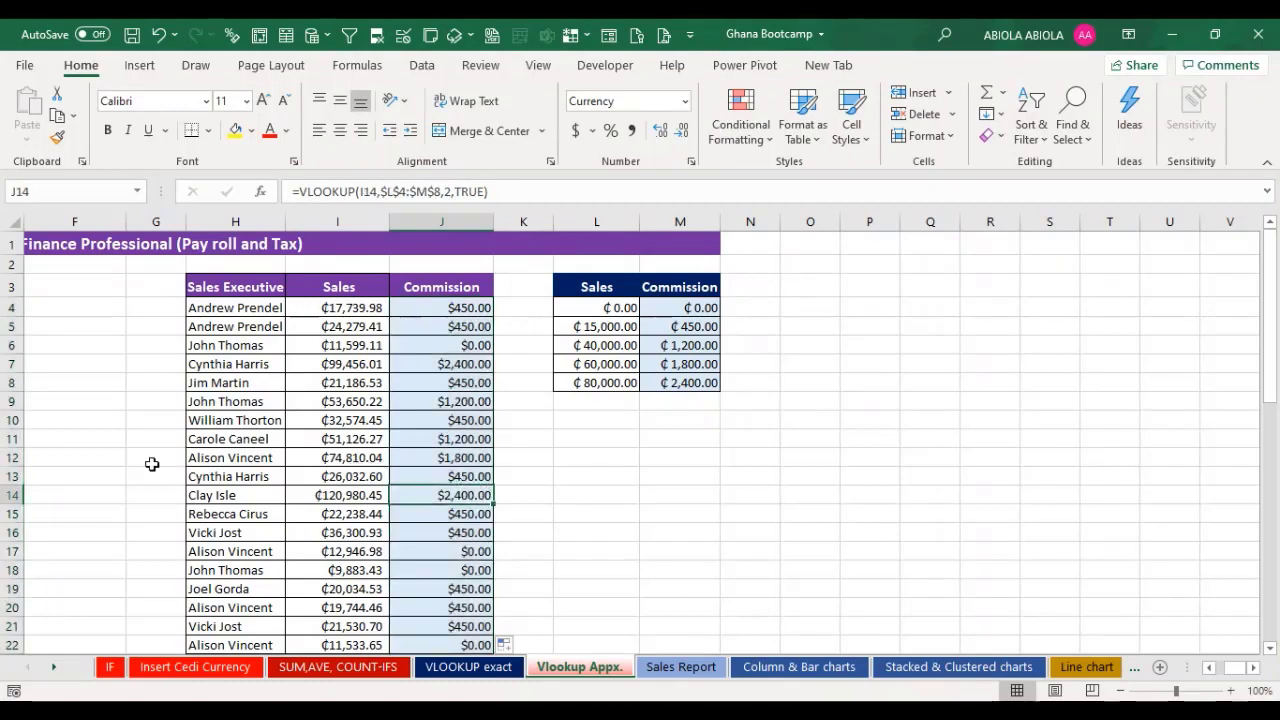
pyautogui.click(195, 457)
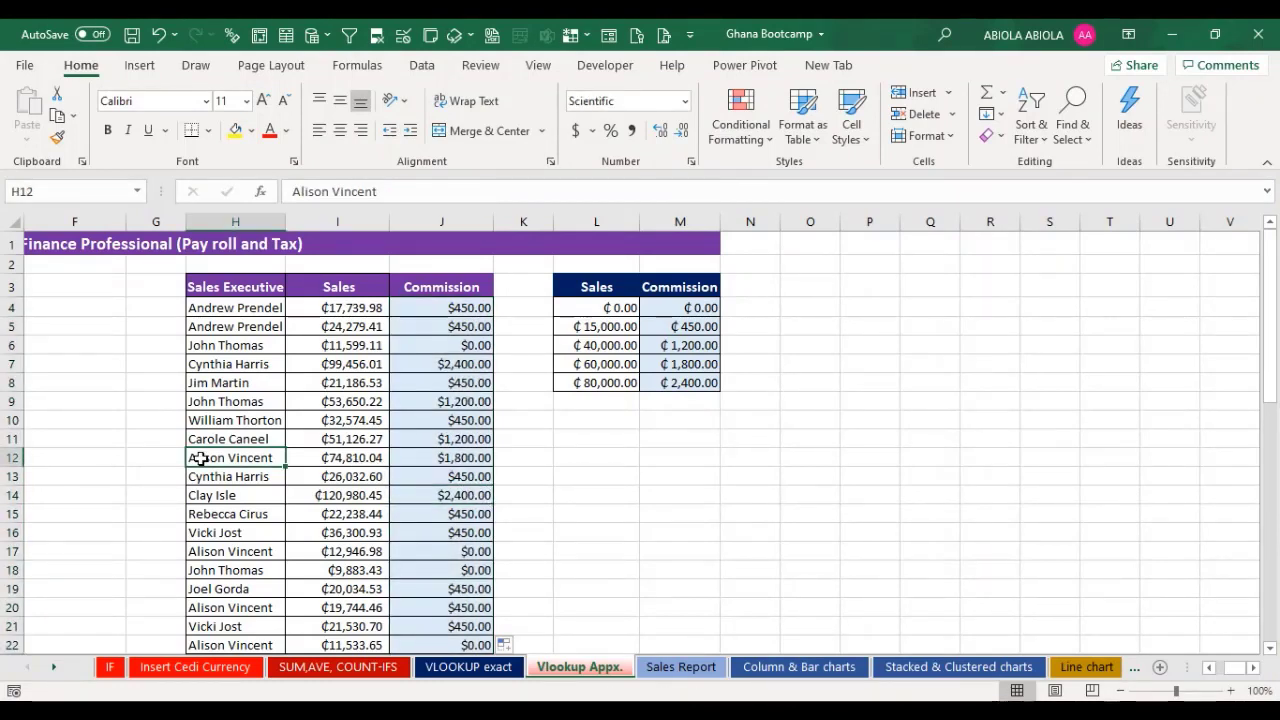
pyautogui.moveTo(200, 457); pyautogui.dragTo(486, 457)
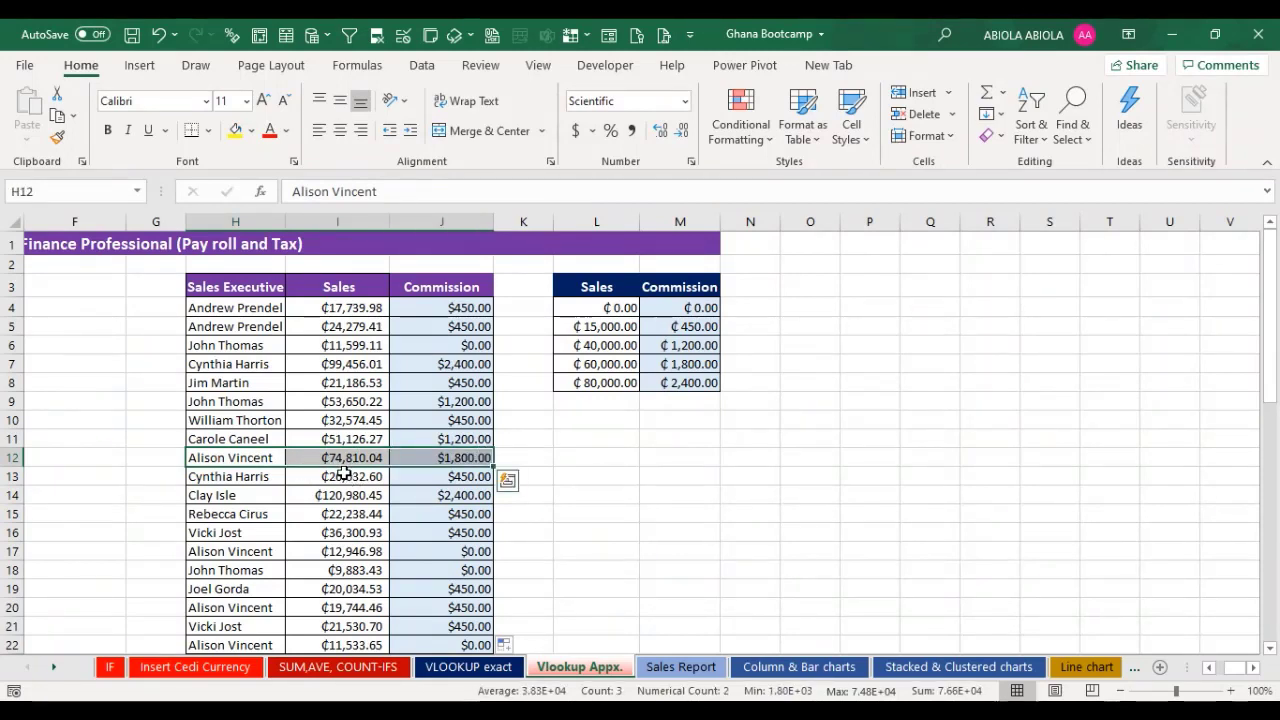
pyautogui.click(587, 387)
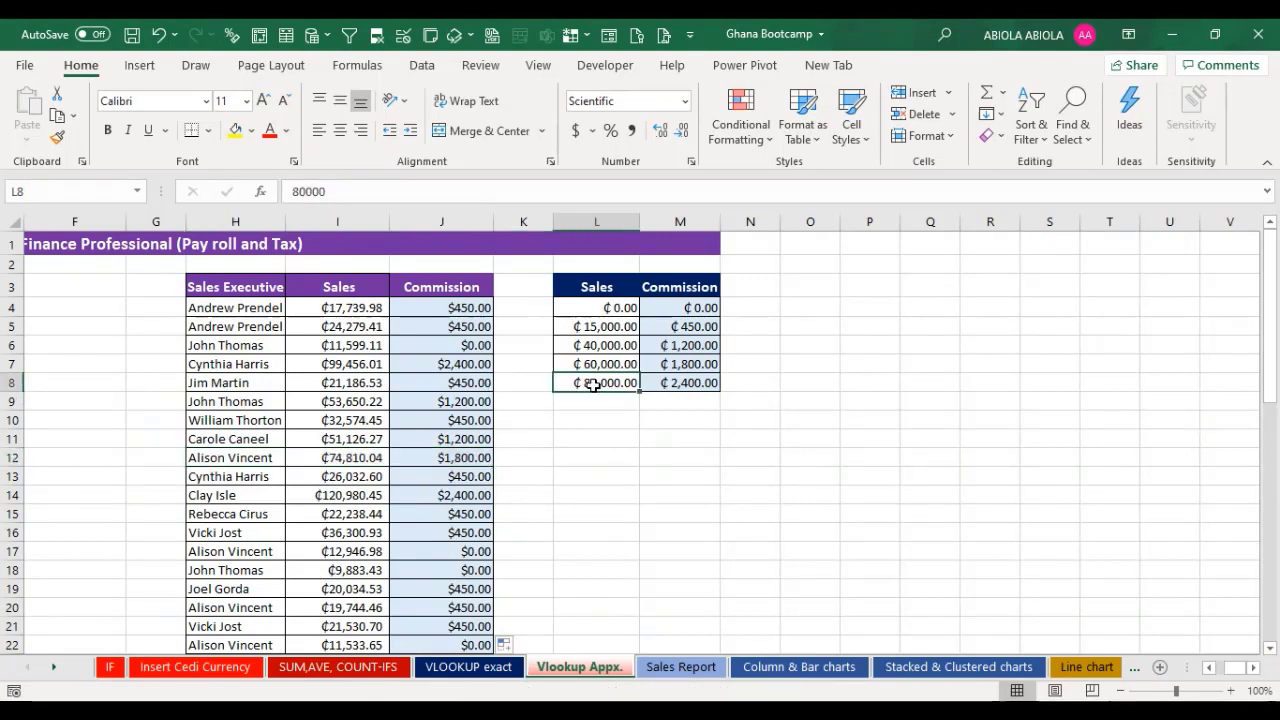
pyautogui.click(348, 459)
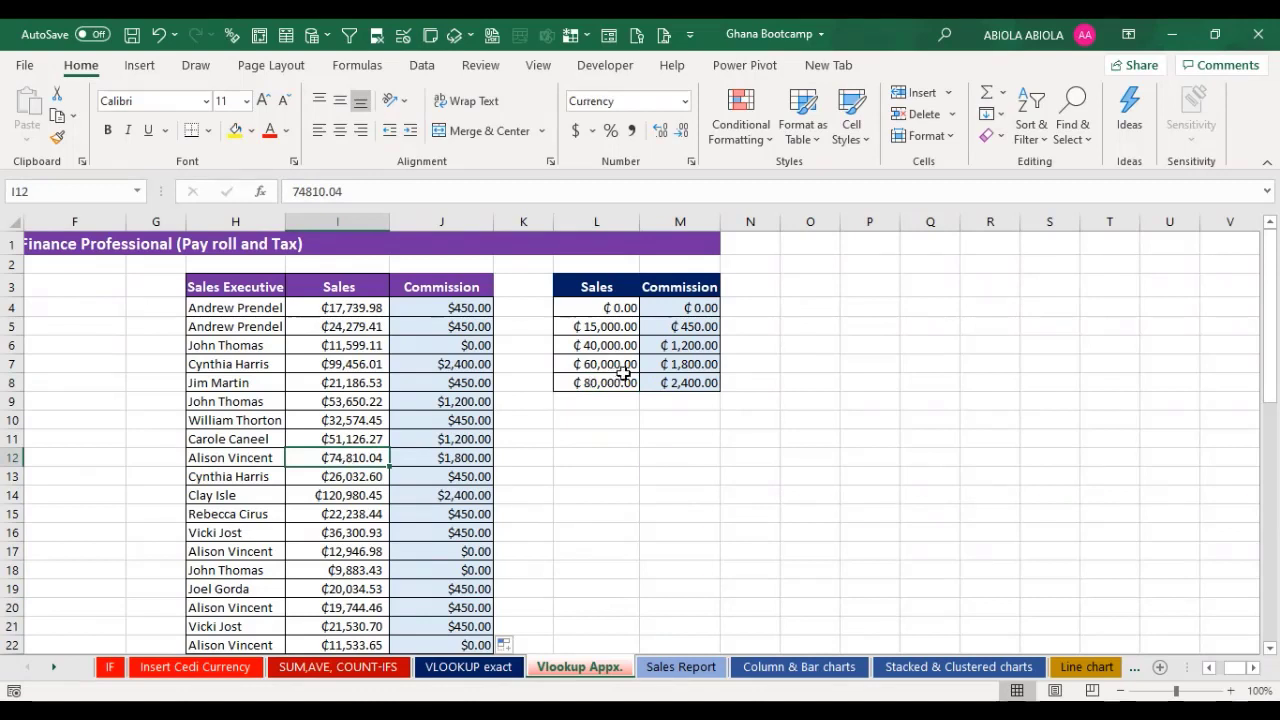
pyautogui.moveTo(606, 362)
pyautogui.mouseDown()
pyautogui.moveTo(606, 383)
pyautogui.moveTo(607, 368)
pyautogui.mouseUp()
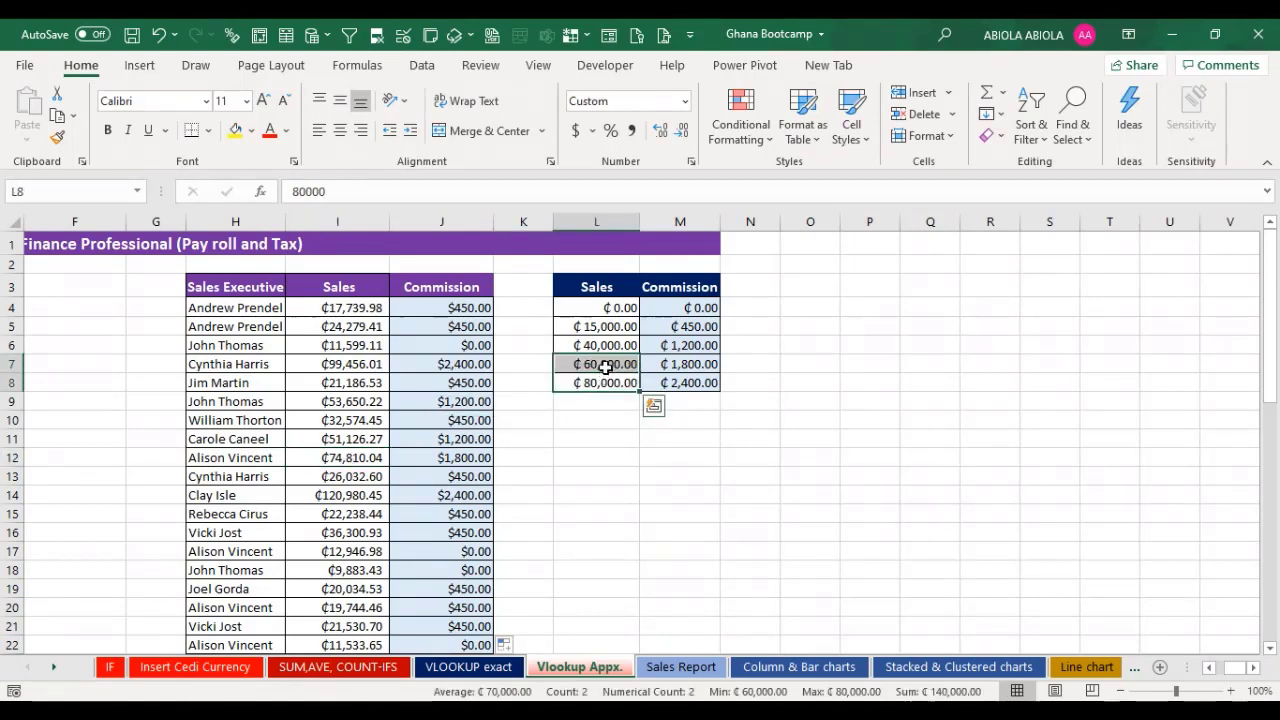
pyautogui.click(606, 366)
pyautogui.click(686, 368)
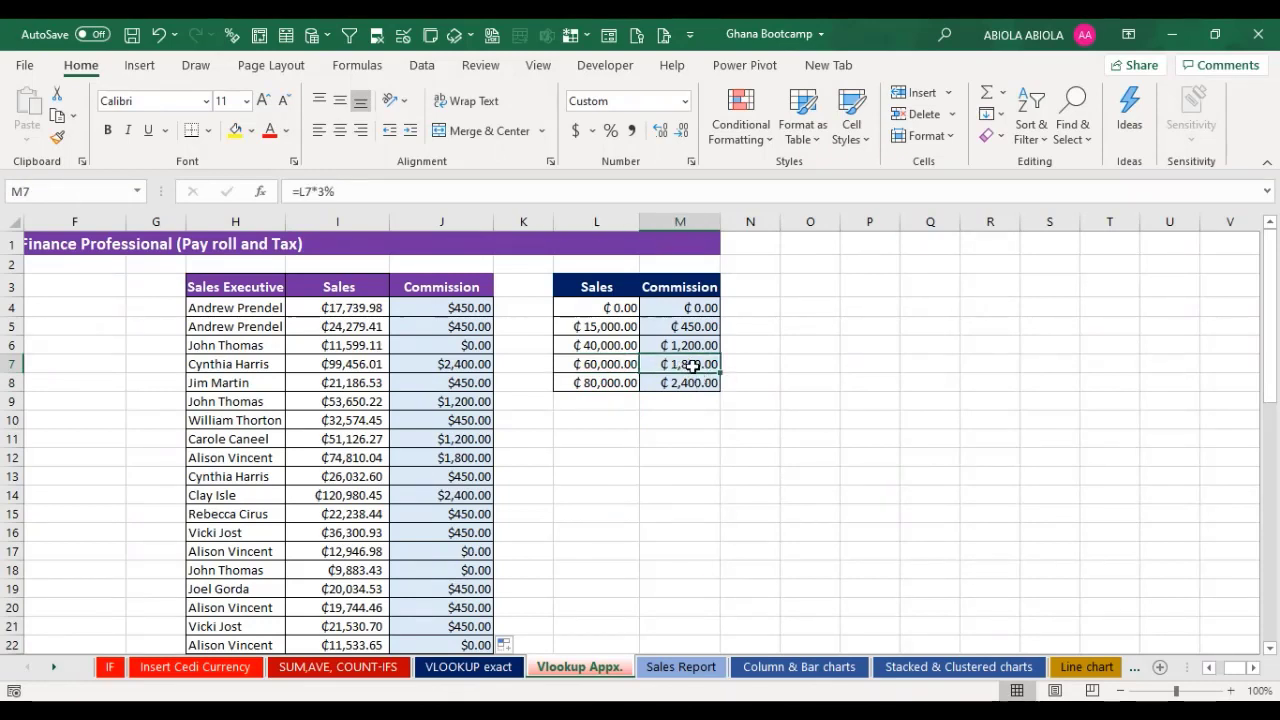
pyautogui.click(436, 459)
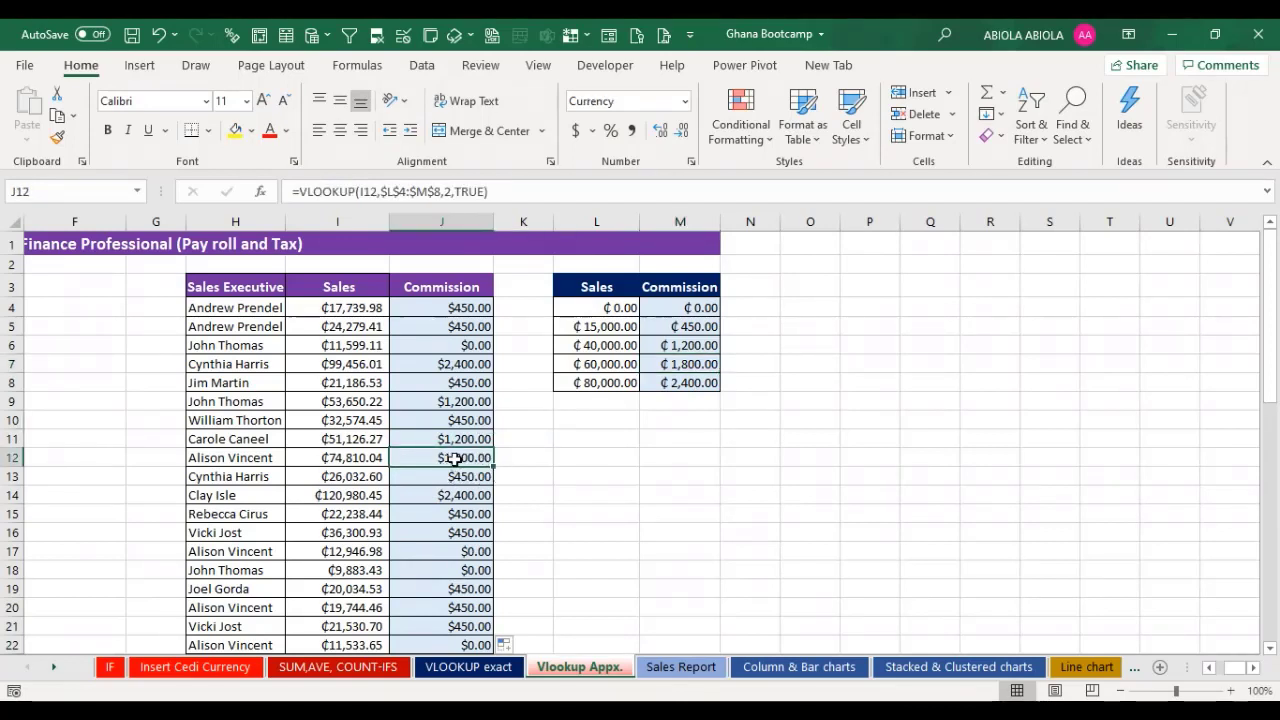
pyautogui.click(684, 667)
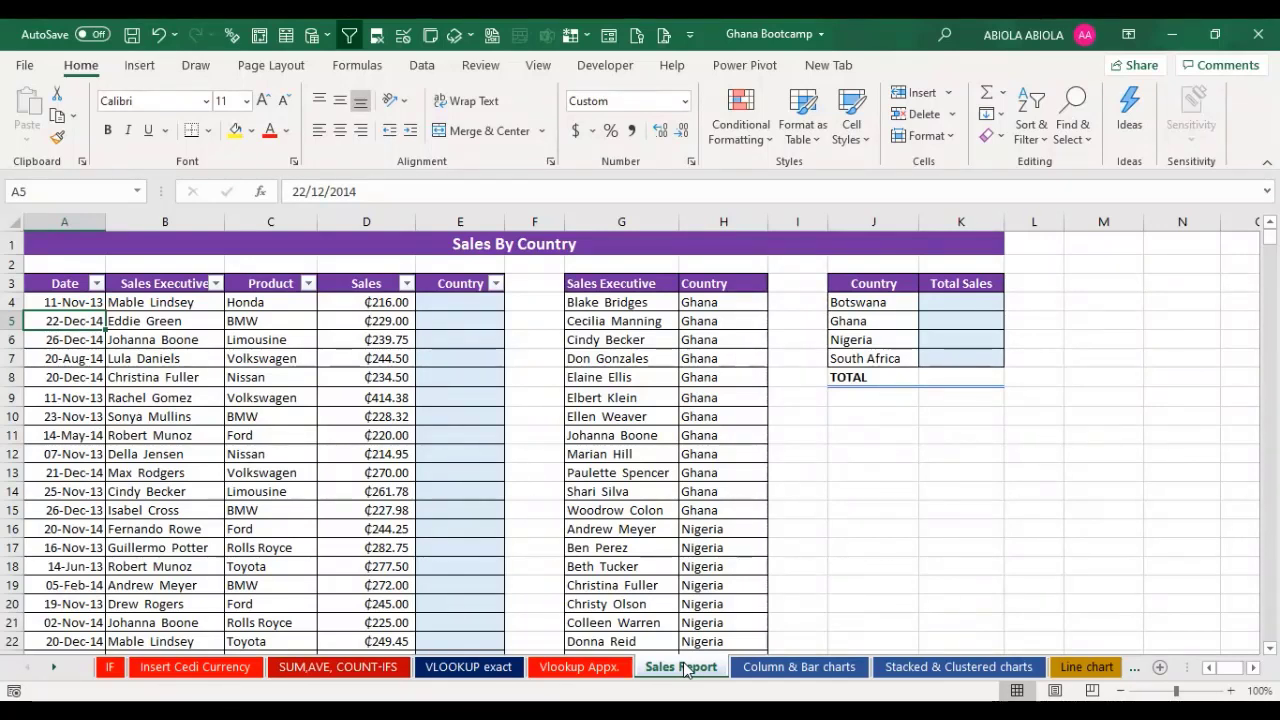
pyautogui.click(769, 669)
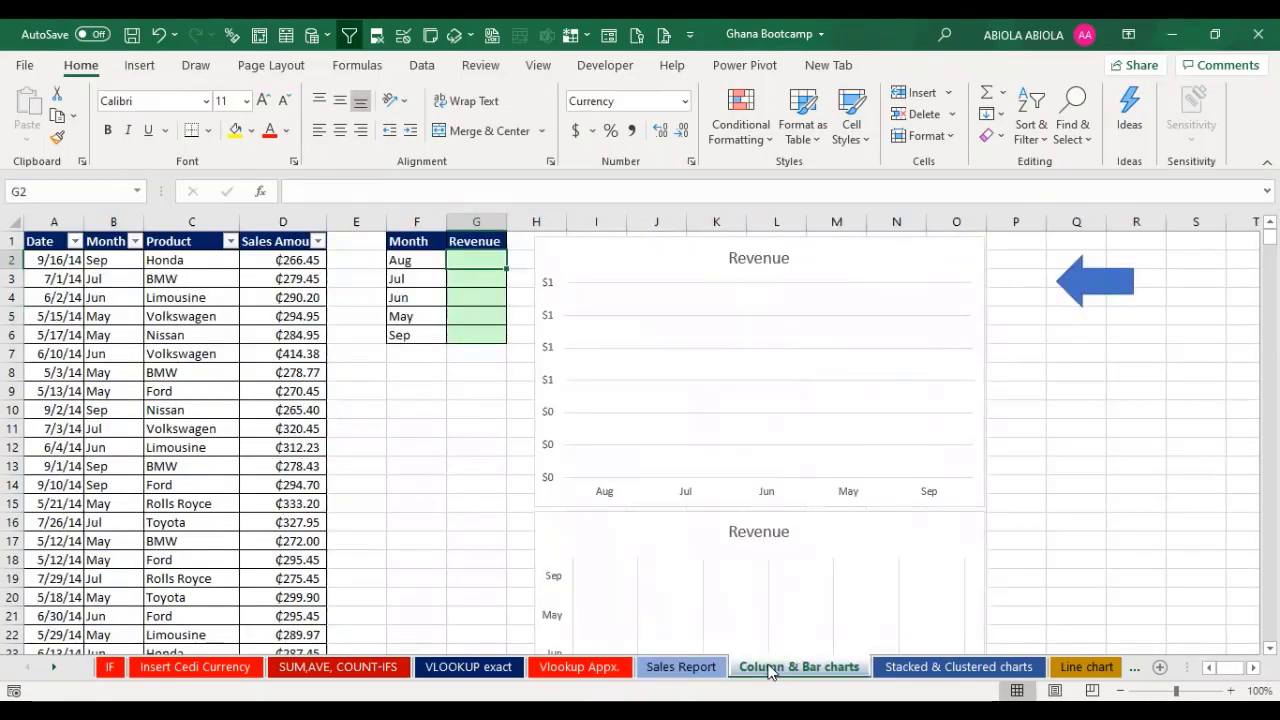
pyautogui.click(678, 668)
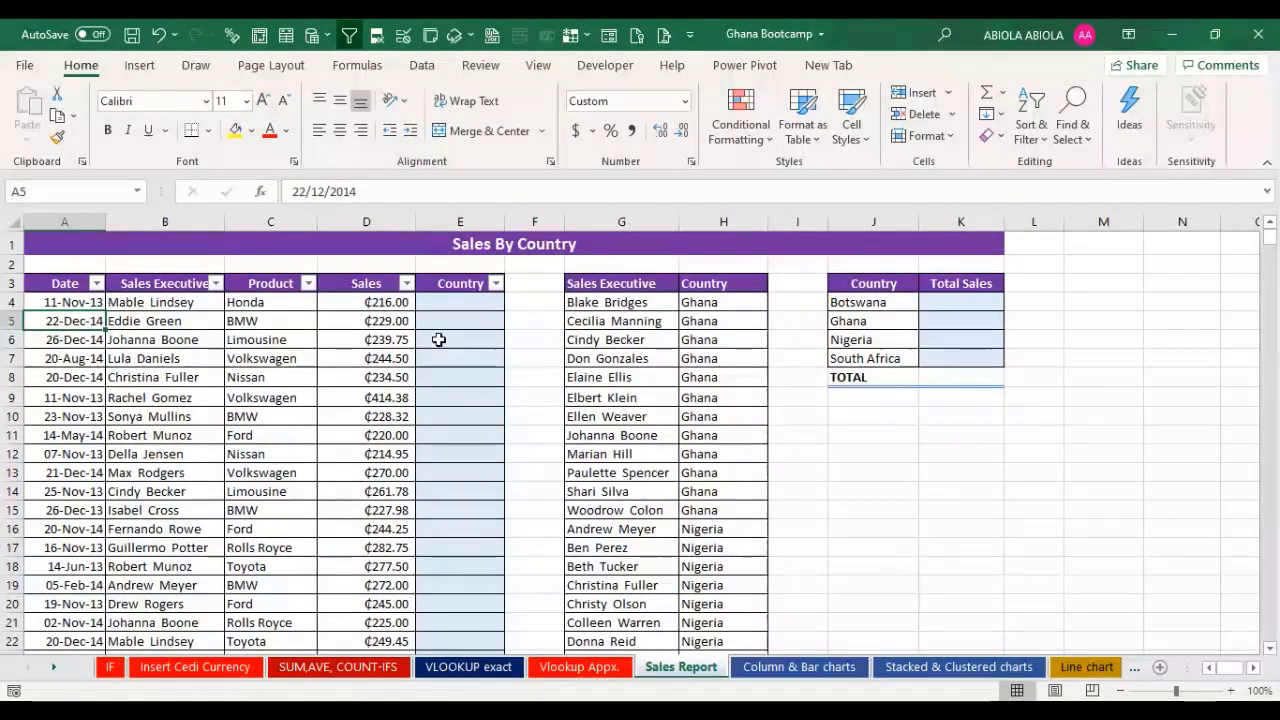
pyautogui.click(426, 305)
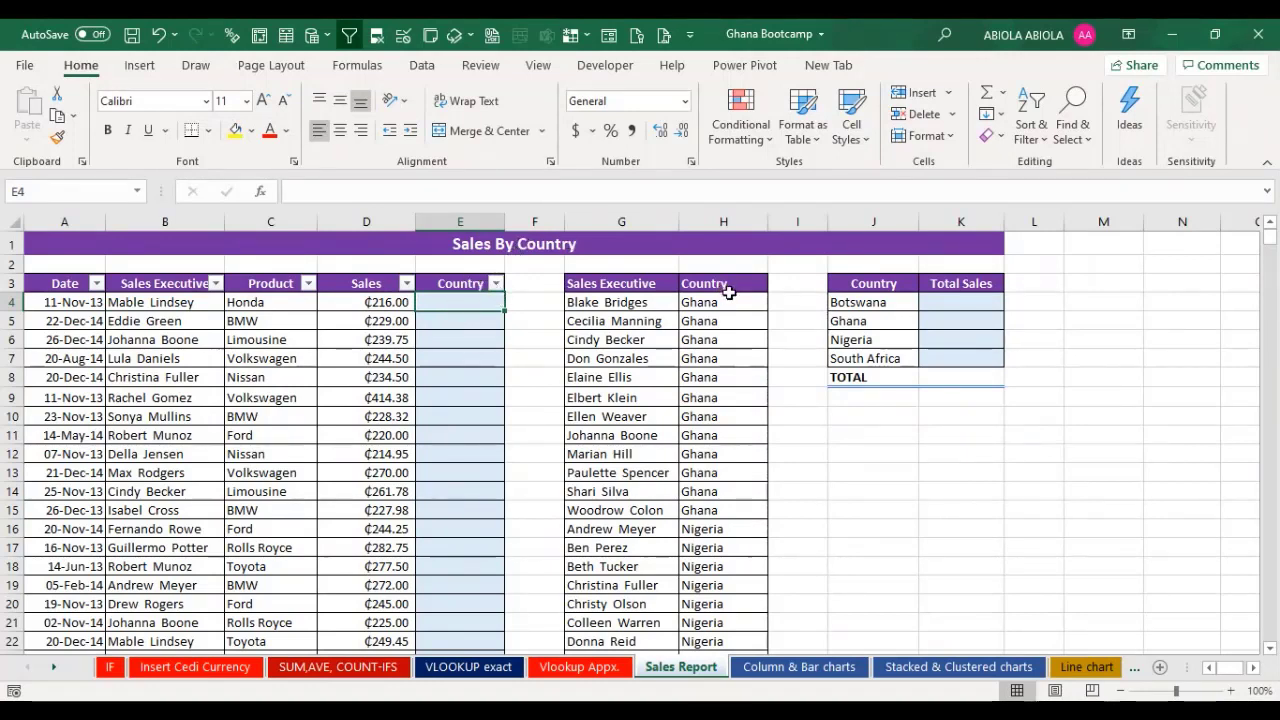
pyautogui.moveTo(728, 300); pyautogui.dragTo(740, 453)
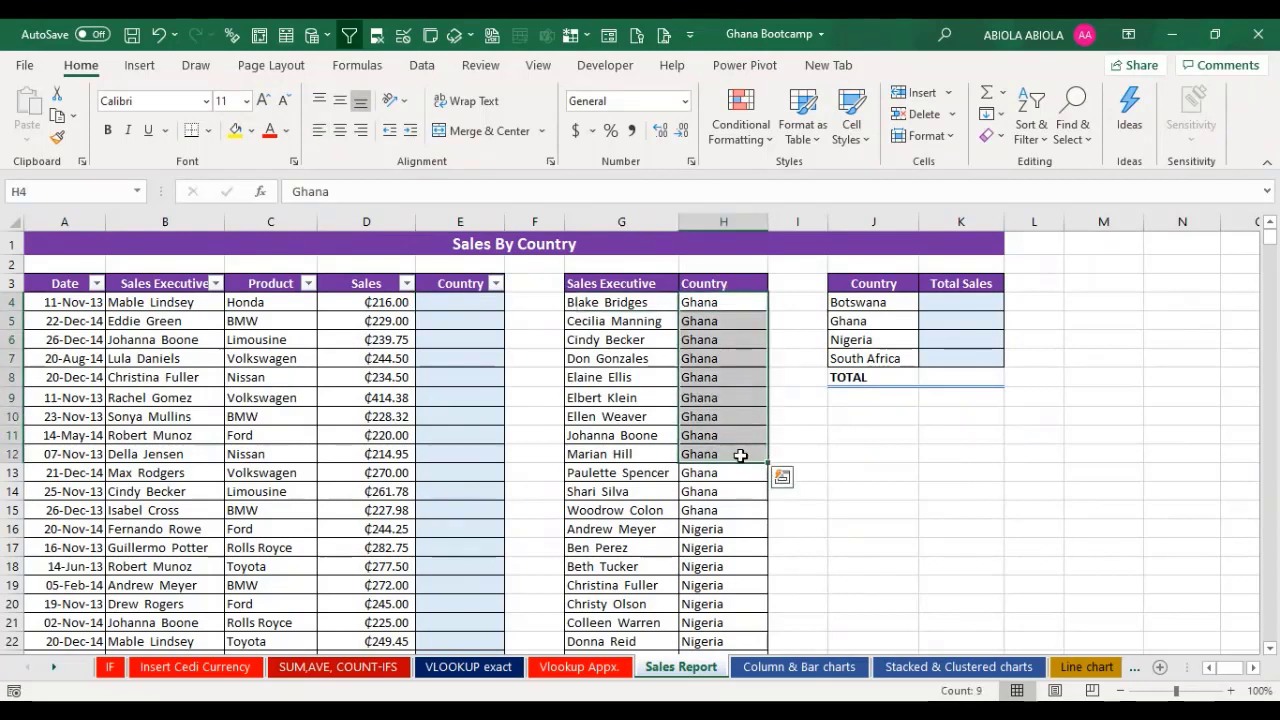
pyautogui.click(728, 322)
pyautogui.click(850, 307)
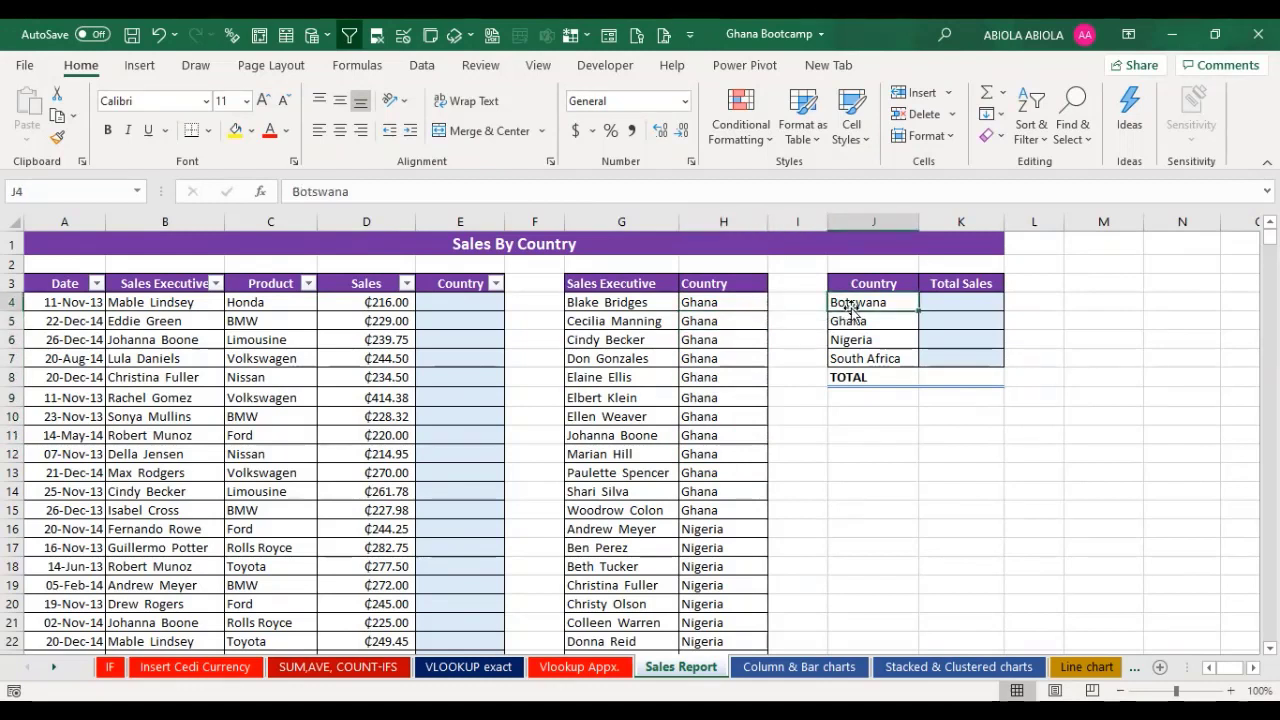
pyautogui.click(851, 322)
pyautogui.click(866, 339)
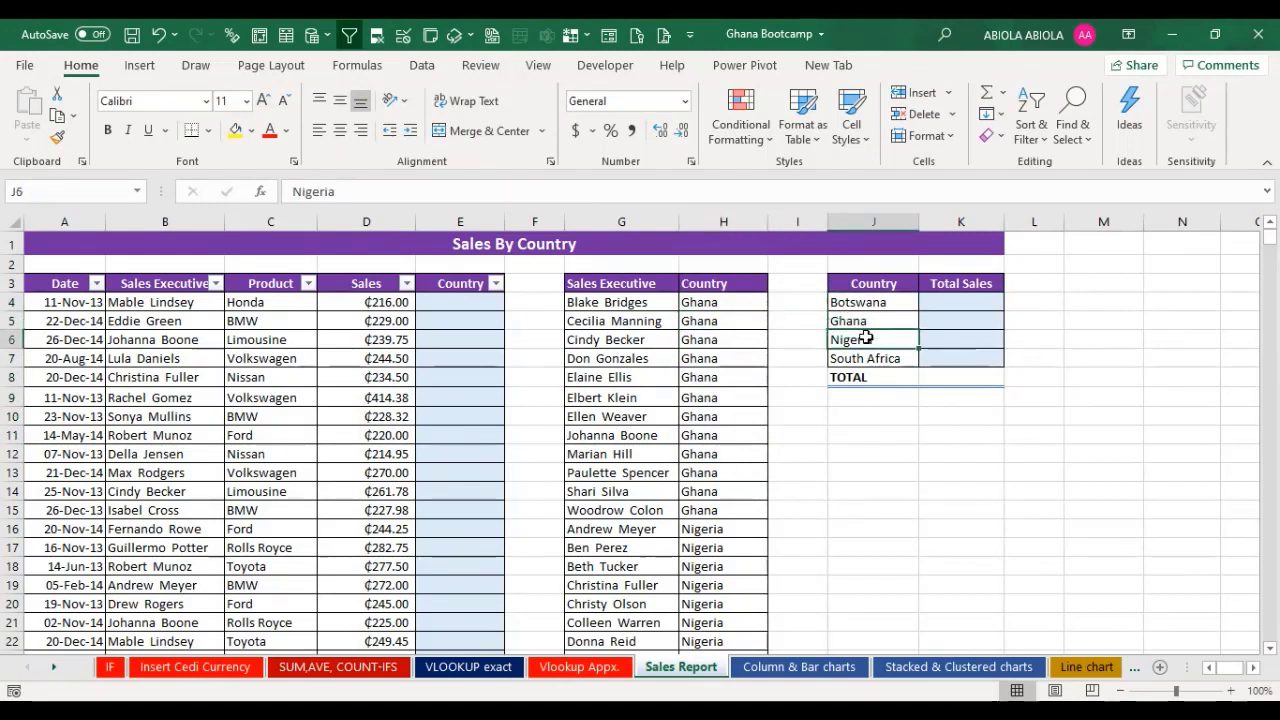
pyautogui.click(876, 358)
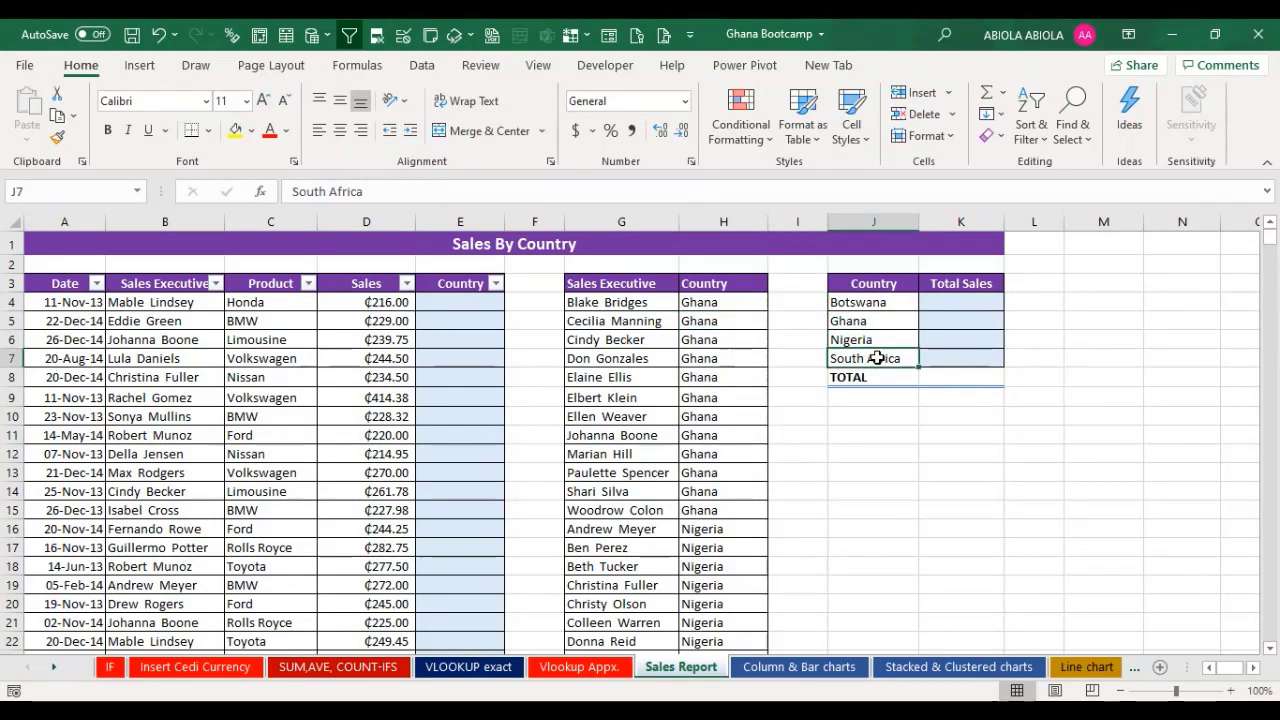
pyautogui.moveTo(600, 303); pyautogui.dragTo(611, 414)
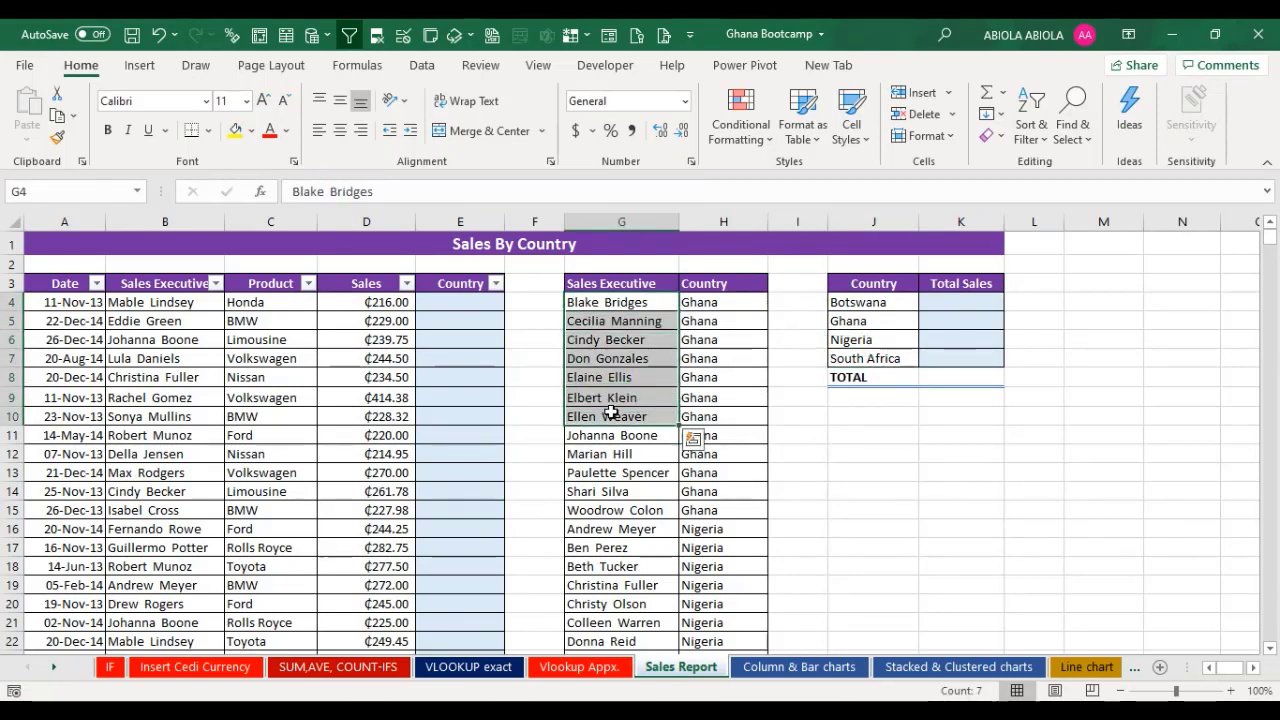
pyautogui.moveTo(122, 288); pyautogui.dragTo(140, 380)
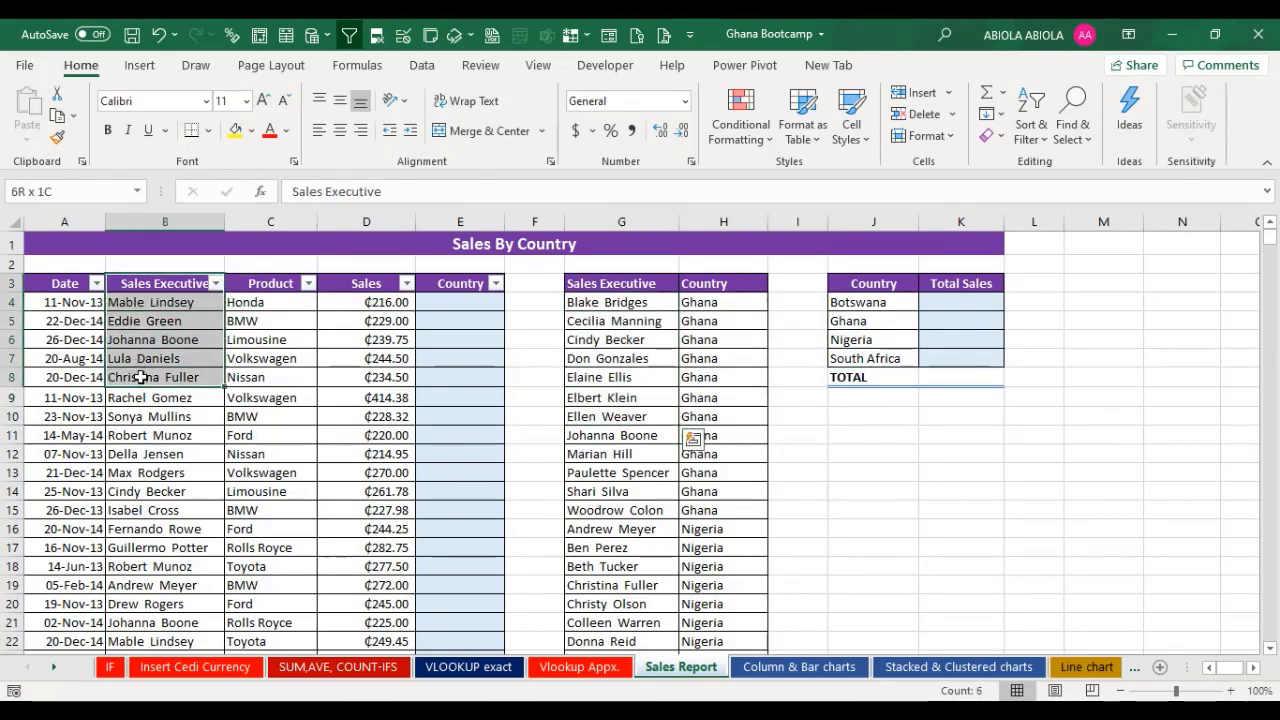
pyautogui.click(477, 304)
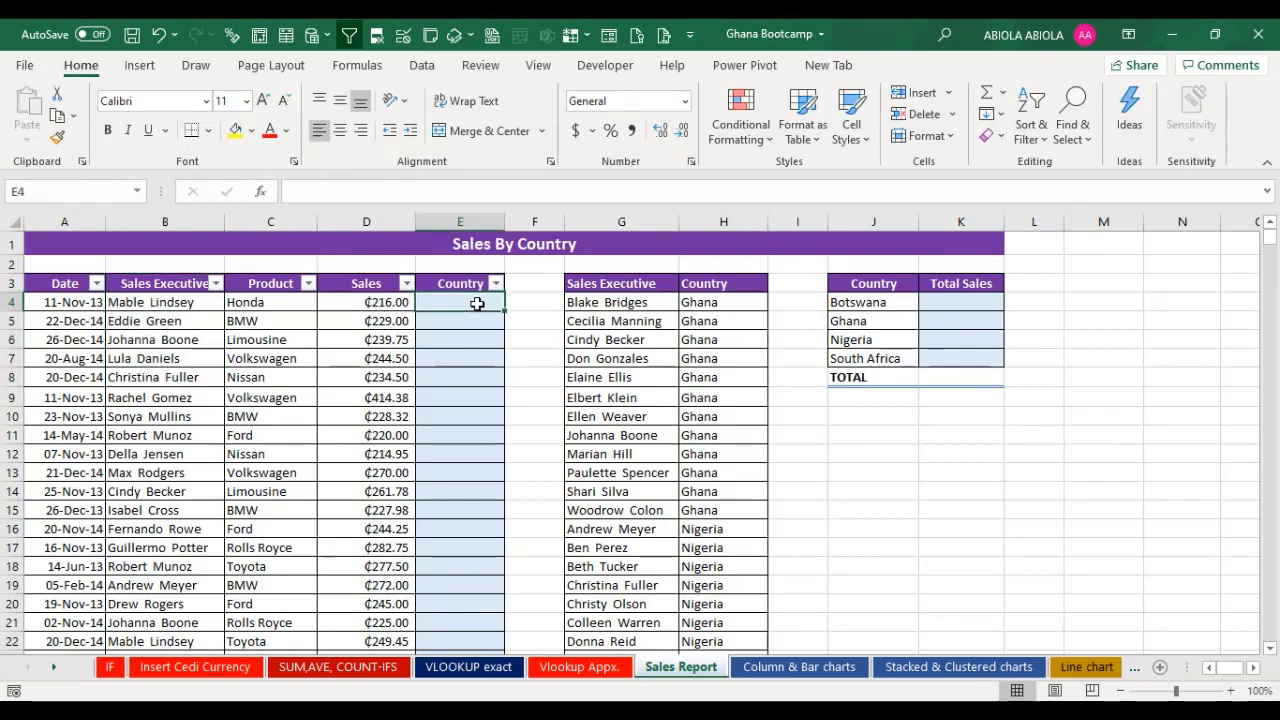
# Step: Begin =XLOOKUP(B4, in E4, with the sales executive in B4 as the lookup value
pyautogui.write('=')
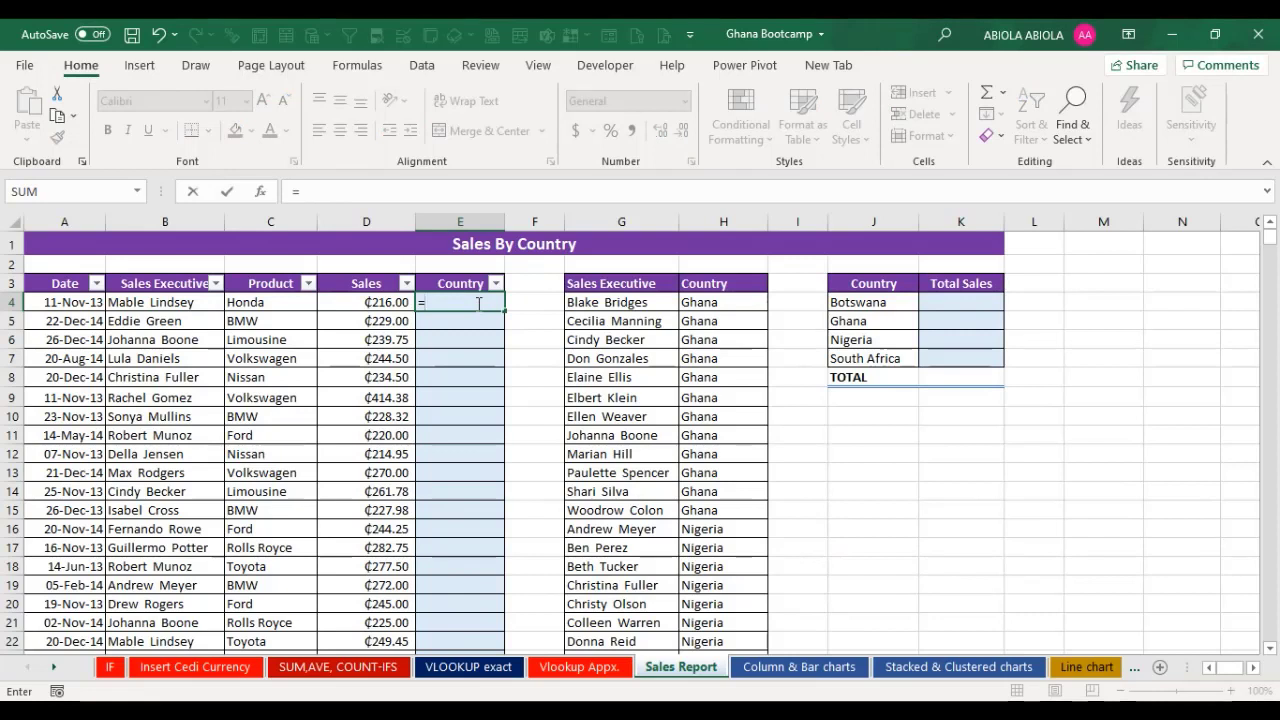
pyautogui.write('xl')
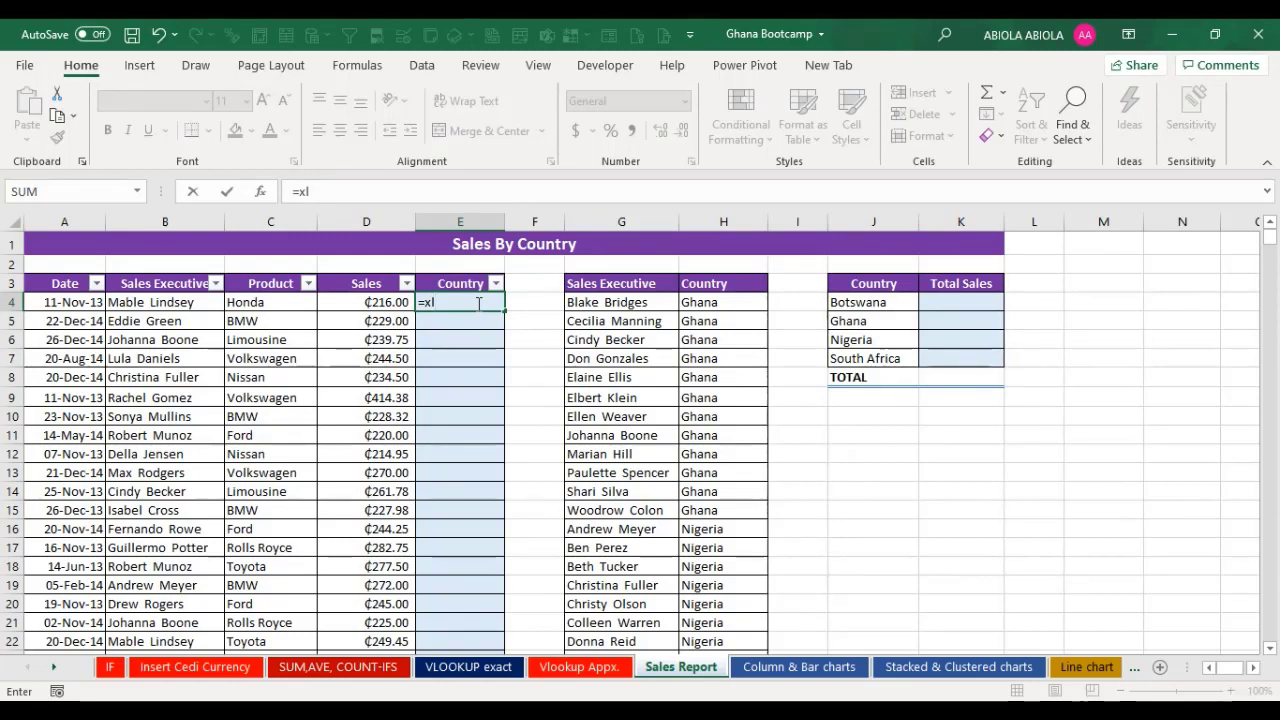
pyautogui.press('Tab')
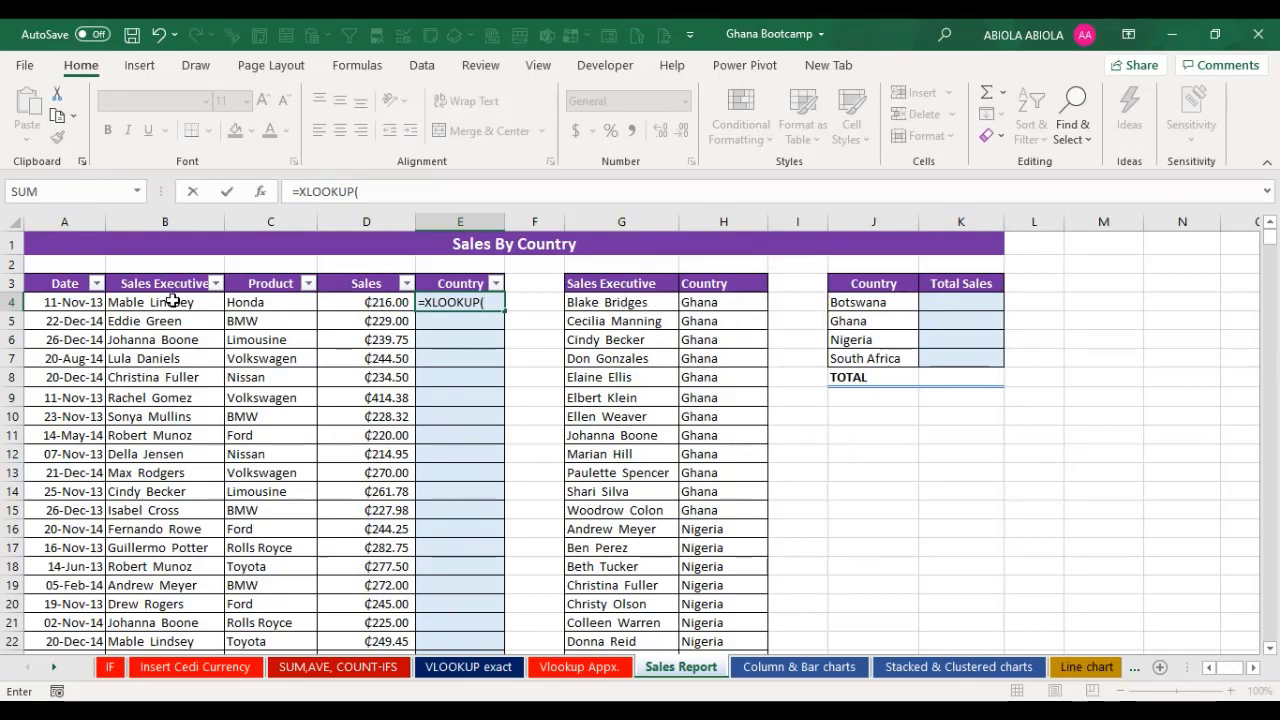
pyautogui.click(172, 301)
pyautogui.write(',')
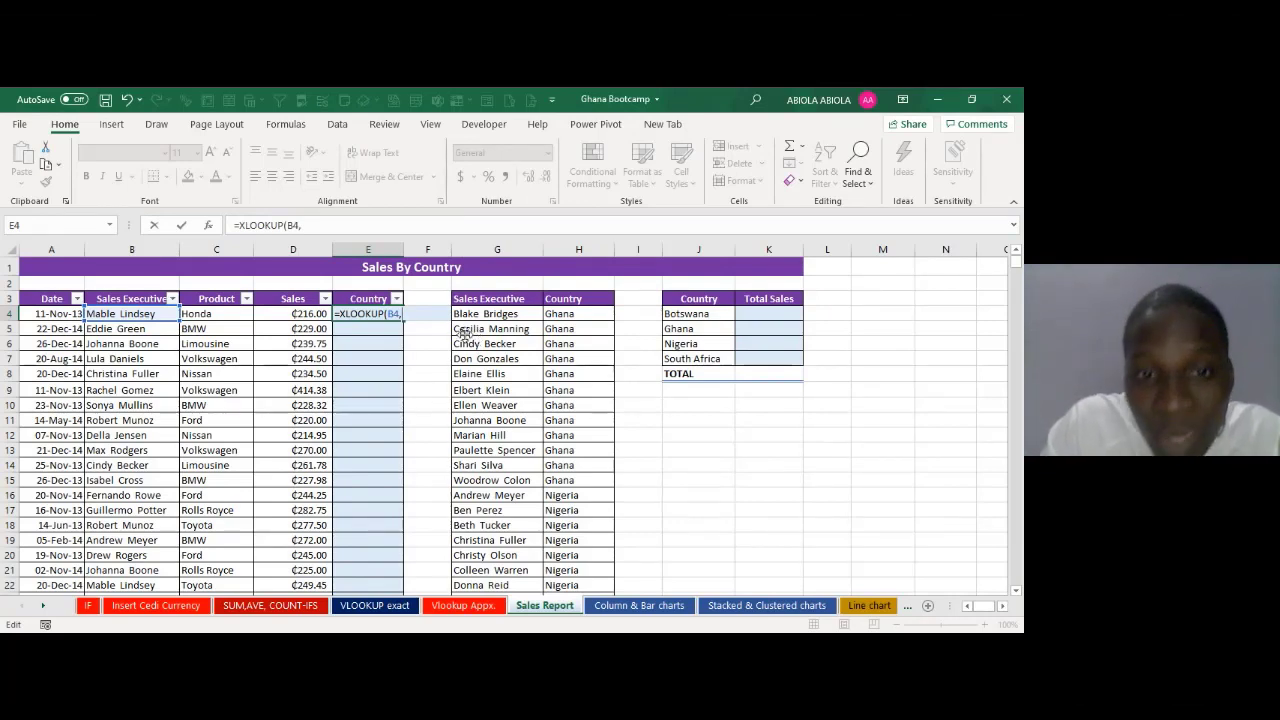
# Step: Add the absolute lookup array $G$4:$G$75 to the XLOOKUP, correcting a mistaken H4 reference
pyautogui.click(492, 314)
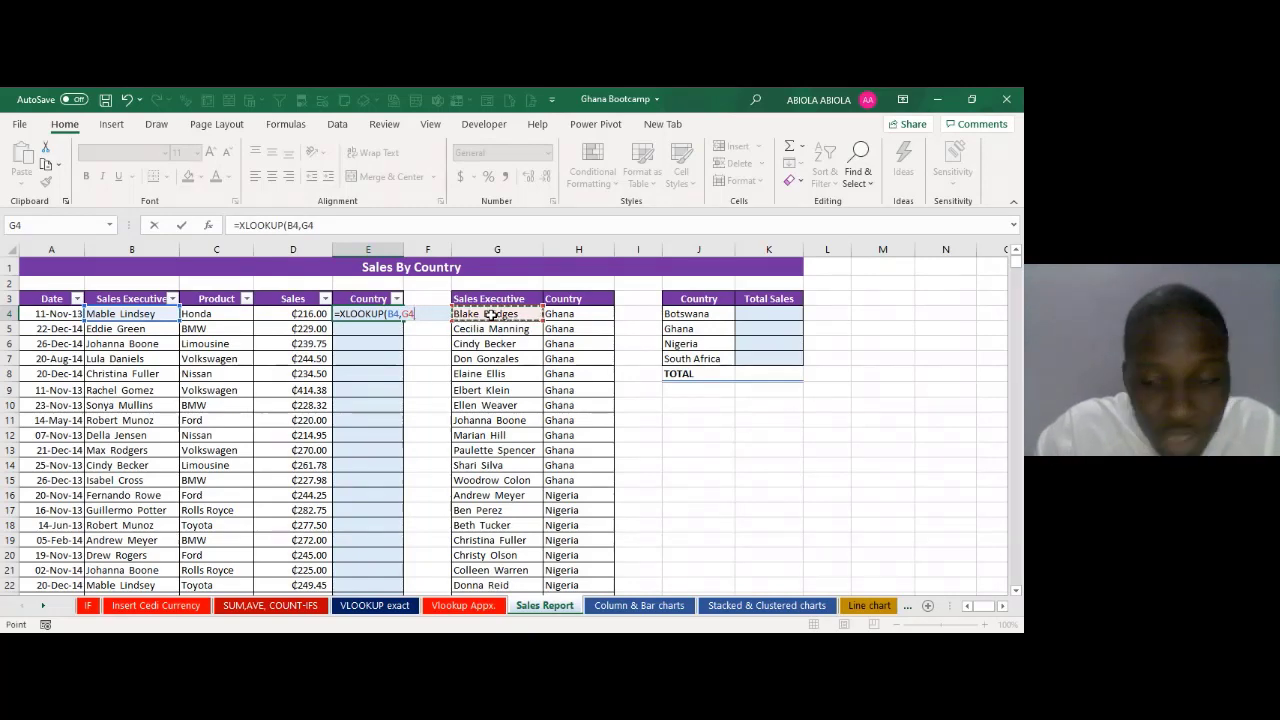
pyautogui.hotkey('ctrl', 'shift', 'Down')
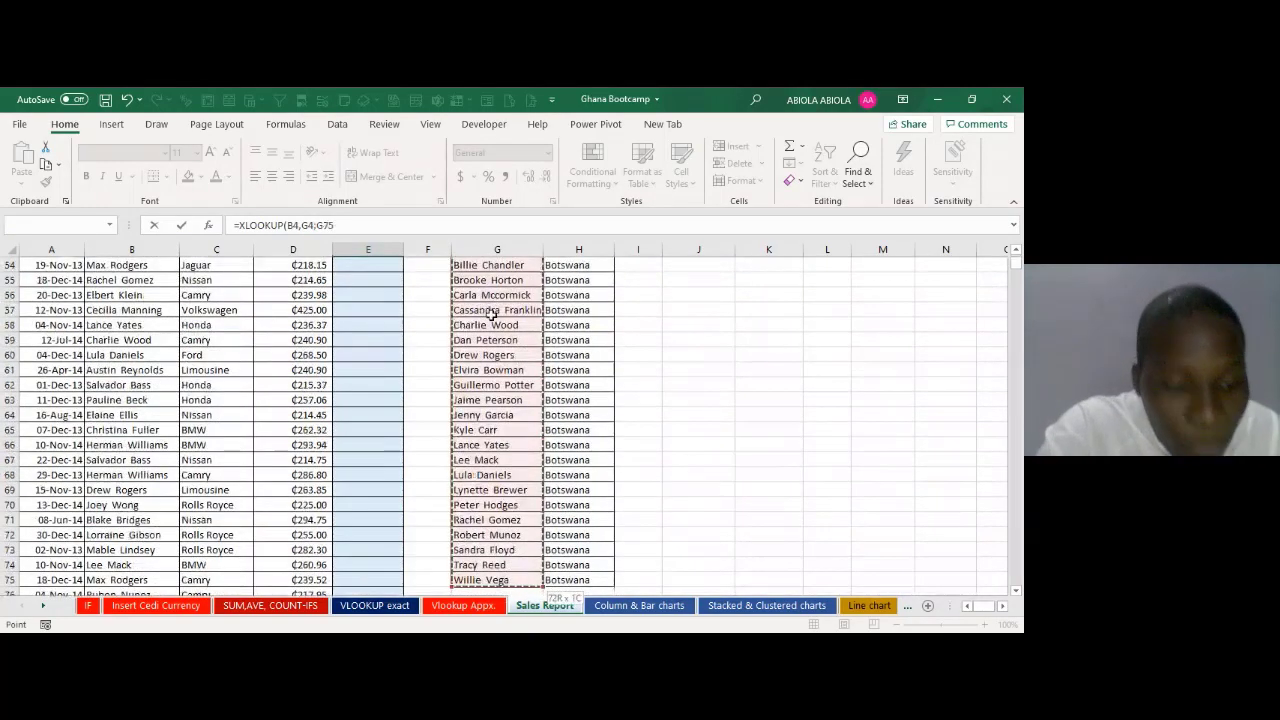
pyautogui.press('F4')
pyautogui.scroll(18, 492, 314)
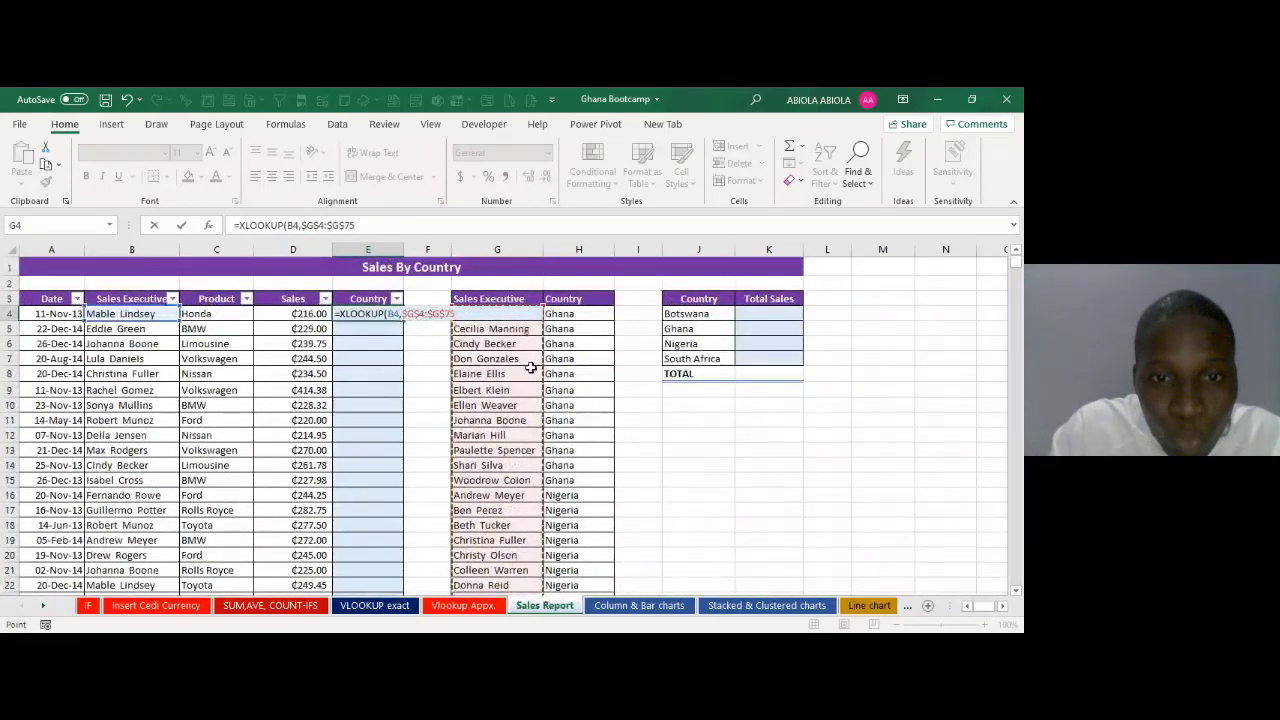
pyautogui.click(582, 315)
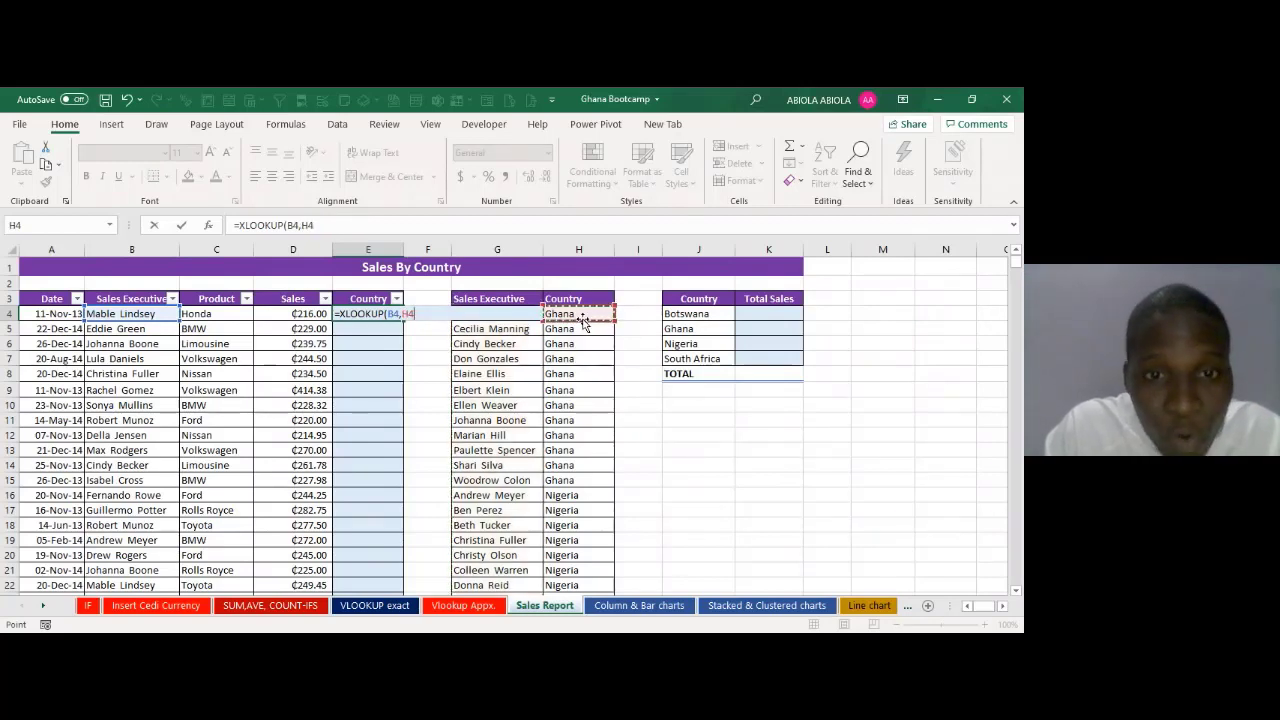
pyautogui.press('BackSpace')
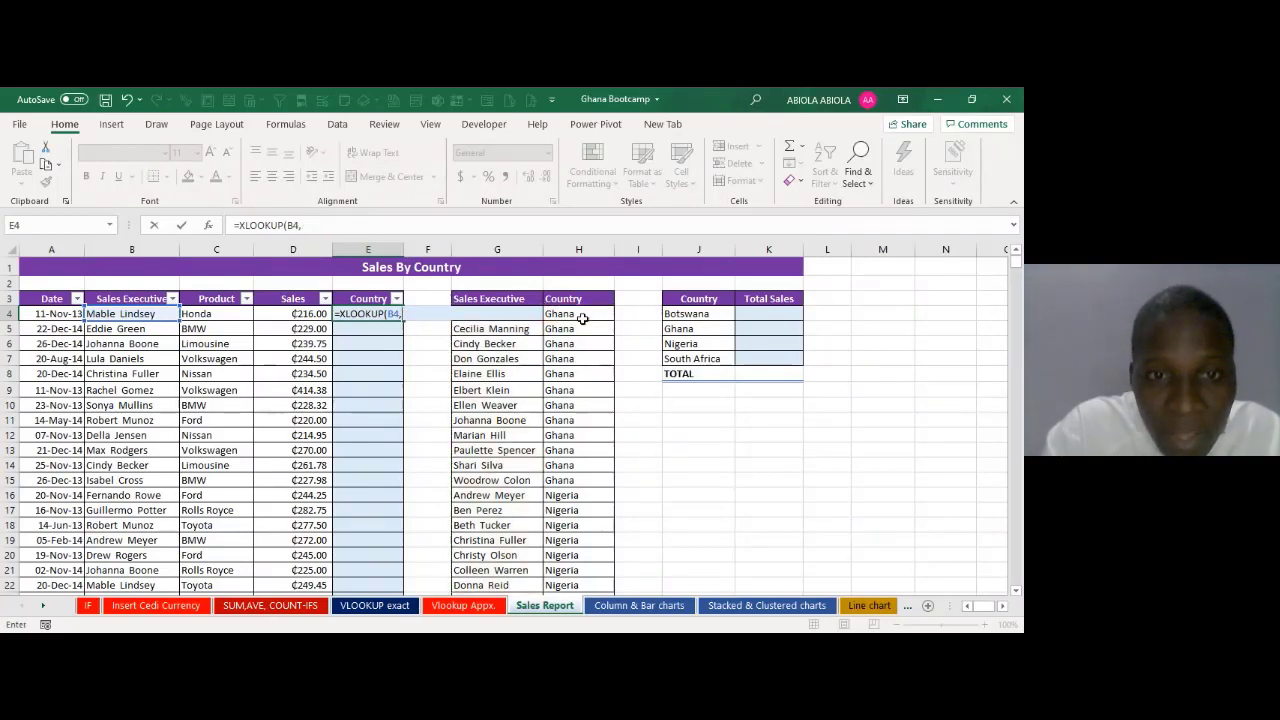
pyautogui.click(515, 346)
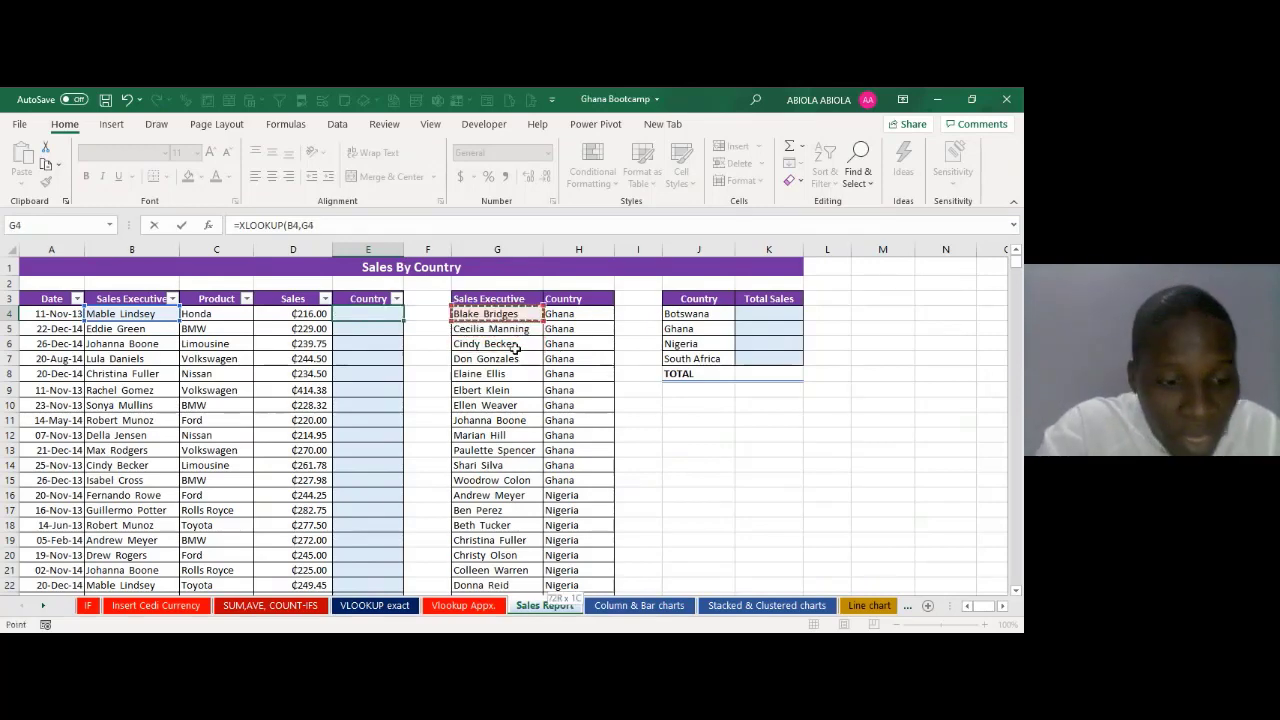
pyautogui.hotkey('ctrl', 'shift', 'Down')
pyautogui.press('F4')
pyautogui.scroll(15, 550, 340)
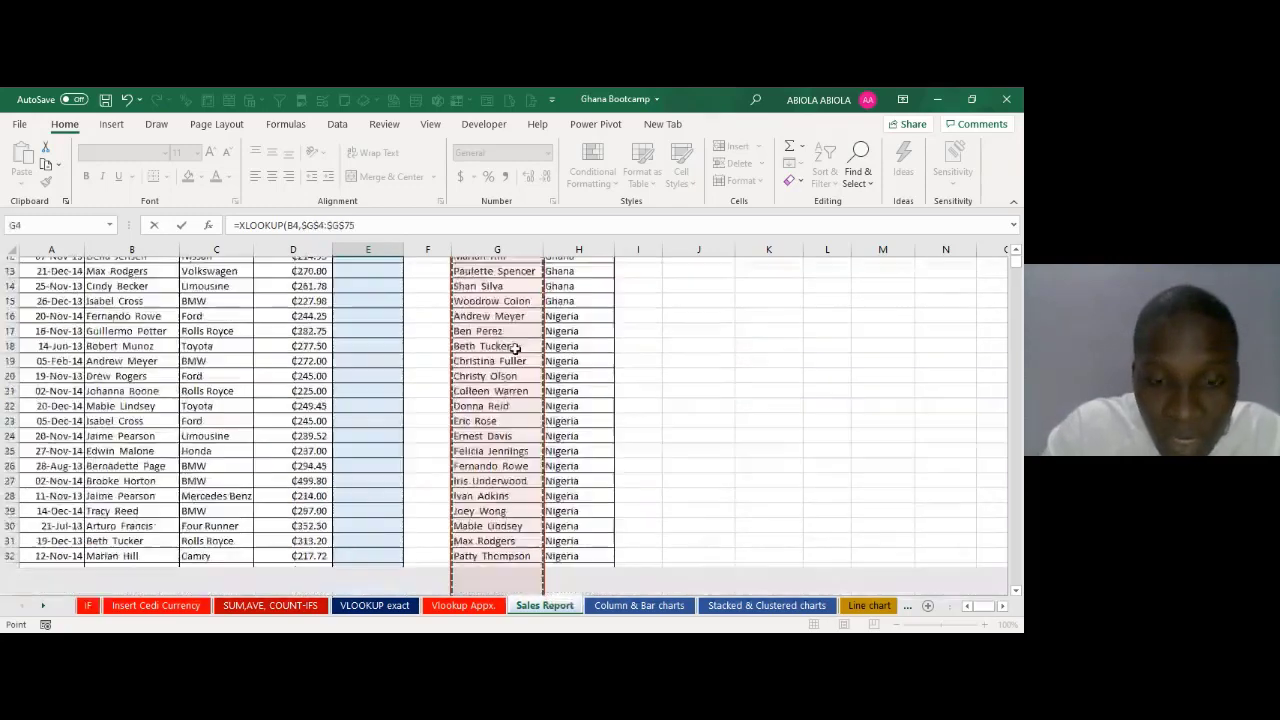
pyautogui.write(',')
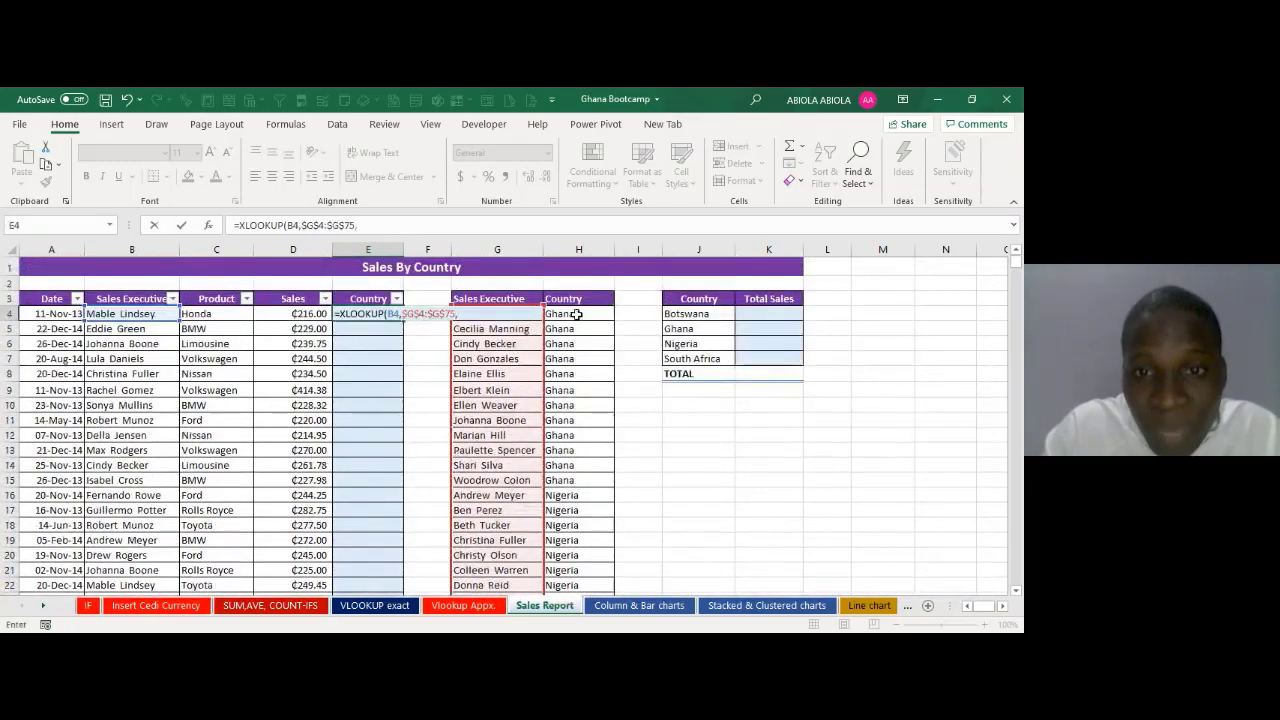
# Step: Finish the formula with return array $H$4:$H$75 and commit it, returning Nigeria
pyautogui.click(577, 315)
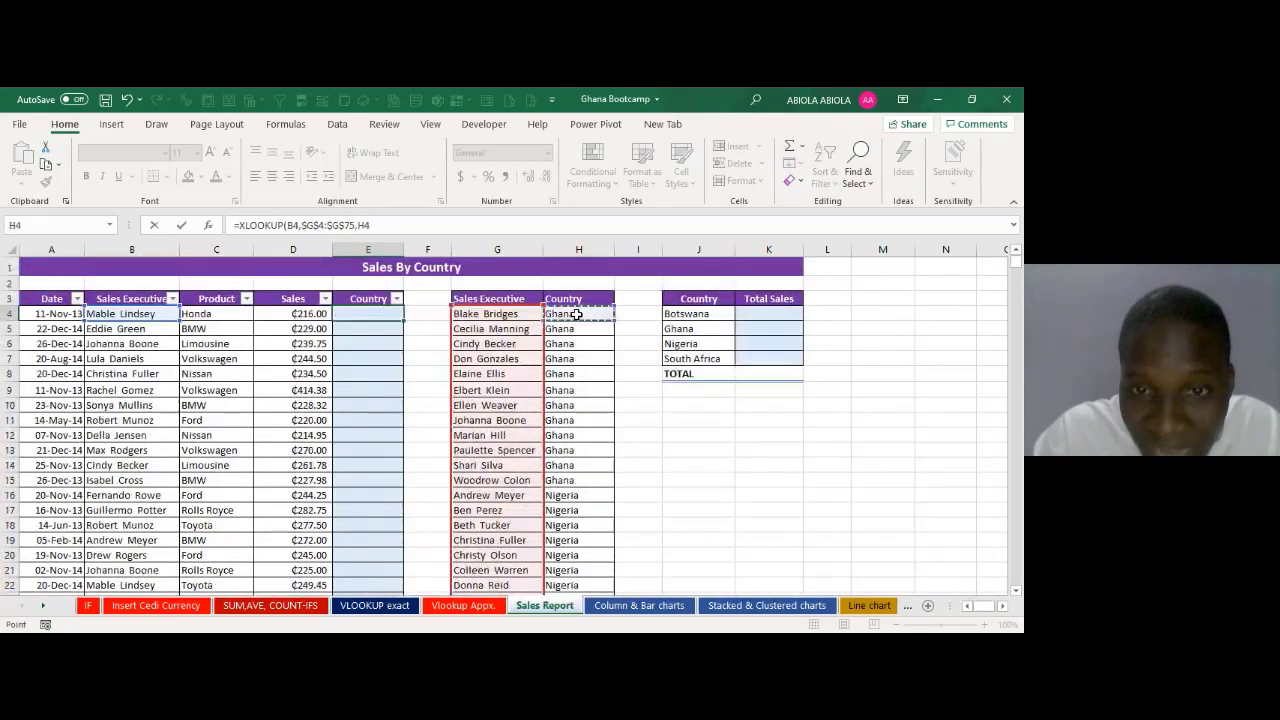
pyautogui.hotkey('ctrl', 'shift', 'Down')
pyautogui.press('F4')
pyautogui.scroll(18, 577, 315)
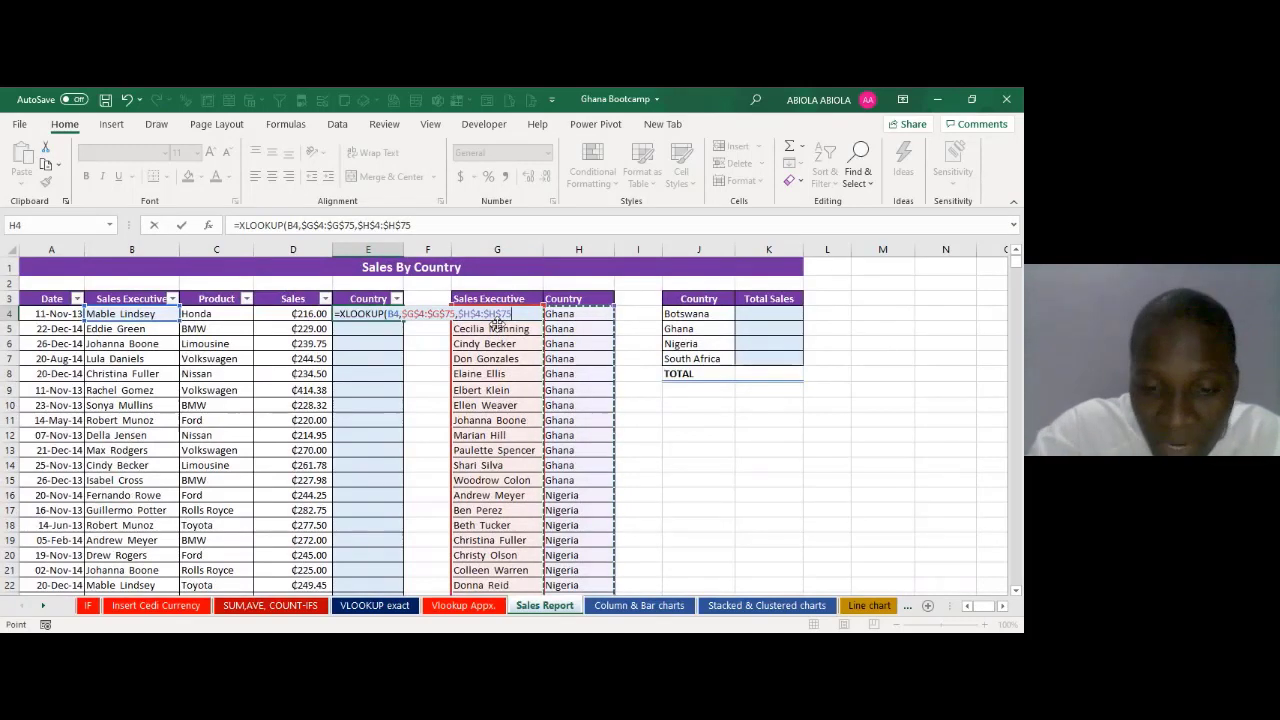
pyautogui.write(')')
pyautogui.hotkey('ctrl', 'Return')
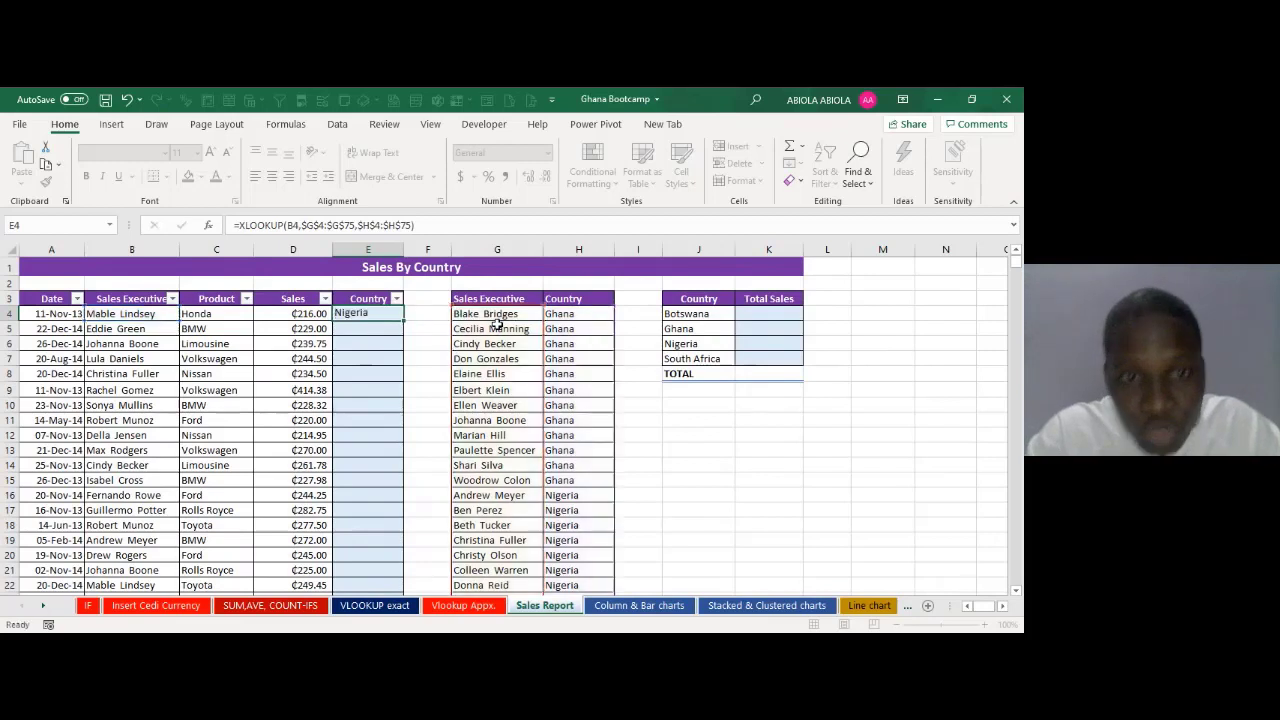
# Step: Fill the XLOOKUP down the Country column, check the results, and select the country list J4:J7
pyautogui.click(92, 312)
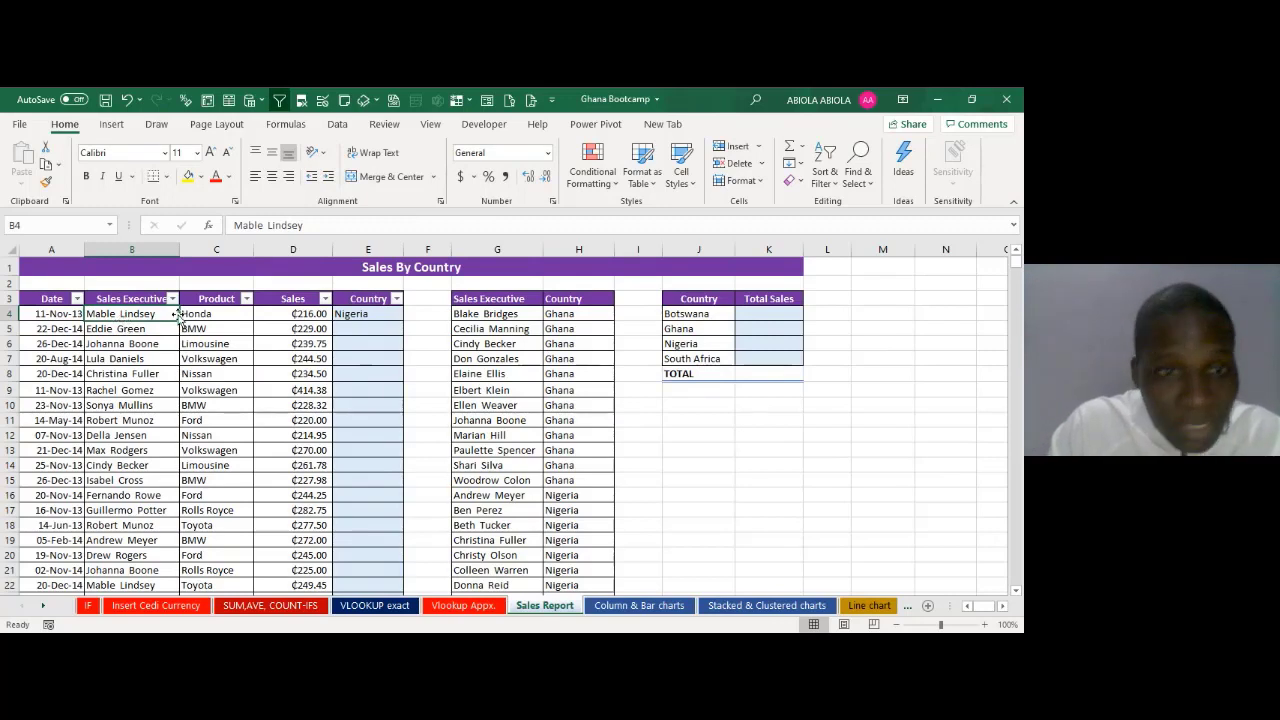
pyautogui.click(393, 313)
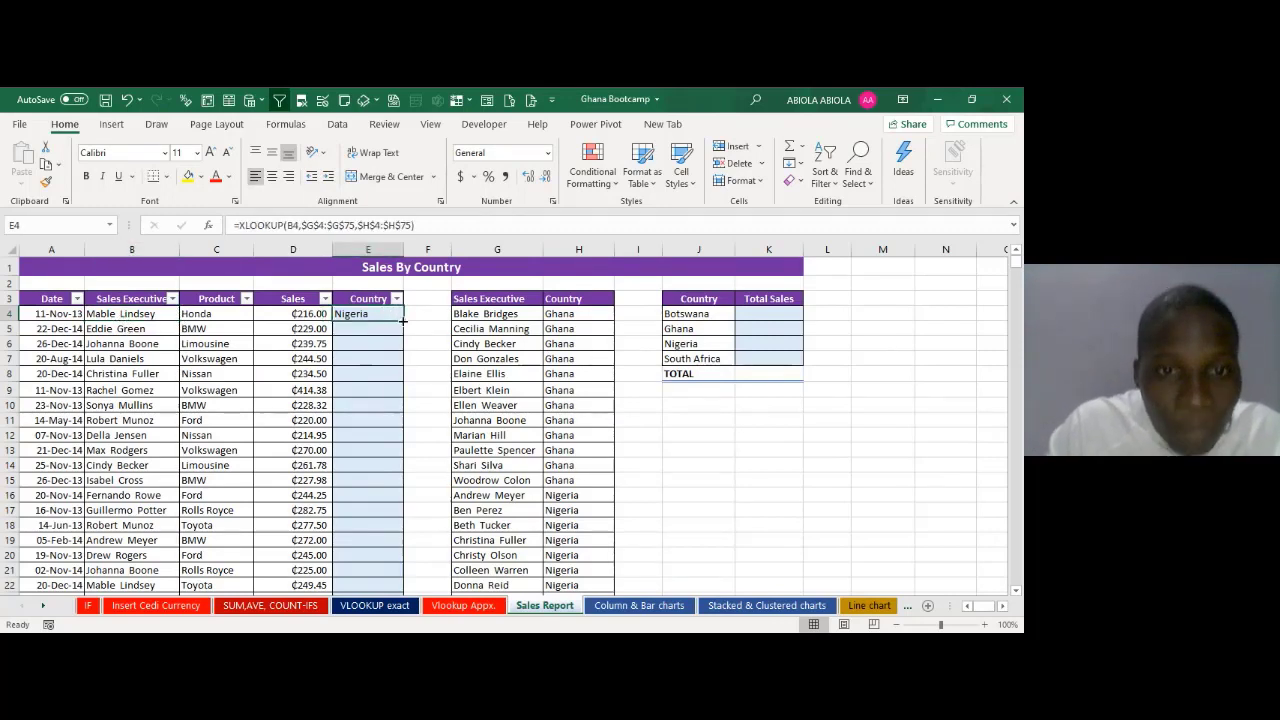
pyautogui.doubleClick(402, 320)
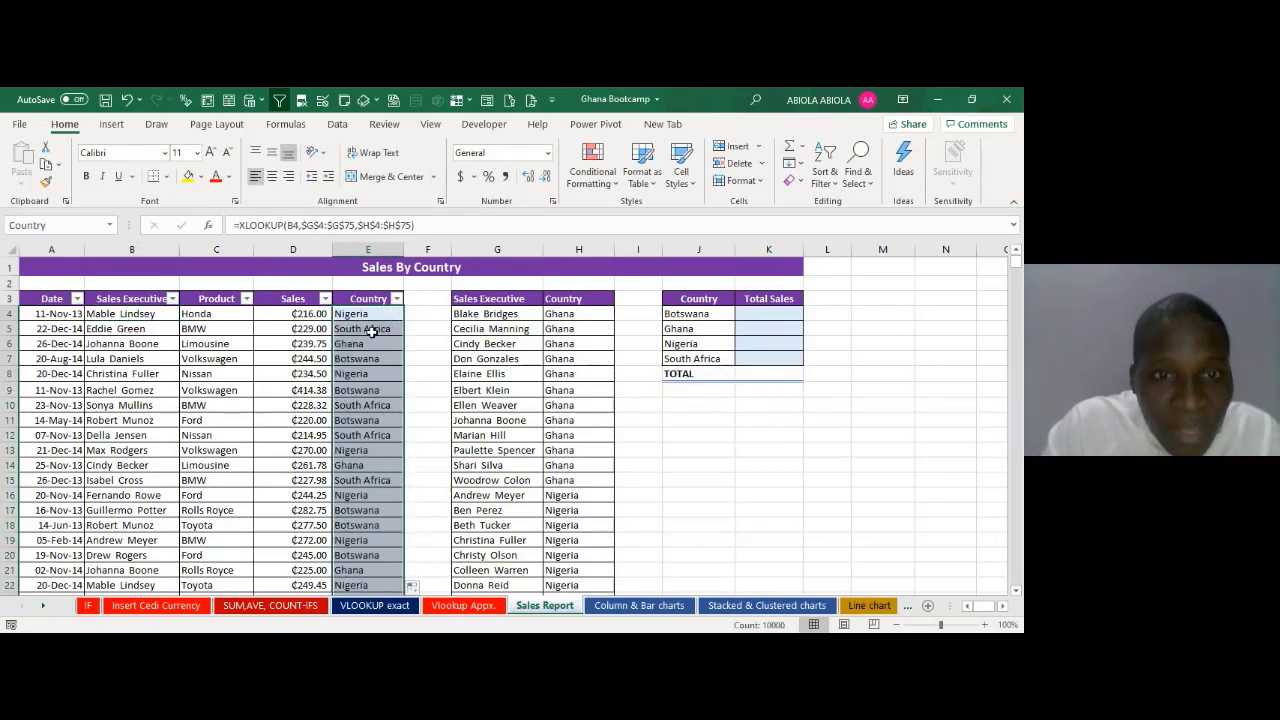
pyautogui.moveTo(371, 334); pyautogui.dragTo(348, 492)
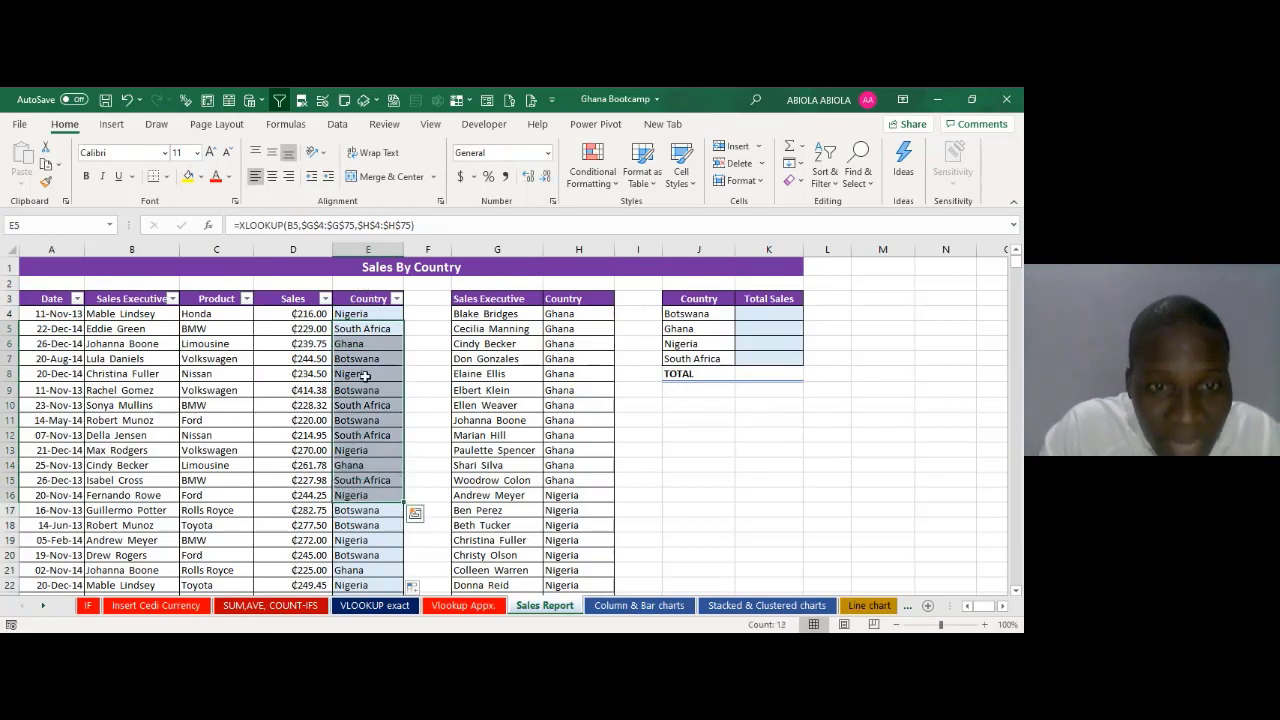
pyautogui.click(368, 453)
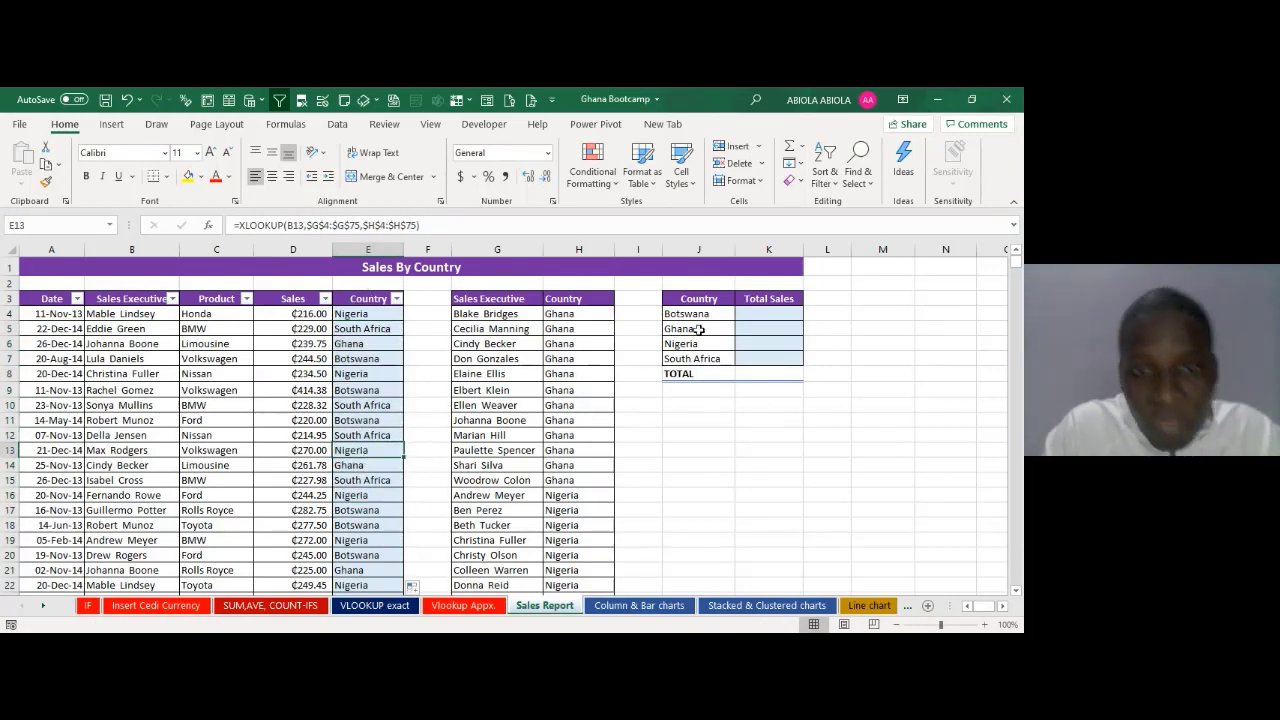
pyautogui.click(790, 314)
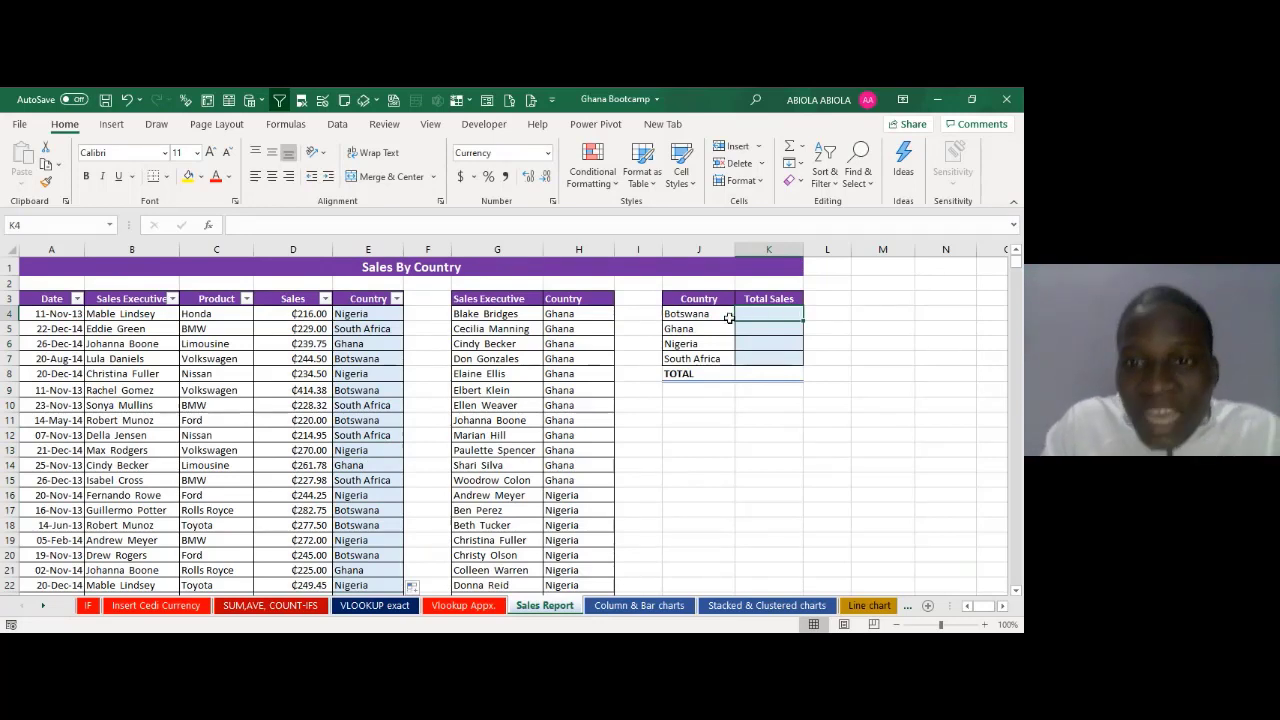
pyautogui.moveTo(713, 314); pyautogui.dragTo(707, 358)
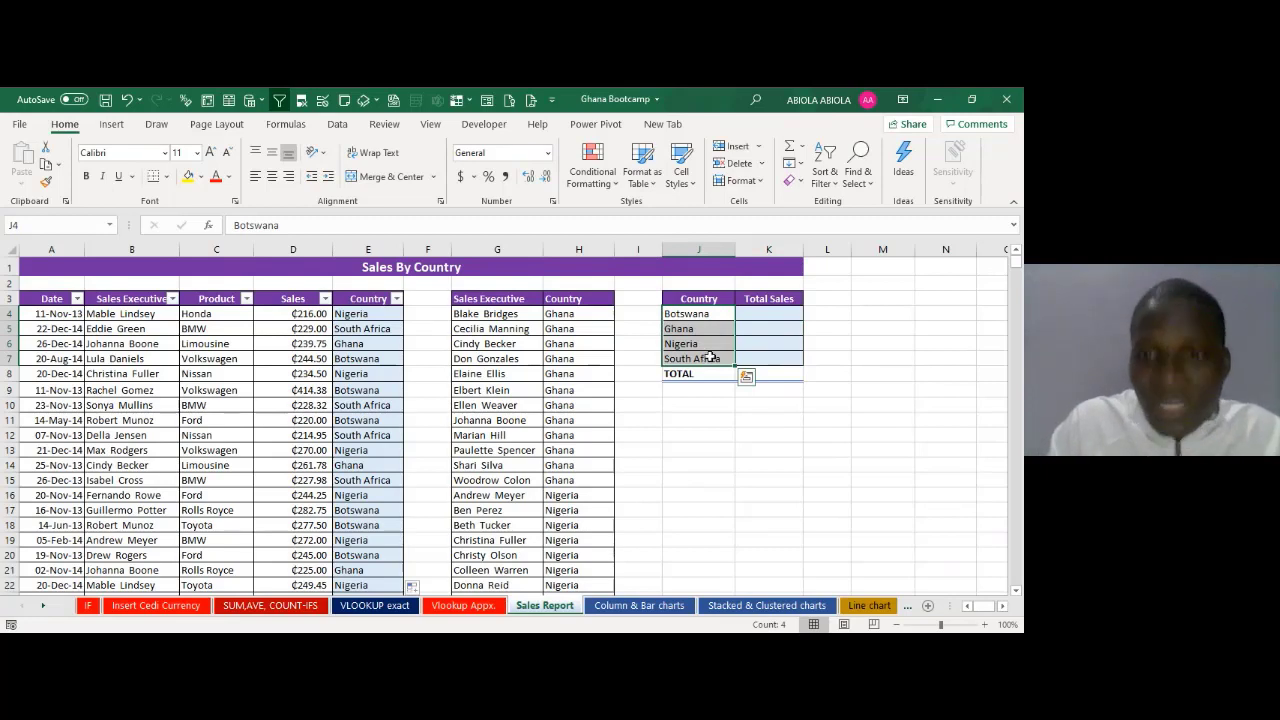
# Step: Start a SUMIFS in K4 with the absolute sum range $D$4:$D$10003
pyautogui.click(785, 313)
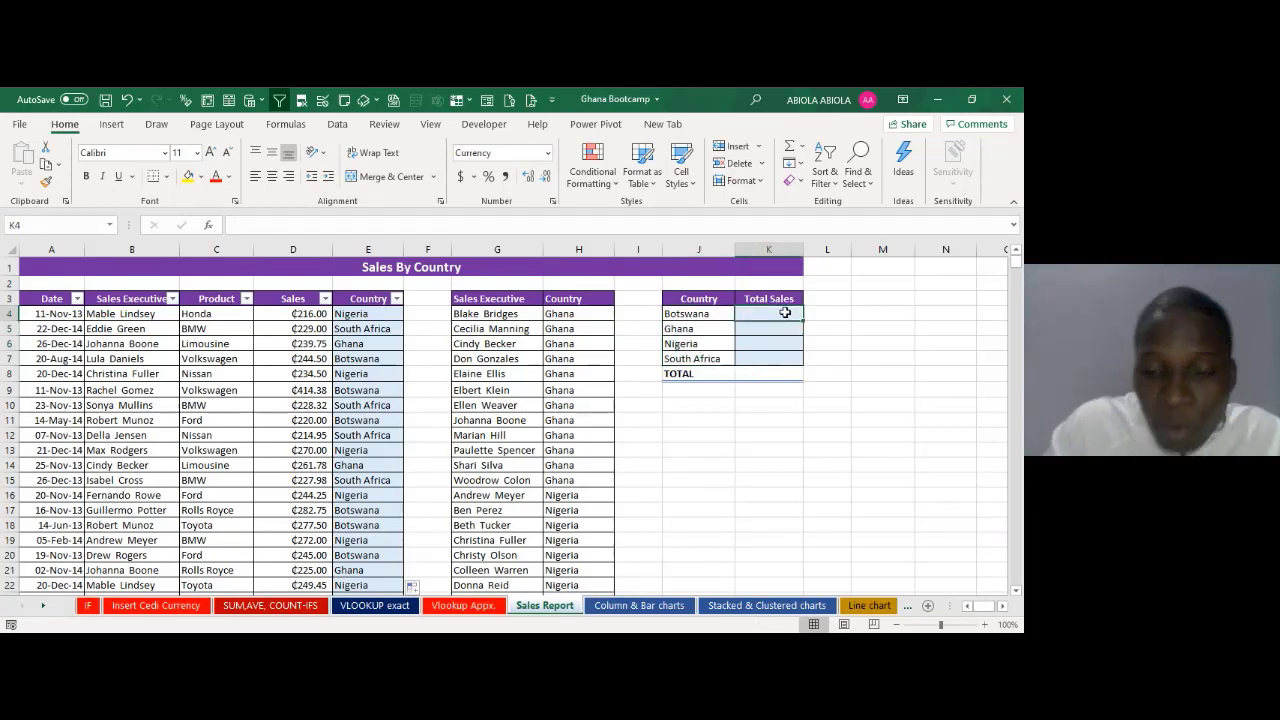
pyautogui.write('=')
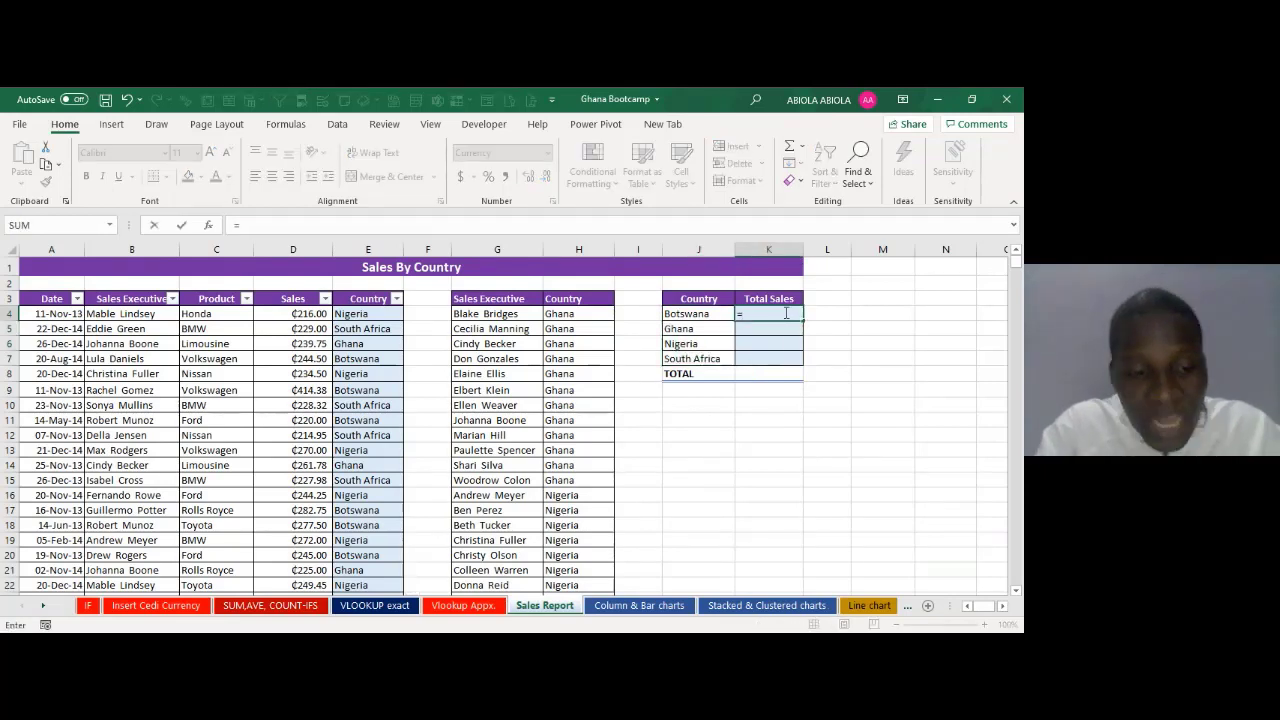
pyautogui.write('sum')
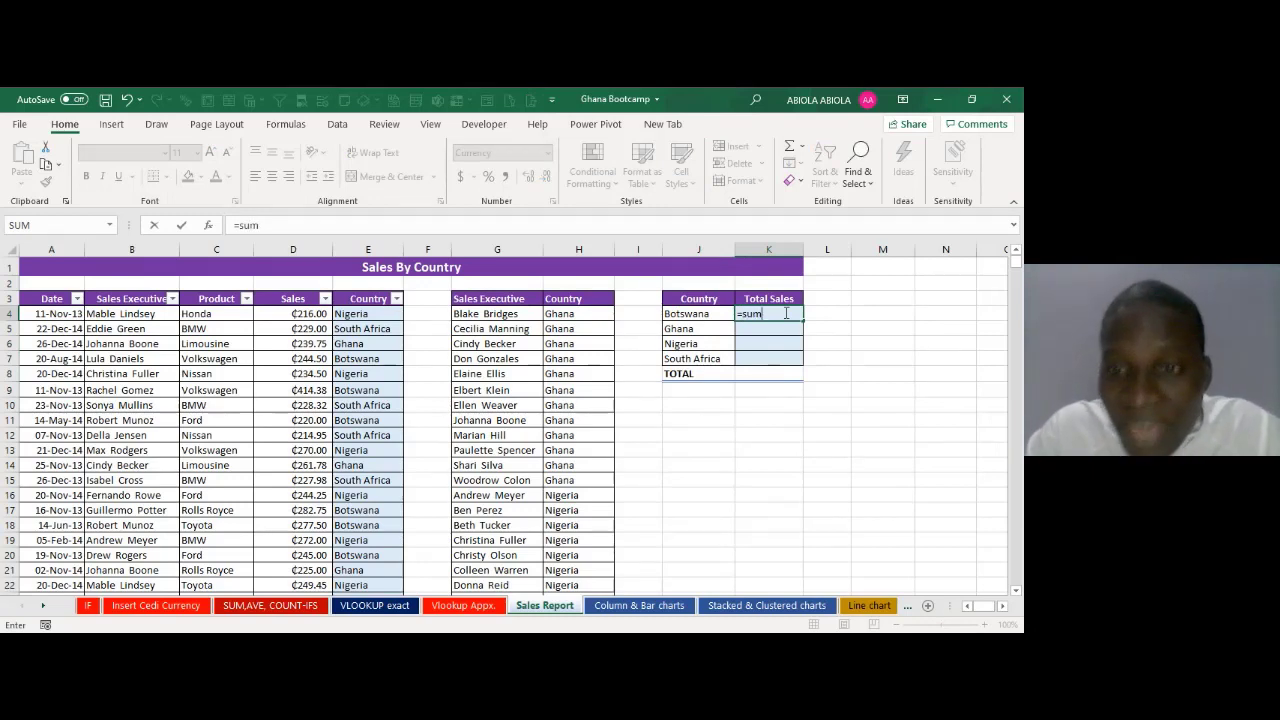
pyautogui.write('ifs')
pyautogui.press('Tab')
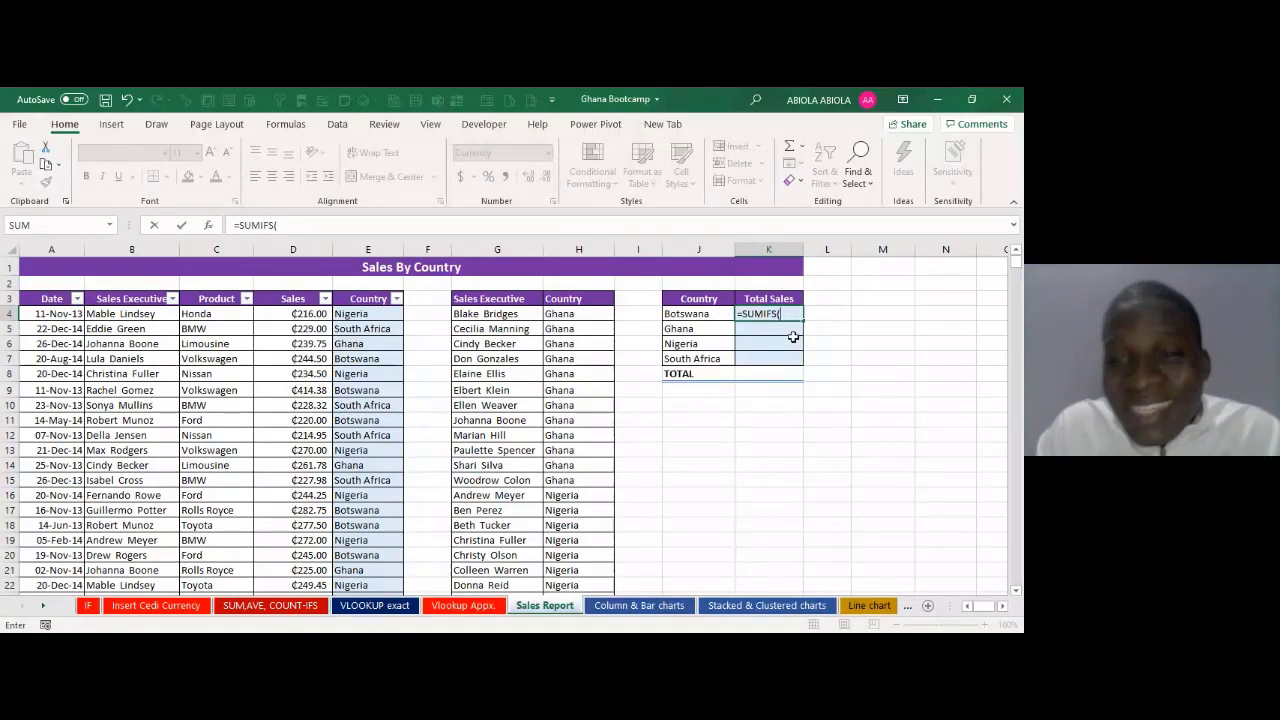
pyautogui.click(313, 316)
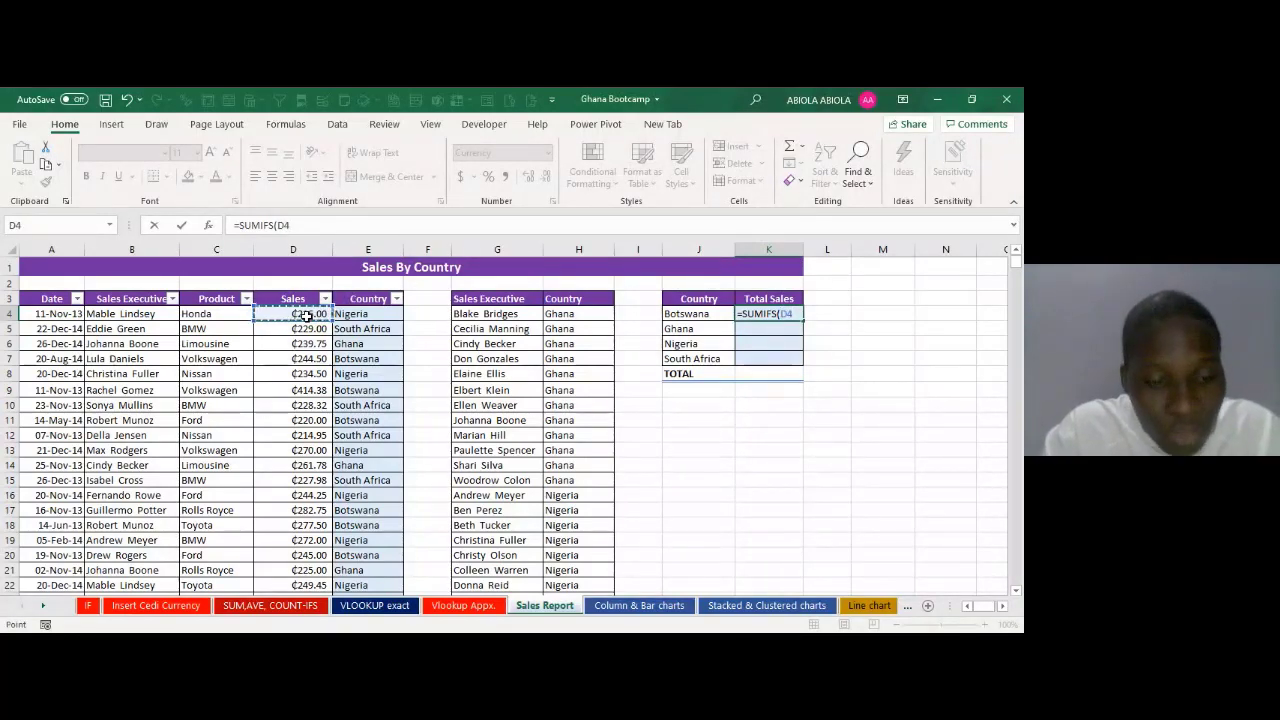
pyautogui.hotkey('ctrl', 'shift', 'Down')
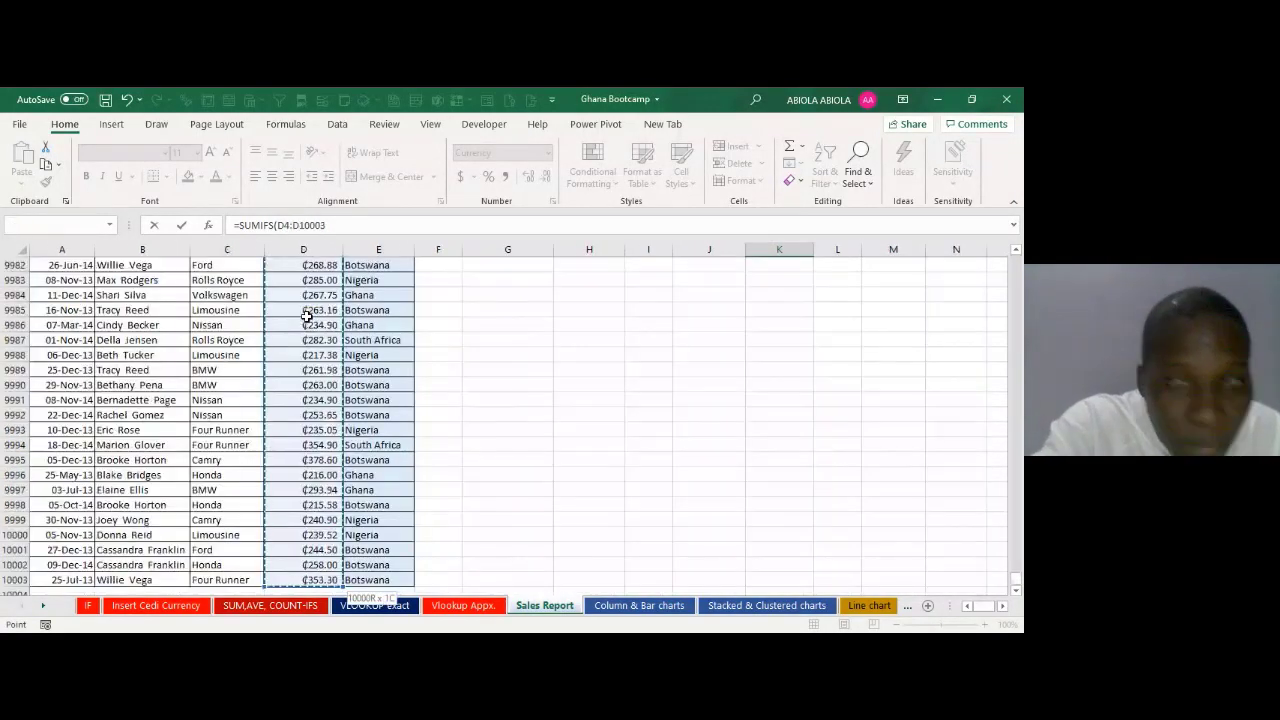
pyautogui.press('F4')
pyautogui.write(',')
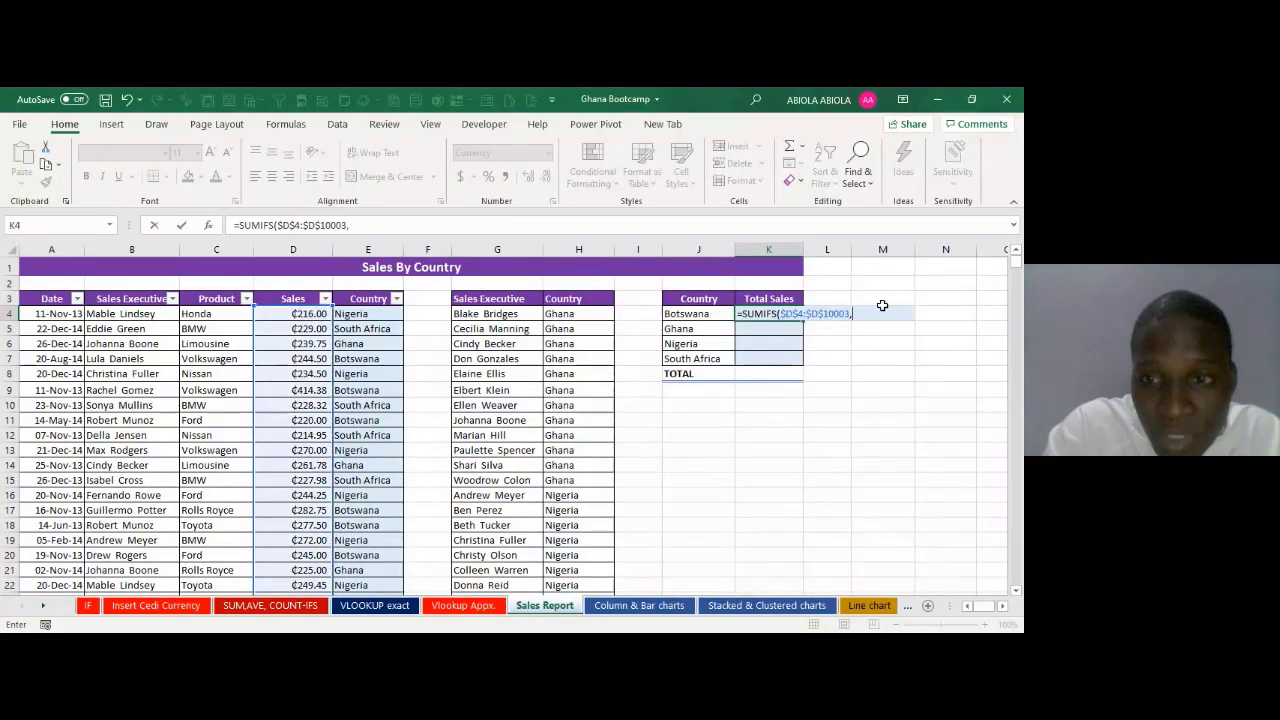
# Step: Complete it with the Country criteria range and criterion J4, giving Botswana ₵966,489.54
pyautogui.click(372, 317)
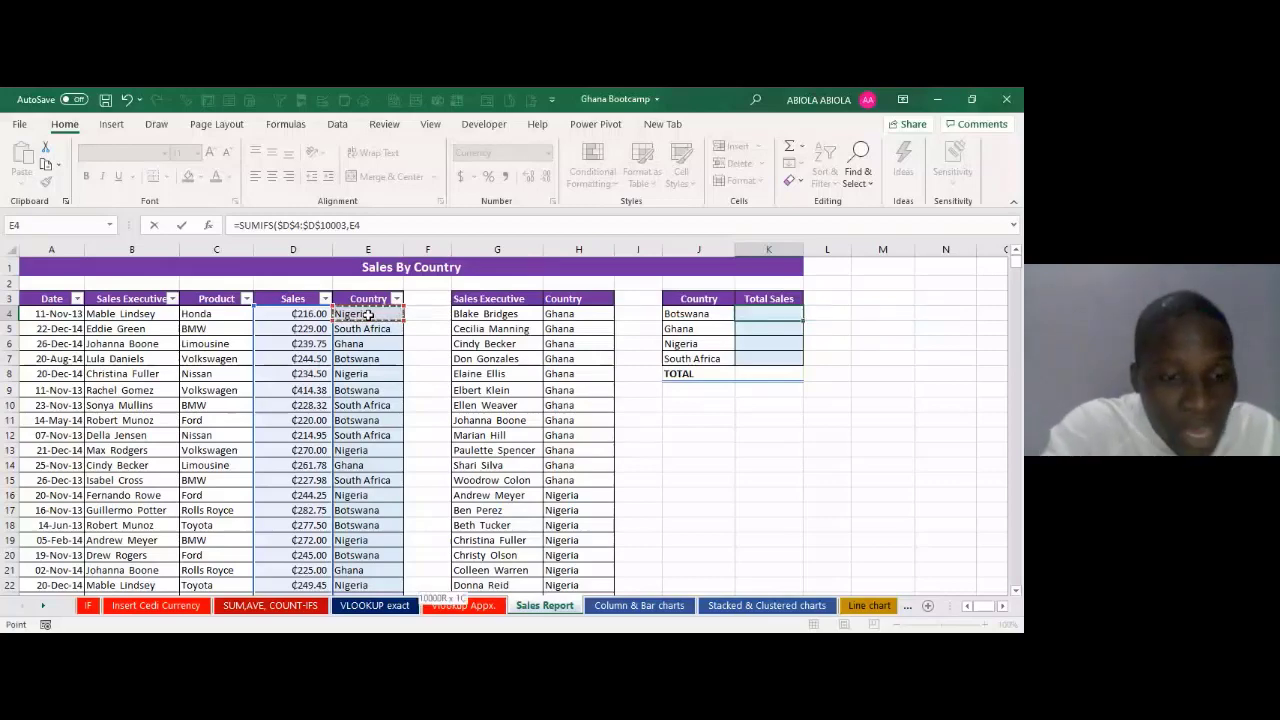
pyautogui.hotkey('ctrl', 'shift', 'Down')
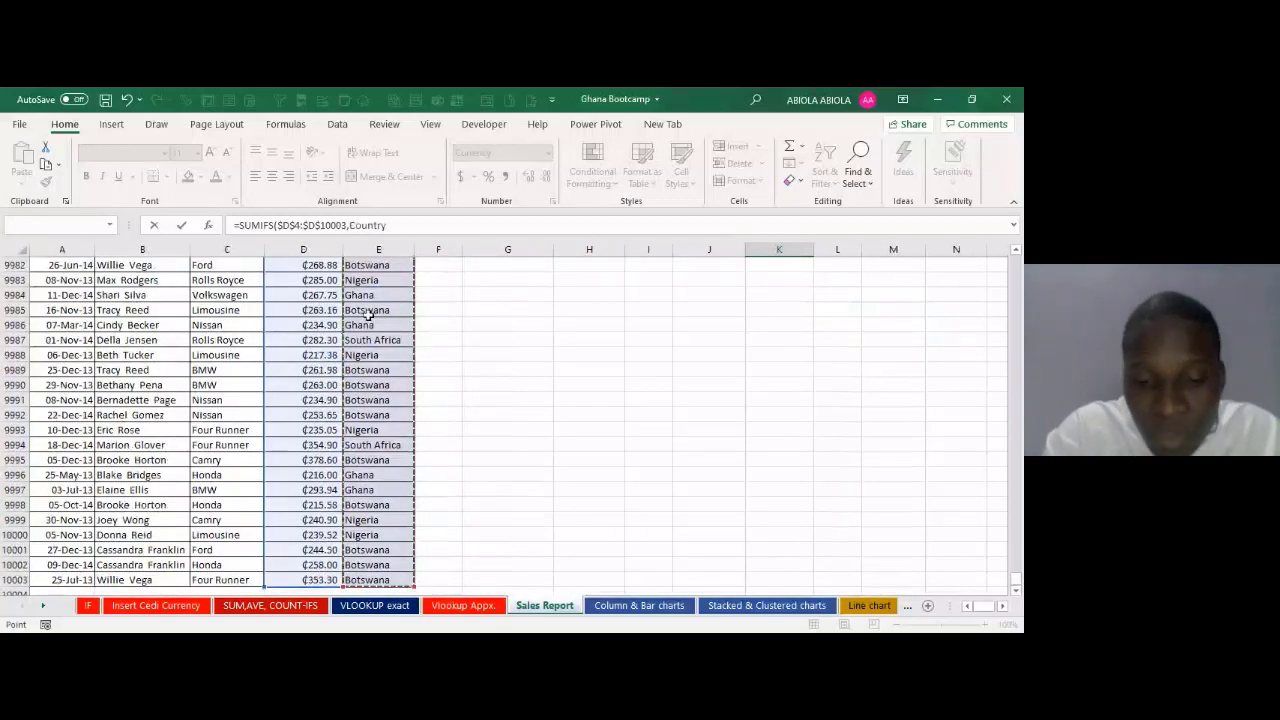
pyautogui.hotkey('ctrl', 'BackSpace')
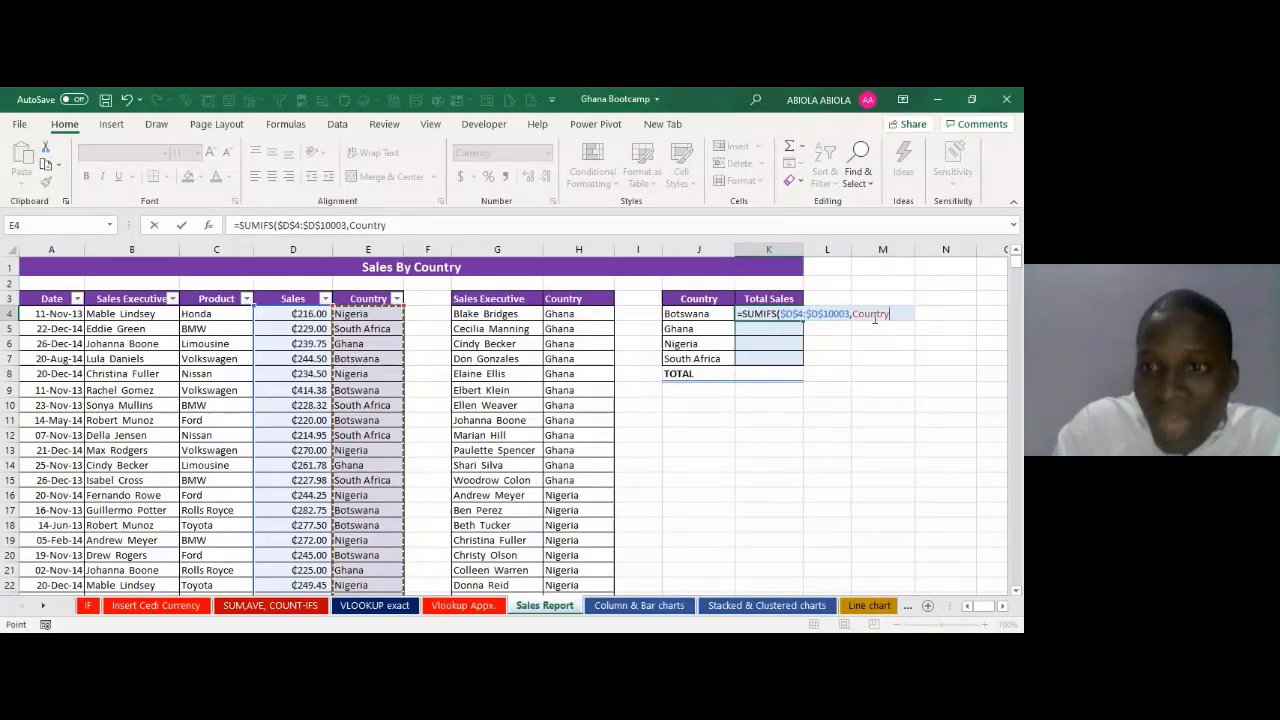
pyautogui.write(',')
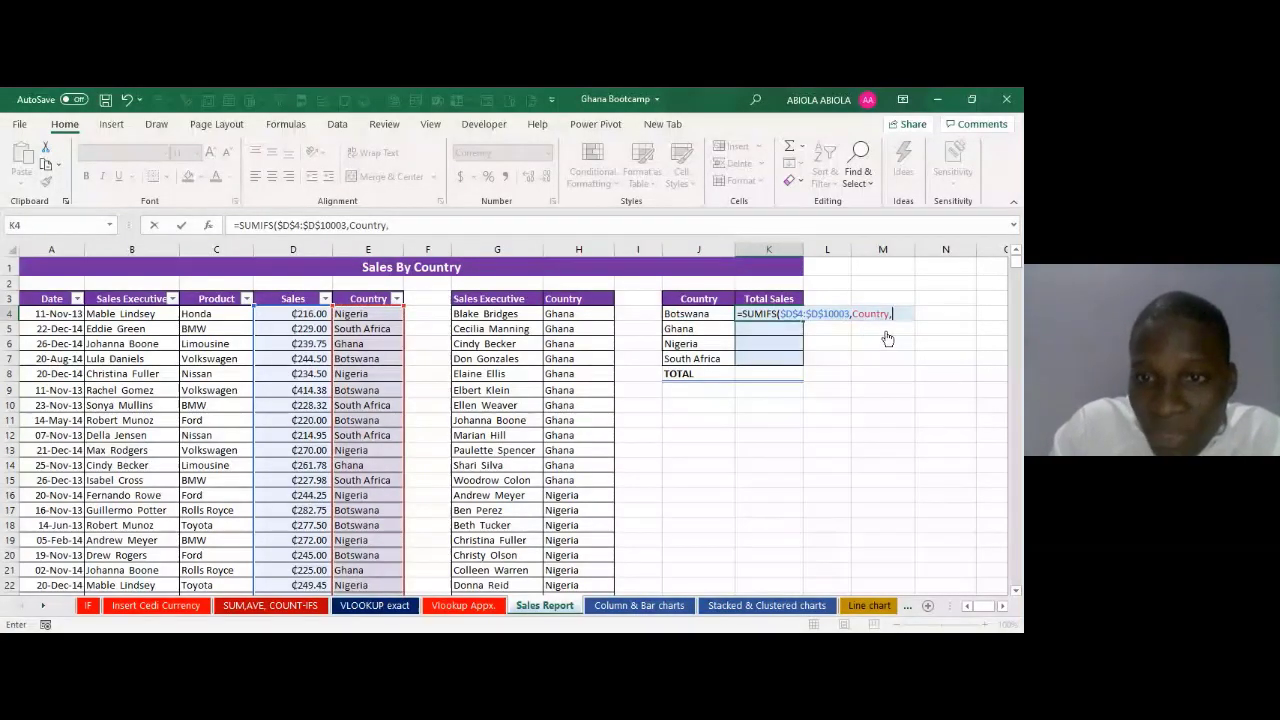
pyautogui.click(712, 315)
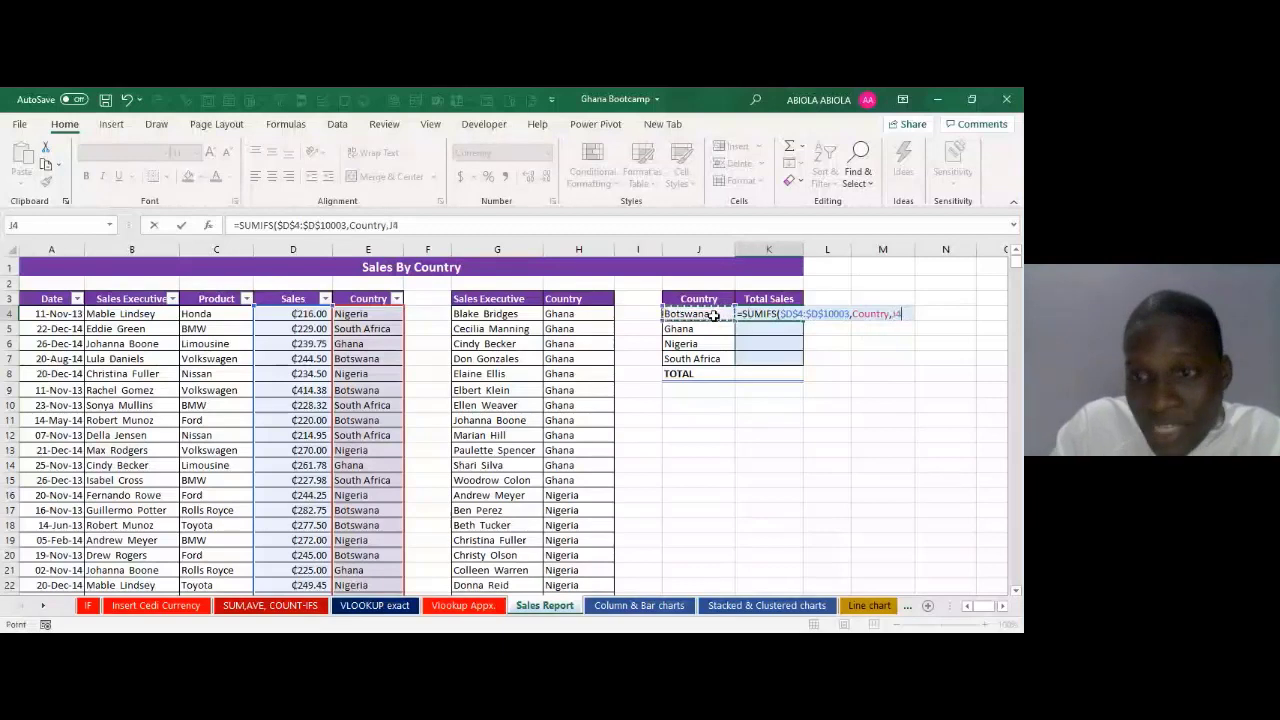
pyautogui.write(')')
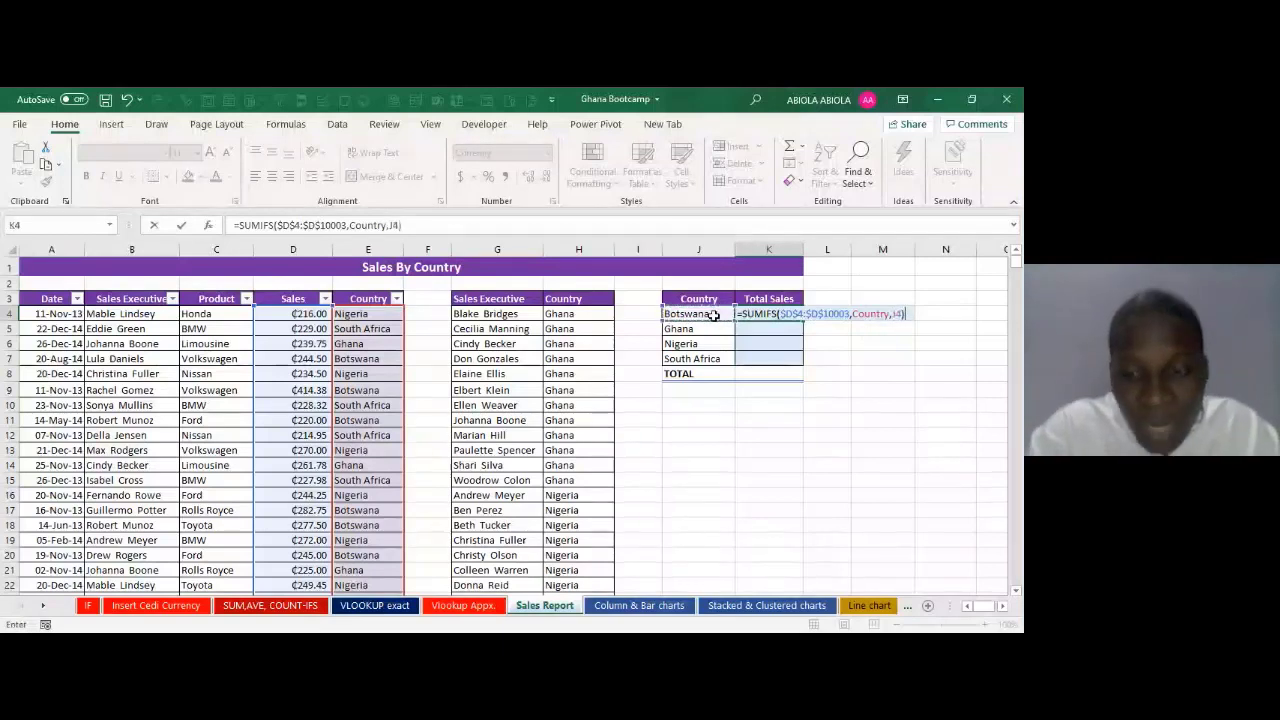
pyautogui.press('Return')
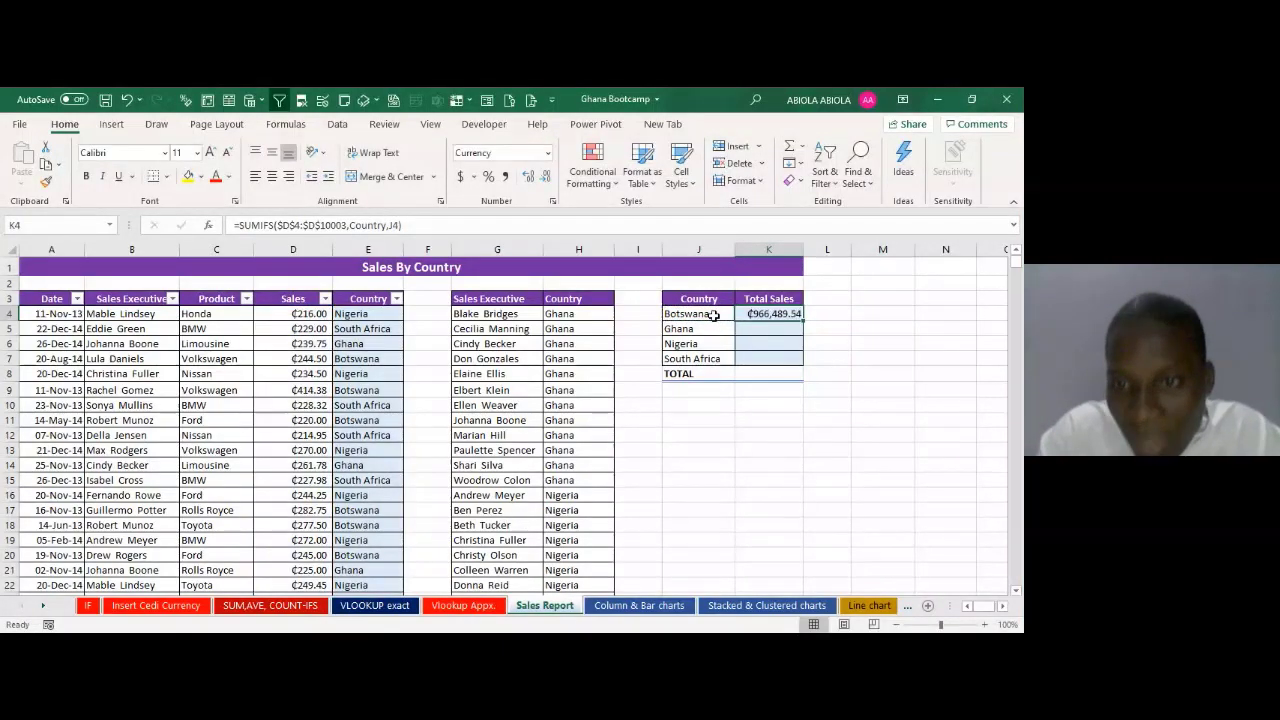
# Step: Copy Botswana's SUMIFS down to K7 and inspect the Ghana, Nigeria and South Africa totals
pyautogui.moveTo(770, 314); pyautogui.dragTo(802, 364)
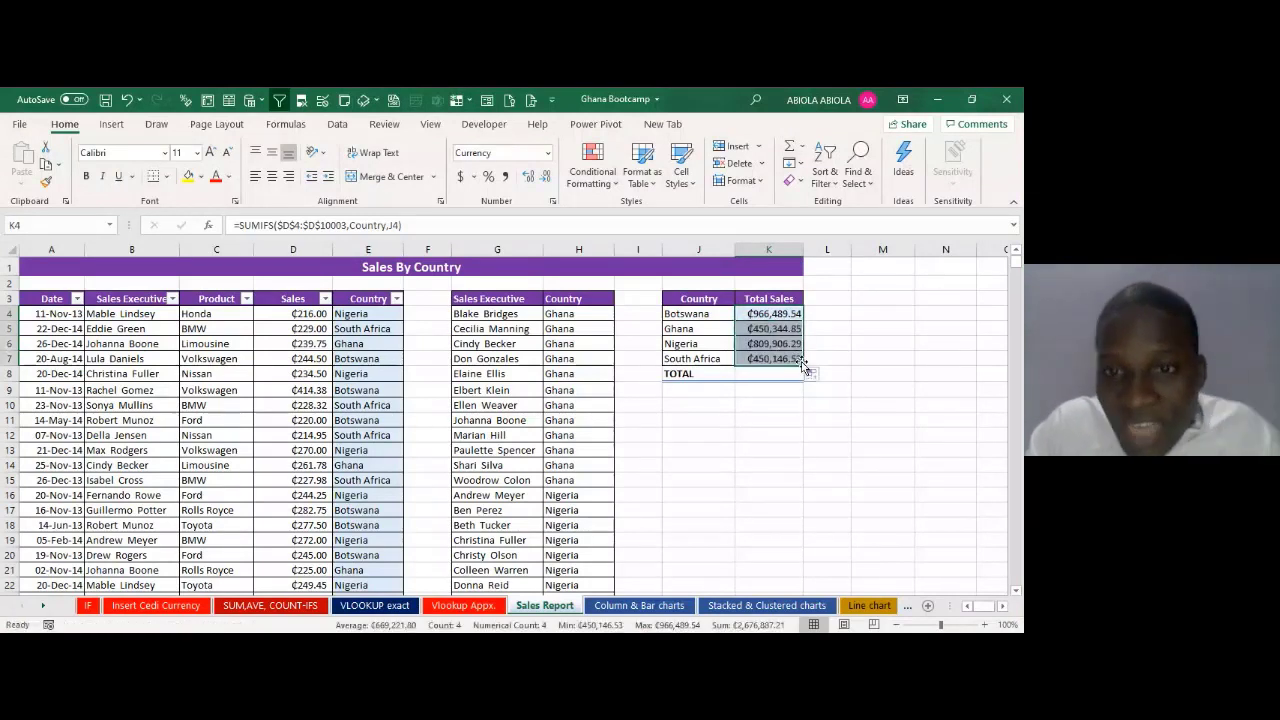
pyautogui.click(768, 316)
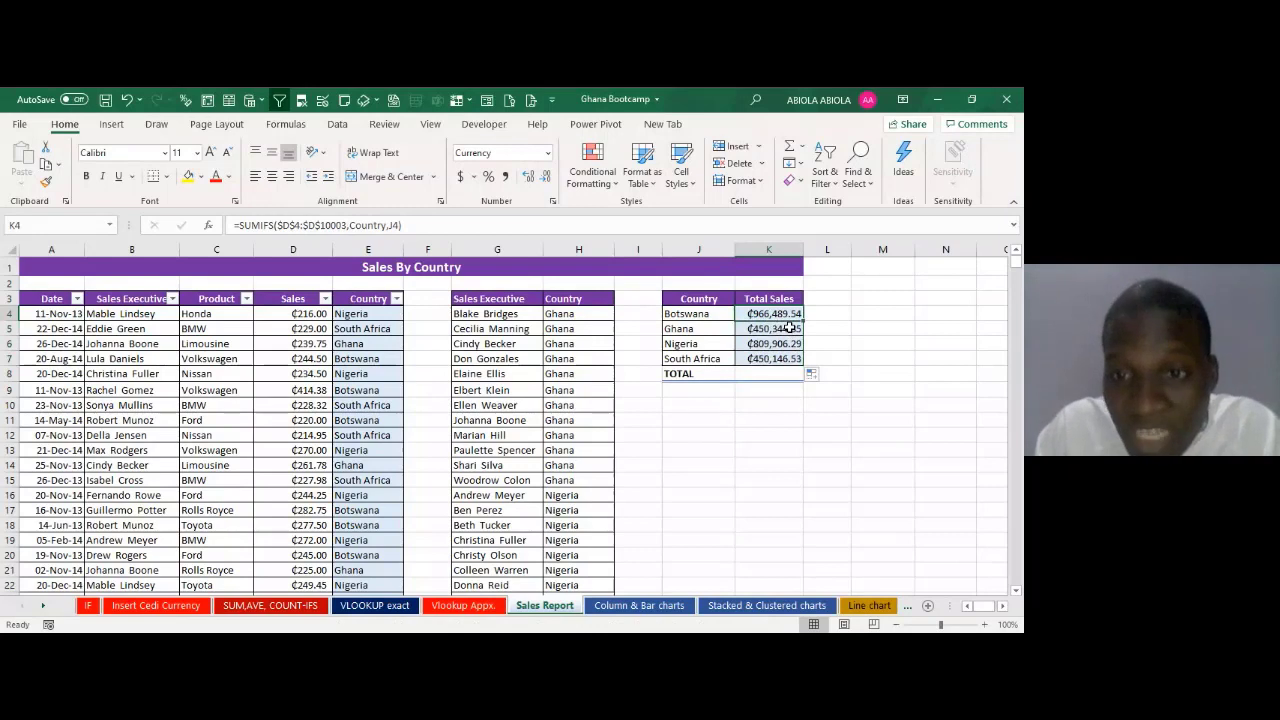
pyautogui.click(700, 334)
pyautogui.click(760, 329)
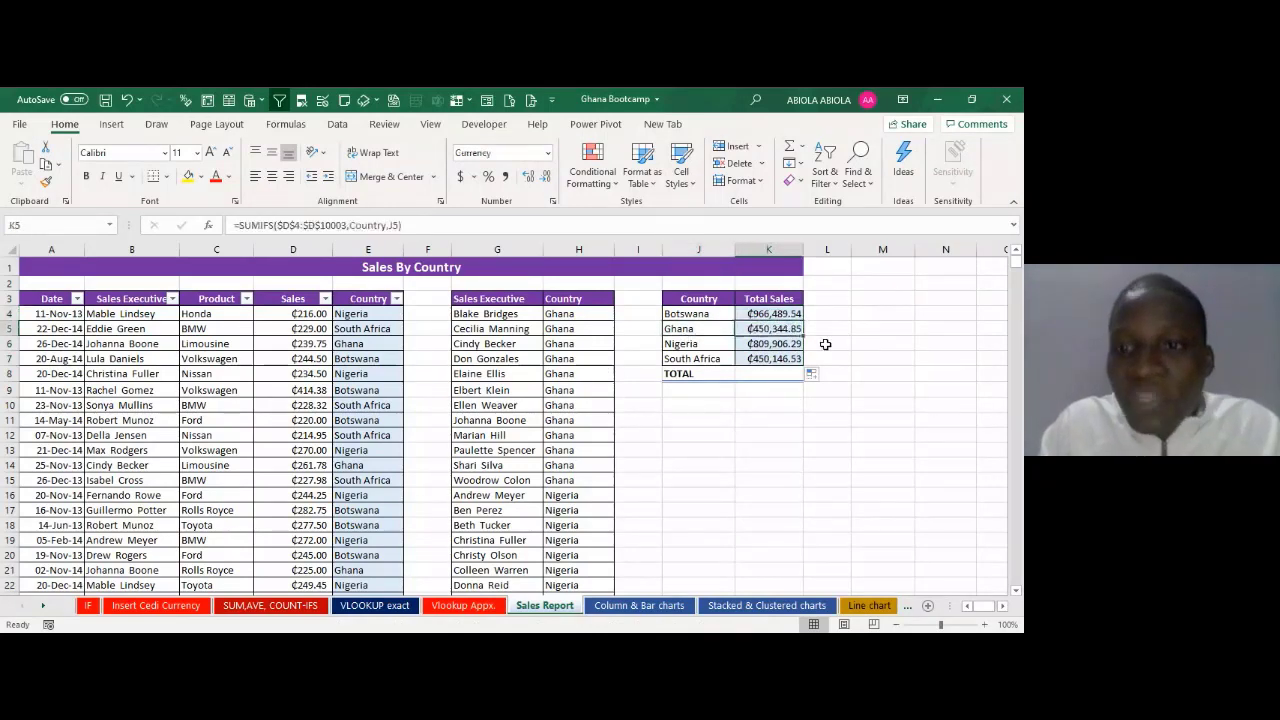
pyautogui.click(701, 346)
pyautogui.click(786, 343)
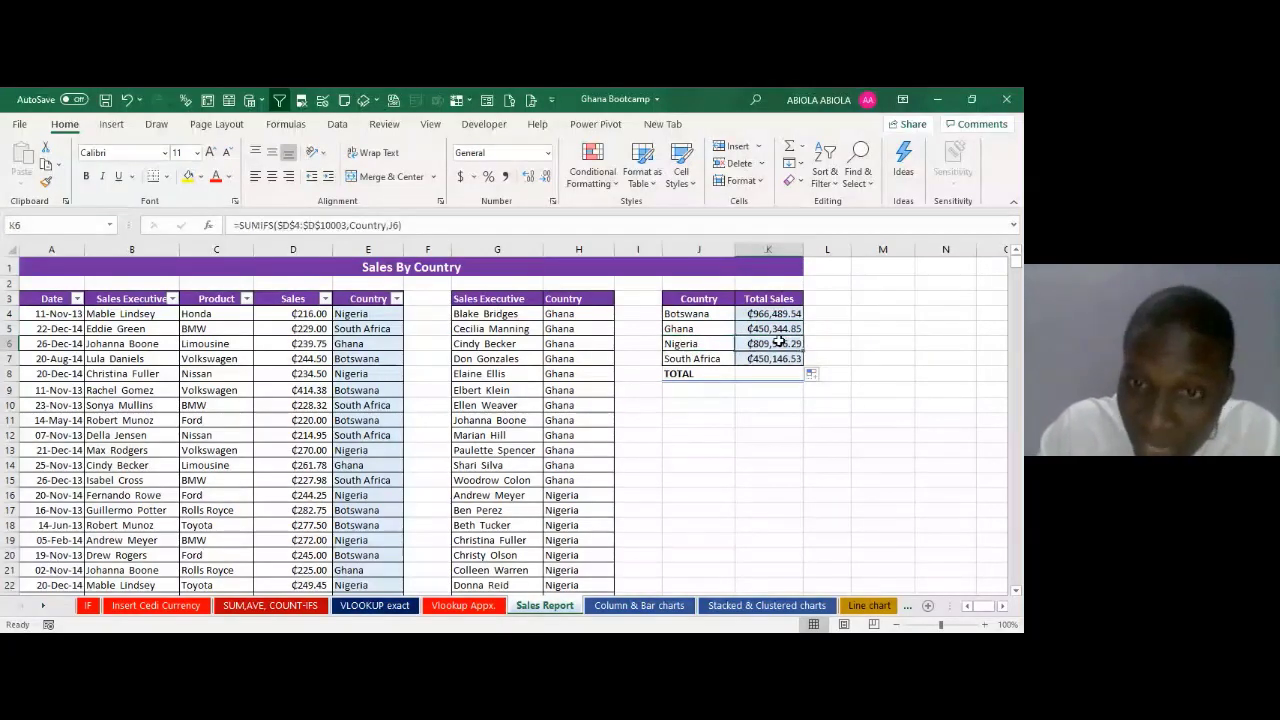
pyautogui.click(772, 359)
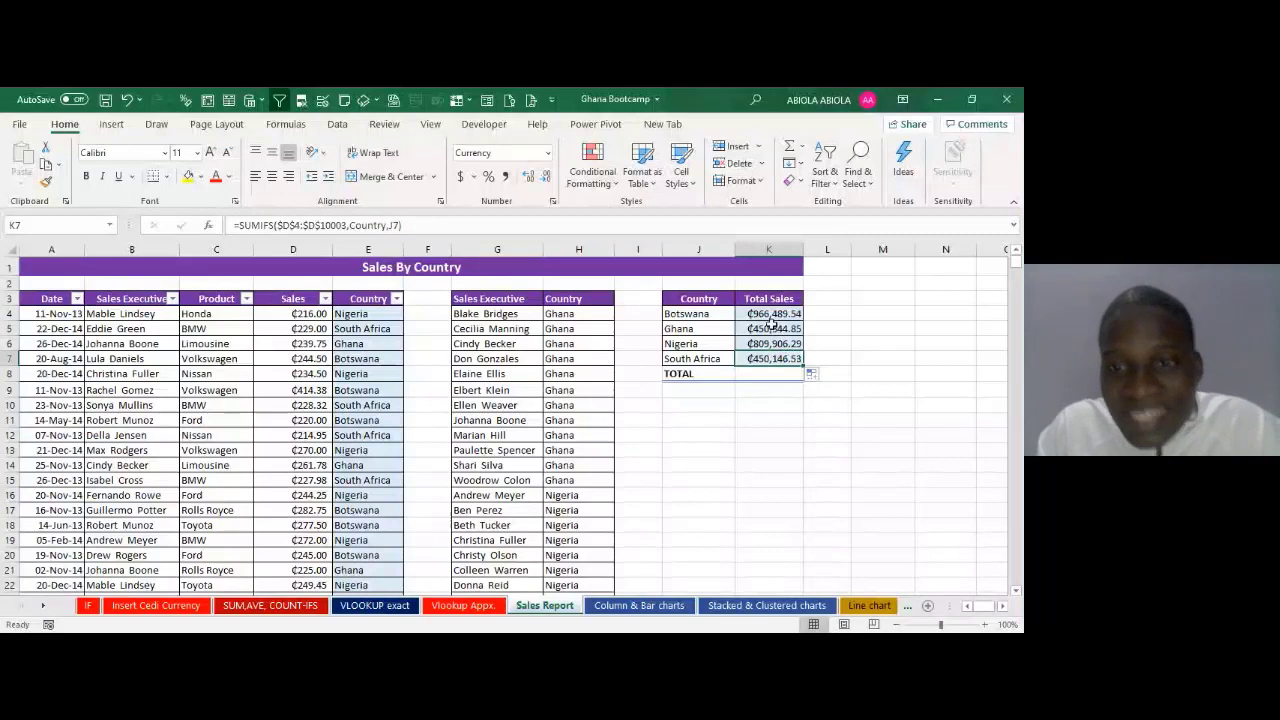
# Step: Select the four totals to see their sum and review each formula's country criterion reference
pyautogui.moveTo(771, 316); pyautogui.dragTo(772, 354)
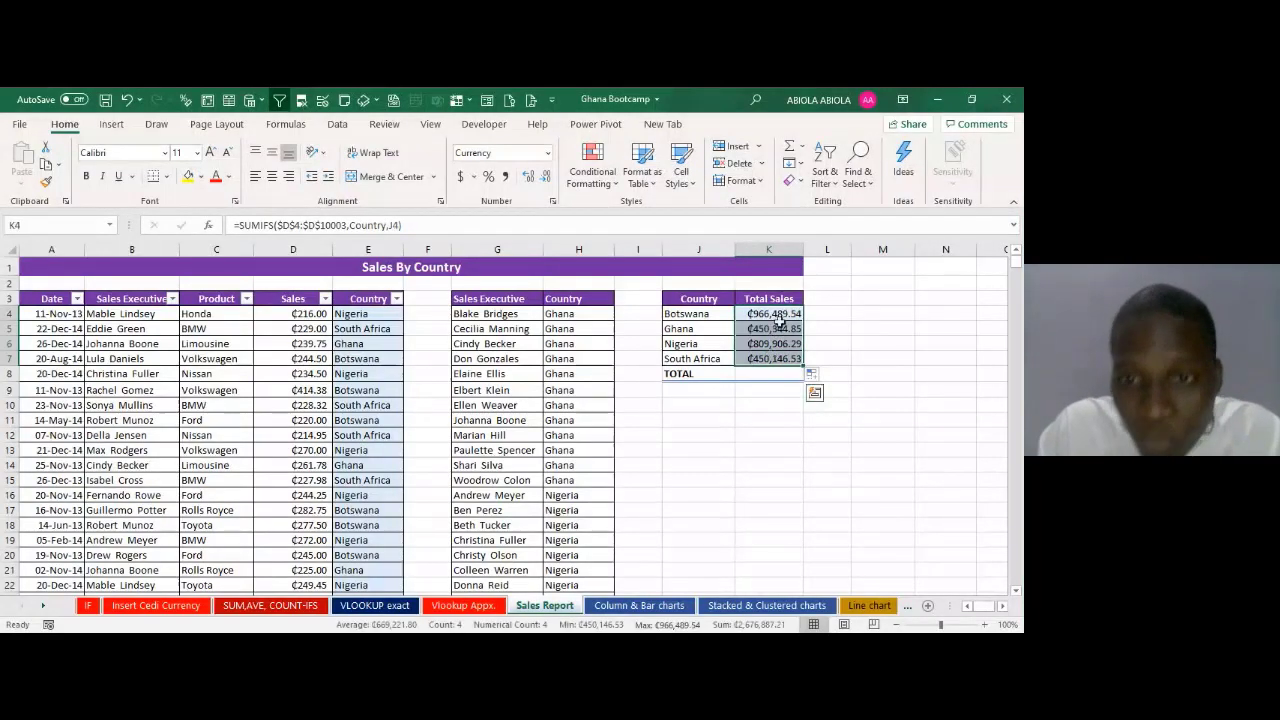
pyautogui.click(779, 315)
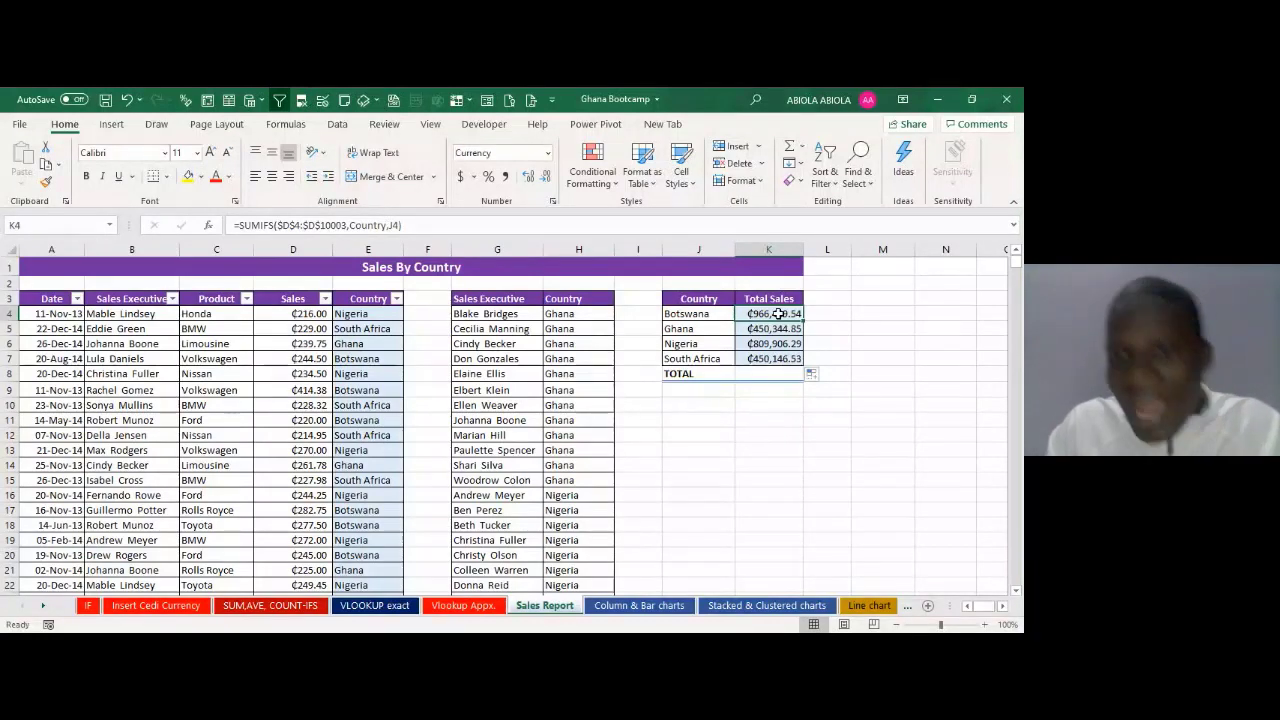
pyautogui.click(780, 330)
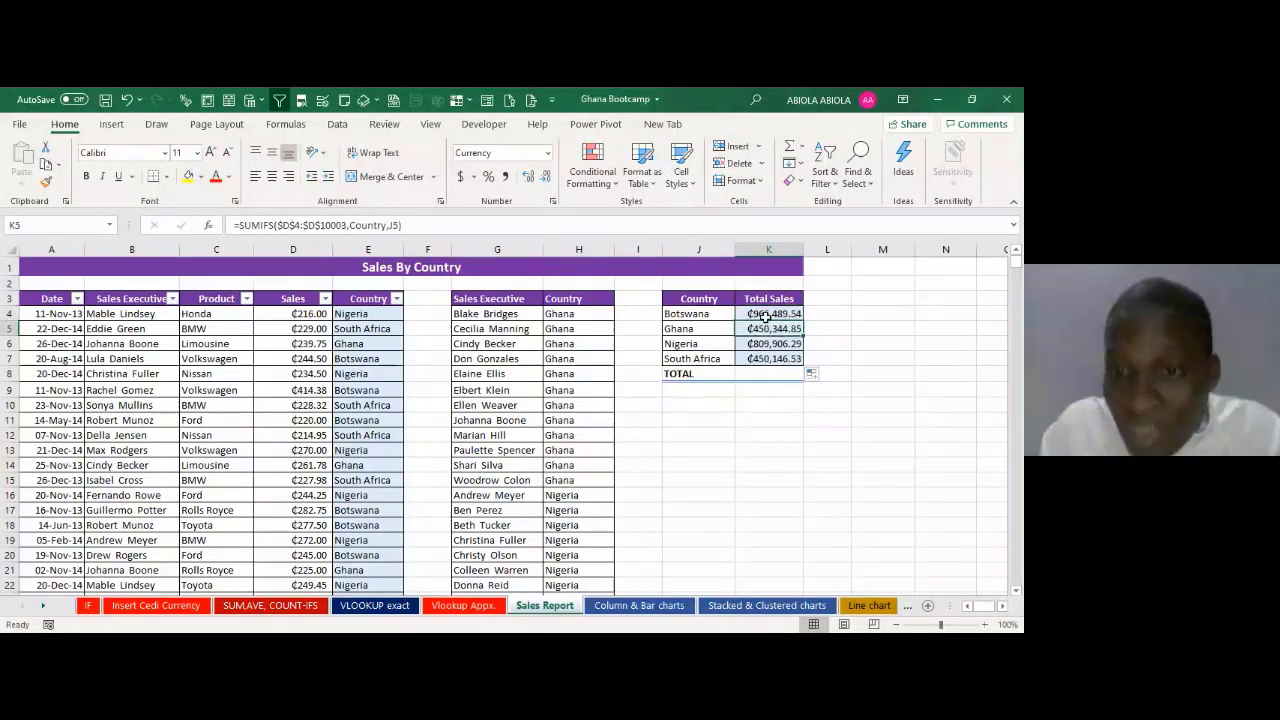
pyautogui.click(765, 316)
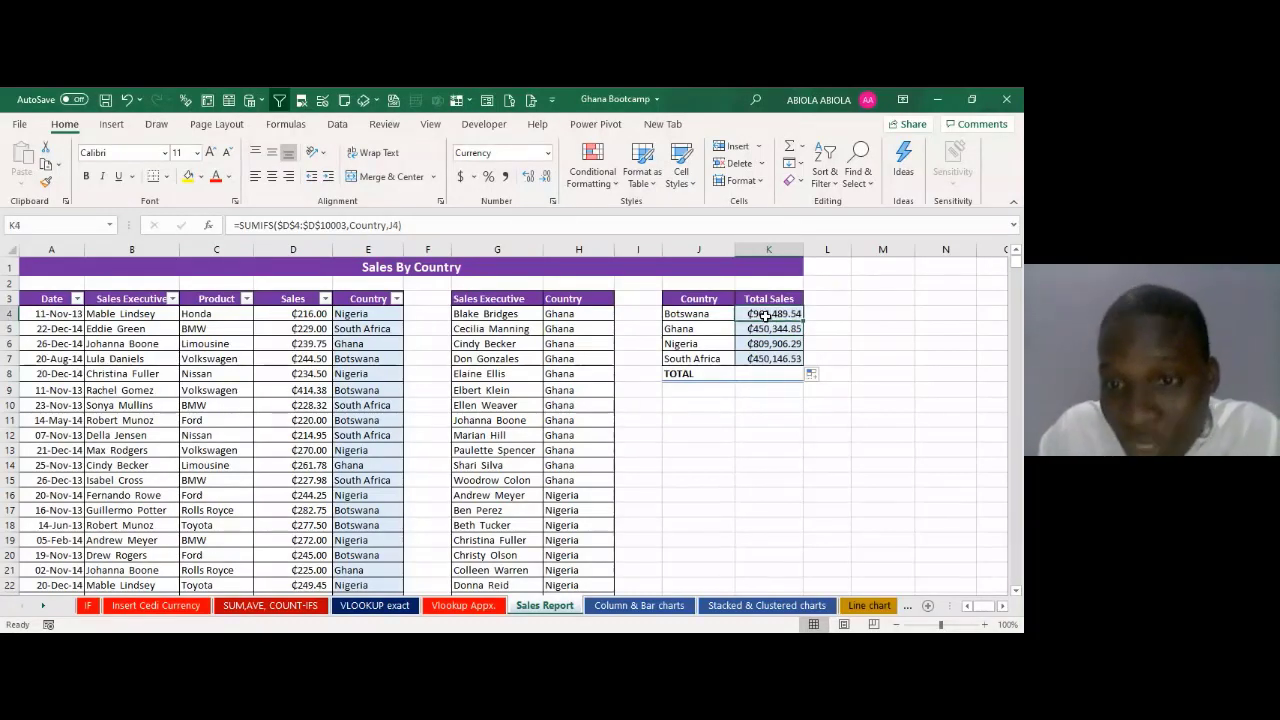
pyautogui.click(768, 344)
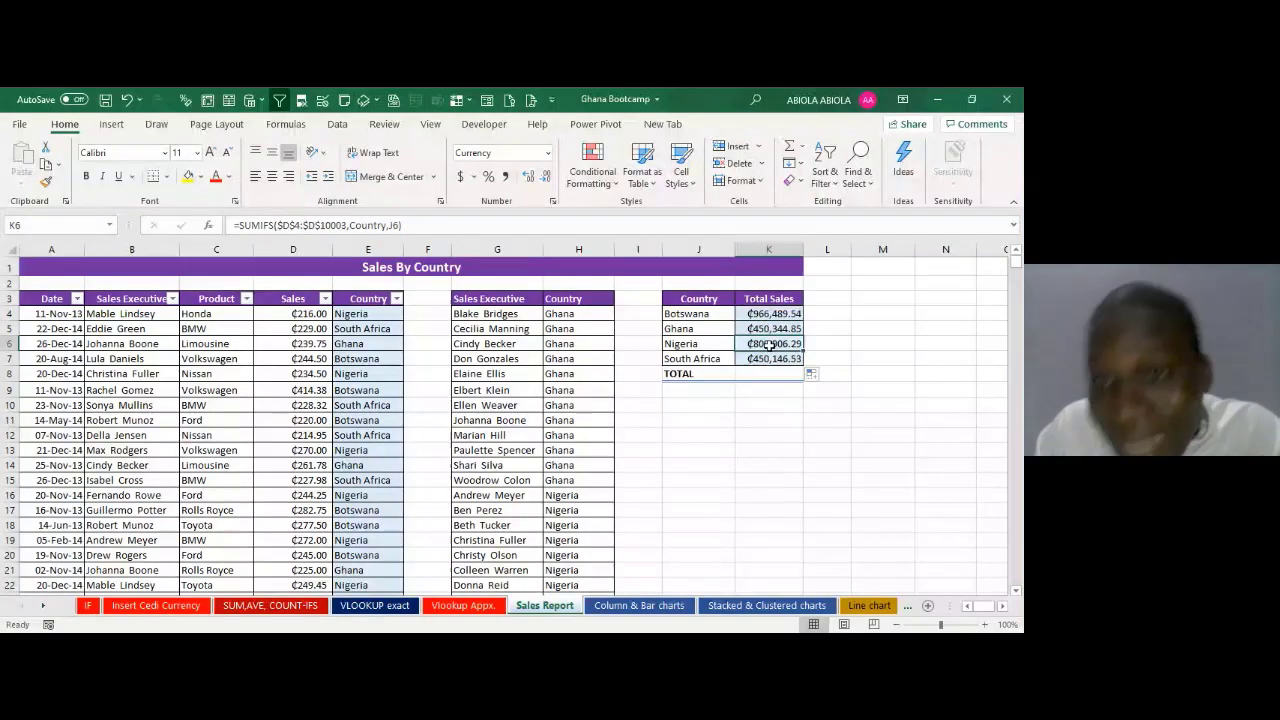
pyautogui.click(767, 329)
pyautogui.click(771, 358)
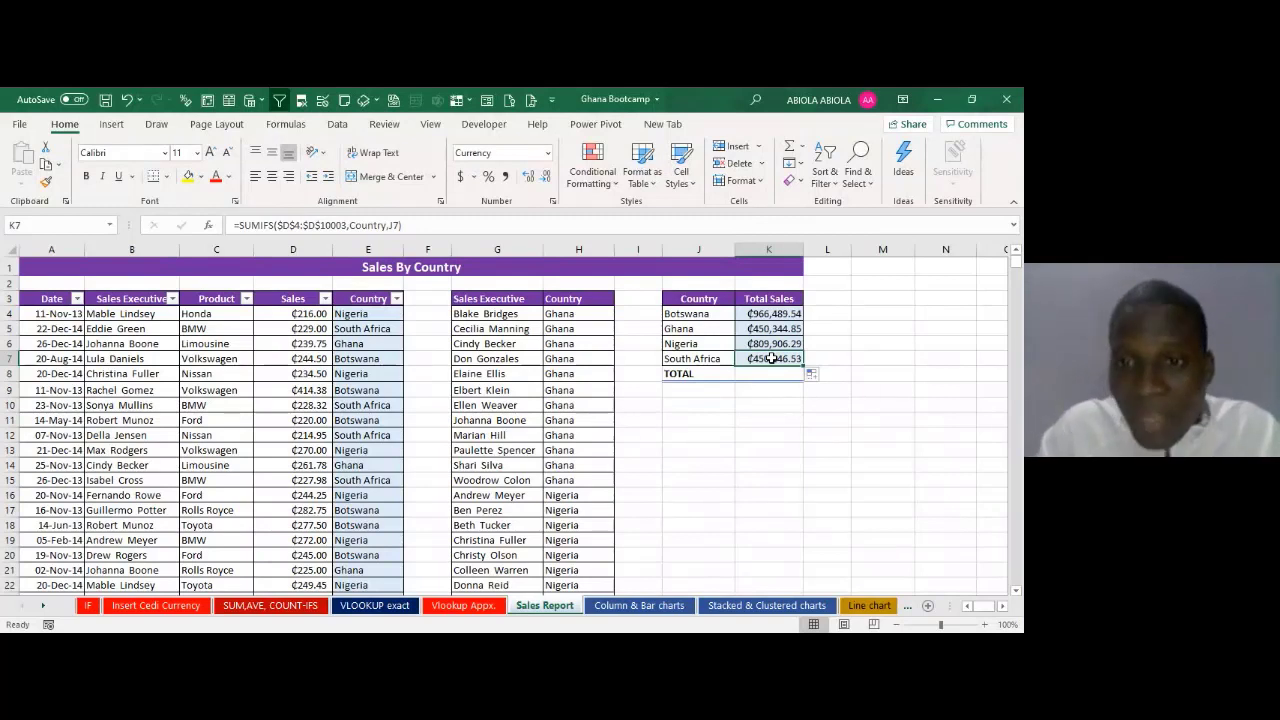
# Step: Enter =SUM(K4:K7) in K8 with AutoSum, giving a TOTAL of ₵2,676,887.21
pyautogui.click(778, 372)
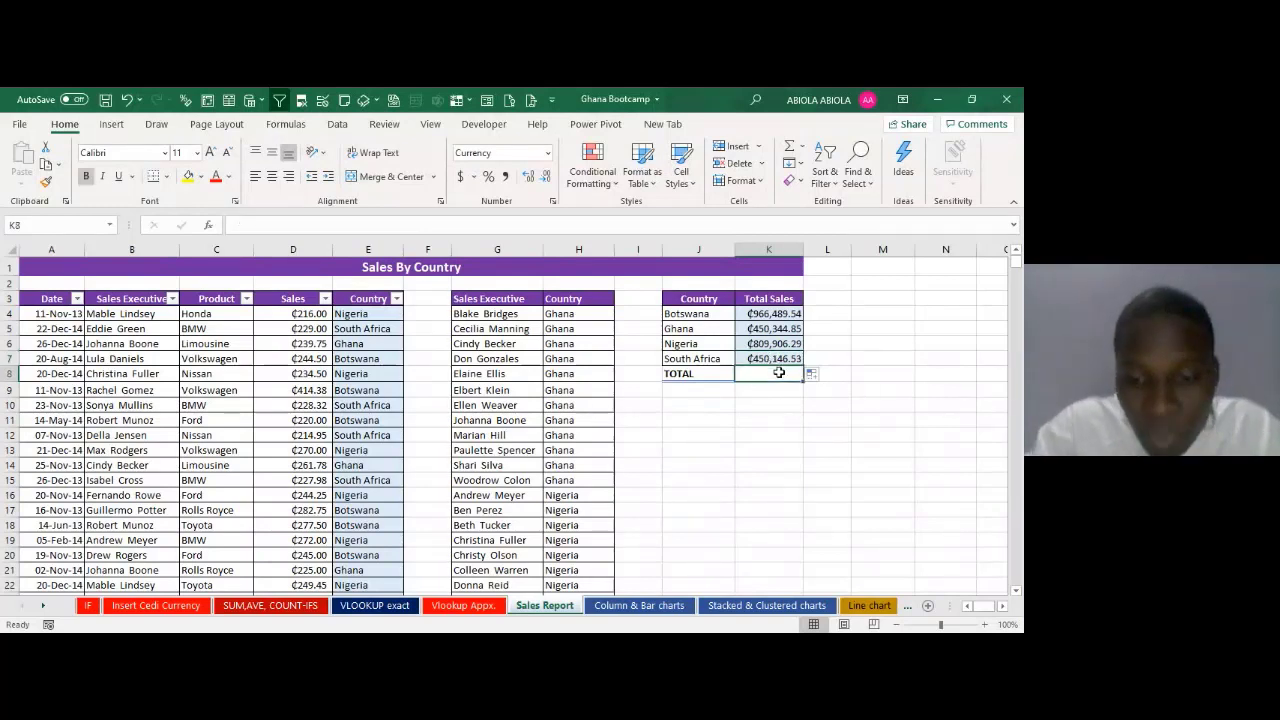
pyautogui.hotkey('alt', '=')
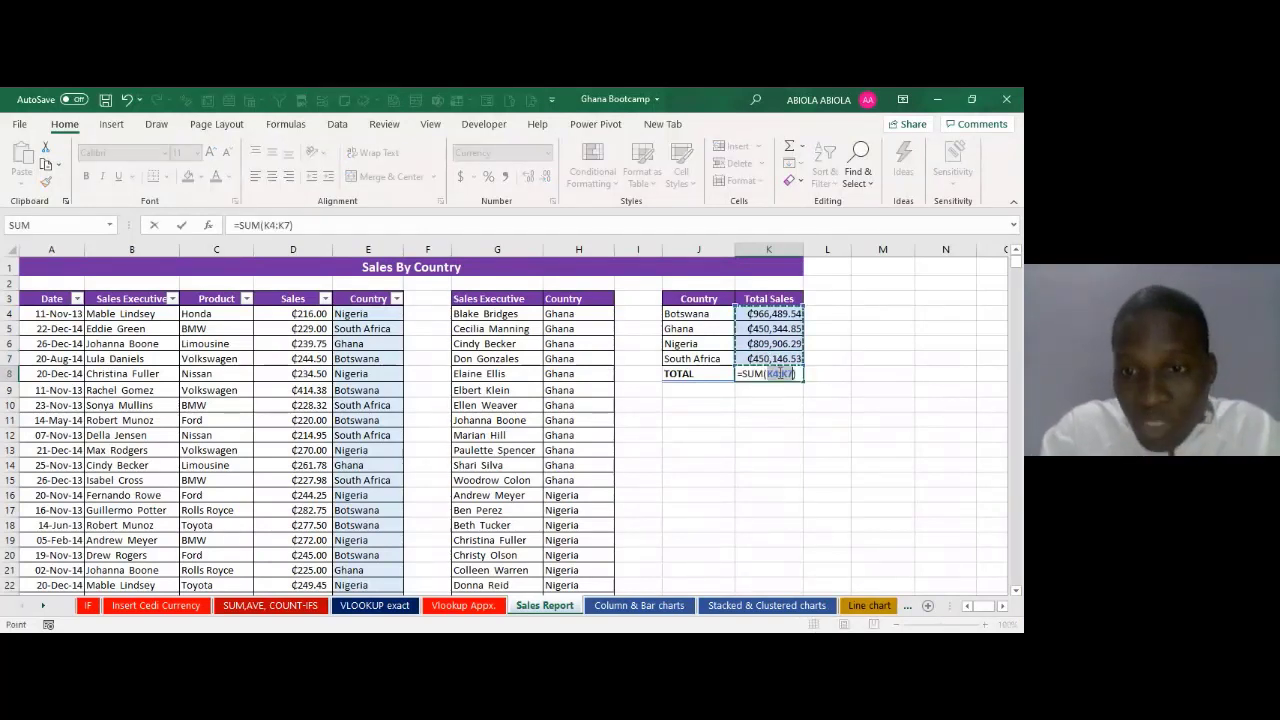
pyautogui.hotkey('ctrl', 'Return')
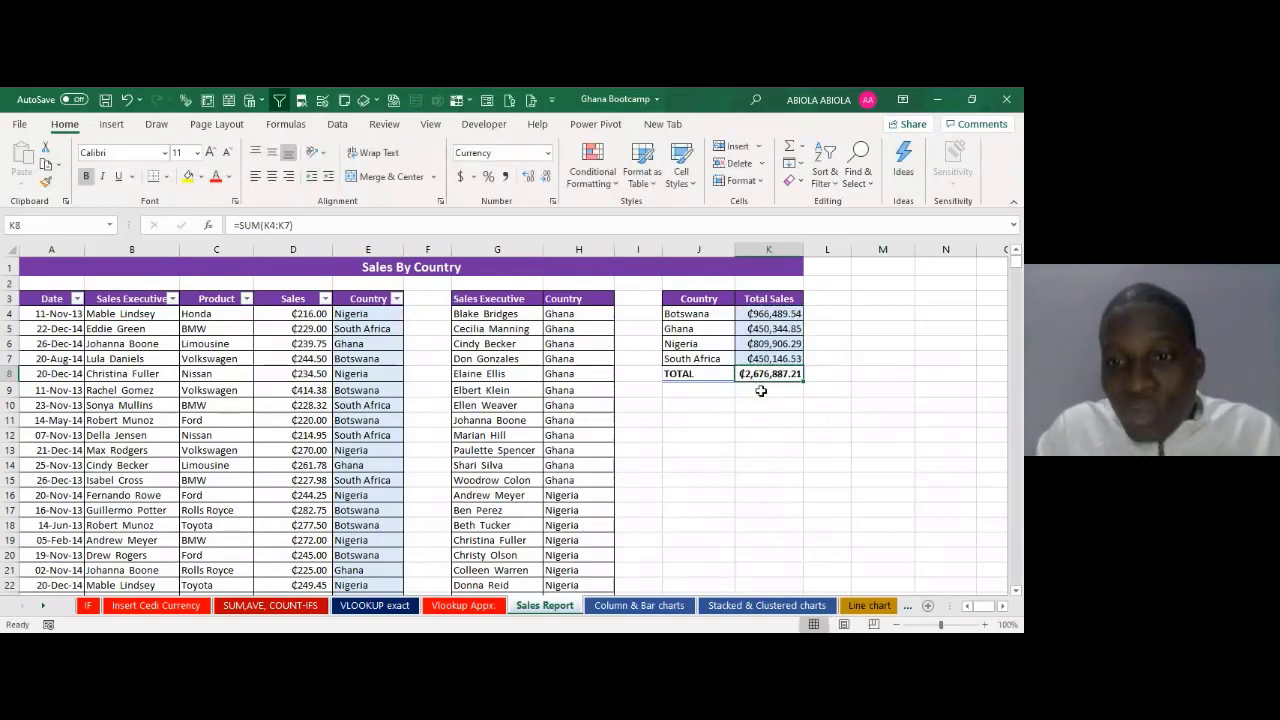
pyautogui.click(760, 390)
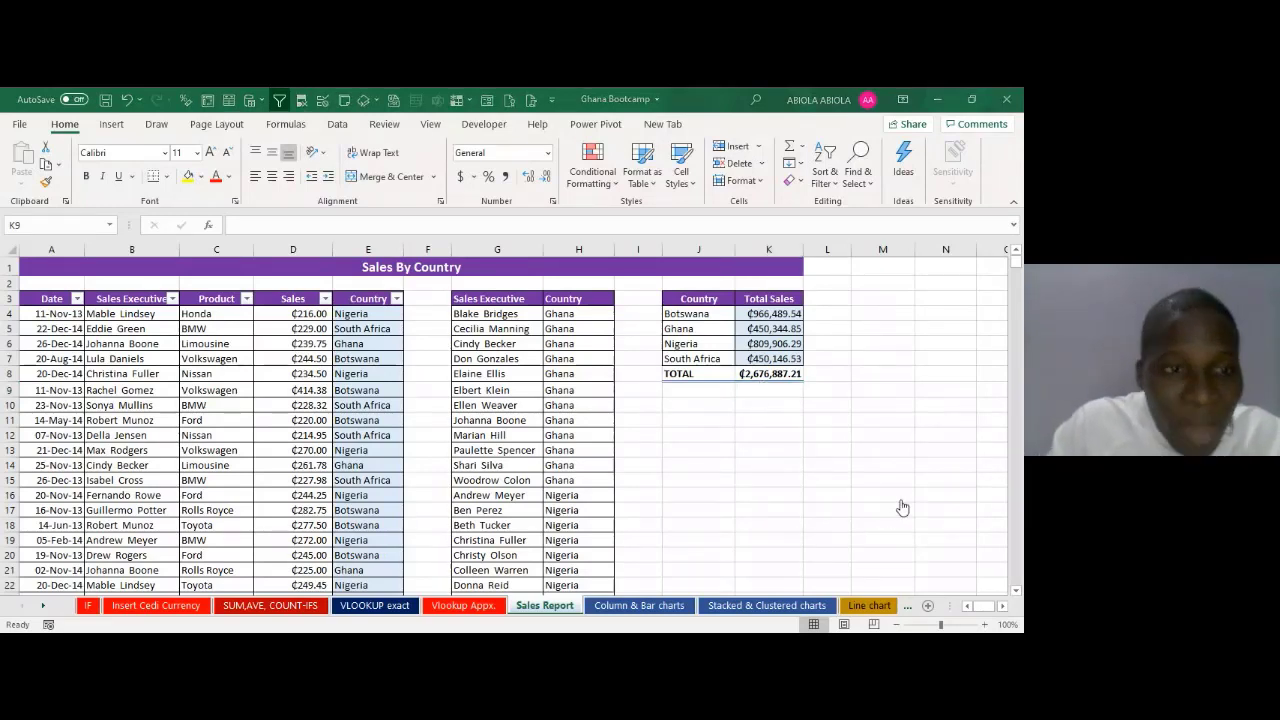
# Step: Review the B7 name, the K5 SUMIFS formula and the D9 sales value
pyautogui.click(140, 359)
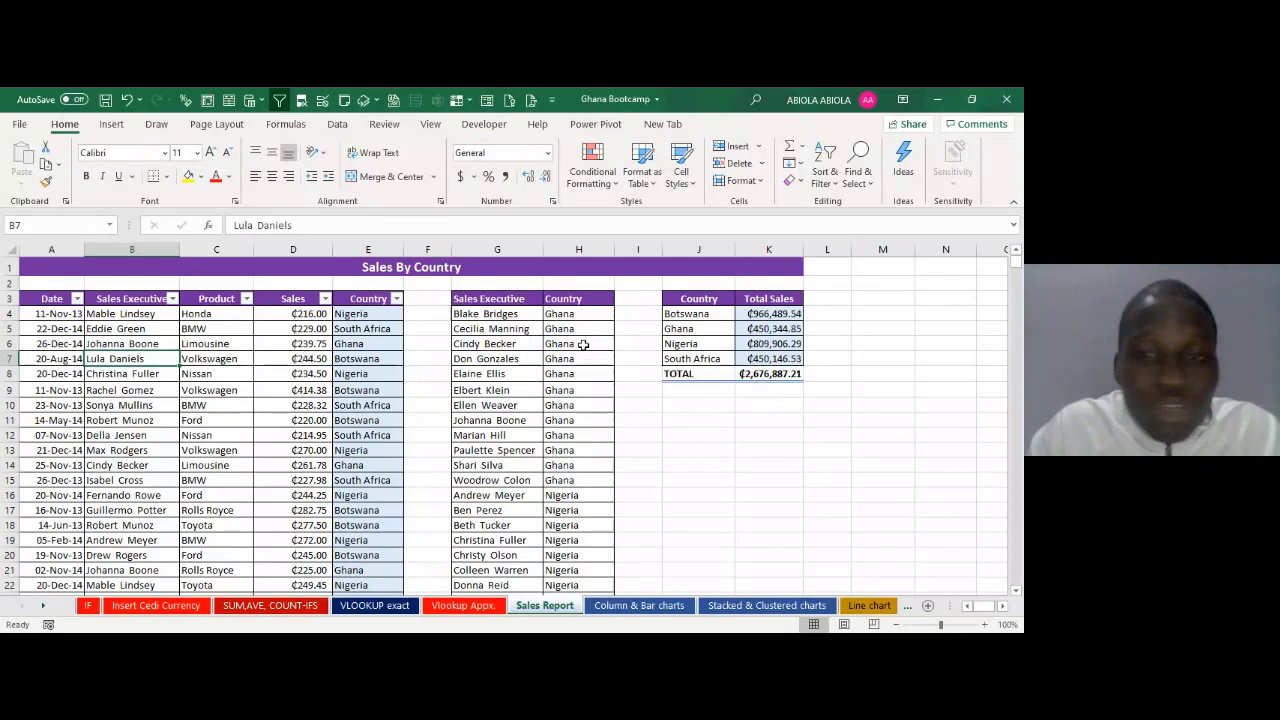
pyautogui.click(783, 328)
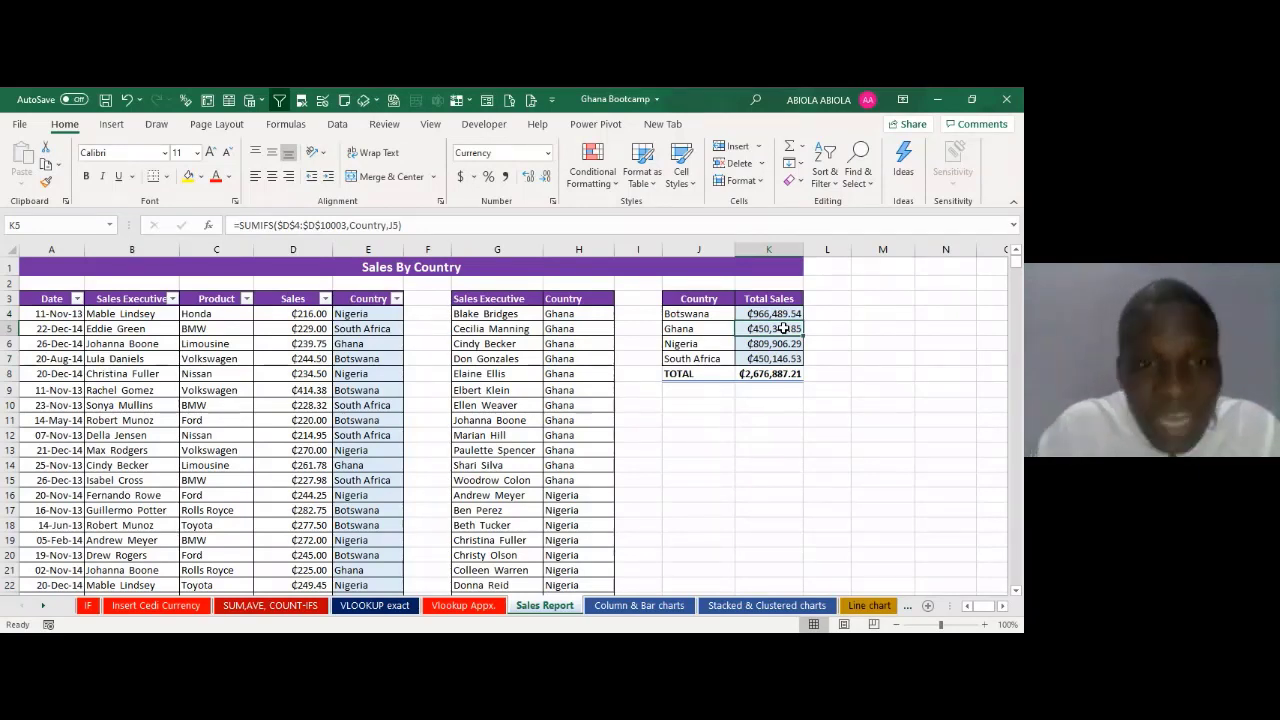
pyautogui.click(307, 392)
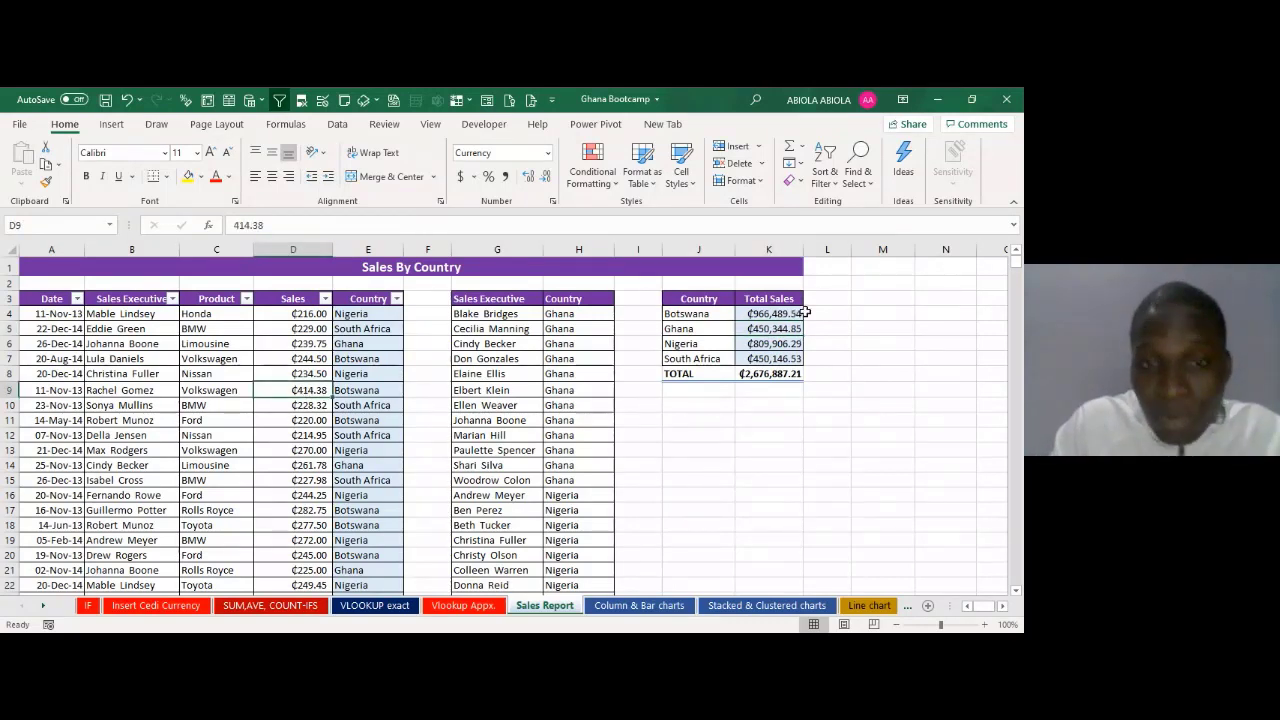
pyautogui.click(201, 393)
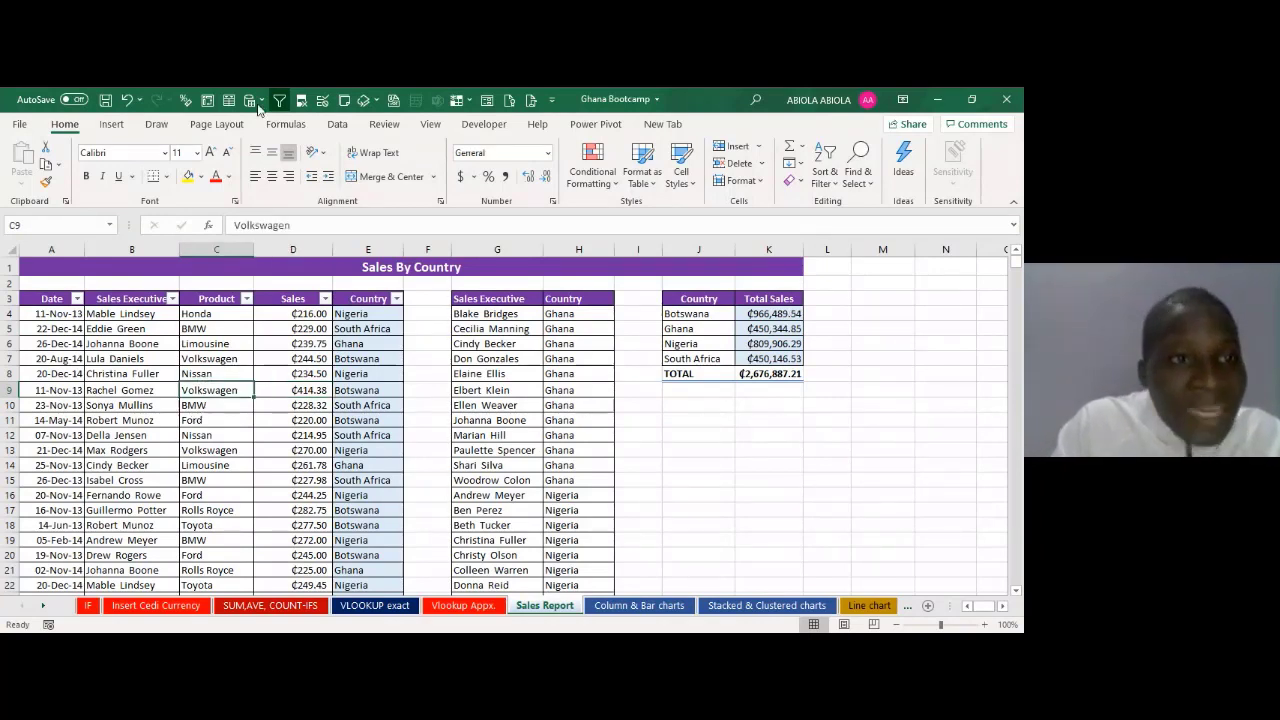
# Step: Insert a PivotTable from the table range at M2 on the existing sheet
pyautogui.click(111, 124)
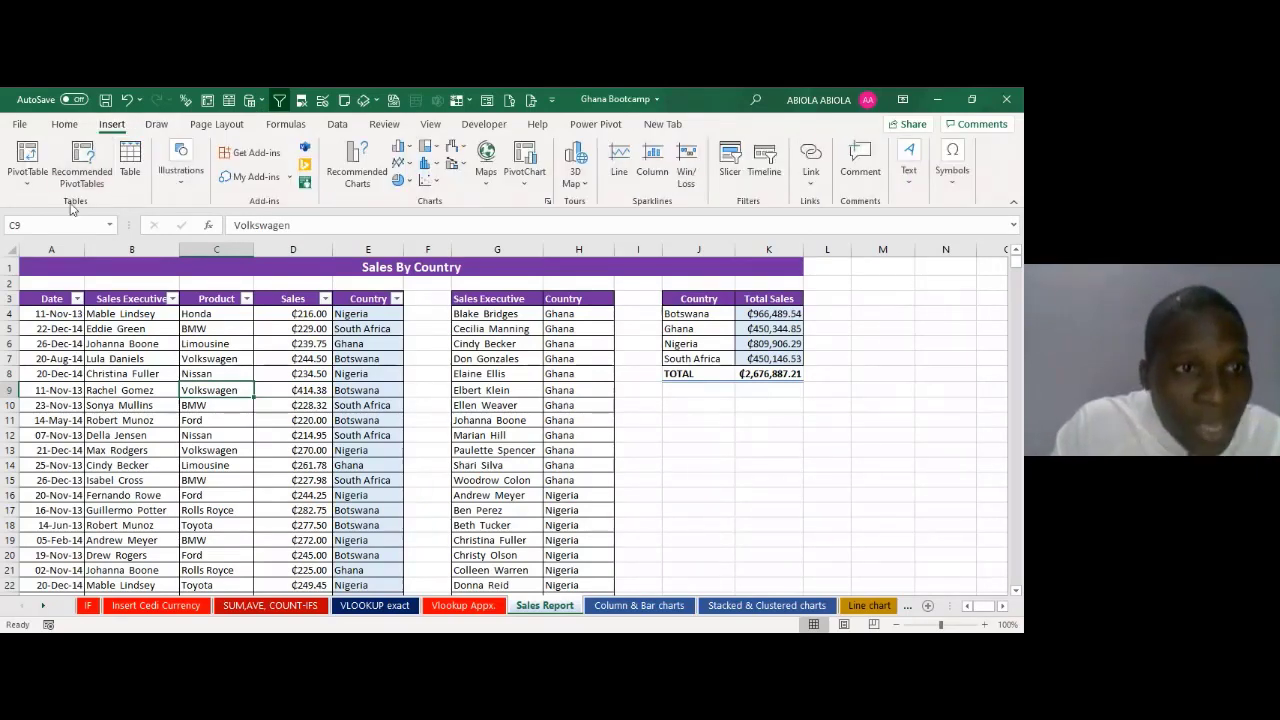
pyautogui.click(29, 164)
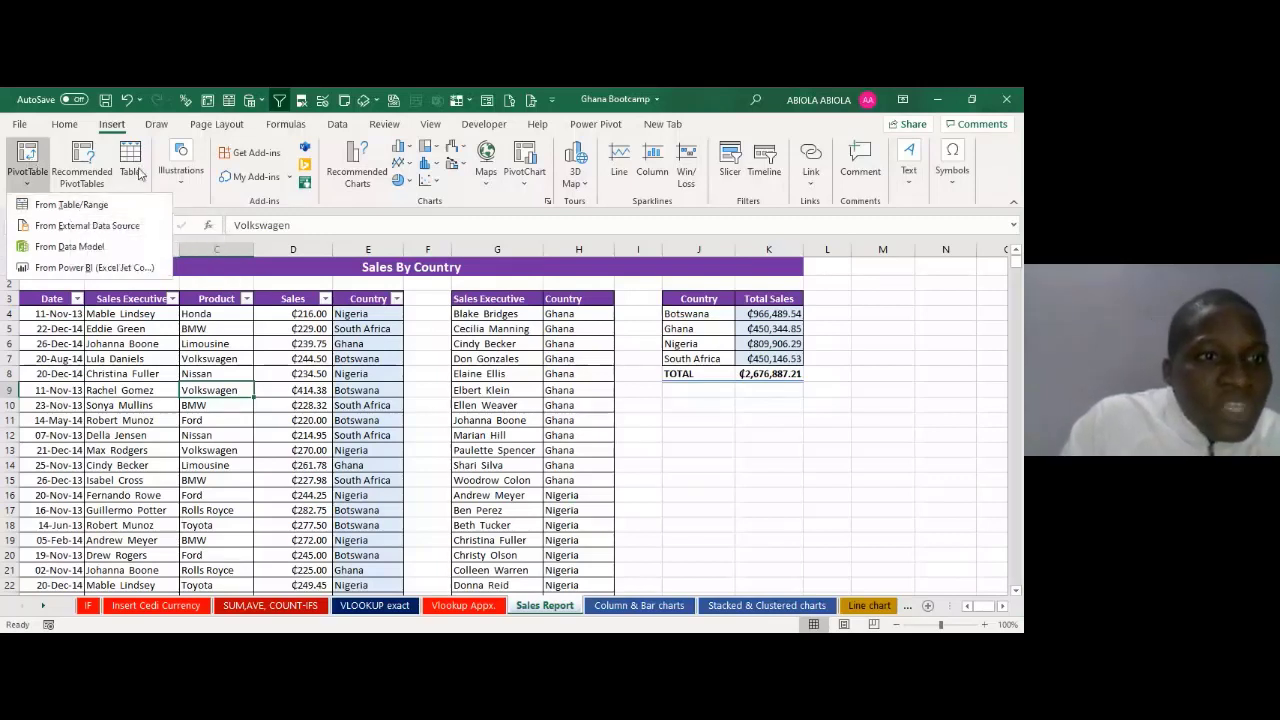
pyautogui.click(75, 212)
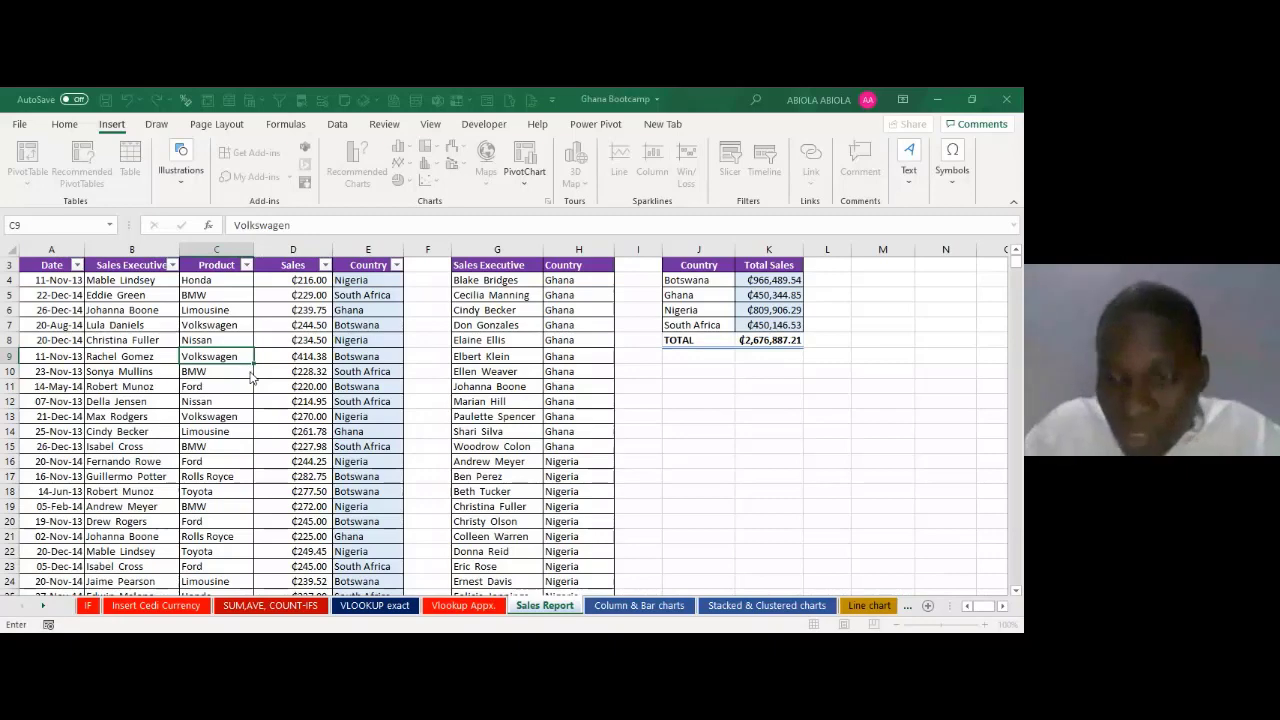
pyautogui.click(857, 265)
pyautogui.press('Up')
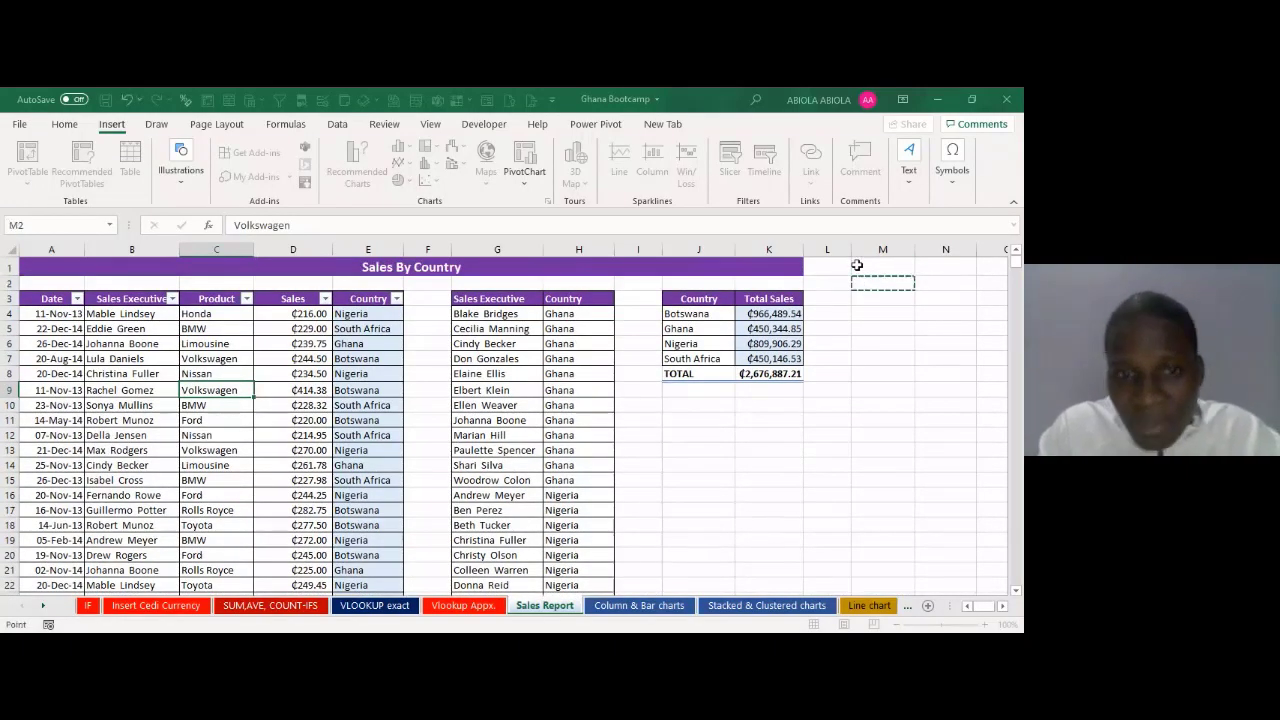
pyautogui.press('Return')
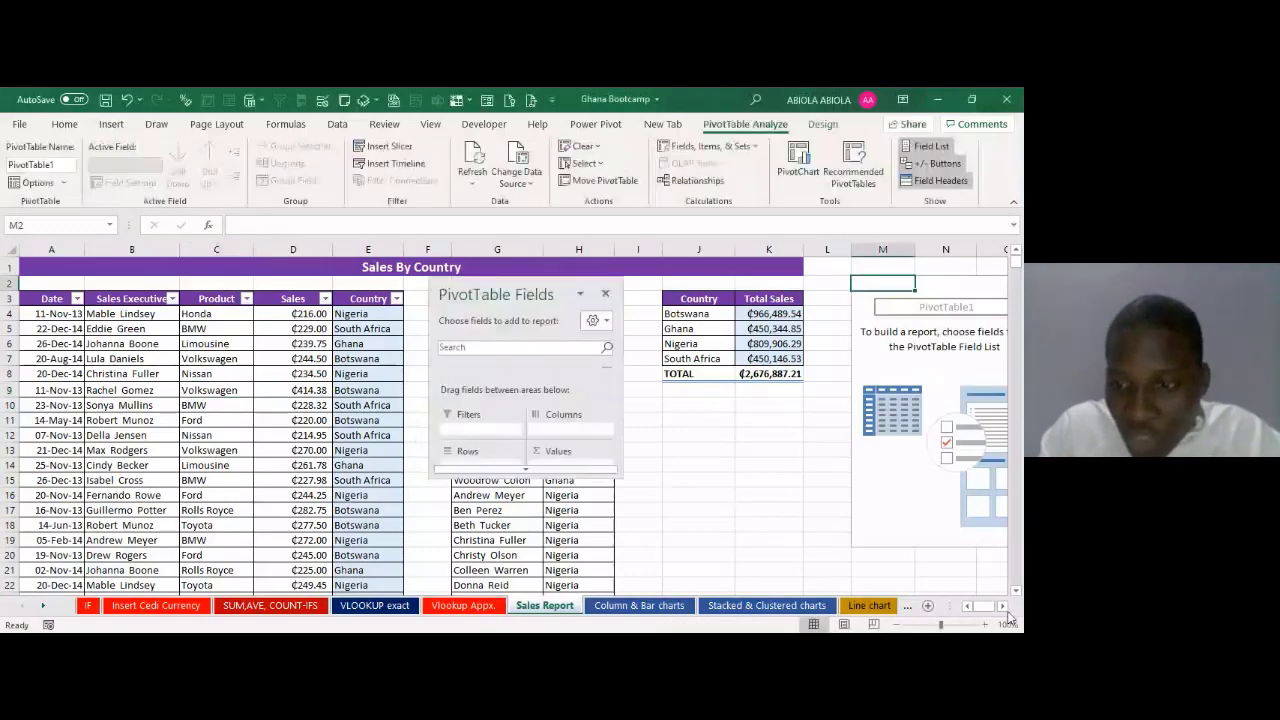
# Step: Dock the field list left and add Country to Rows and Sales to Values
pyautogui.click(1002, 606)
pyautogui.click(1002, 606)
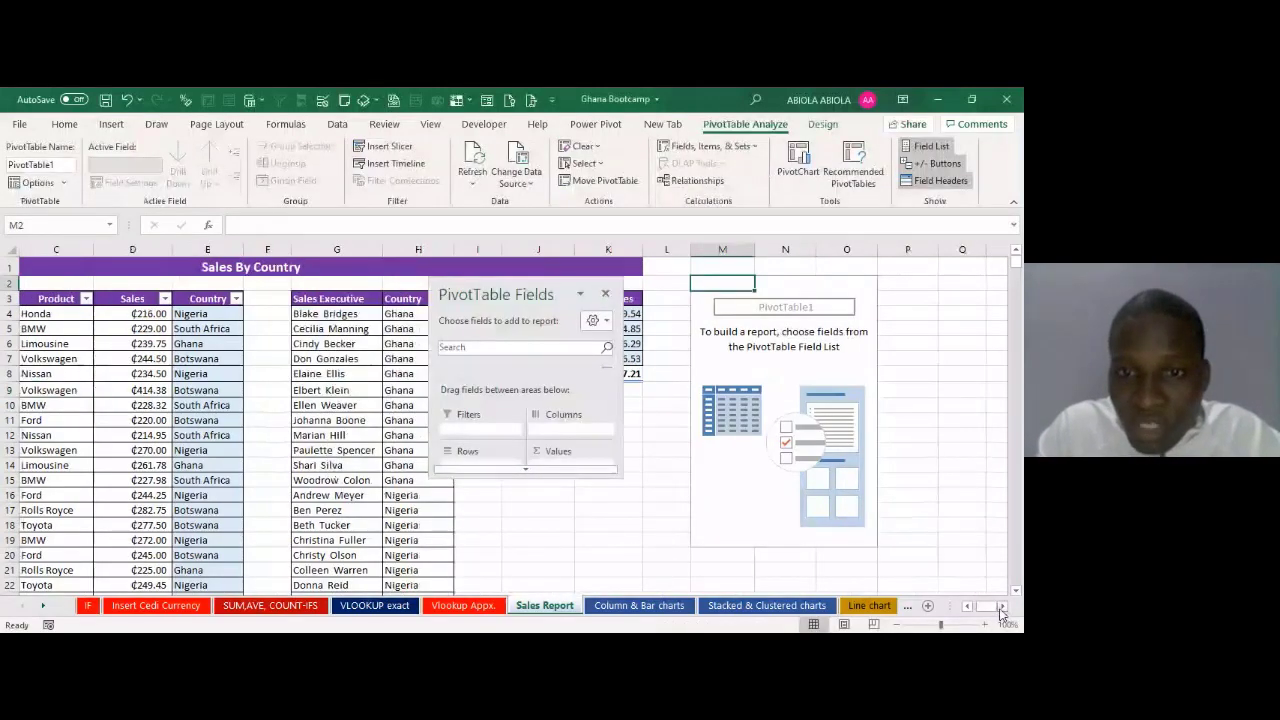
pyautogui.click(1002, 606)
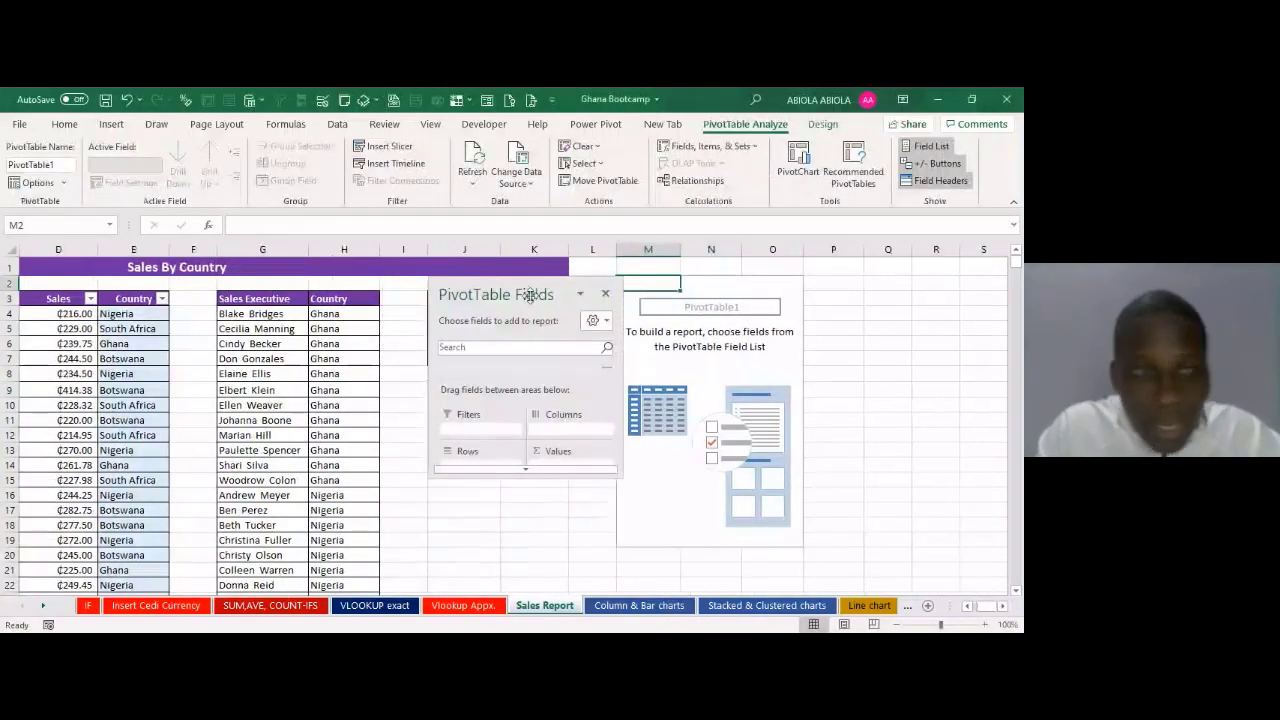
pyautogui.moveTo(530, 294); pyautogui.dragTo(70, 262)
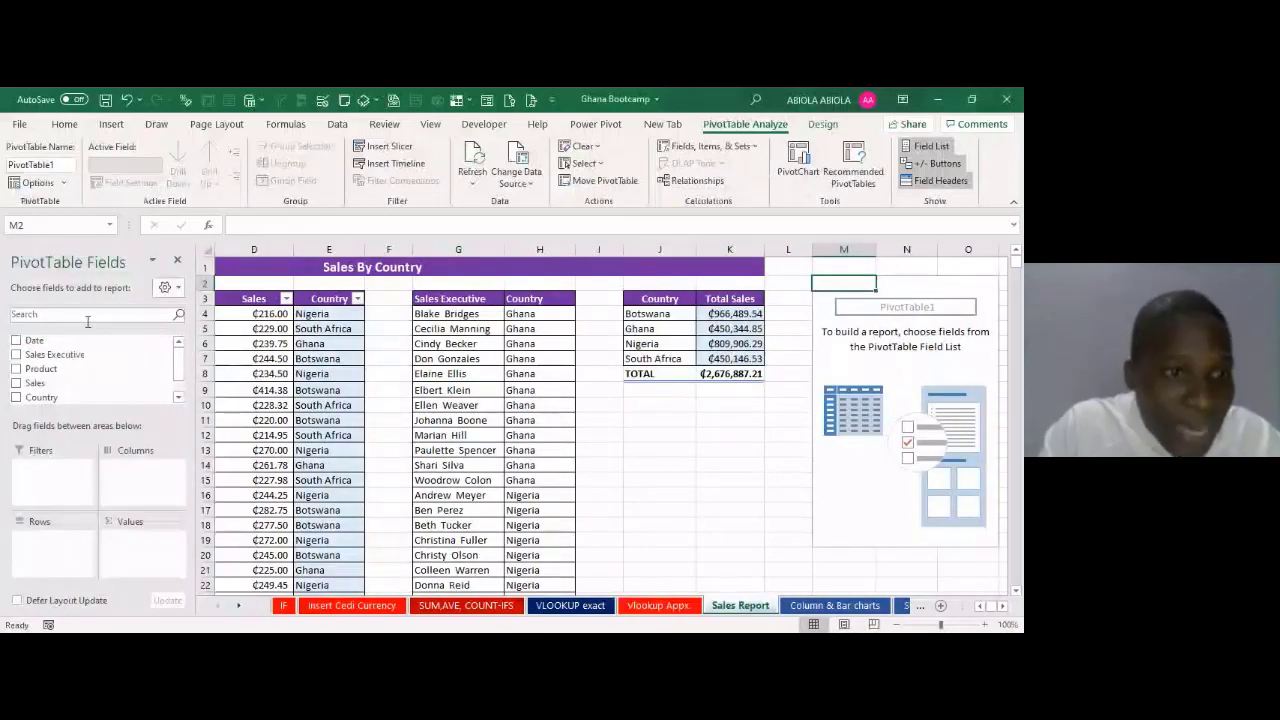
pyautogui.click(78, 315)
pyautogui.write('cou')
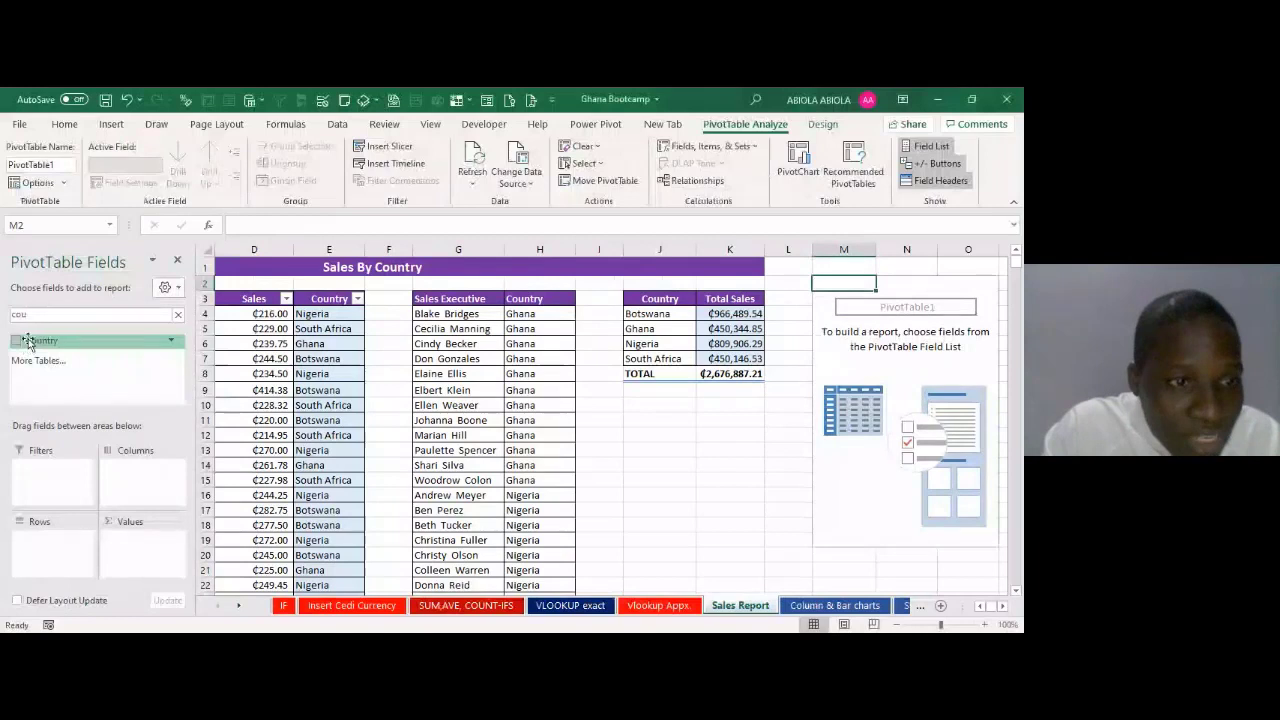
pyautogui.moveTo(28, 342); pyautogui.dragTo(47, 568)
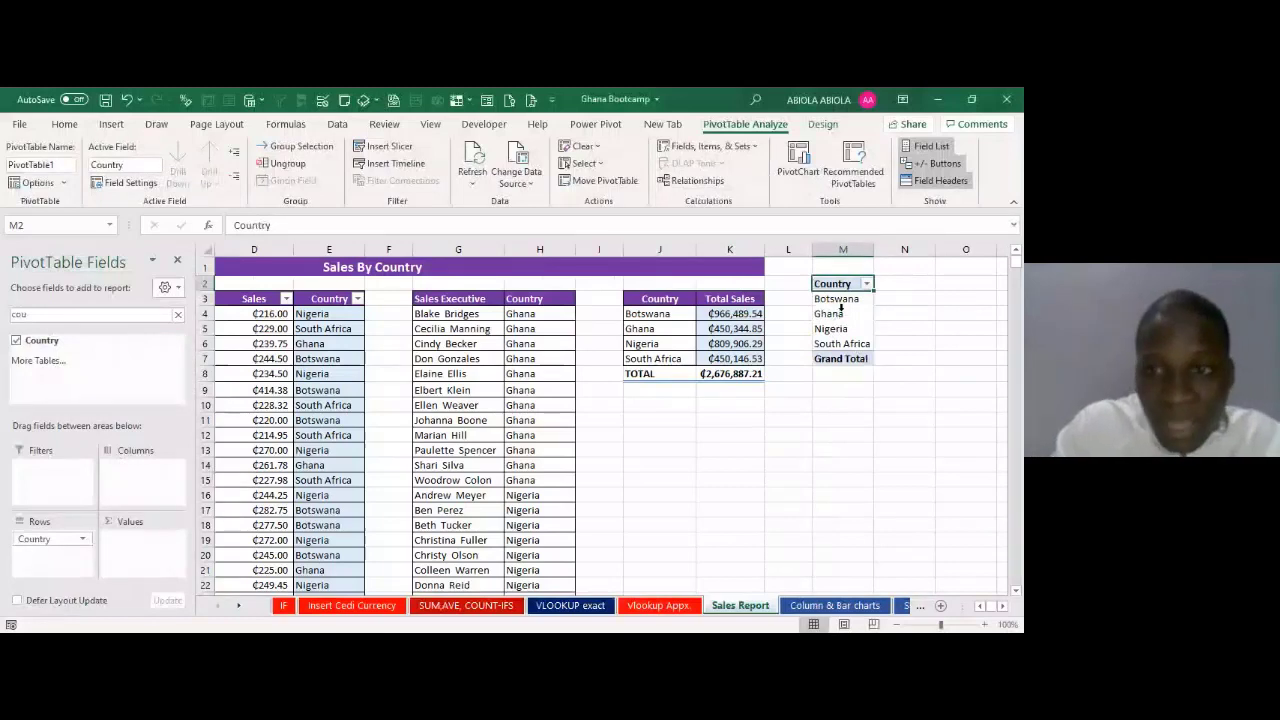
pyautogui.click(178, 314)
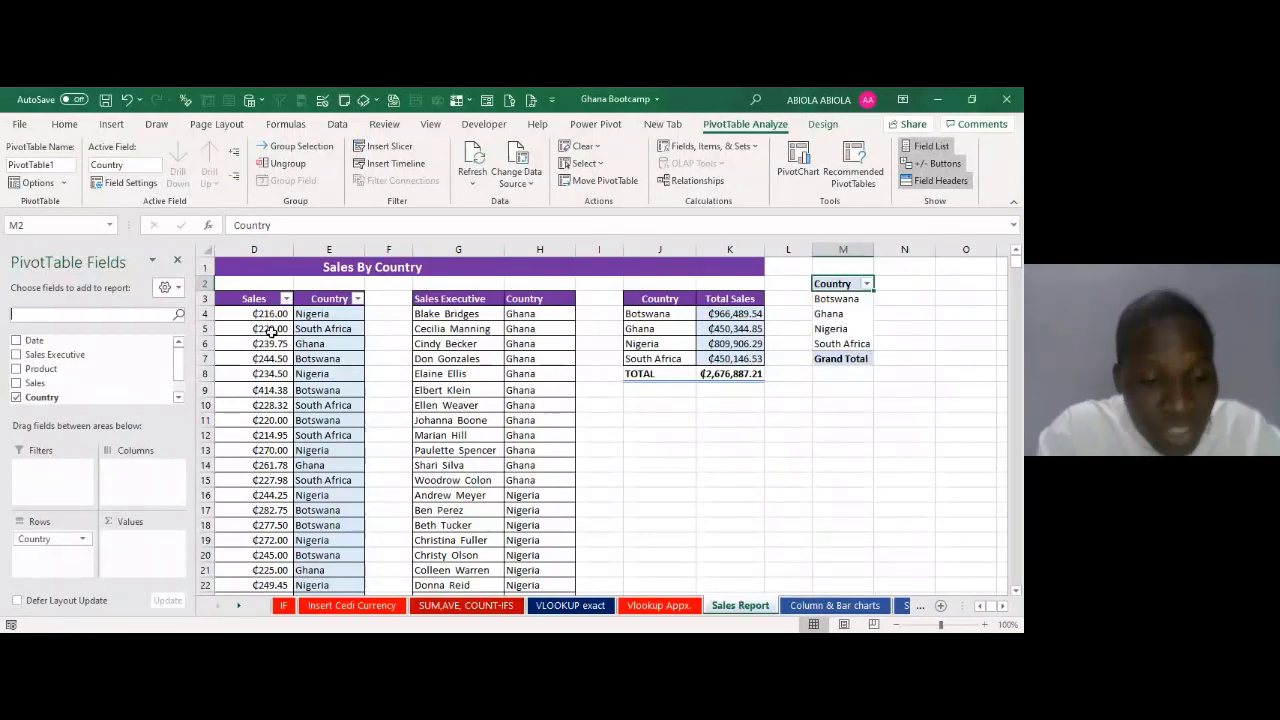
pyautogui.write('sal')
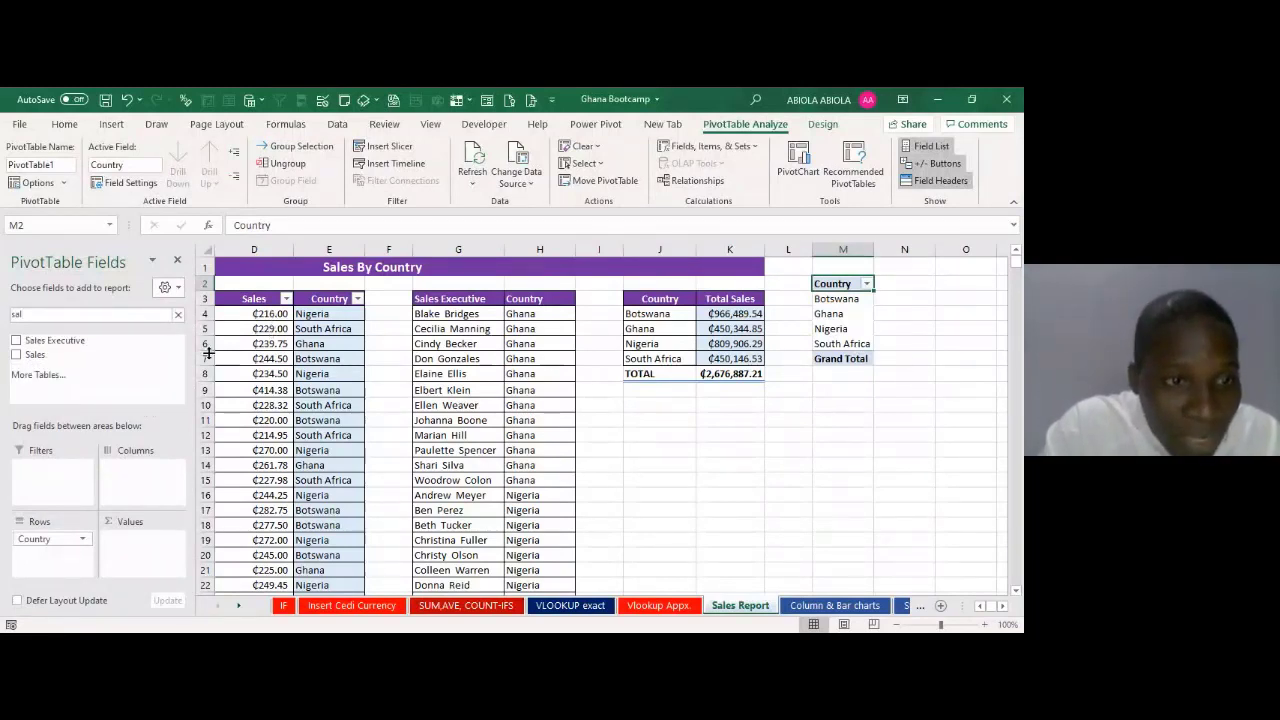
pyautogui.moveTo(71, 362); pyautogui.dragTo(153, 560)
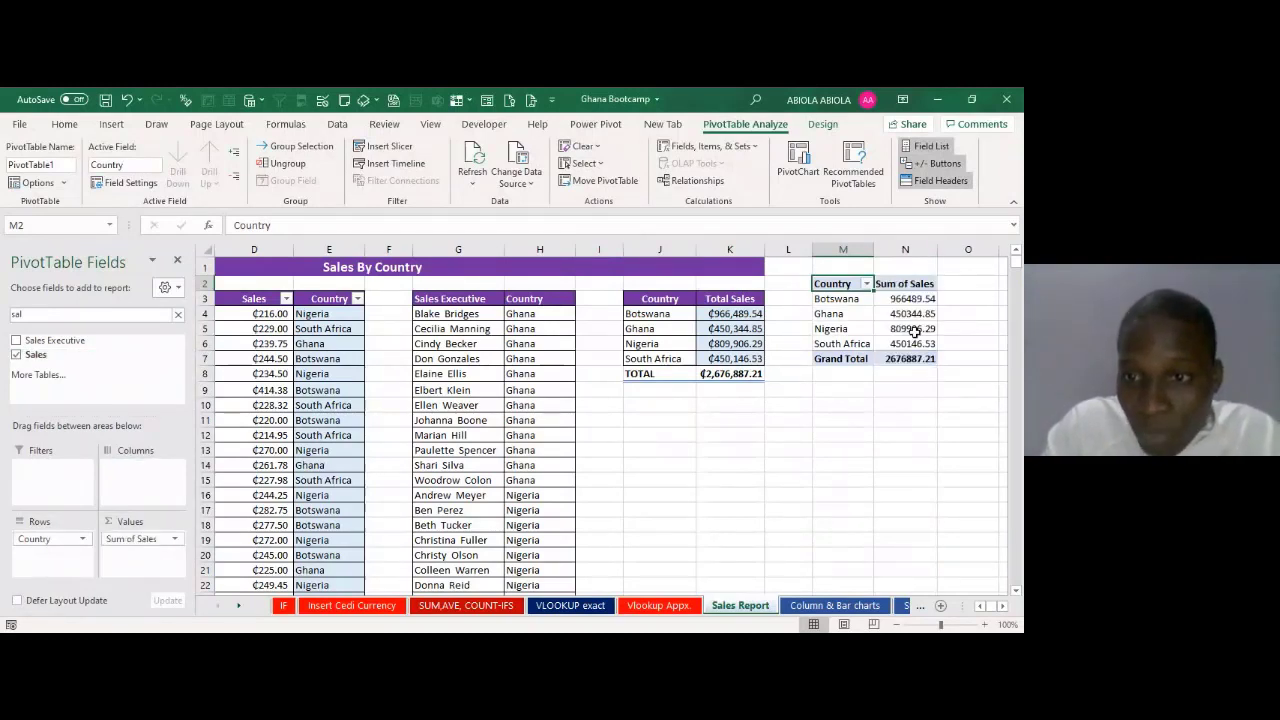
# Step: Copy and paste the PivotTable result, dismissing the PivotTable warning
pyautogui.moveTo(824, 284); pyautogui.dragTo(898, 350)
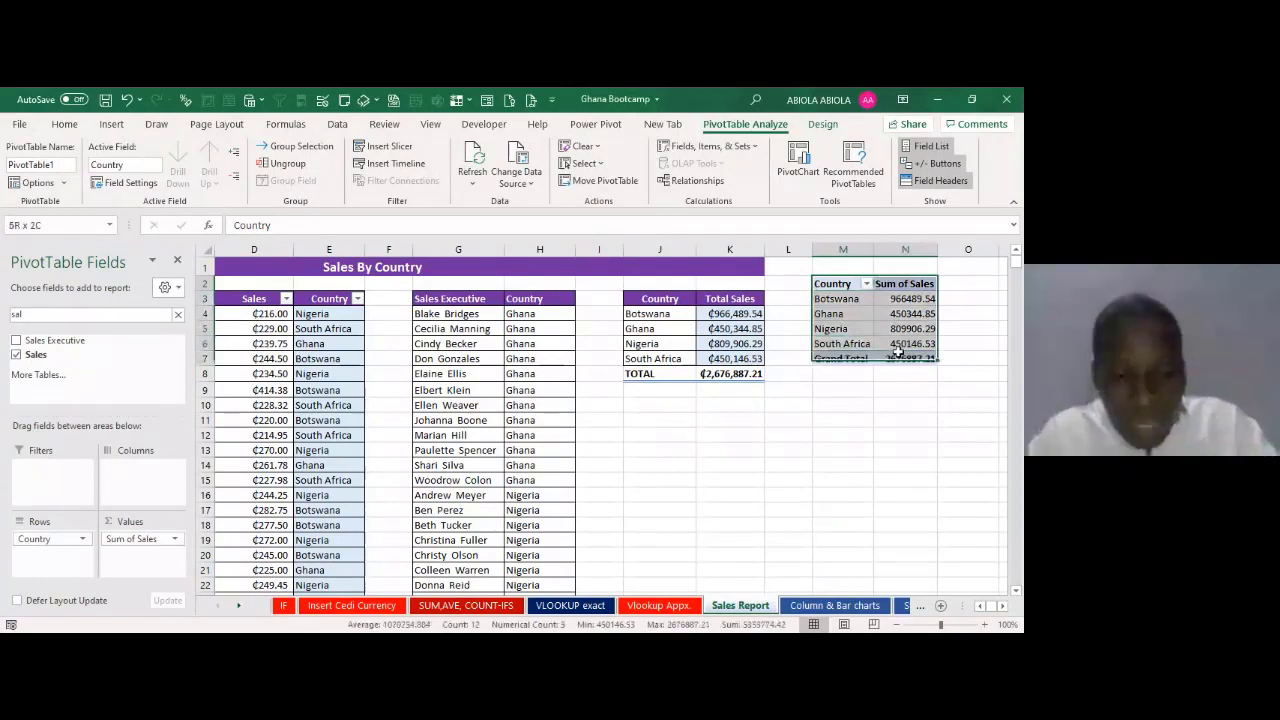
pyautogui.hotkey('ctrl', 'c')
pyautogui.hotkey('ctrl', 'v')
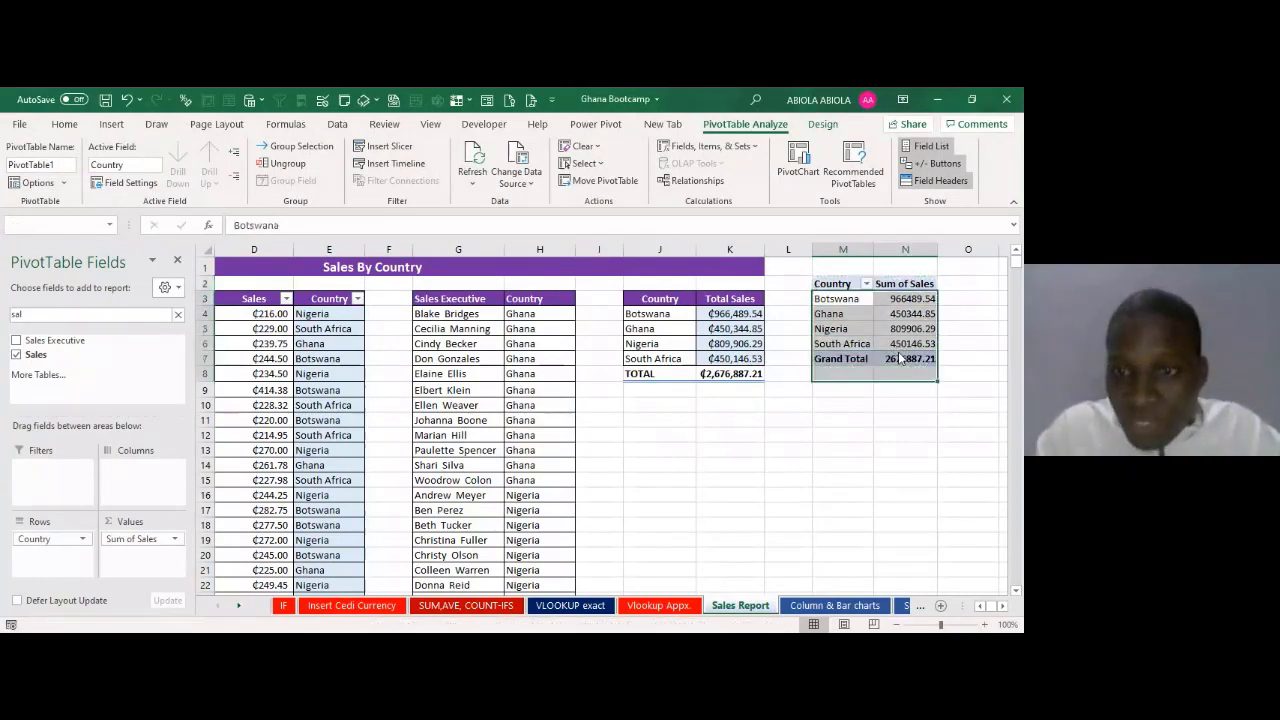
pyautogui.press('Return')
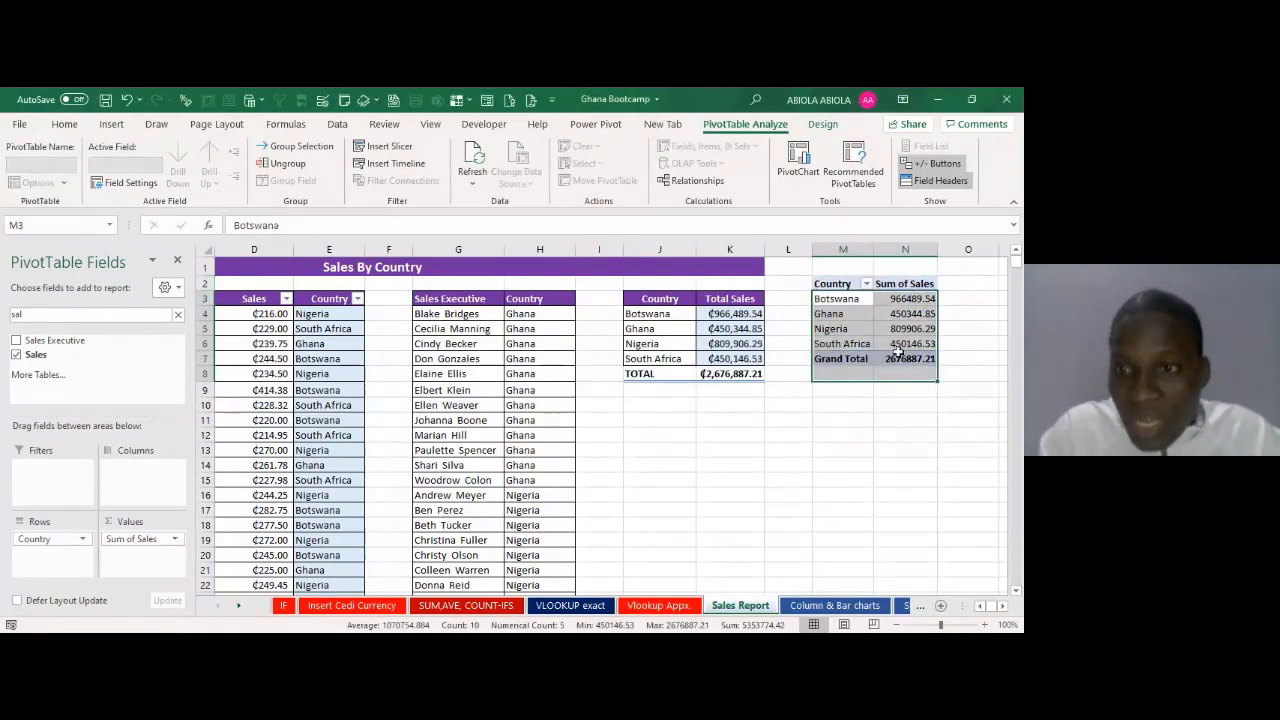
pyautogui.click(895, 328)
pyautogui.rightClick(895, 328)
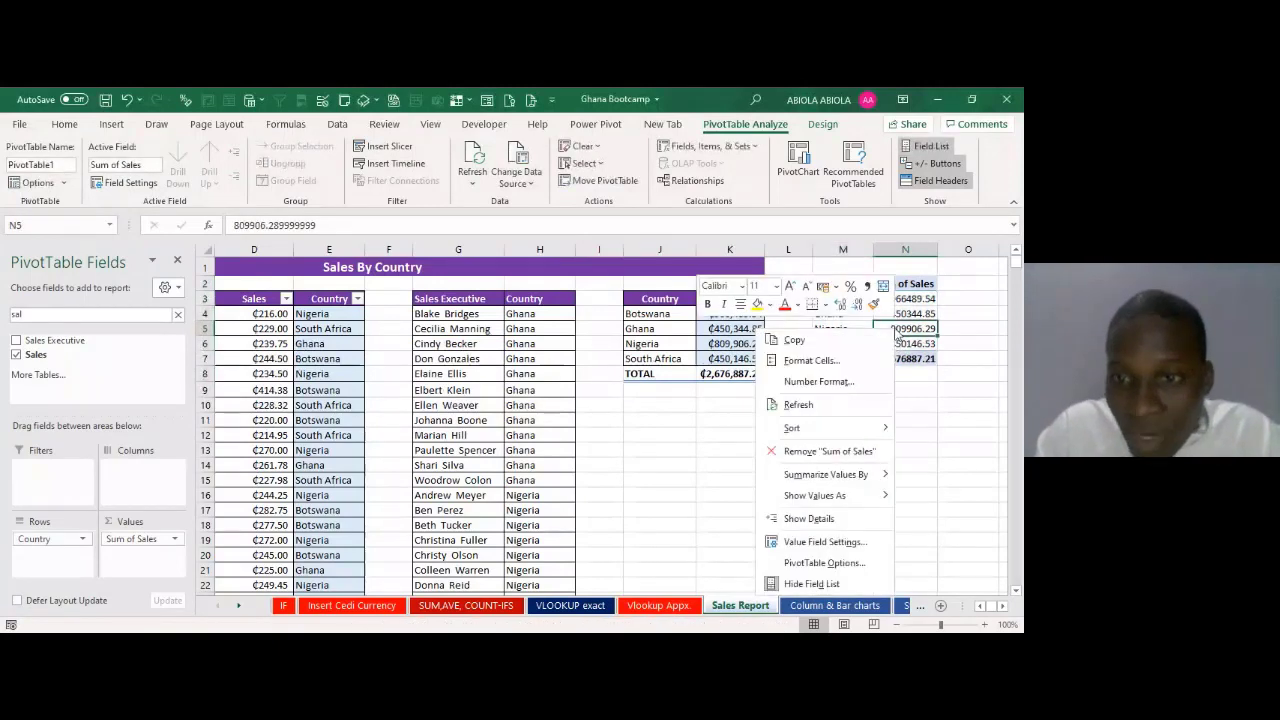
pyautogui.click(820, 382)
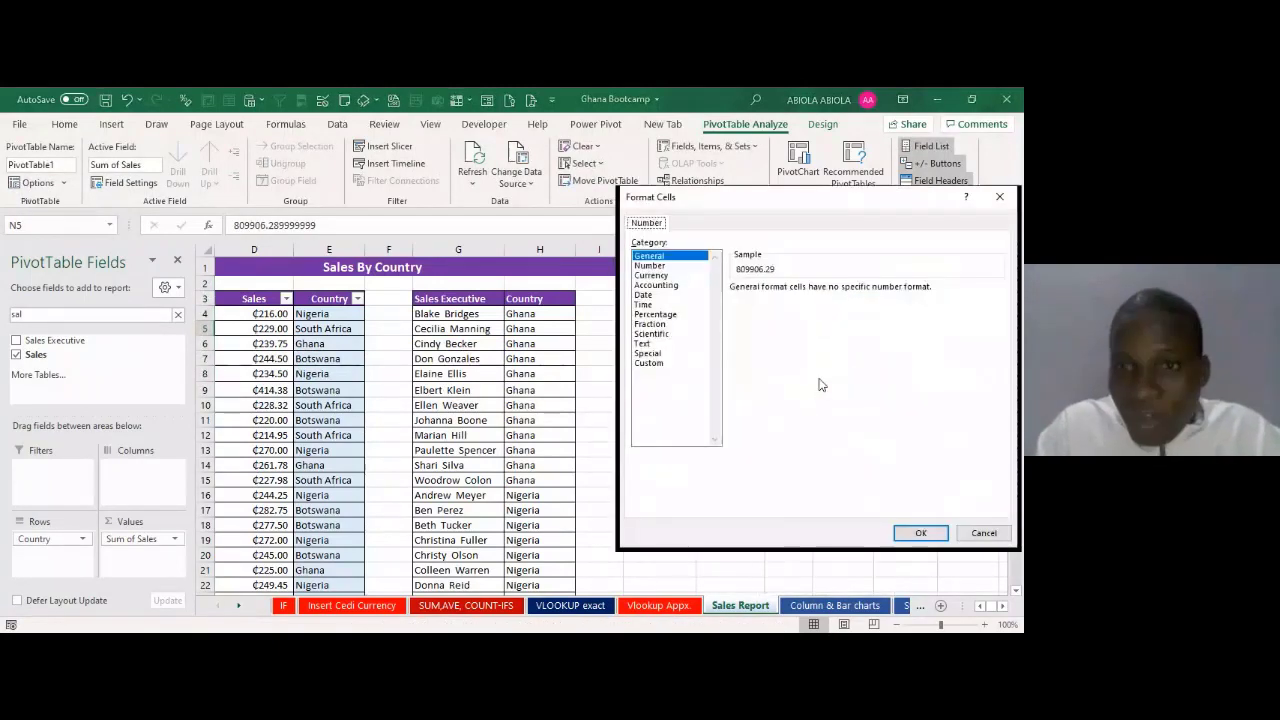
pyautogui.click(651, 275)
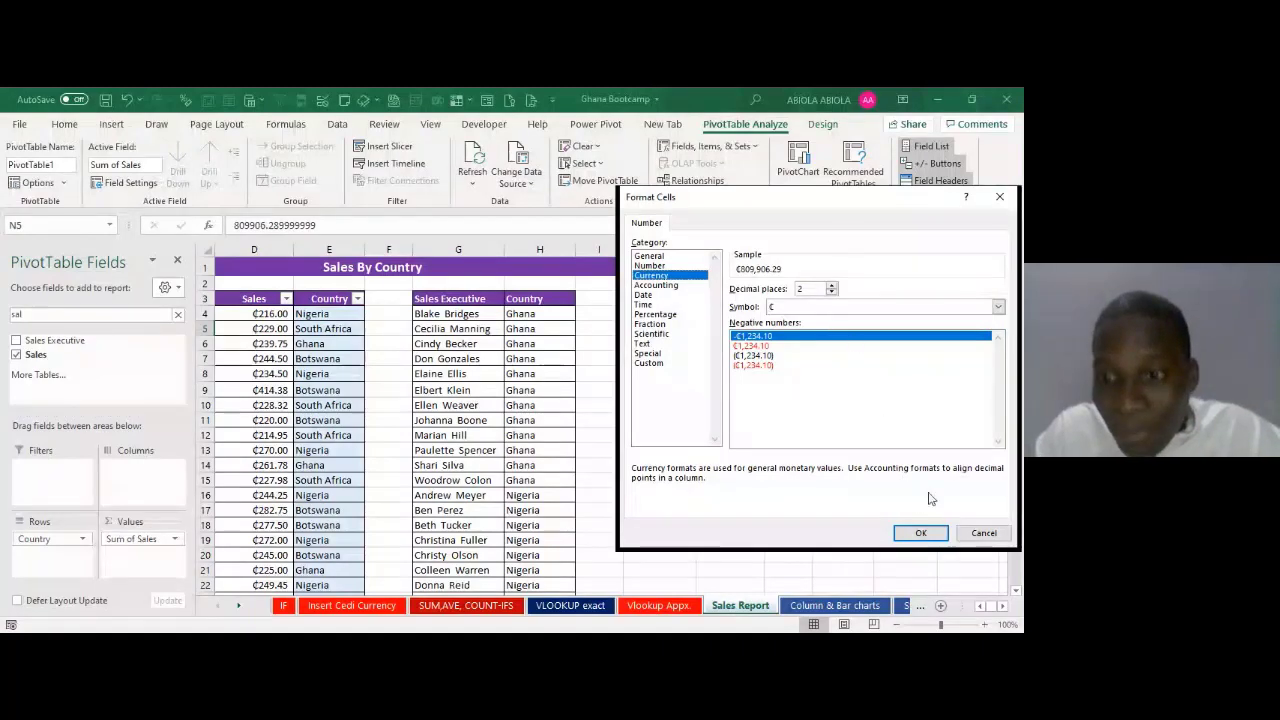
pyautogui.click(920, 533)
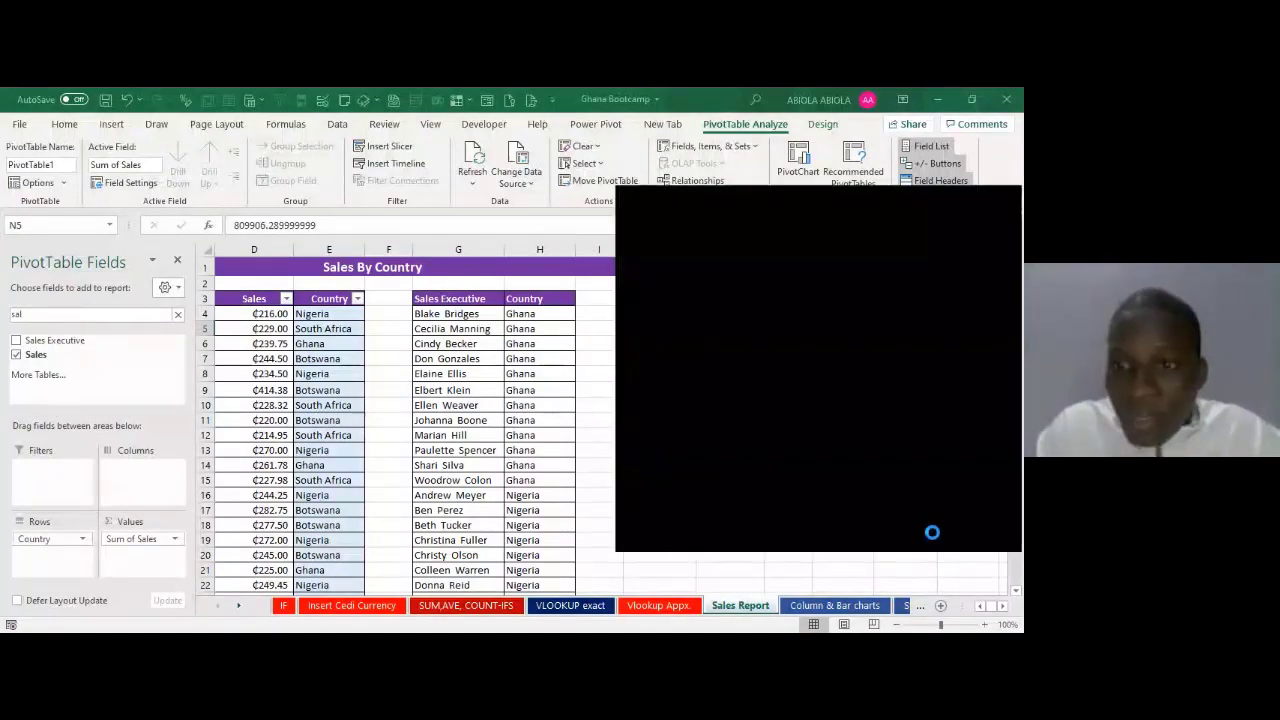
pyautogui.click(903, 368)
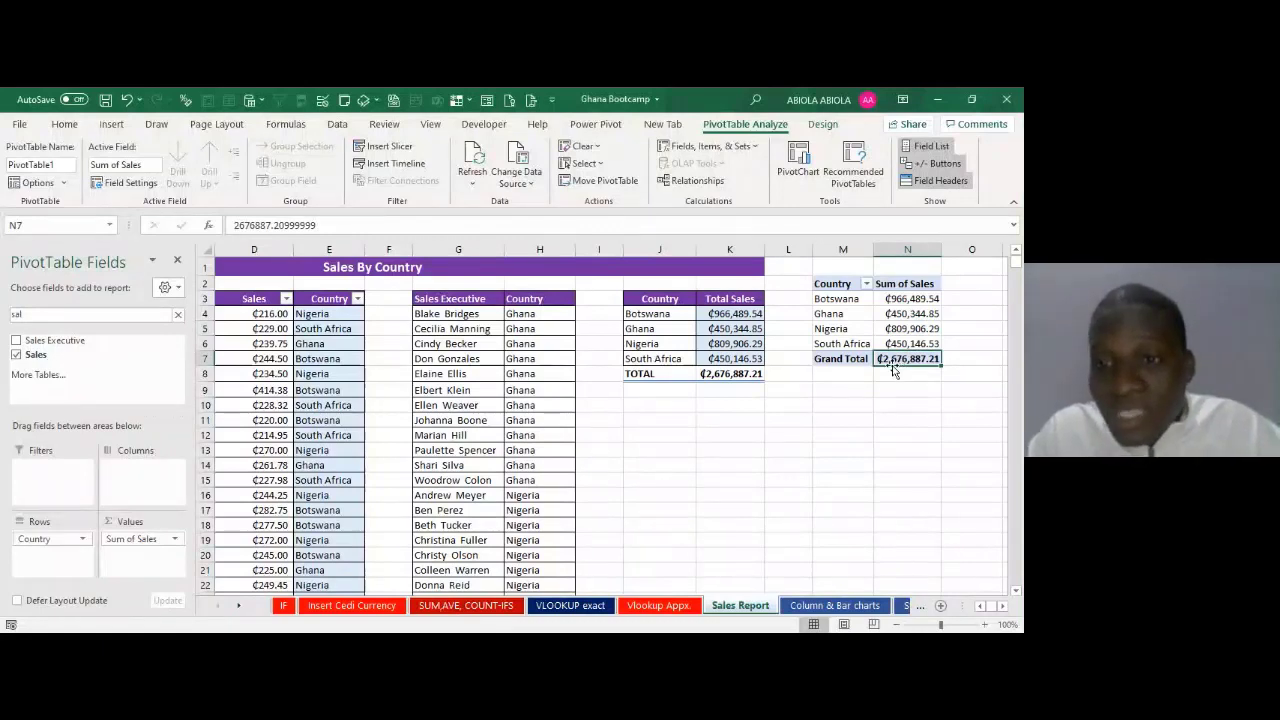
pyautogui.click(729, 376)
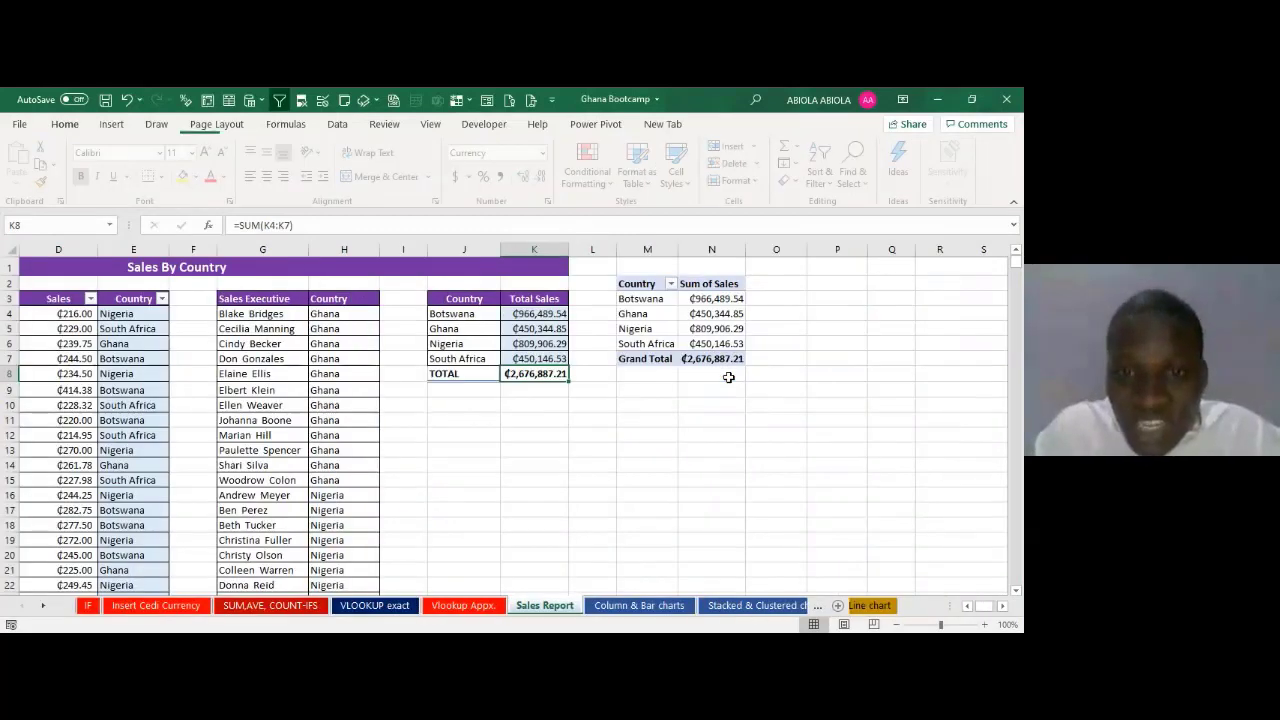
pyautogui.press('Up')
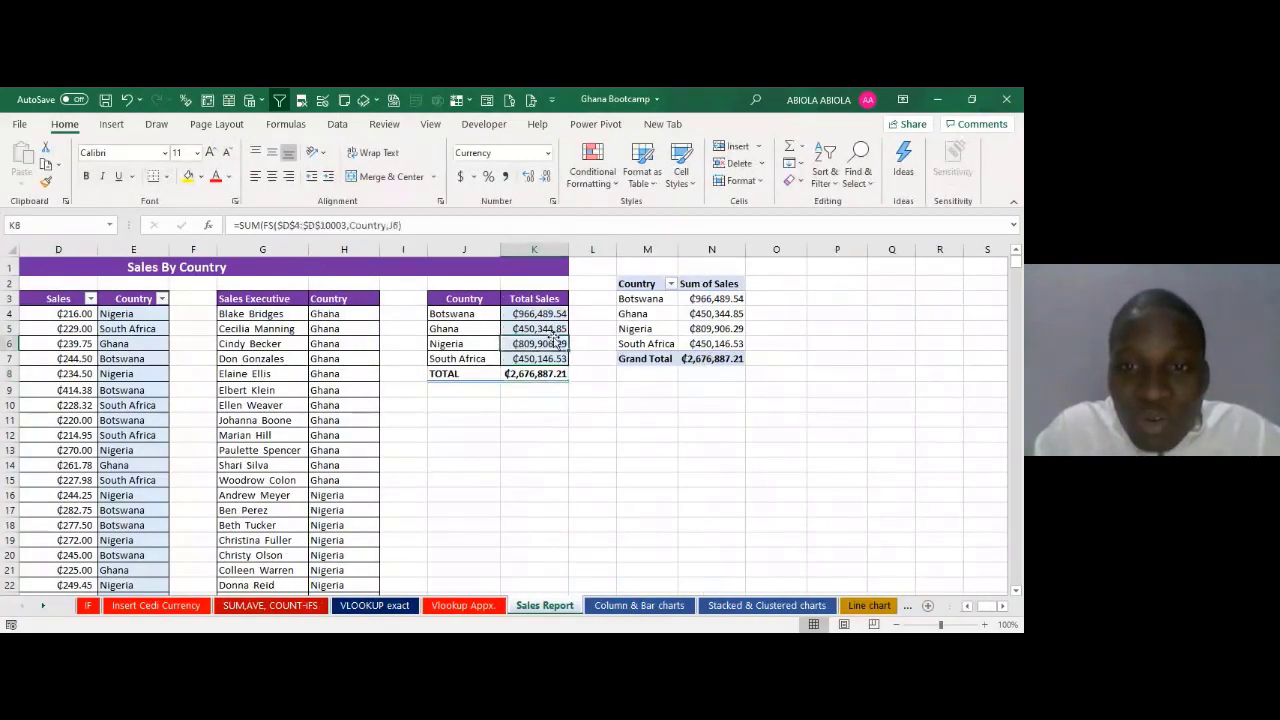
pyautogui.click(707, 342)
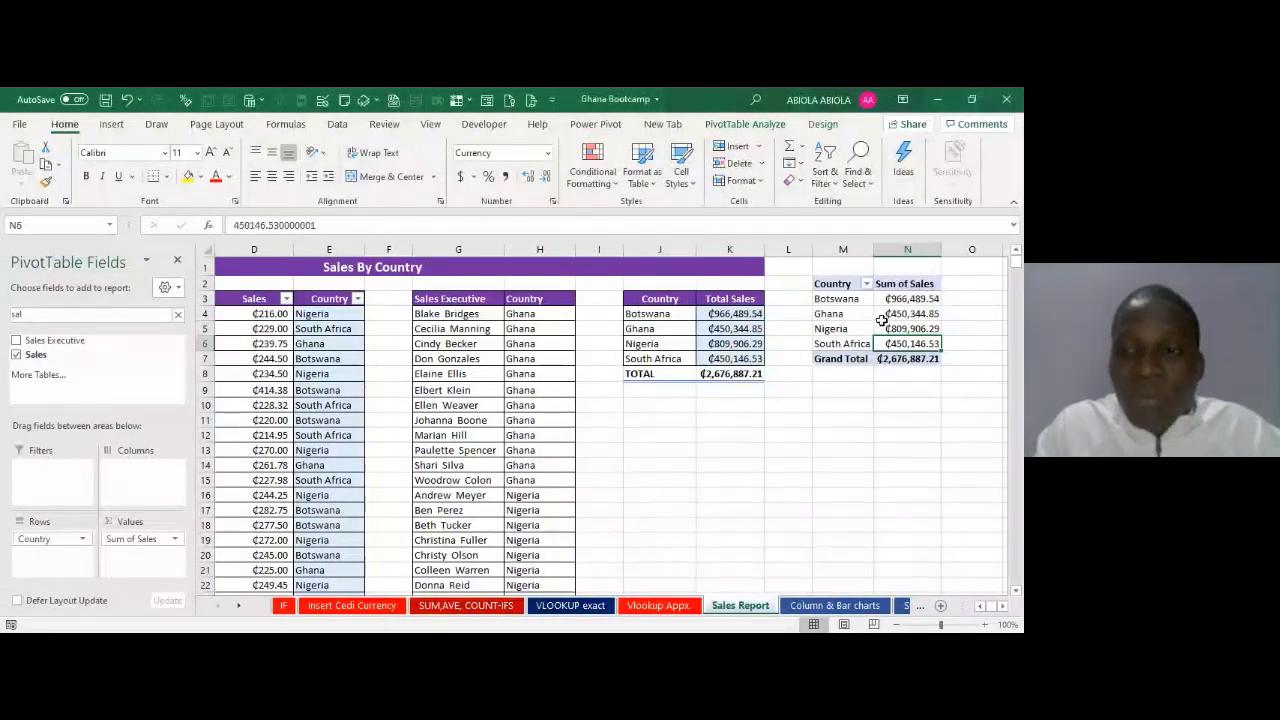
pyautogui.moveTo(881, 320)
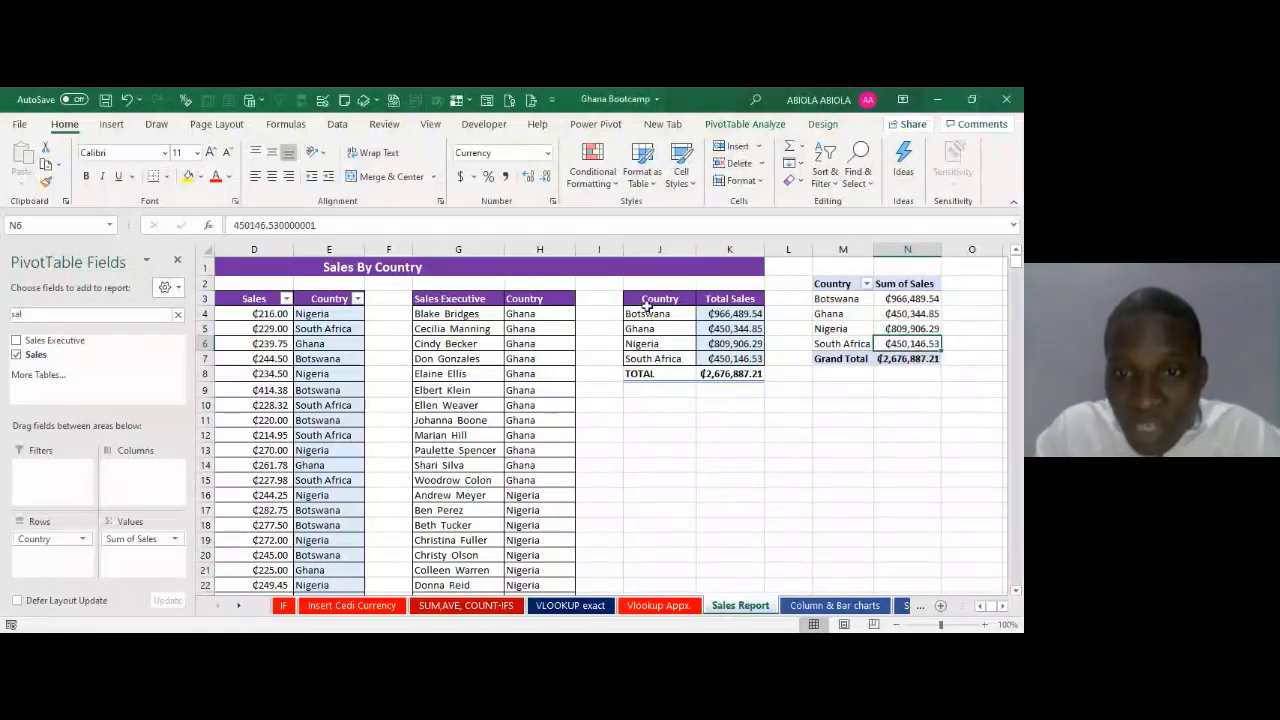
pyautogui.moveTo(647, 303); pyautogui.dragTo(728, 362)
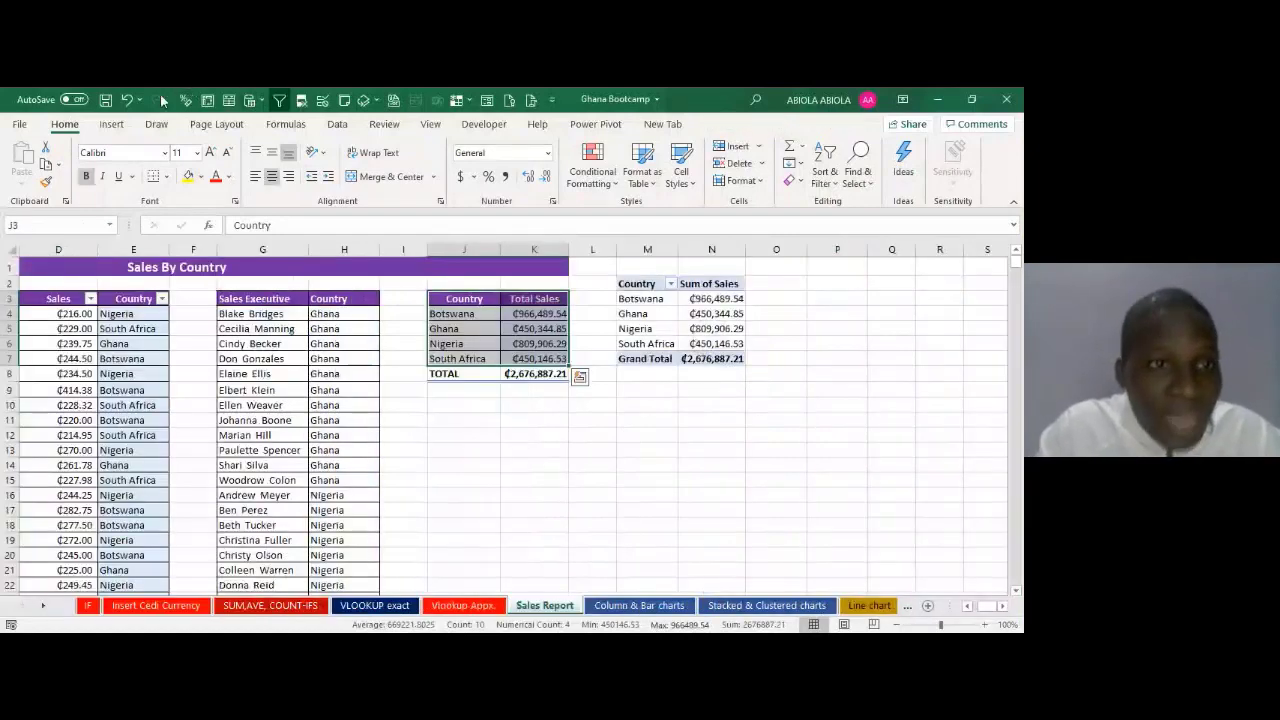
# Step: Insert a 3-D pie of Total Sales, move it up, apply the dark style and Layout 1
pyautogui.click(112, 124)
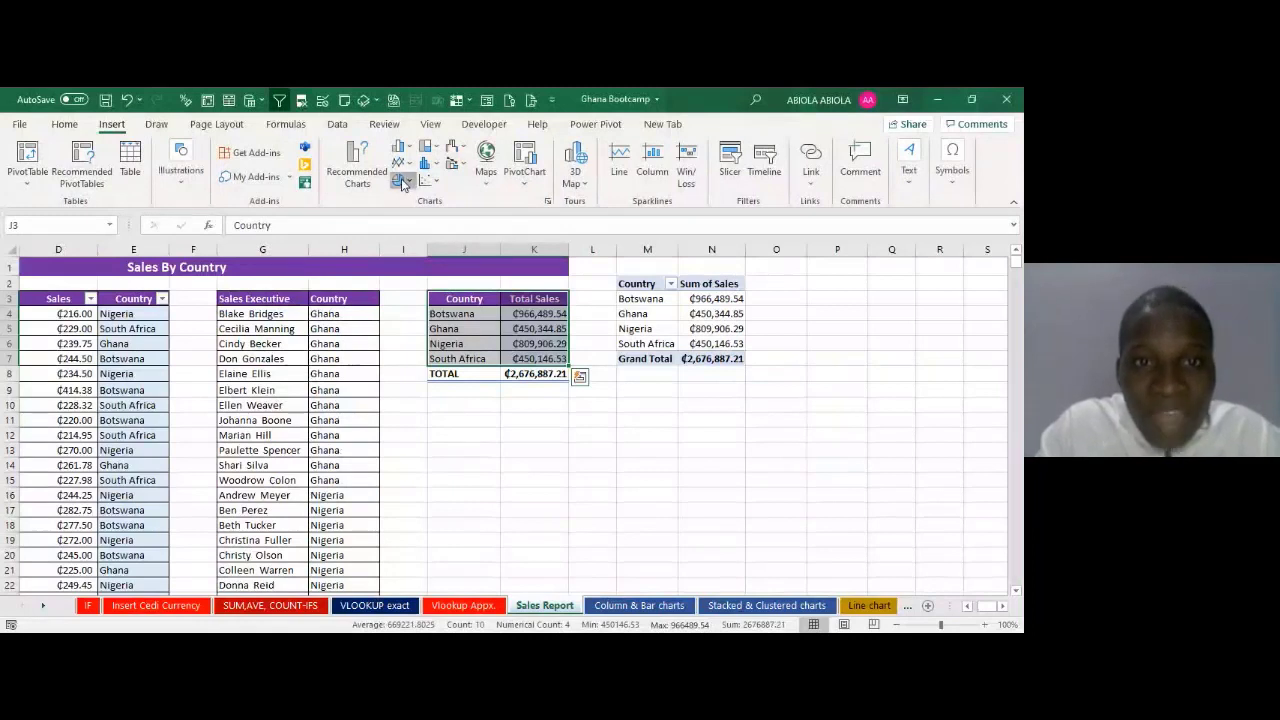
pyautogui.click(403, 183)
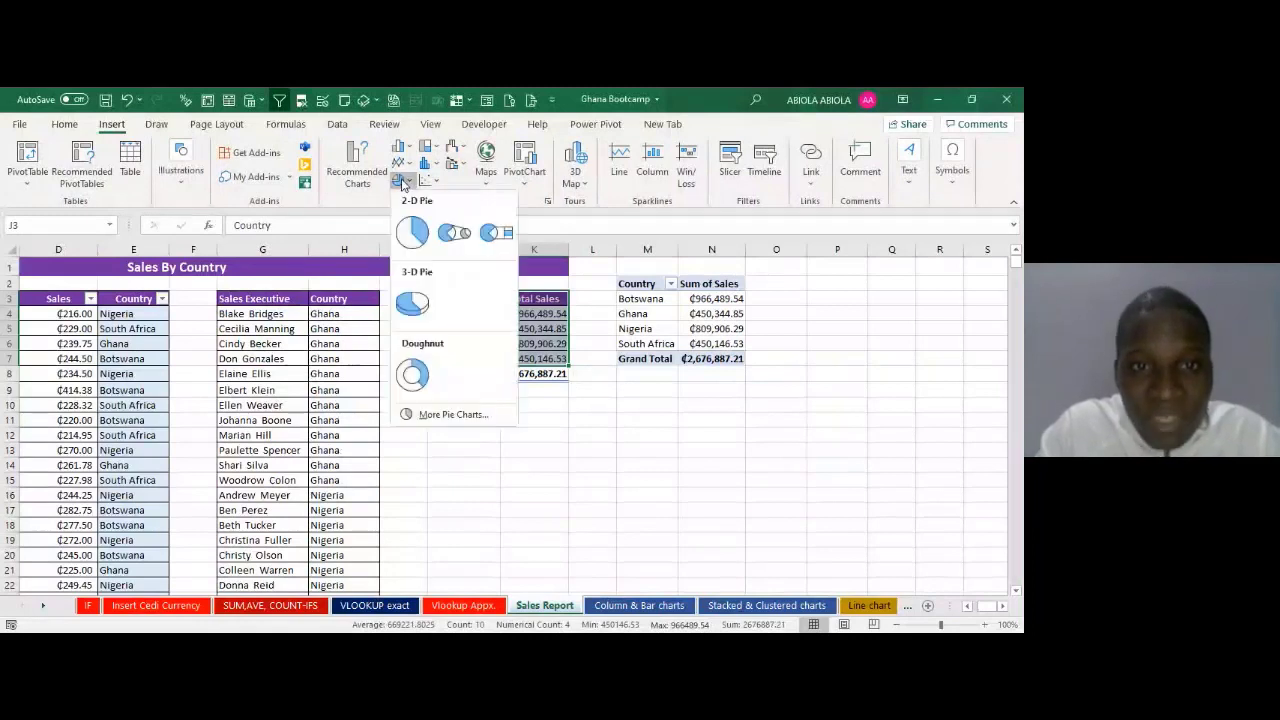
pyautogui.click(413, 305)
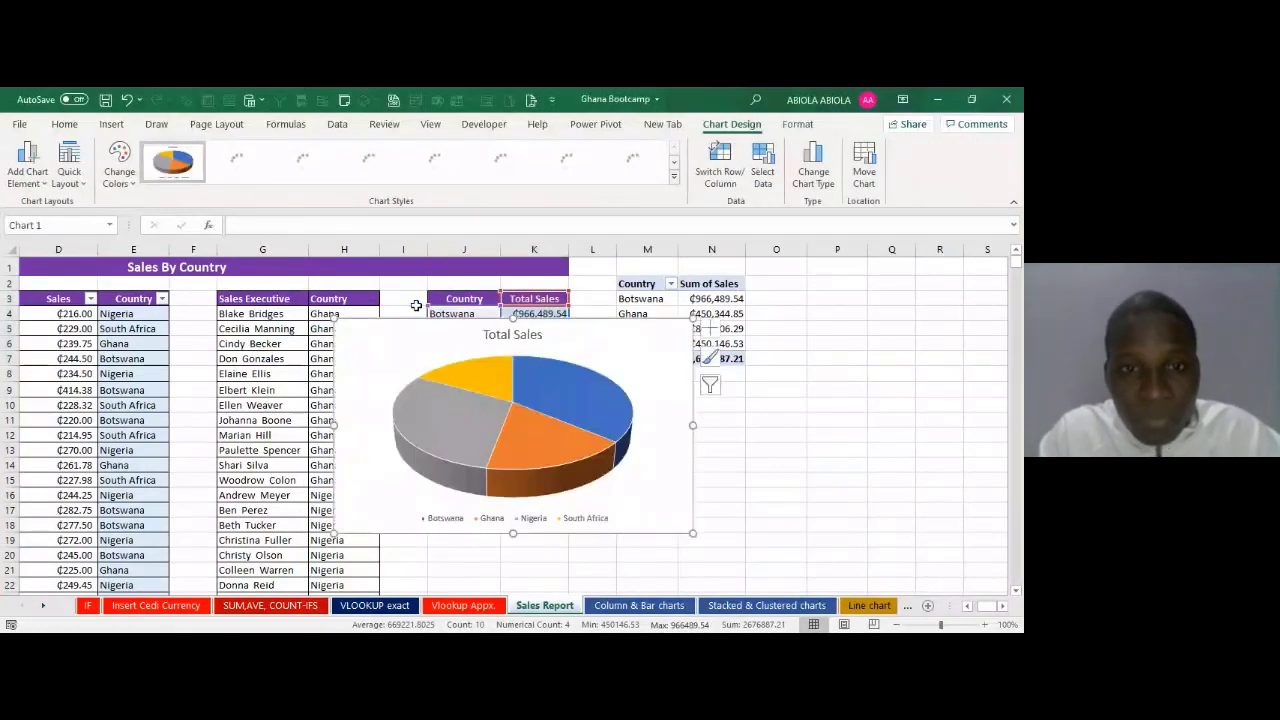
pyautogui.moveTo(374, 340); pyautogui.dragTo(207, 283)
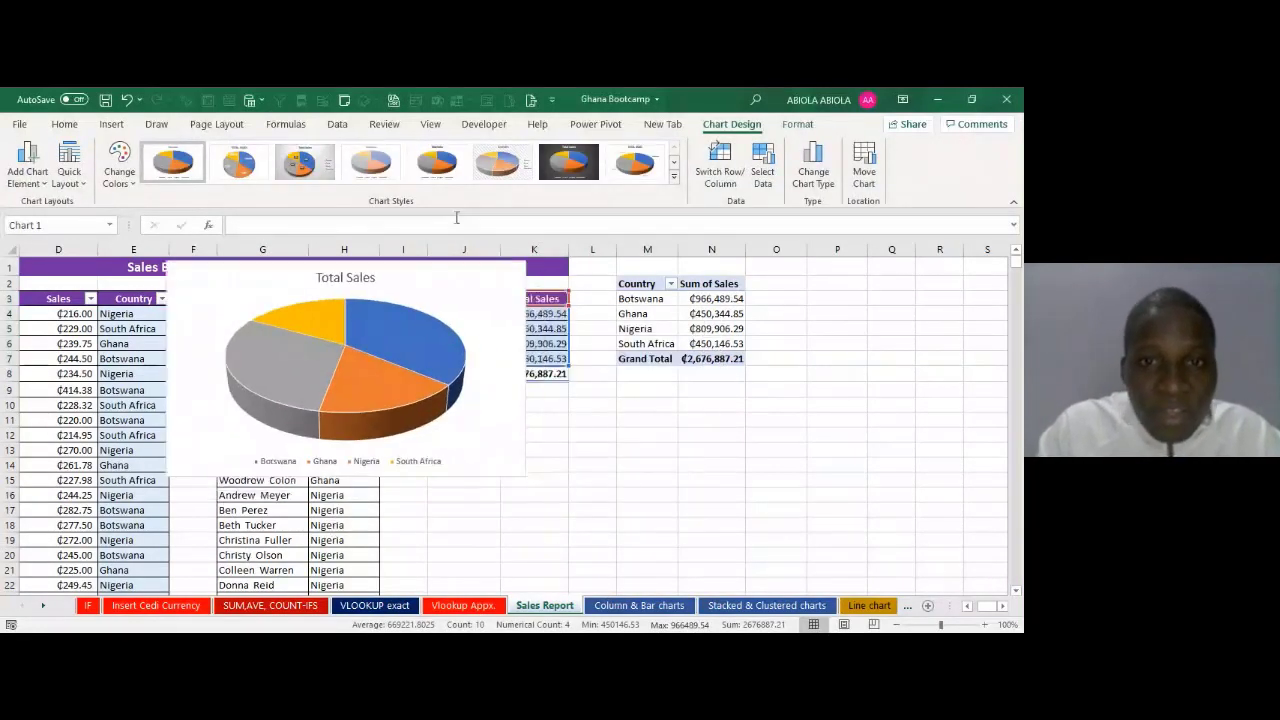
pyautogui.click(568, 162)
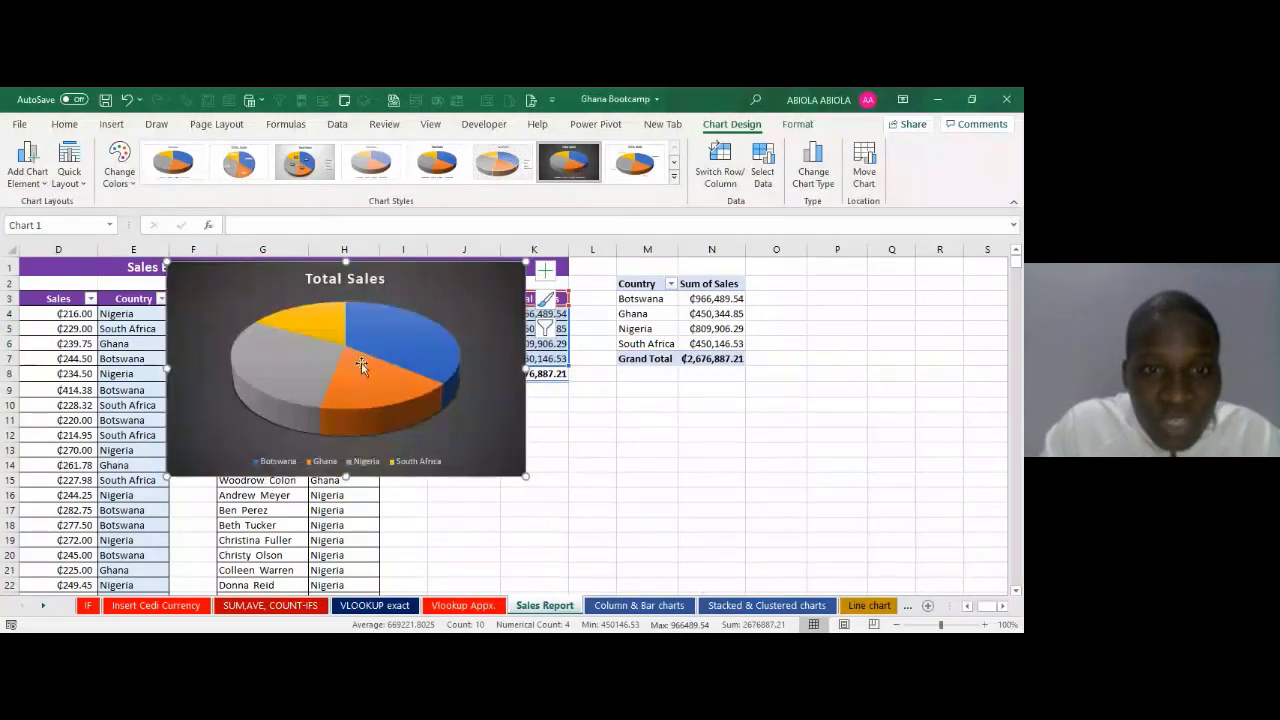
pyautogui.click(69, 165)
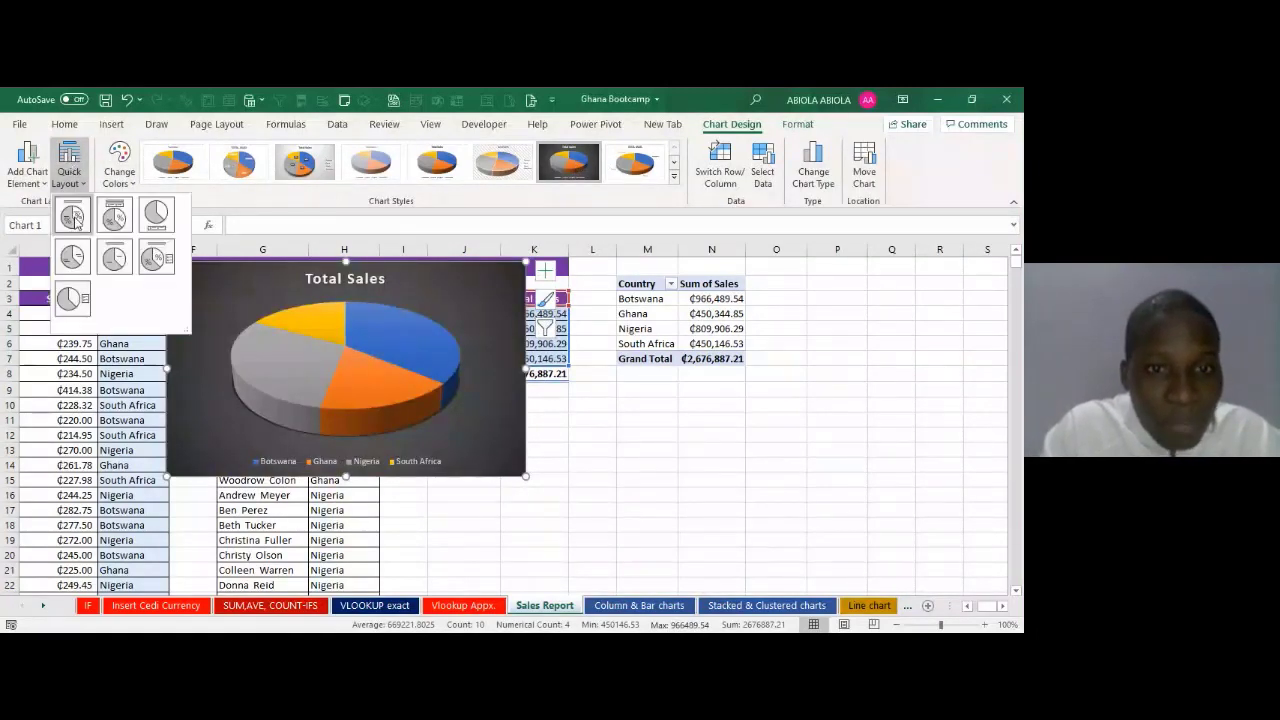
pyautogui.click(74, 218)
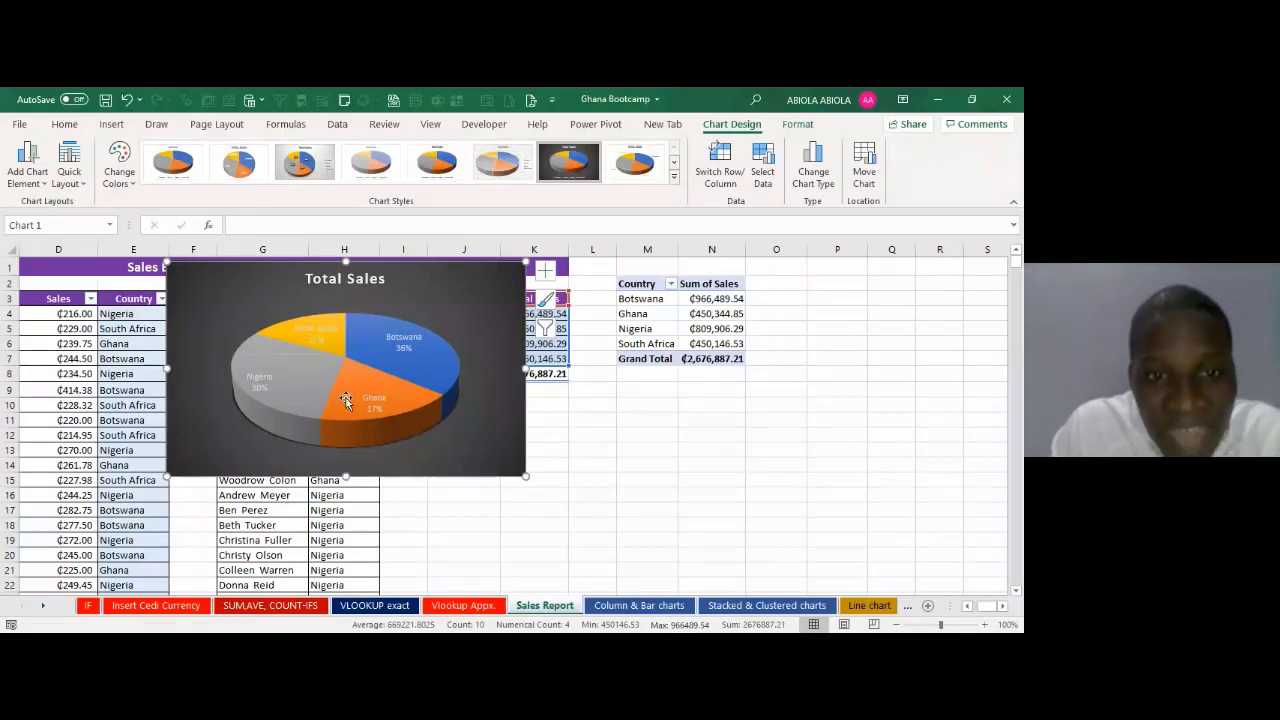
# Step: Apply the Quick Layout with a right-hand legend and percentage-only slice labels
pyautogui.click(69, 170)
pyautogui.click(155, 255)
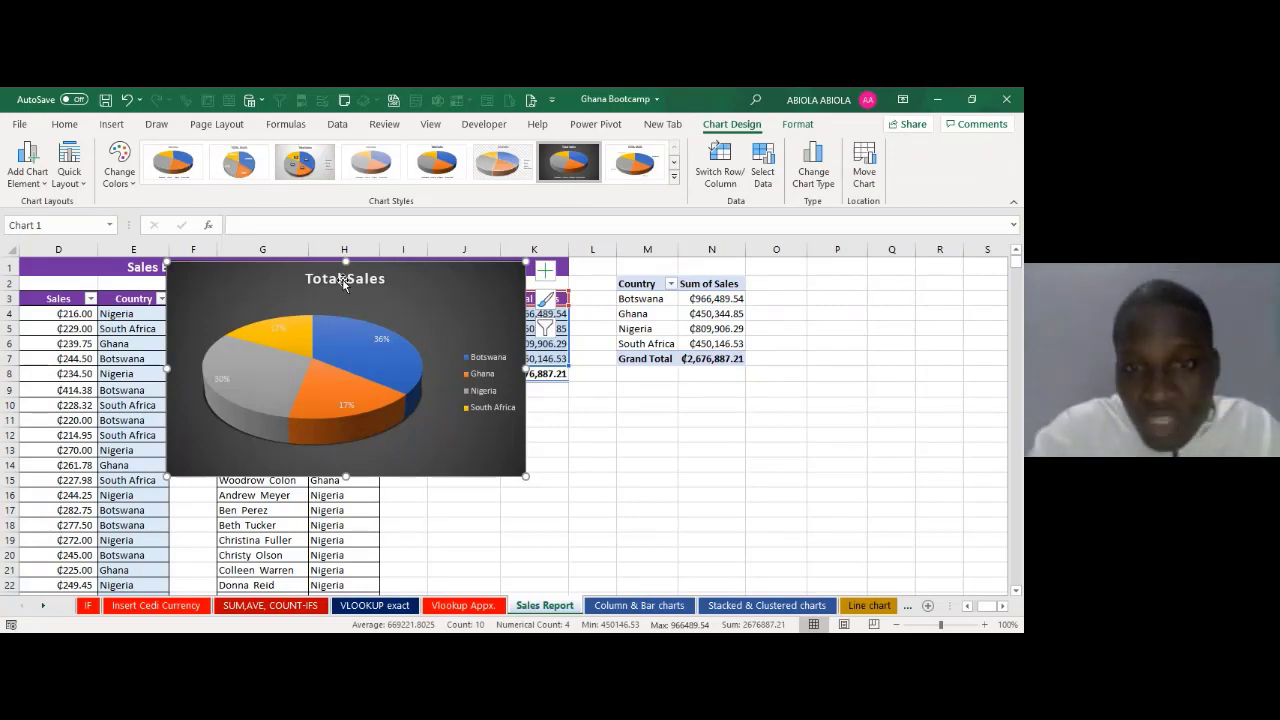
# Step: Move the Total Sales pie chart right over columns L–R, then deselect it and return to the sheet's start
pyautogui.moveTo(437, 298); pyautogui.dragTo(852, 324)
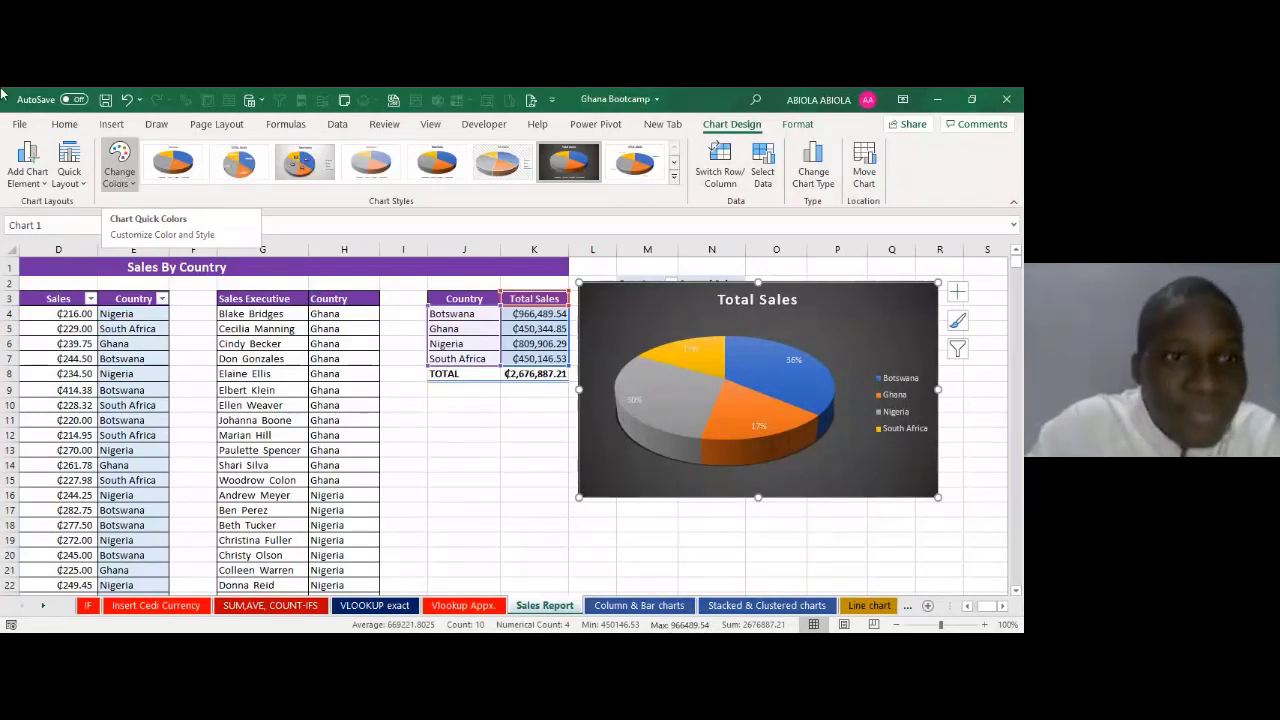
pyautogui.click(64, 124)
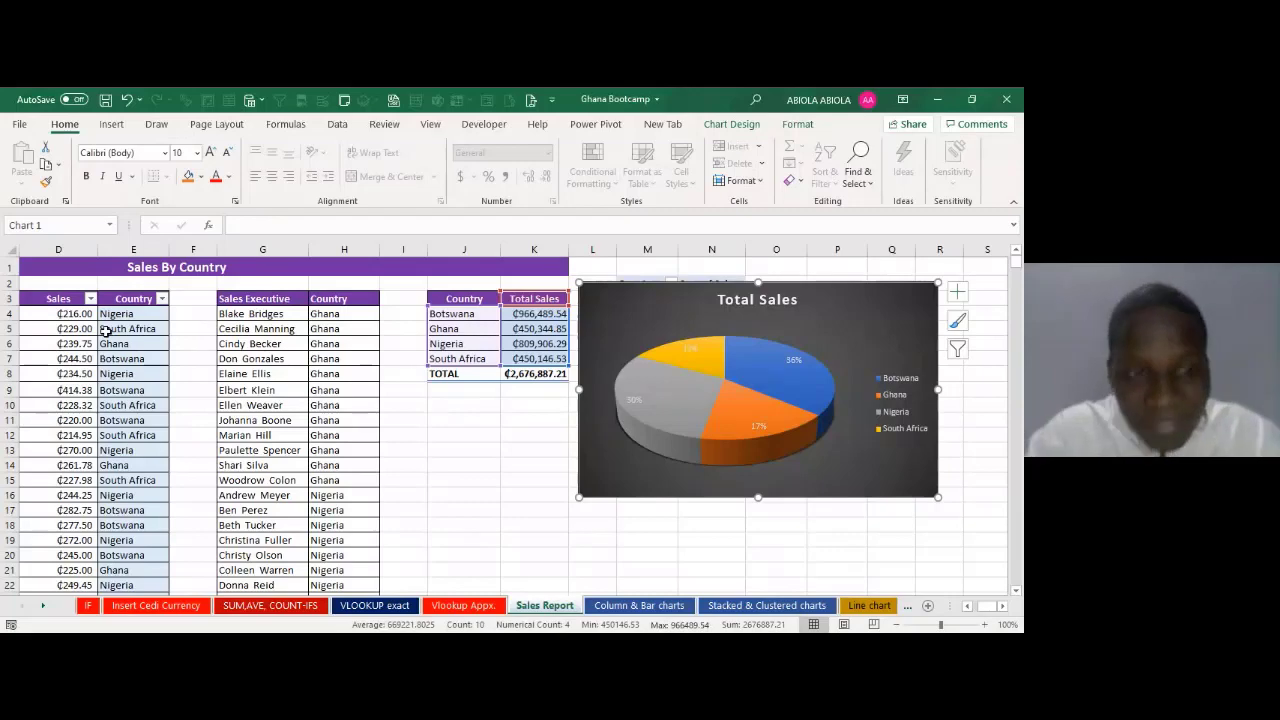
pyautogui.press('Escape')
pyautogui.press('Home')
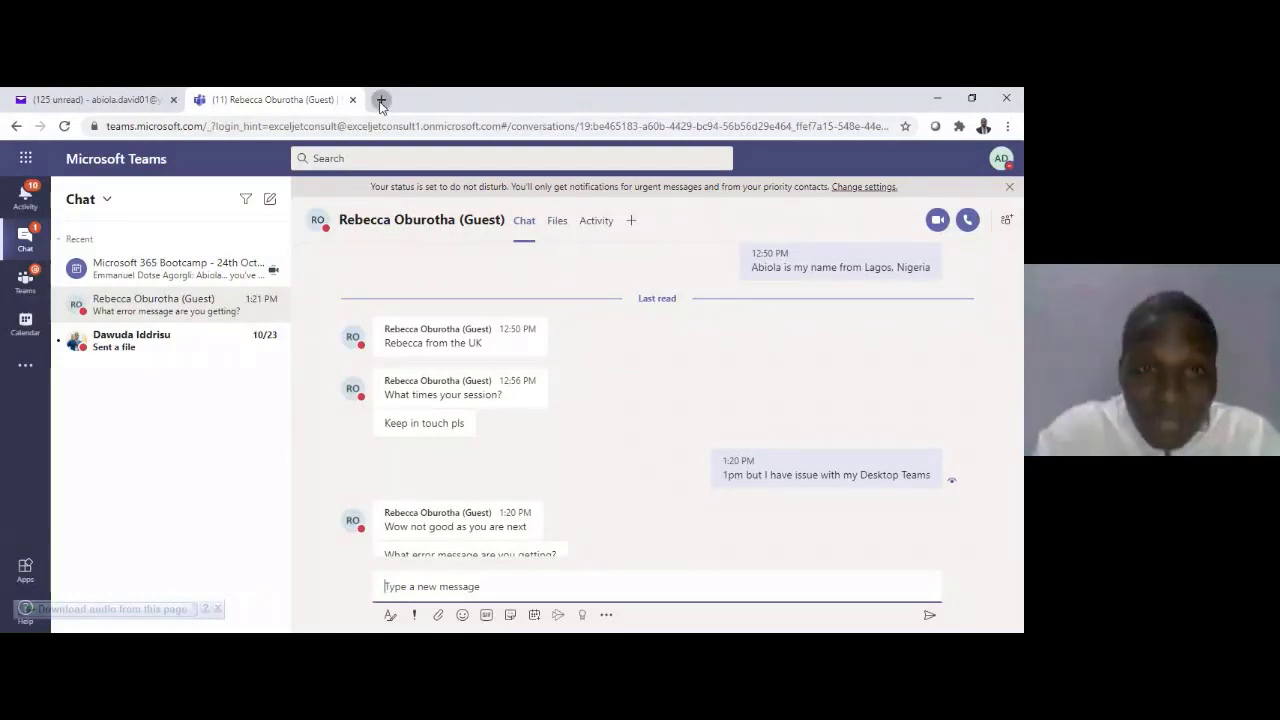
# Step: In a new Chrome tab, go to the presenter's YouTube channel page via the suggested address
pyautogui.click(381, 101)
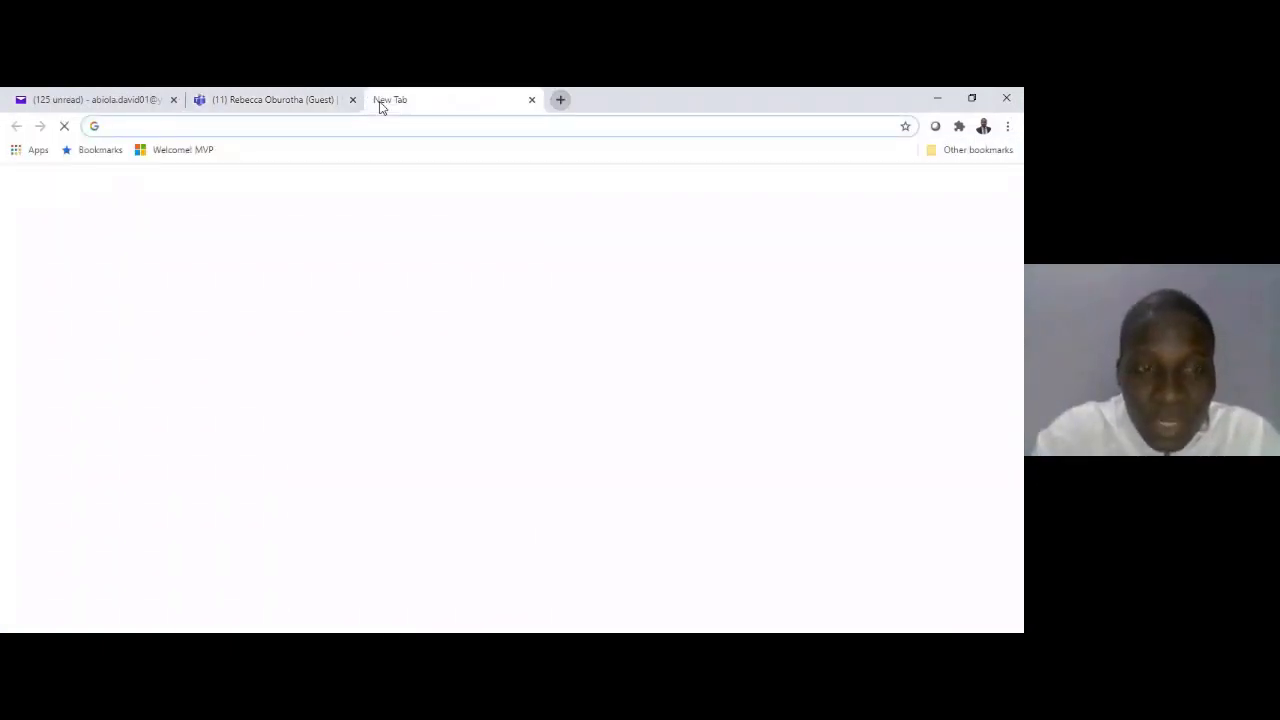
pyautogui.write('you')
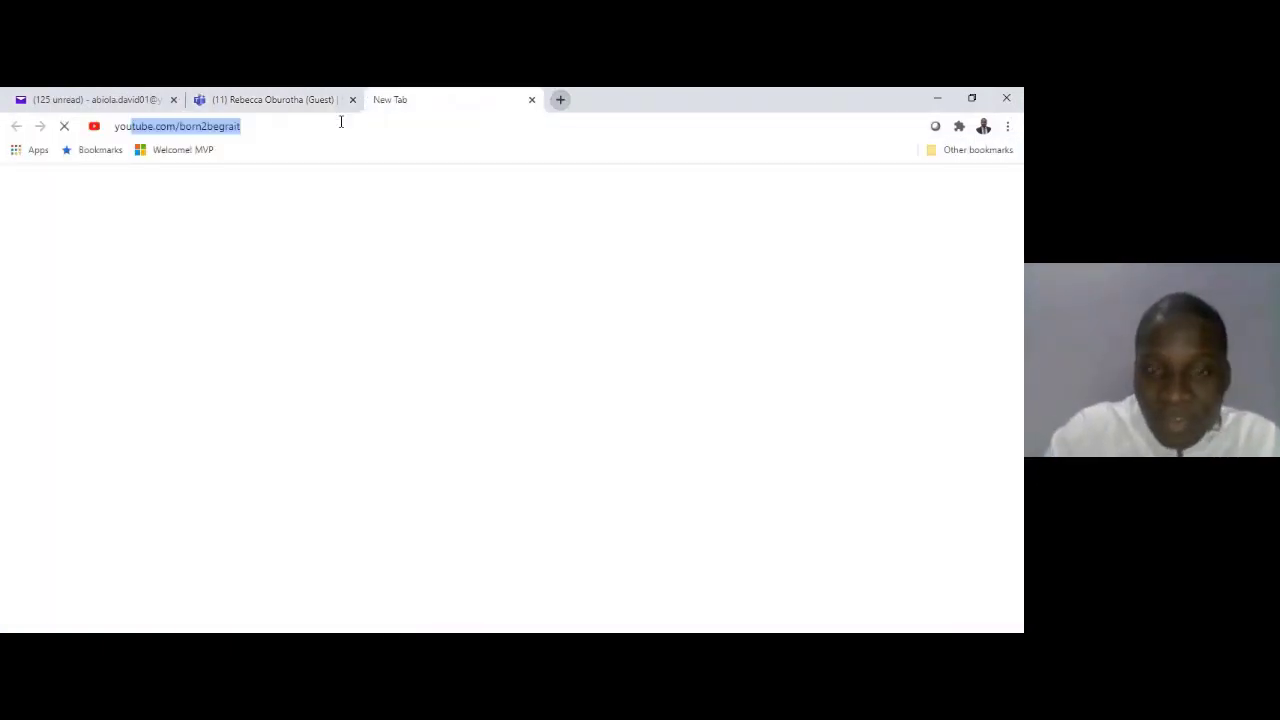
pyautogui.press('Return')
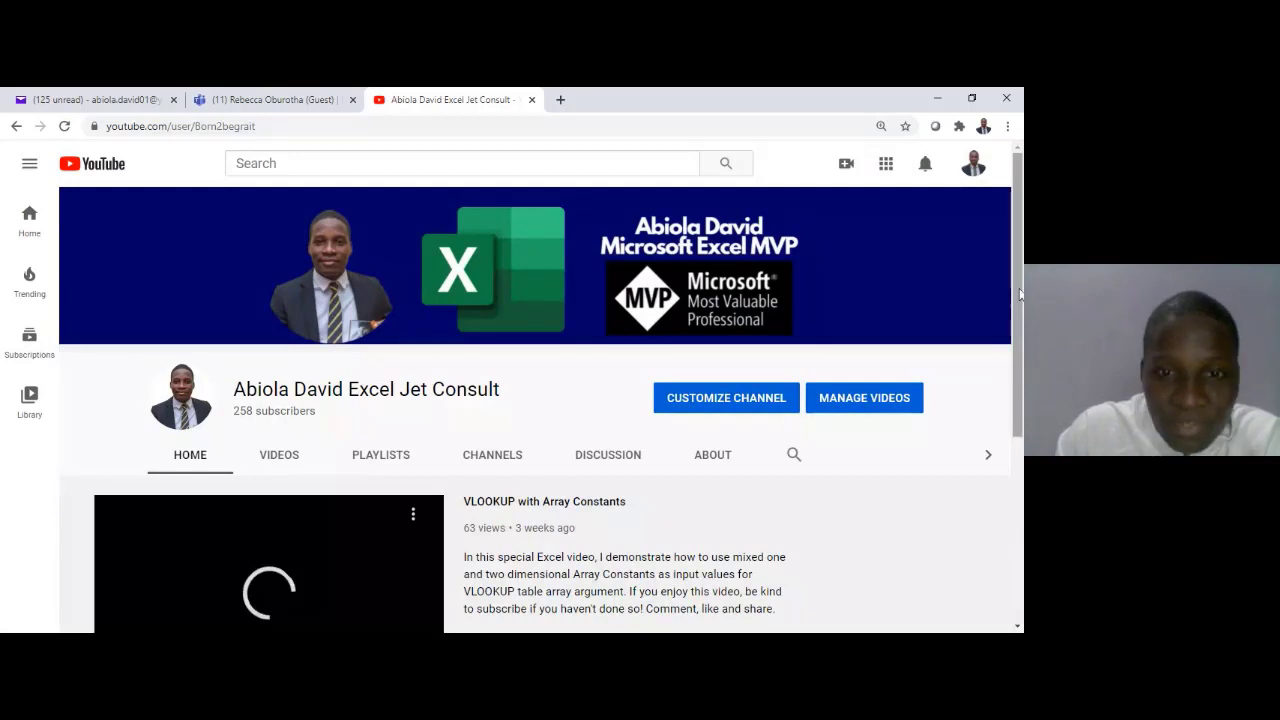
# Step: Pause the VLOOKUP with Array Constants channel trailer at 0:14 and scroll back to the page top
pyautogui.moveTo(1020, 294); pyautogui.dragTo(1020, 402)
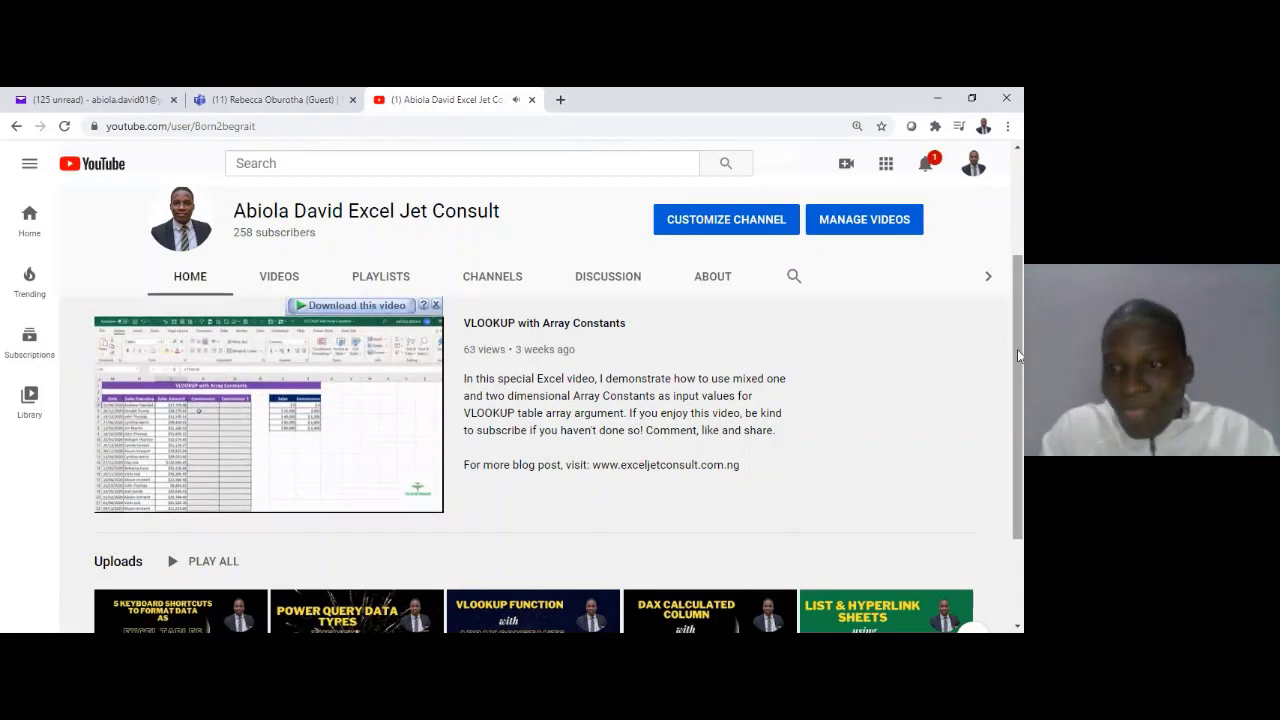
pyautogui.scroll(2, 1017, 349)
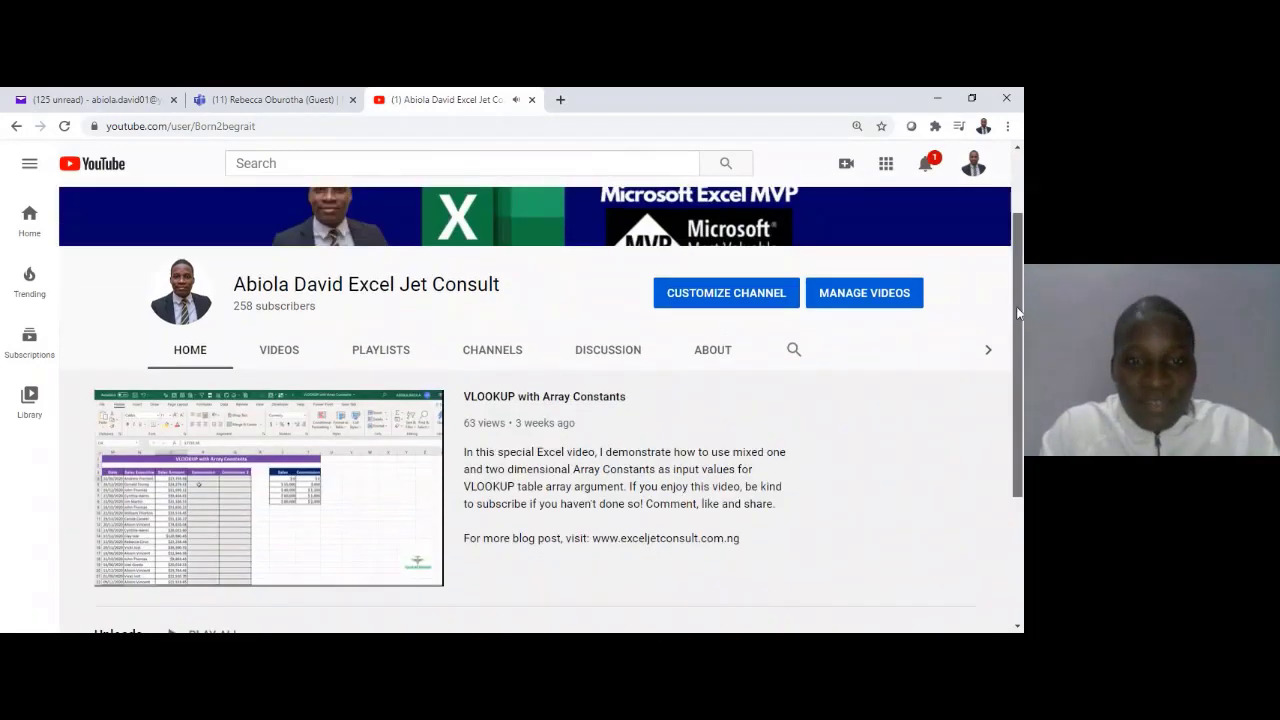
pyautogui.scroll(-4, 1018, 389)
pyautogui.moveTo(1017, 435); pyautogui.dragTo(1017, 440)
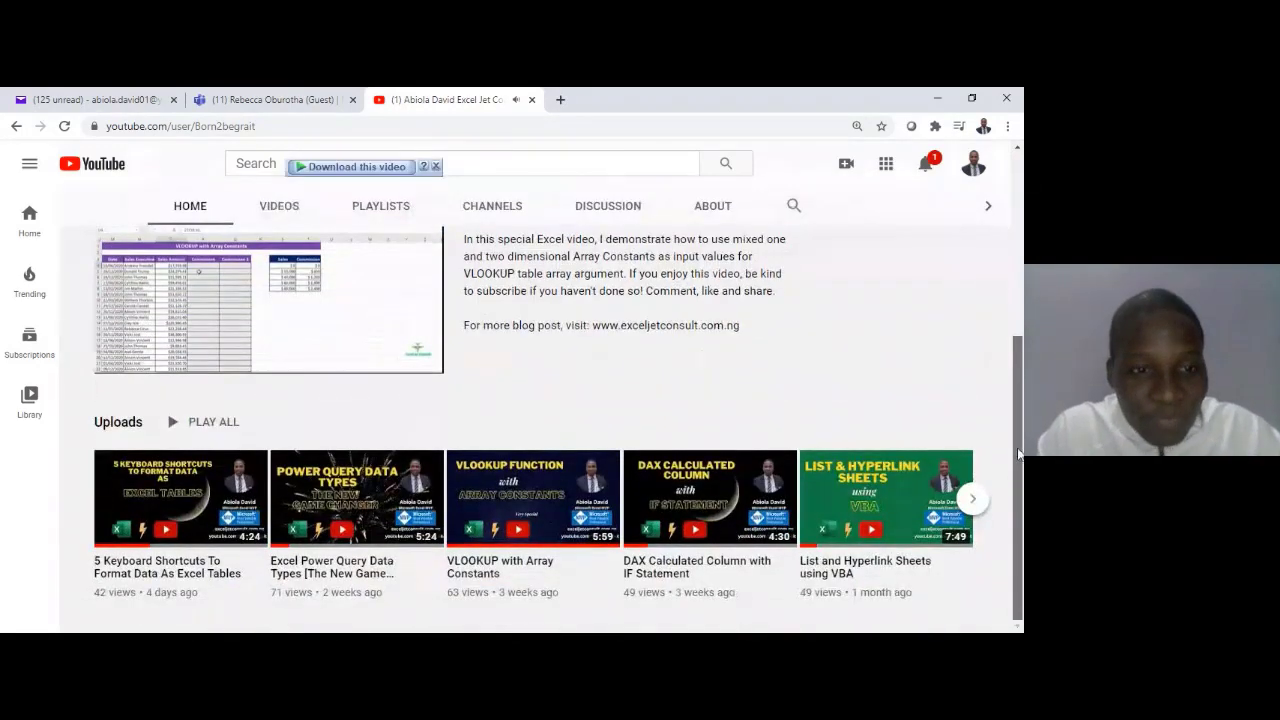
pyautogui.moveTo(120, 357)
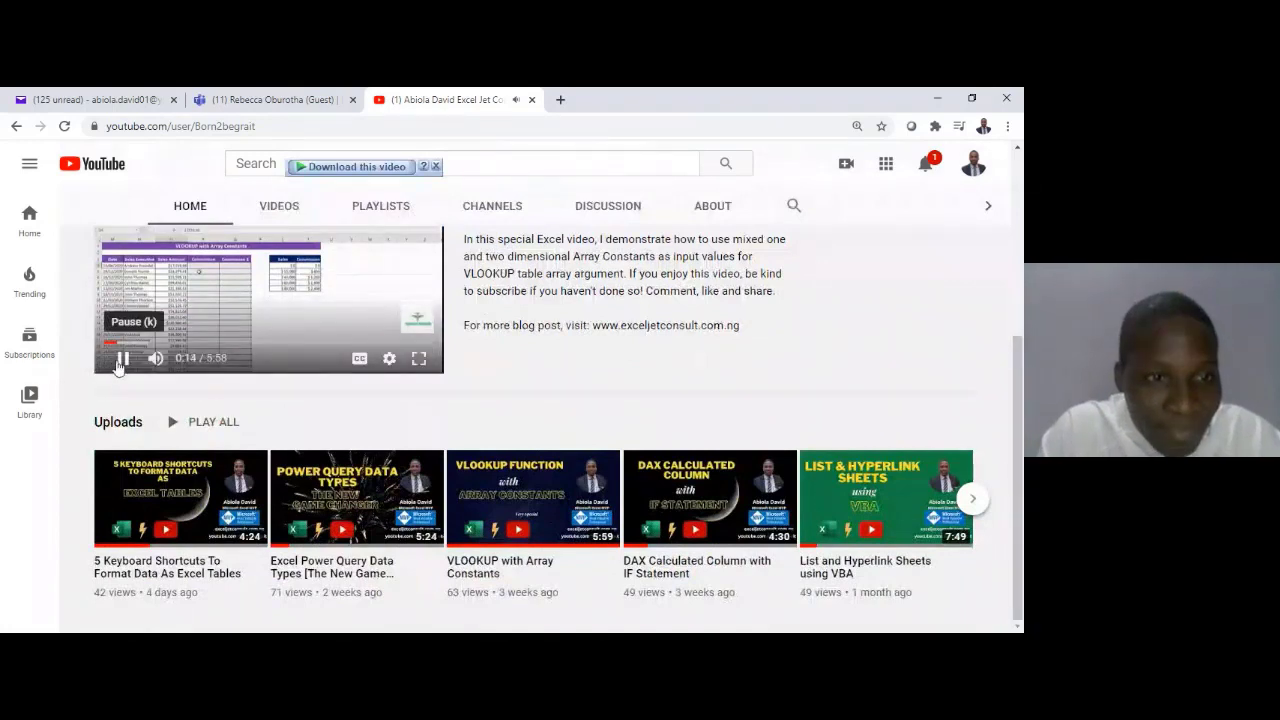
pyautogui.click(122, 358)
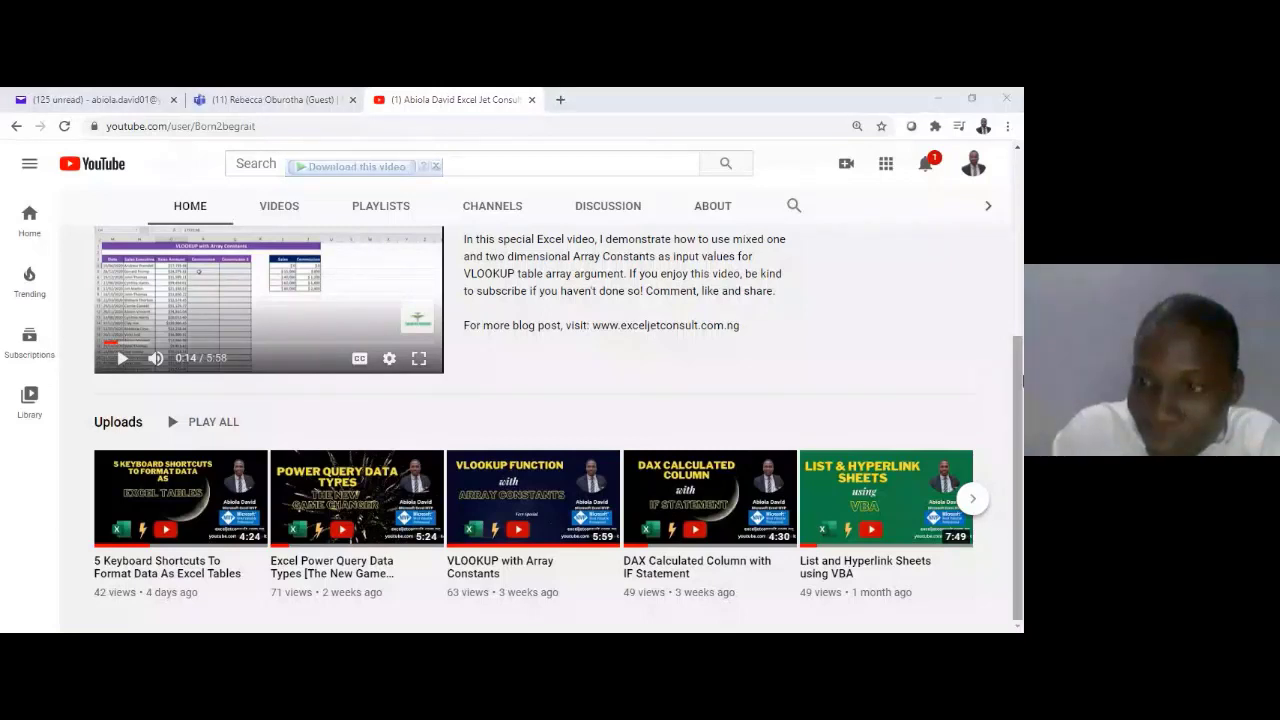
pyautogui.click(1018, 379)
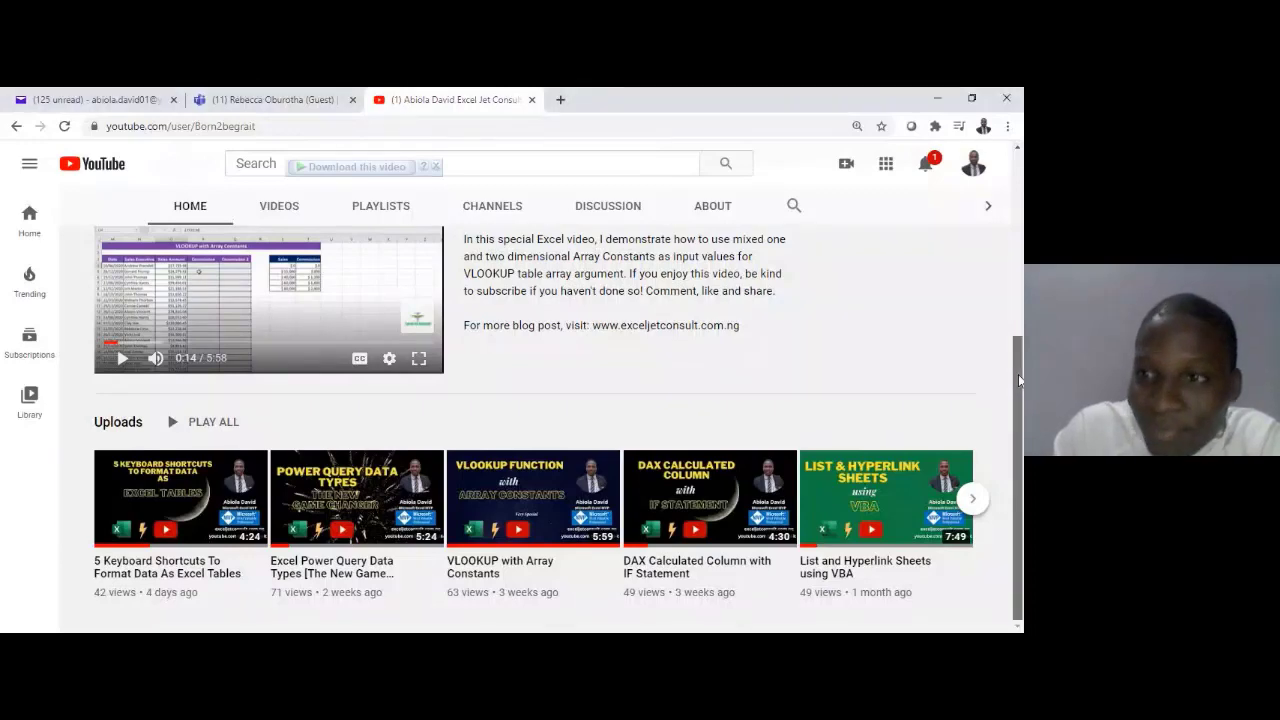
pyautogui.scroll(3, 1018, 354)
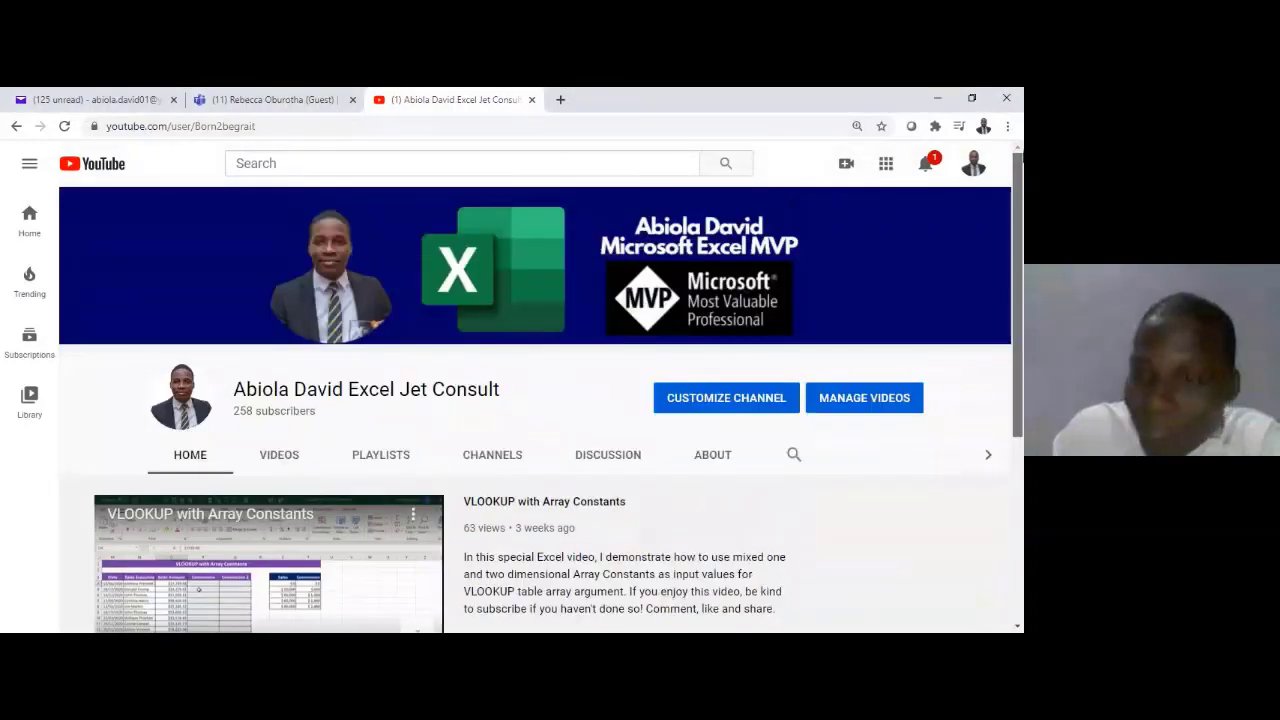
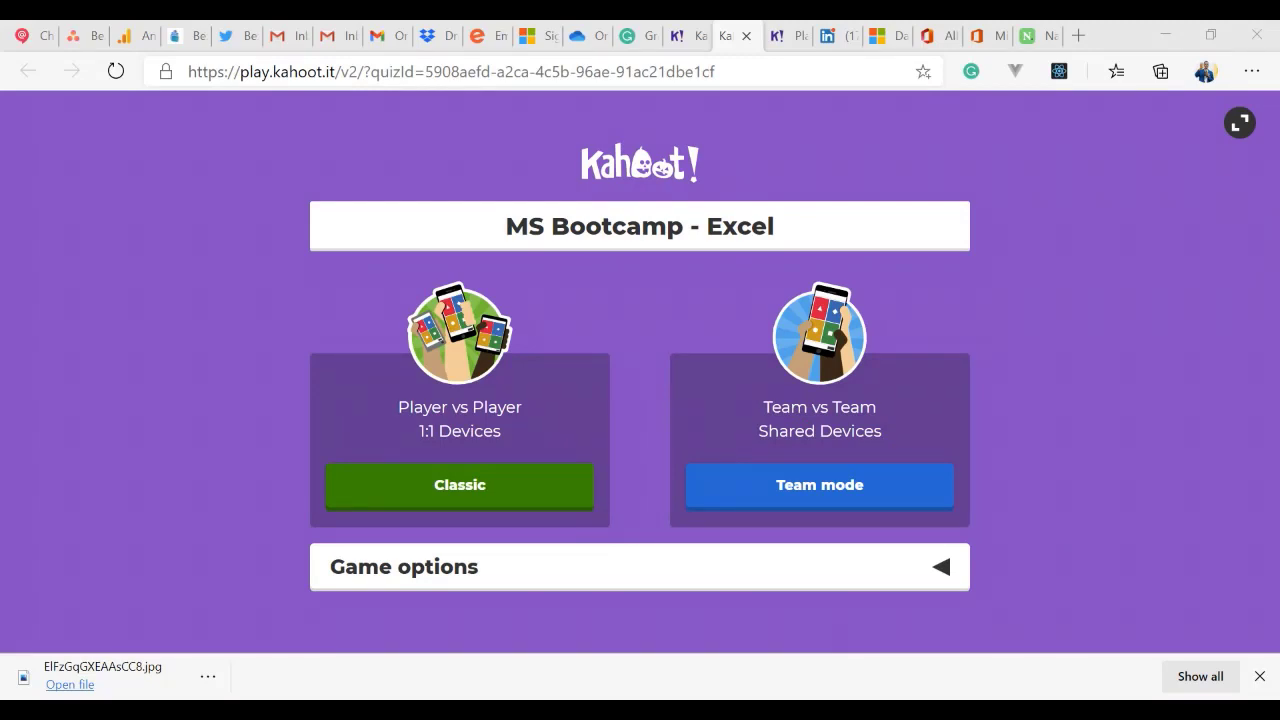
# Step: Start the quiz in Classic mode and select game PIN 5773967 to share it
pyautogui.click(709, 383)
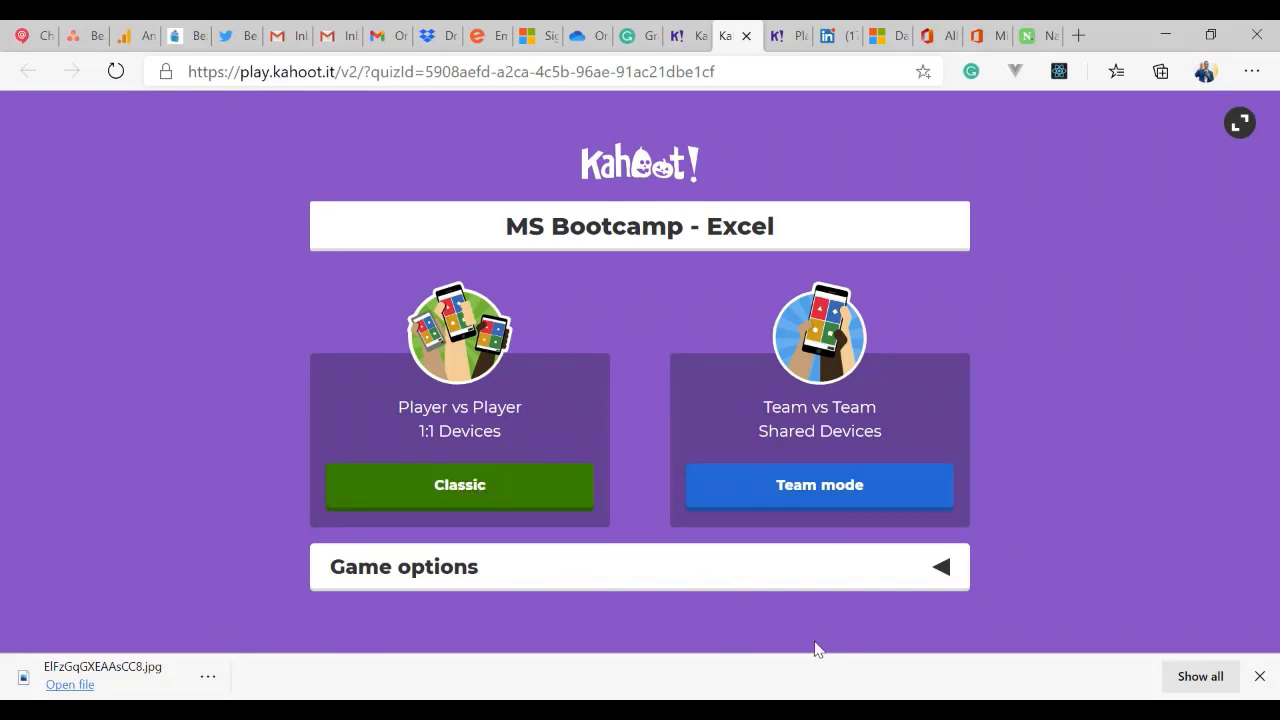
pyautogui.click(479, 494)
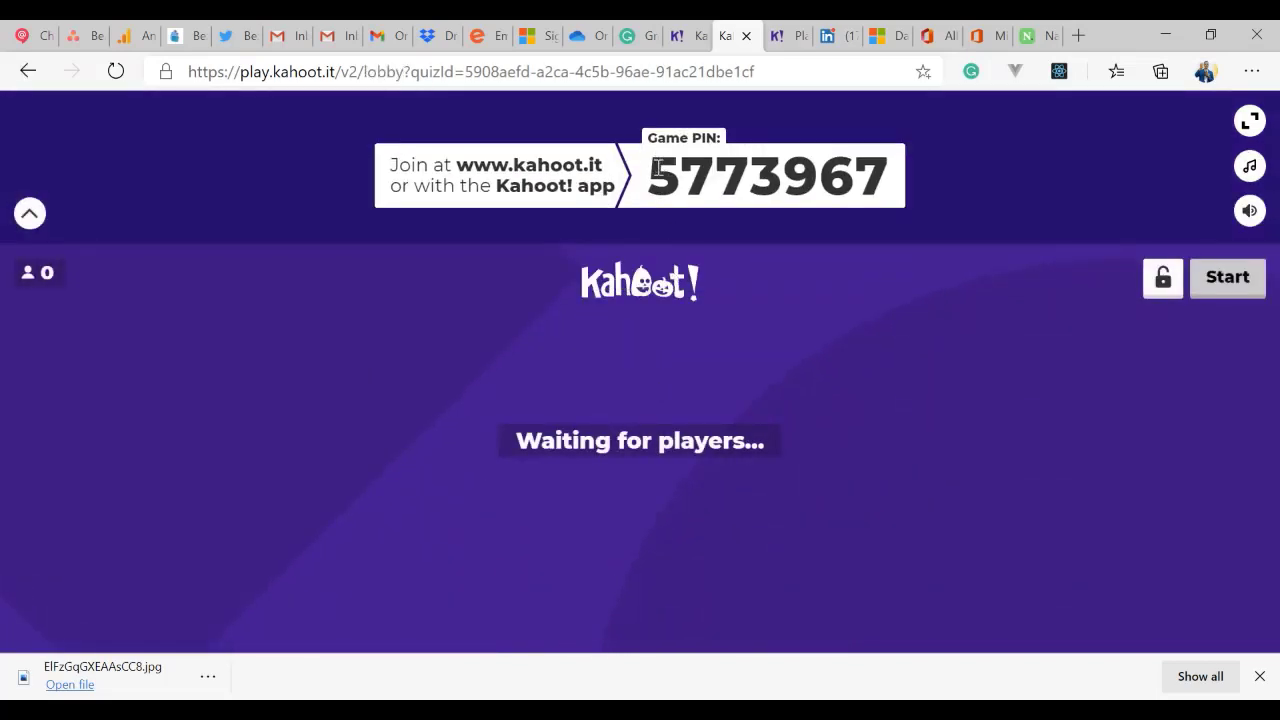
pyautogui.moveTo(650, 170); pyautogui.dragTo(905, 185)
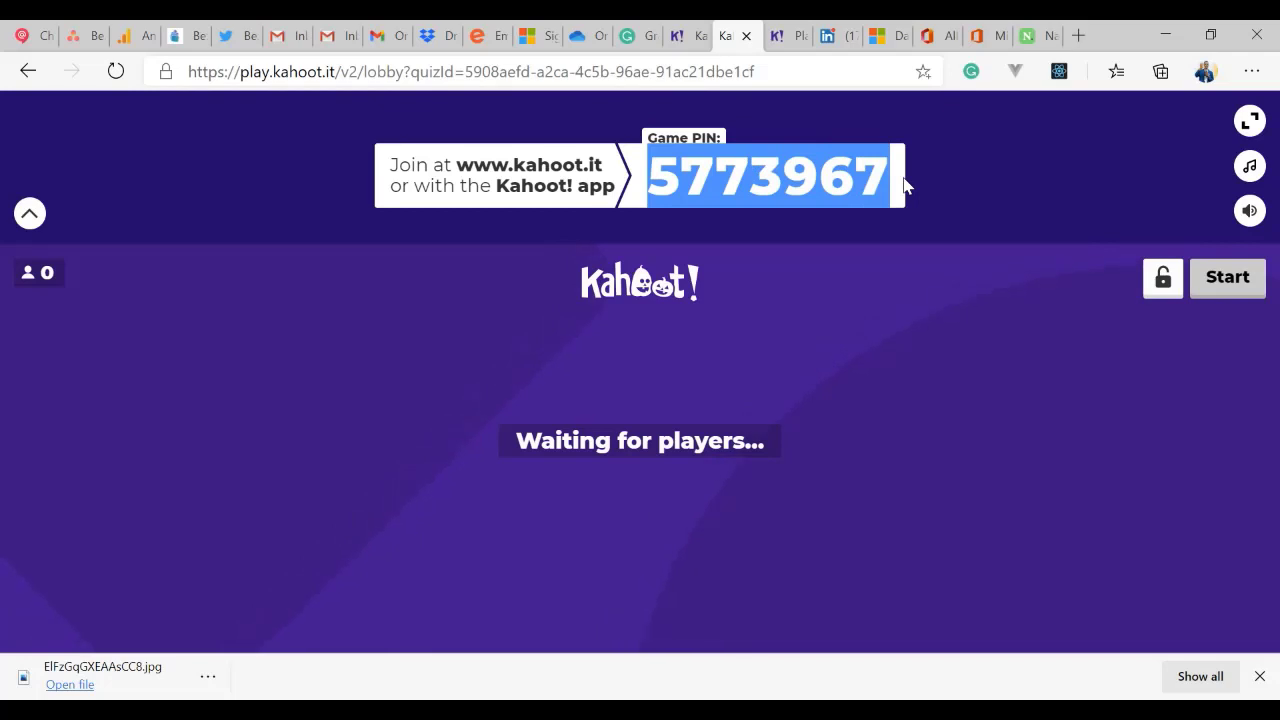
pyautogui.hotkey('alt', 'Tab')
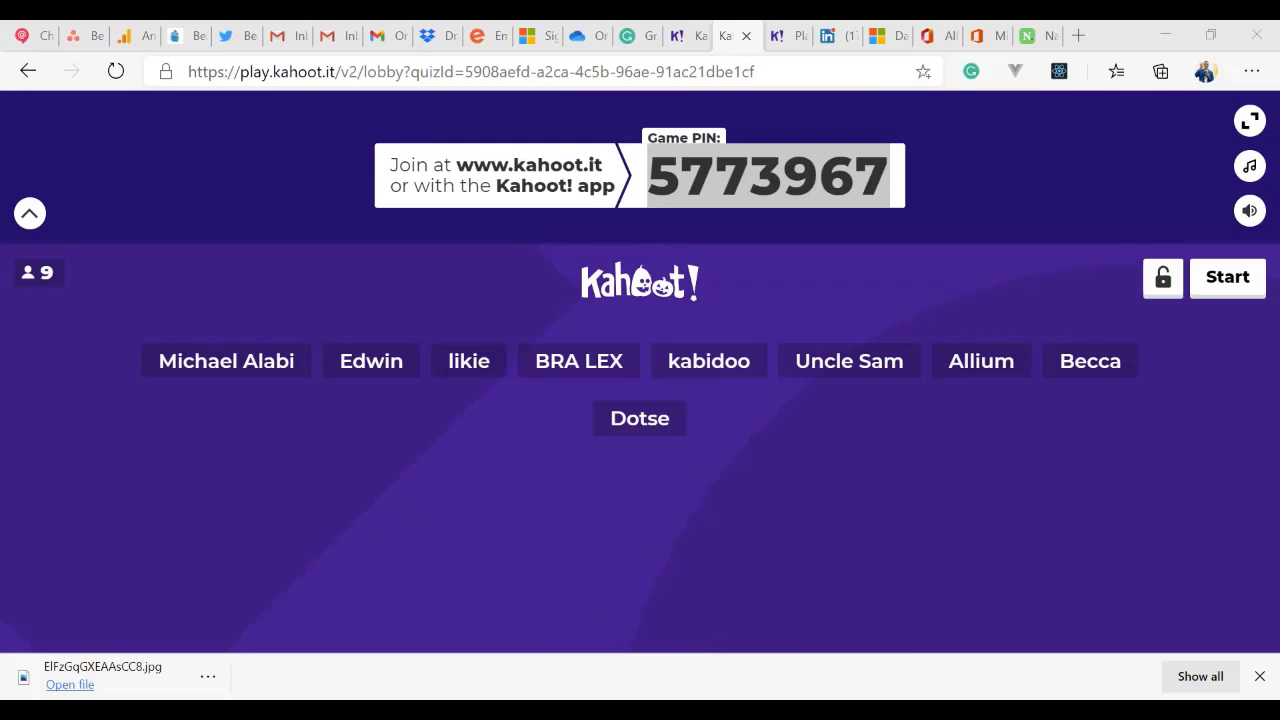
# Step: Share PIN 5773967 from another window, then start the game once a tenth player joins
pyautogui.hotkey('alt', 'Tab')
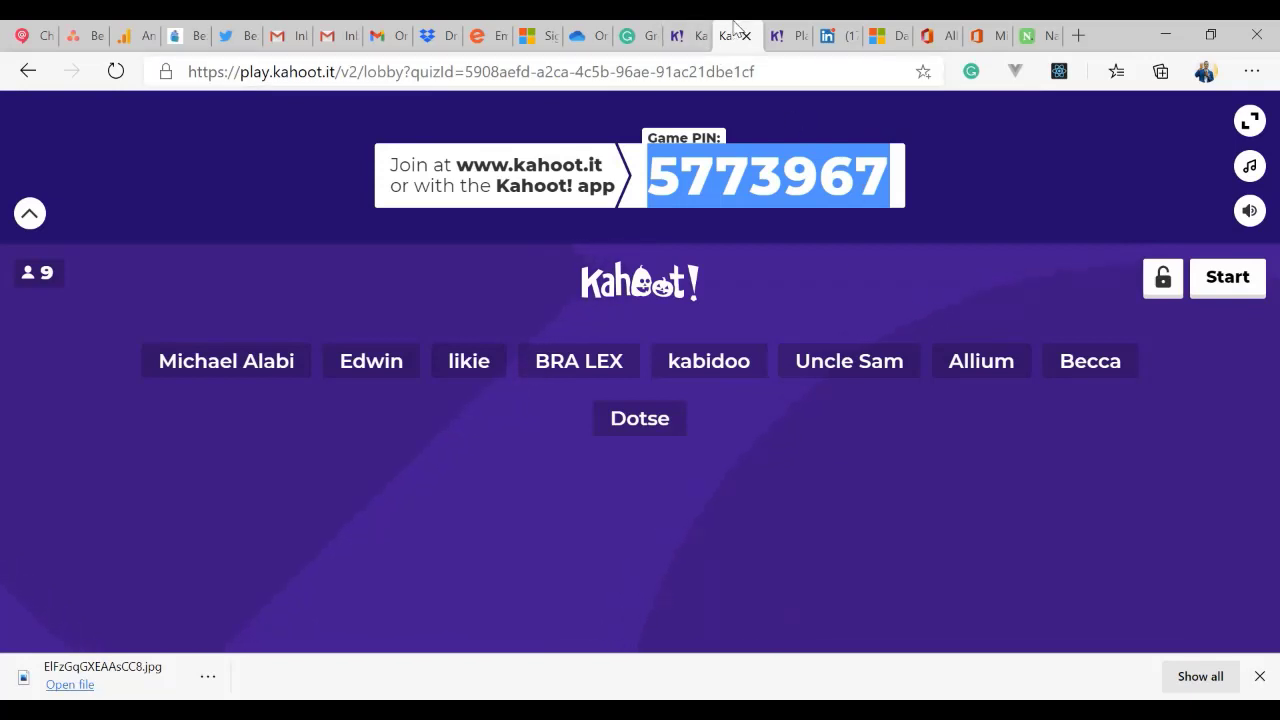
pyautogui.hotkey('alt', 'Tab')
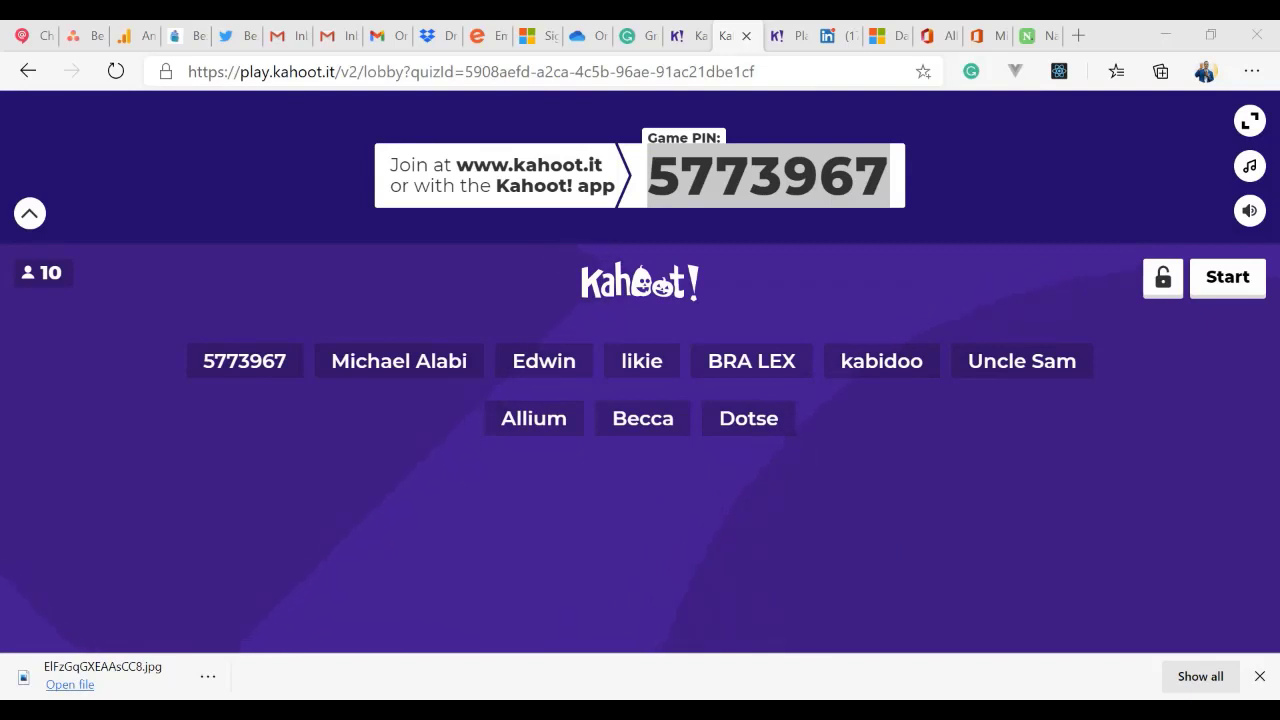
pyautogui.click(226, 666)
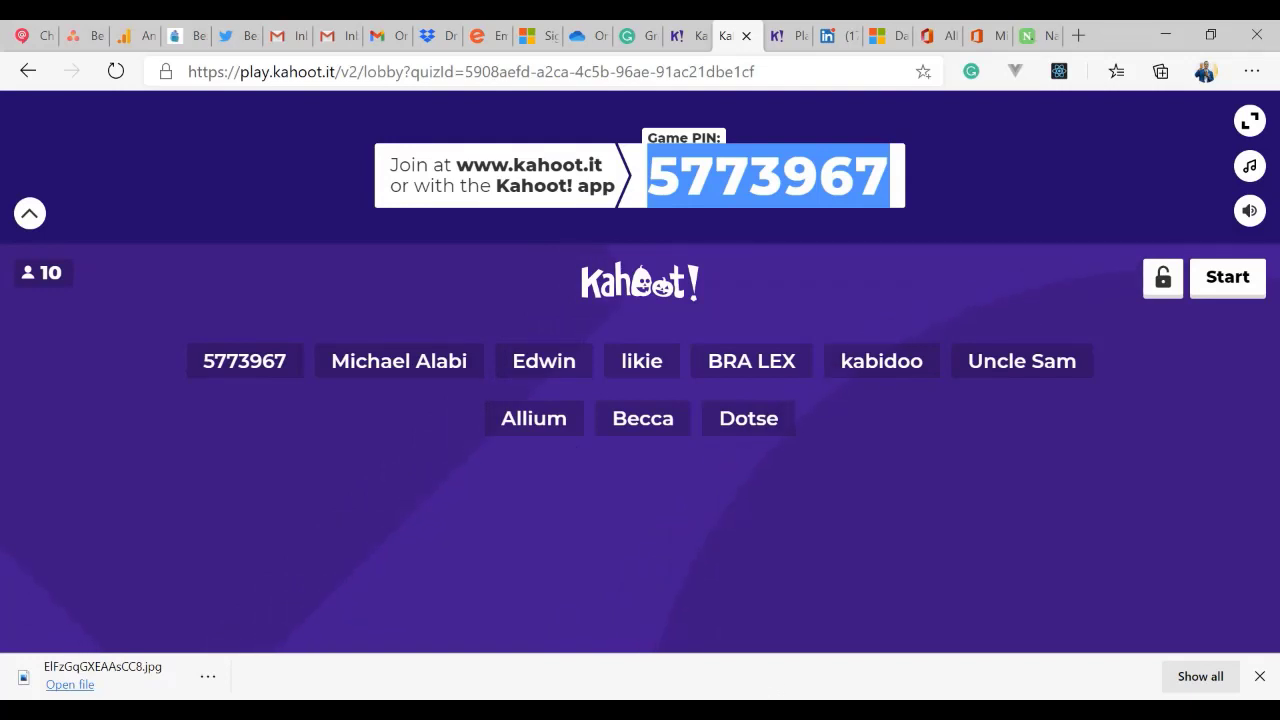
pyautogui.hotkey('alt', 'Tab')
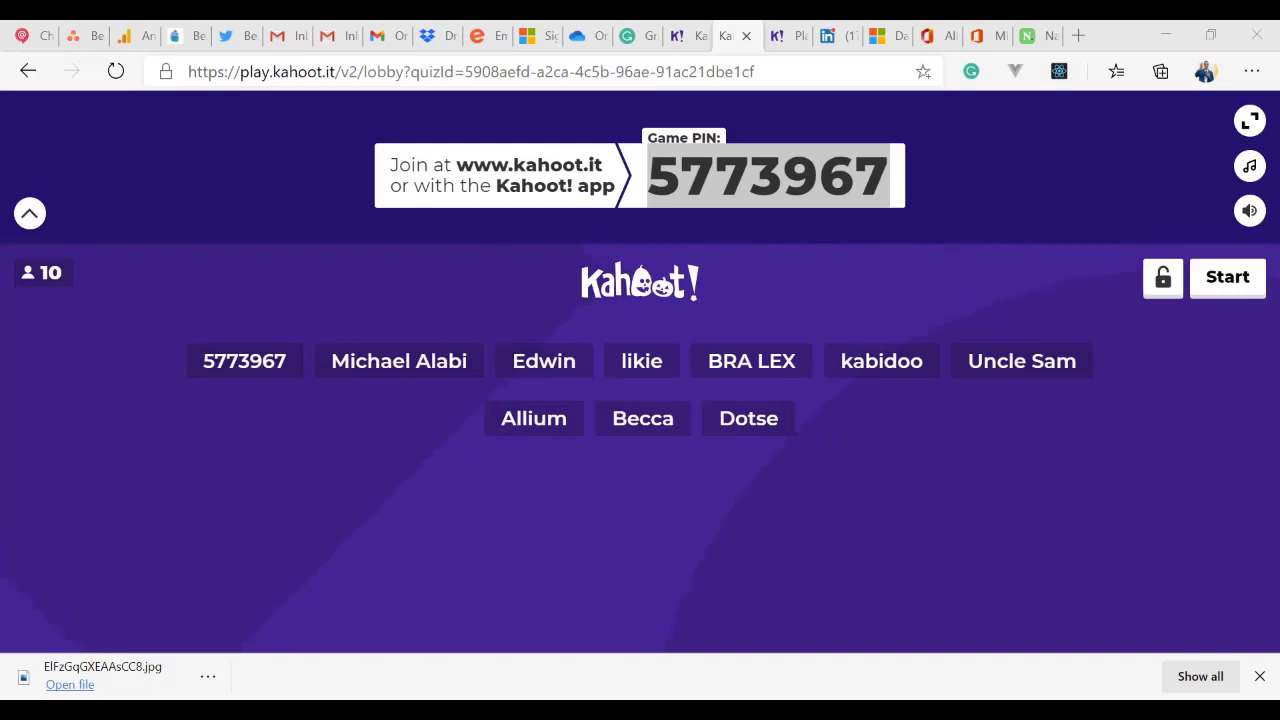
pyautogui.click(168, 652)
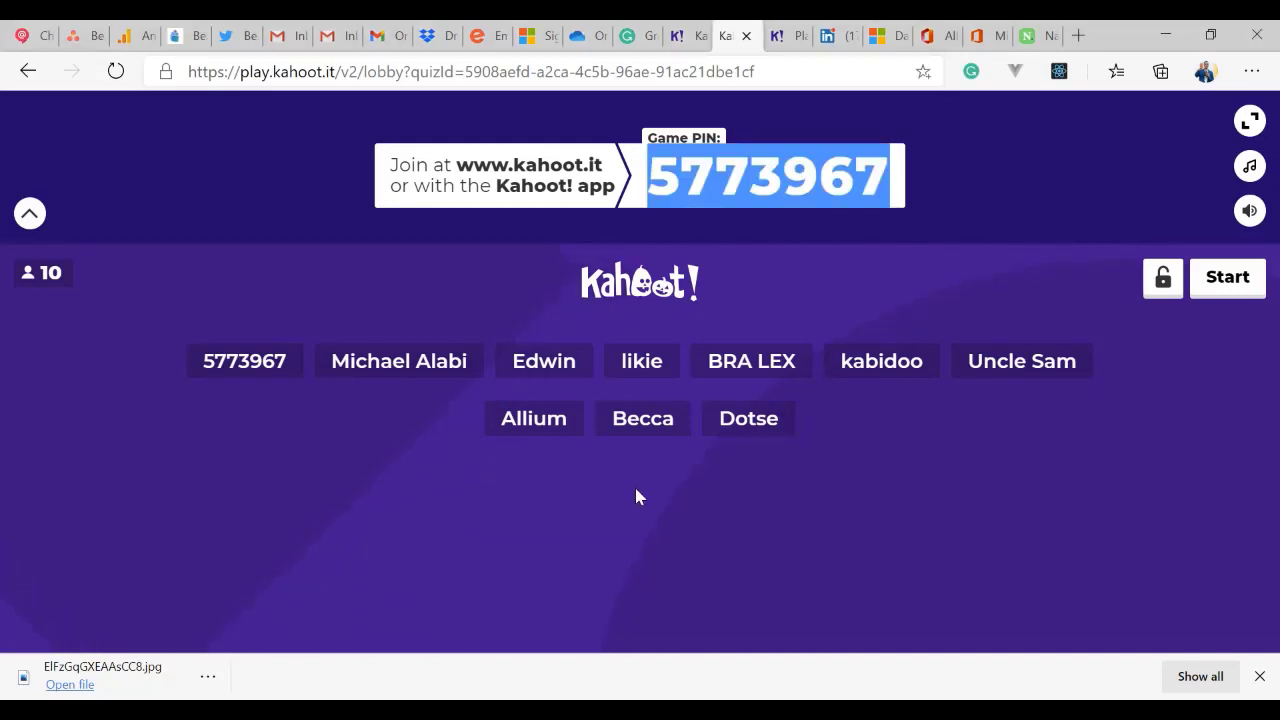
pyautogui.click(951, 503)
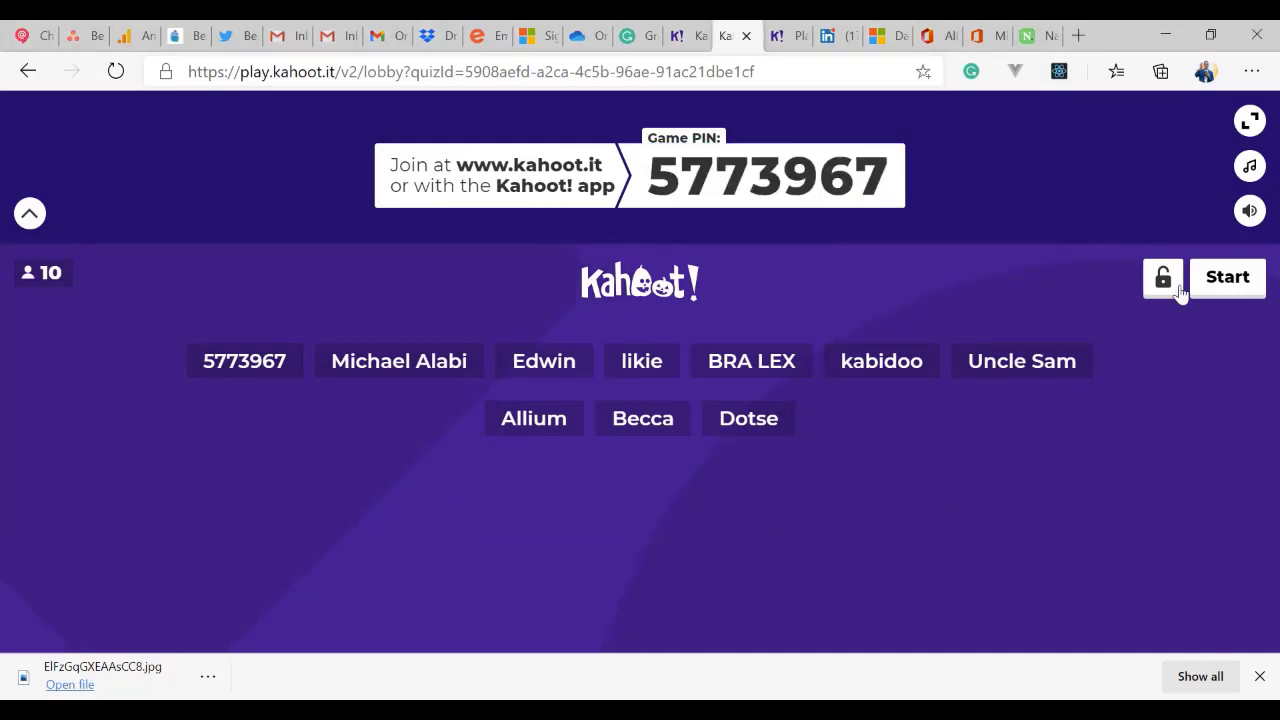
# Step: Run question 1 on the Cedi sign, then advance from its results to the scoreboard
pyautogui.click(1248, 280)
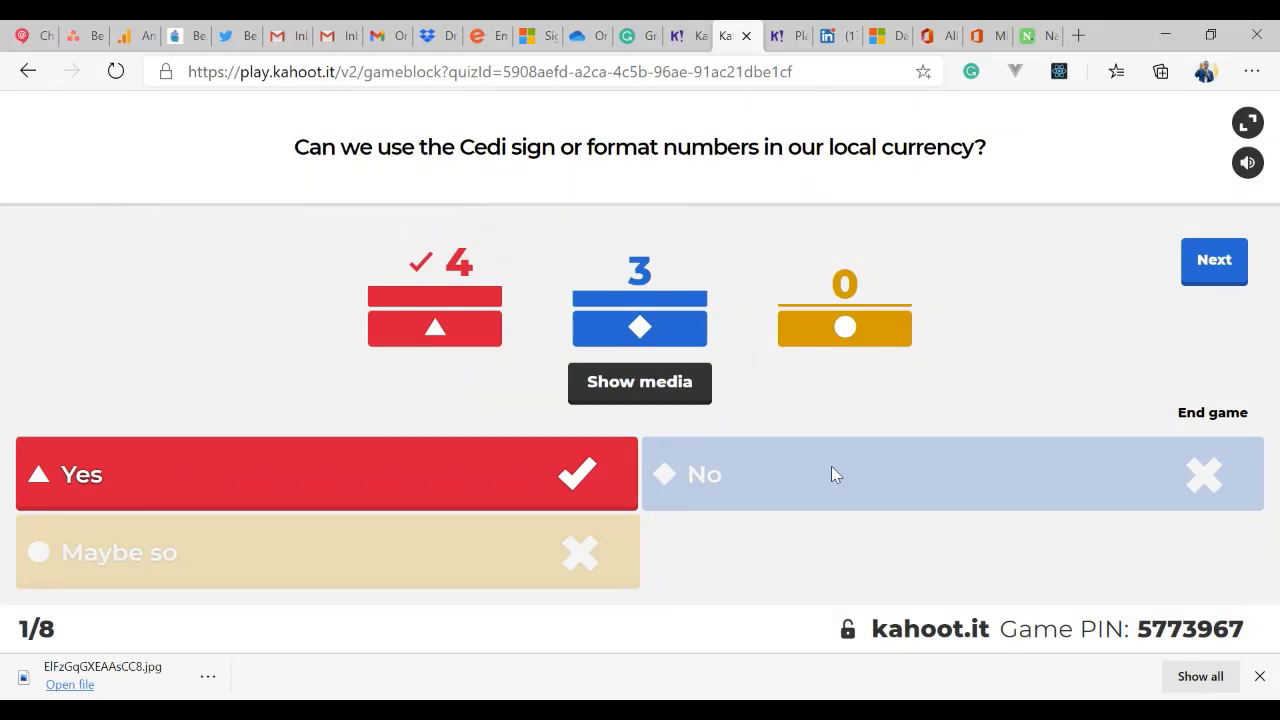
pyautogui.click(1216, 262)
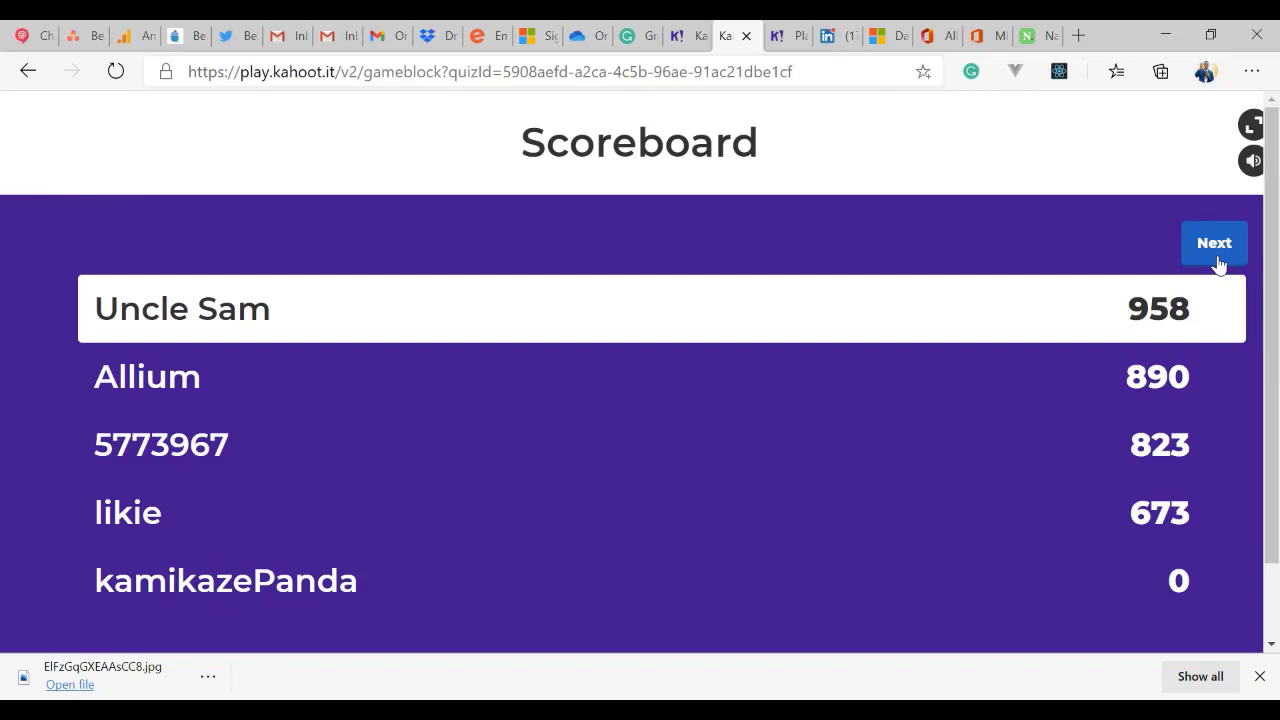
# Step: Launch question 2, the true-or-false question on COUNTIF
pyautogui.click(1217, 240)
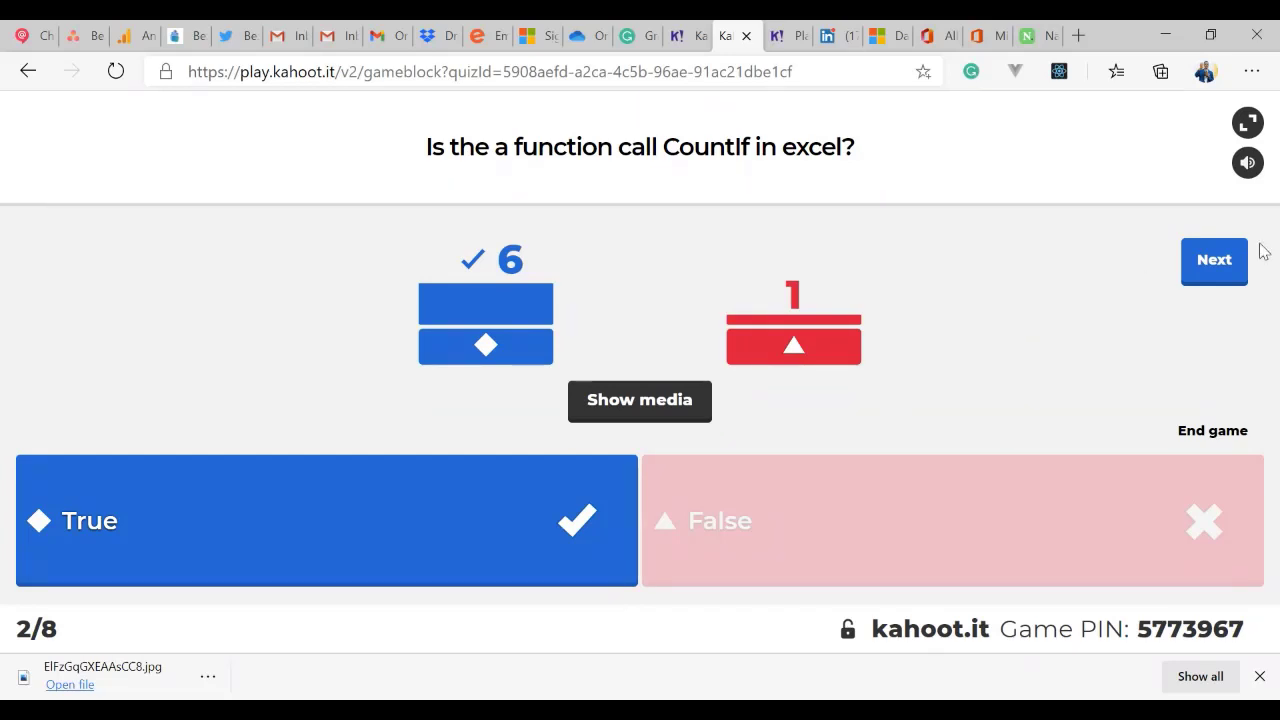
# Step: Advance to the scoreboard showing 1186, 965 and 823 points in third to fifth
pyautogui.click(1215, 275)
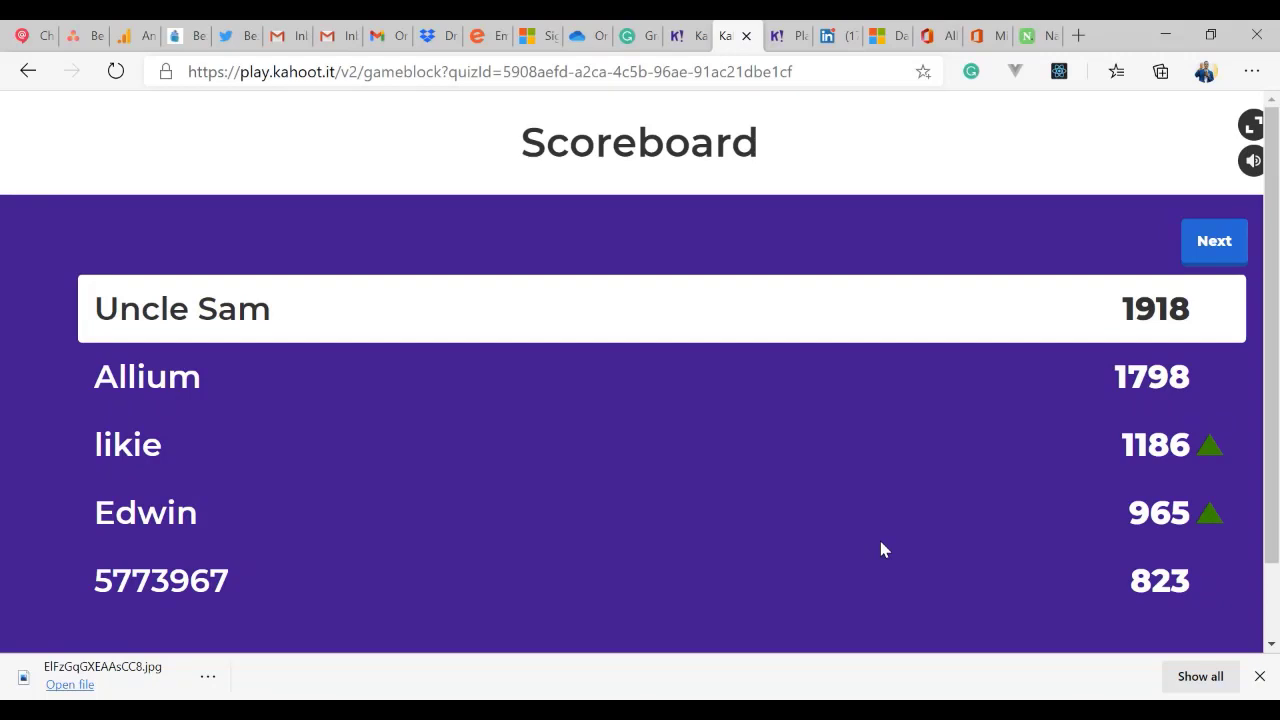
# Step: Launch question 3 on Average If and let it run to results
pyautogui.click(1214, 243)
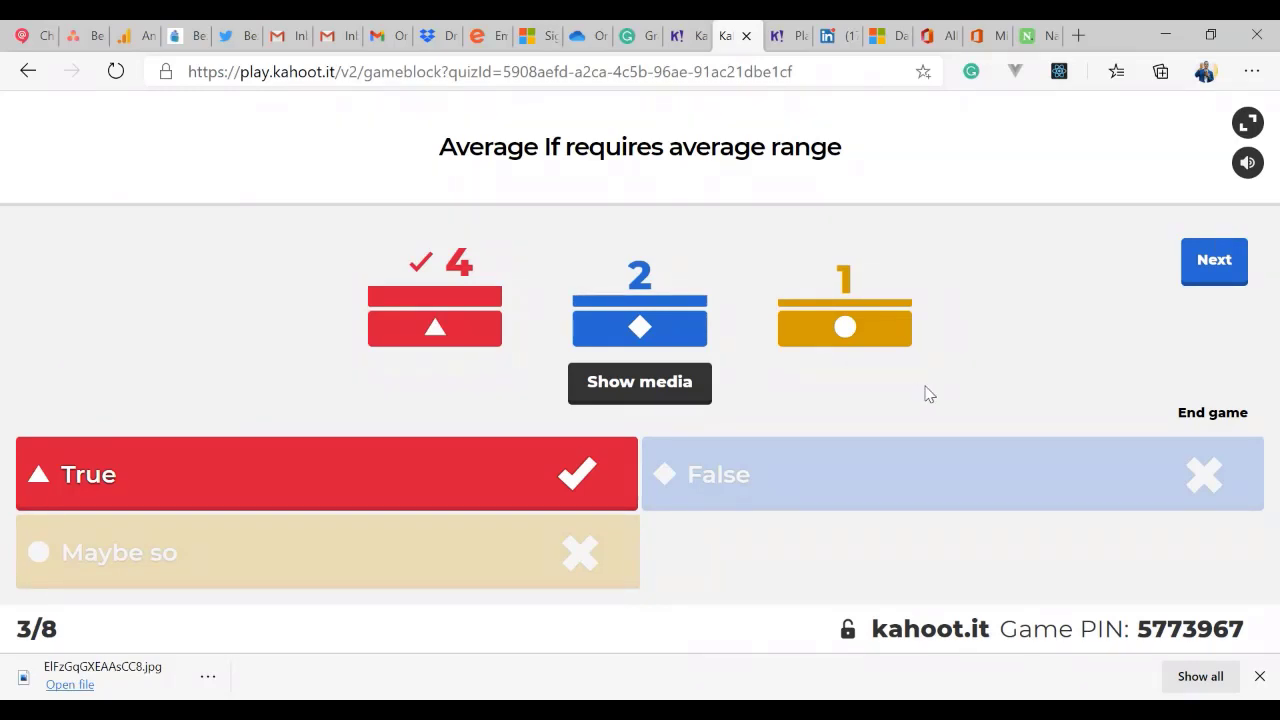
# Step: Move past question 3 results to the scoreboard led by 2871 points
pyautogui.click(1190, 281)
pyautogui.click(1218, 269)
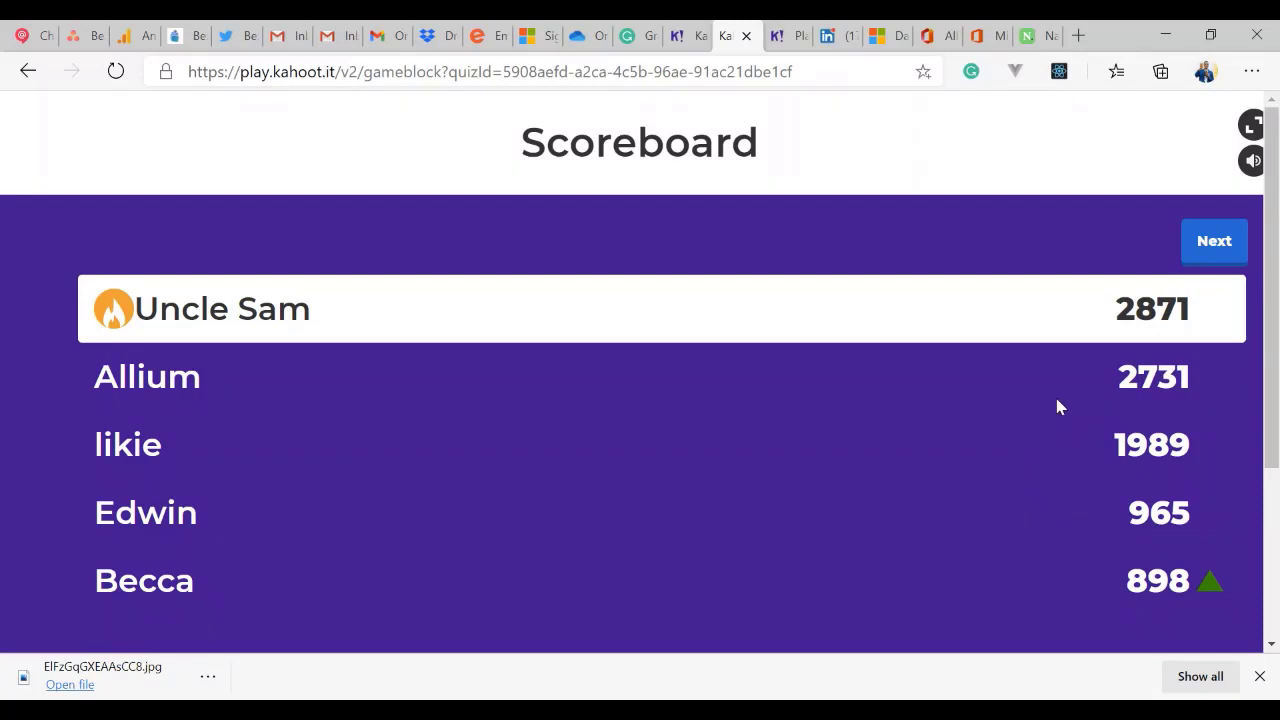
# Step: Leave the scoreboard and launch true-or-false question 4
pyautogui.click(1212, 248)
pyautogui.click(1208, 244)
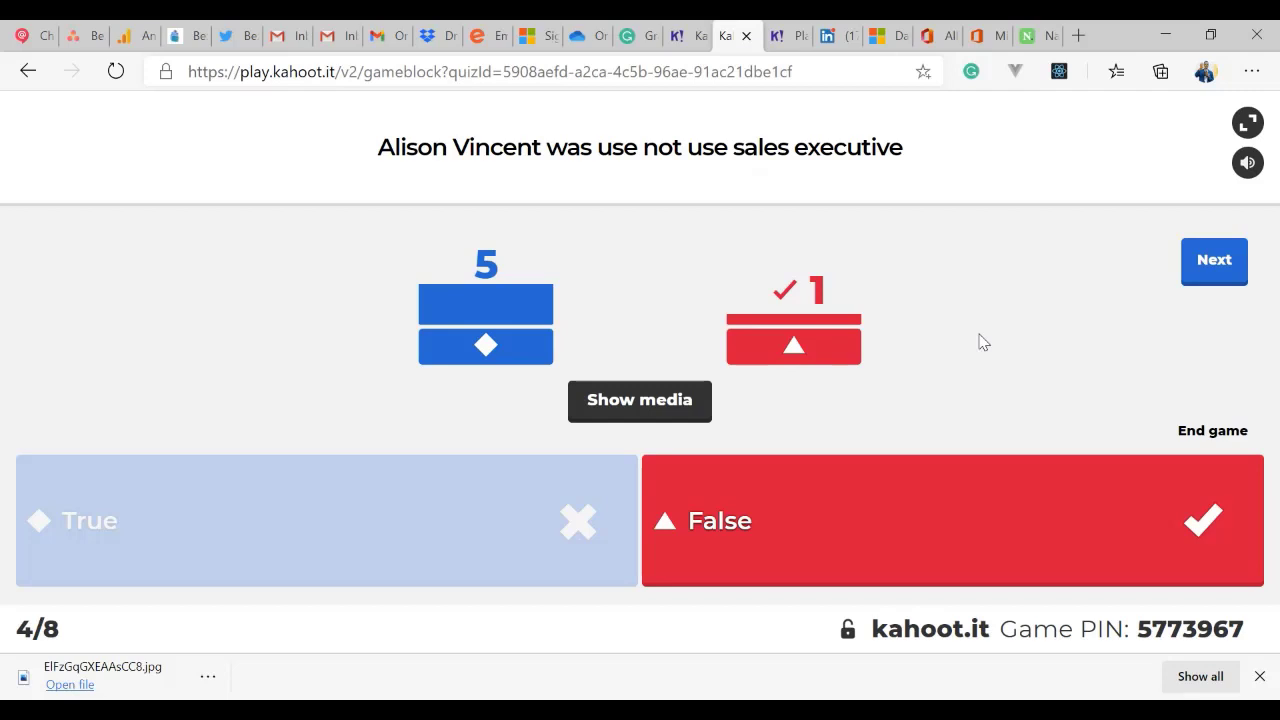
# Step: Display the question 4 scoreboard, with second place now on 2807 points
pyautogui.click(1203, 276)
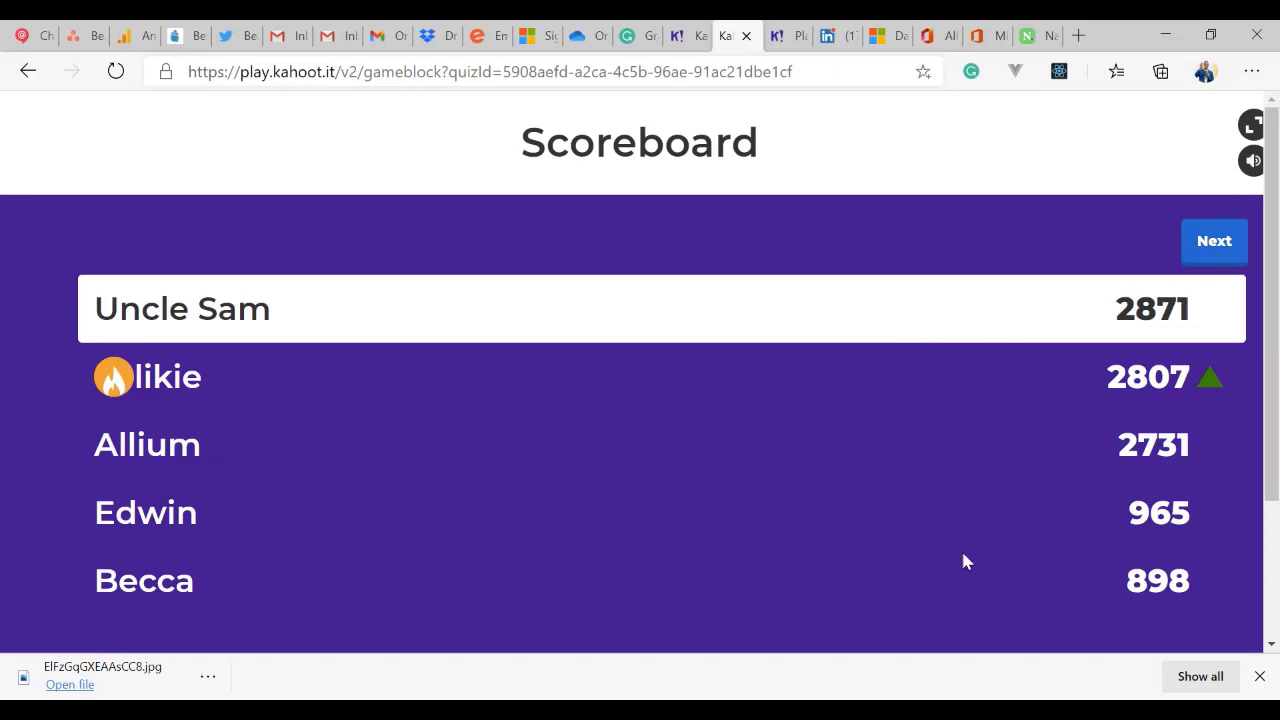
# Step: Launch question 5 on VLOOKUP and let it run to the results
pyautogui.click(1214, 244)
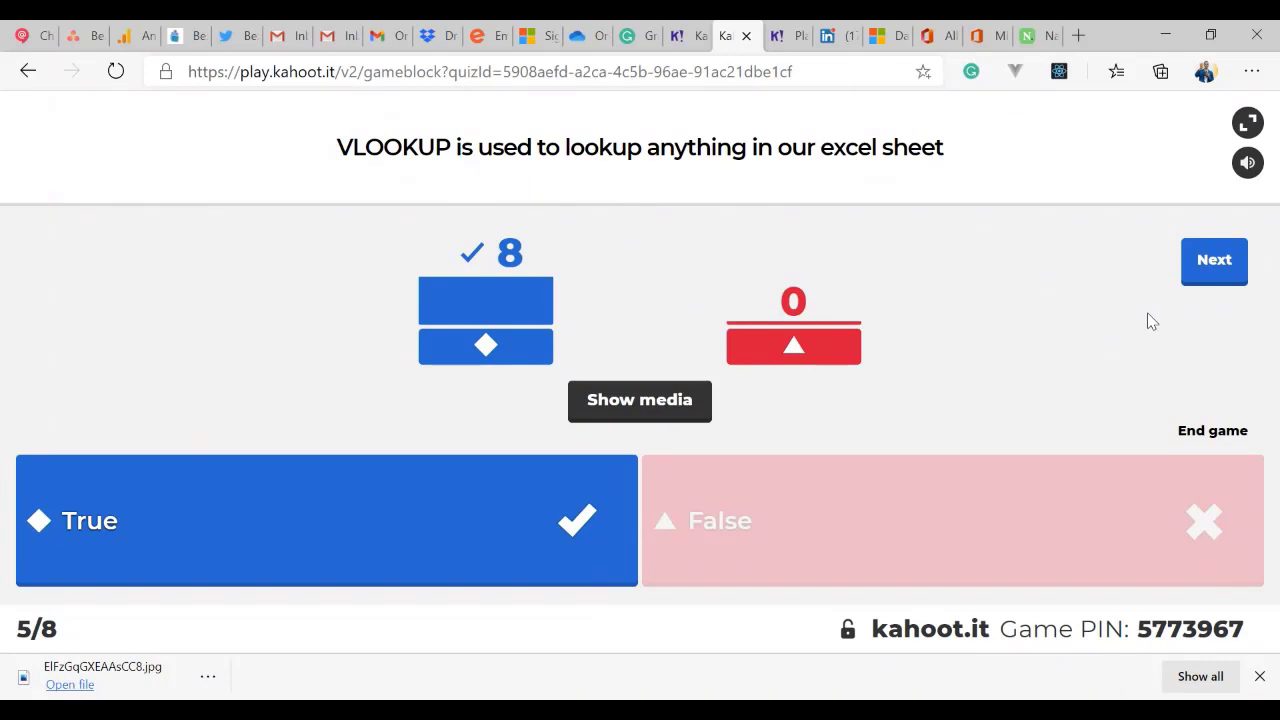
# Step: Advance from the question 5 results to the scoreboard, led by 3841 points
pyautogui.click(1219, 272)
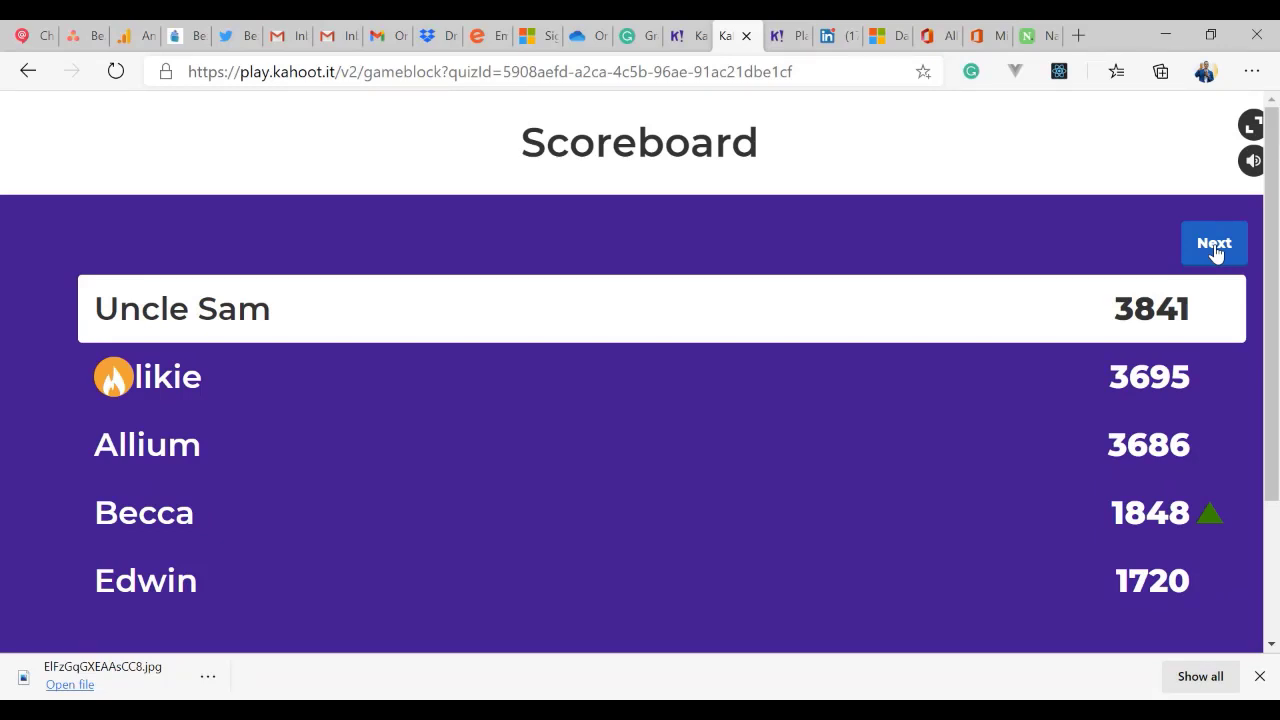
# Step: Run question 6 on VLOOKup exact matching and reveal results: True 4, False 2
pyautogui.click(1215, 248)
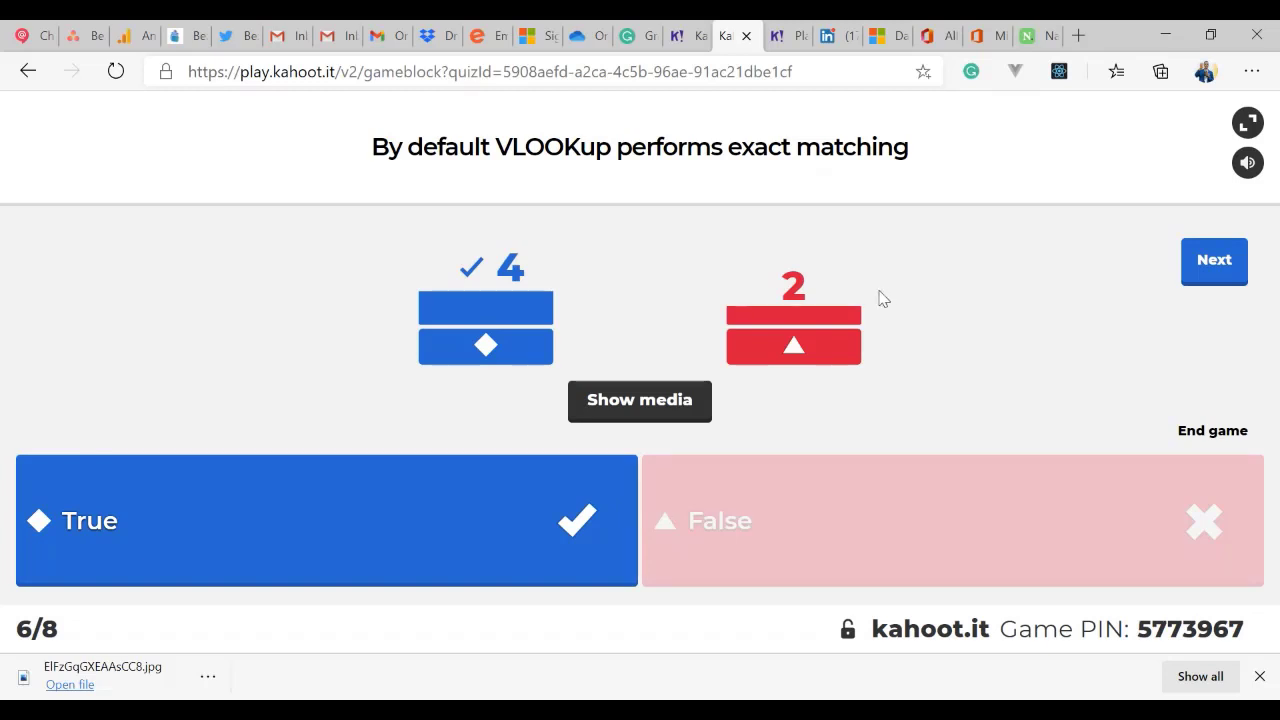
pyautogui.click(1232, 272)
# Step: Copy the host's game PIN into kahoot.it and join as the player 'Join and Lose'
pyautogui.doubleClick(1146, 628)
pyautogui.hotkey('ctrl', 'c')
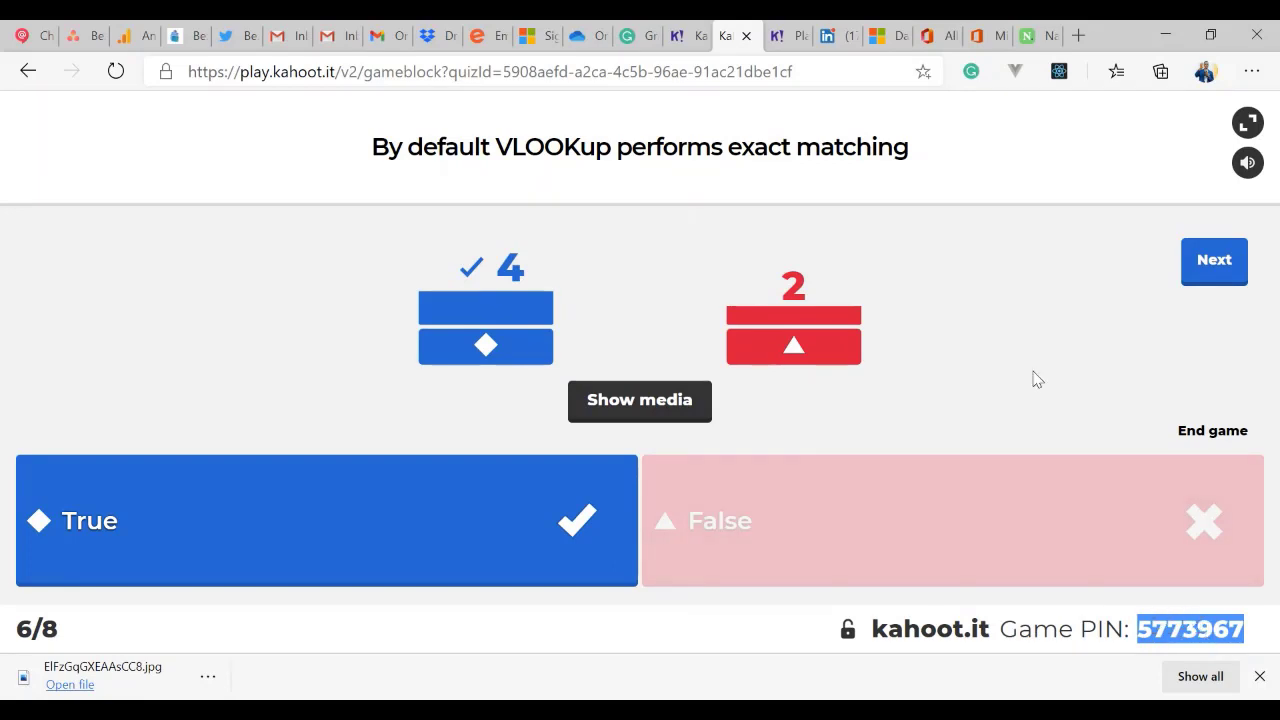
pyautogui.click(781, 34)
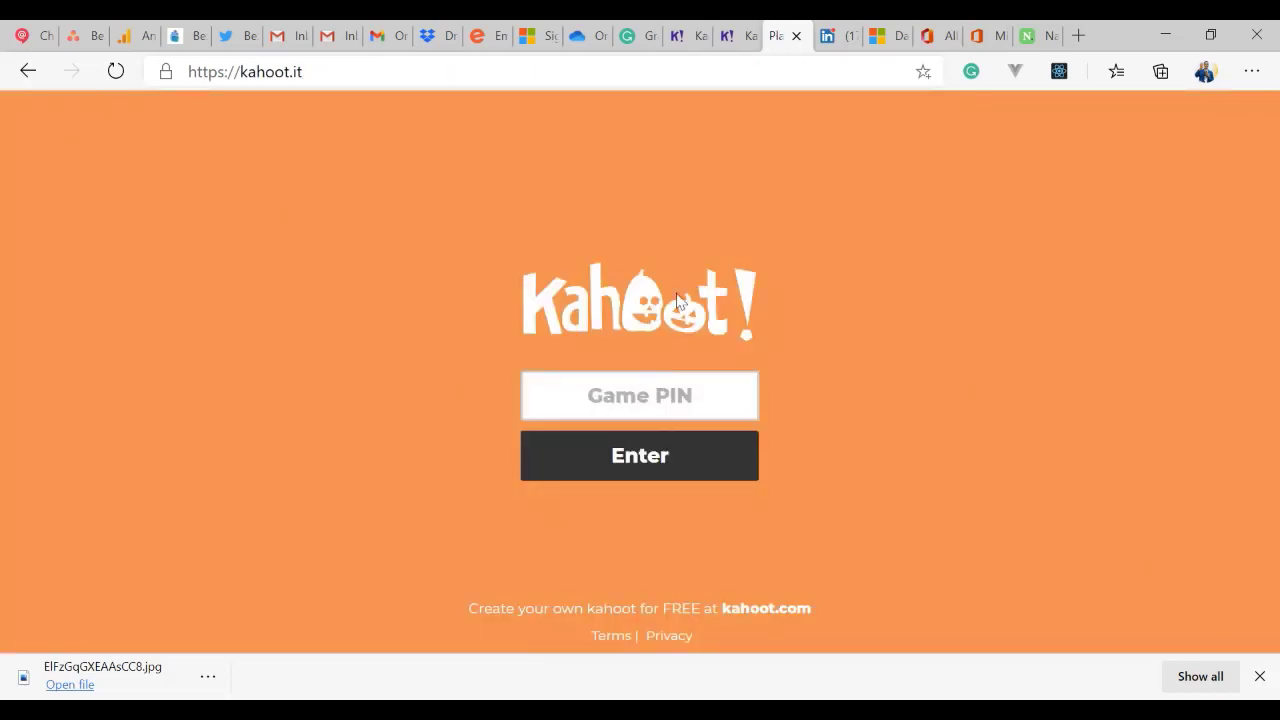
pyautogui.click(741, 37)
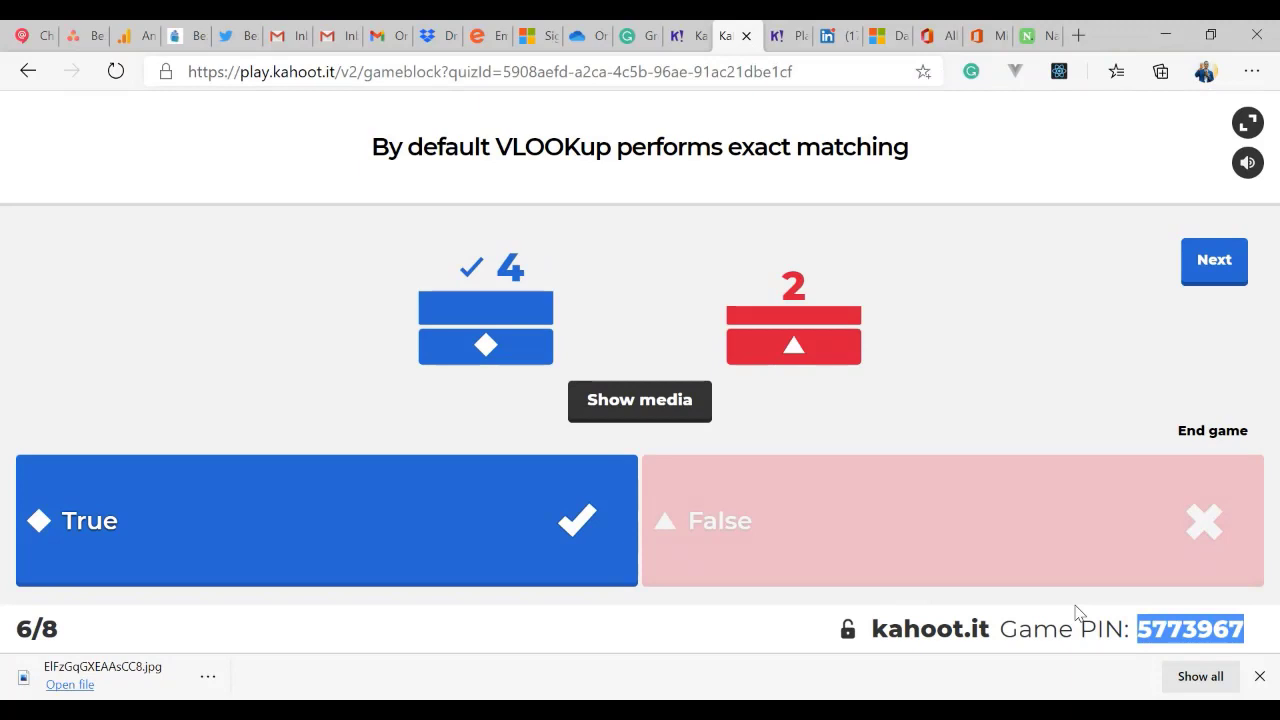
pyautogui.click(786, 37)
pyautogui.click(622, 399)
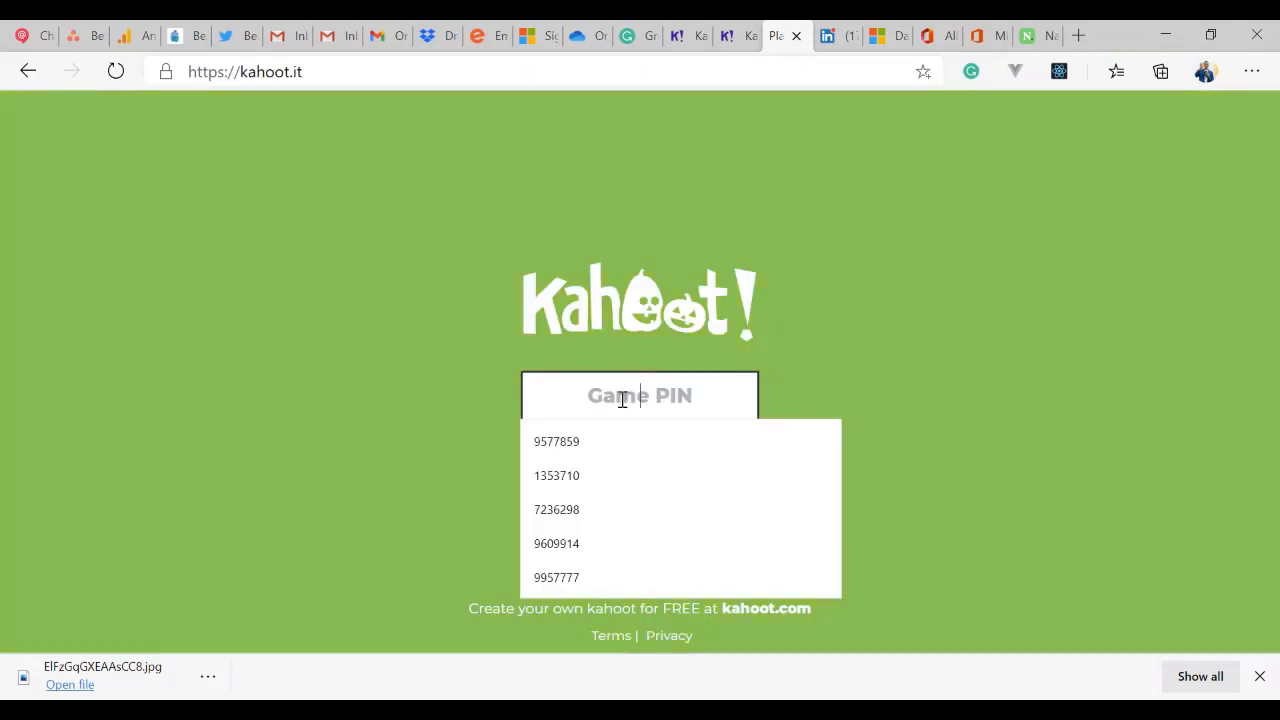
pyautogui.hotkey('ctrl', 'v')
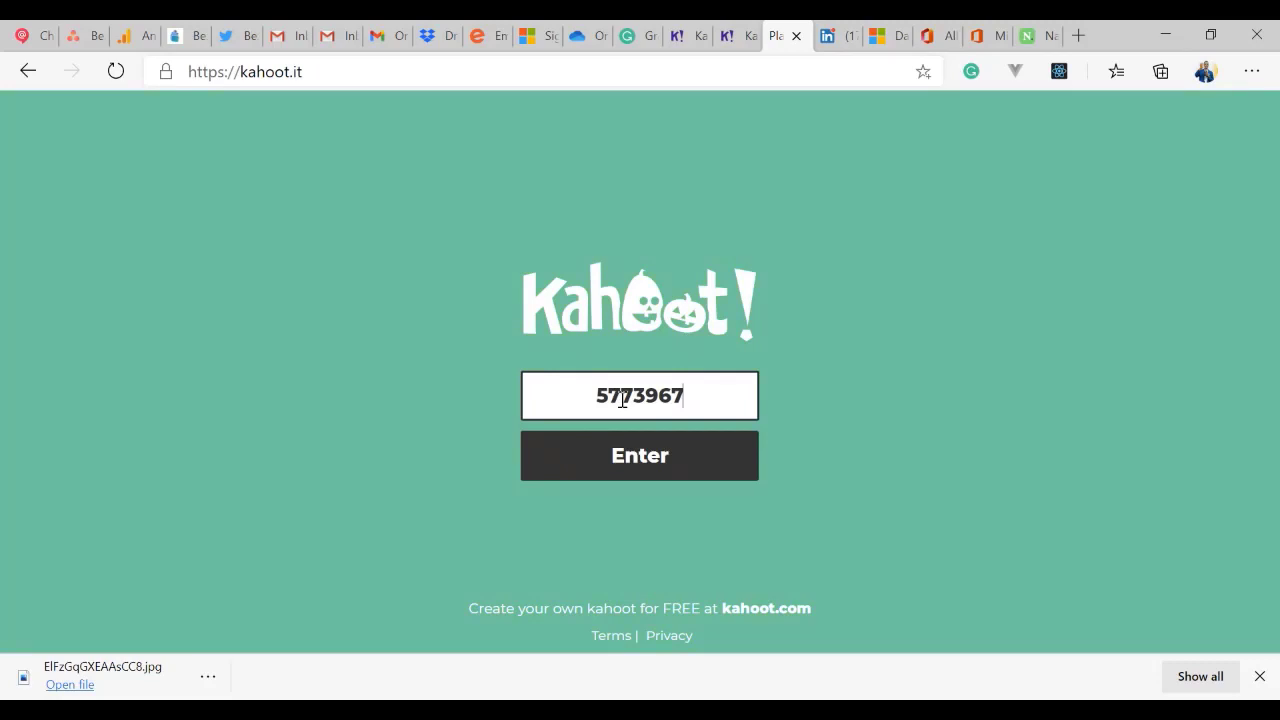
pyautogui.click(630, 458)
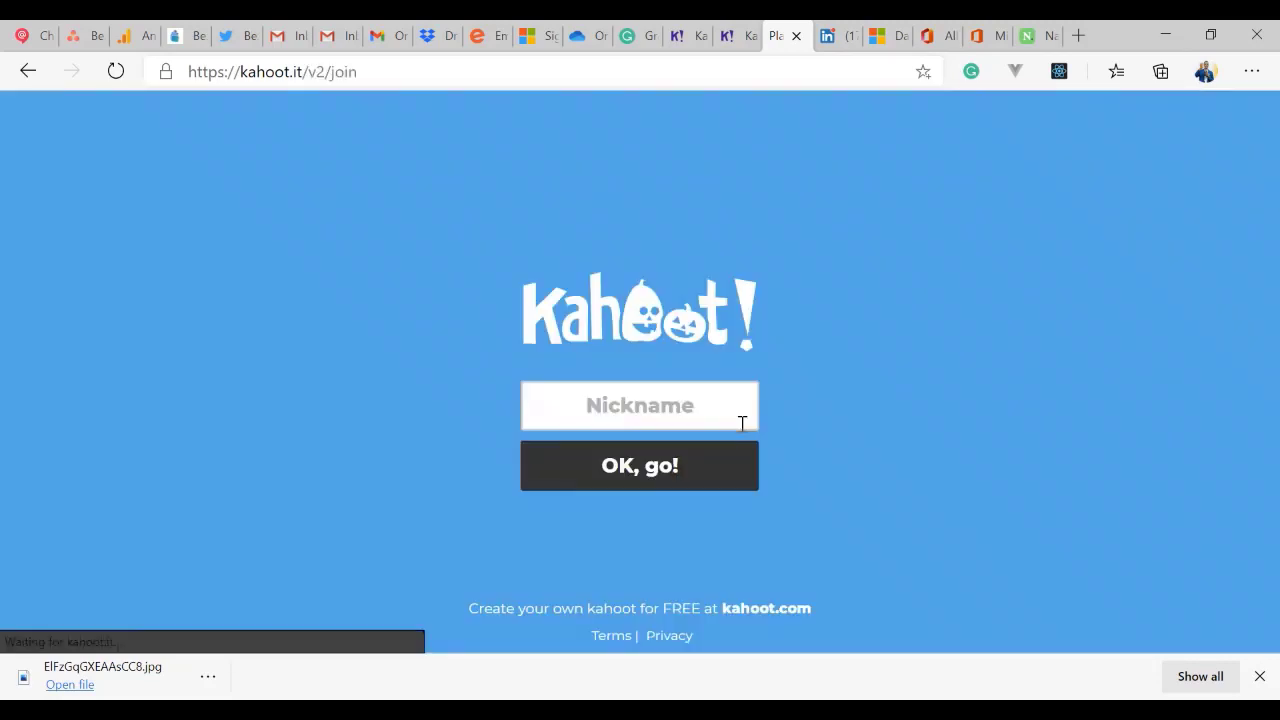
pyautogui.click(654, 414)
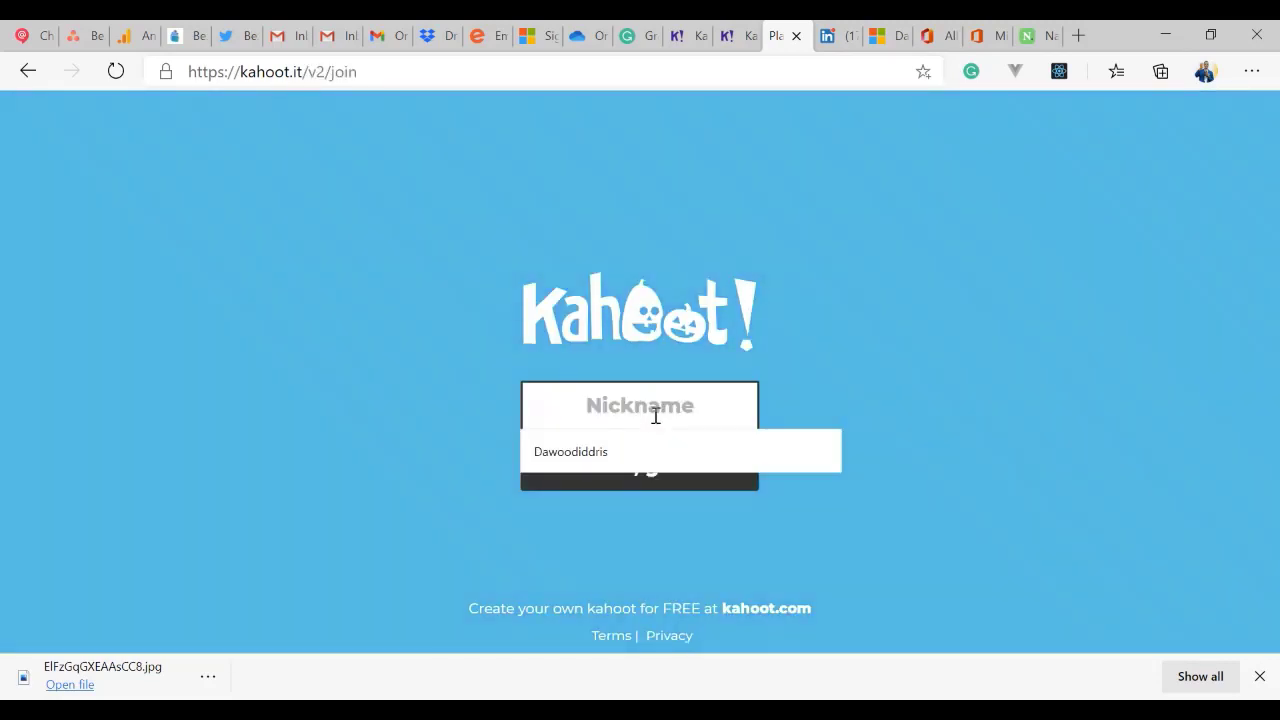
pyautogui.write('Joi')
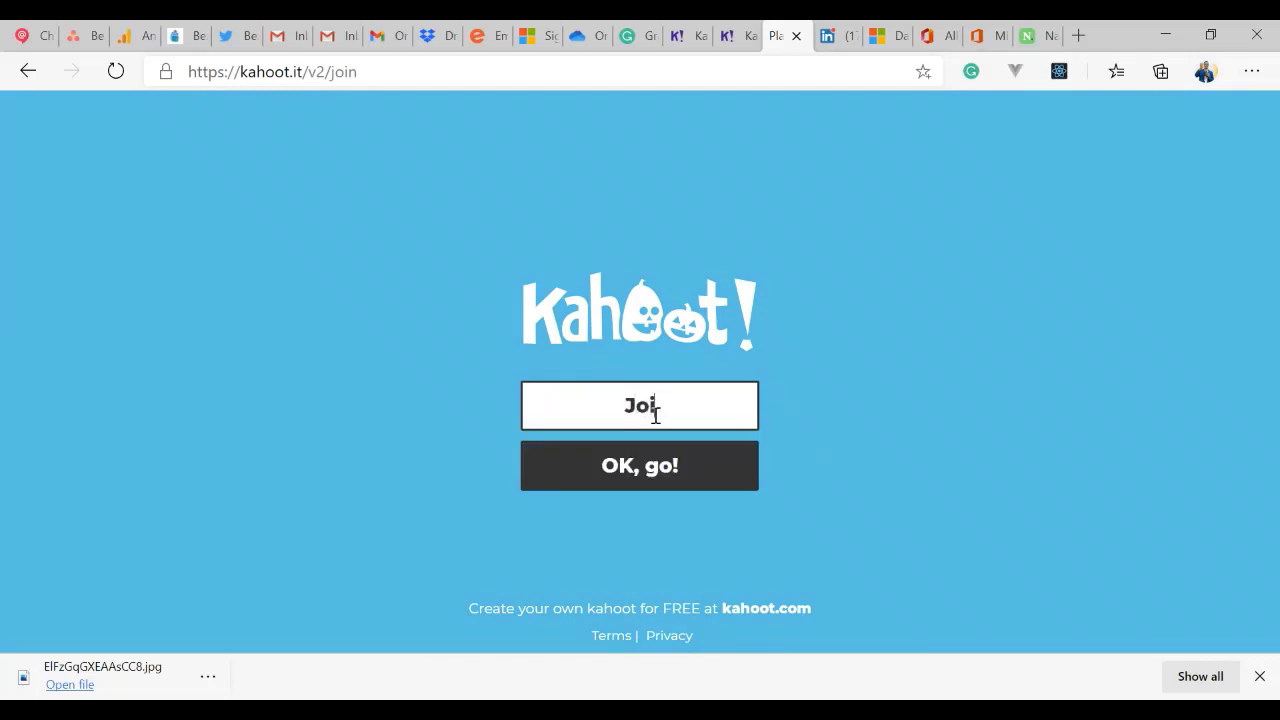
pyautogui.write('n and Lo')
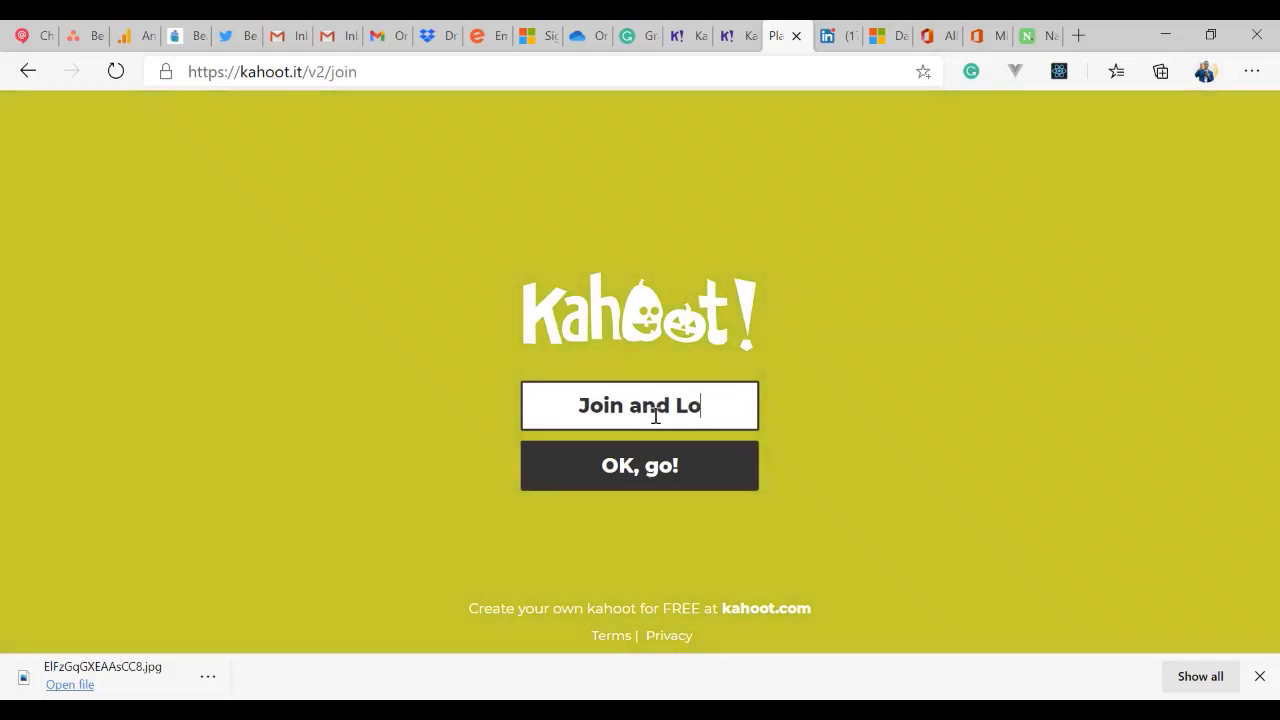
pyautogui.write('se')
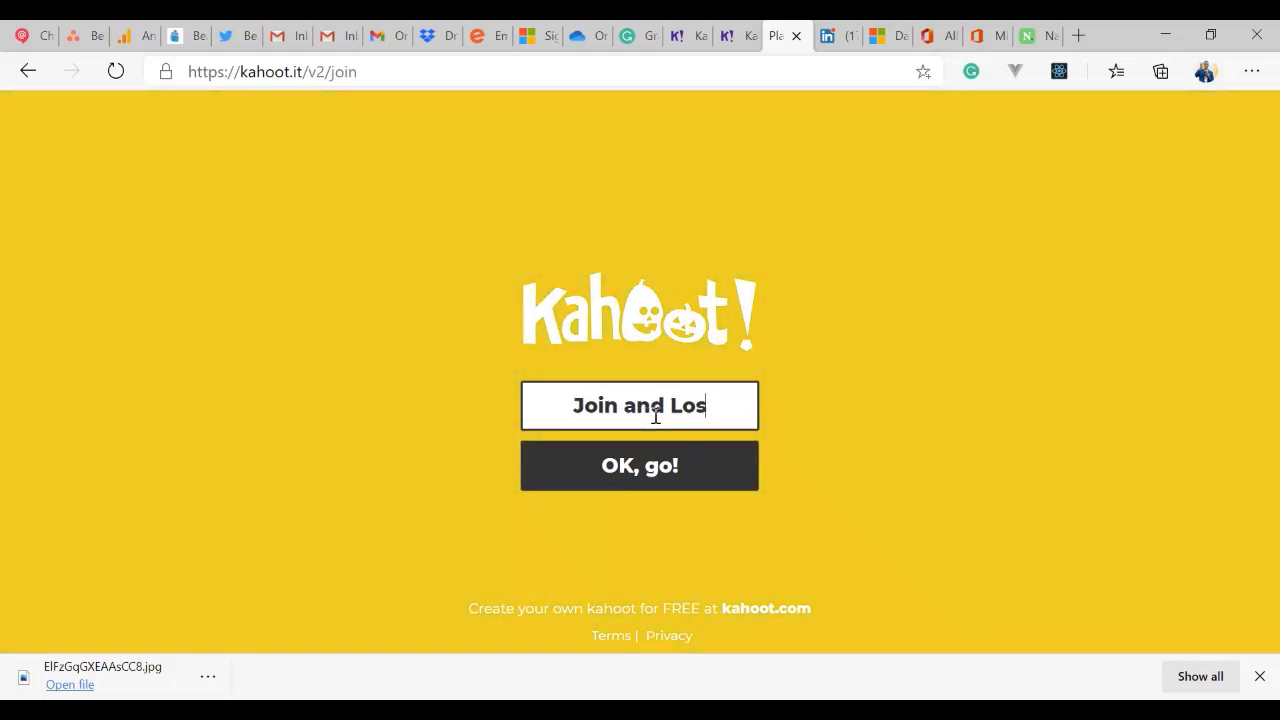
pyautogui.click(645, 468)
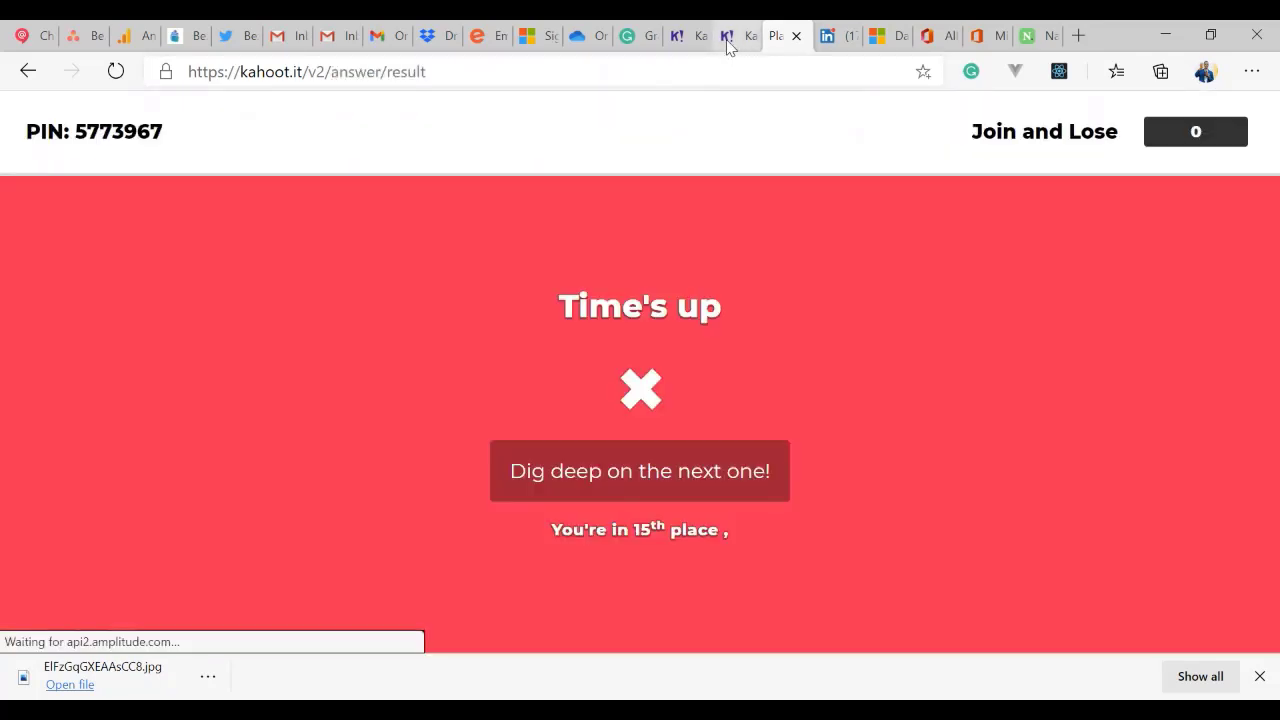
# Step: Back in the host view, show the question 6 scoreboard with the leader on 4811 points
pyautogui.click(728, 40)
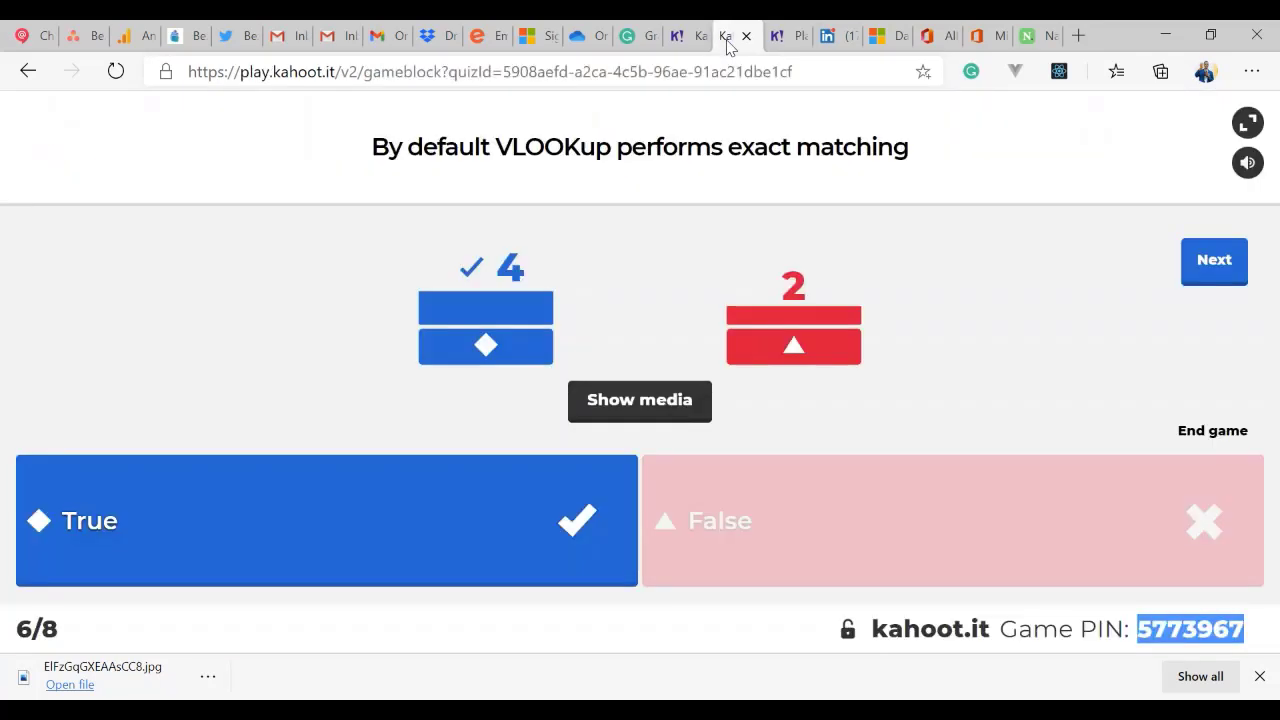
pyautogui.click(1213, 266)
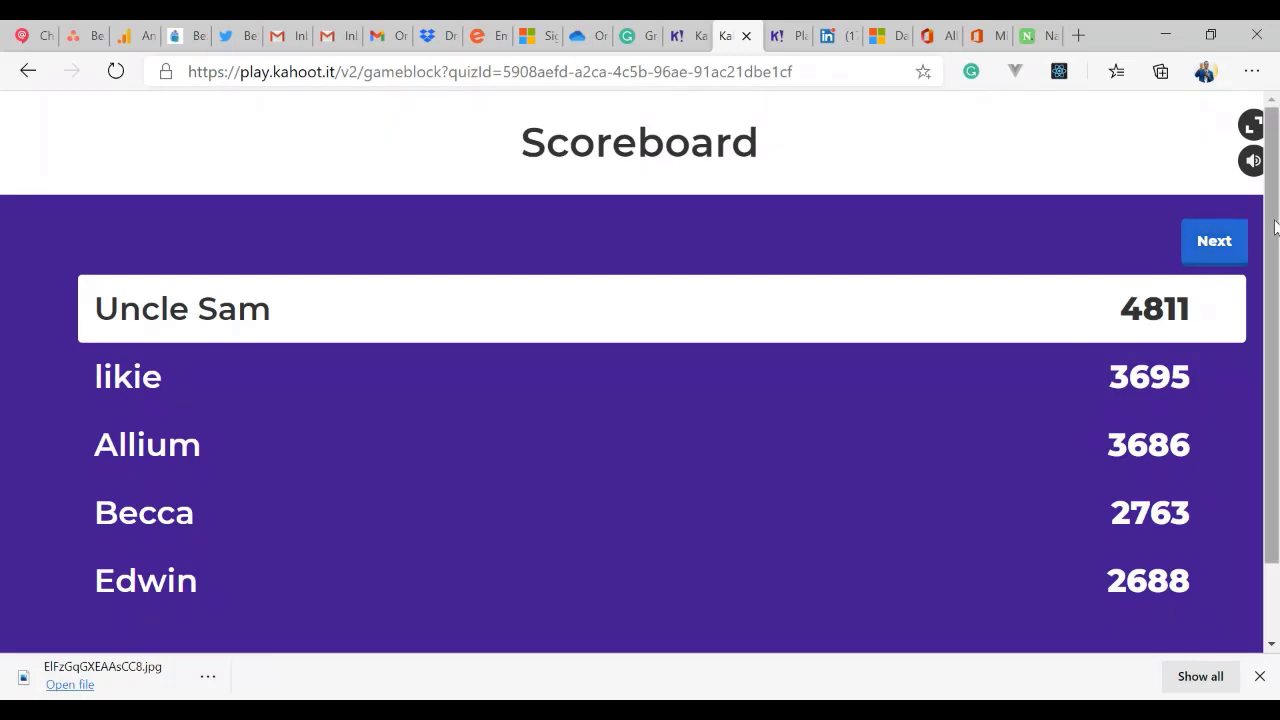
# Step: Run question 7 on XLOOKUP exact matching through to results: False correct with 3, True 5
pyautogui.click(1222, 244)
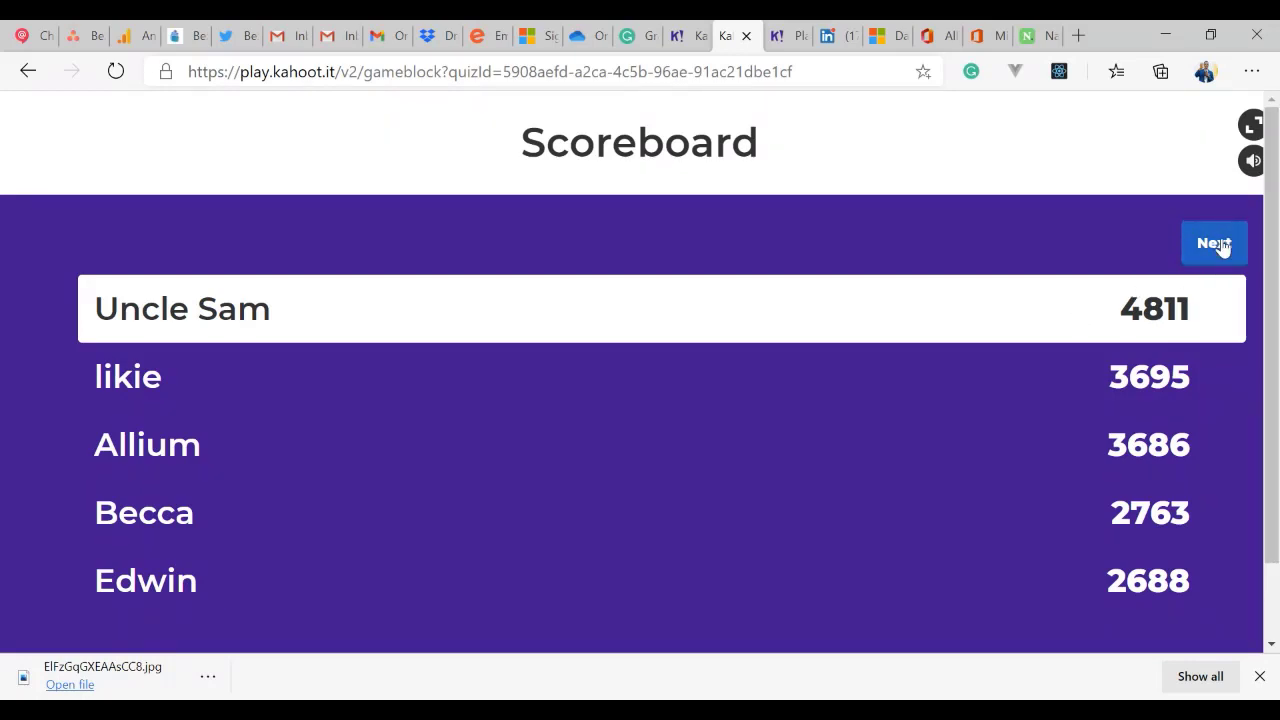
pyautogui.click(1218, 244)
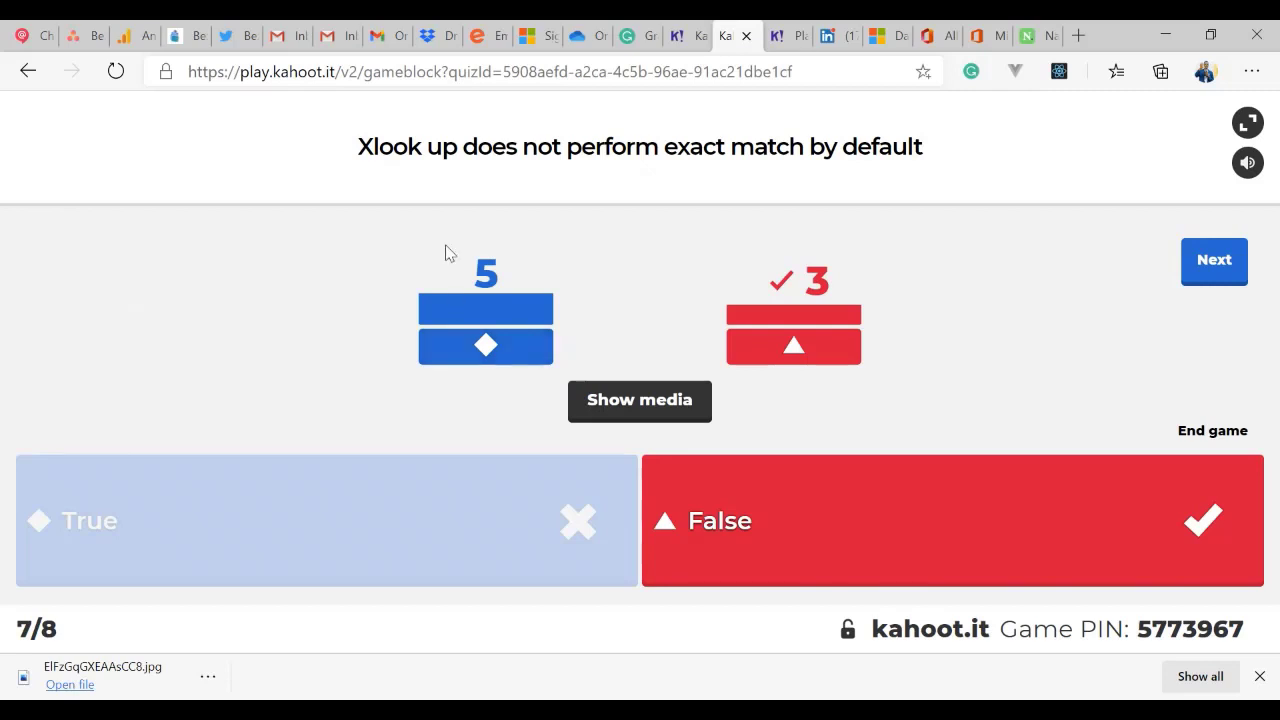
# Step: Check the player's 15th-place standing, then return to the host's question 7 results
pyautogui.click(781, 33)
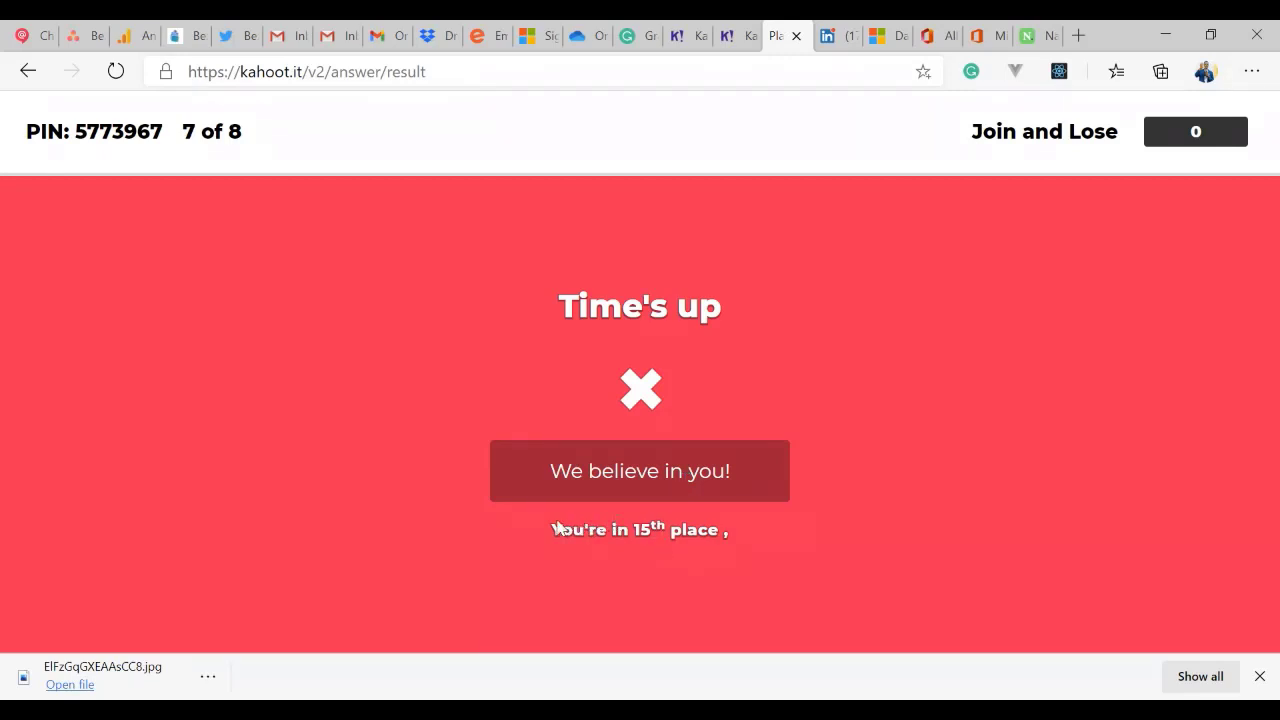
pyautogui.moveTo(553, 530); pyautogui.dragTo(726, 534)
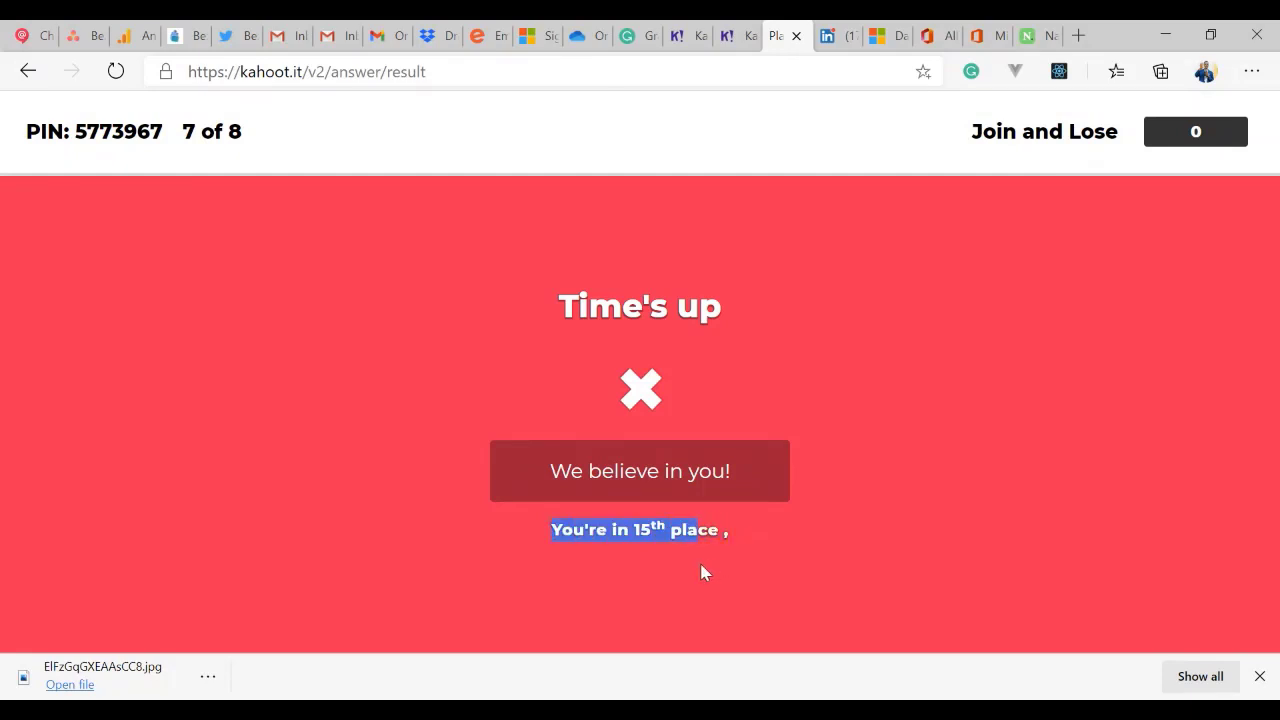
pyautogui.click(703, 566)
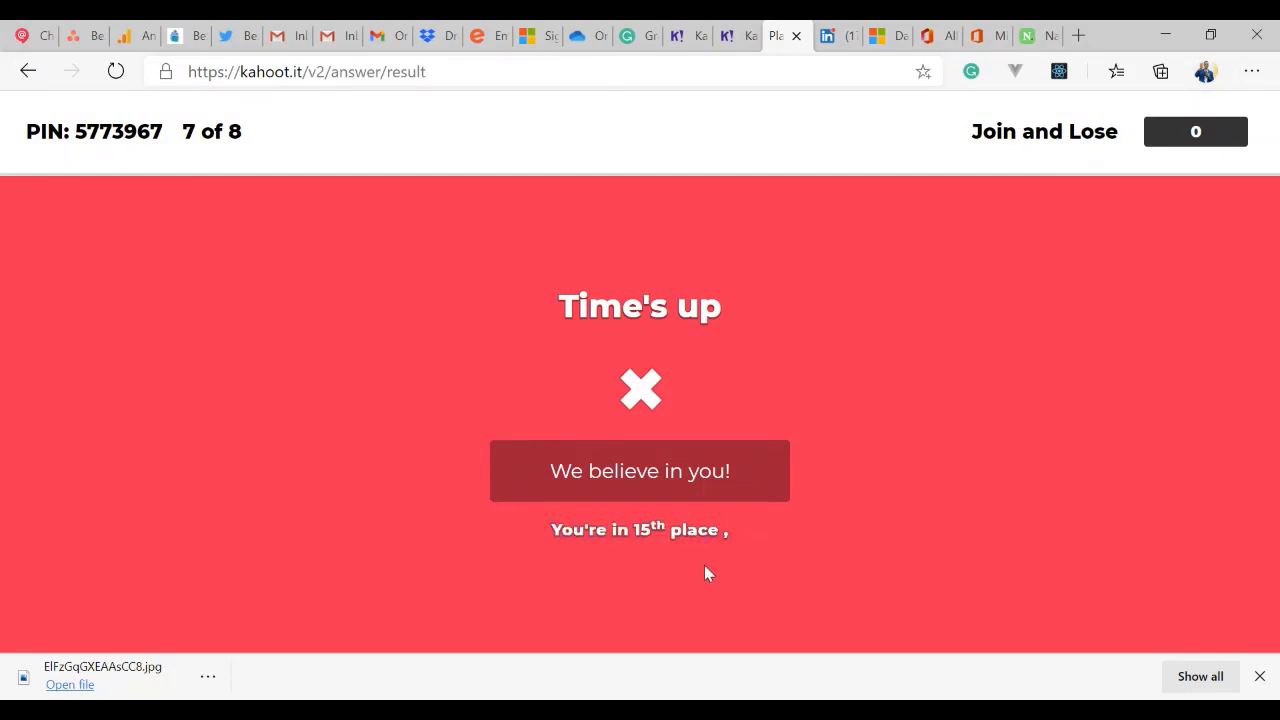
pyautogui.click(736, 36)
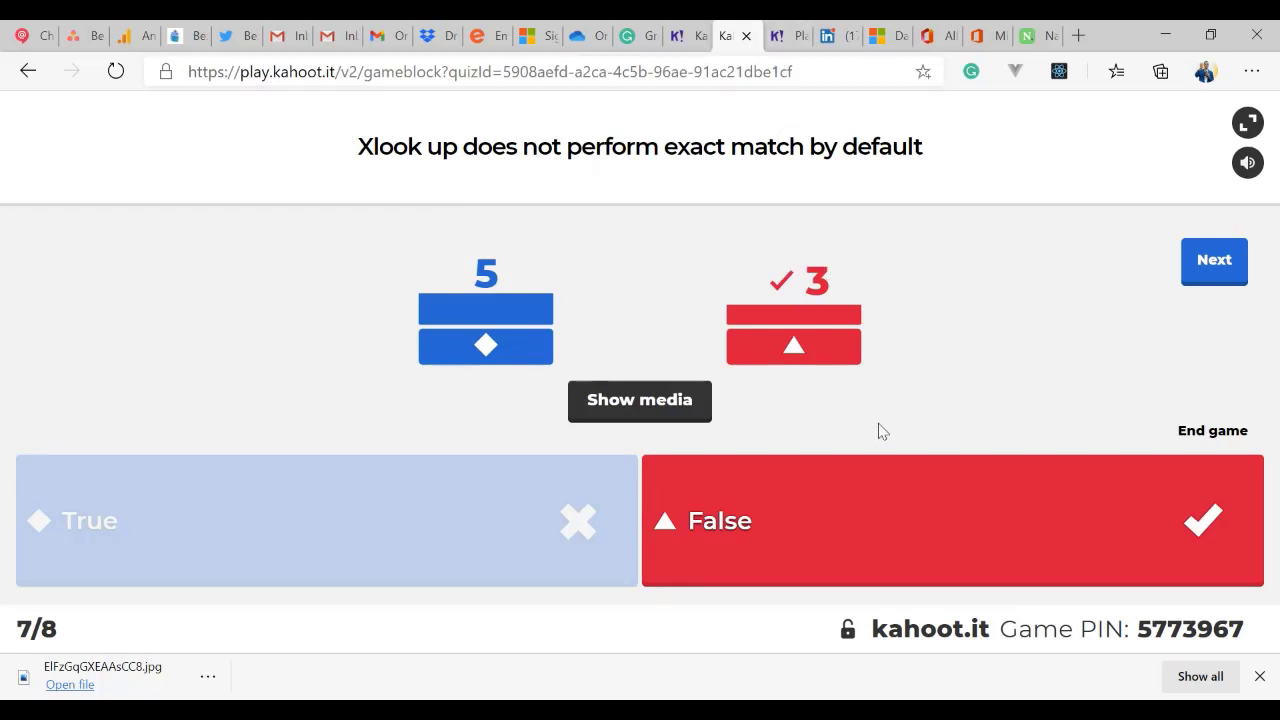
# Step: Show the scoreboard after question 7, with the leader still on 4811 points
pyautogui.click(1208, 268)
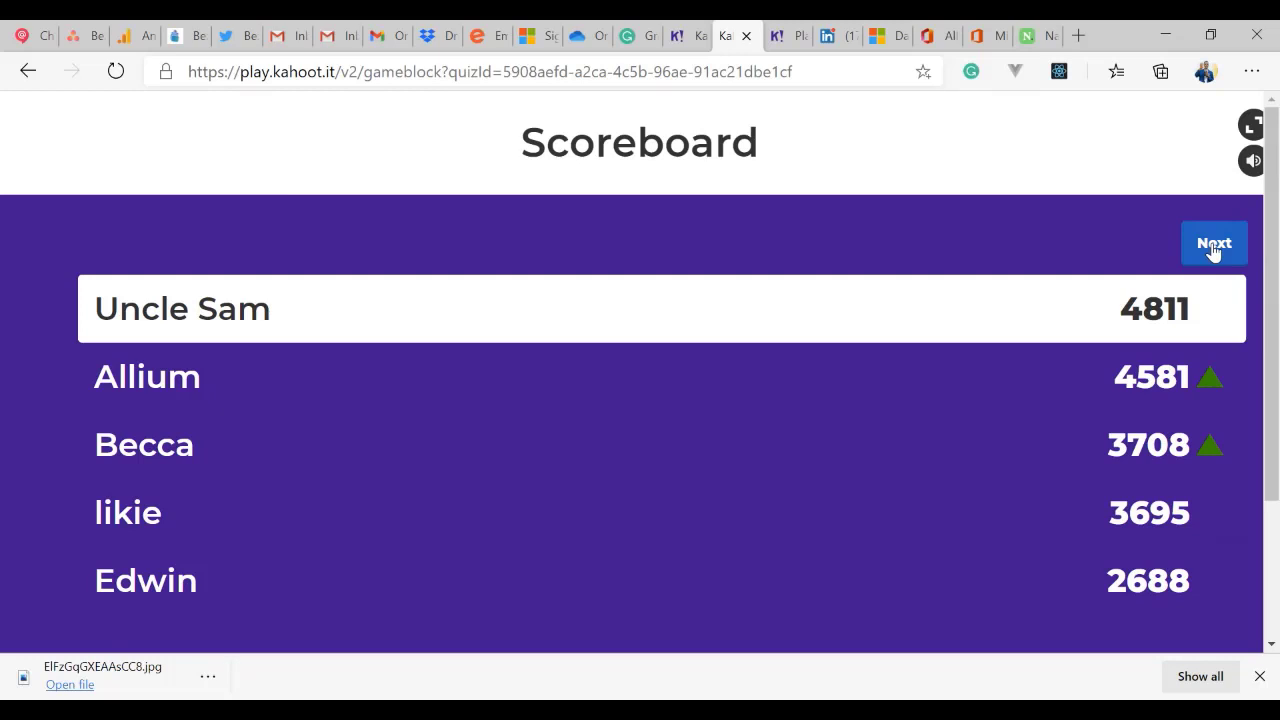
# Step: Start question 8, answer Yes as the player, and return to the host for the results
pyautogui.click(1213, 244)
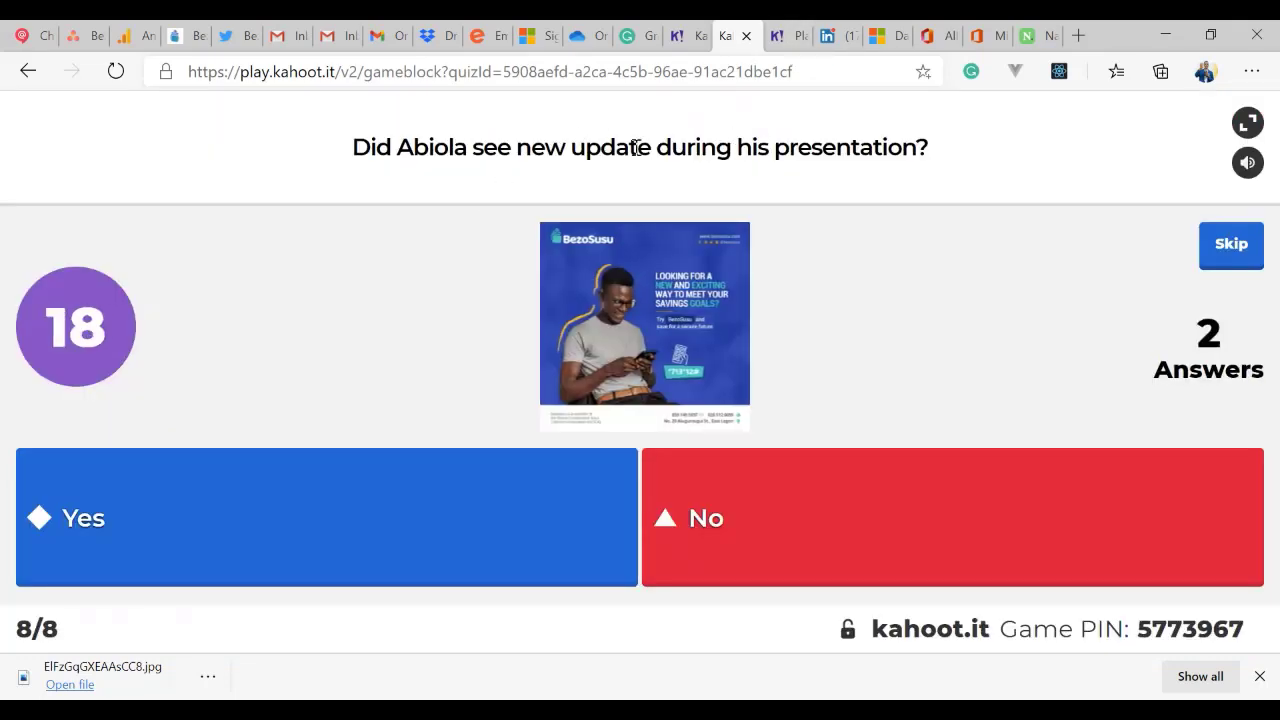
pyautogui.click(775, 37)
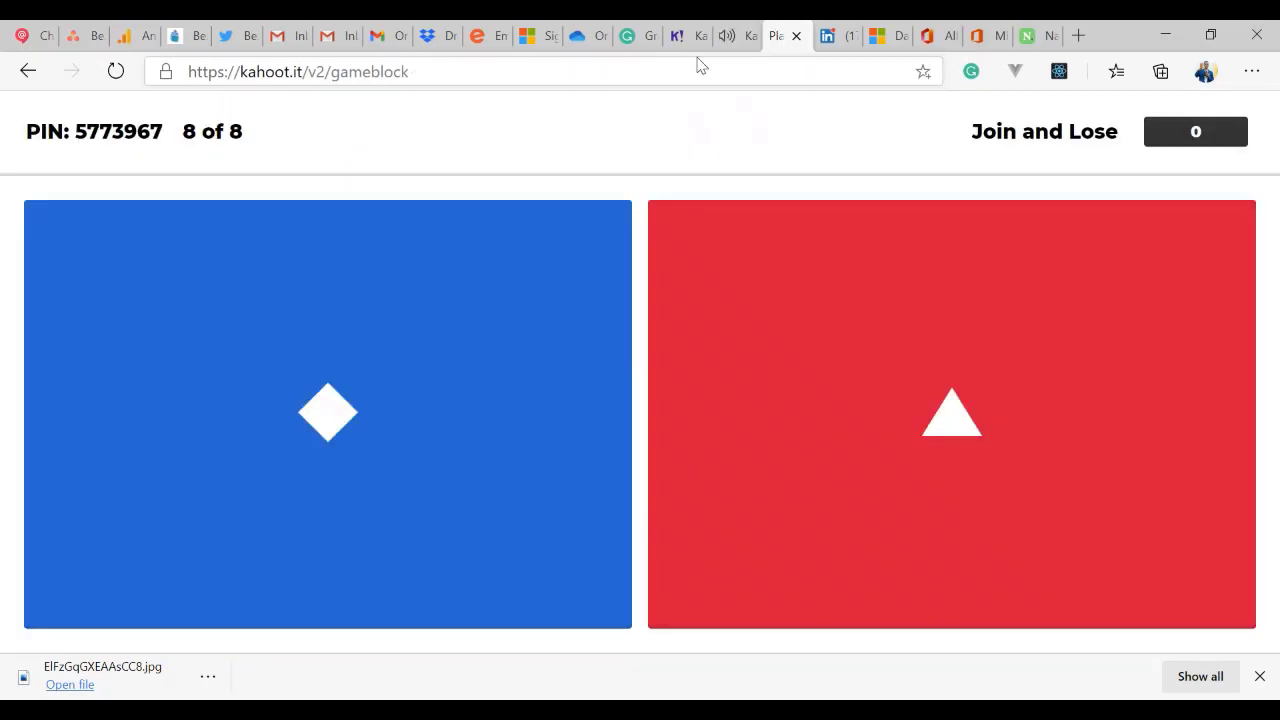
pyautogui.click(737, 36)
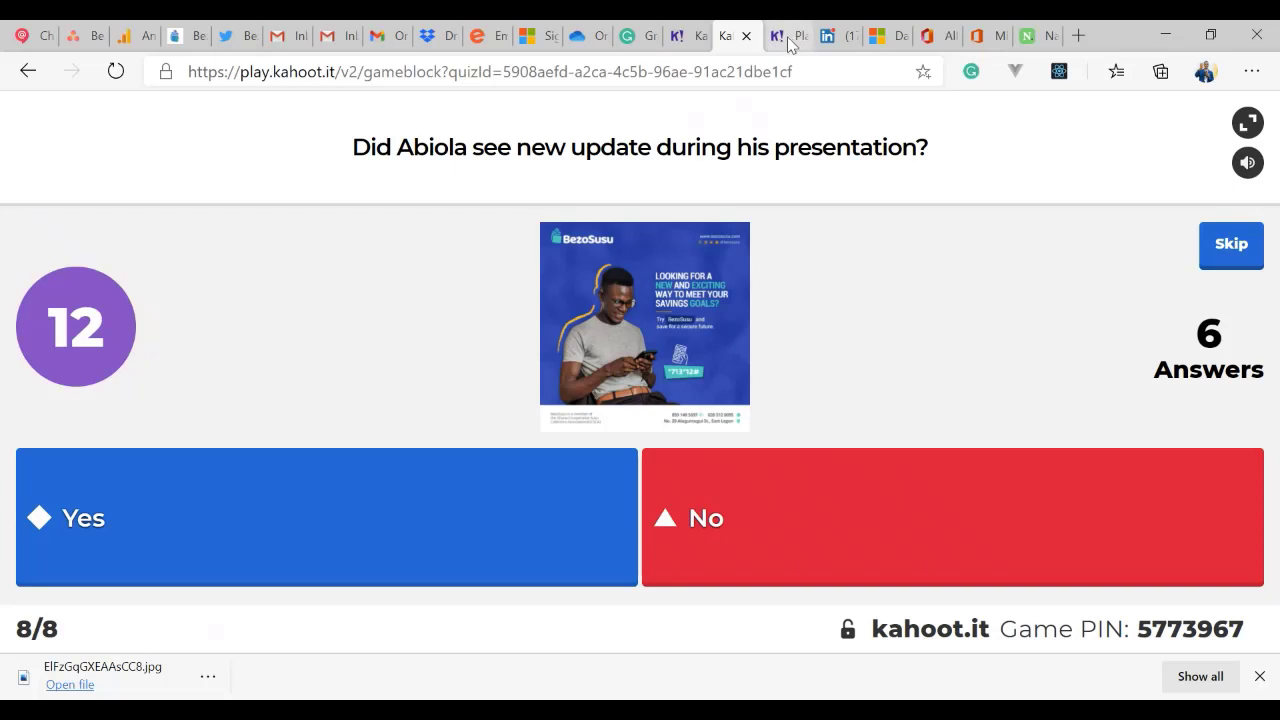
pyautogui.click(783, 38)
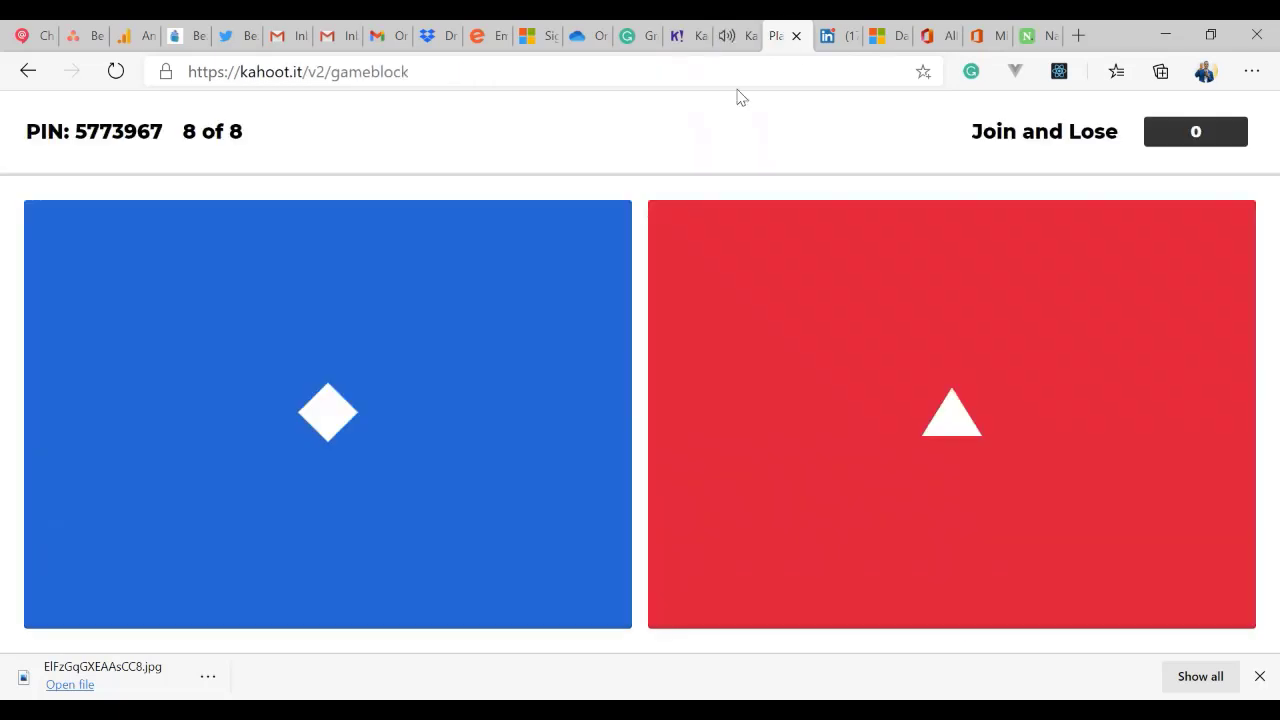
pyautogui.click(441, 393)
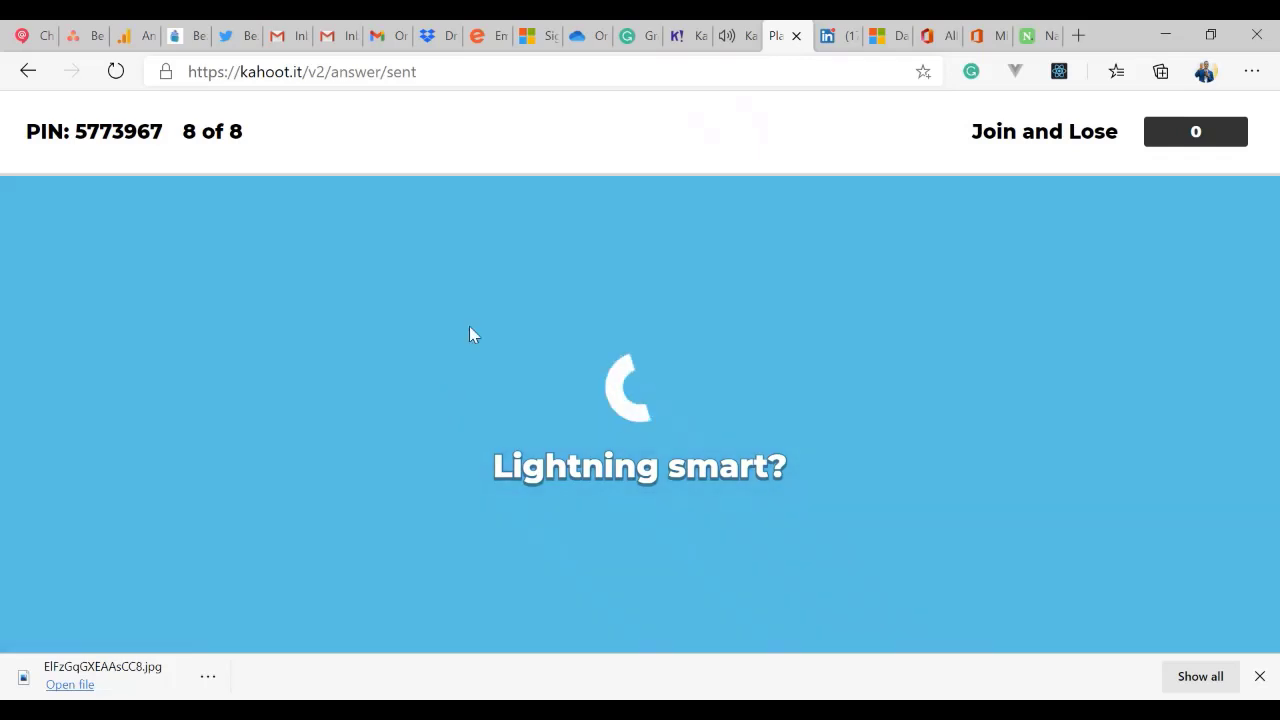
pyautogui.click(740, 40)
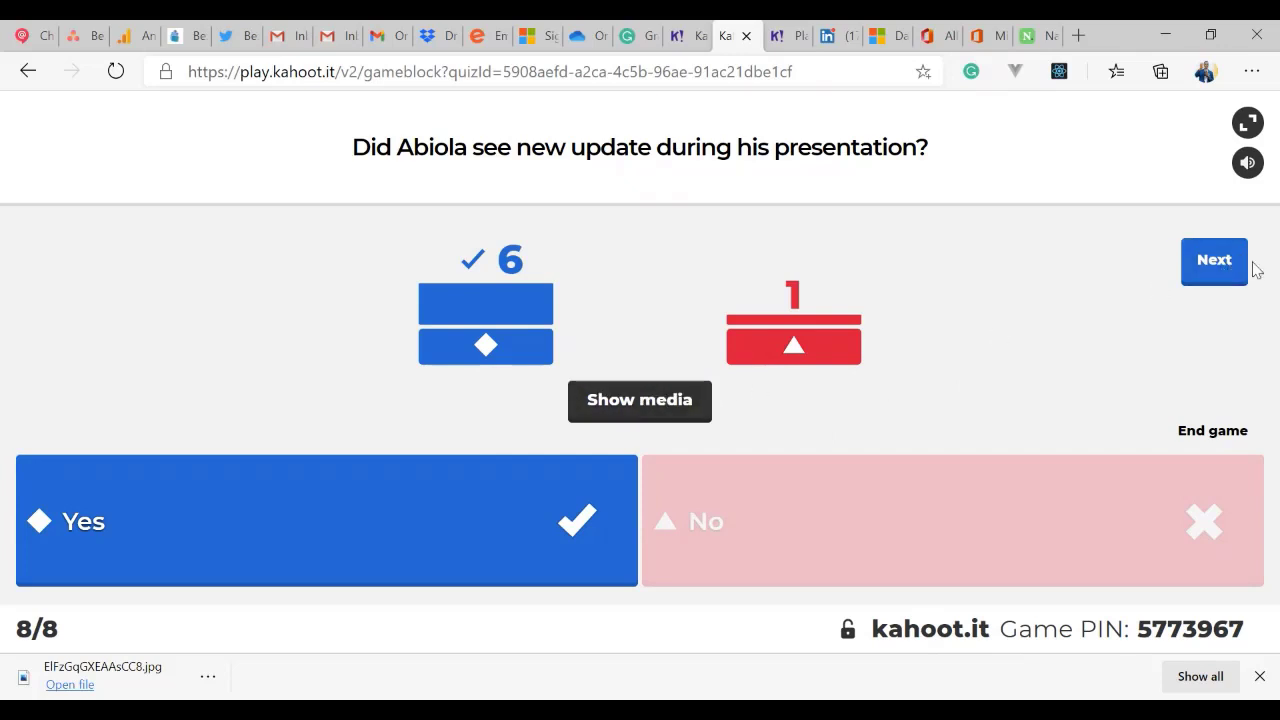
# Step: Advance past the question 8 results to end the game and reveal the podium
pyautogui.click(1213, 278)
pyautogui.click(1215, 268)
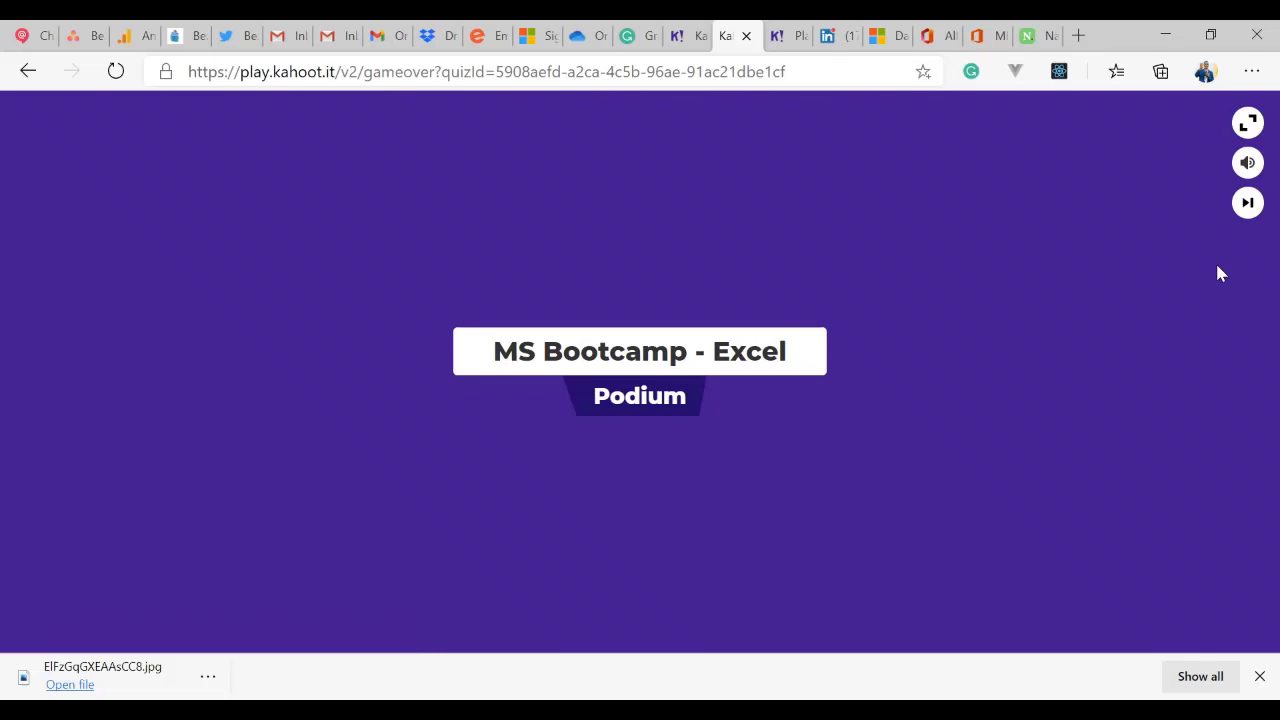